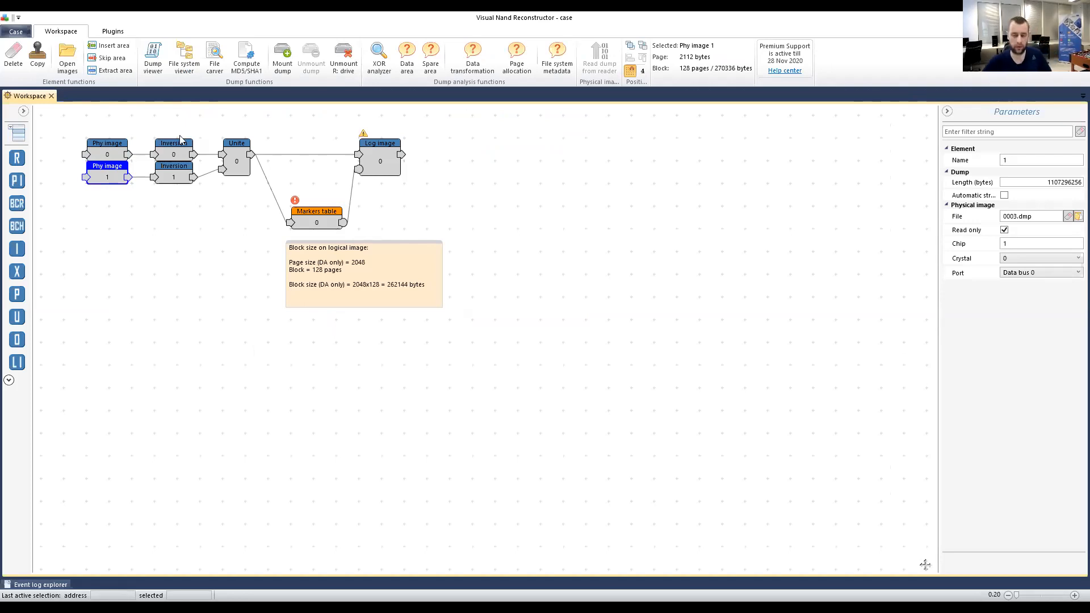
left_click(369, 167)
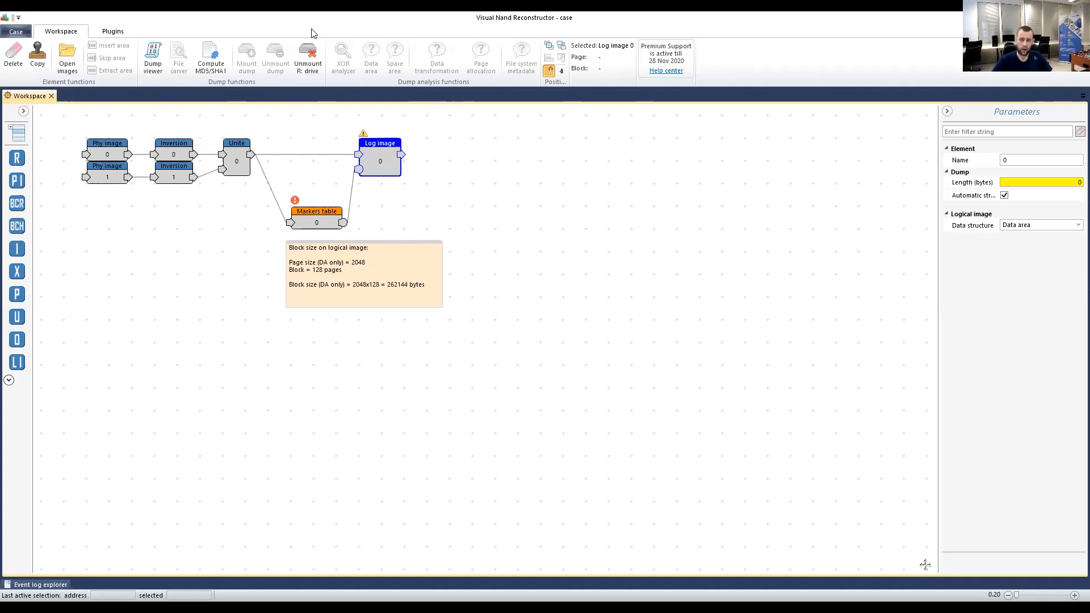
left_click(312, 216)
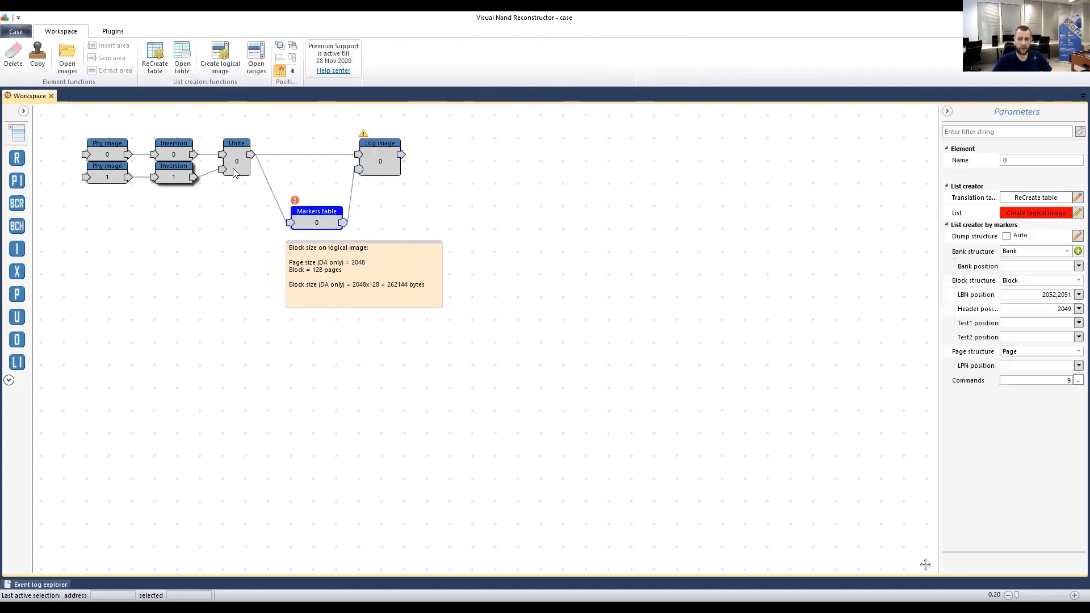
left_click(1042, 219)
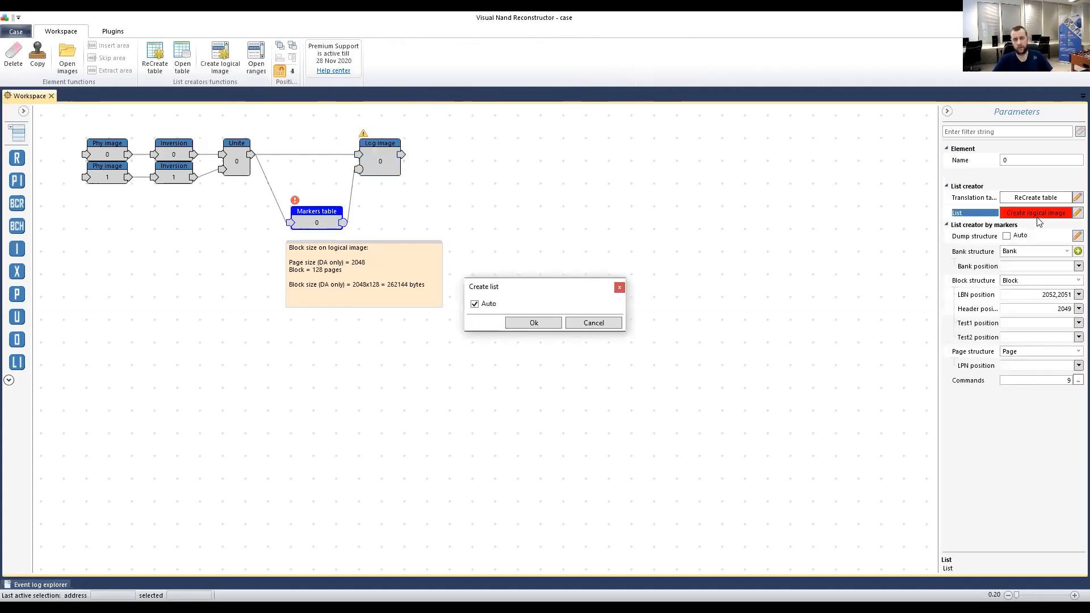
left_click(526, 324)
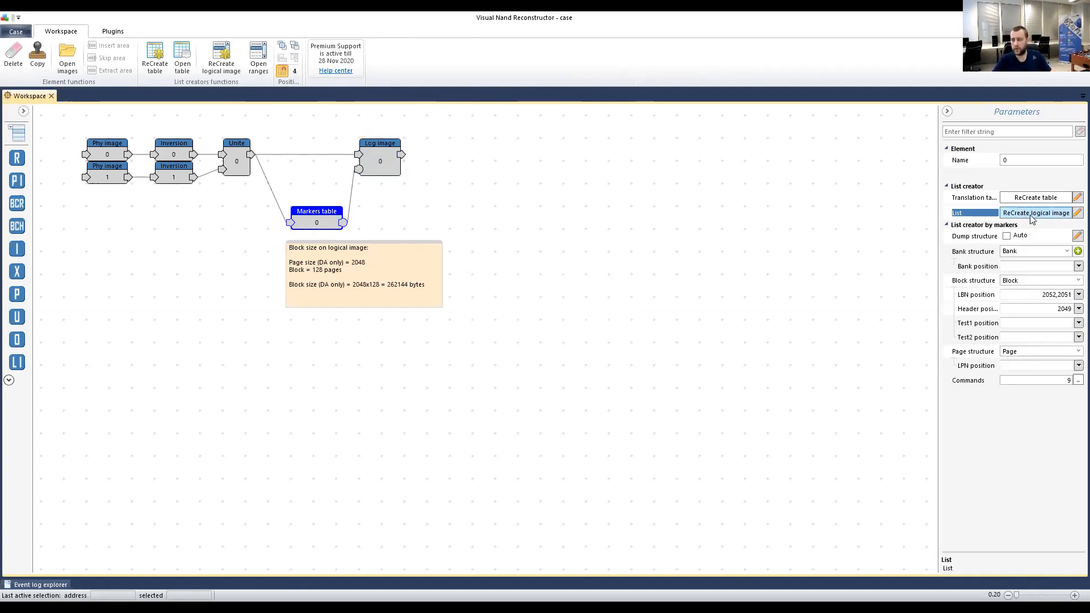
left_click(384, 158)
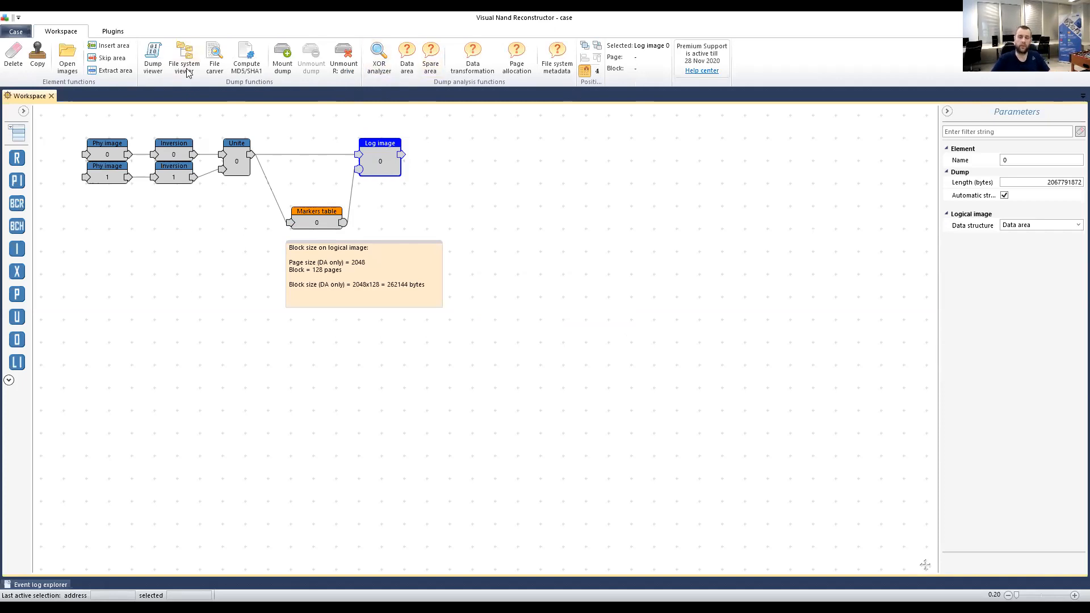
mouse_move(394, 168)
left_mouse_down()
mouse_move(394, 144)
mouse_move(404, 165)
mouse_move(393, 143)
mouse_move(400, 182)
left_mouse_up()
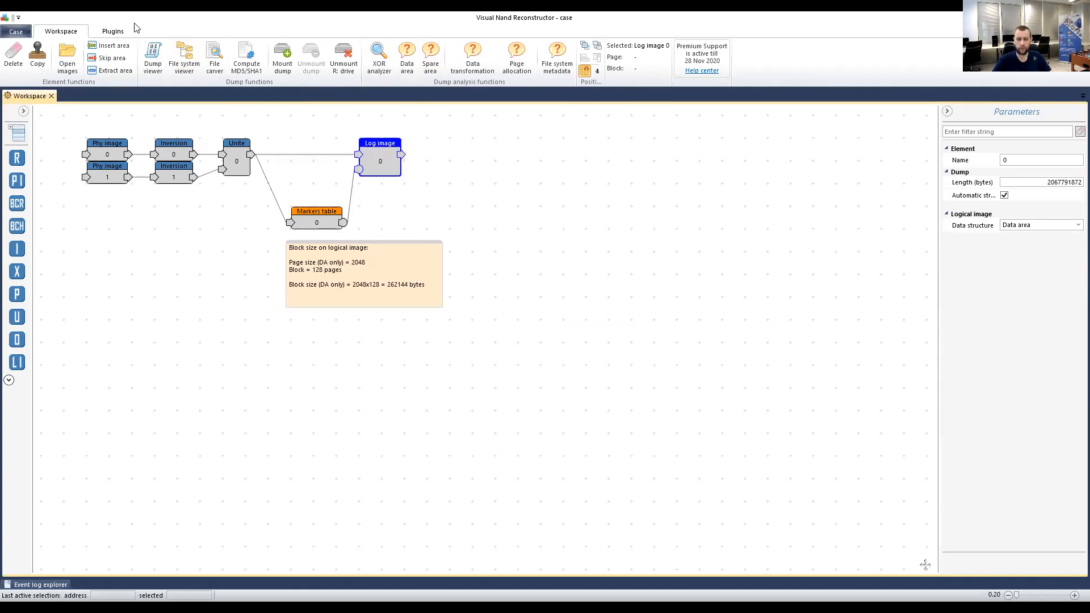
In the File system viewer, expand MBR and the FAT16 LEXAR volume, then list Root's folders.
left_click(178, 54)
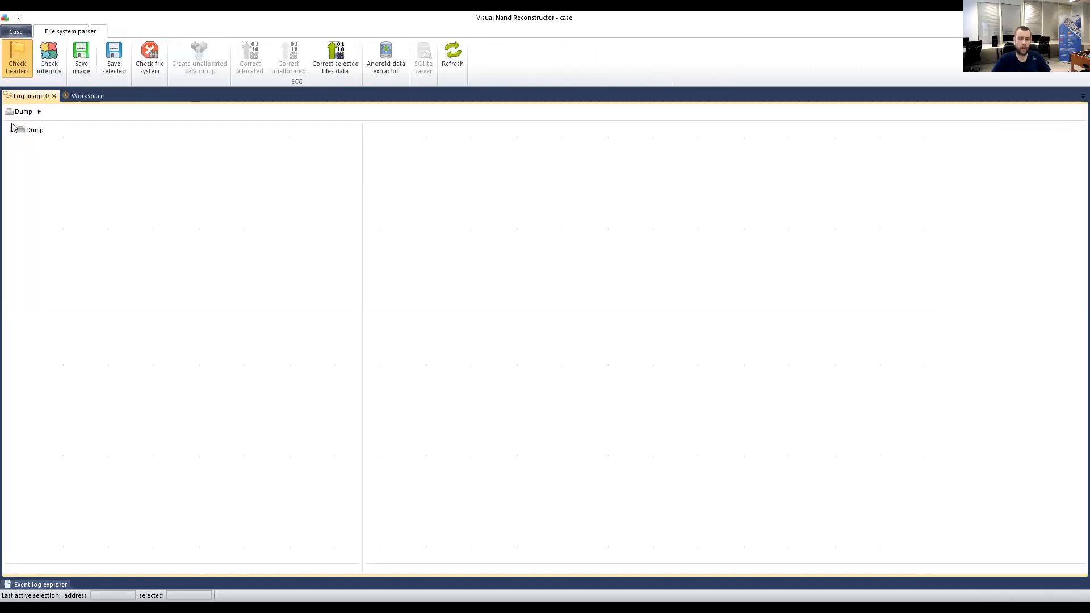
left_click(18, 143)
left_click(21, 142)
left_click(32, 153)
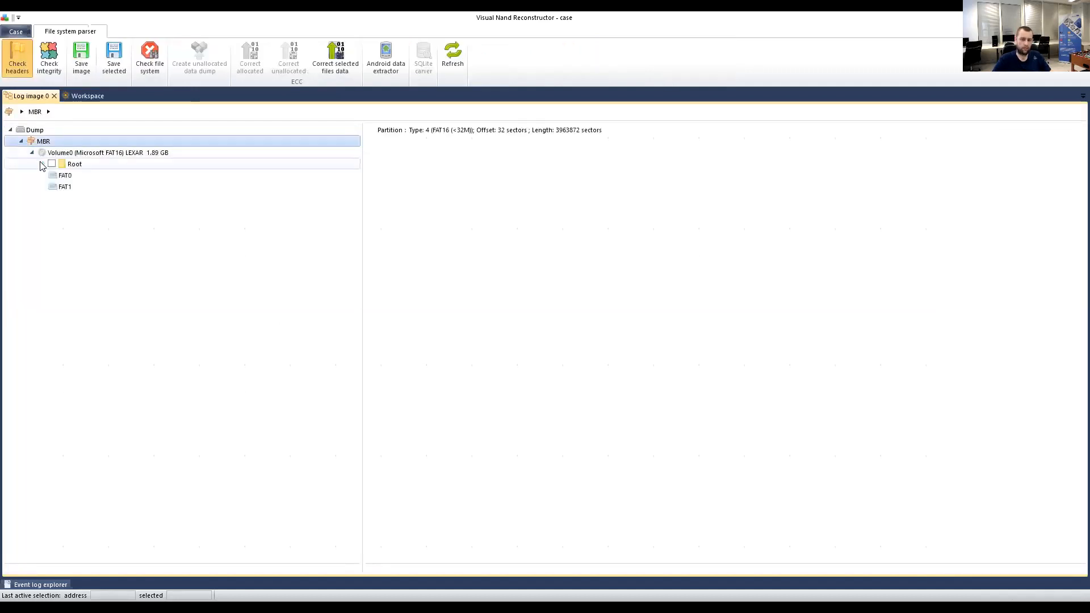
left_click(42, 163)
left_click(82, 153)
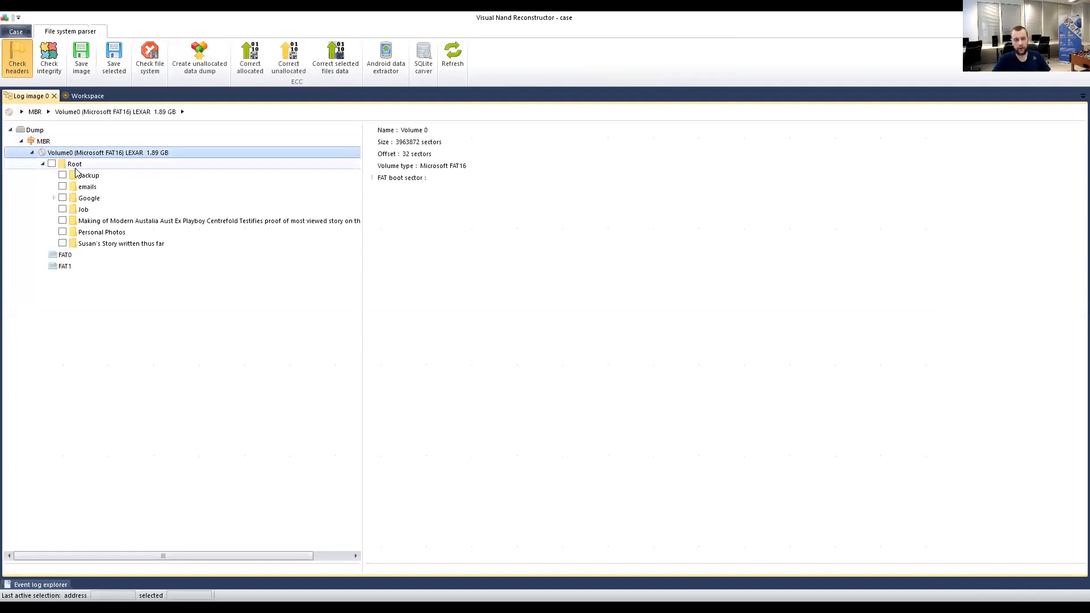
left_click(76, 169)
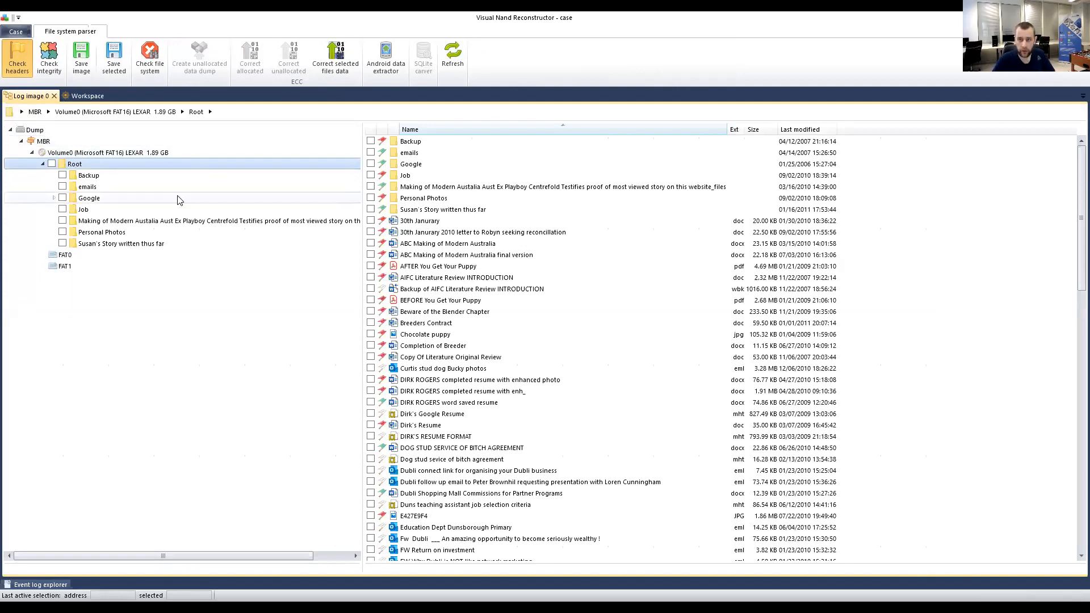
scroll(475, 322, "down", 4)
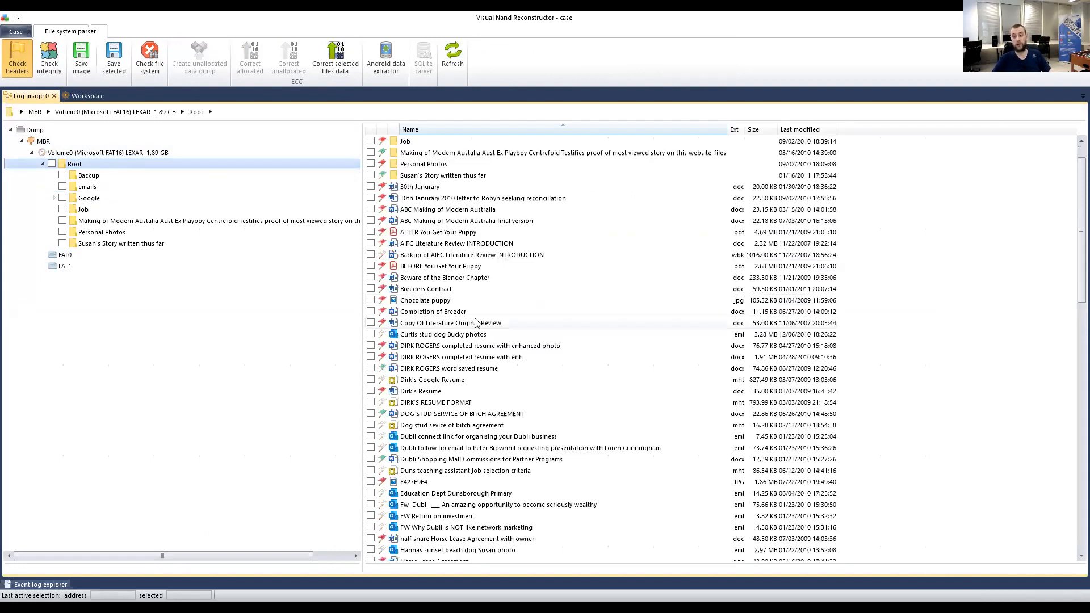
scroll(475, 323, "up", 4)
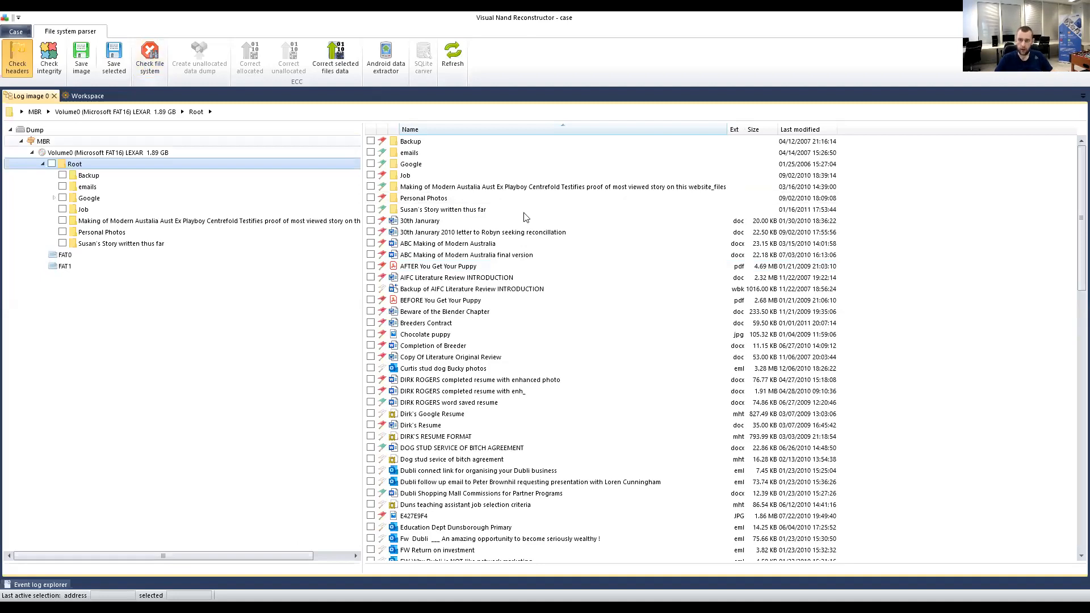
left_click(151, 60)
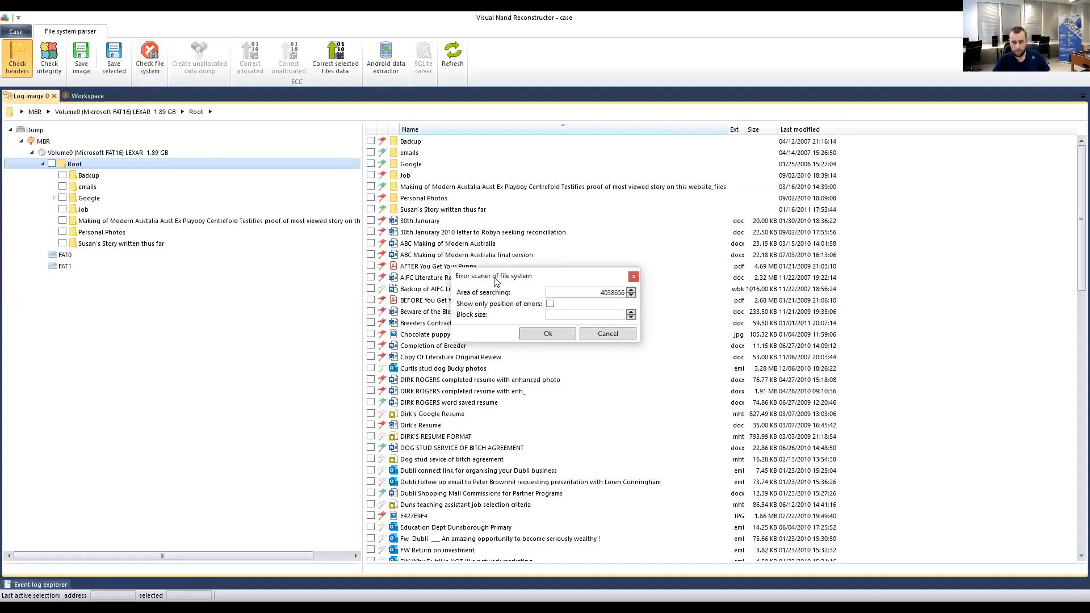
left_click_drag(495, 279, 225, 275)
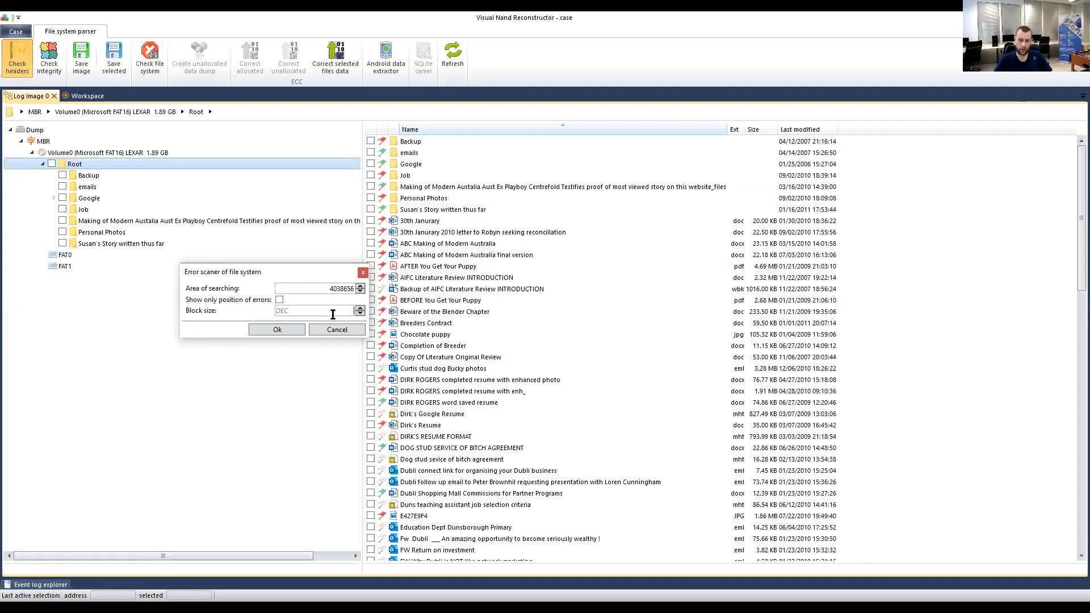
left_click(333, 314)
left_click_drag(260, 272, 271, 276)
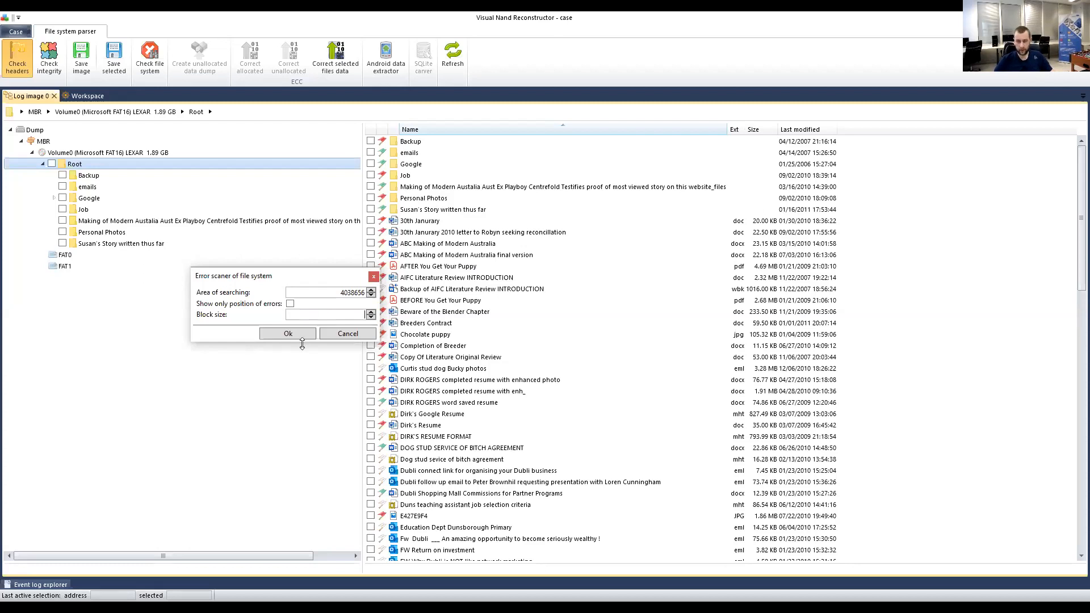
left_click(352, 336)
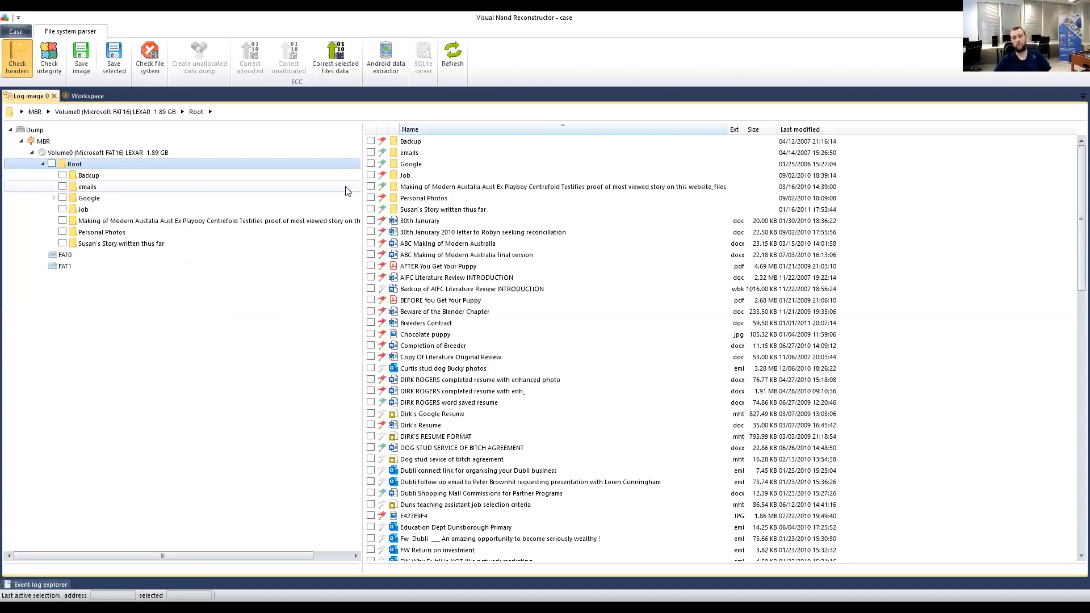
On the workspace, check Unite's 270336-byte block size and shift the block-size note slightly left.
left_click(84, 95)
left_click(429, 169)
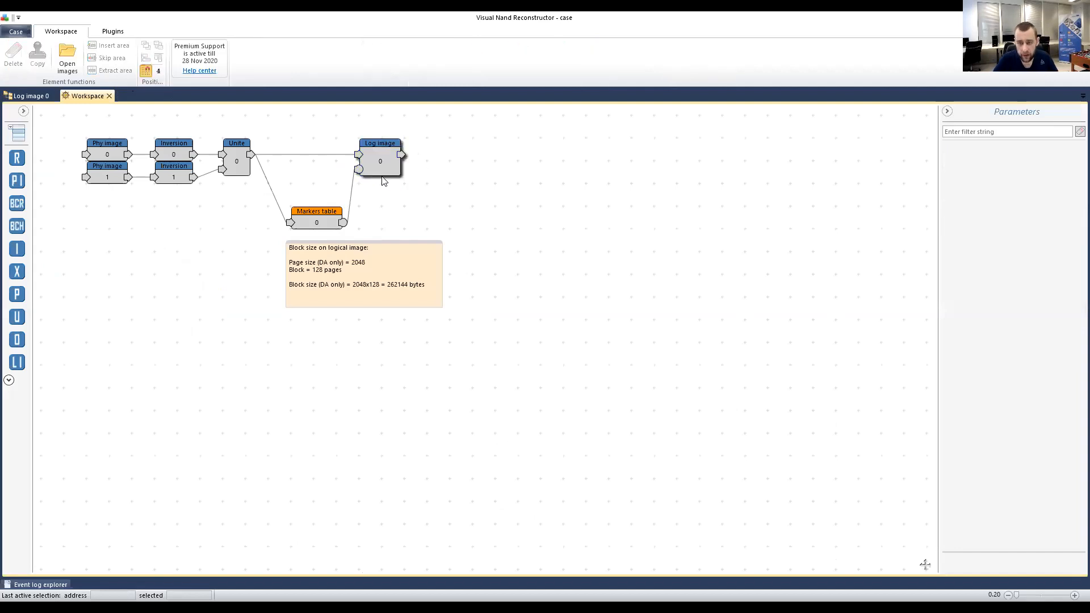
left_click(382, 168)
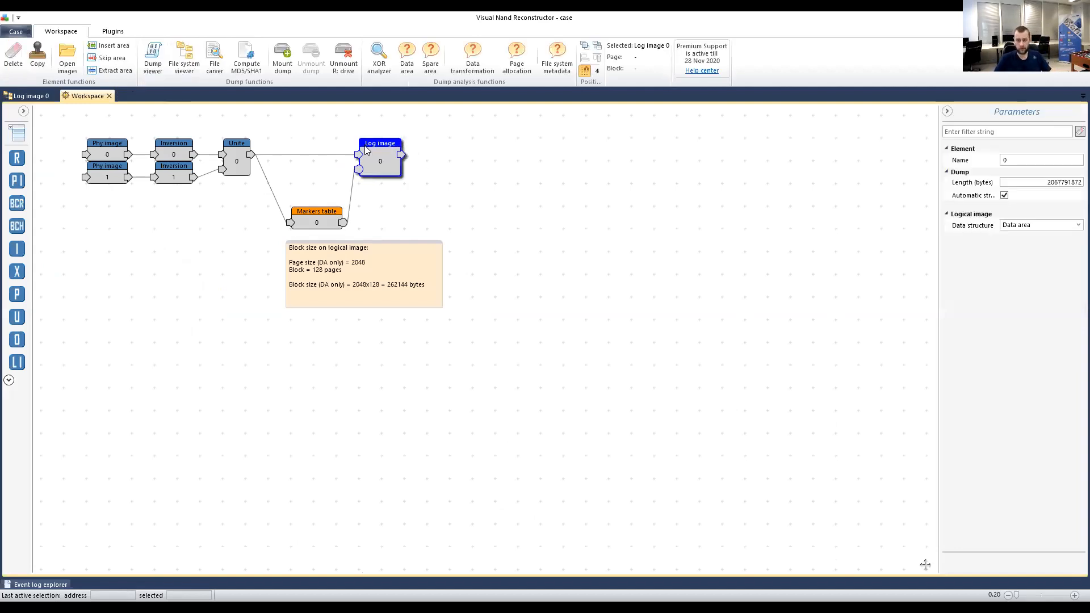
left_click(229, 150)
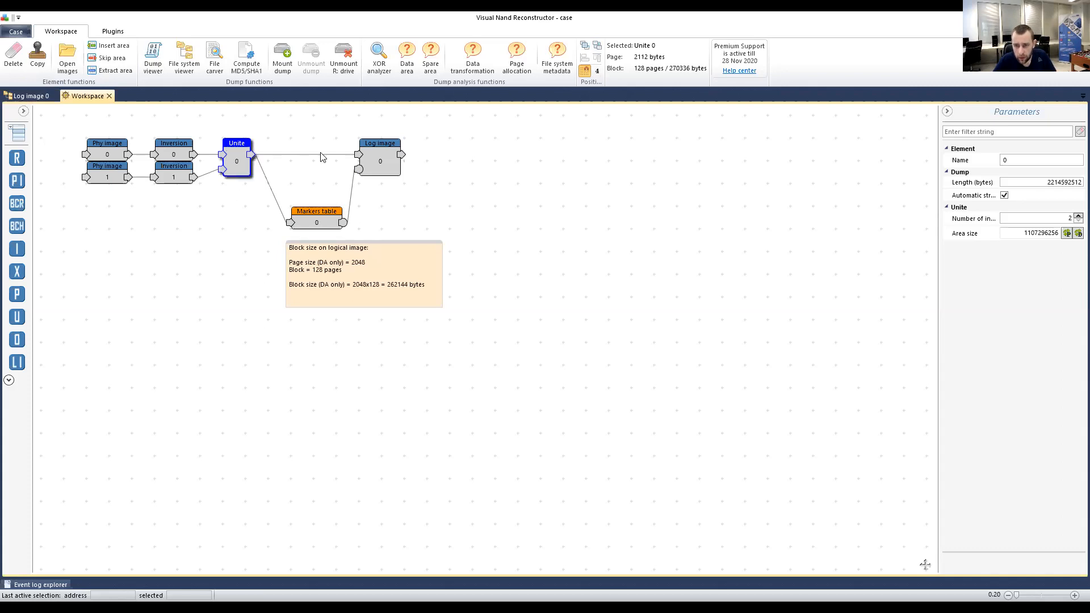
mouse_move(319, 243)
left_mouse_down()
mouse_move(299, 245)
mouse_move(312, 252)
left_mouse_up()
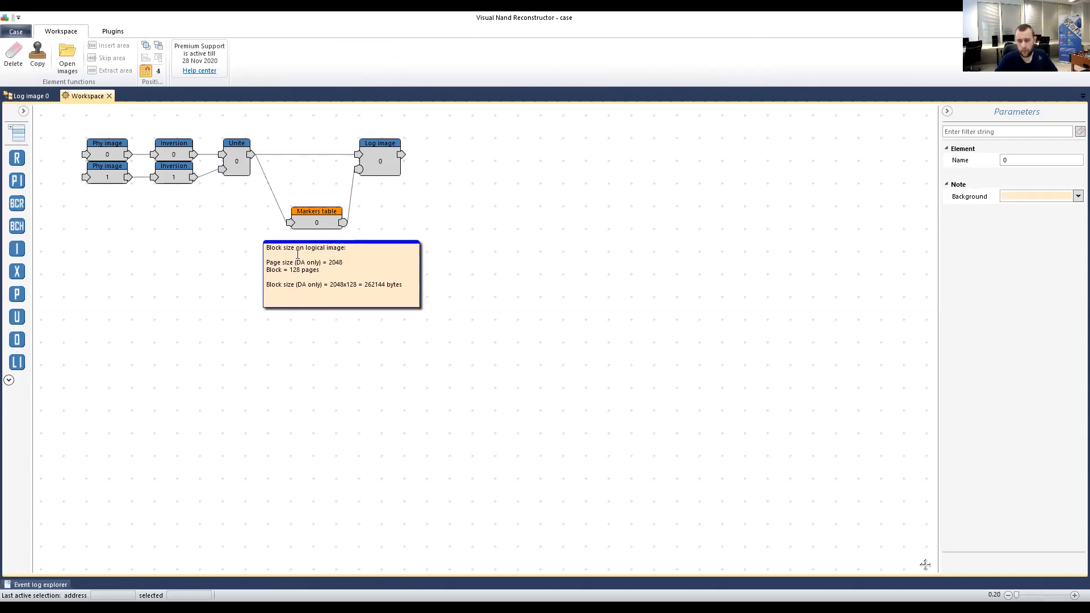
left_click(232, 171)
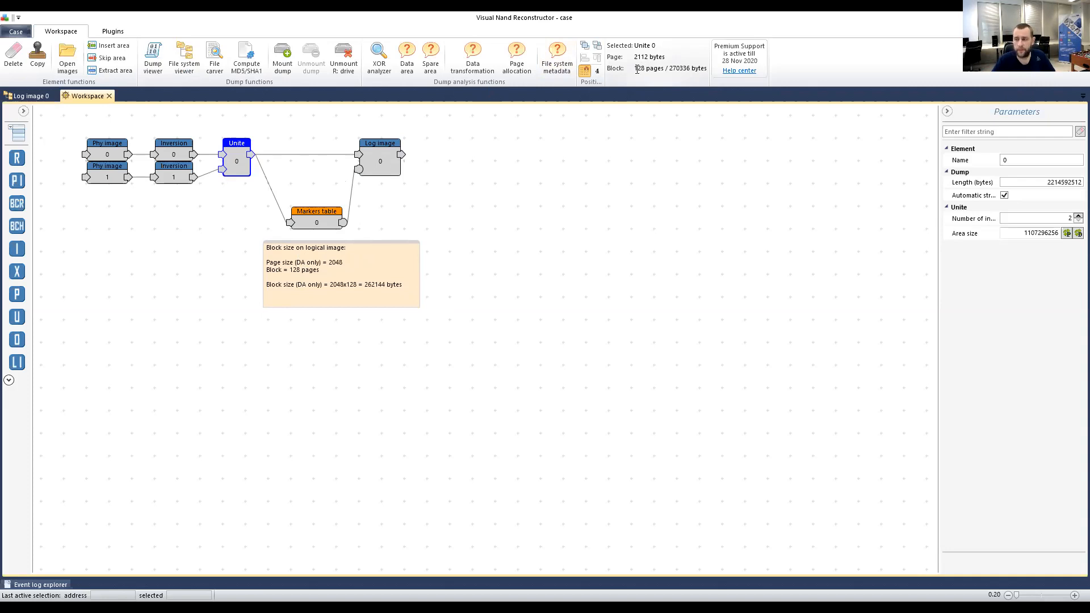
double_click(689, 68)
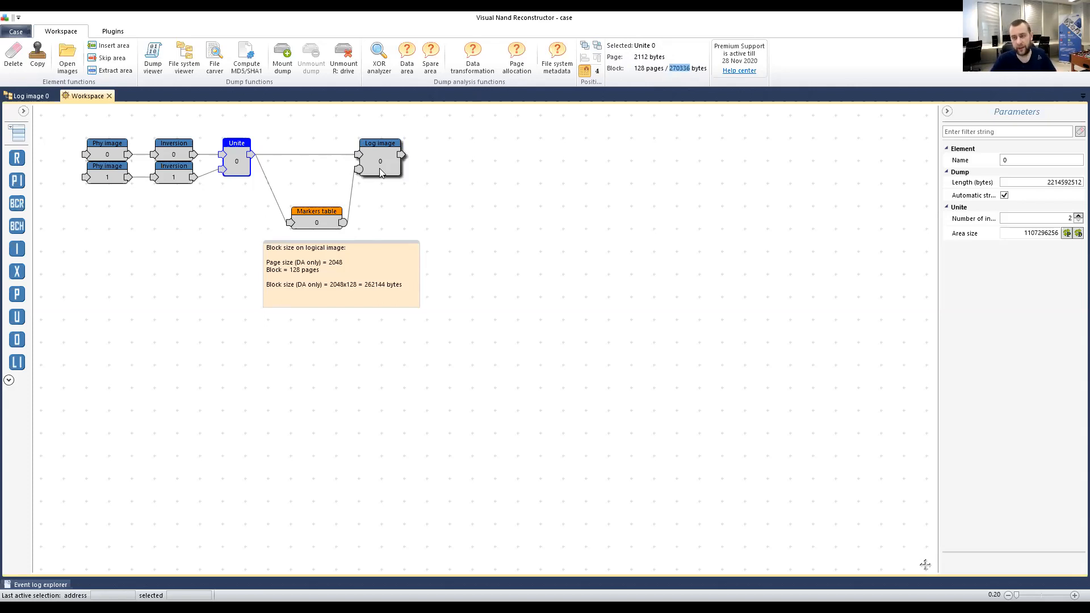
Check the block-size note's 2048 page size against Unite's 2112-byte page size.
left_click(278, 261)
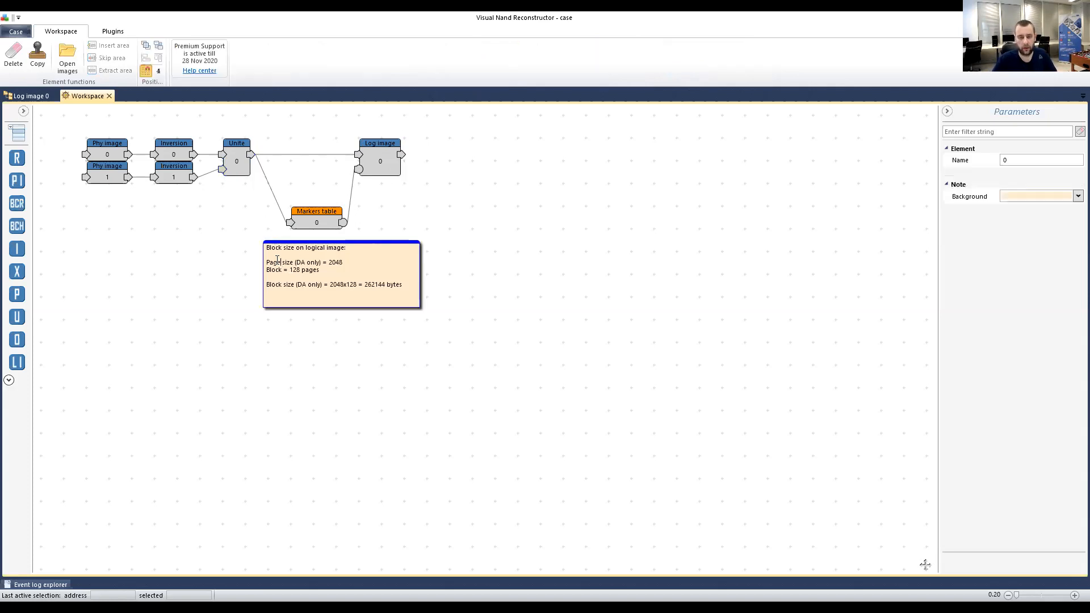
left_click_drag(267, 248, 351, 252)
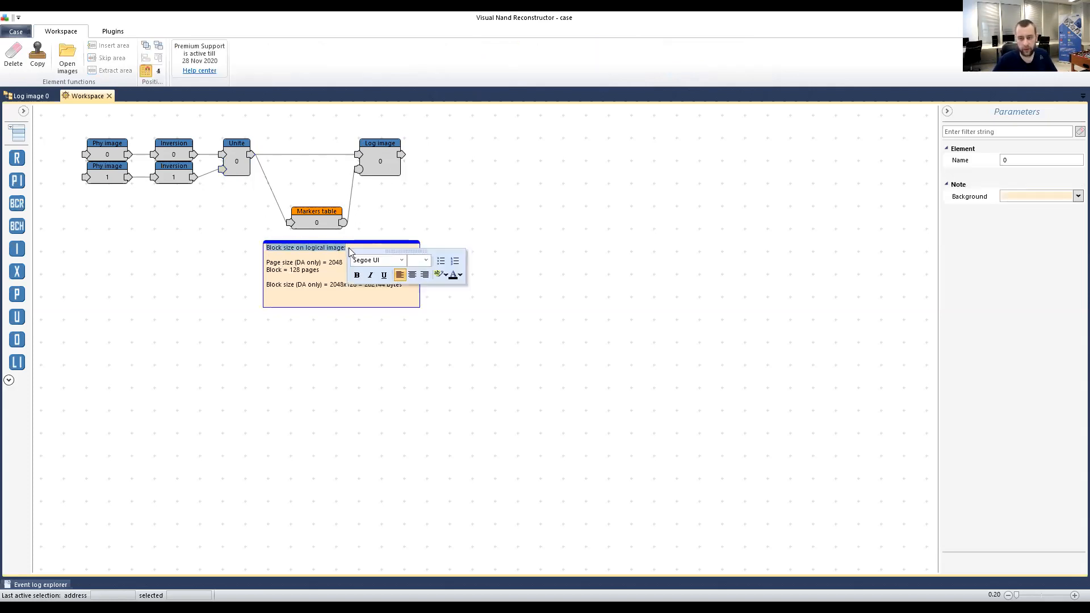
left_click(336, 255)
left_click(253, 391)
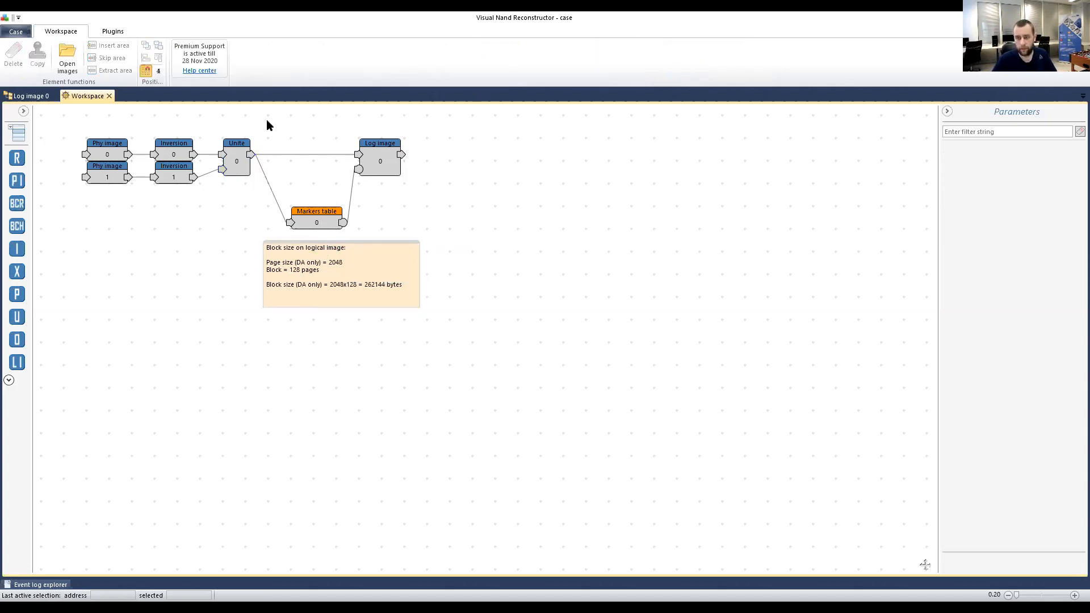
left_click(245, 144)
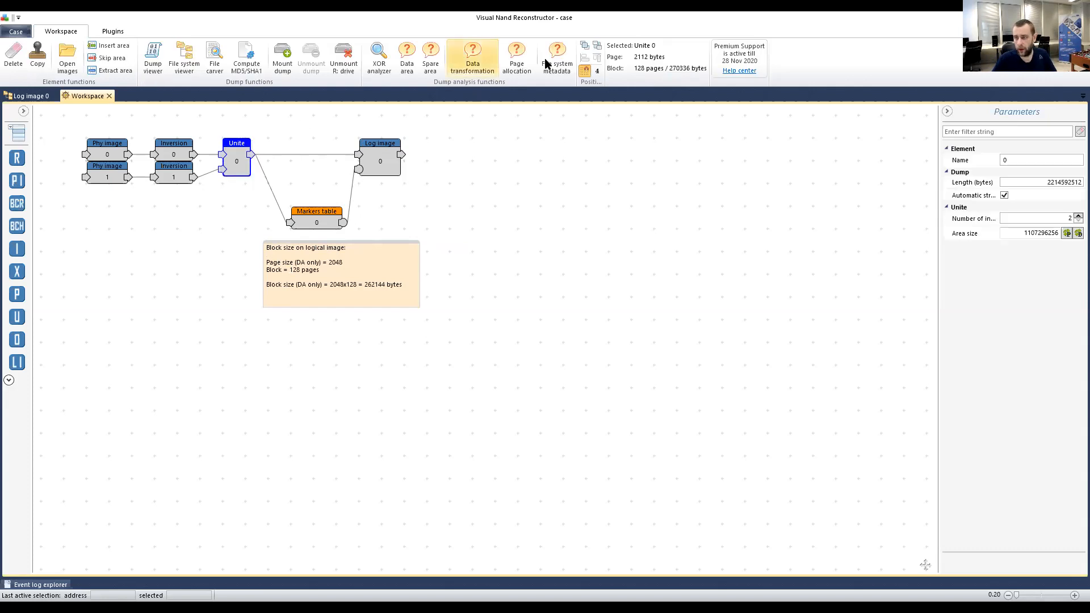
double_click(637, 56)
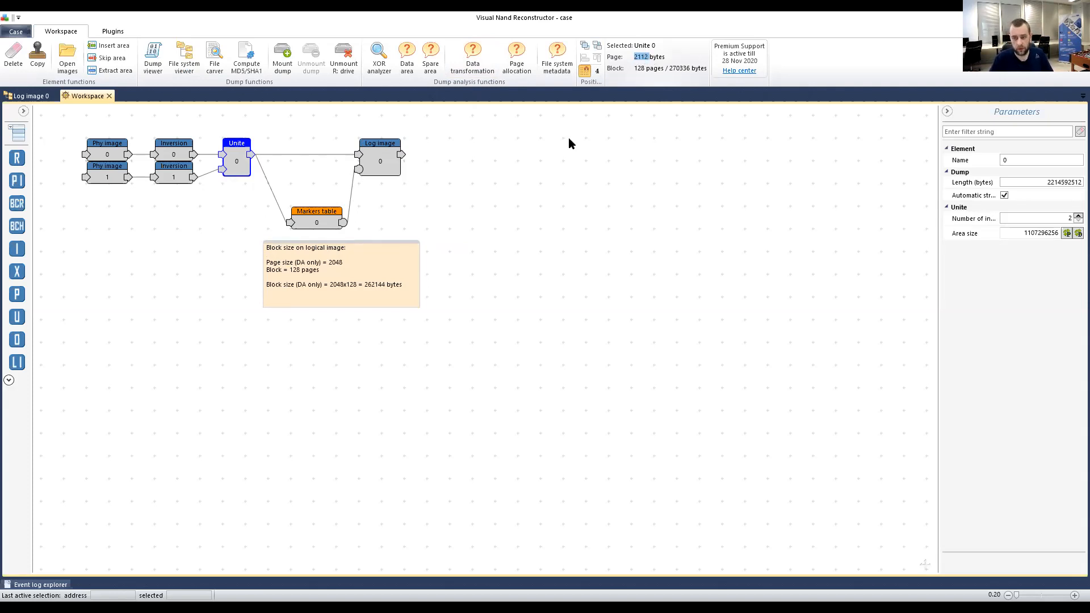
left_click(321, 269)
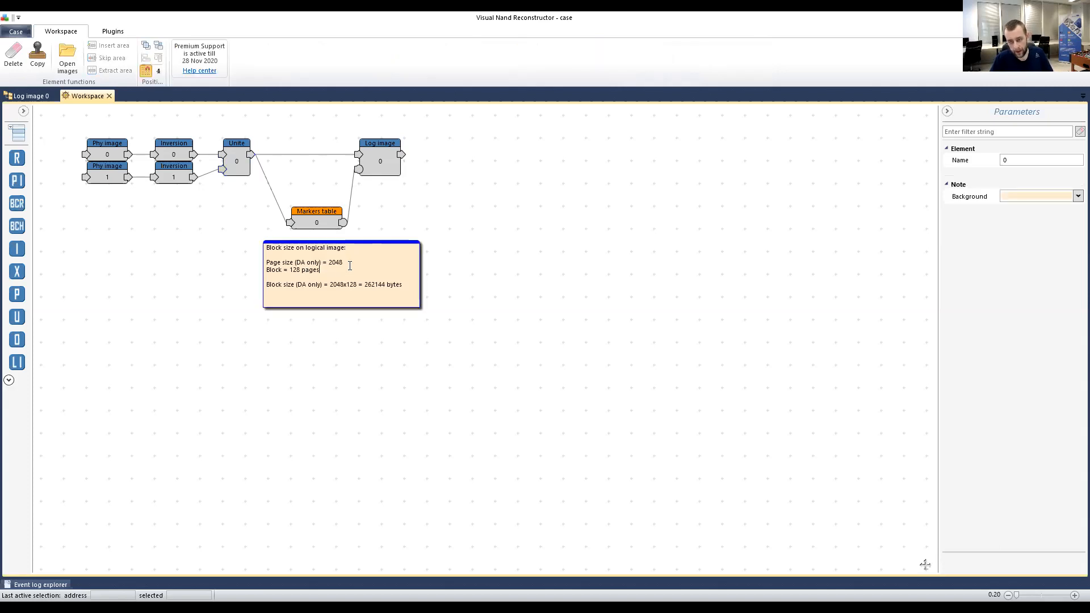
left_click_drag(330, 262, 343, 260)
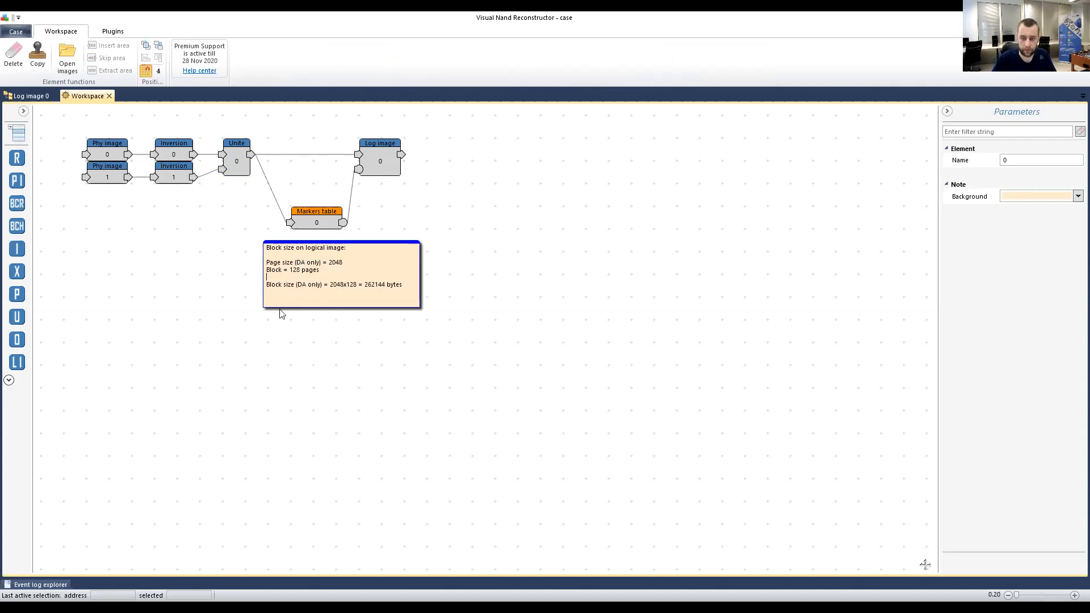
left_click(250, 289)
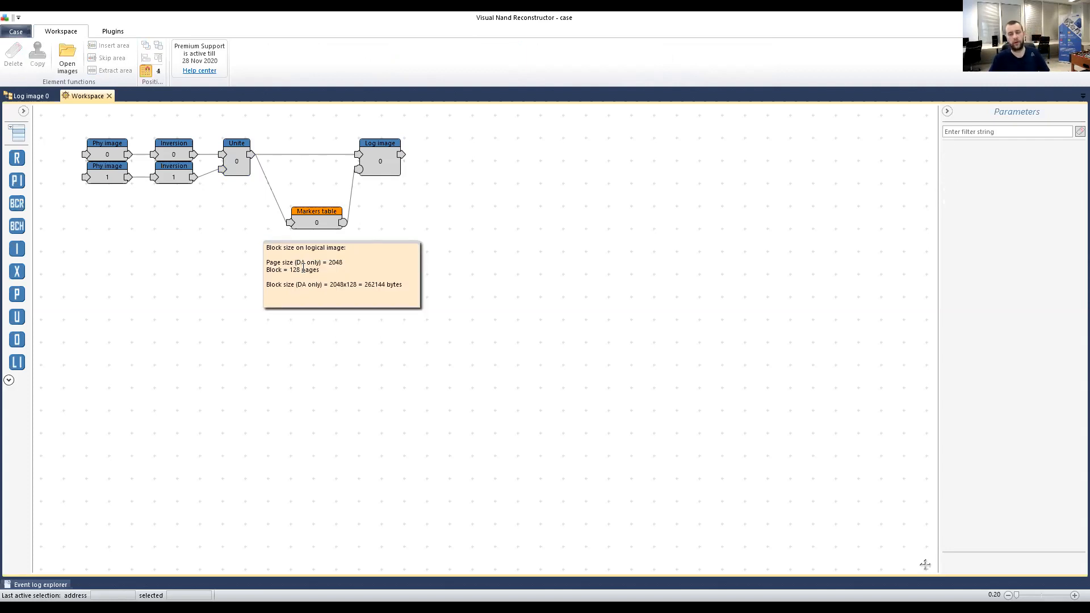
Move the 2048x128 = 262144 note below the Markers table node and deselect it.
double_click(371, 284)
key("ctrl+c")
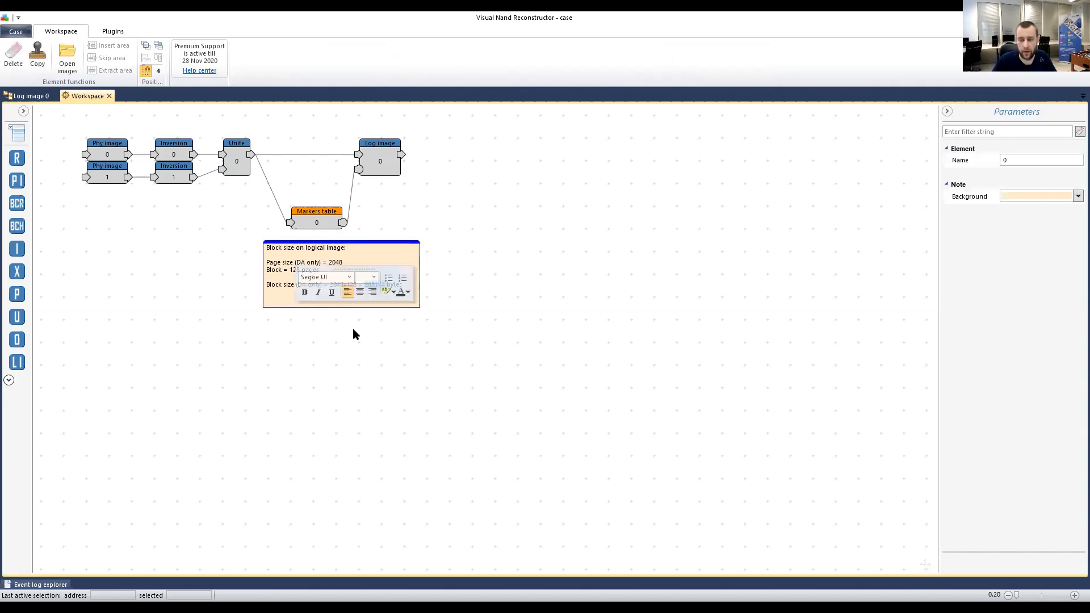
left_click(353, 328)
left_click_drag(311, 242, 243, 220)
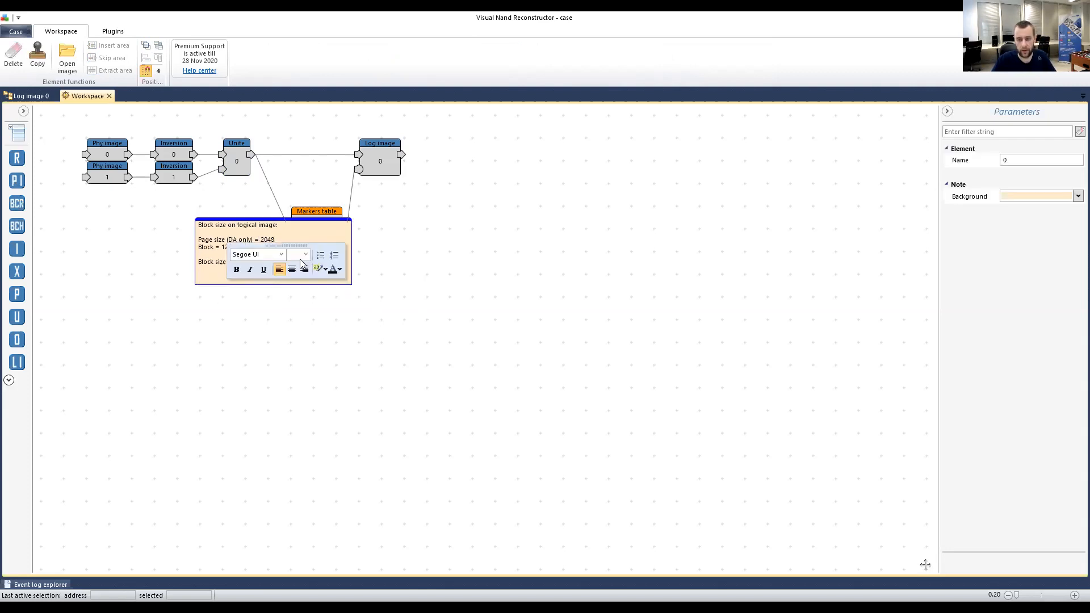
left_click(252, 341)
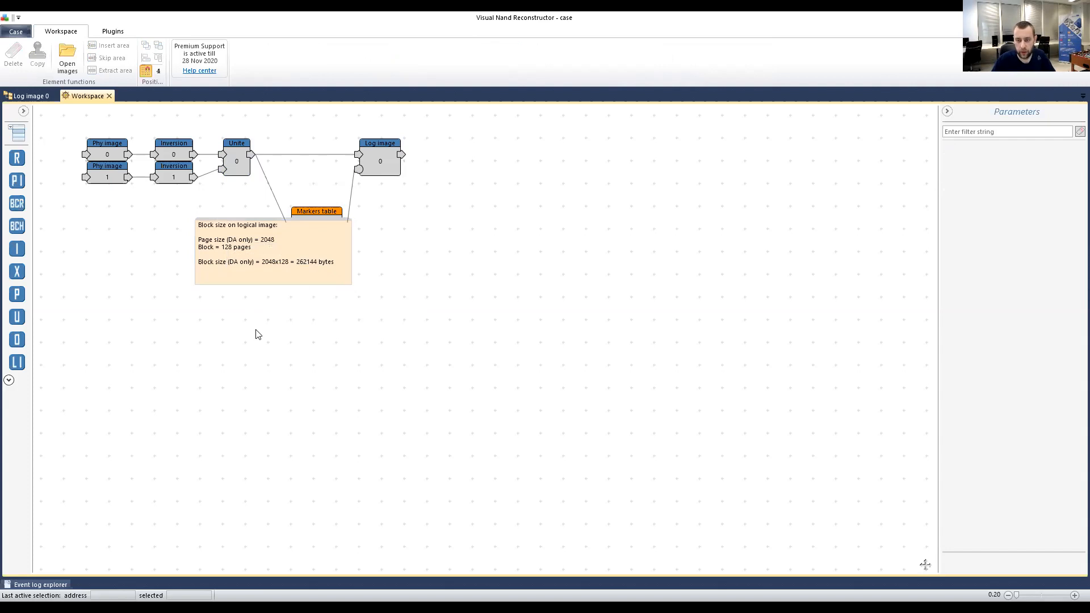
left_click(223, 224)
left_click_drag(211, 223, 264, 266)
left_click(401, 338)
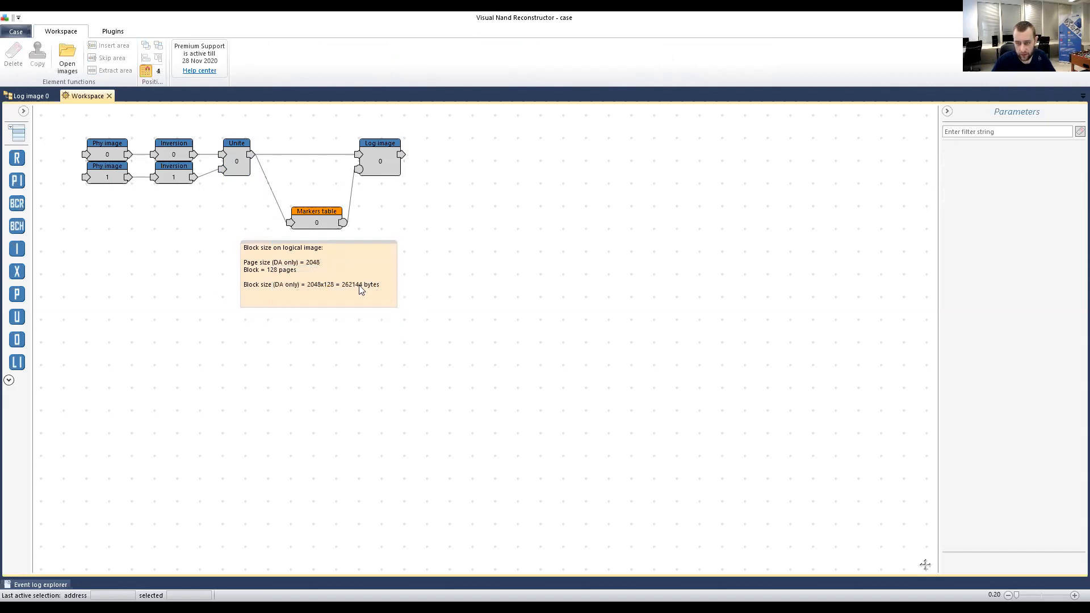
Run Check file system on Log image 0 with a pasted 262144-byte block size.
left_click(29, 96)
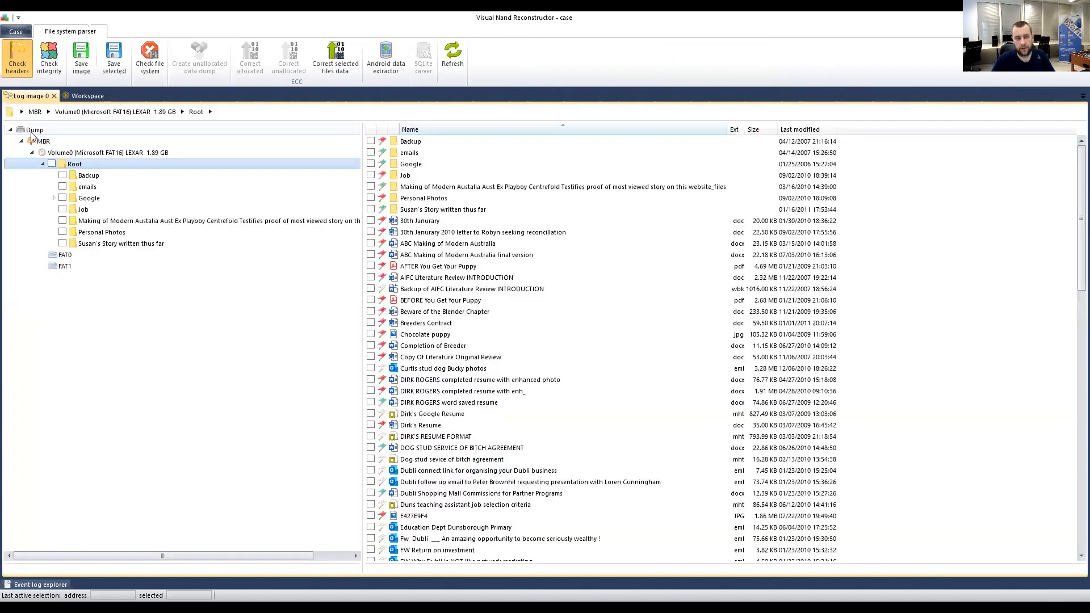
left_click(155, 59)
right_click(606, 315)
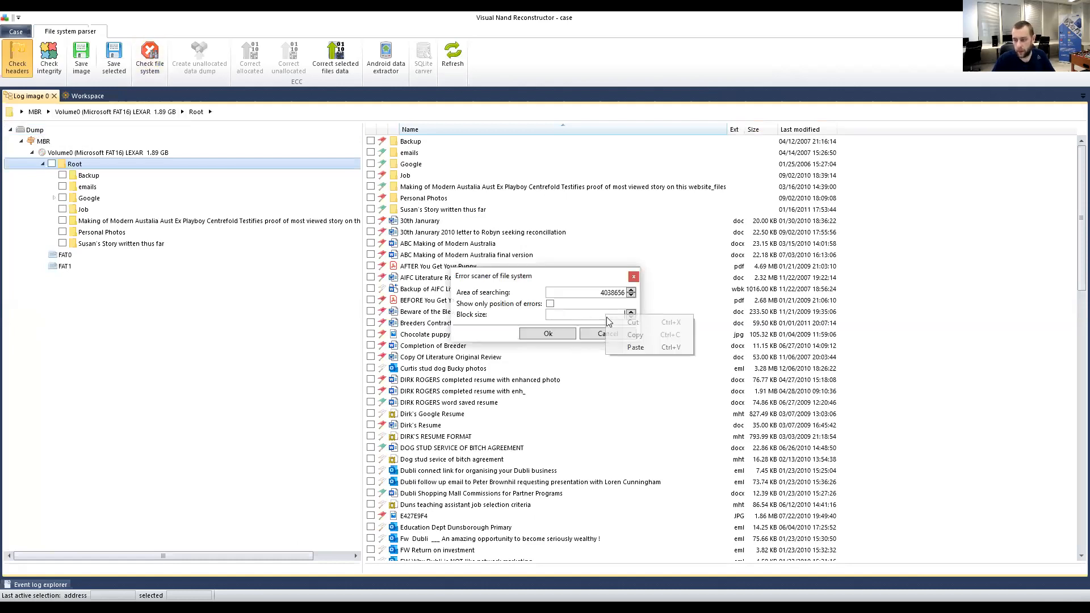
left_click(640, 346)
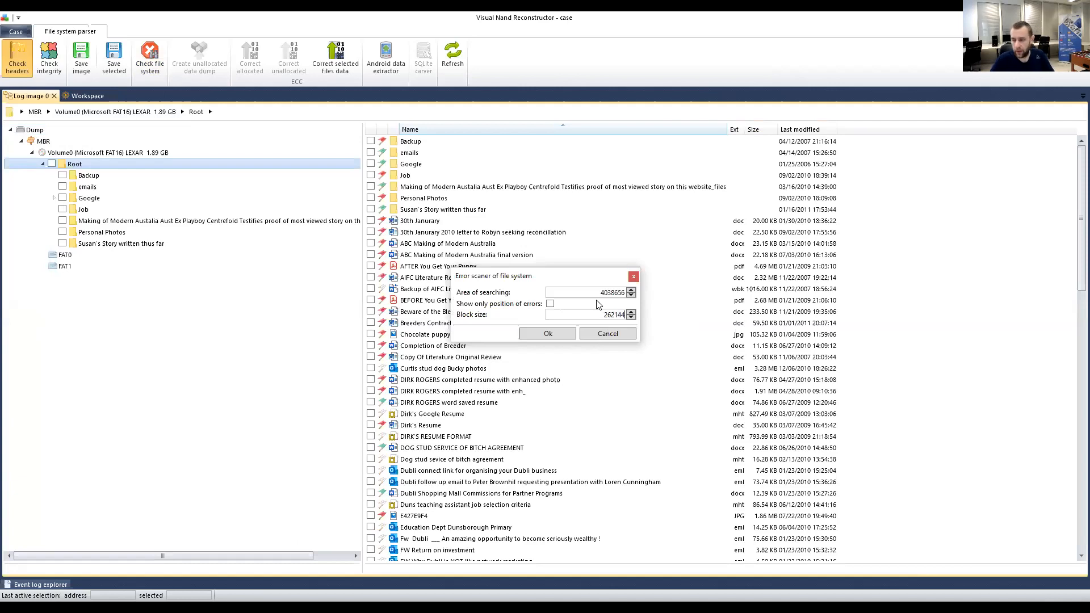
left_click(549, 335)
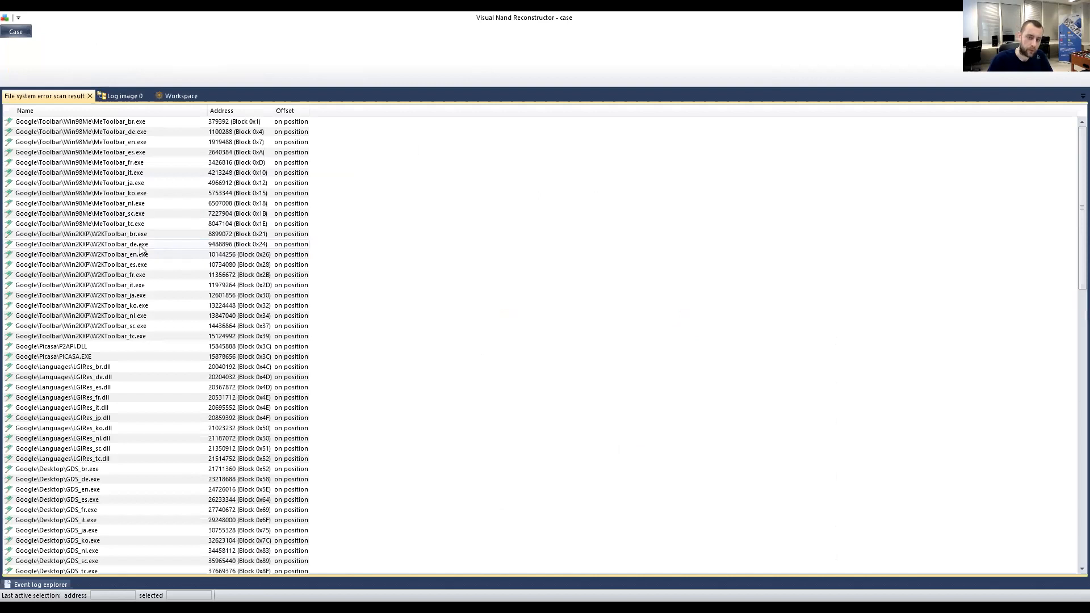
left_click(64, 125)
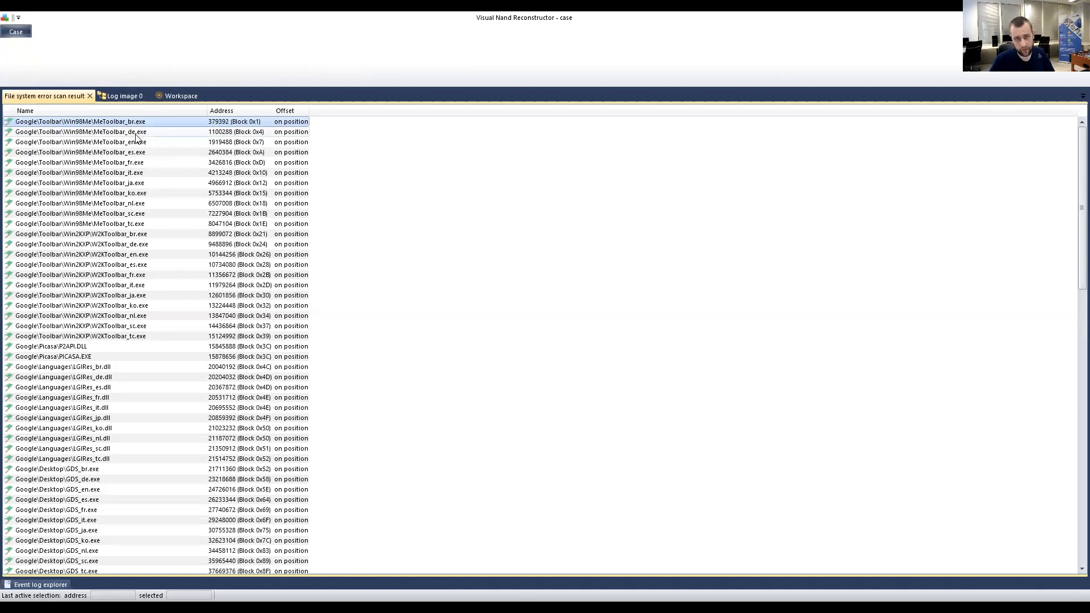
left_click(253, 132)
left_click(255, 144)
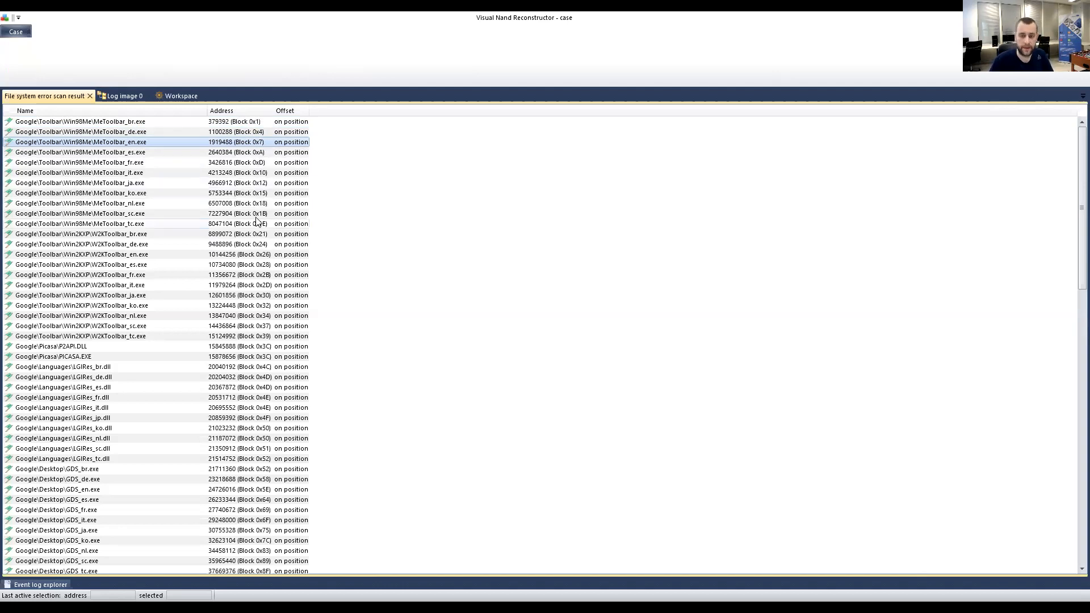
left_click(261, 173)
scroll(265, 299, "down", 1)
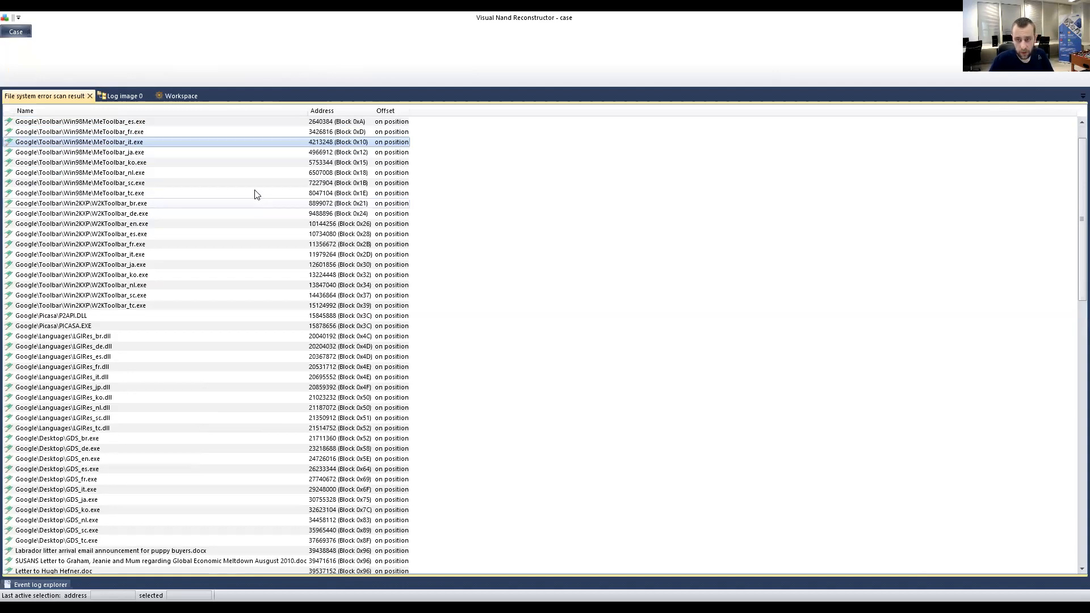
scroll(335, 268, "down", 3)
scroll(335, 268, "down", 6)
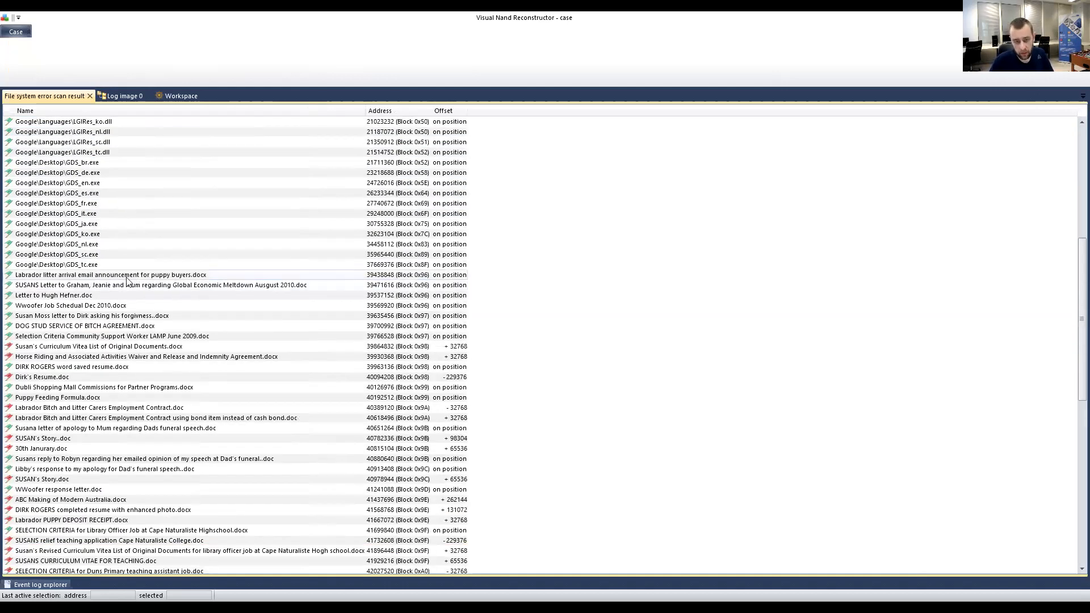
scroll(113, 227, "up", 4)
scroll(116, 204, "down", 10)
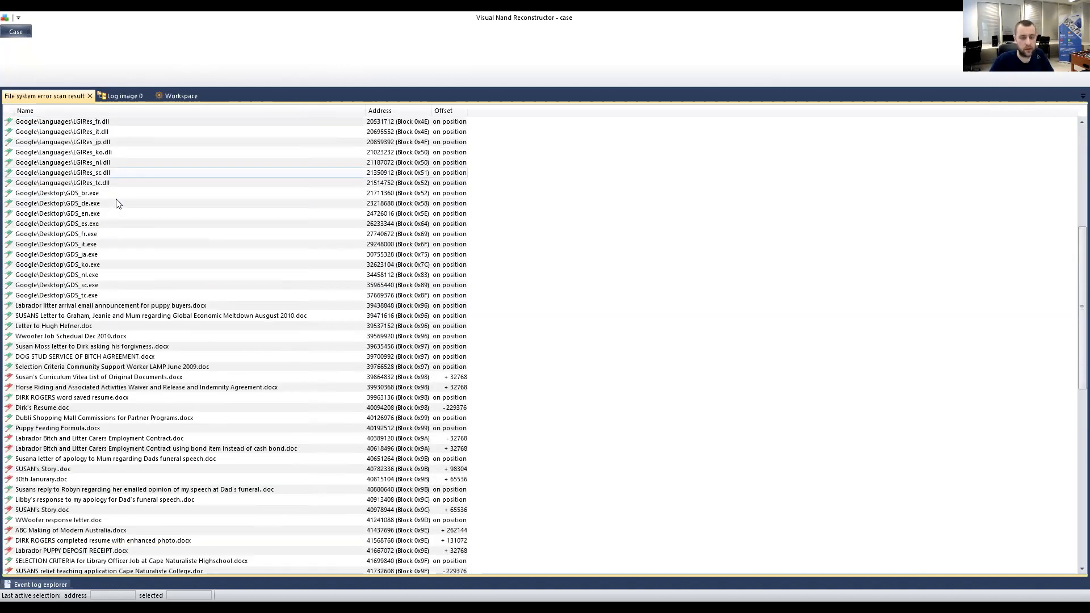
scroll(113, 202, "up", 2)
scroll(112, 201, "down", 1)
scroll(112, 206, "down", 1)
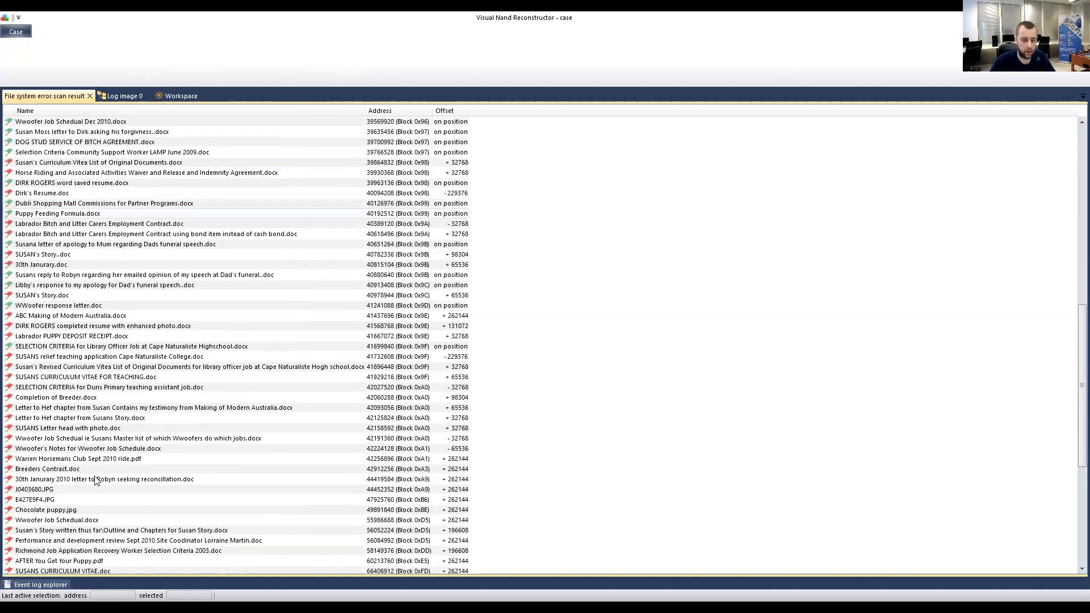
scroll(99, 470, "up", 4)
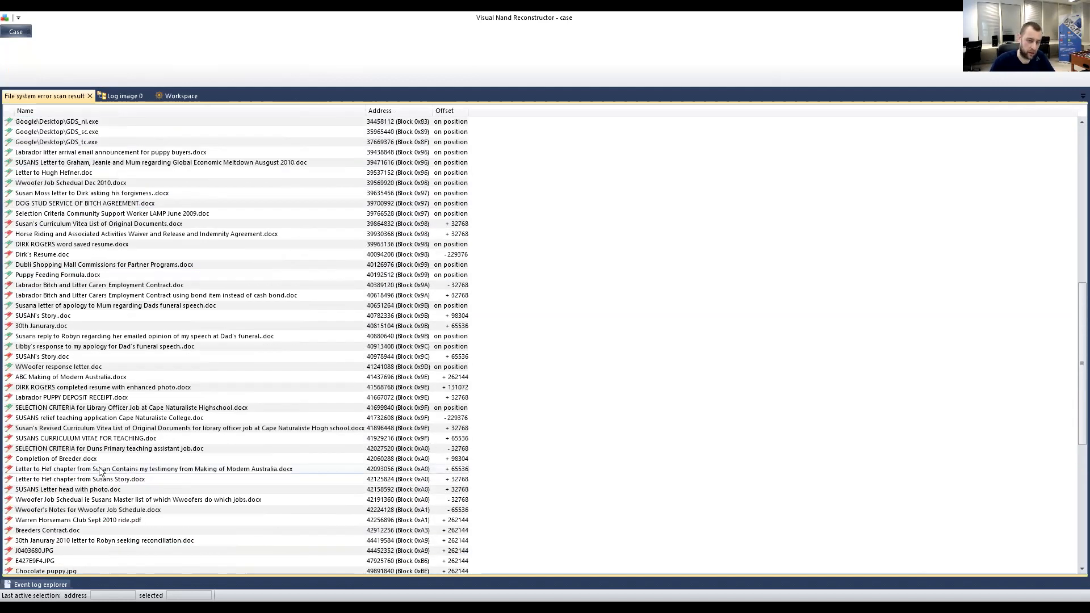
left_click(64, 285)
left_click(63, 296)
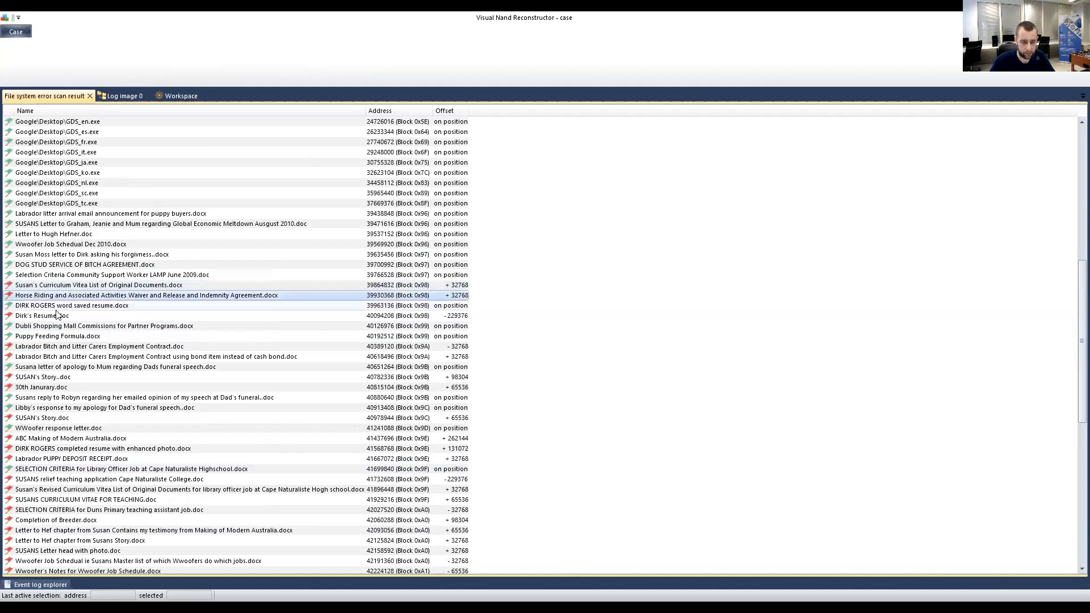
left_click(48, 315)
left_click(46, 347)
left_click(48, 357)
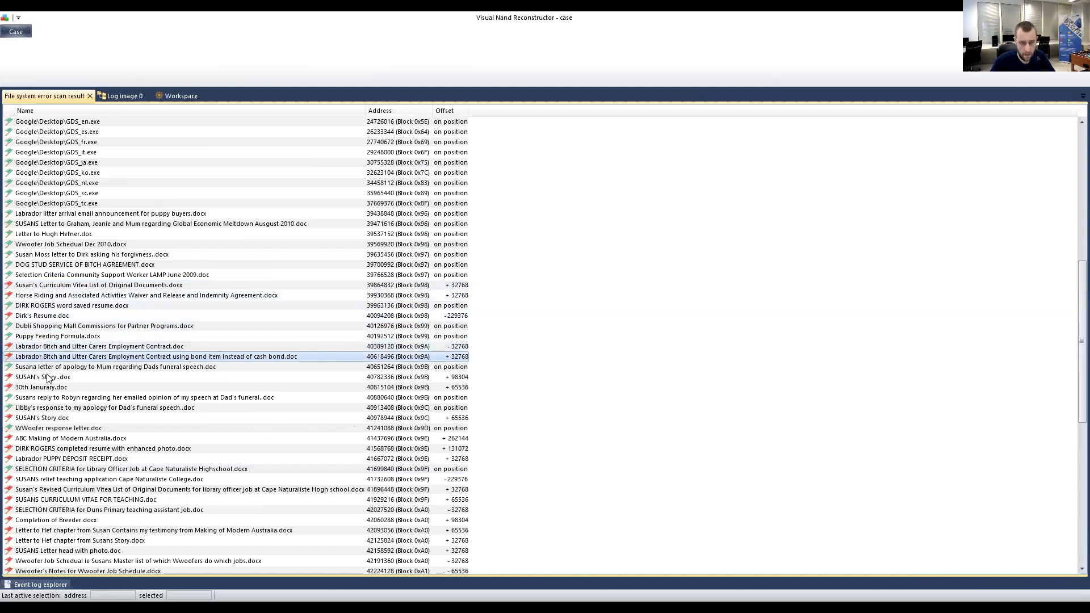
left_click(49, 387)
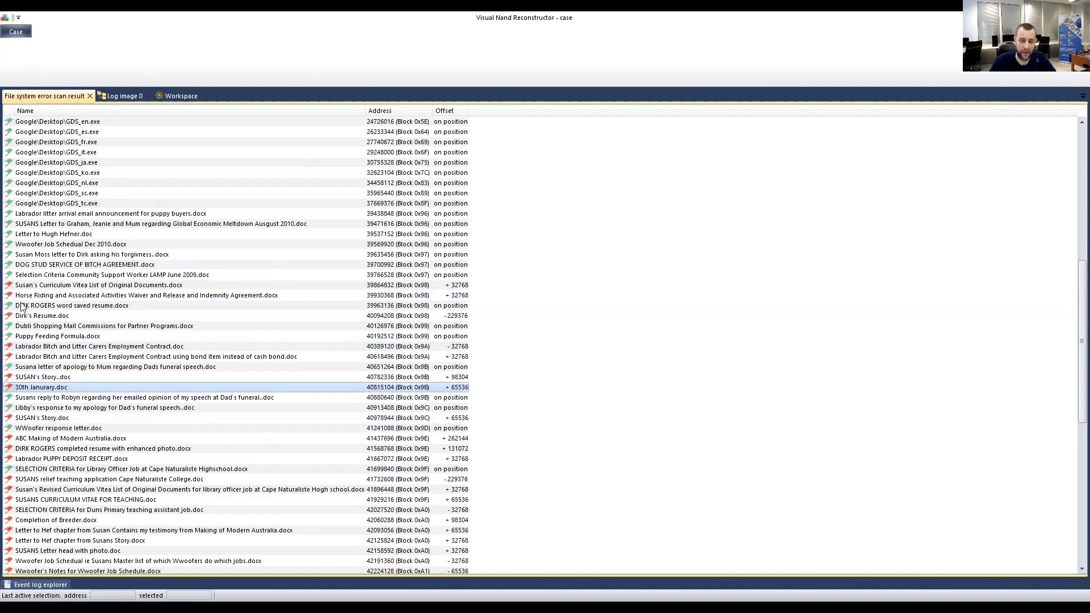
Review the shifted story, Labrador and CV results, then select the Markers table node on the workspace.
left_click(410, 378)
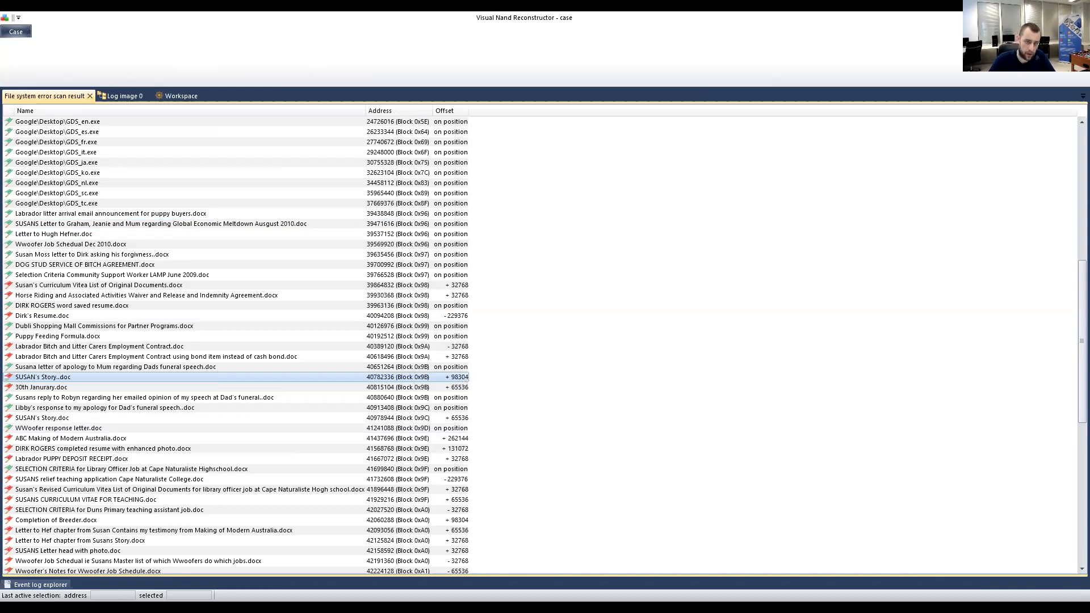
left_click(113, 214)
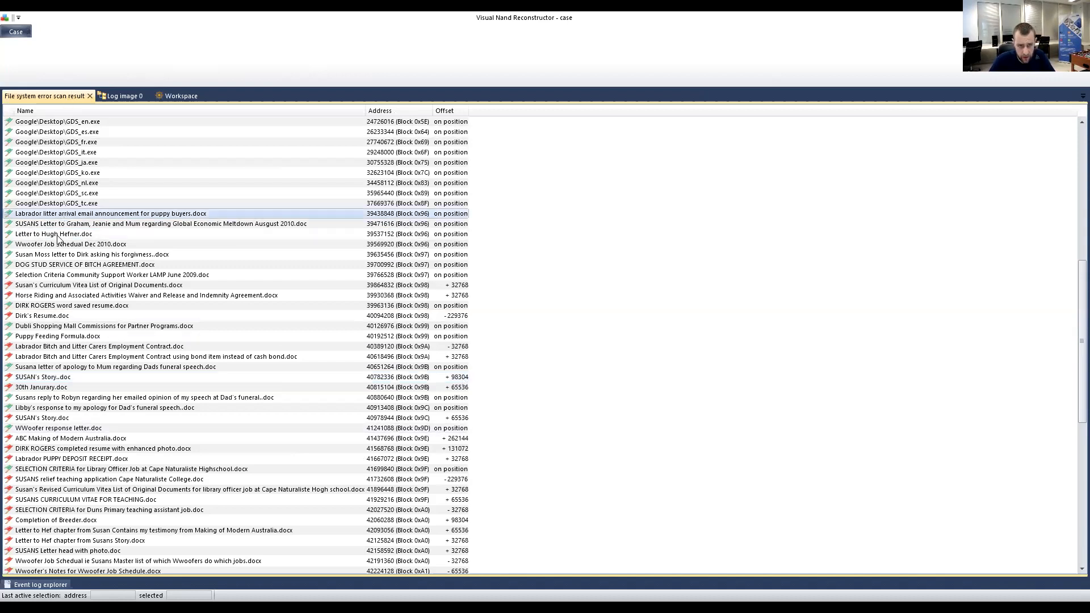
left_click(72, 287)
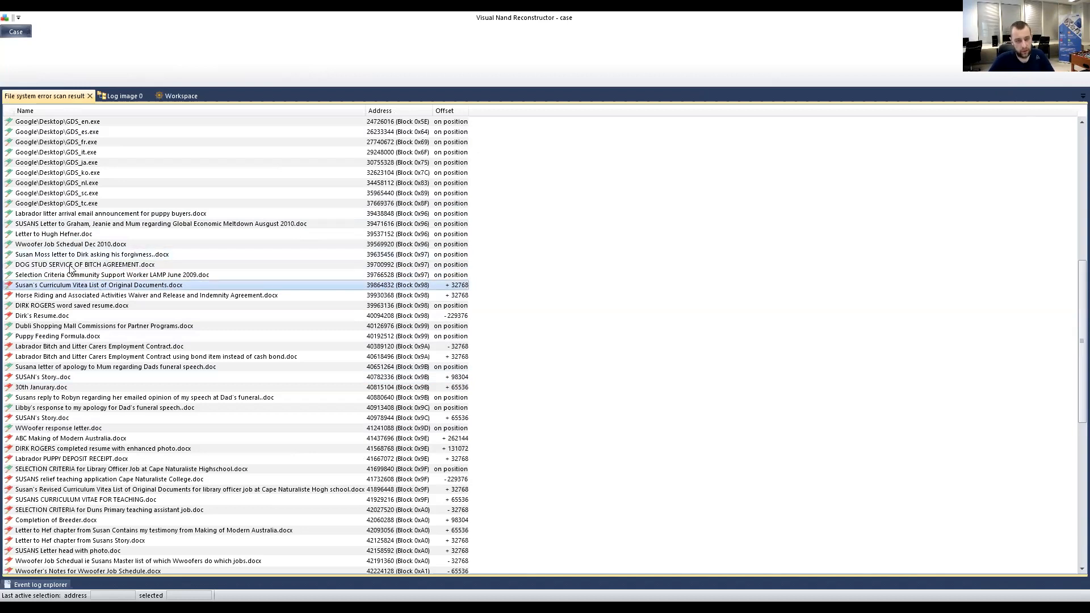
scroll(96, 233, "up", 1)
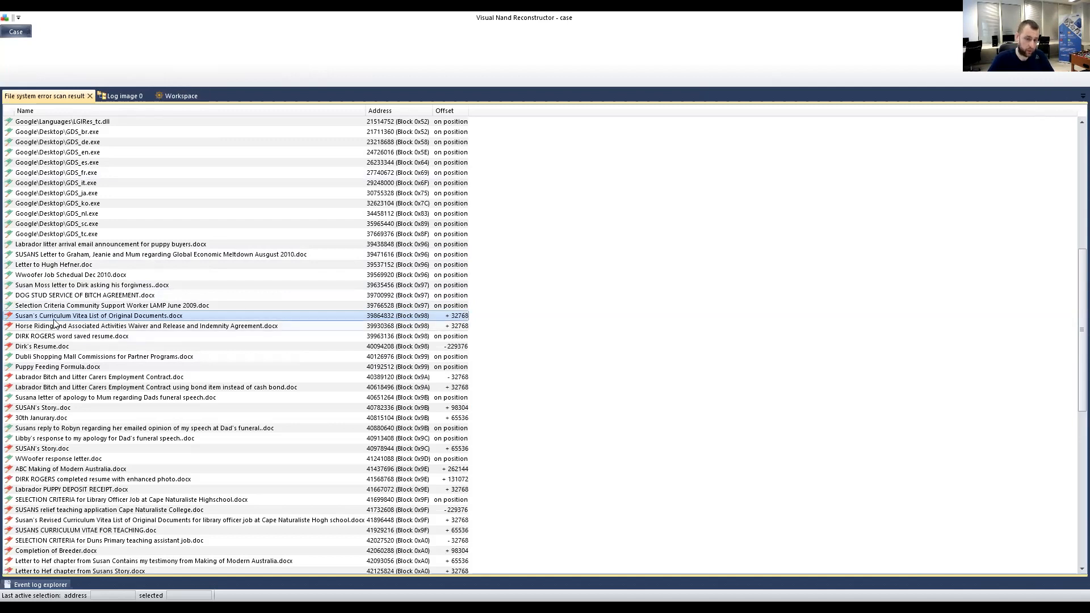
left_click(168, 95)
left_click(307, 218)
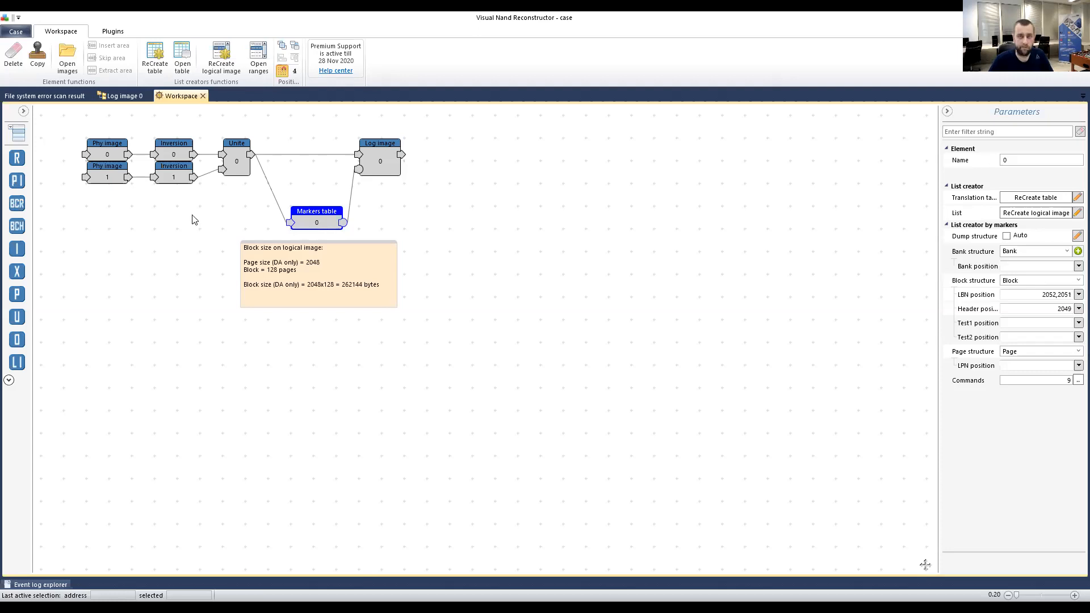
Drag the Markers table node slightly up-left, keeping its links to Unite and the Log image.
mouse_move(319, 223)
left_mouse_down()
mouse_move(306, 222)
mouse_move(315, 218)
left_mouse_up()
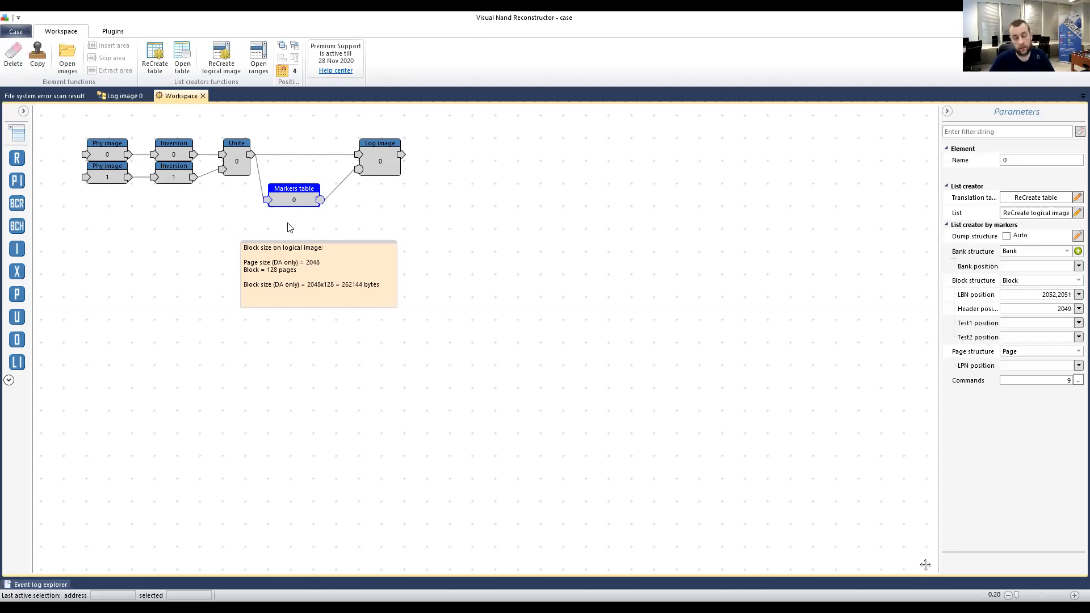
Open the Markers table and inspect page addresses of blocks 0000, 0025, 0027, 002A and 002E.
double_click(291, 192)
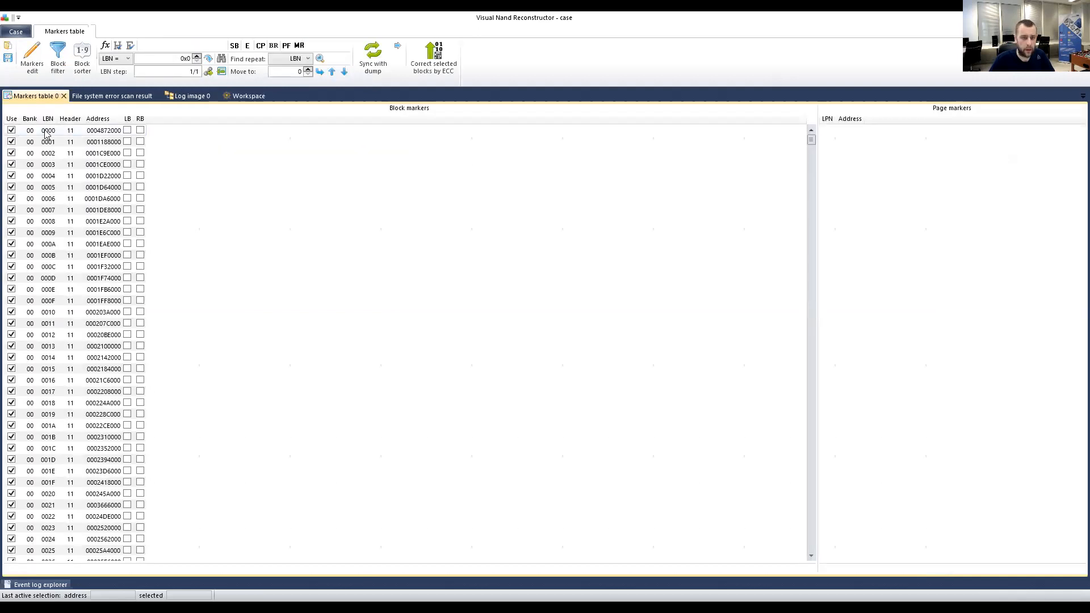
left_click(47, 132)
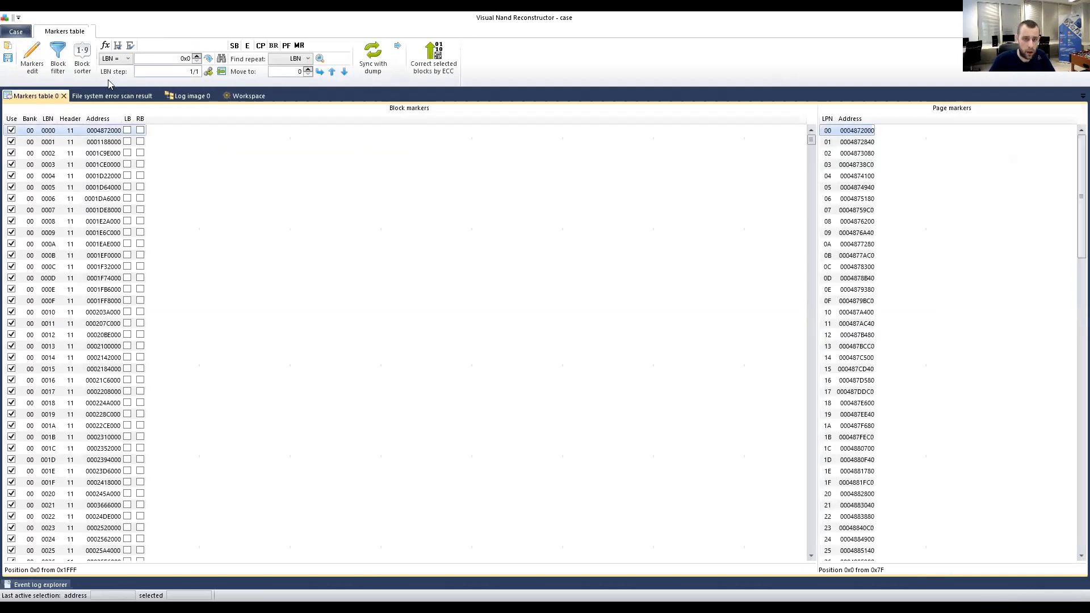
left_click(109, 97)
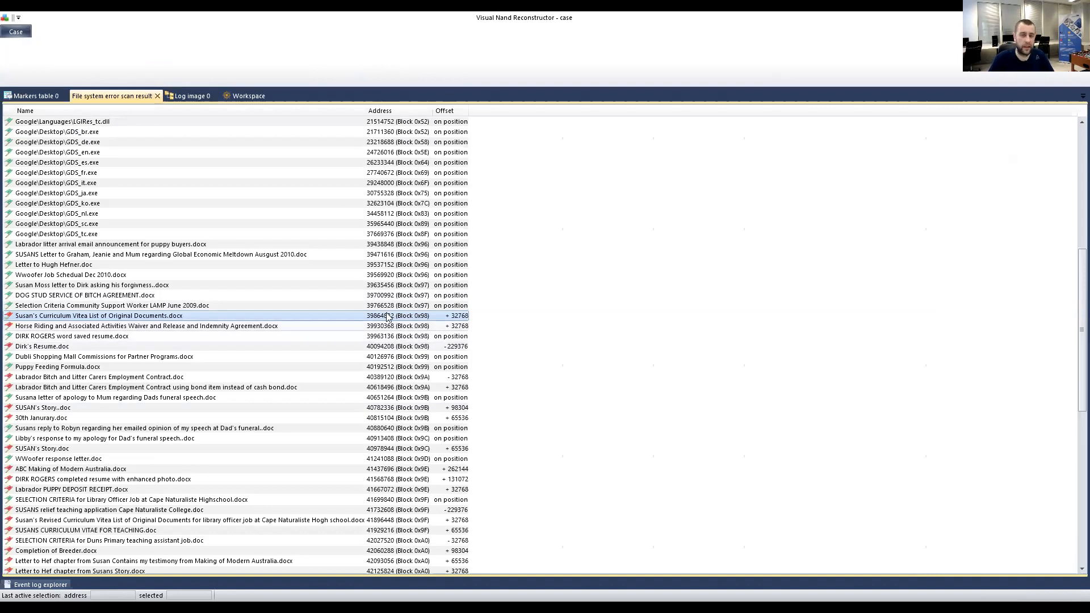
left_click(35, 95)
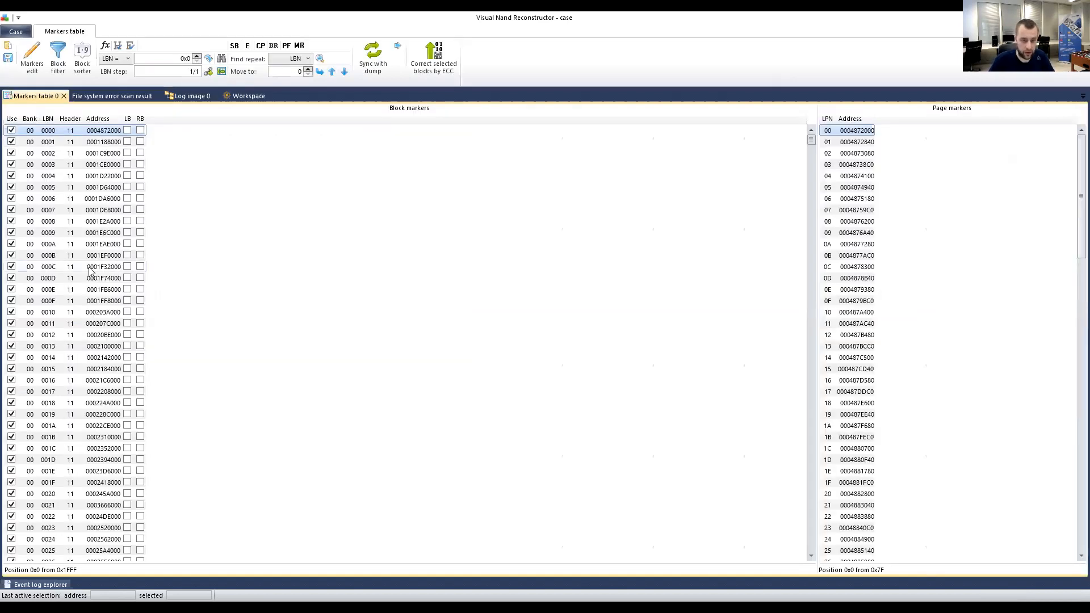
scroll(59, 181, "down", 8)
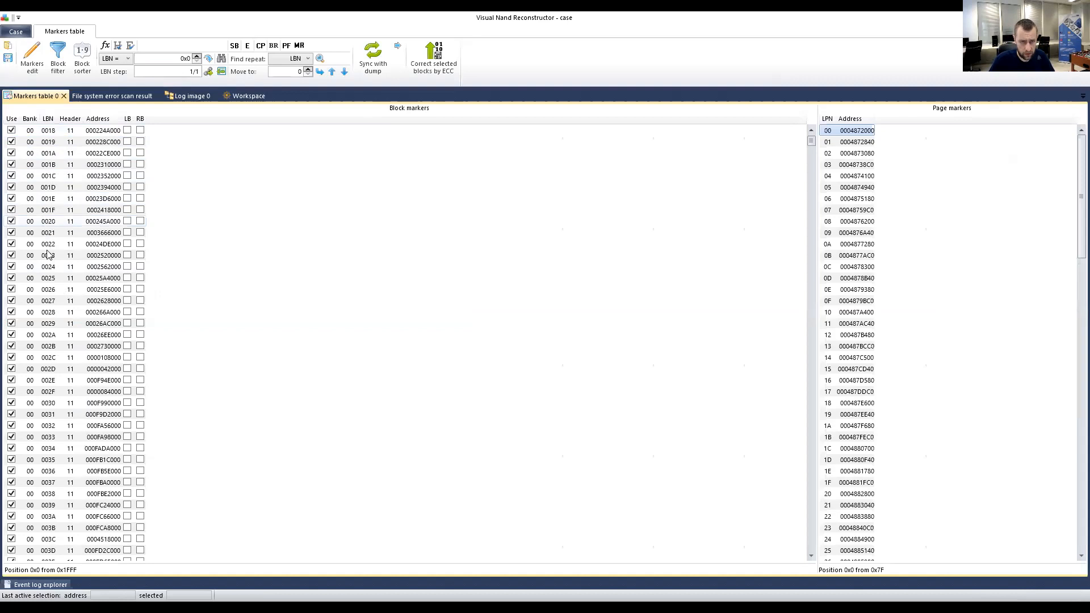
left_click(48, 300)
left_click(47, 335)
left_click(49, 380)
left_click(47, 278)
left_click(45, 381)
Open the event log, dismiss the block search, and select block 0097 at 000330C000.
mouse_move(29, 585)
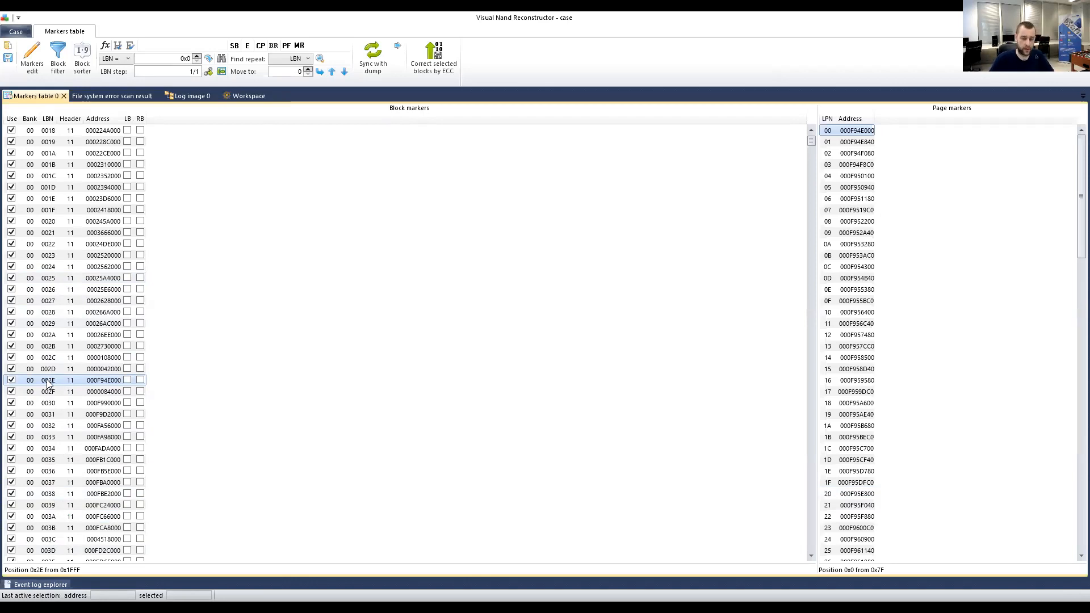
scroll(47, 384, "down", 1)
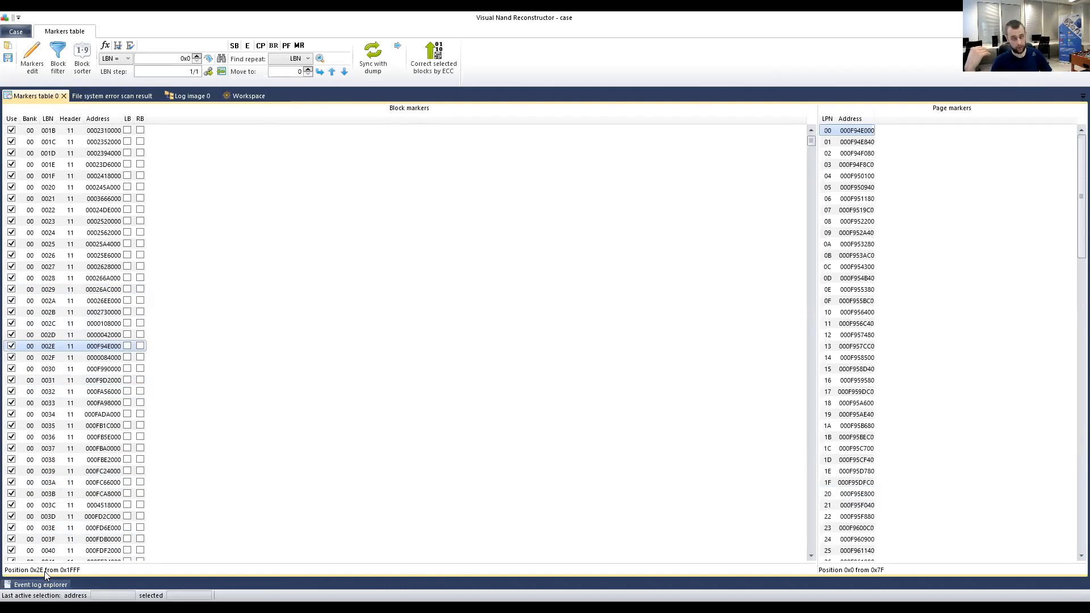
left_click(39, 585)
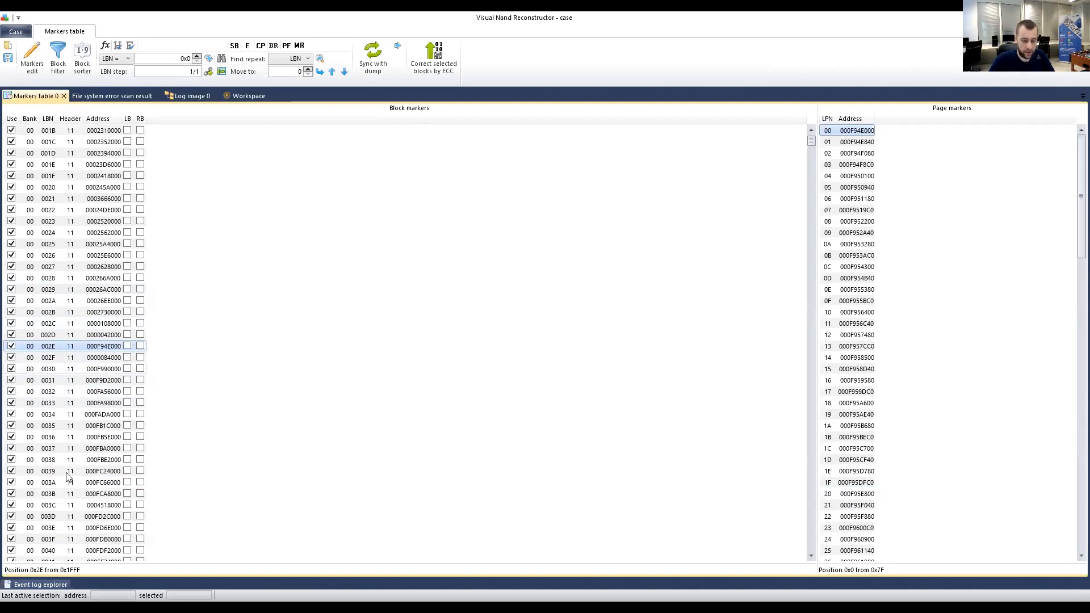
scroll(81, 305, "down", 16)
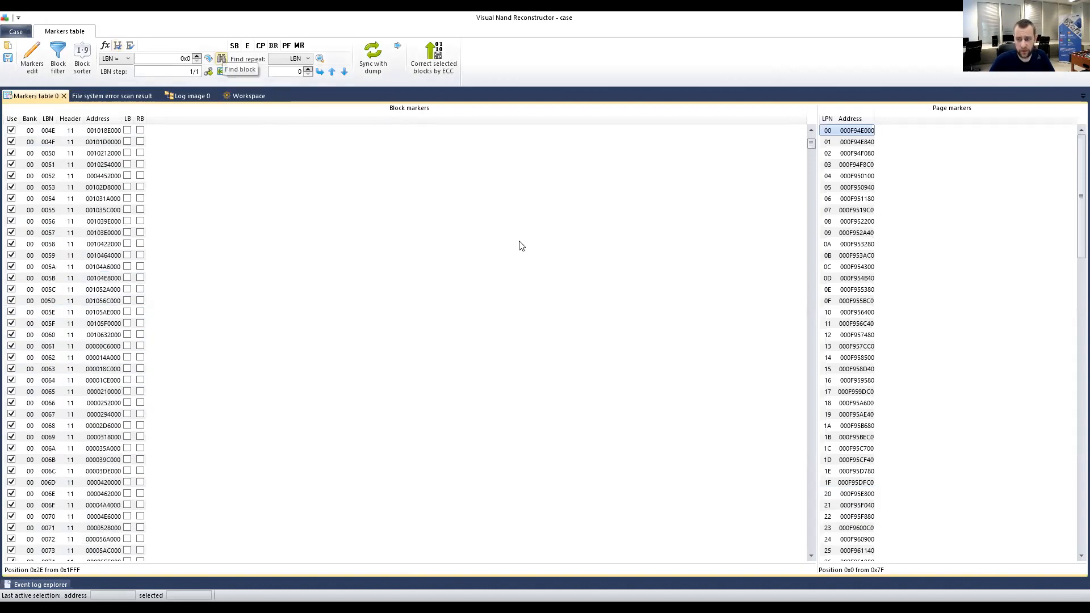
left_click_drag(522, 237, 304, 214)
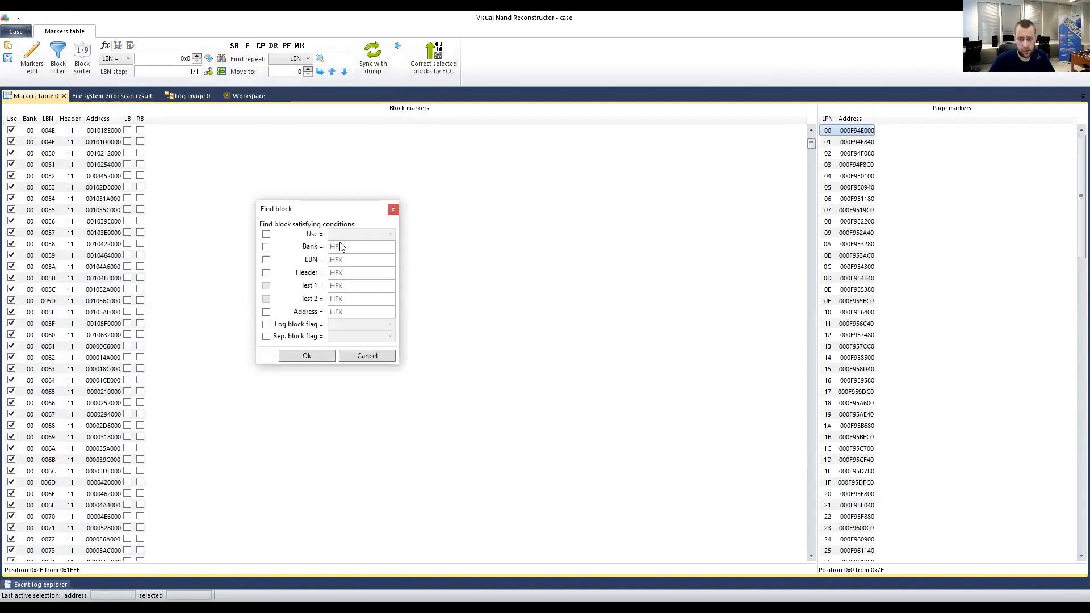
left_click(393, 210)
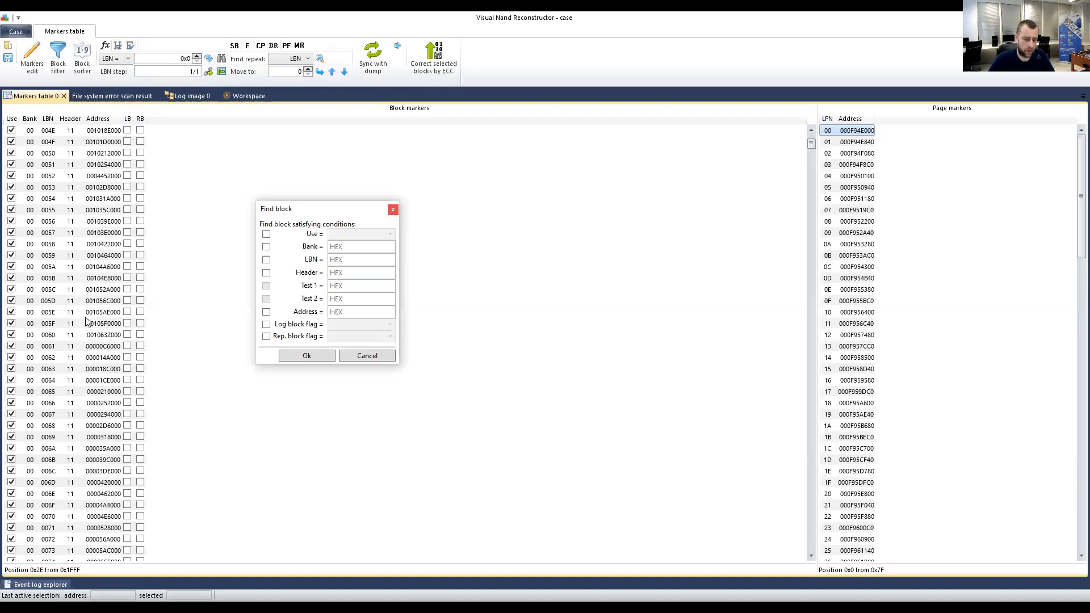
scroll(83, 326, "down", 13)
scroll(82, 327, "down", 7)
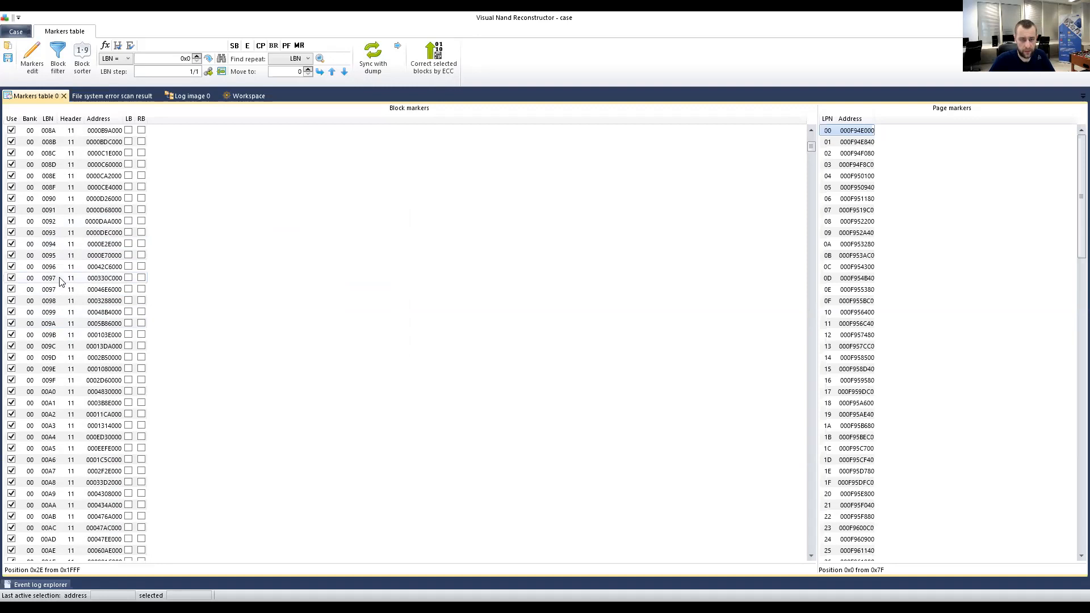
left_click(67, 278)
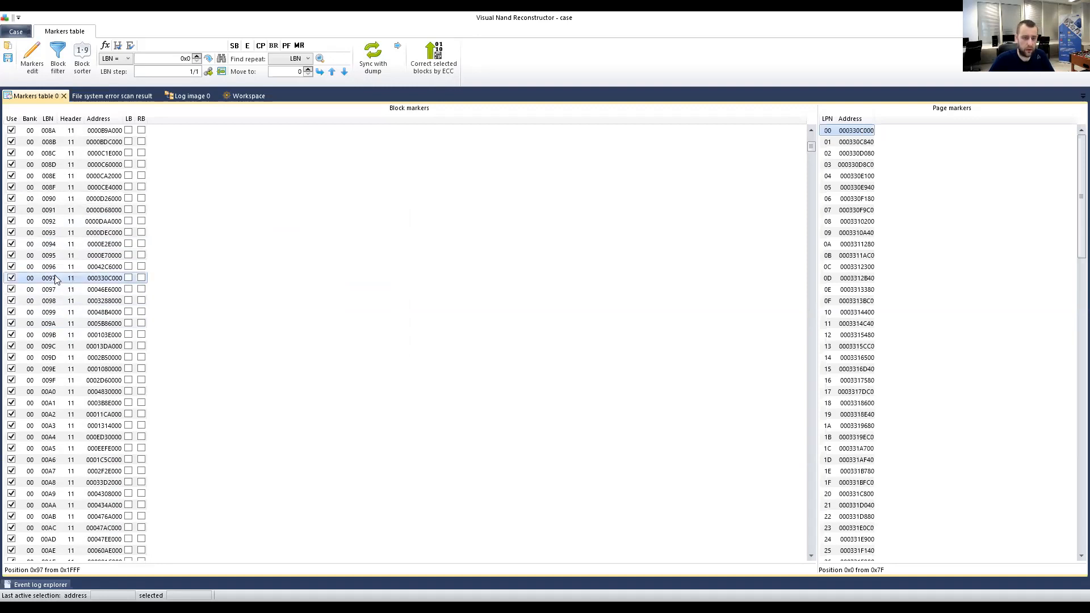
Compare page markers of block 0096 and the two 0097 blocks at 000330C000 and 00046E6000.
left_click(53, 269)
left_click(50, 281)
left_click(55, 292)
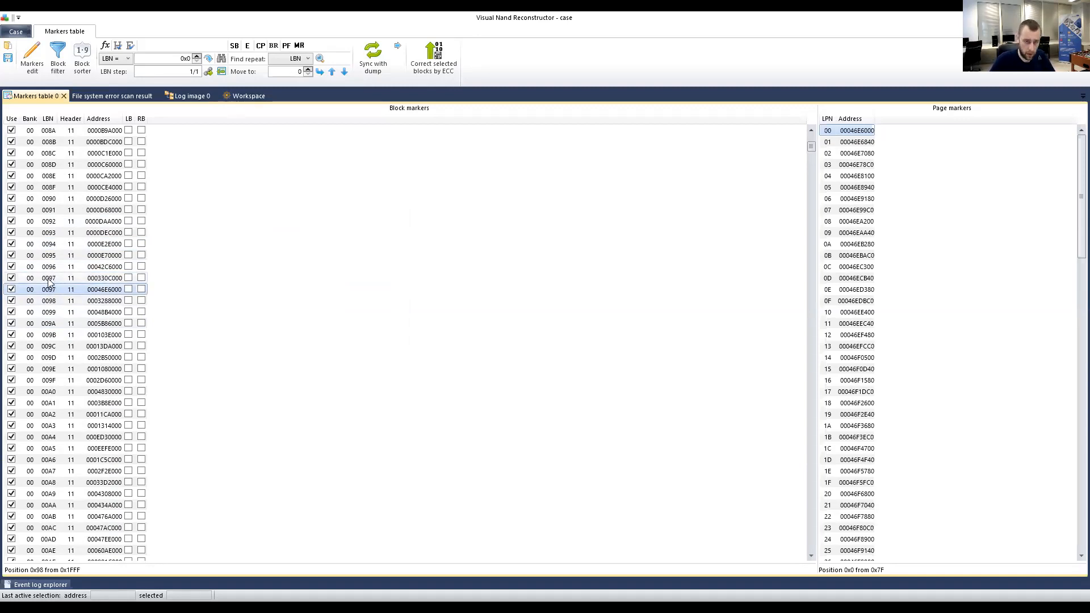
left_click(51, 278)
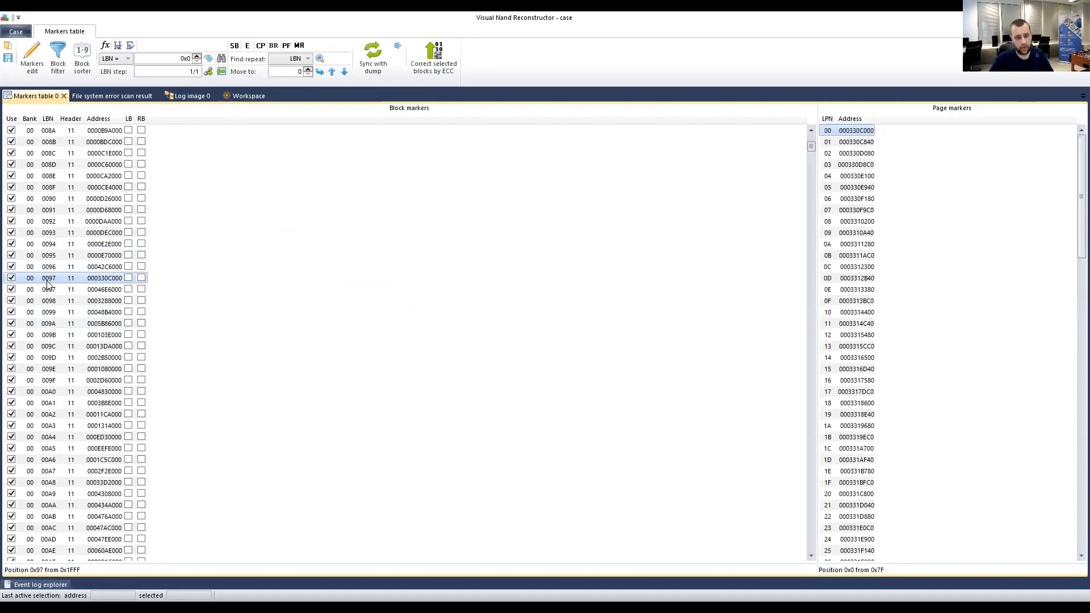
left_click(50, 287)
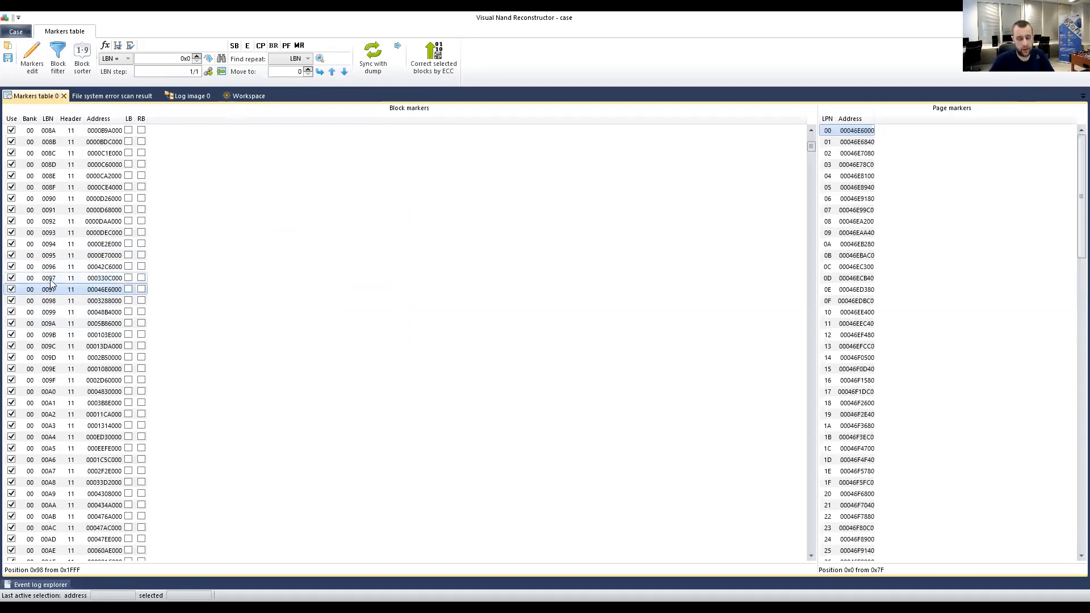
left_click(50, 280)
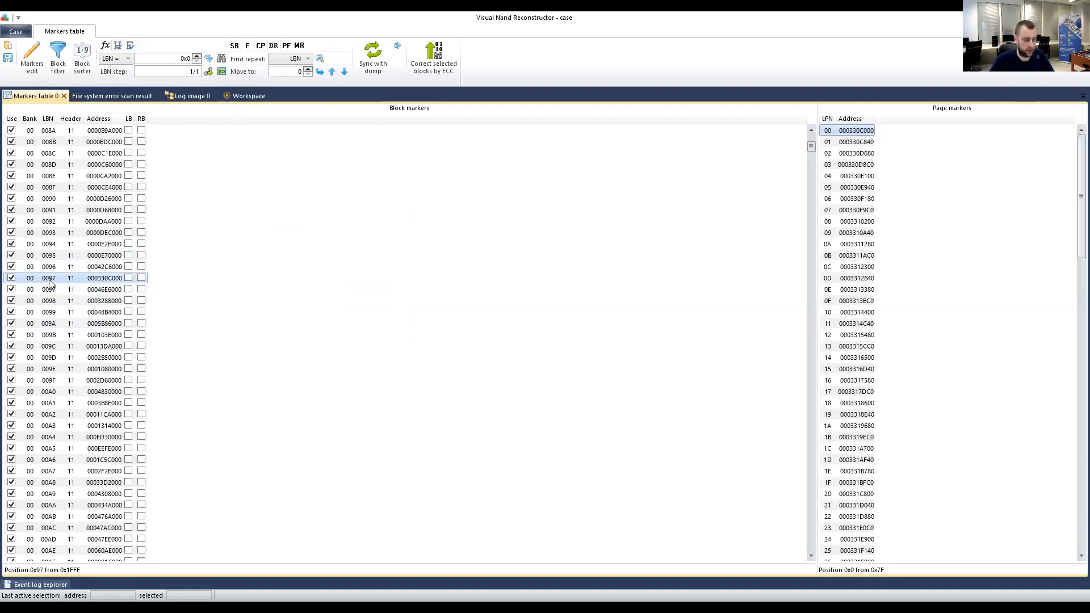
left_click(54, 289)
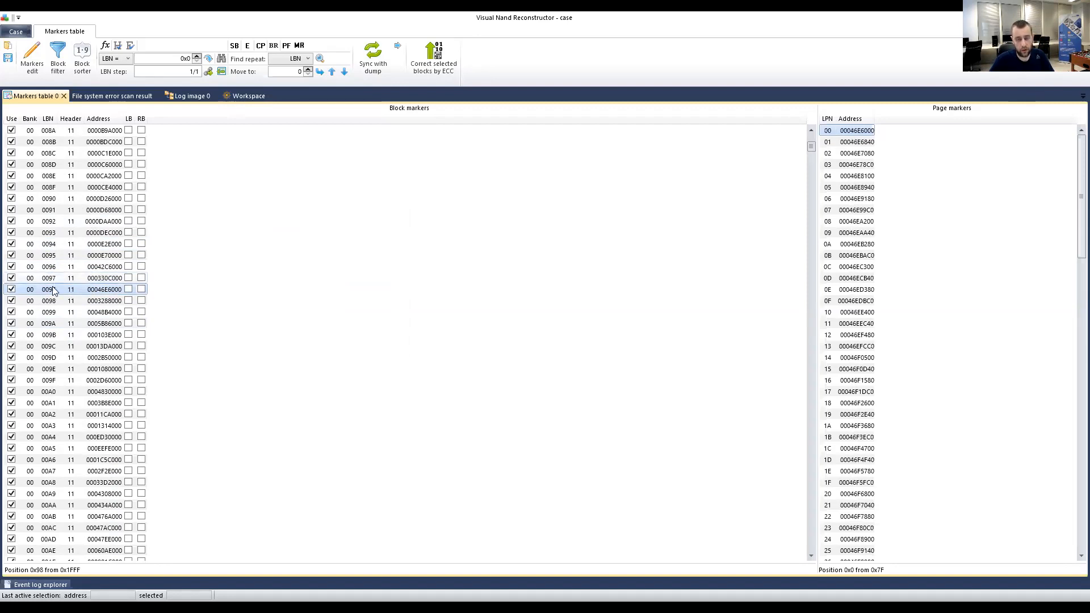
key("Up")
left_click(61, 292)
key("Up")
left_click(47, 292)
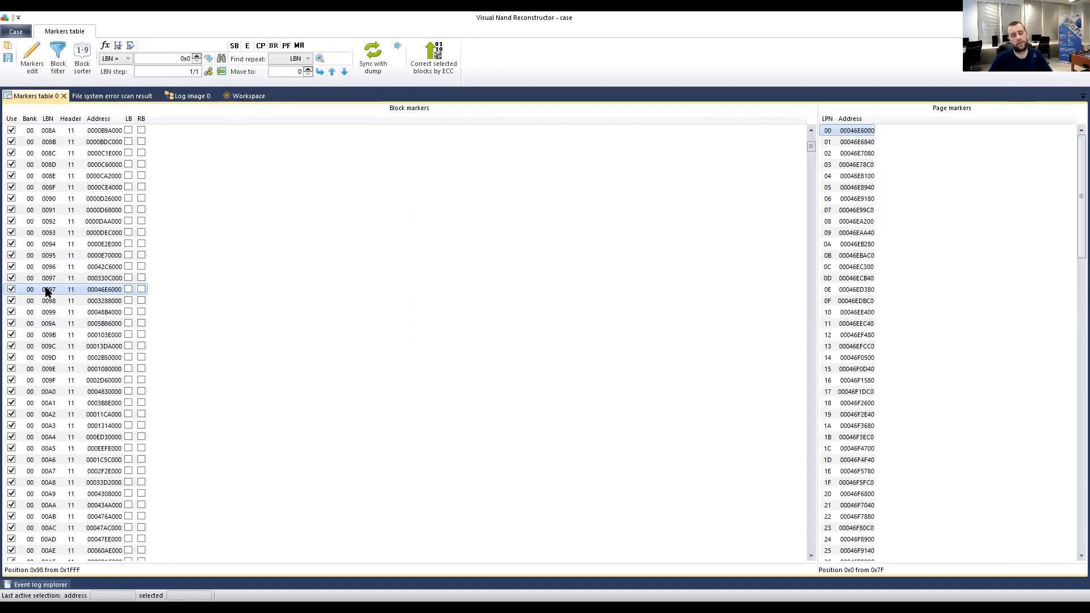
Keep alternating between the two 0097 blocks' page markers, then bring up the file system scan results.
left_click(48, 278)
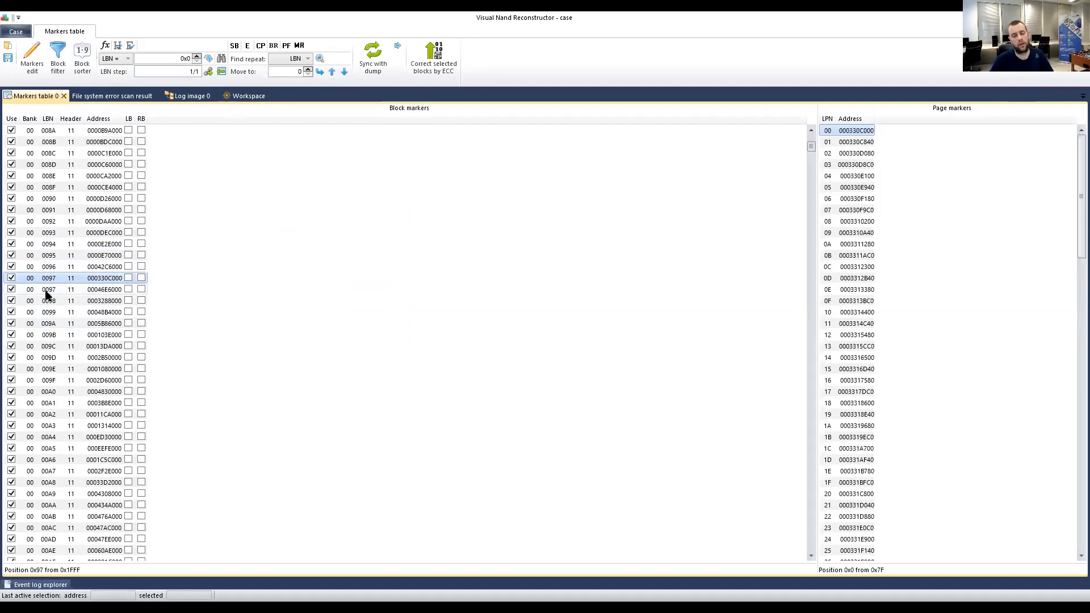
left_click(47, 289)
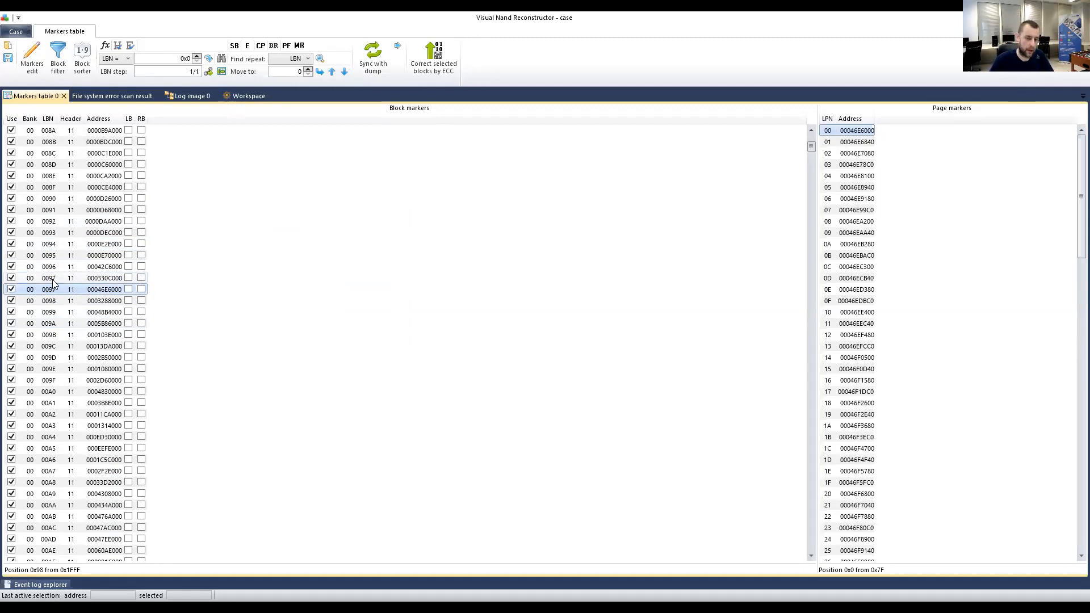
left_click(49, 278)
left_click(47, 290)
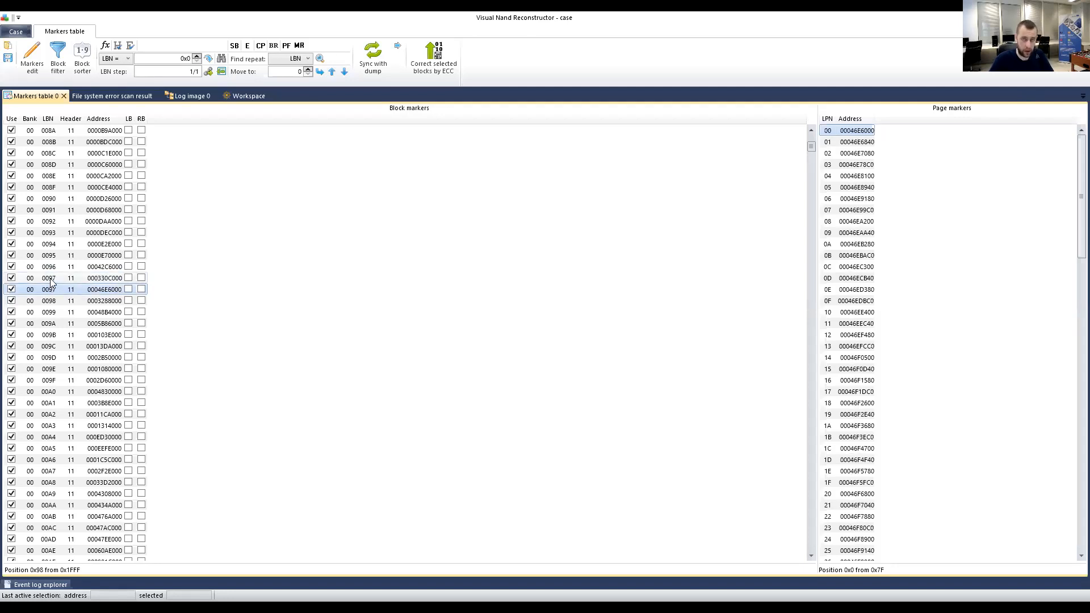
left_click(50, 278)
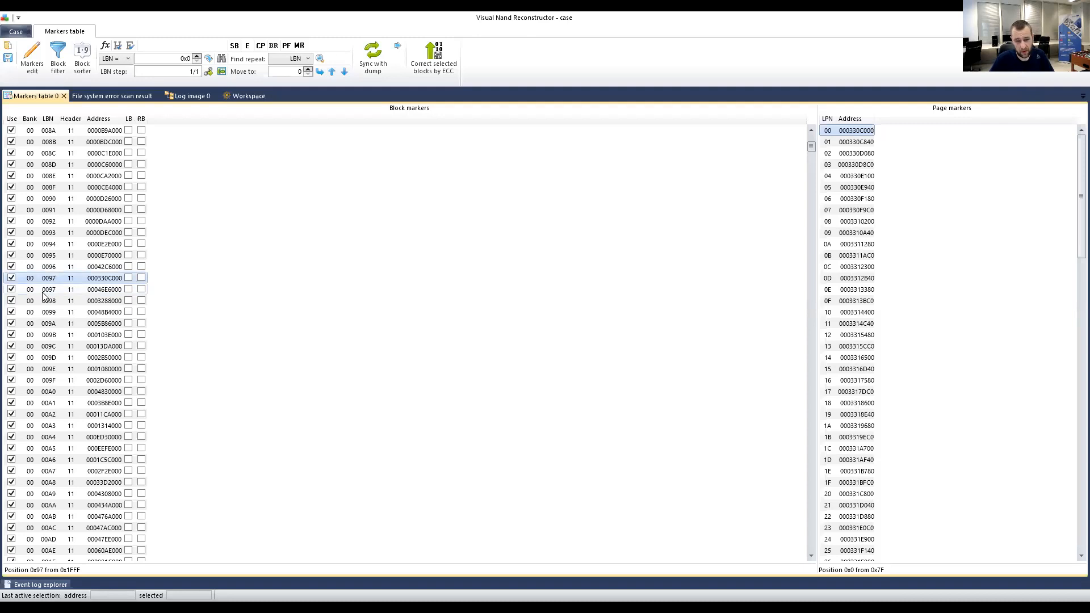
left_click(46, 289)
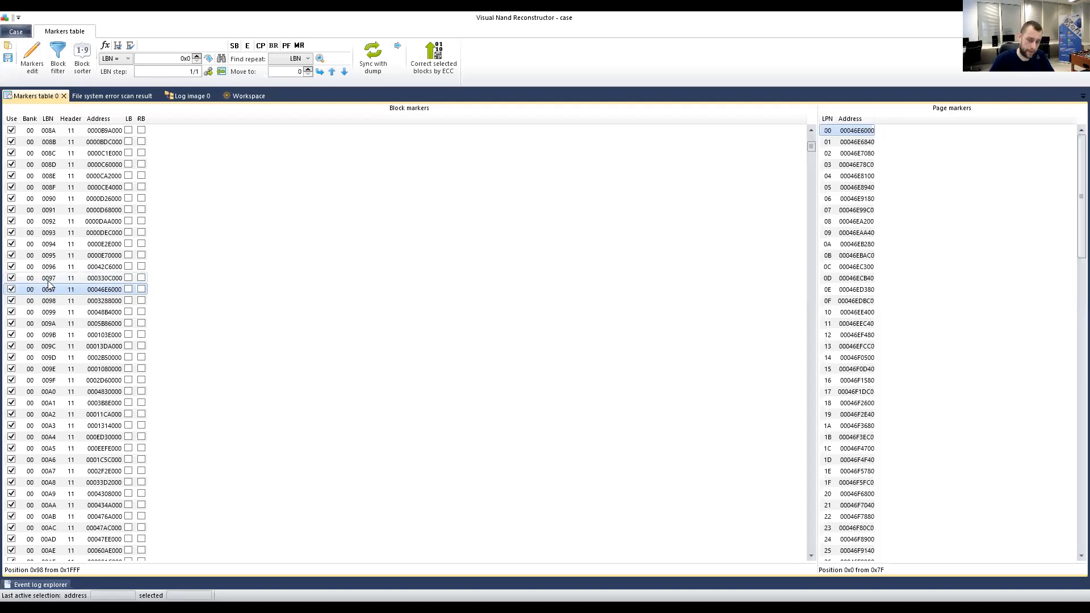
left_click(50, 278)
left_click(50, 289)
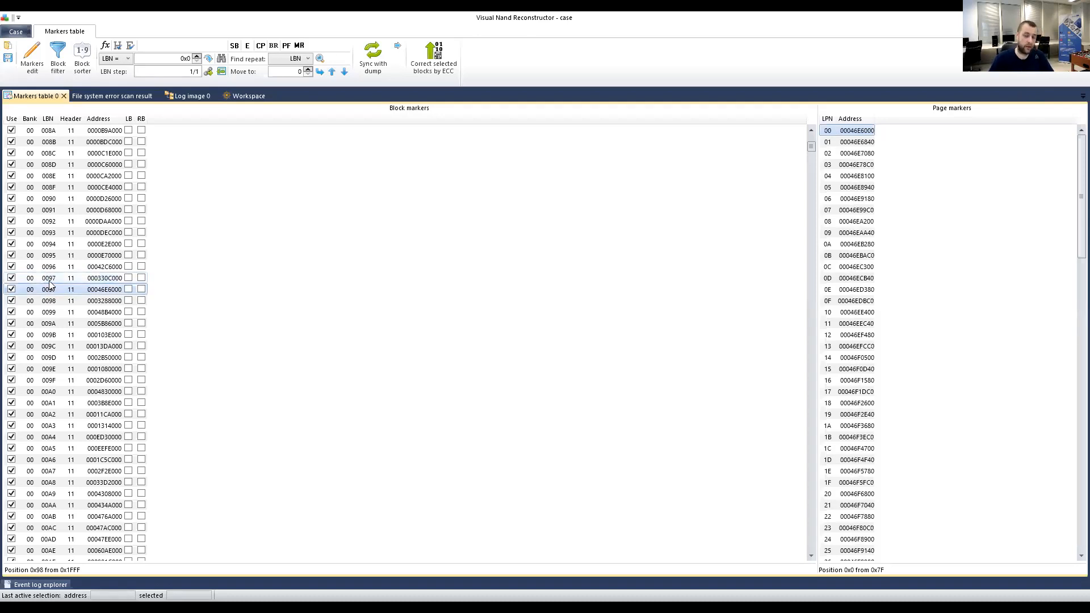
left_click(50, 280)
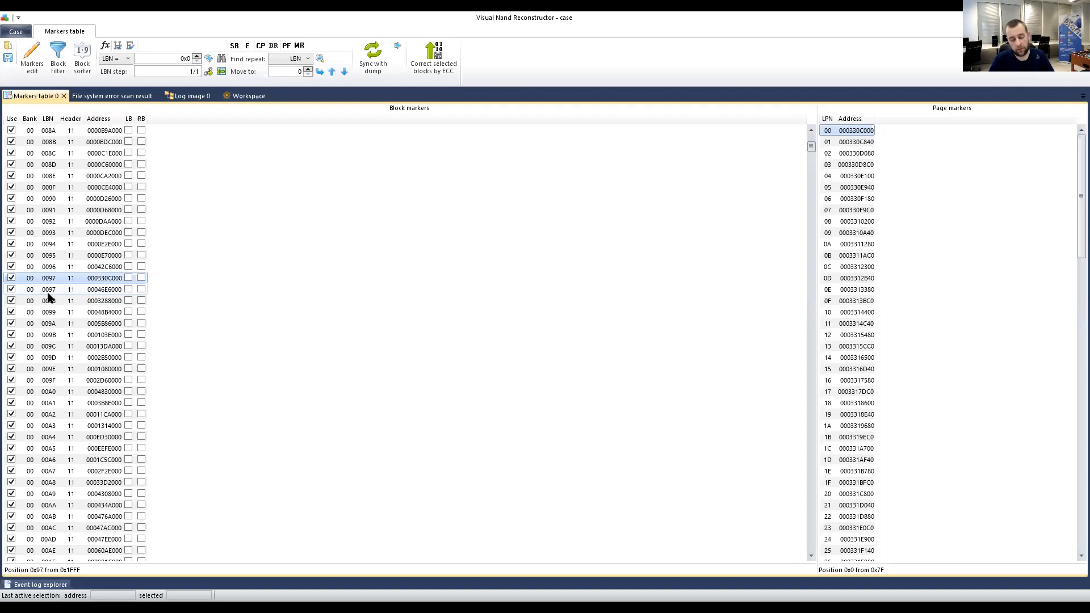
left_click(48, 289)
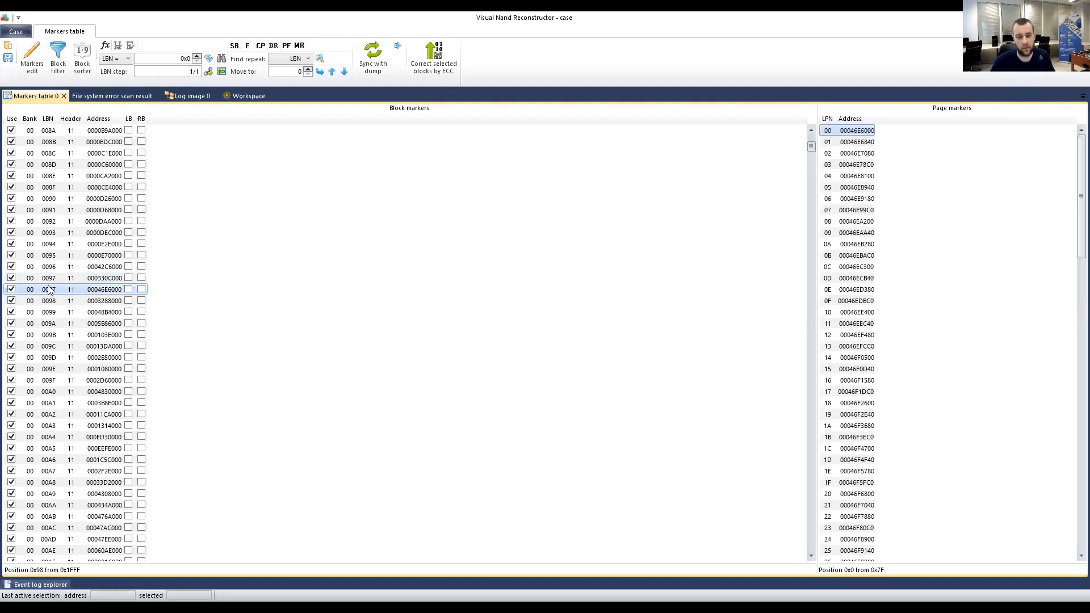
left_click(71, 278)
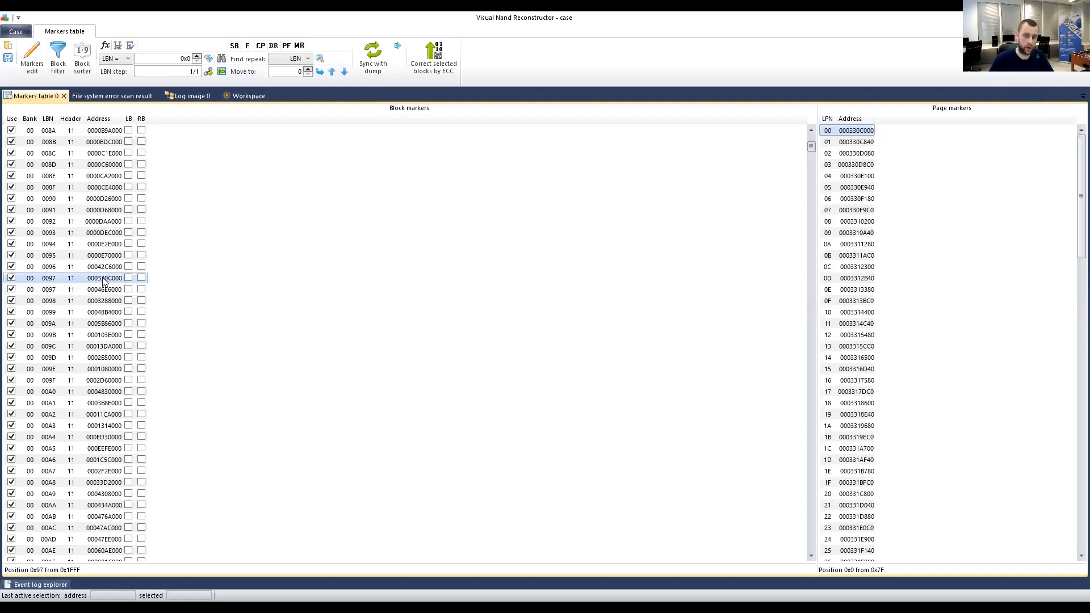
left_click(121, 97)
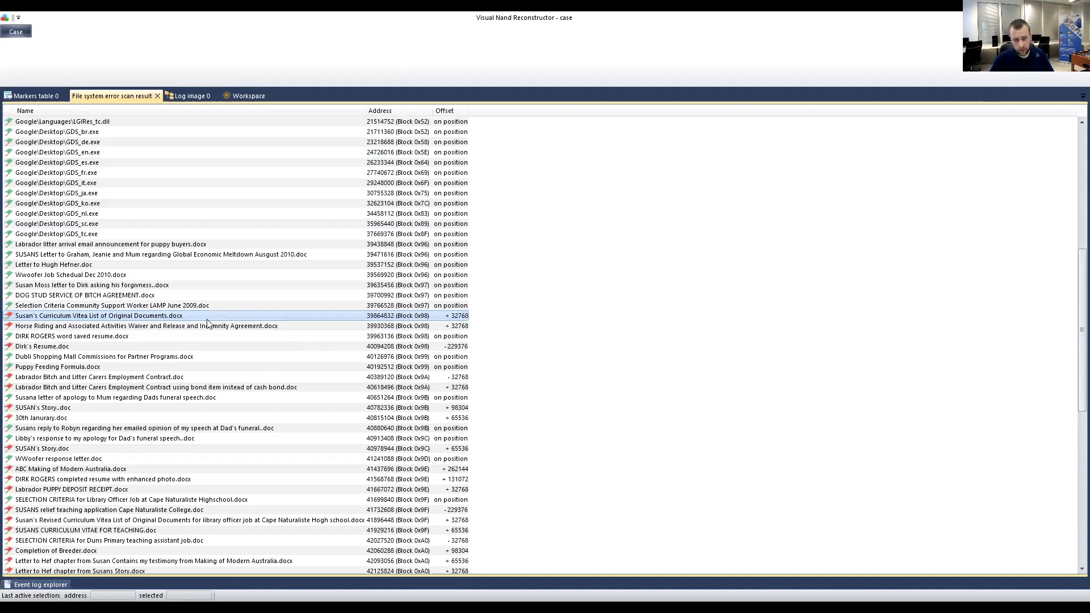
Cross-check the scan results, then untick Use on the duplicate 0097 block at 00046E6000.
left_click(33, 97)
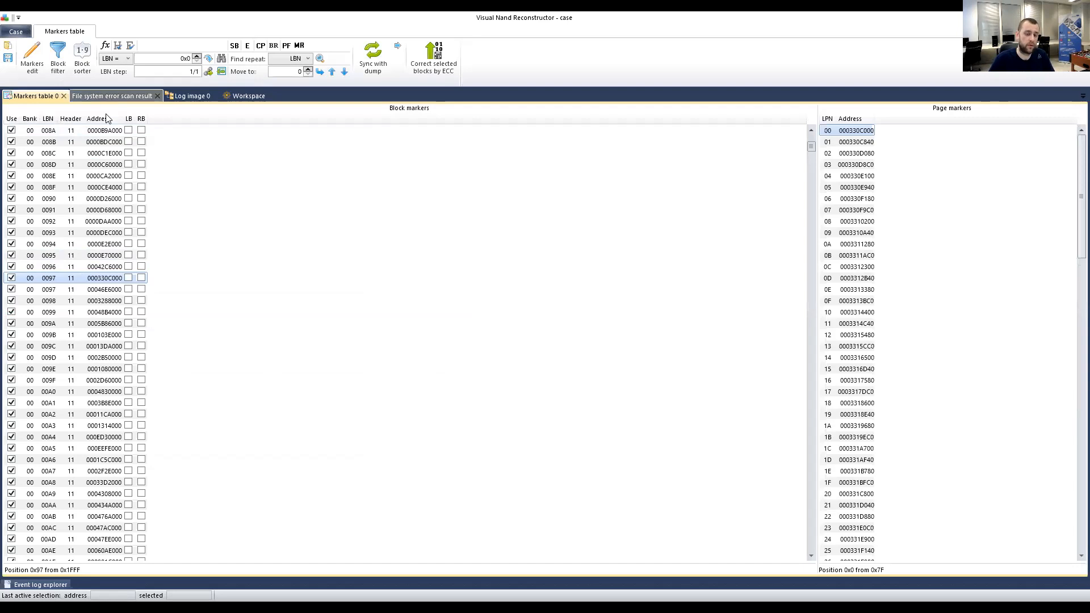
left_click(112, 96)
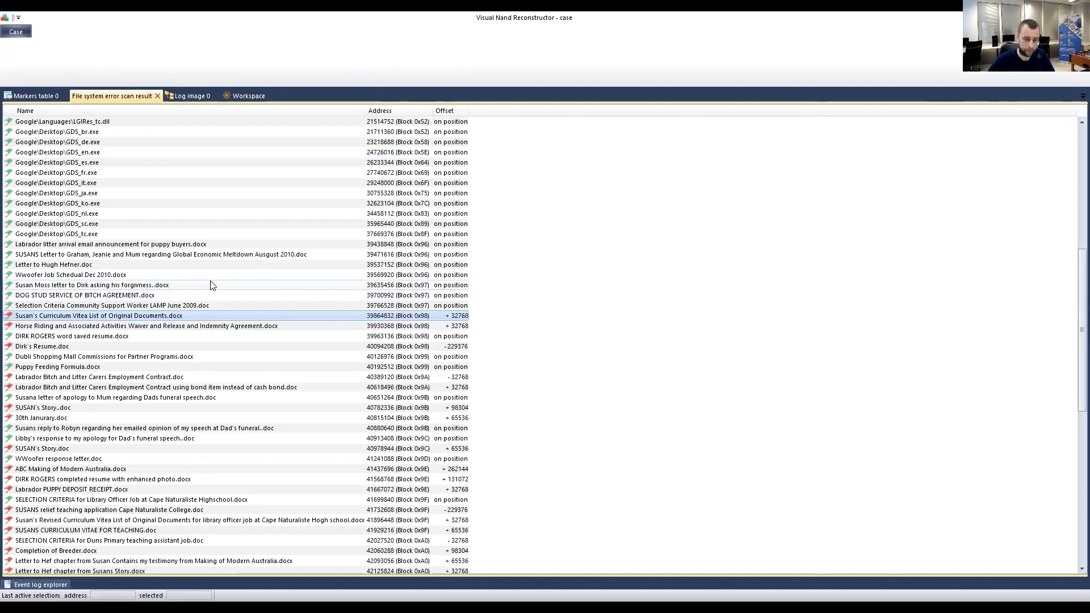
left_click(23, 96)
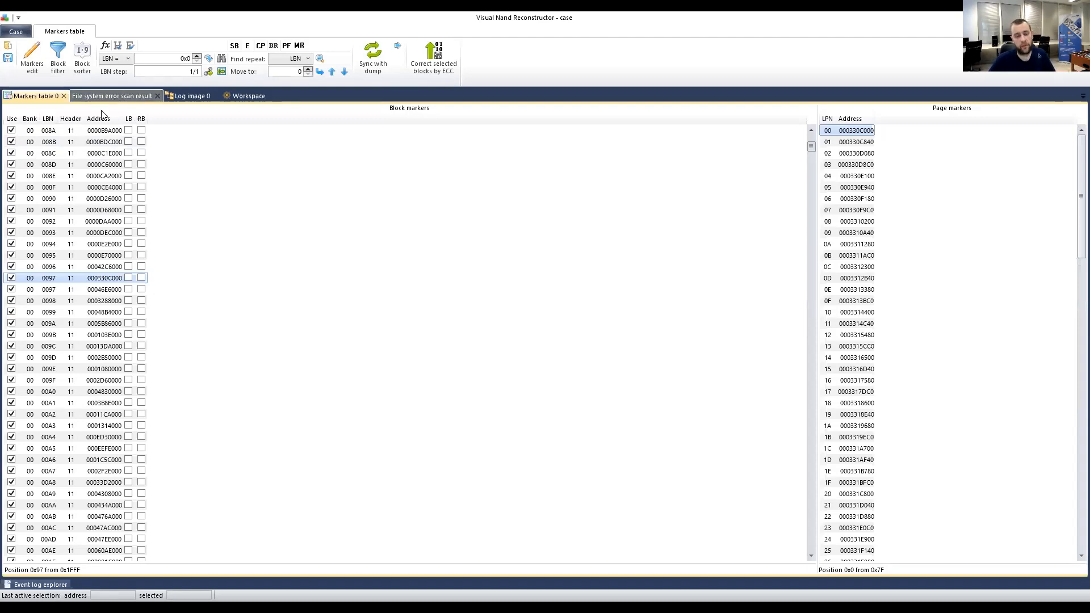
left_click(11, 289)
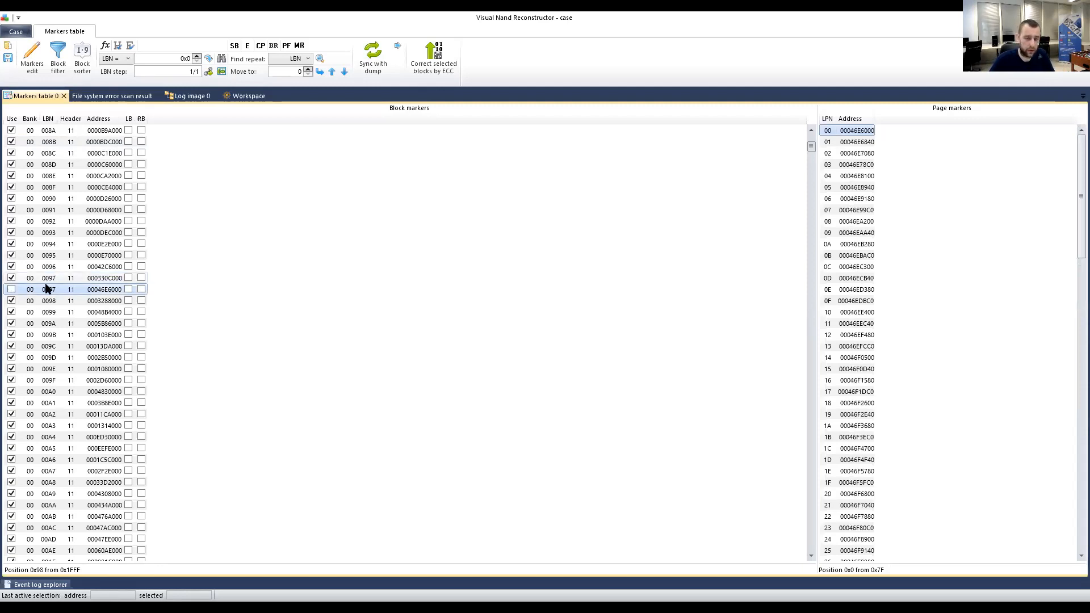
left_click(50, 279)
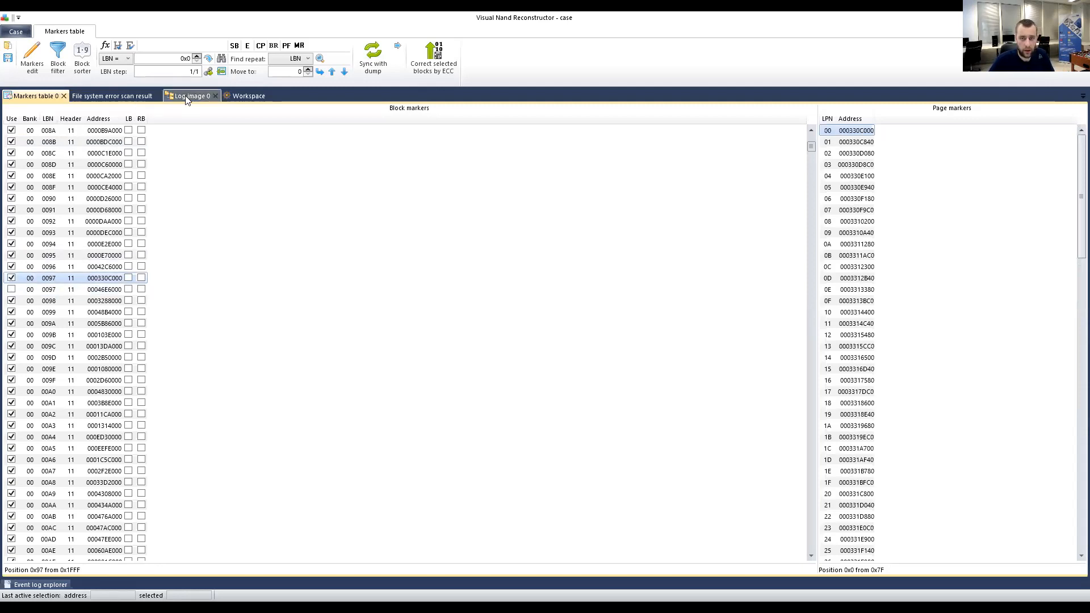
Recreate the logical image list automatically from the edited markers and close the scan results tab.
left_click(245, 95)
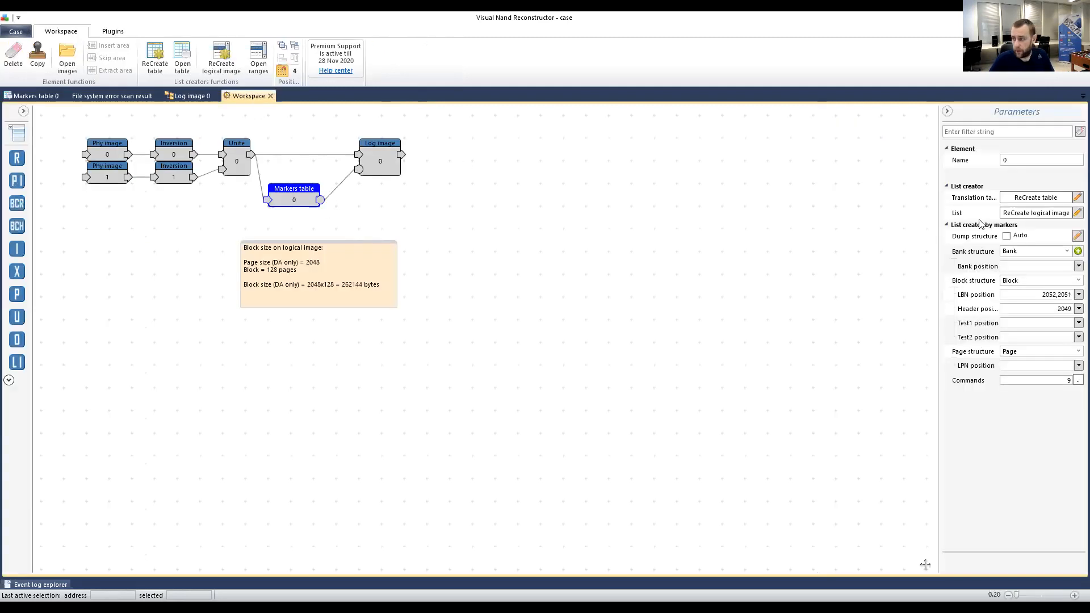
left_click(1022, 213)
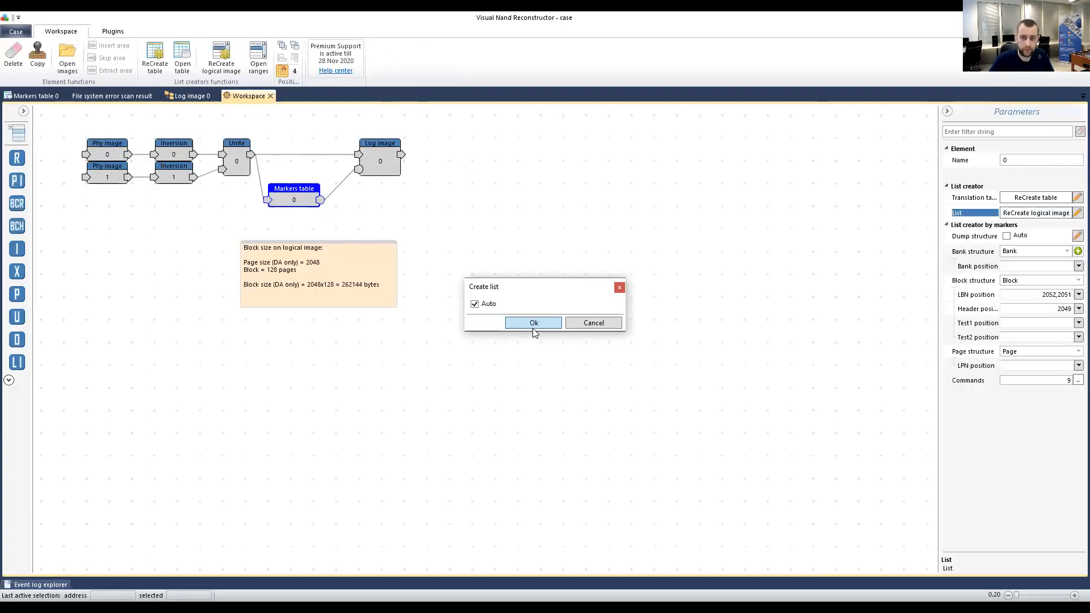
left_click(533, 323)
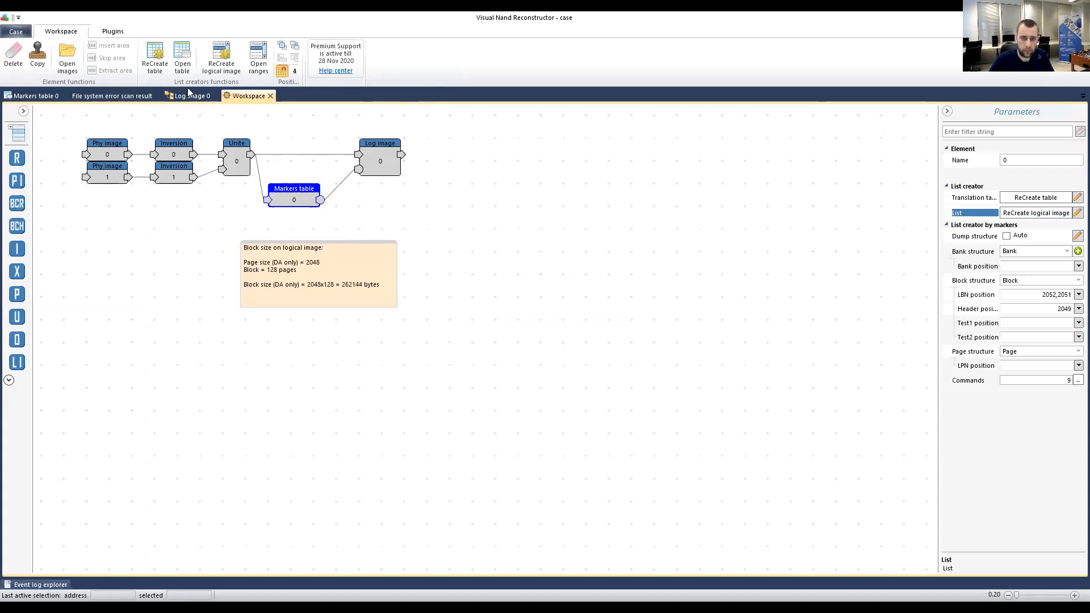
left_click(152, 98)
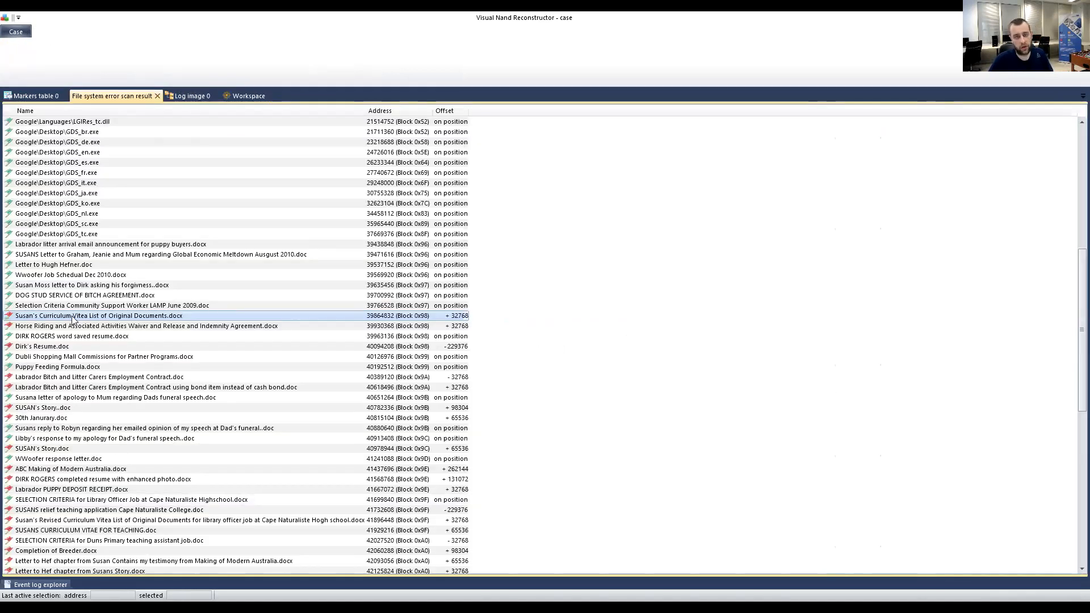
left_click(157, 96)
Reload the rebuilt logical image and expand Dump, MBR and FAT16 to list Root's files.
left_click(105, 98)
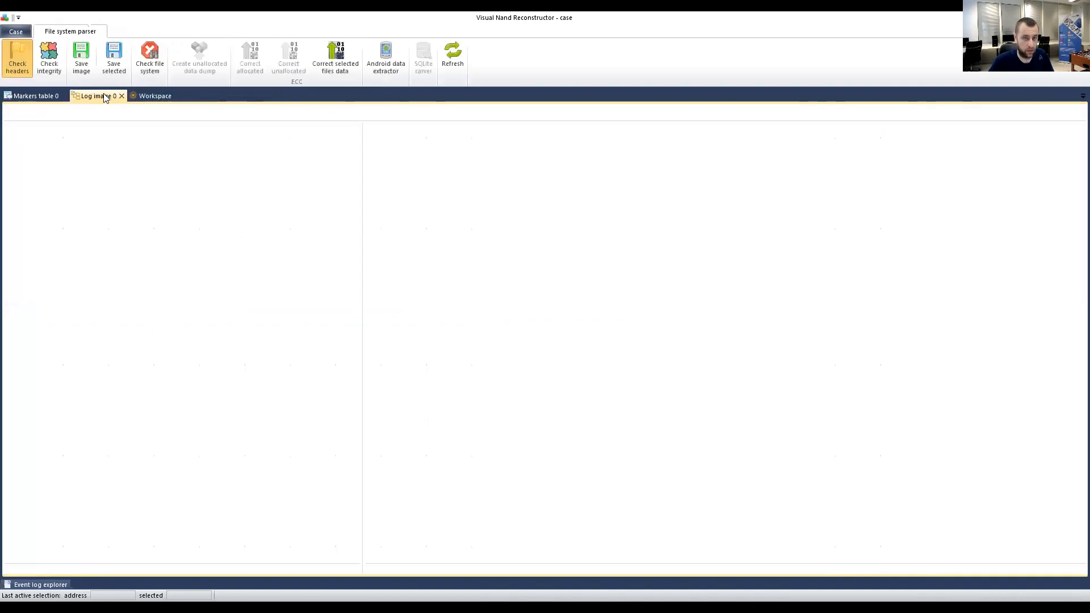
left_click(443, 54)
left_click(10, 130)
left_click(21, 141)
left_click(32, 153)
left_click(43, 163)
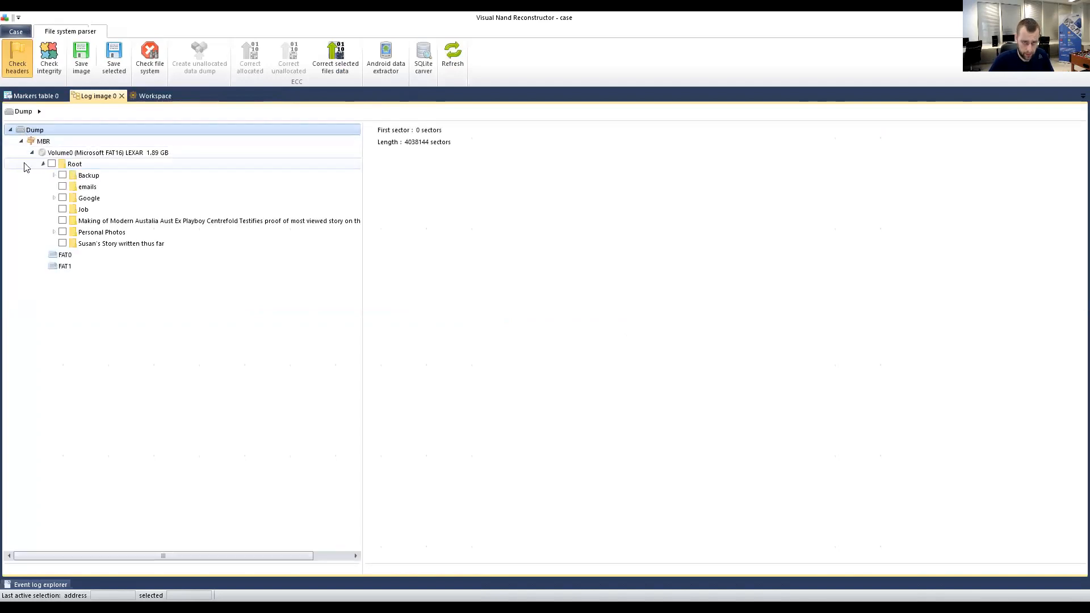
left_click(74, 165)
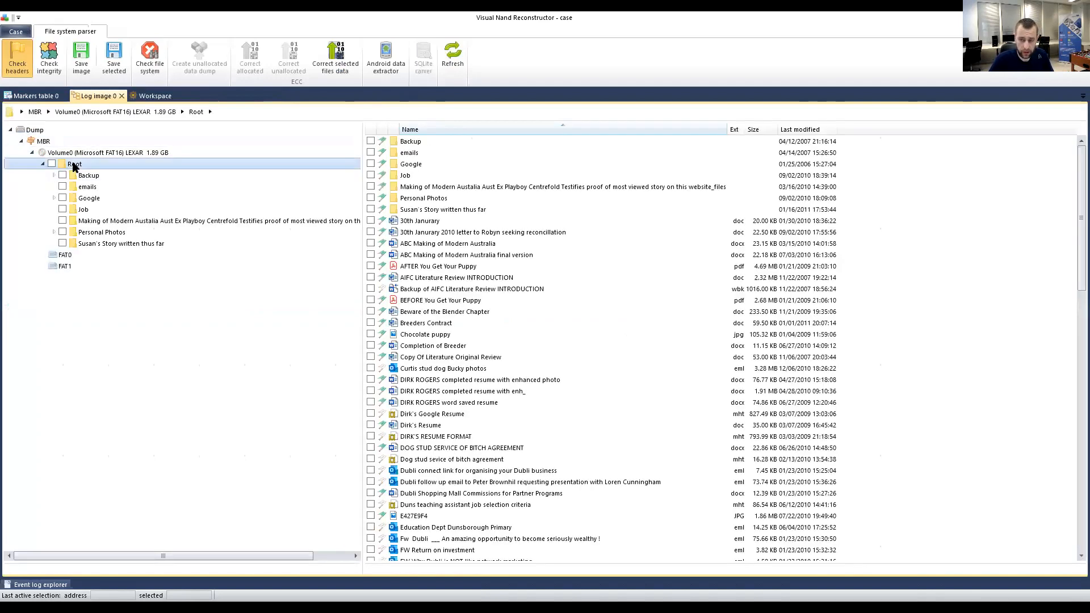
Scroll the Root list, then show the Backup folder's contents after glancing at emails.
scroll(499, 293, "down", 10)
scroll(494, 292, "down", 11)
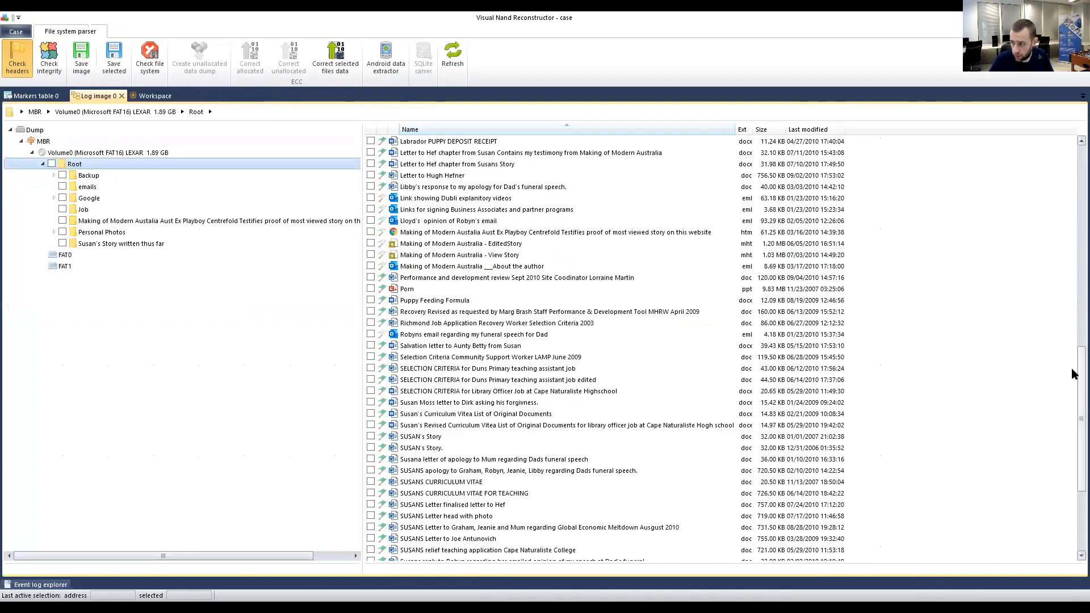
scroll(1071, 368, "down", 5)
left_click_drag(1071, 423, 1071, 133)
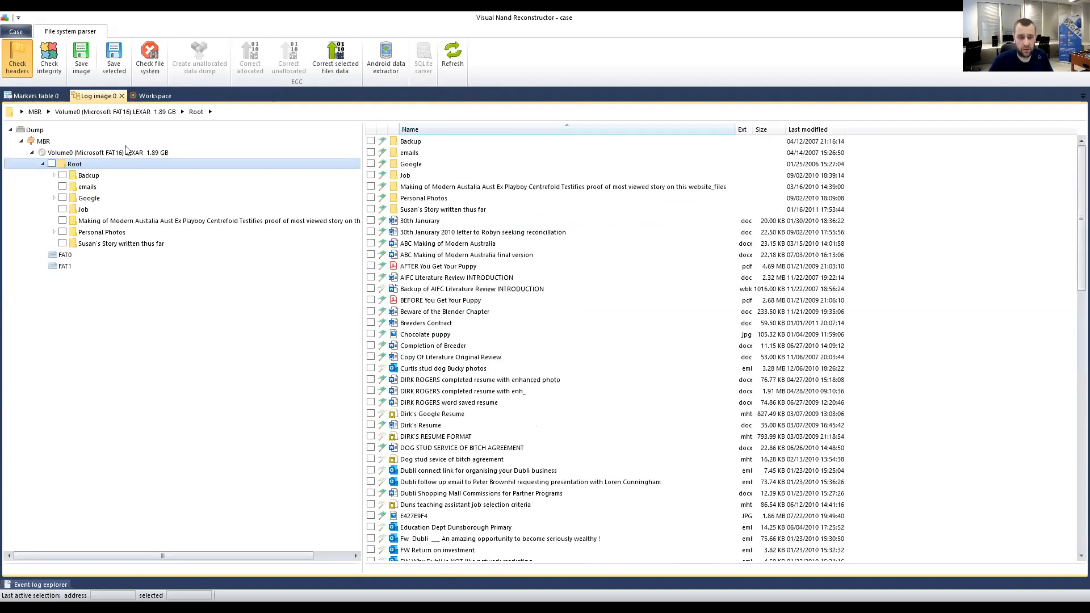
left_click(94, 177)
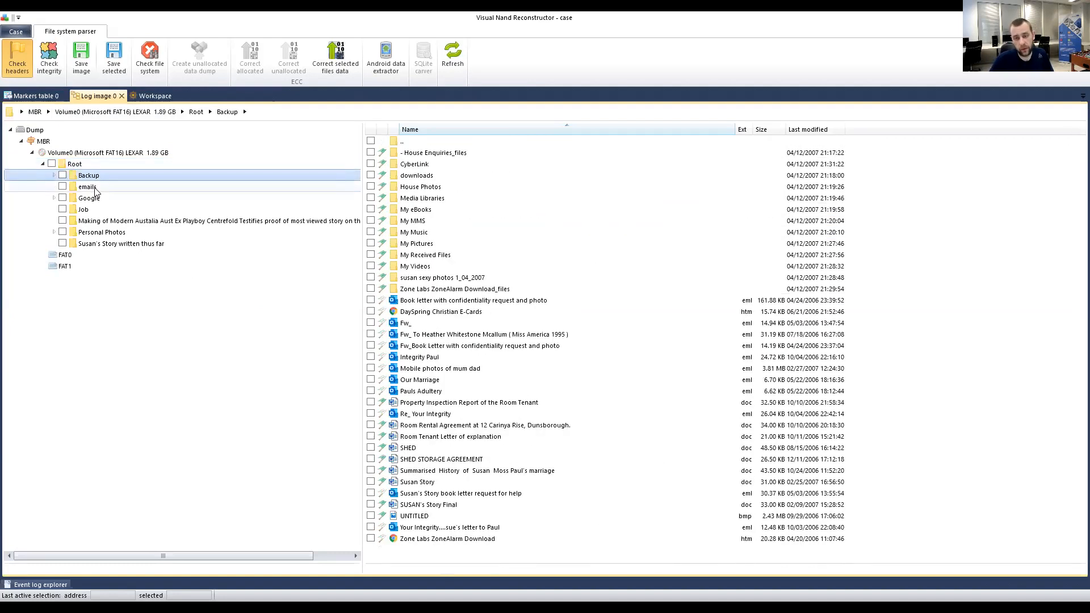
left_click(93, 188)
left_click(91, 178)
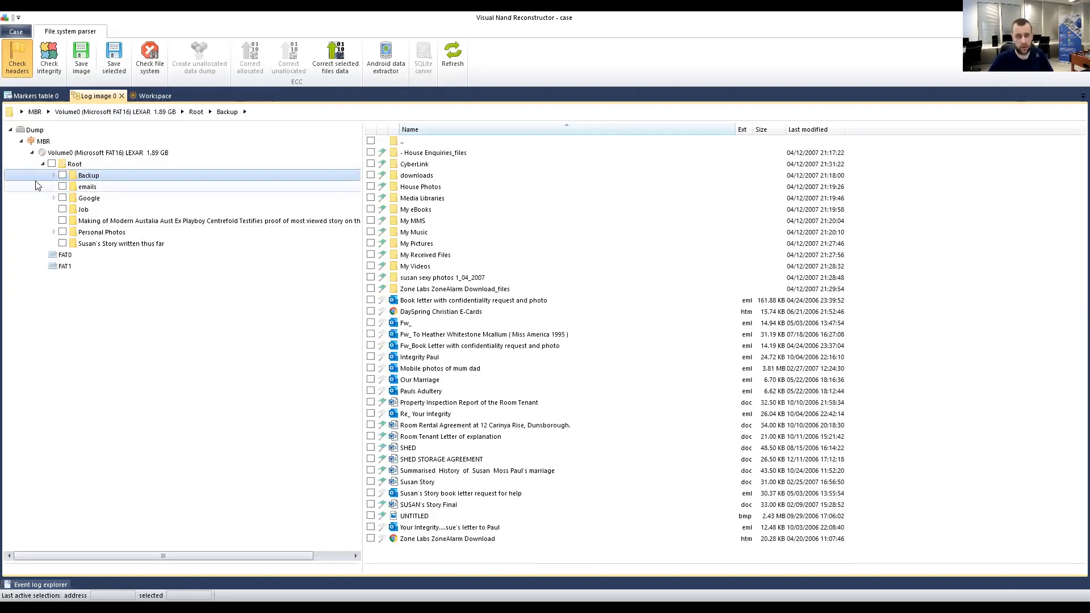
Open Check file system with search area 4038656 and block size 262144, moving the dialog aside.
left_click(152, 66)
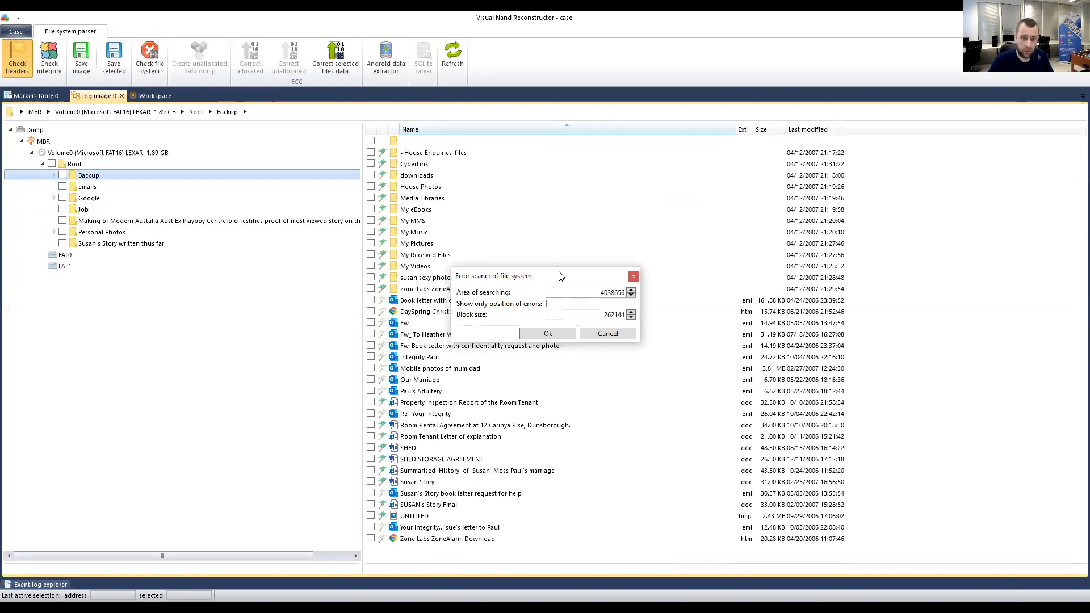
left_click_drag(561, 276, 398, 219)
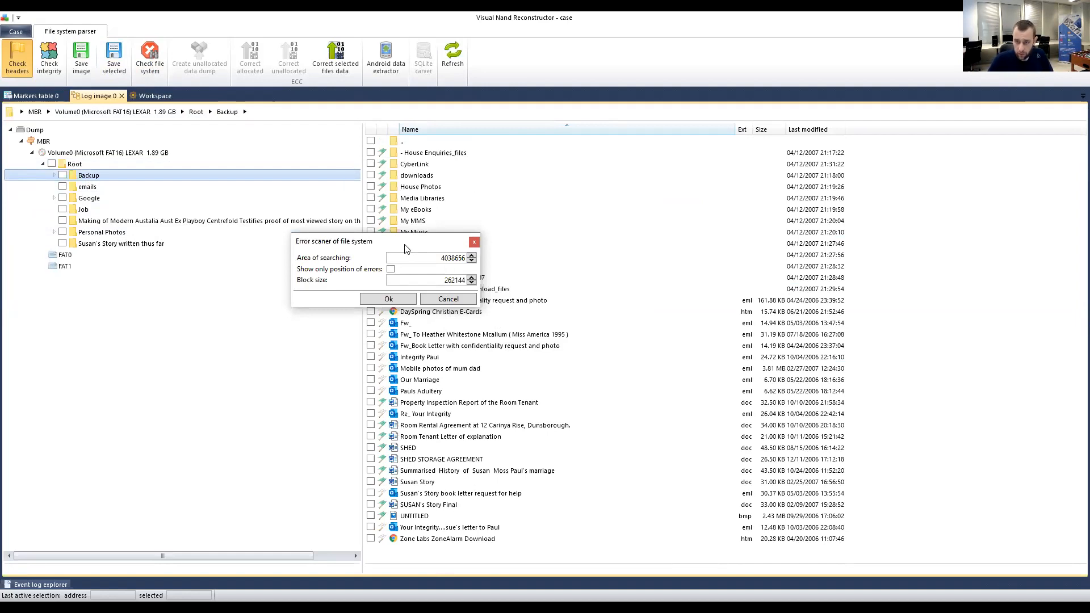
left_click_drag(406, 249, 382, 247)
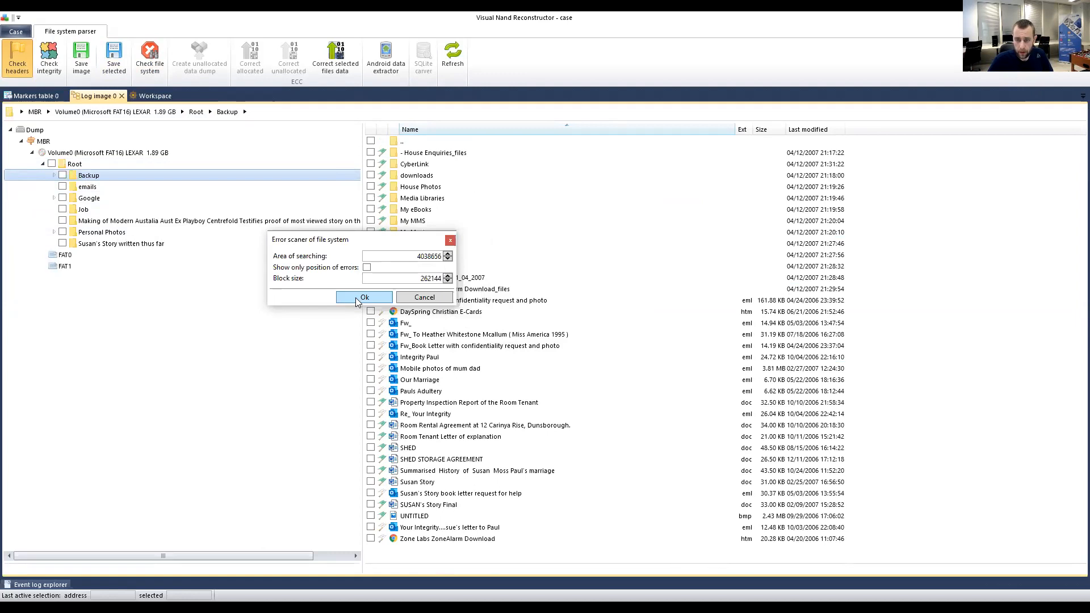
Run the error scan and scroll the results, showing the Google files 'on position'.
left_click(357, 299)
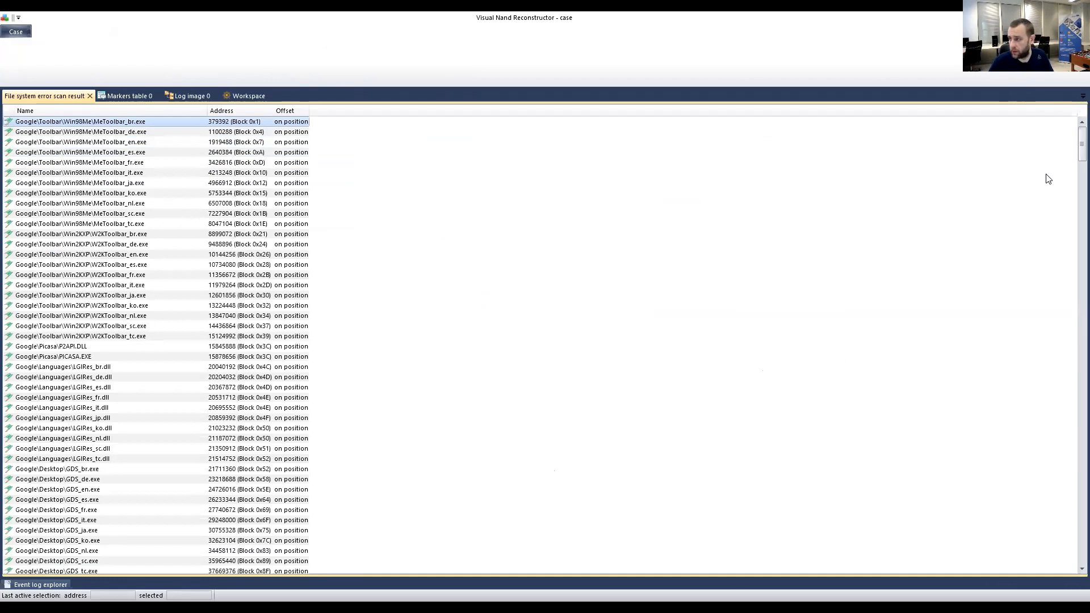
scroll(1071, 141, "down", 6)
left_click_drag(1072, 171, 1072, 113)
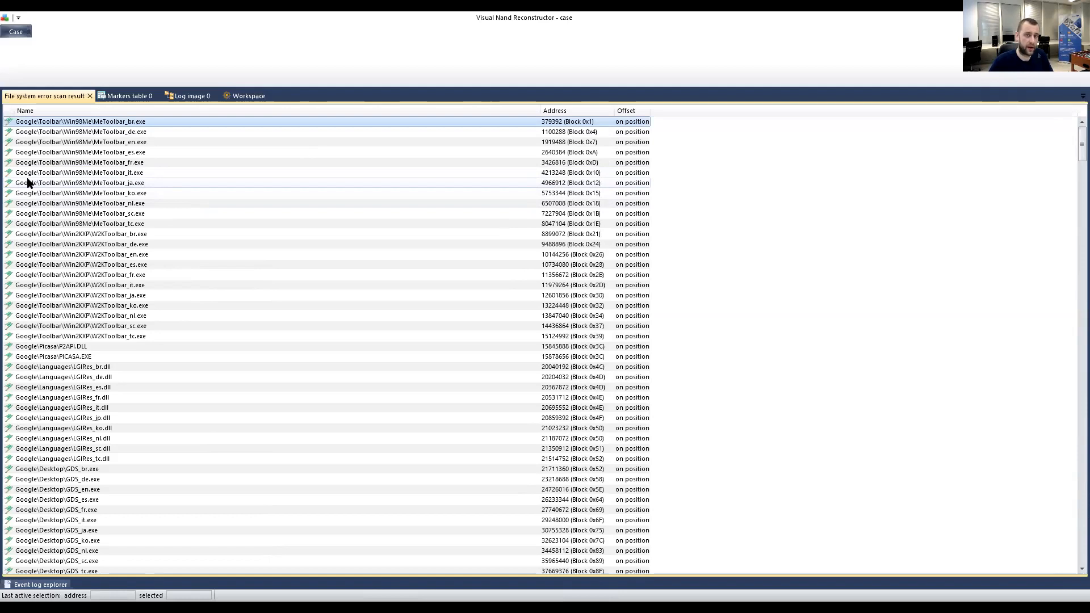
In the Markers table, use the LBN 0097 block at 00046E6000 instead of 000330C000.
left_click(90, 96)
left_click(44, 99)
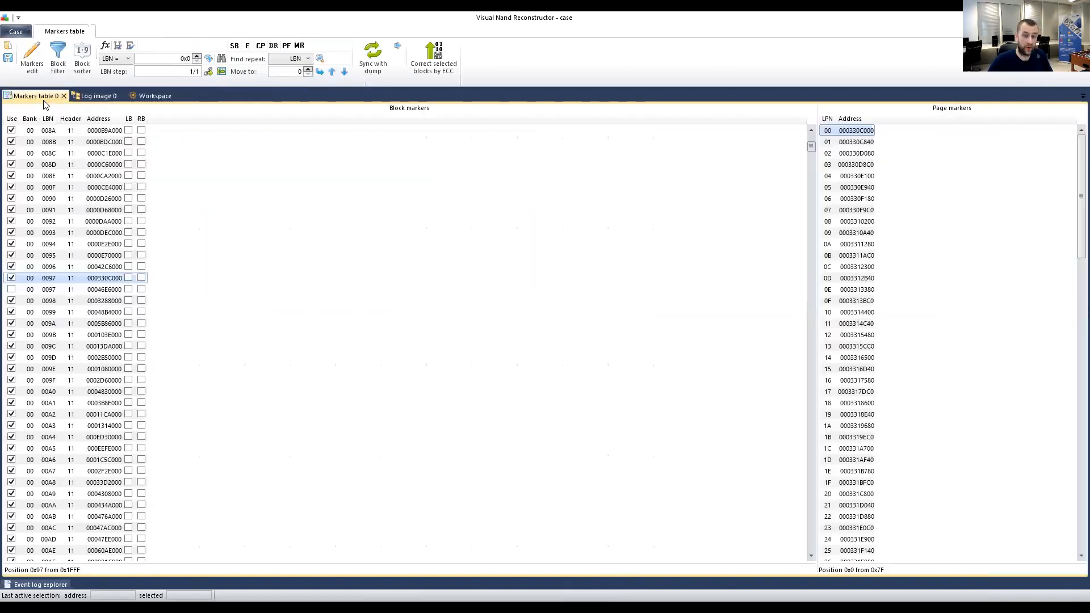
left_click(9, 279)
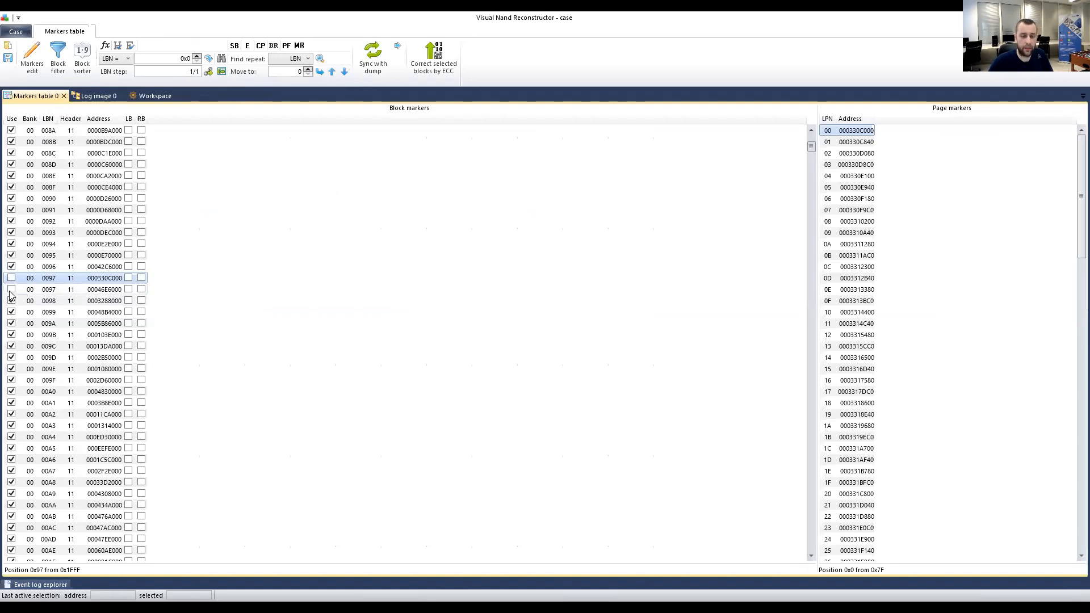
left_click(11, 290)
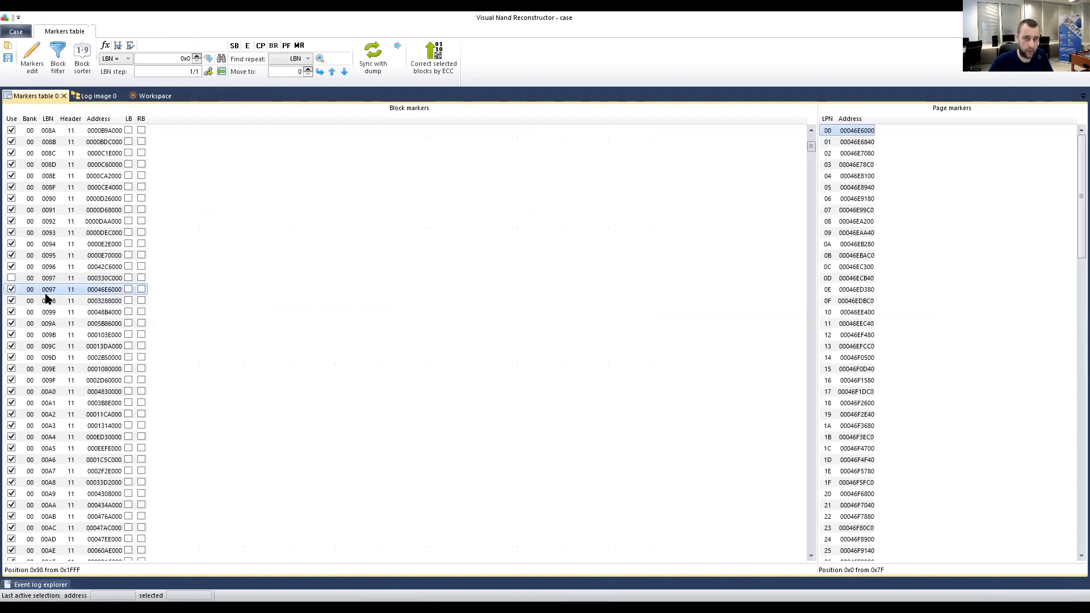
left_click(151, 96)
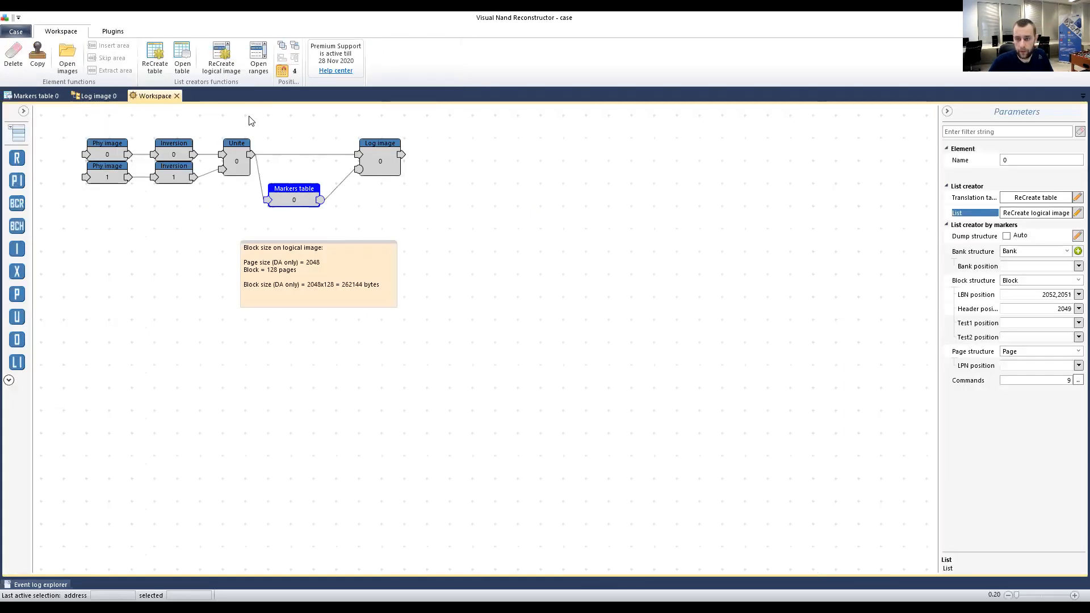
Recreate the logical image and open the Log image in the file system viewer.
left_click(1037, 214)
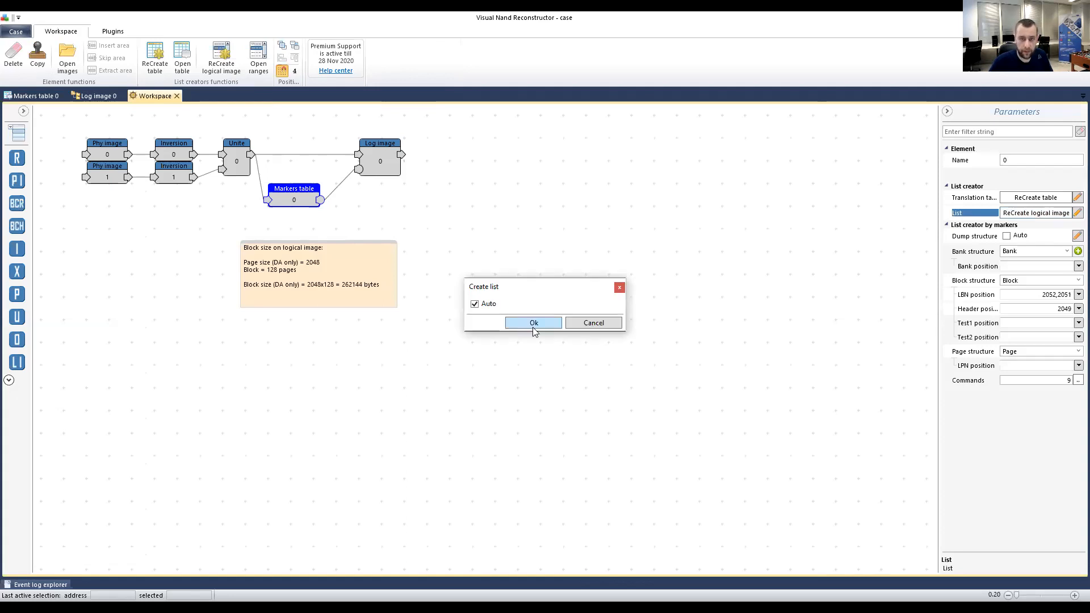
key("Return")
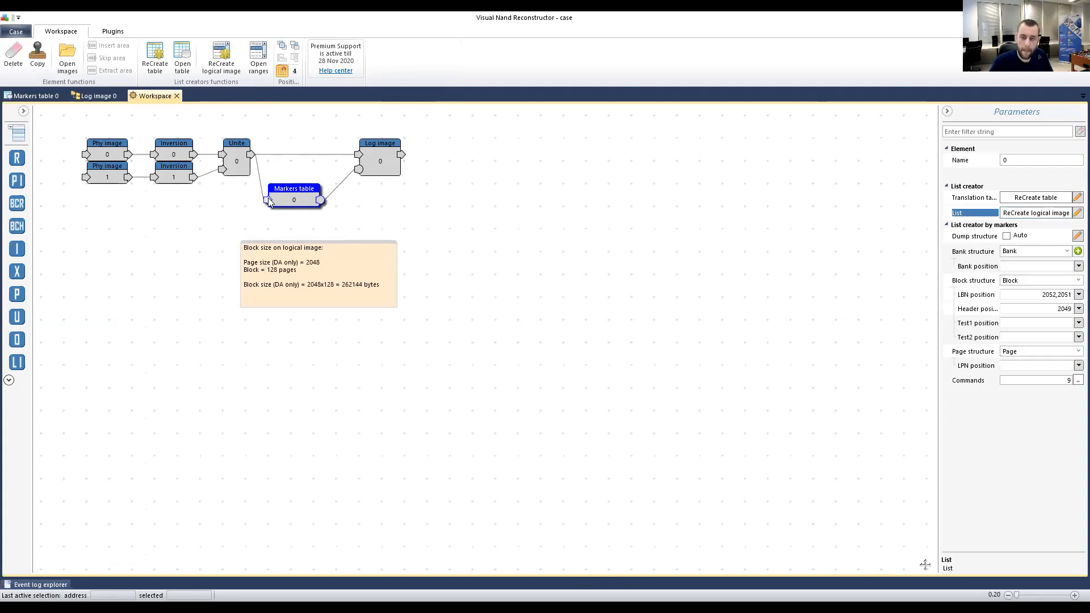
left_click(380, 161)
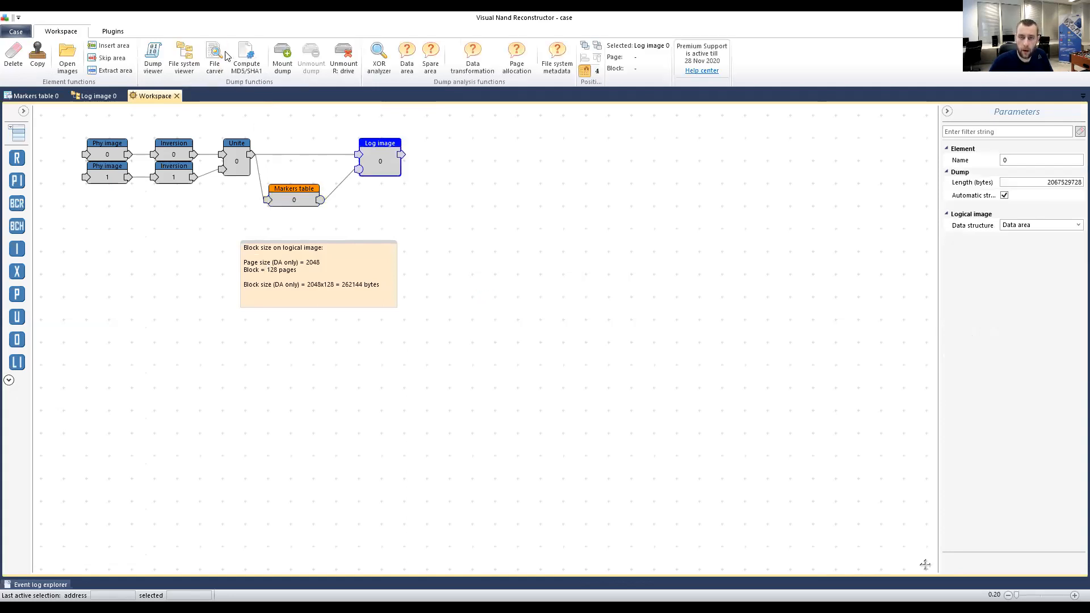
left_click(193, 58)
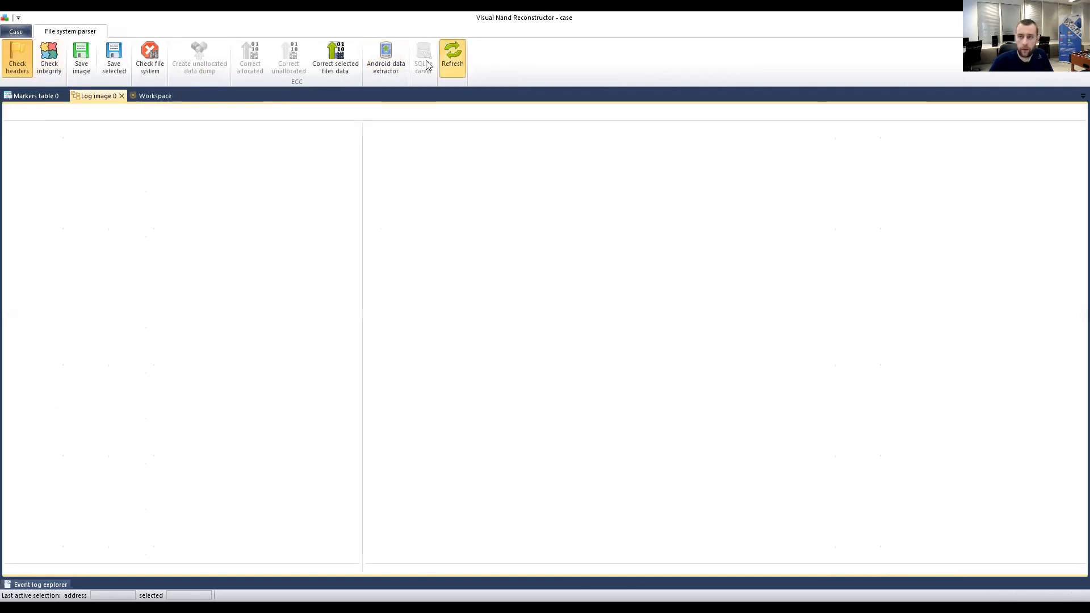
Expand MBR, Volume0 and Root, show the FAT16 volume details, and open the error scanner settings.
left_click(21, 140)
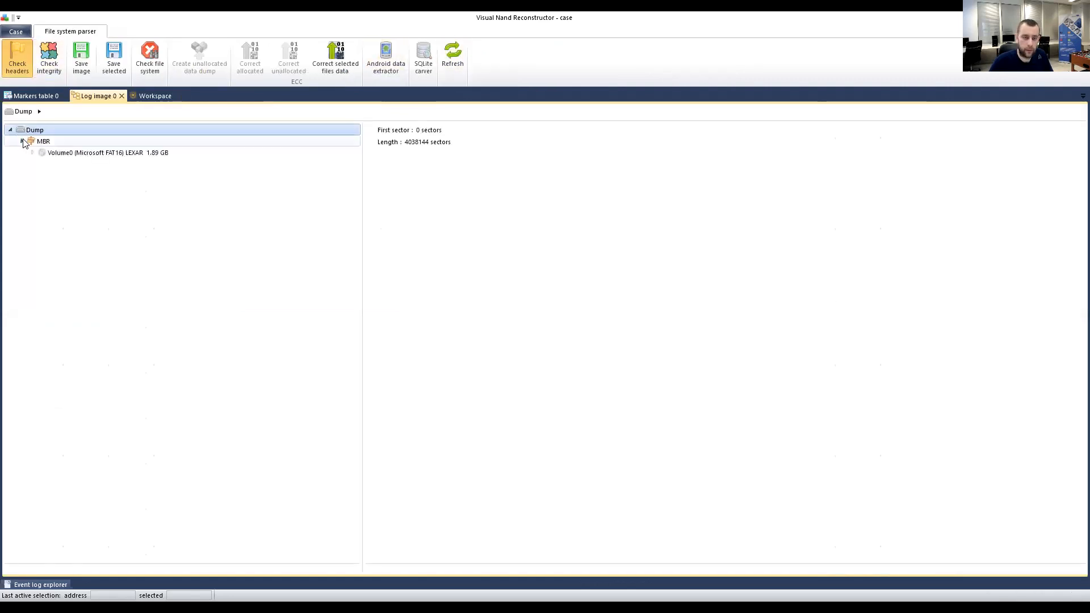
left_click(32, 153)
left_click(42, 163)
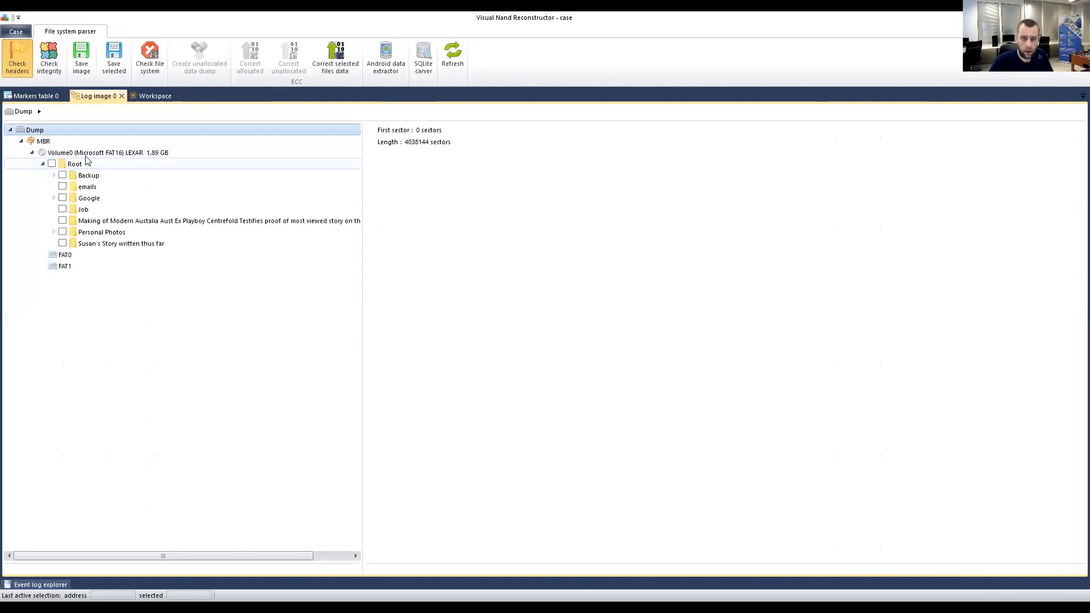
left_click(90, 152)
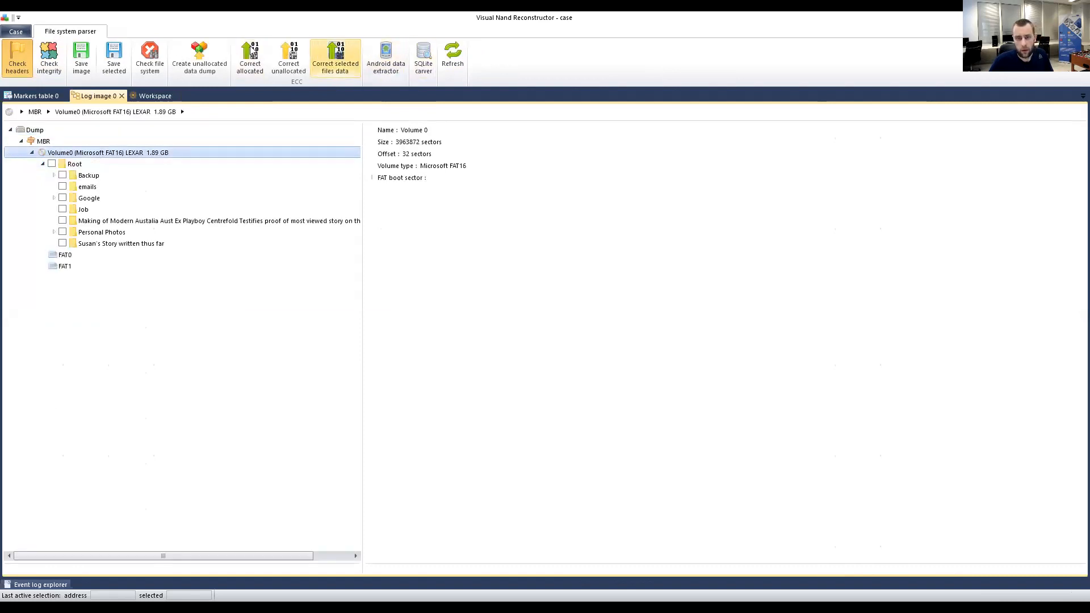
left_click(148, 55)
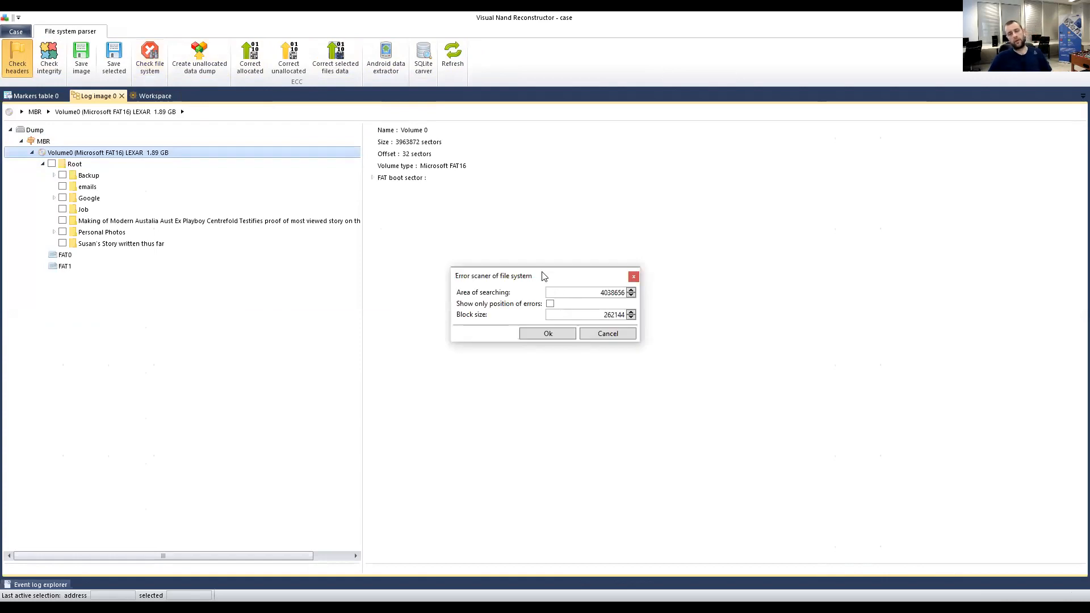
Rescan the rebuilt file system and select the file flagged at block 0x97 with offset -163840.
left_click_drag(544, 276, 369, 277)
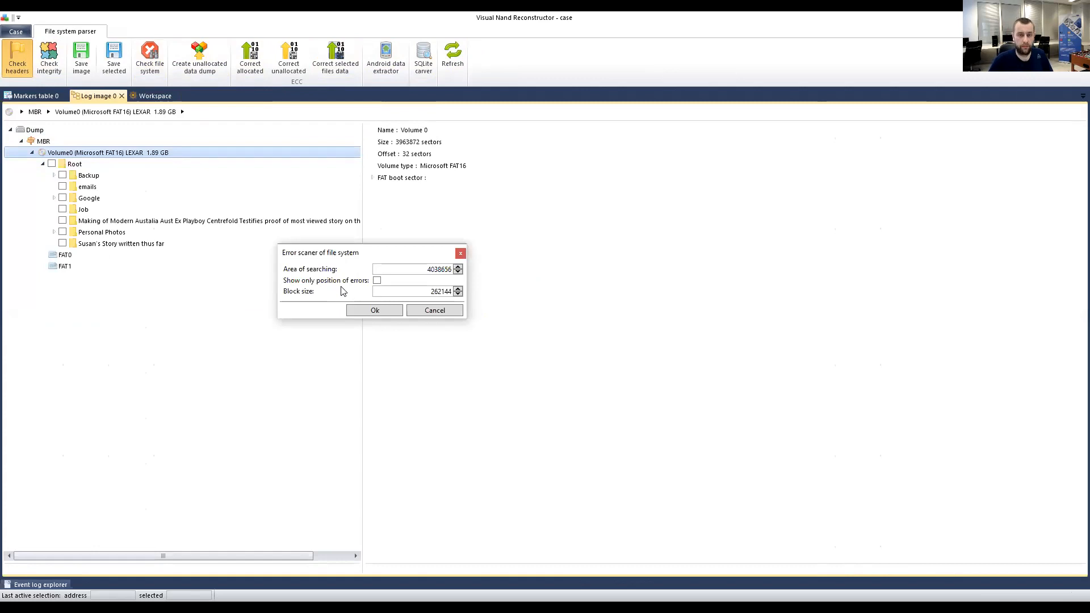
left_click(365, 312)
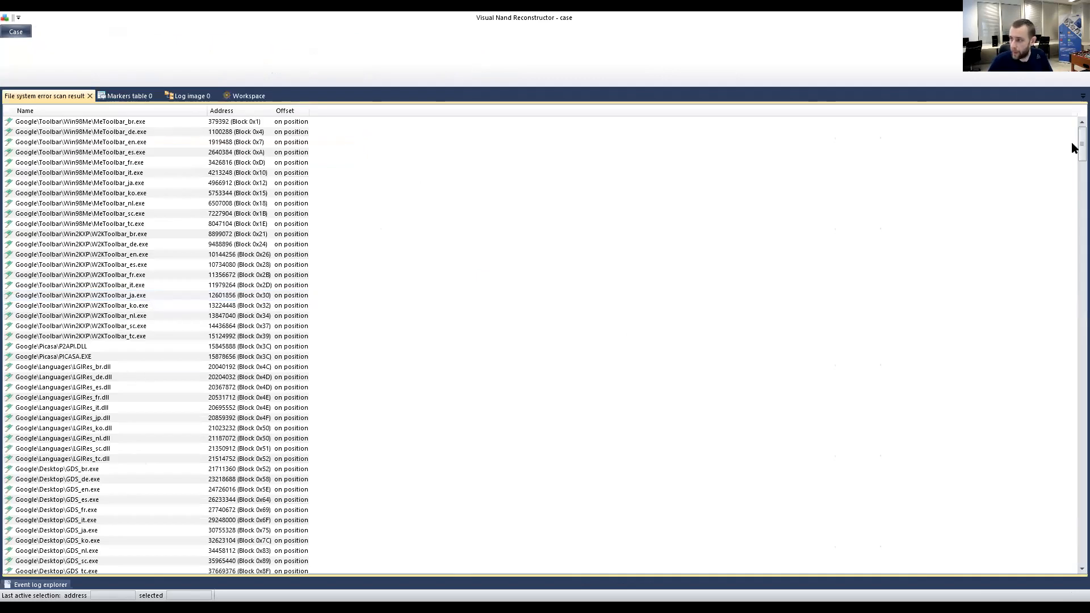
left_click_drag(1072, 146, 1072, 363)
left_click_drag(1072, 422, 1071, 176)
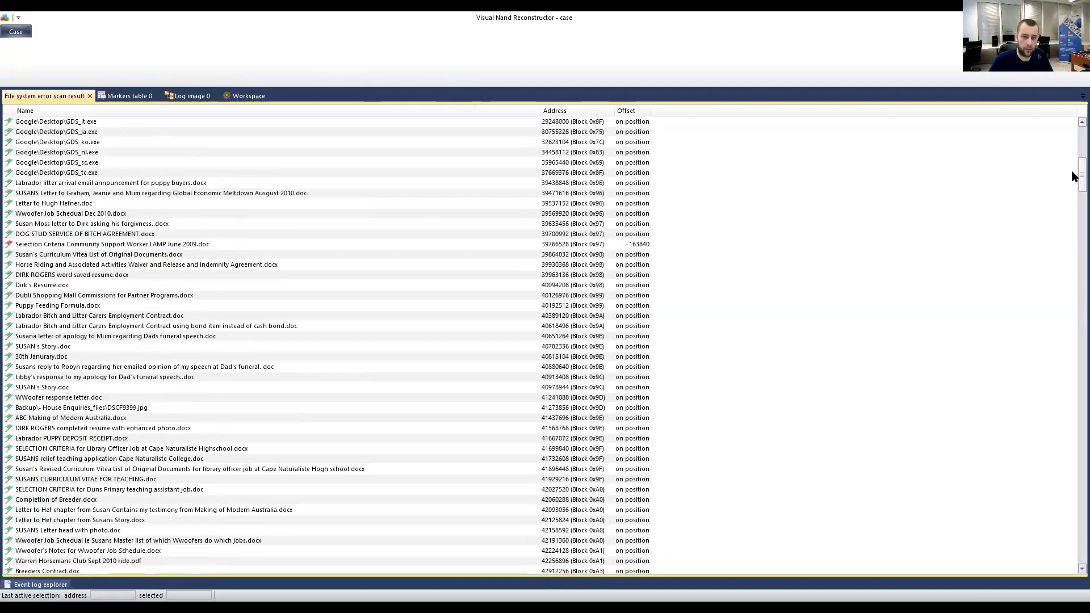
left_click(63, 248)
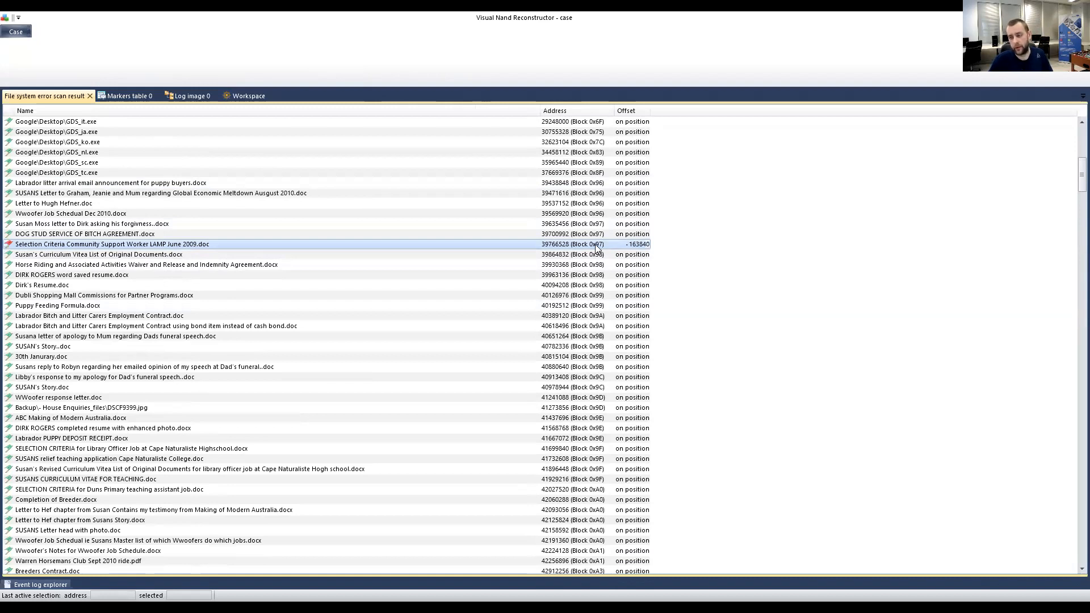
left_click(146, 95)
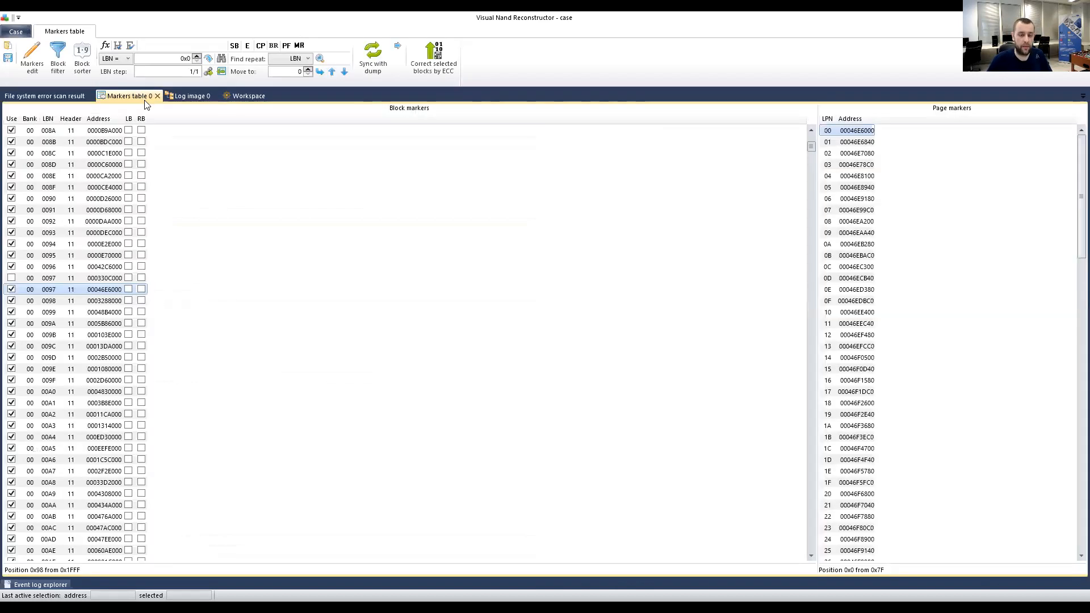
Compare the page markers of the LBN 0097 blocks at 000330C000 and 00046E6000.
left_click(48, 279)
left_click(47, 289)
left_click(48, 278)
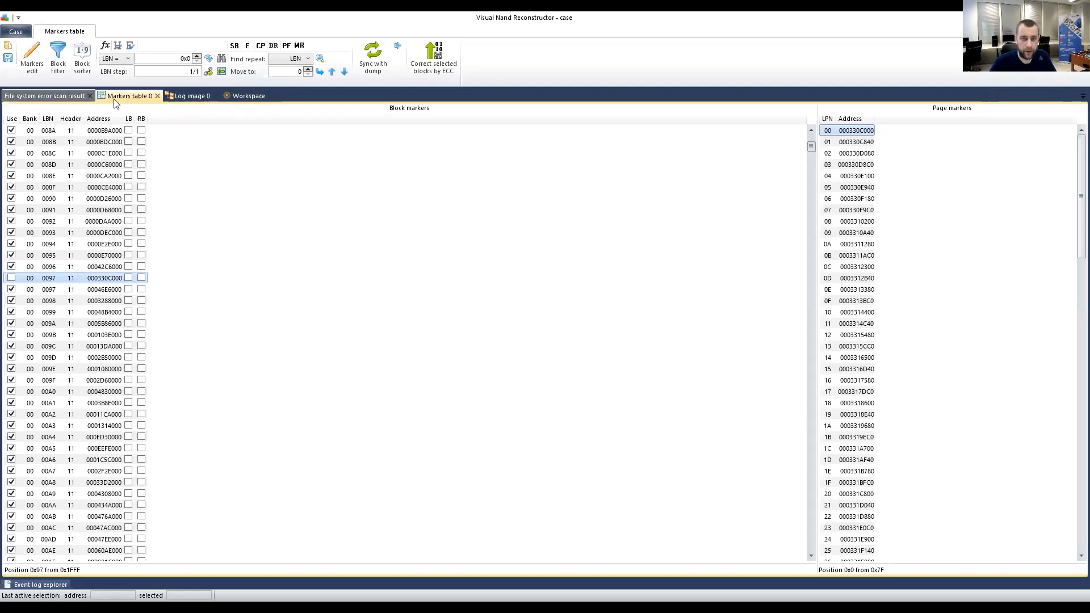
Return to the Log image 0 tree and list Root's folders plus doc, pdf, jpg and eml files.
left_click(193, 97)
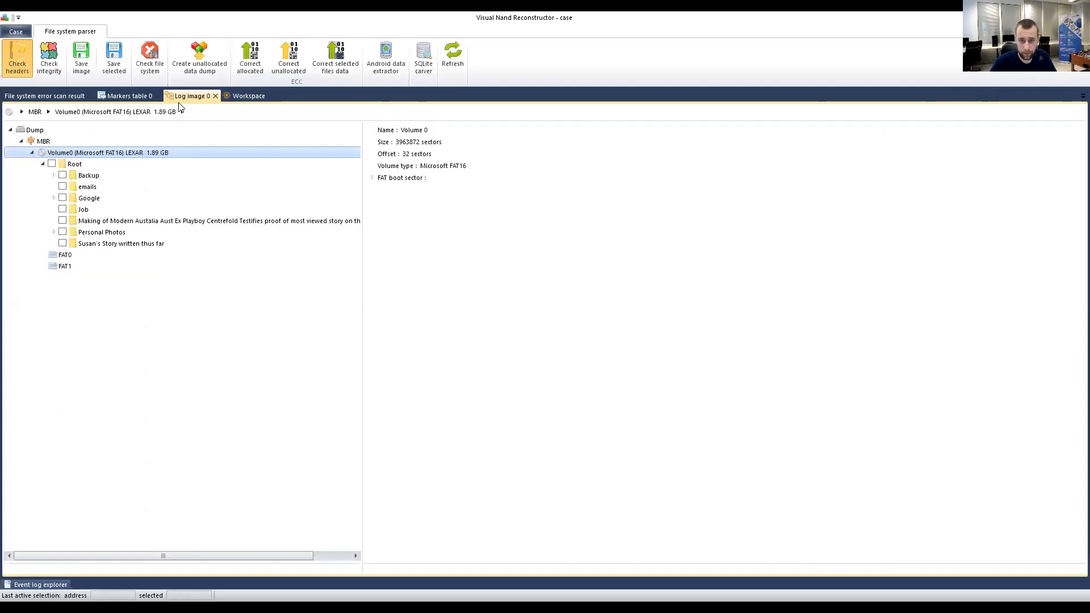
left_click(111, 163)
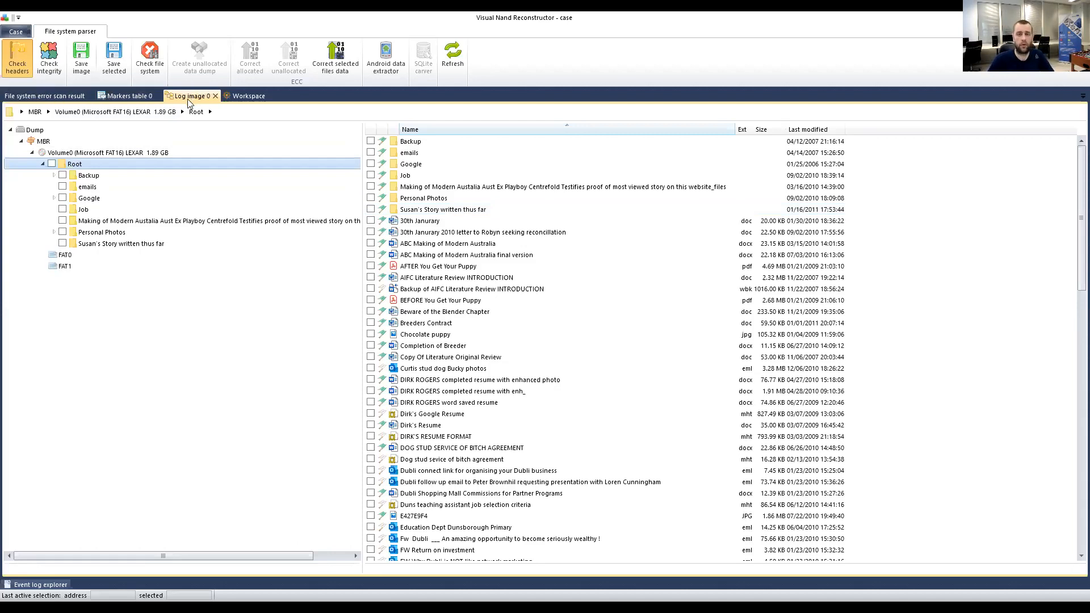
Switch back to the error scan results flagging the block 0x97 file at -163840.
left_click(124, 97)
left_click(46, 96)
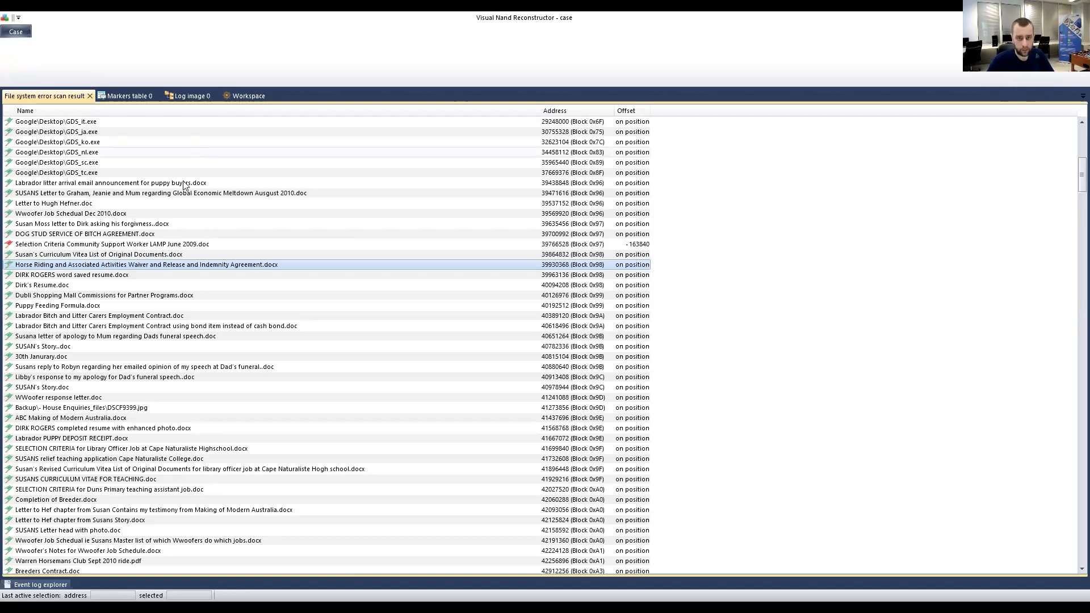
Scroll down the scan results, then switch to the 'File system corruption analysis (Check file system)' slide.
scroll(173, 203, "down", 5)
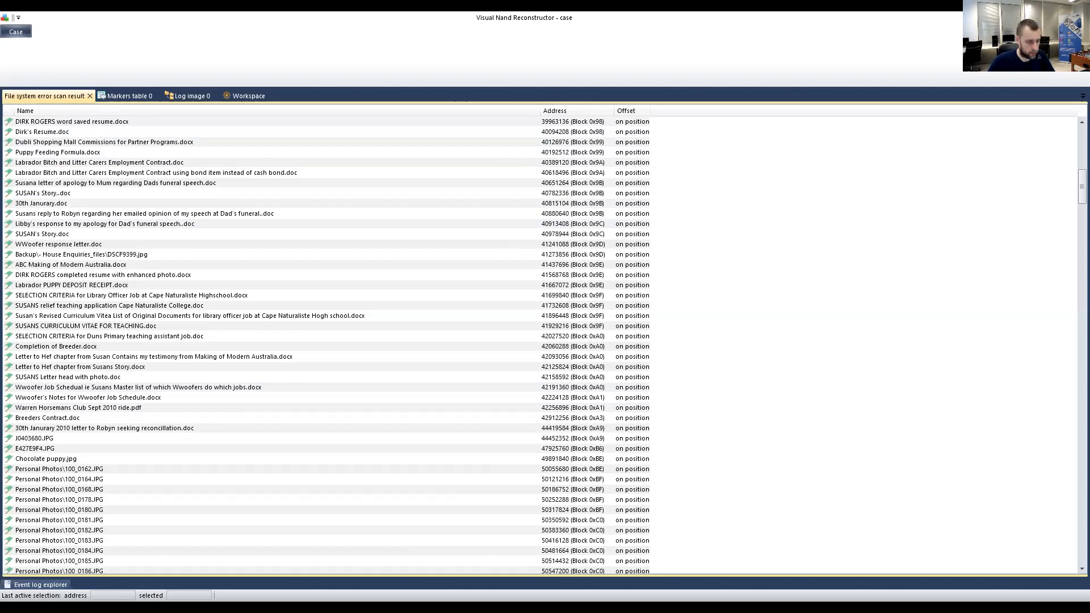
key("alt+Tab")
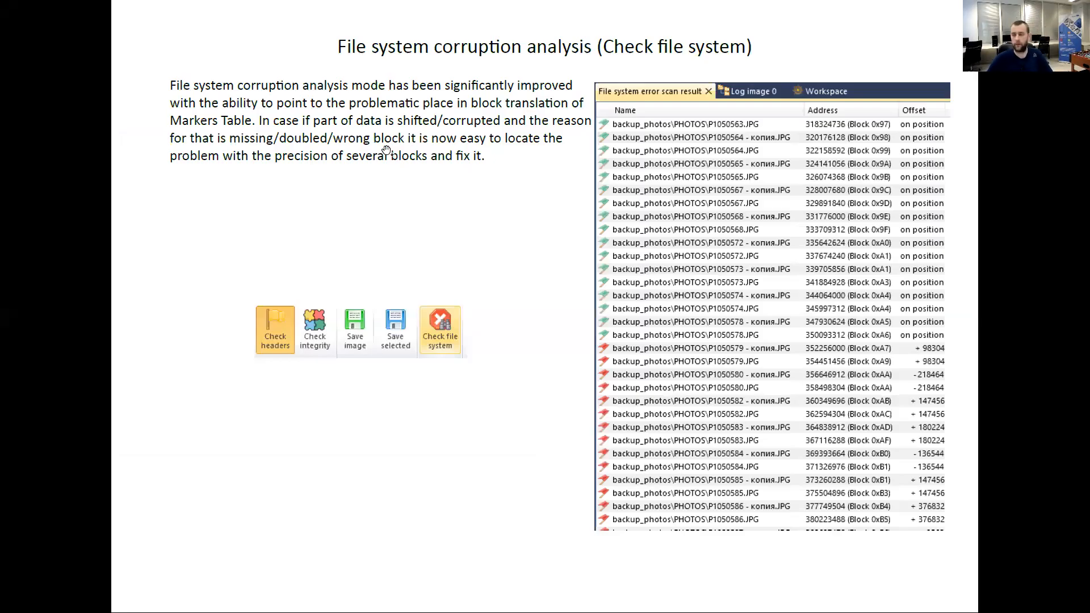
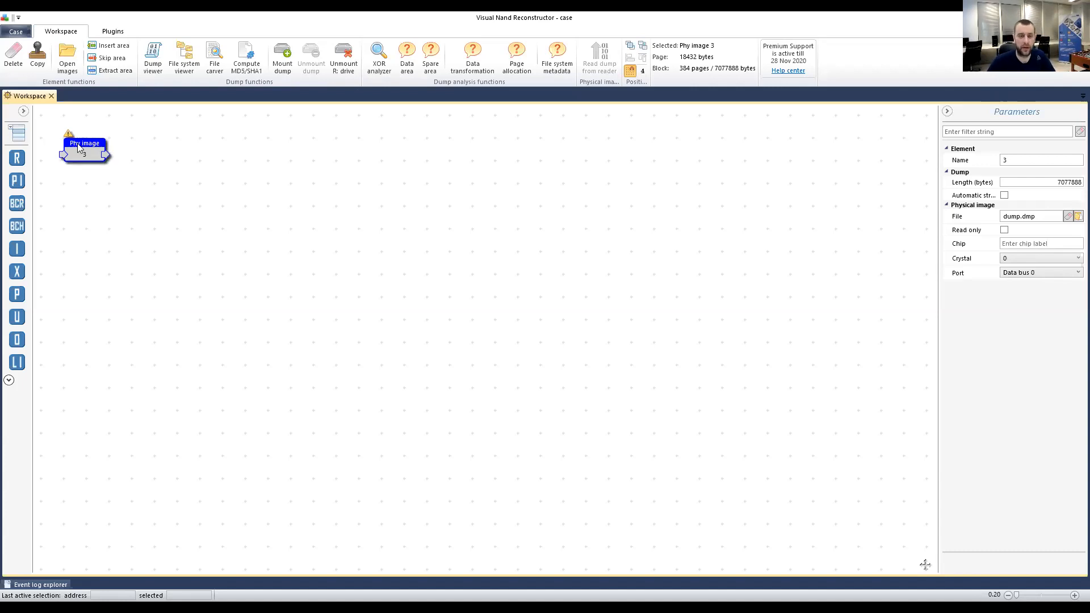
Nudge the Phy image element and open its dump in its own Bitmap-view tab.
left_click_drag(79, 146, 109, 160)
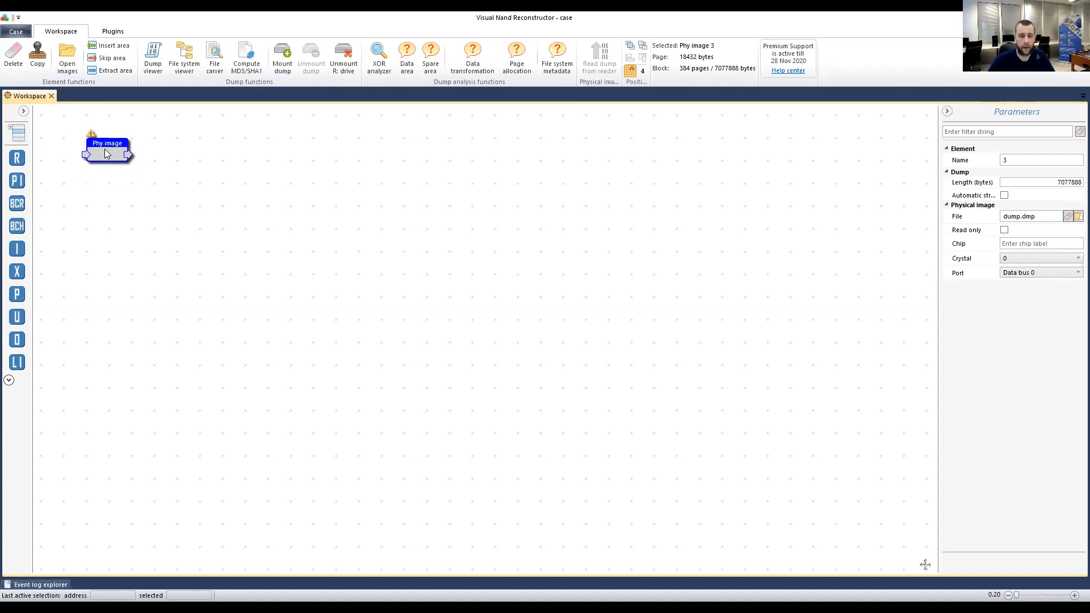
double_click(108, 154)
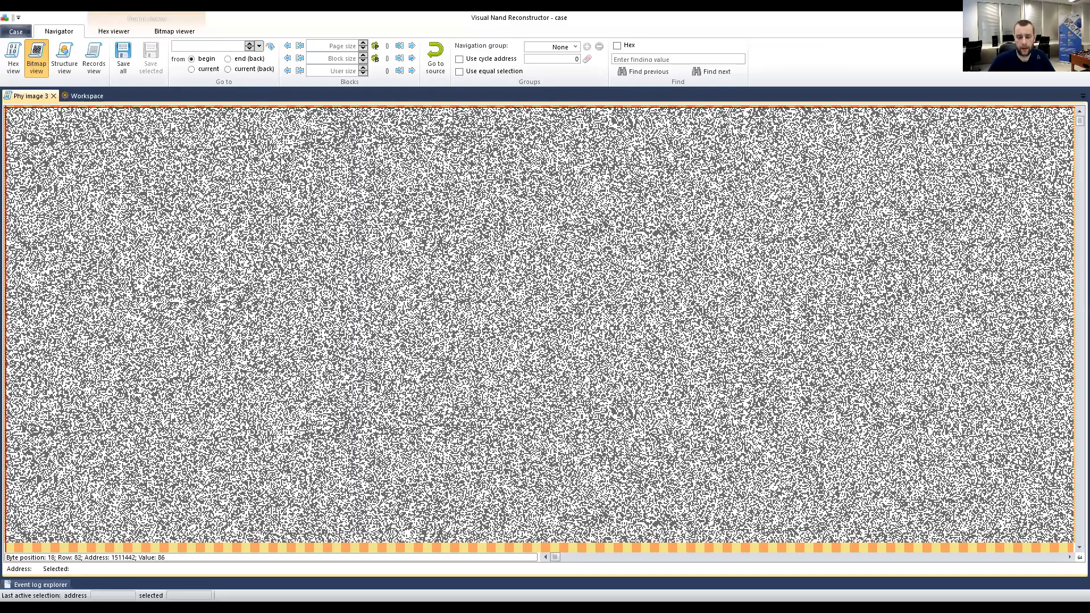
Show Phy image 3's page structure as 512-byte data and 92-byte ECC areas, bitmap hidden, then return to the workspace.
left_click(65, 57)
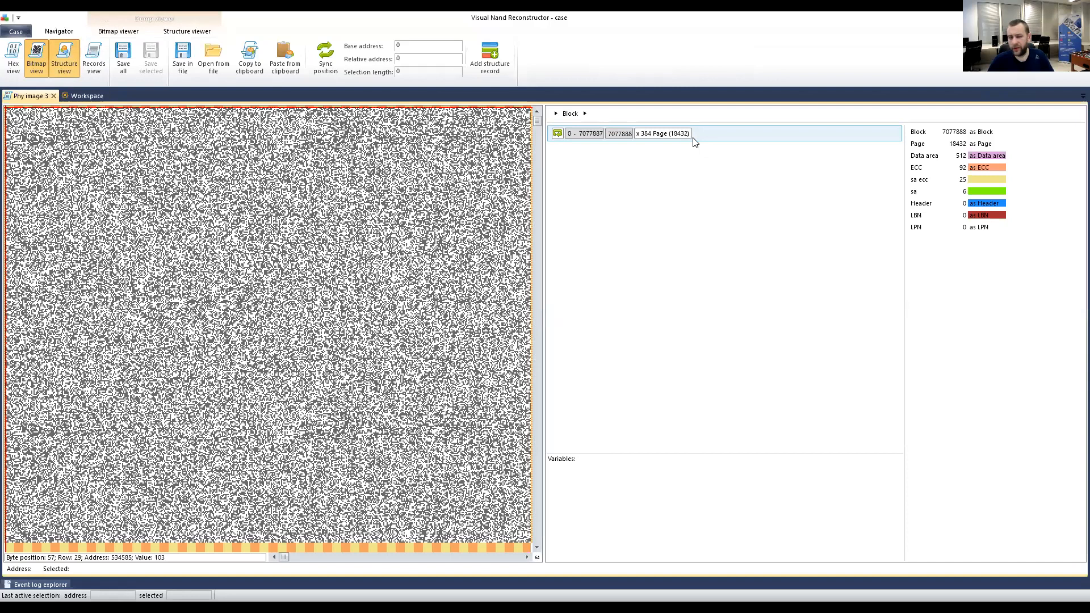
left_click(694, 141)
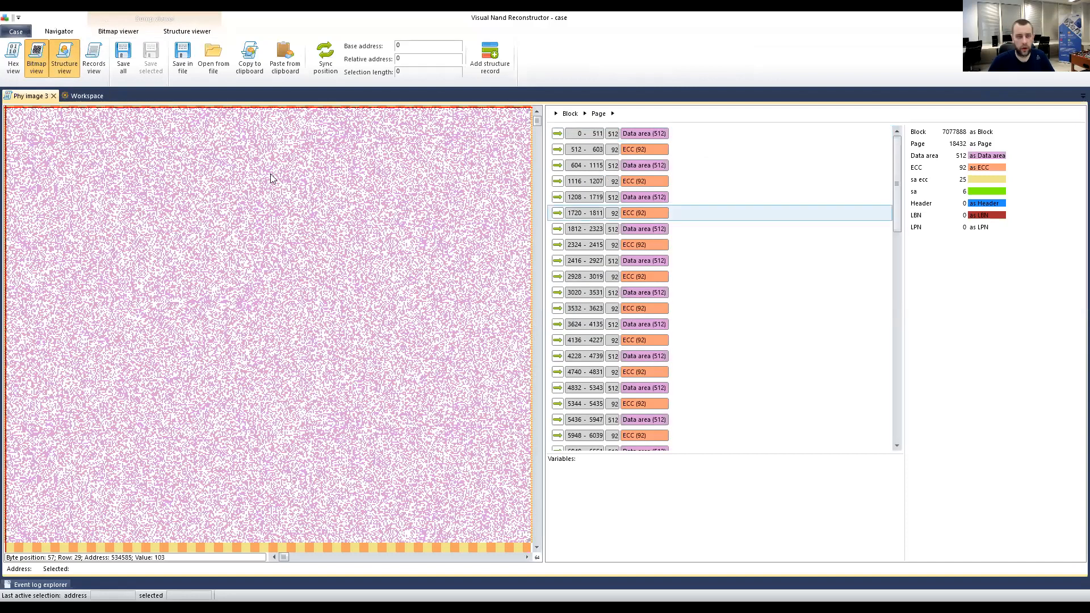
left_click(37, 59)
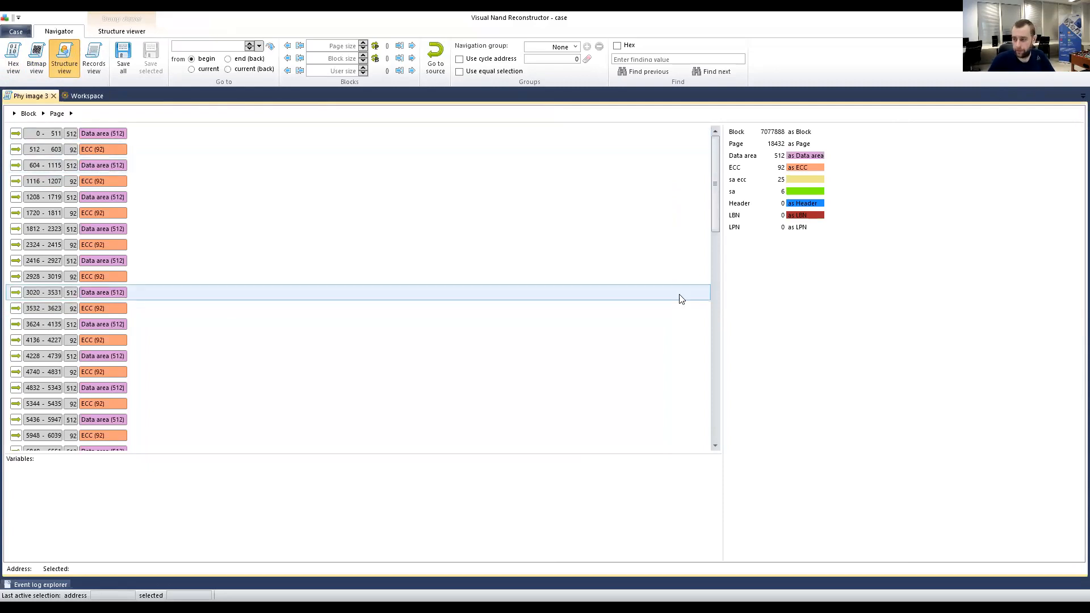
left_click(79, 94)
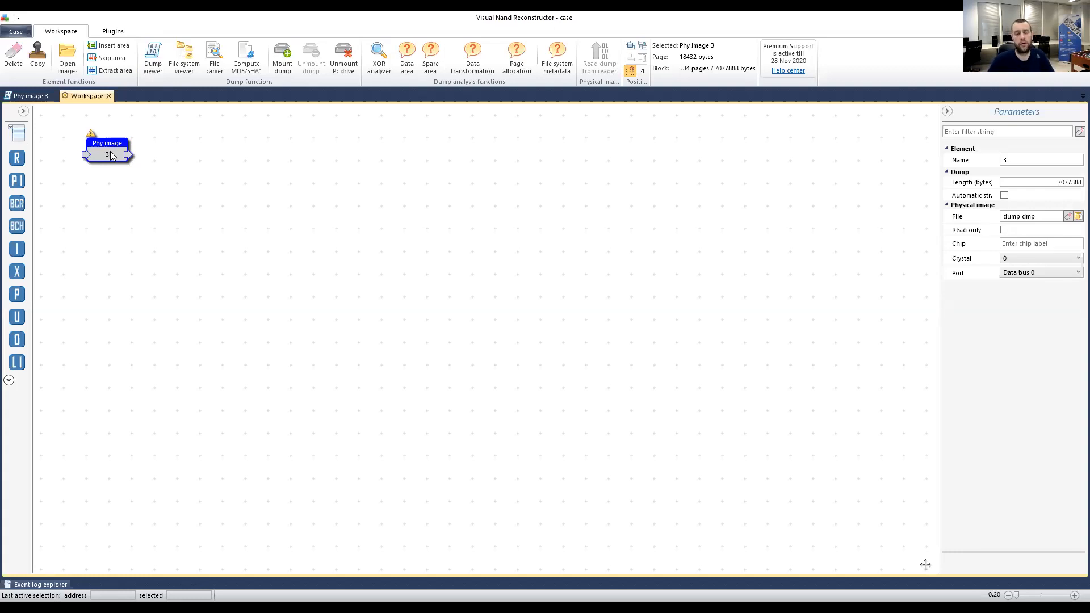
Reposition the Phy image element and switch back and forth between the Phy image 3 and Workspace tabs.
mouse_move(109, 155)
left_mouse_down()
mouse_move(107, 133)
mouse_move(121, 174)
left_mouse_up()
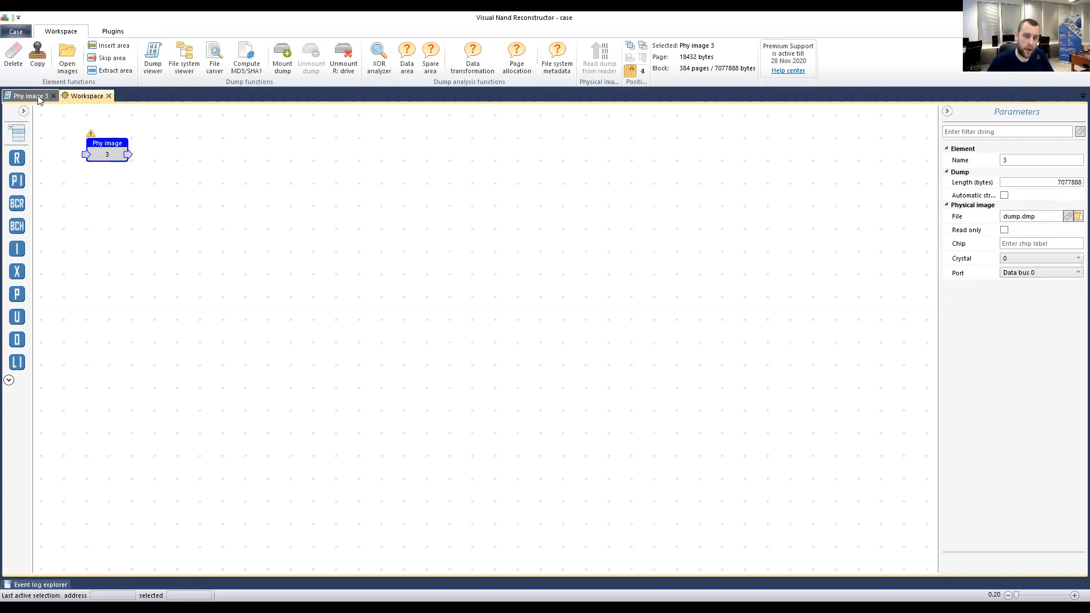
left_click(28, 97)
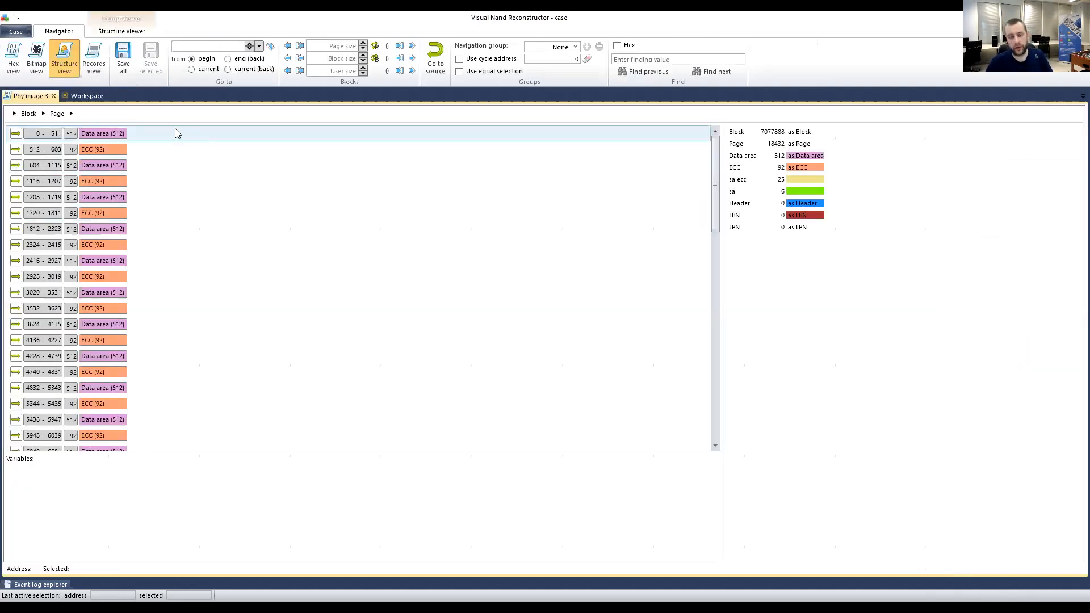
left_click(90, 96)
left_click(34, 98)
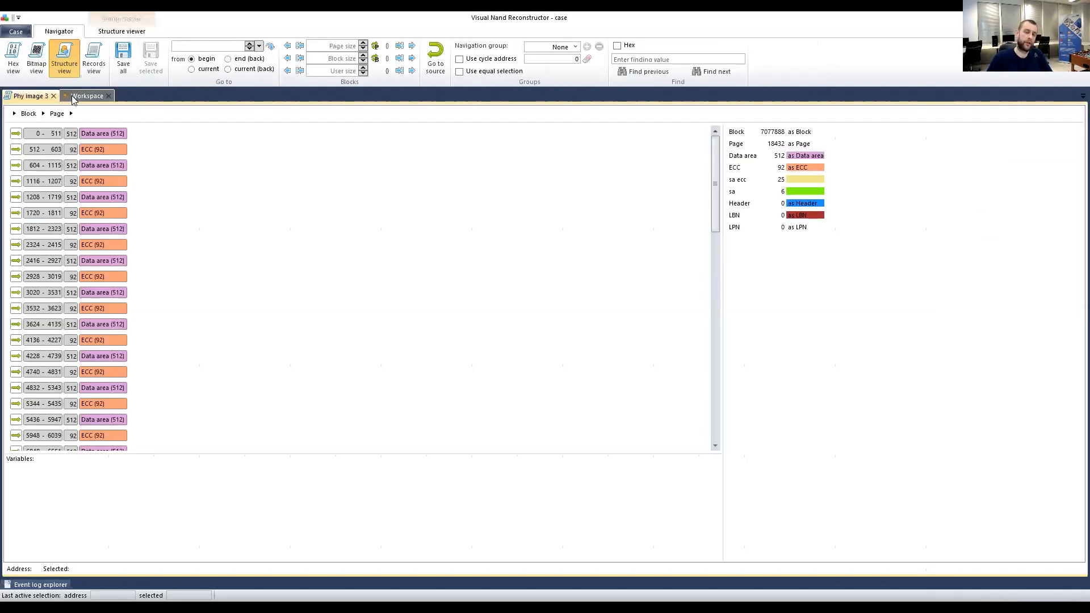
left_click(74, 97)
left_click(40, 98)
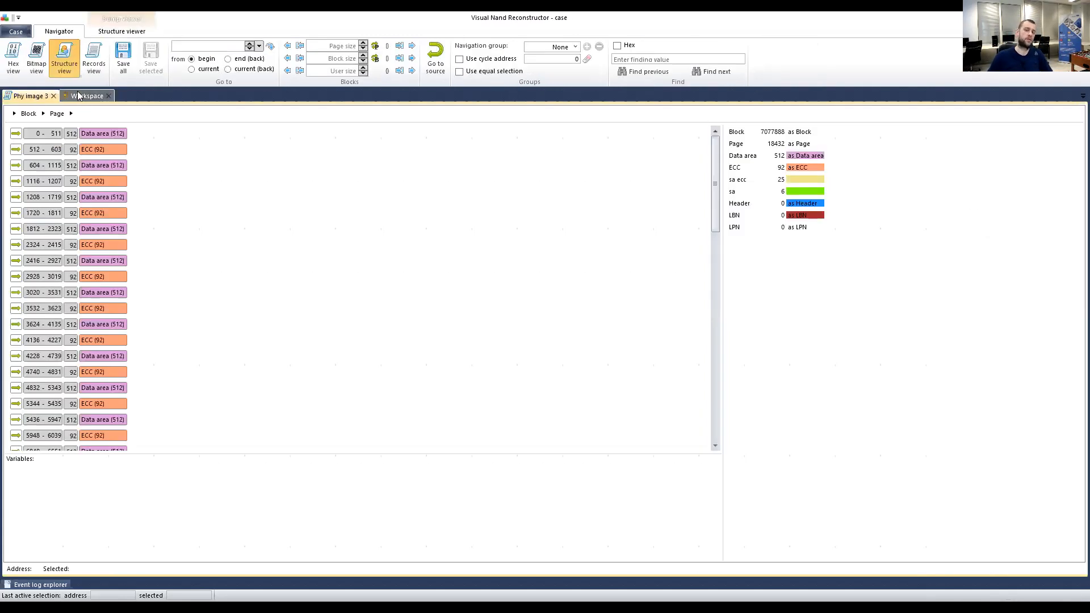
left_click(77, 94)
left_click(40, 98)
left_click(66, 96)
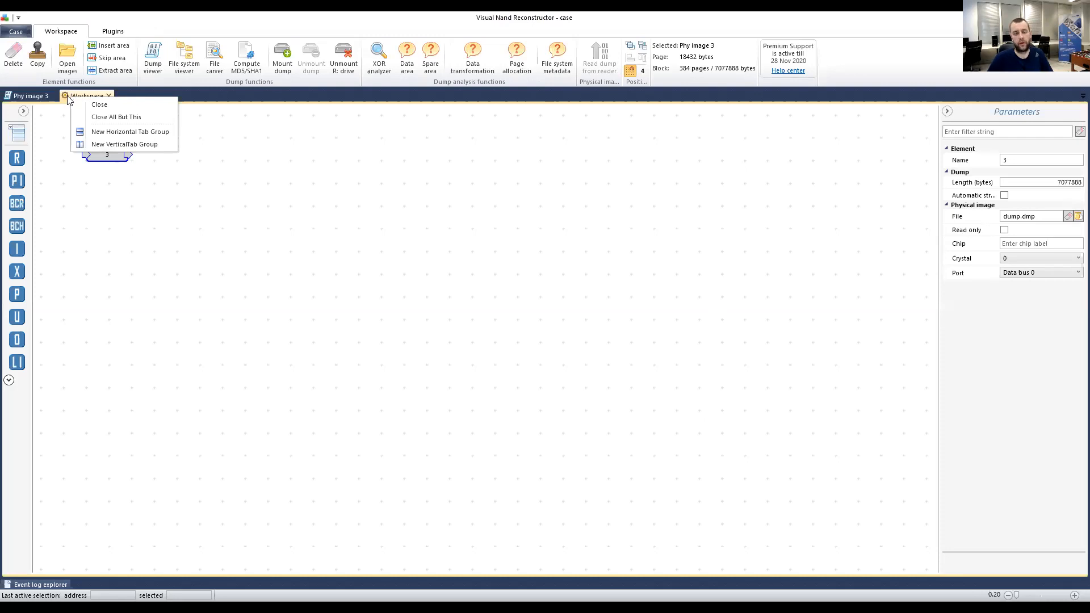
Place the page list and workspace side by side, widen the canvas, and inspect entries 512–603 and 0–511.
left_click(108, 143)
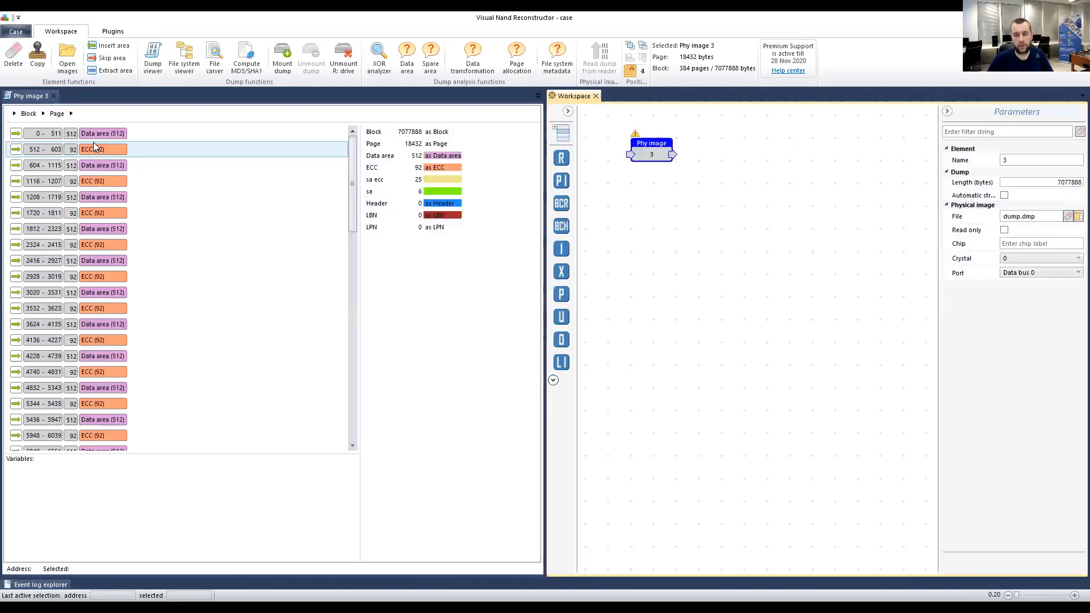
left_click_drag(544, 251, 284, 227)
left_click(85, 168)
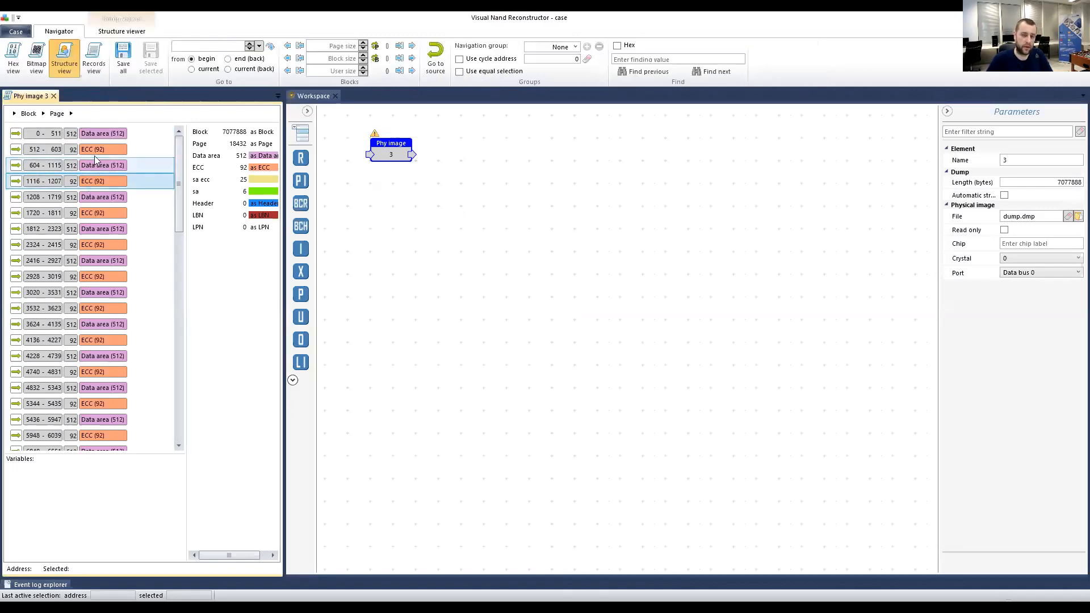
left_click(100, 149)
left_click(106, 136)
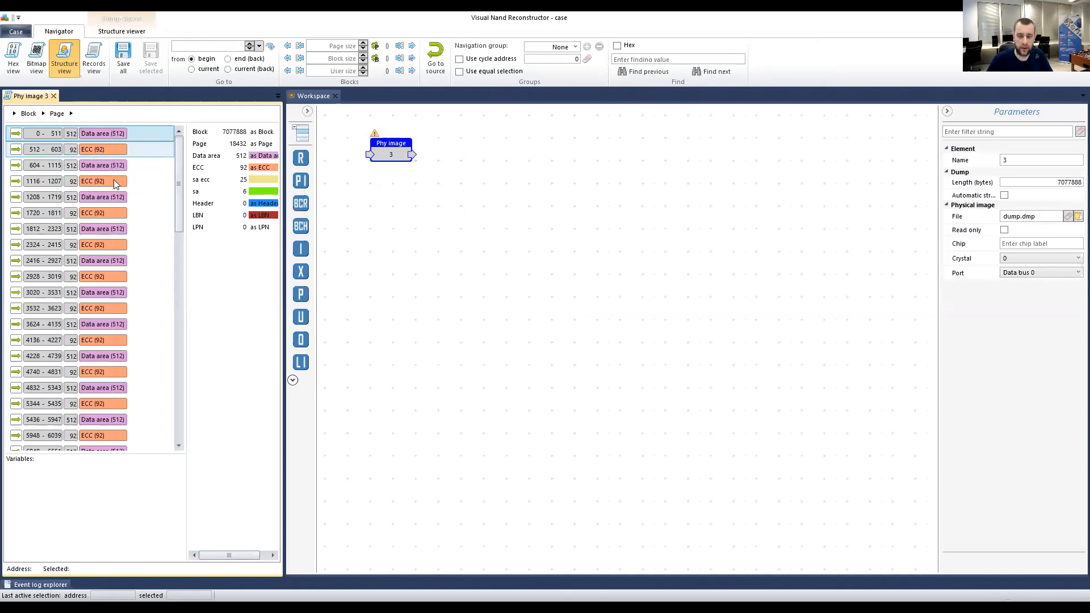
Scroll the page list to its end to inspect sa 18120–18125 and ECC 15612–15703, then scroll back.
scroll(106, 196, "down", 5)
left_click_drag(179, 246, 176, 391)
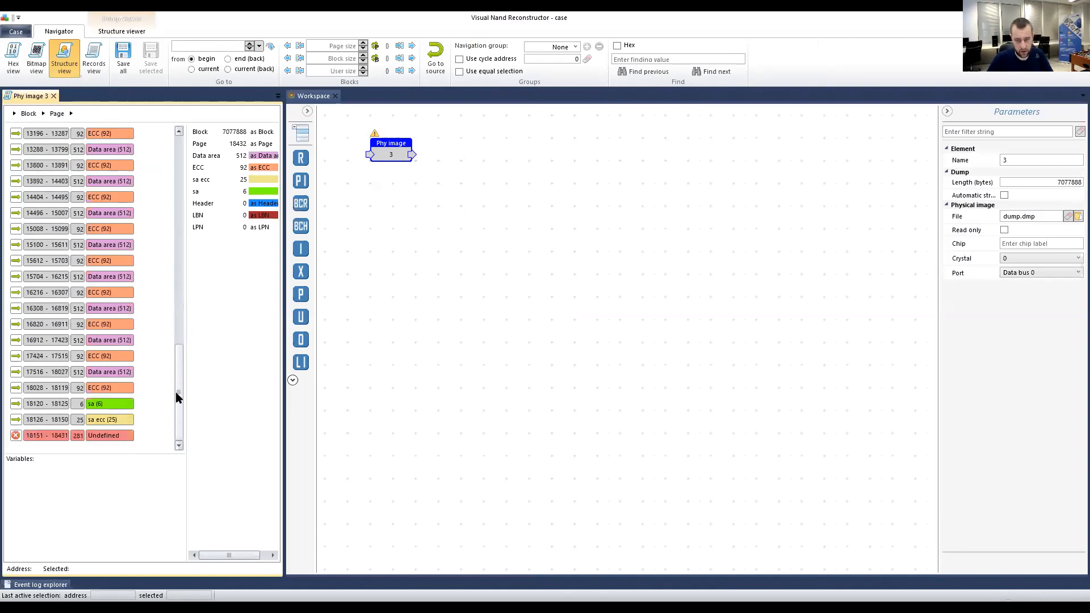
left_click(98, 406)
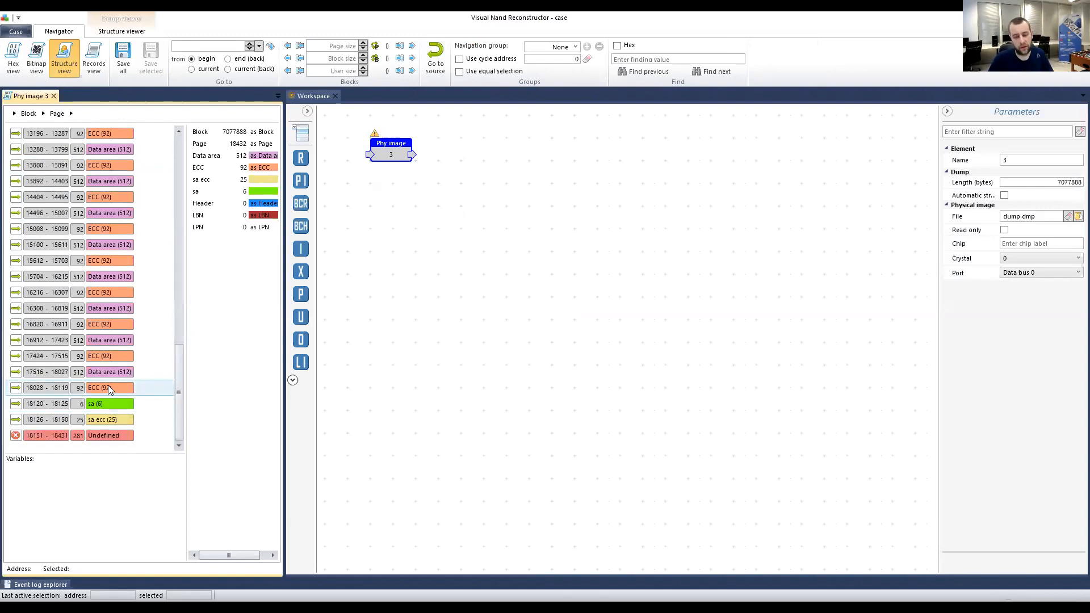
left_click(75, 263)
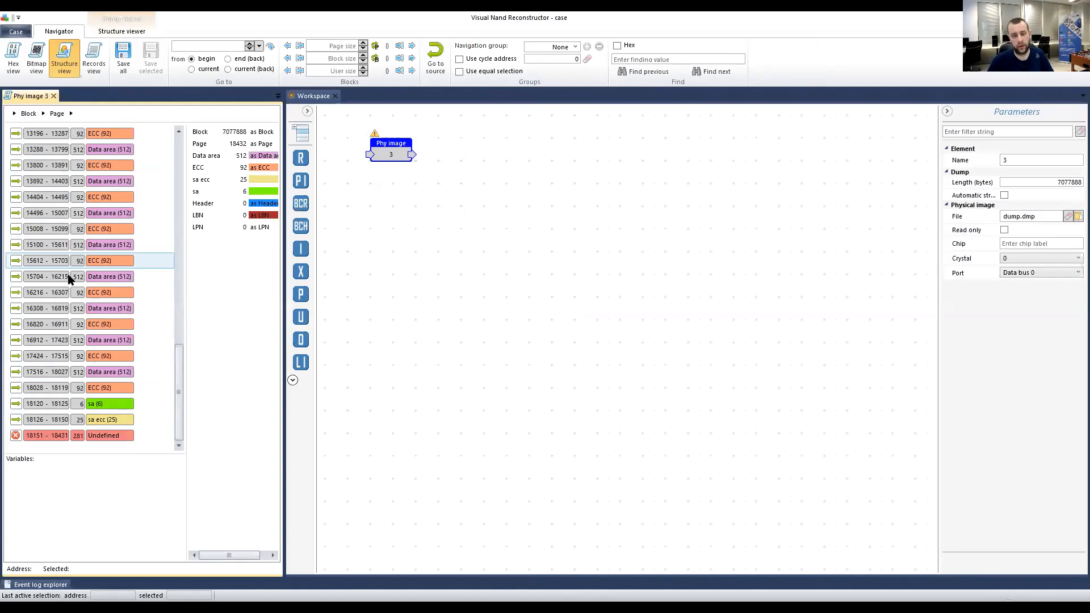
left_click_drag(177, 382, 200, 156)
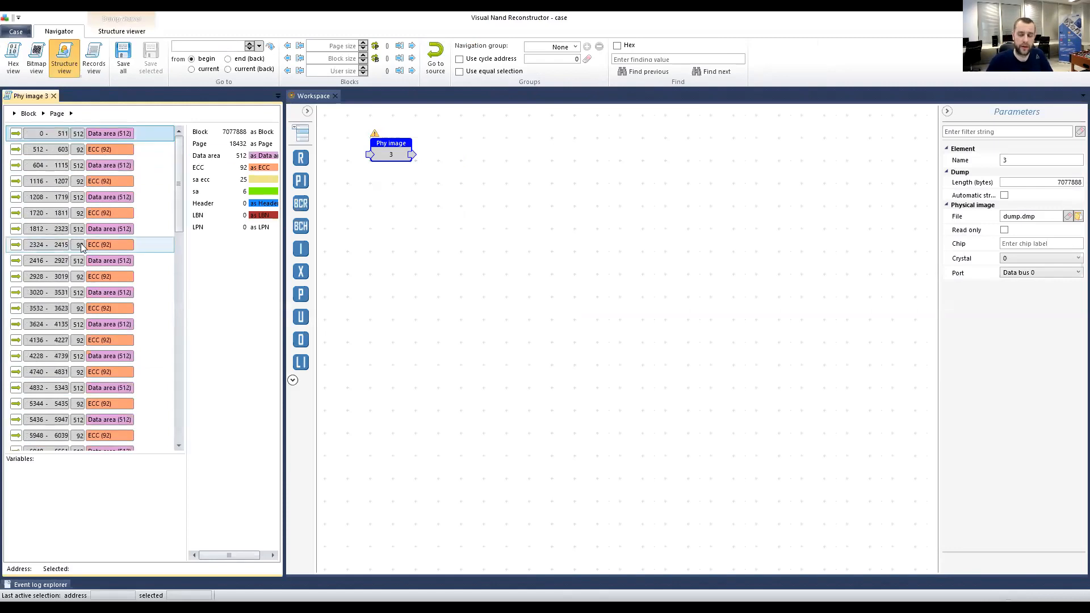
left_click(312, 97)
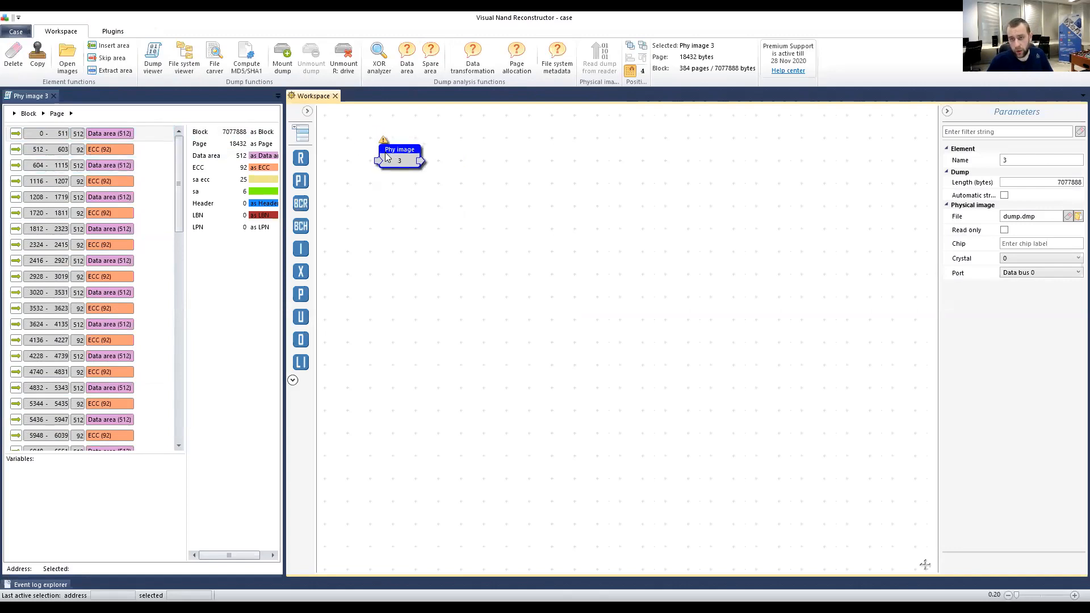
Add a BCH ECC corrector (page size 18432), wire Phy image 3's output into it, and move it closer.
mouse_move(300, 226)
left_mouse_down()
mouse_move(479, 146)
mouse_move(480, 160)
left_mouse_up()
left_click_drag(413, 154, 470, 166)
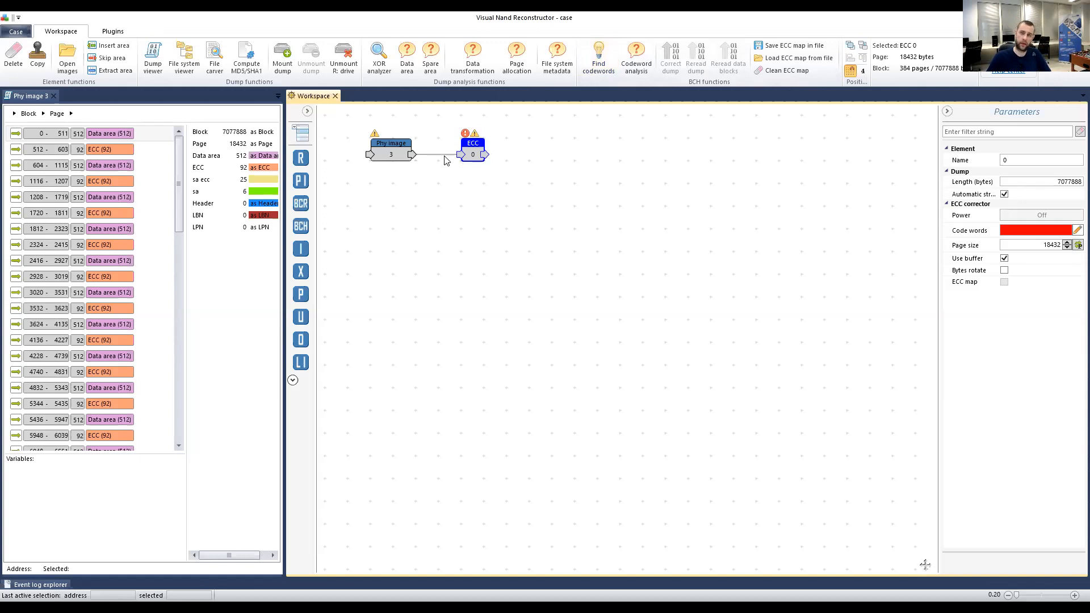
left_click_drag(465, 159, 446, 163)
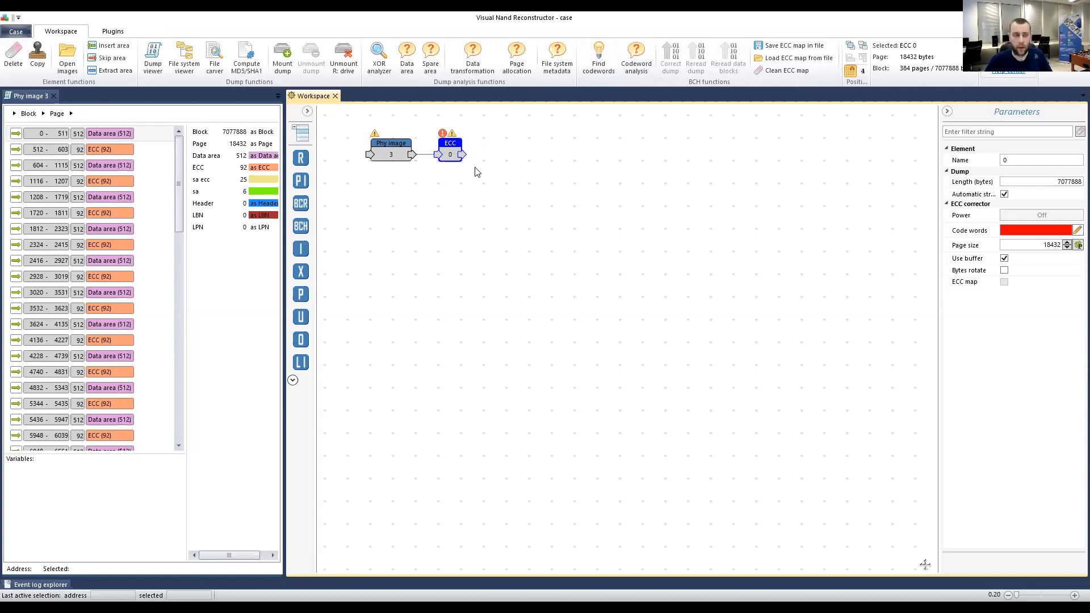
left_click(638, 58)
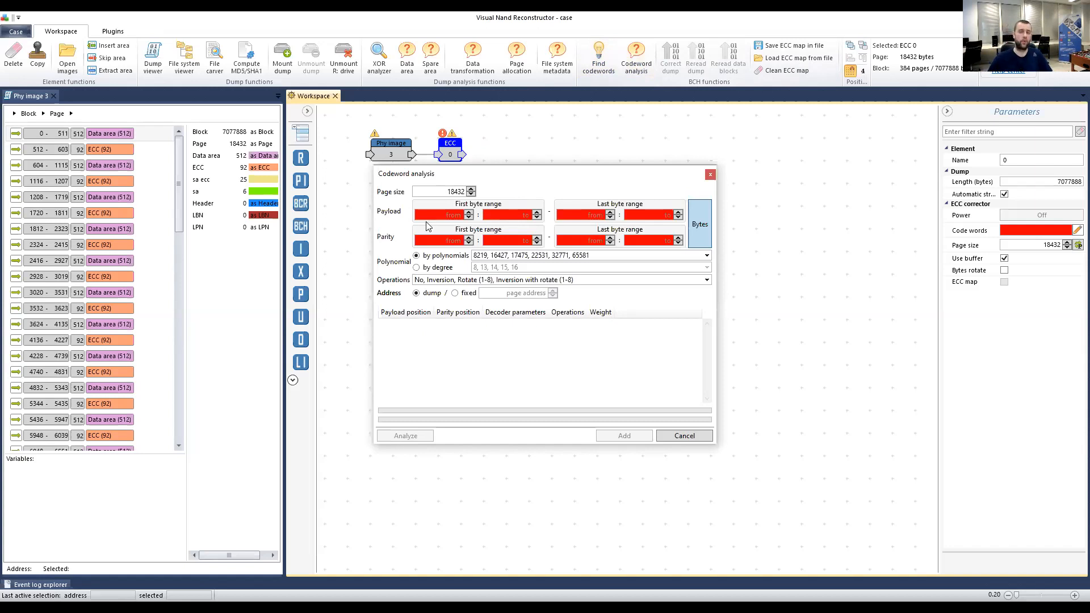
left_click_drag(524, 180, 480, 189)
left_click(386, 223)
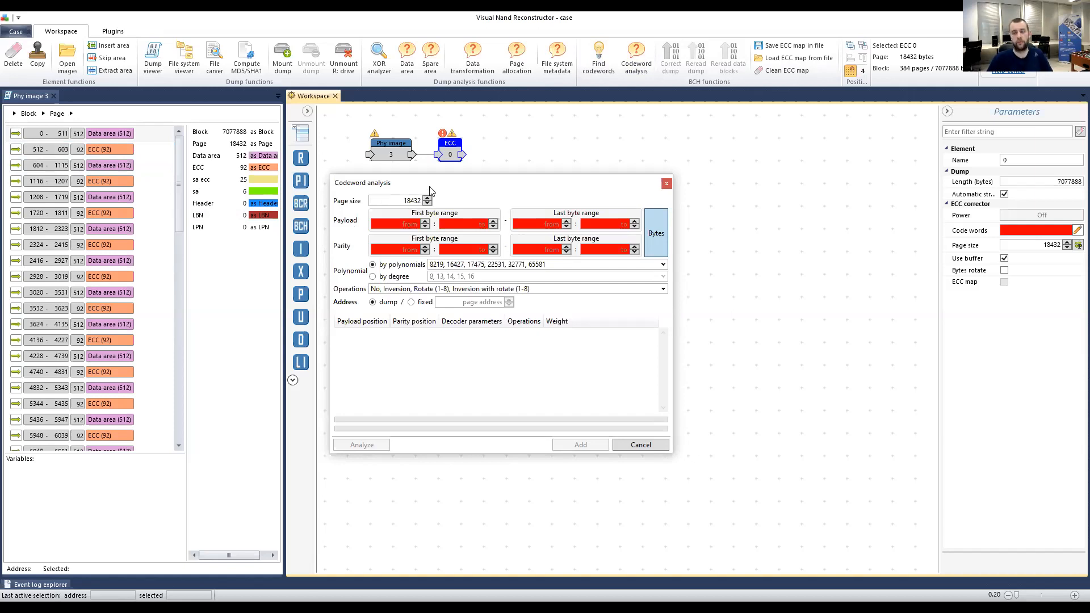
left_click_drag(427, 187, 423, 181)
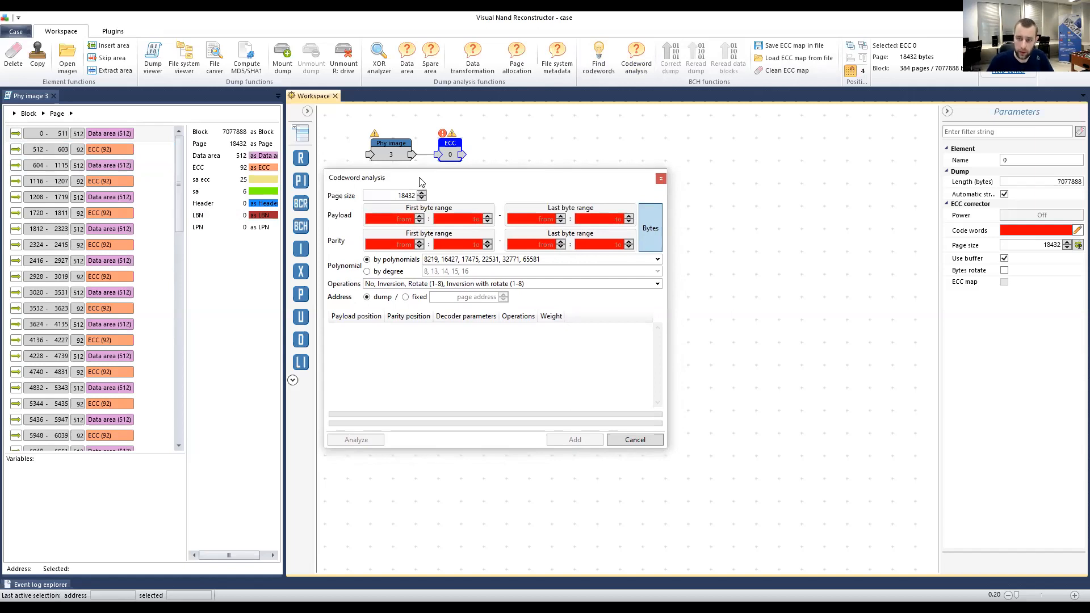
left_click(406, 218)
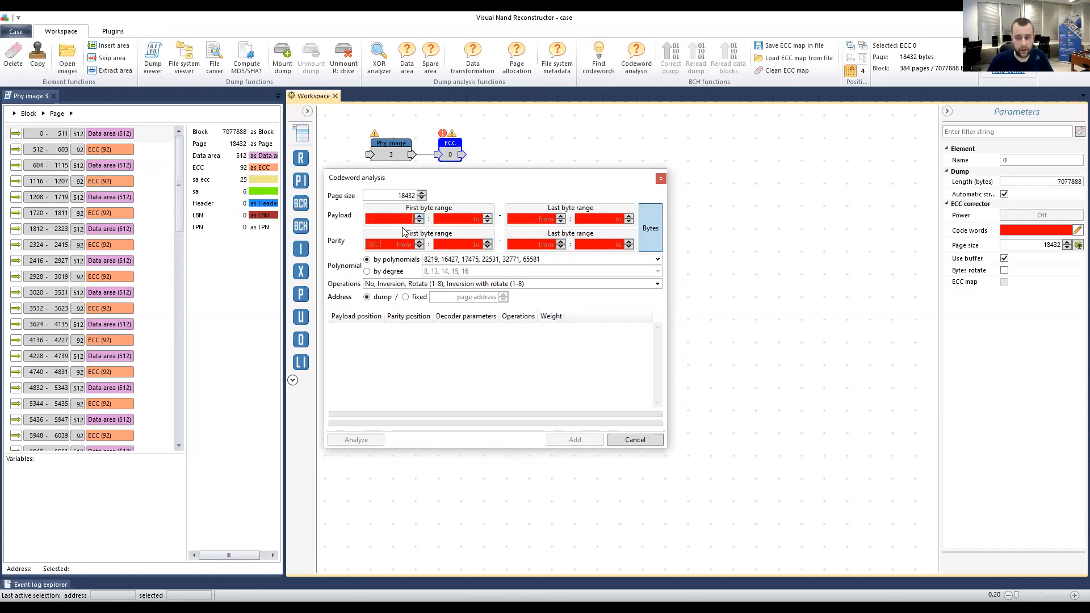
left_click(403, 193)
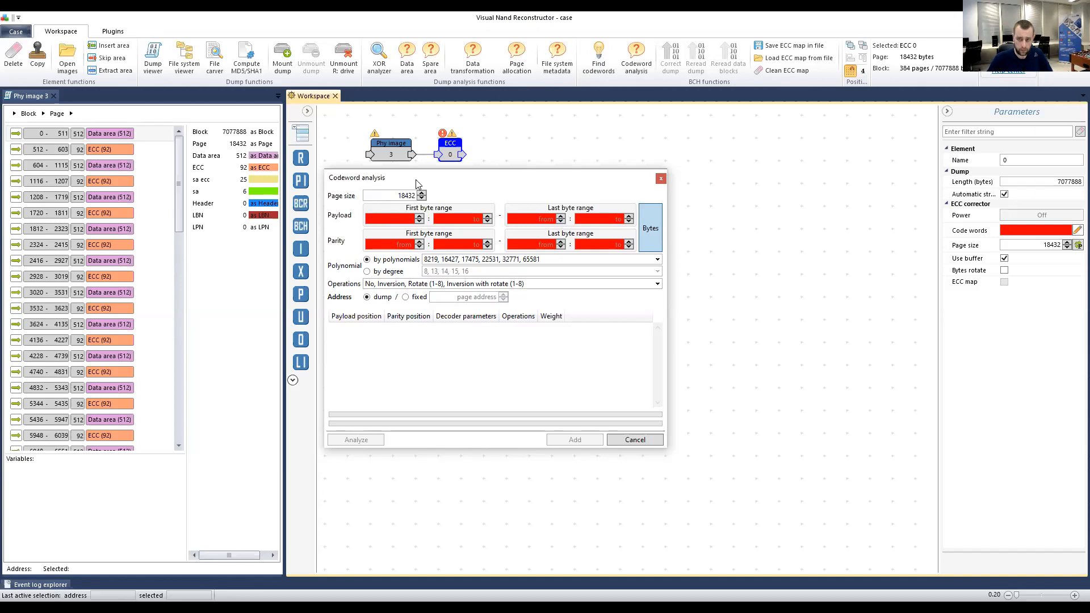
left_click_drag(415, 179, 429, 177)
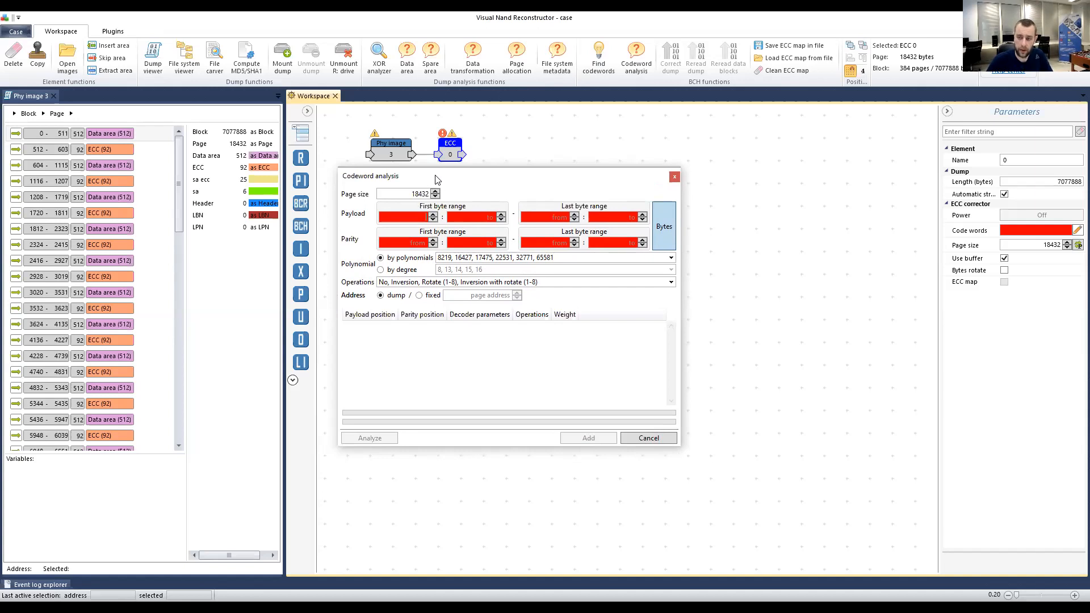
left_click_drag(436, 176, 440, 175)
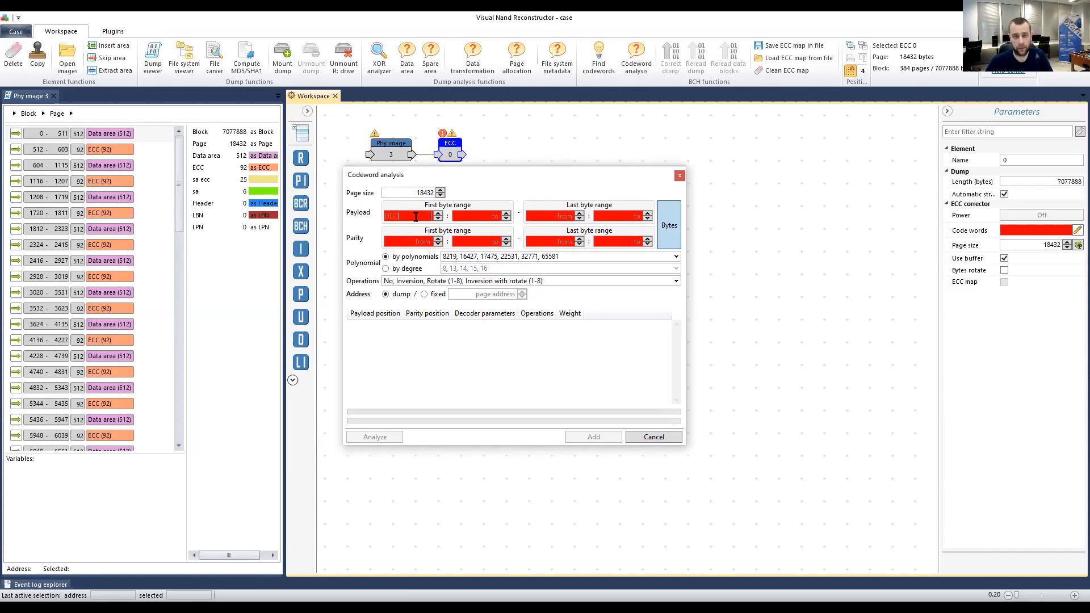
Enter the codeword analysis payload range from first byte 0 to last byte 511.
left_click(487, 217)
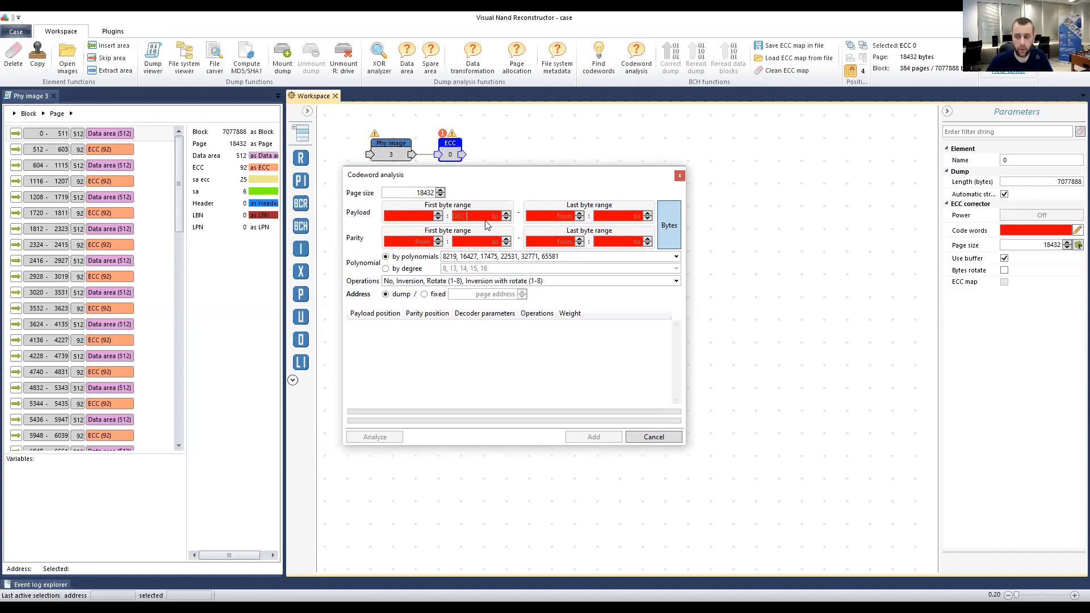
left_click(418, 214)
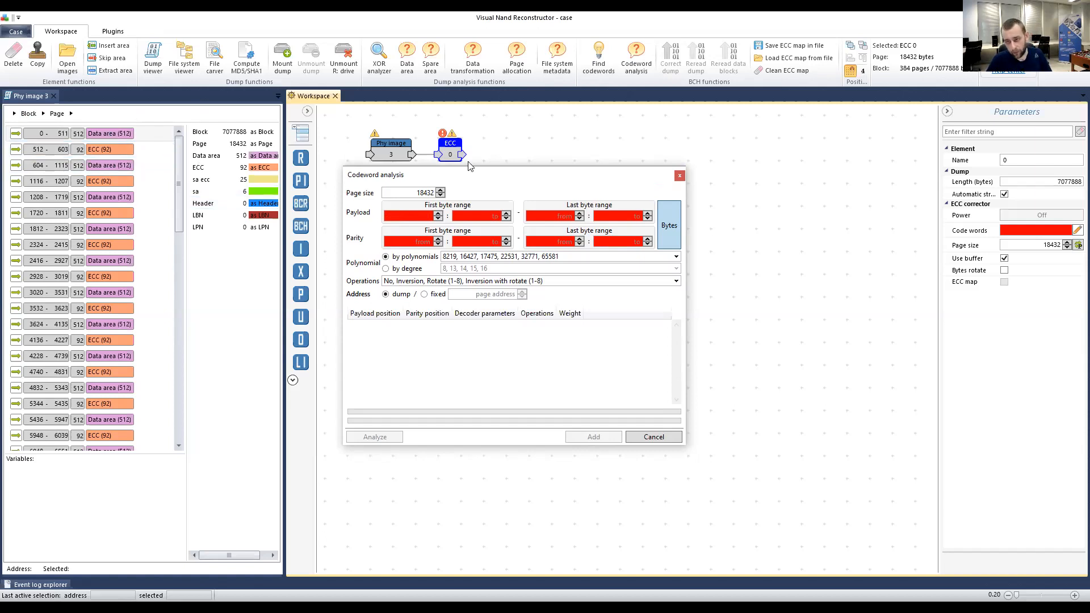
left_click(413, 216)
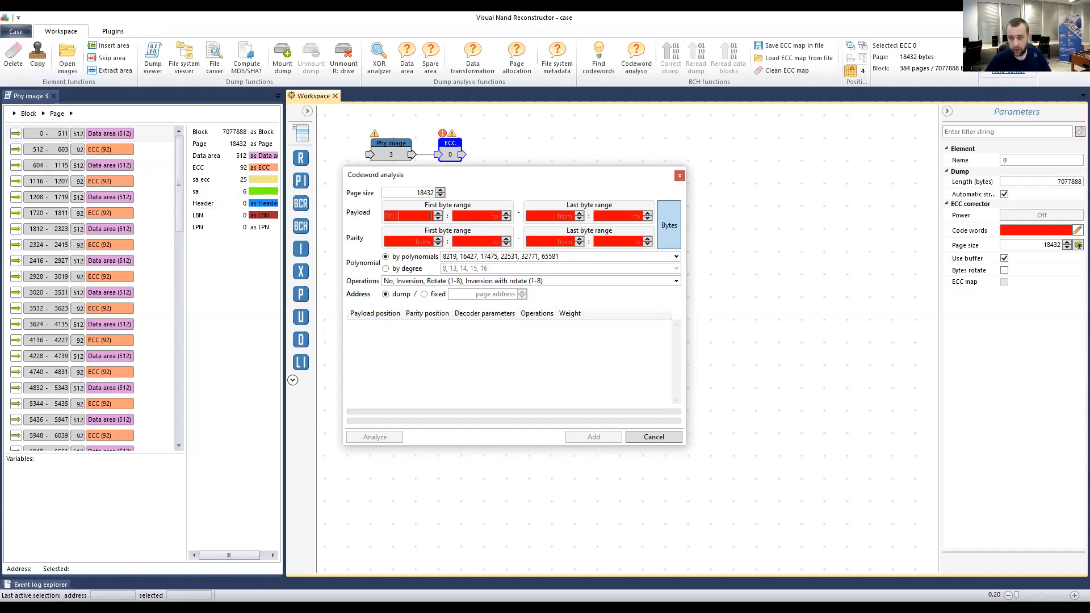
type("0")
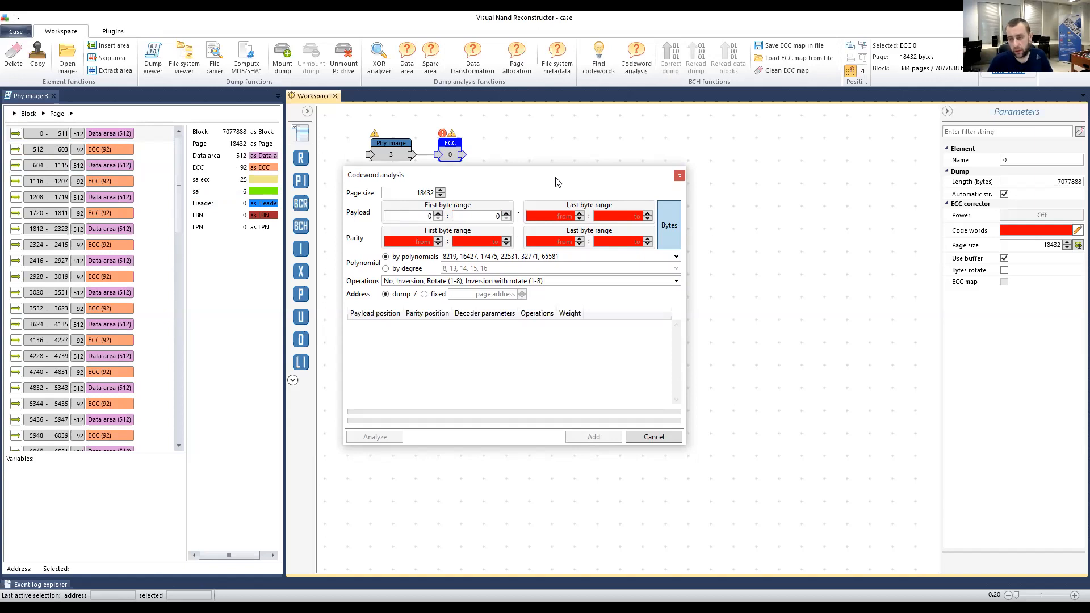
left_click(555, 216)
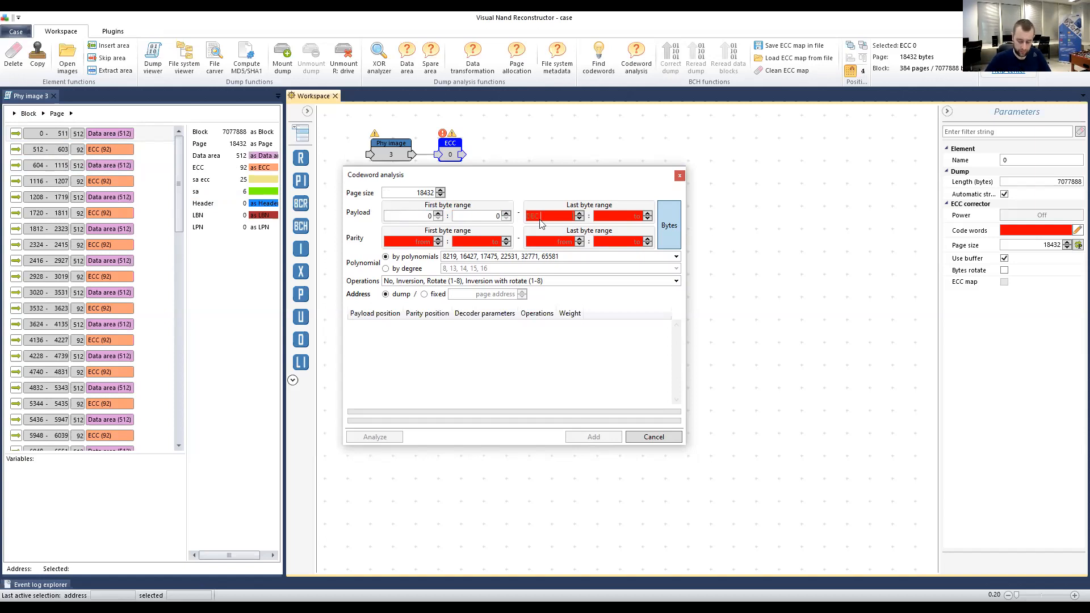
type("511")
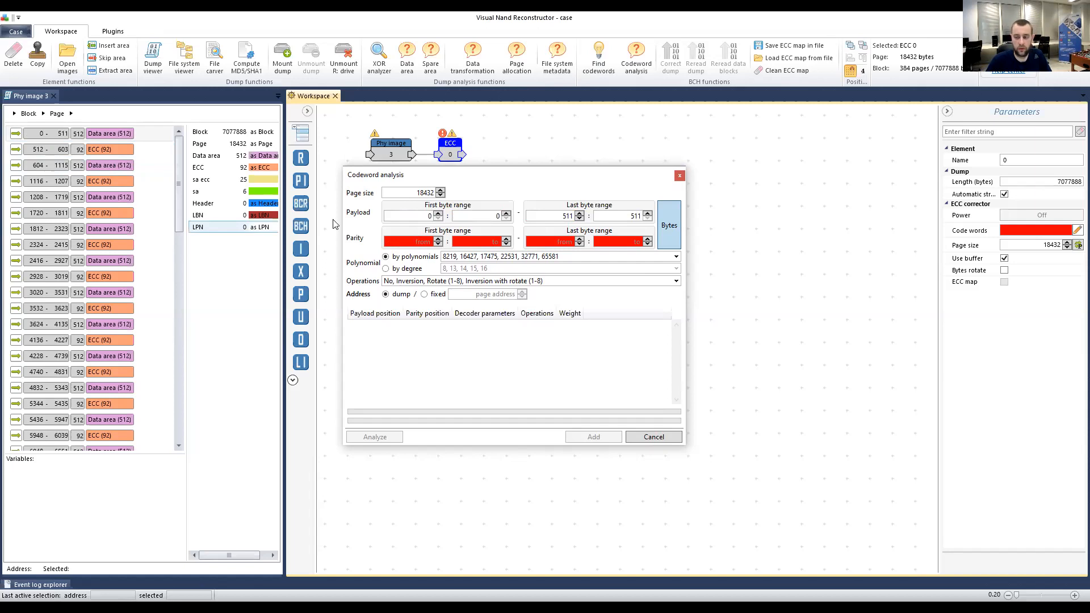
left_click(430, 241)
Enter the parity range from byte 512 to 603, matching the 92-byte ECC area.
type("512")
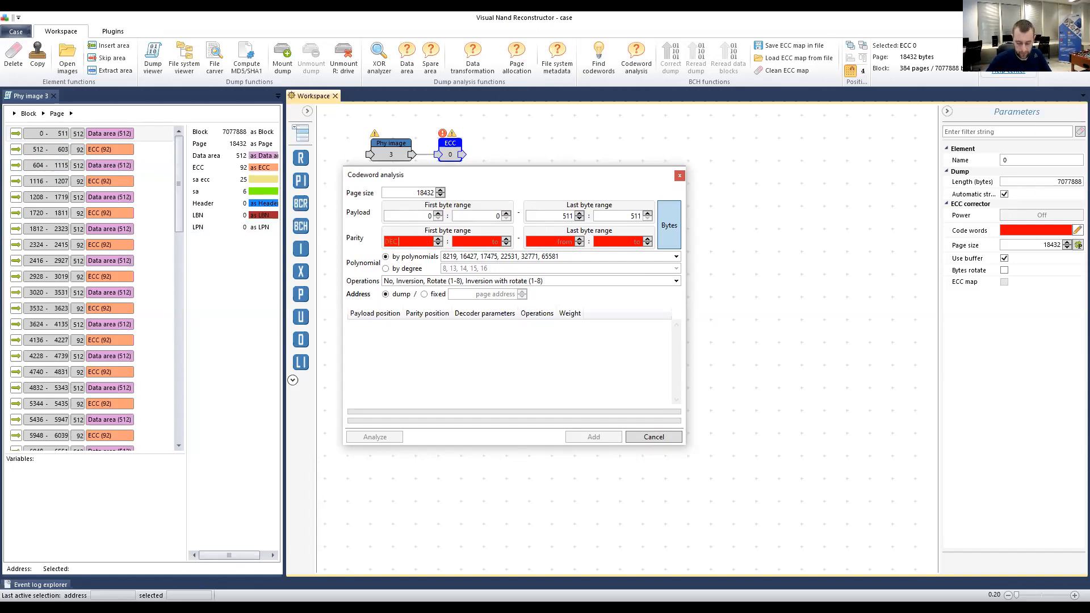
key("Tab")
key("Tab")
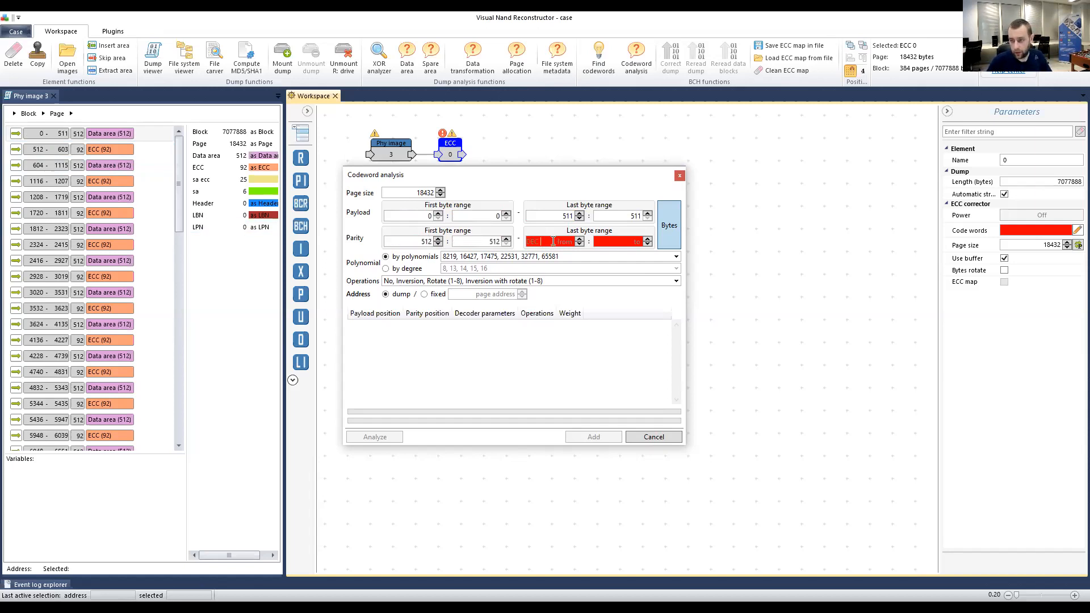
type("603")
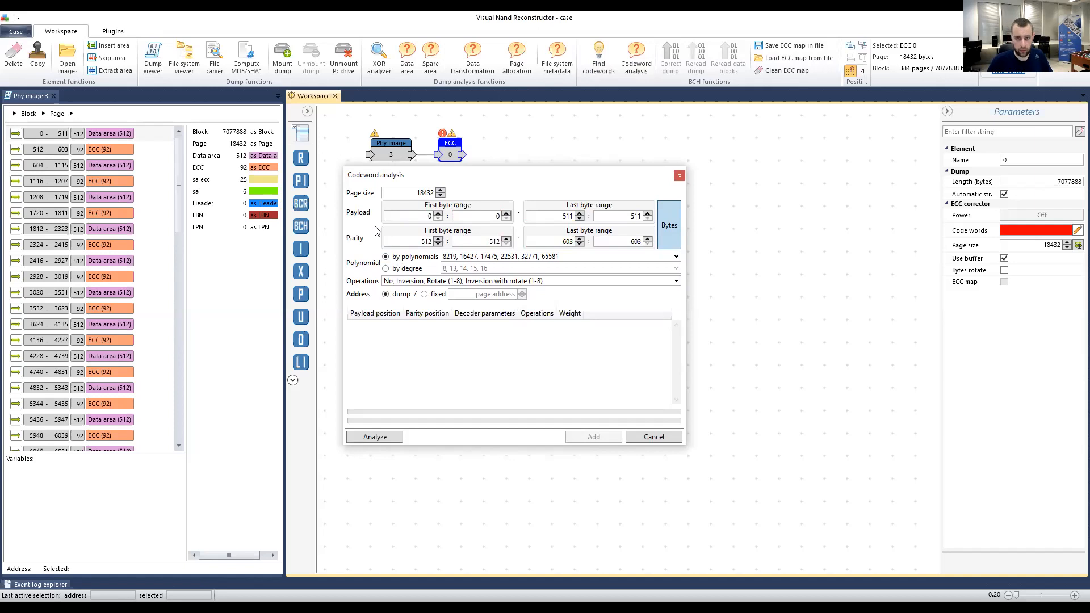
left_click_drag(419, 216, 551, 211)
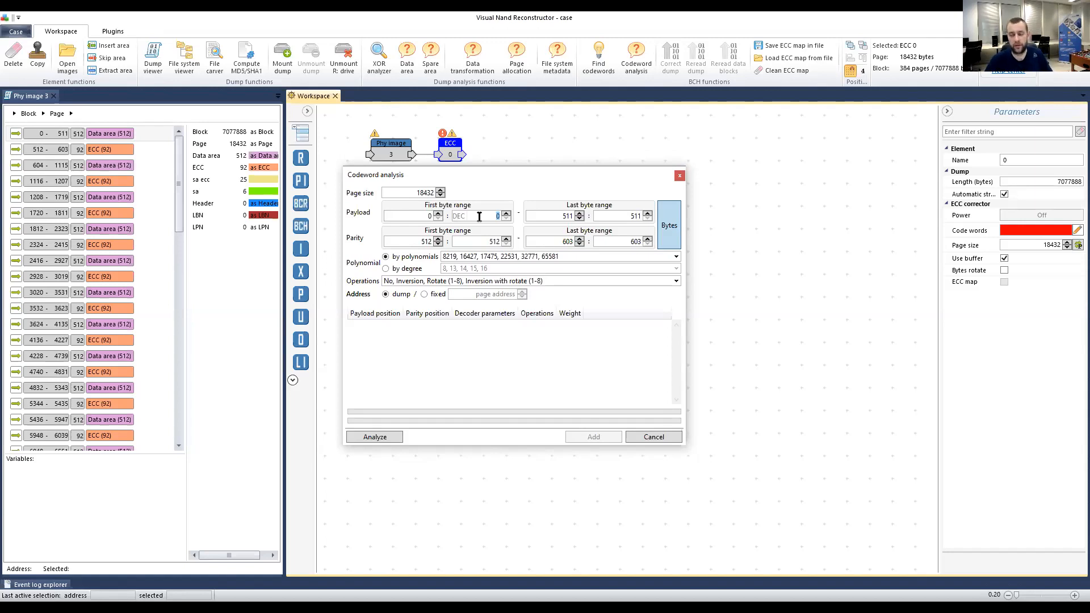
left_click(631, 216)
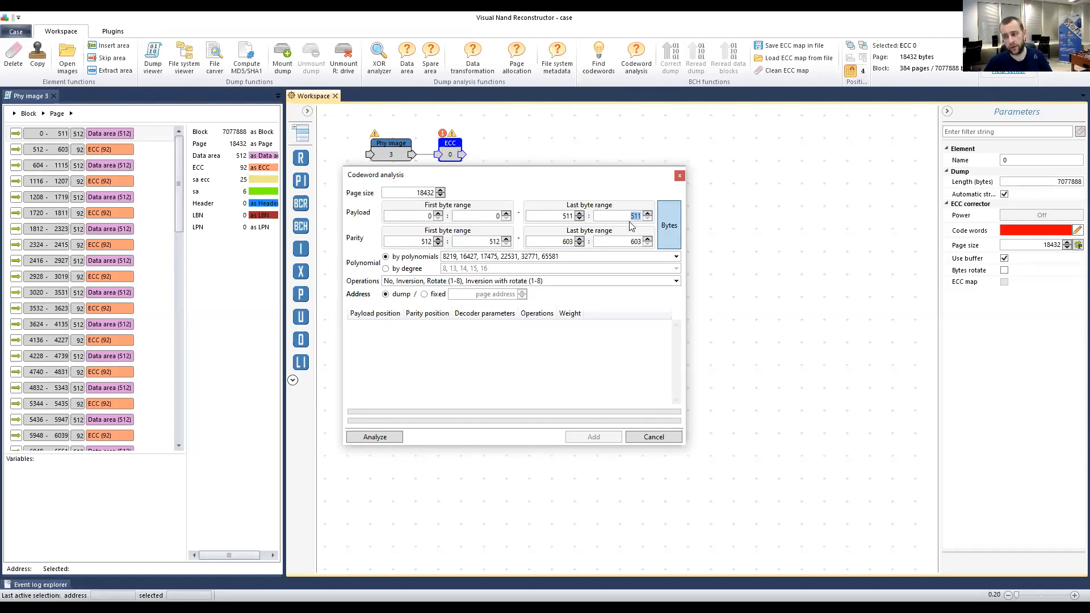
type("513")
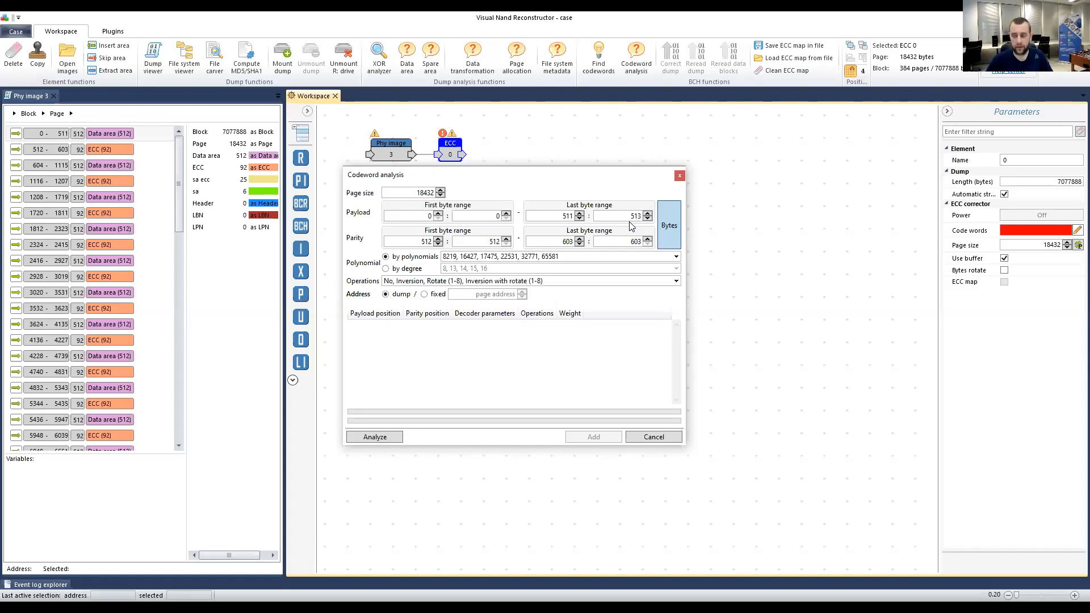
key("BackSpace")
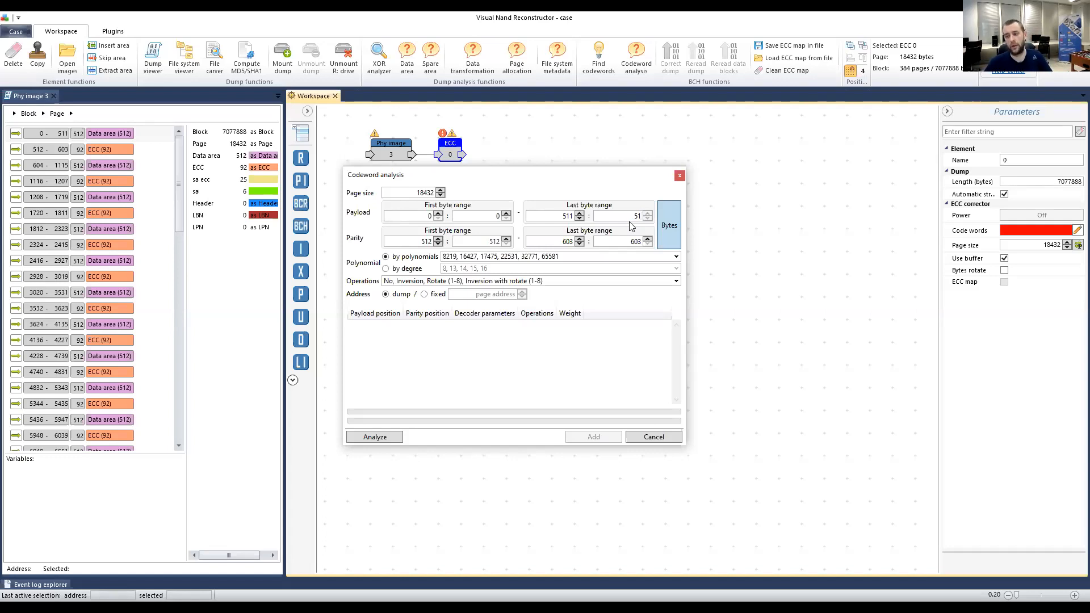
type("1")
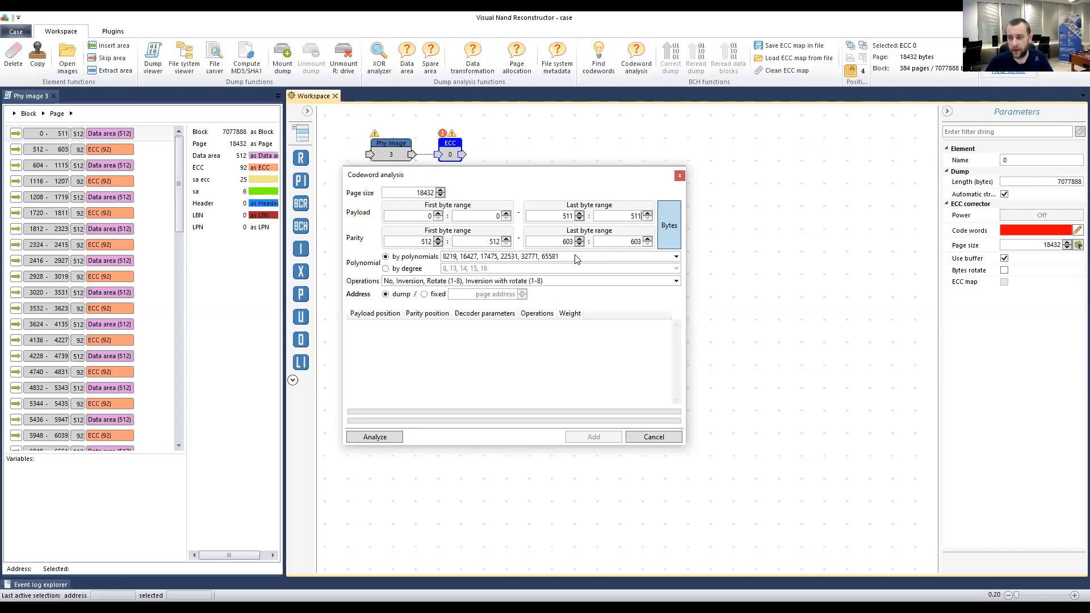
left_click_drag(531, 181, 541, 177)
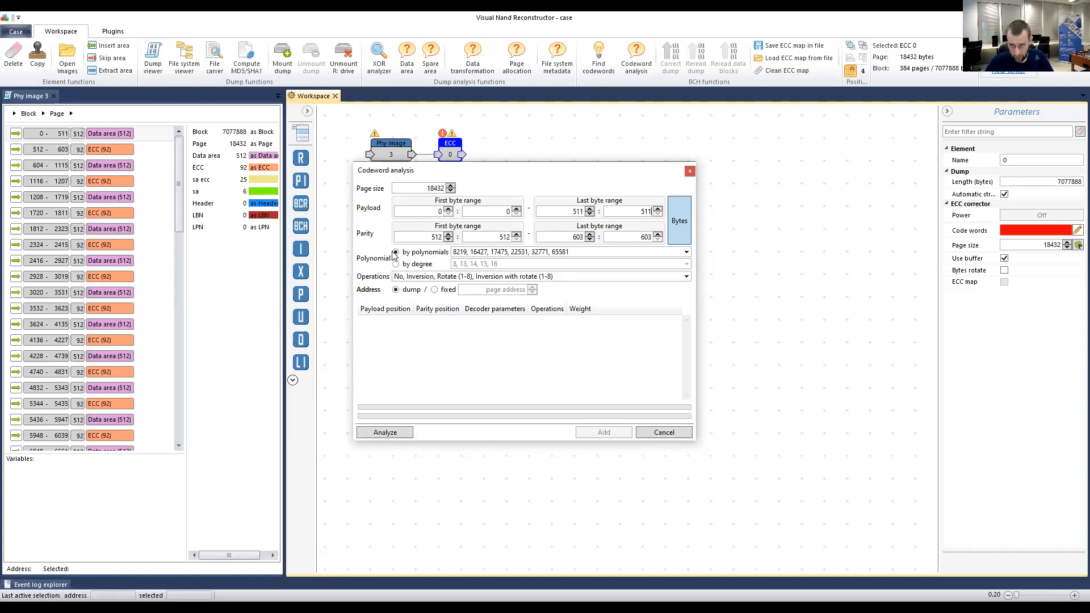
Run the codeword analysis on payload 0–511 and parity 512–603 with the polynomial list unchanged.
left_click(509, 253)
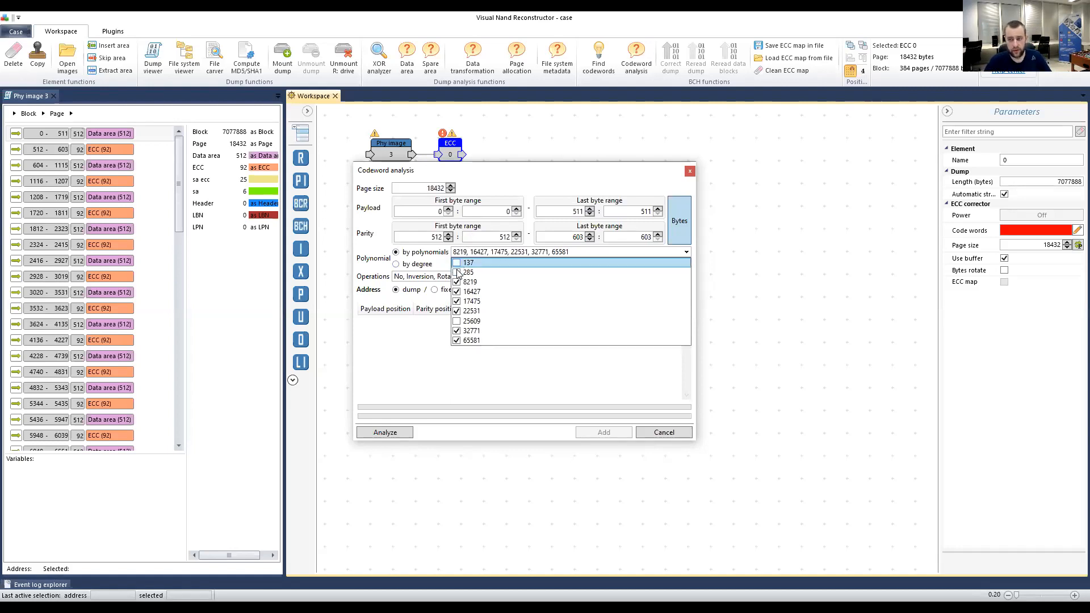
left_click(491, 258)
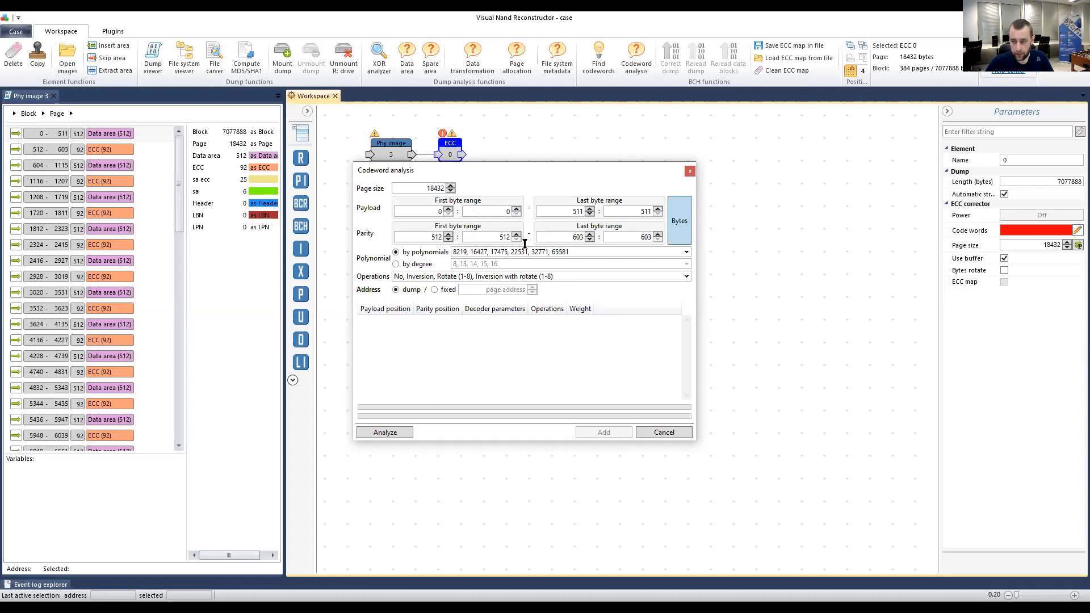
left_click(378, 431)
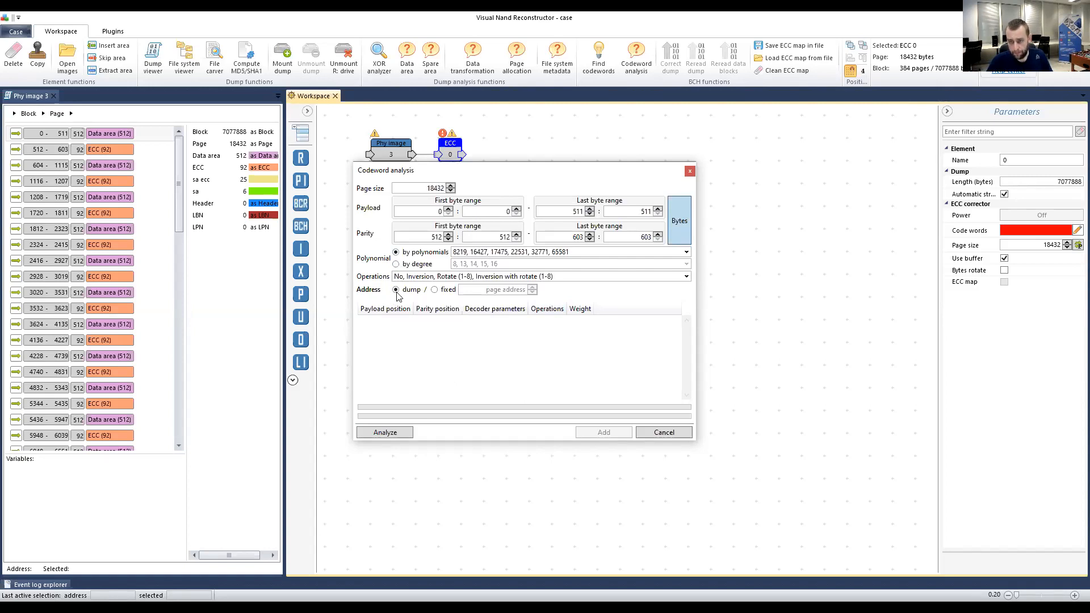
Add polynomial 25609 to the candidate polynomials and drop 17475.
left_click(495, 277)
scroll(496, 282, "up", 2)
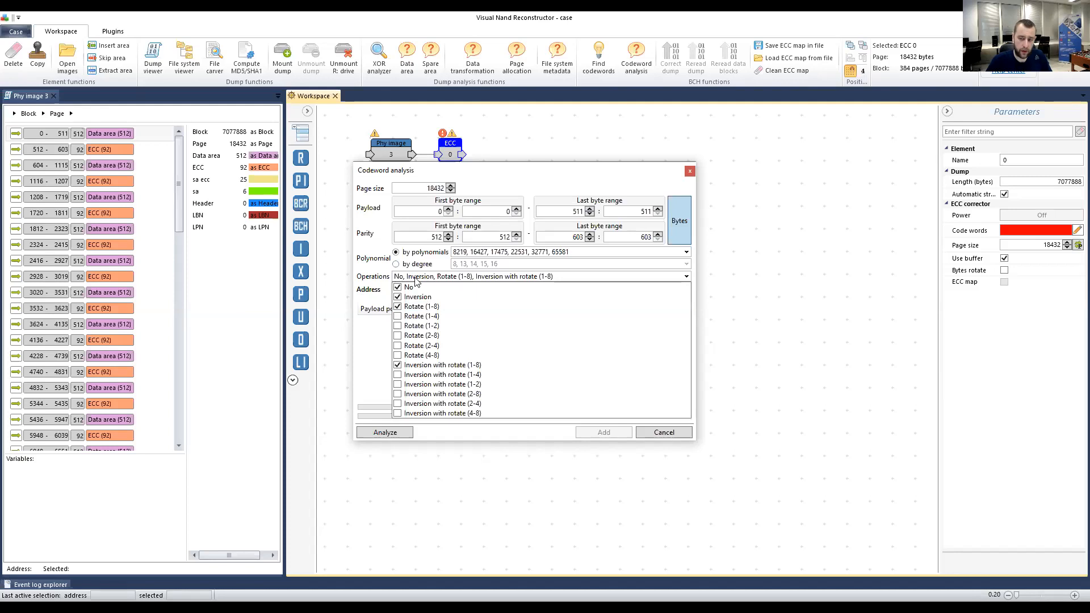
left_click(415, 277)
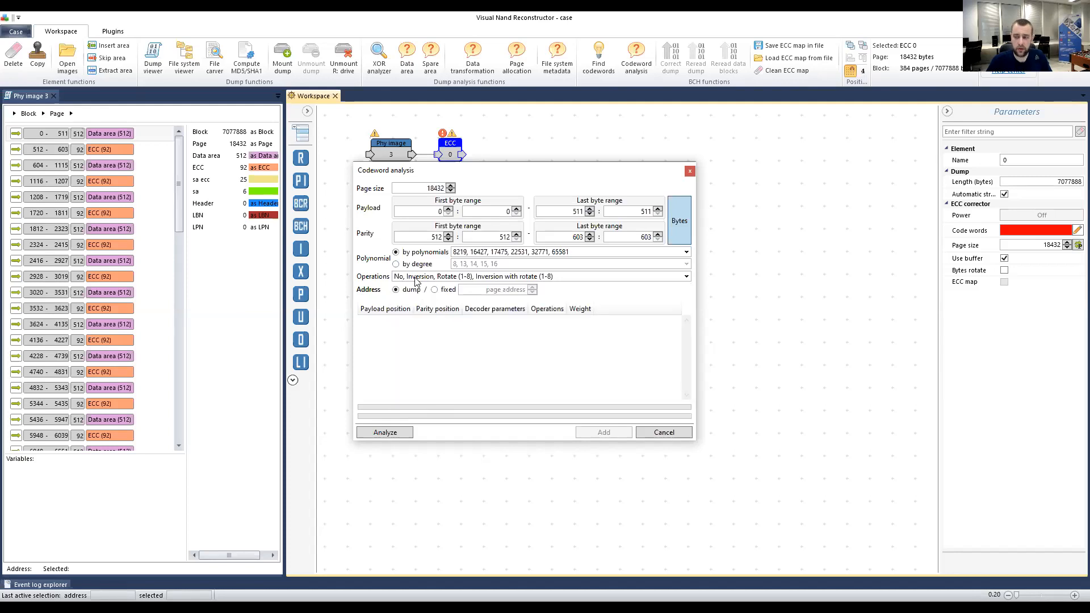
left_click(500, 253)
left_click(457, 263)
left_click(457, 273)
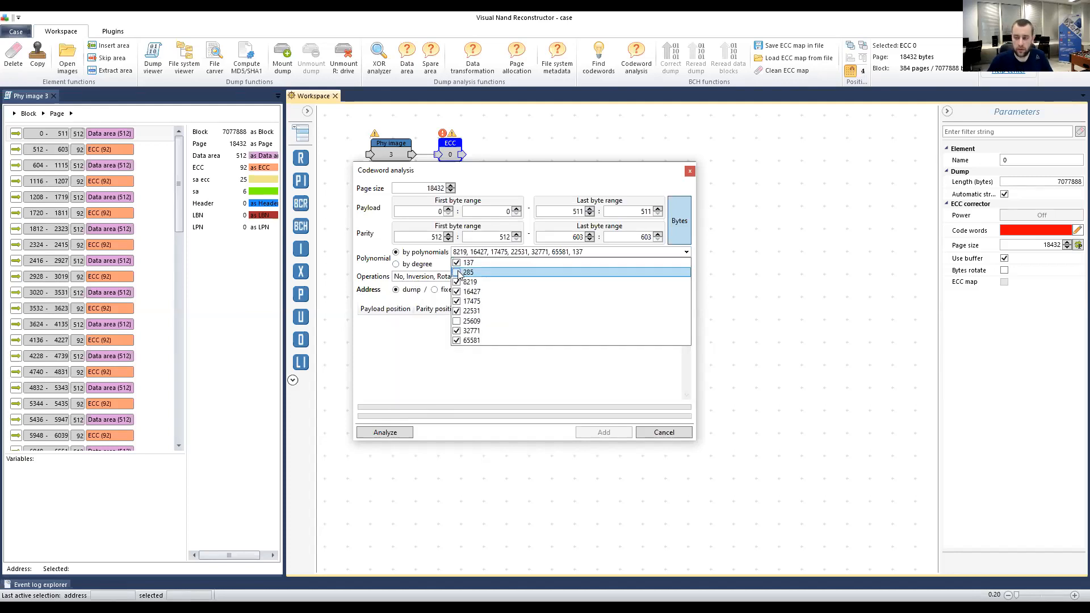
left_click(458, 321)
left_click(458, 322)
left_click(458, 322)
left_click(457, 301)
left_click(457, 272)
left_click(457, 262)
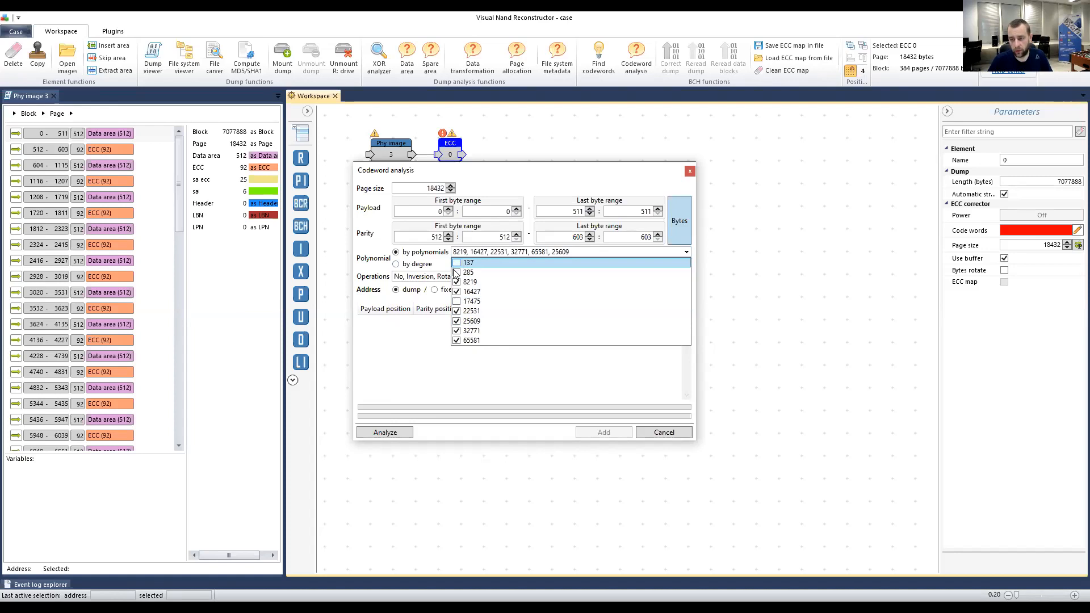
left_click(360, 252)
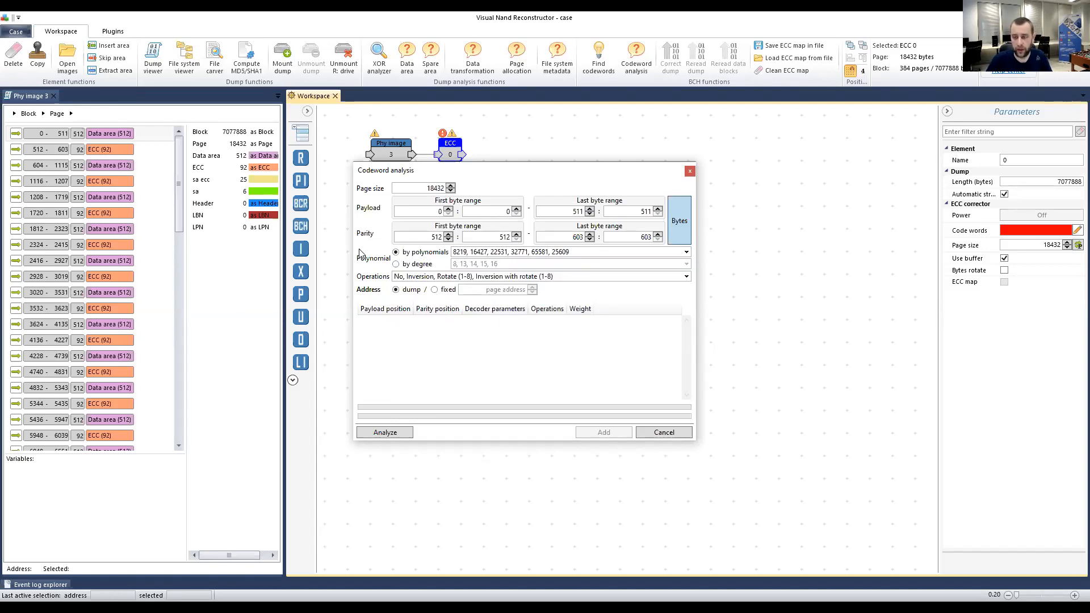
Enable Rotate and Inversion with rotate operations for ranges 1-4, 1-2, 2-8, 2-4 and 4-8.
left_click(430, 278)
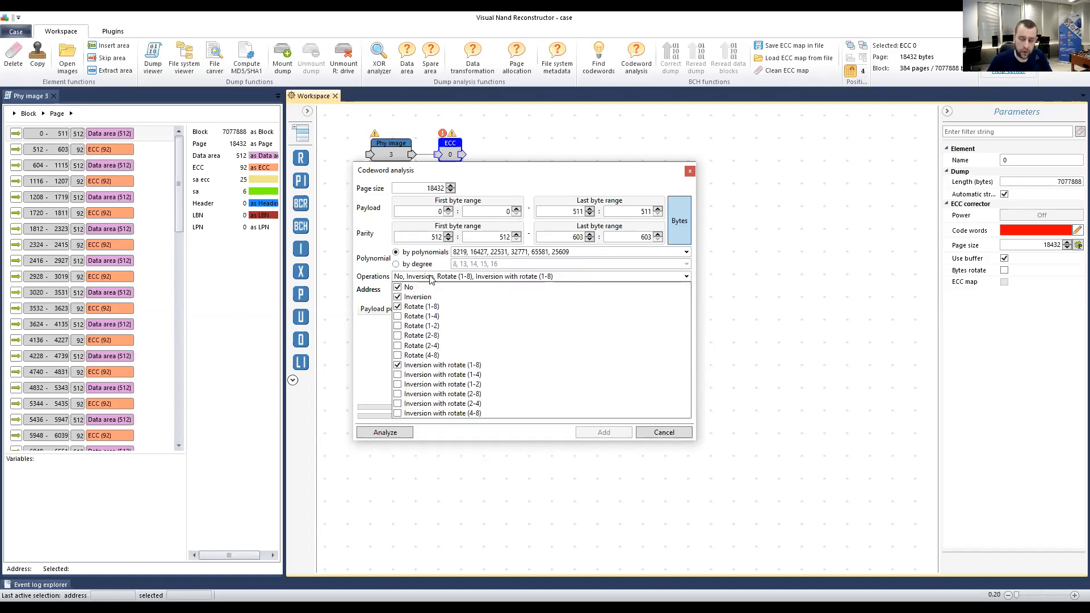
left_click(397, 316)
left_click(398, 326)
left_click(397, 346)
left_click(397, 336)
left_click(397, 355)
left_click(397, 375)
left_click(398, 385)
left_click(397, 394)
left_click(397, 403)
left_click(398, 414)
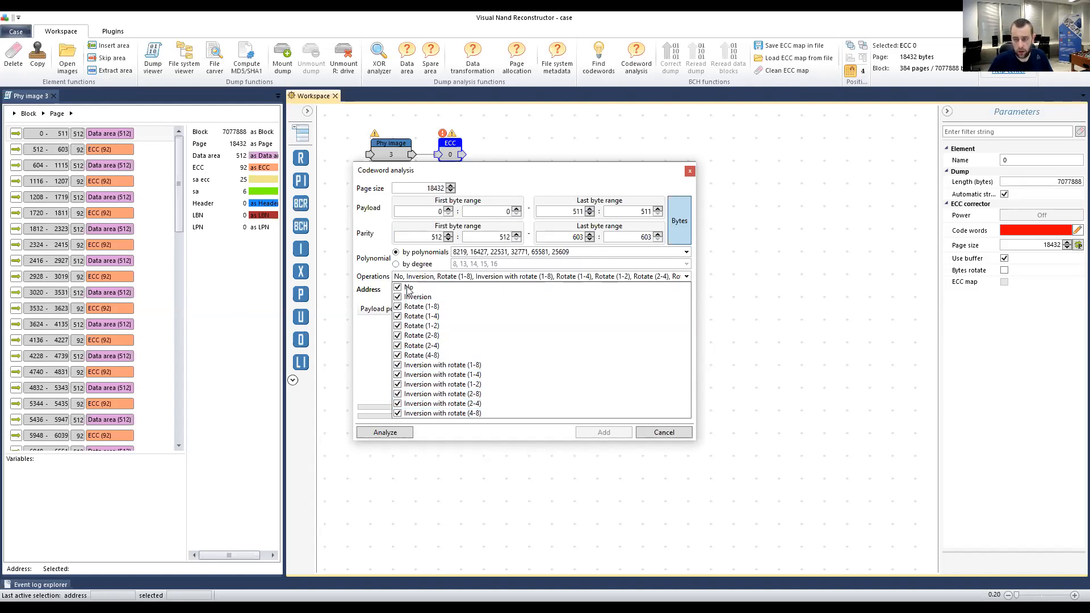
Run the codeword analysis with the added rotate operations and polynomial 25609.
left_click(371, 339)
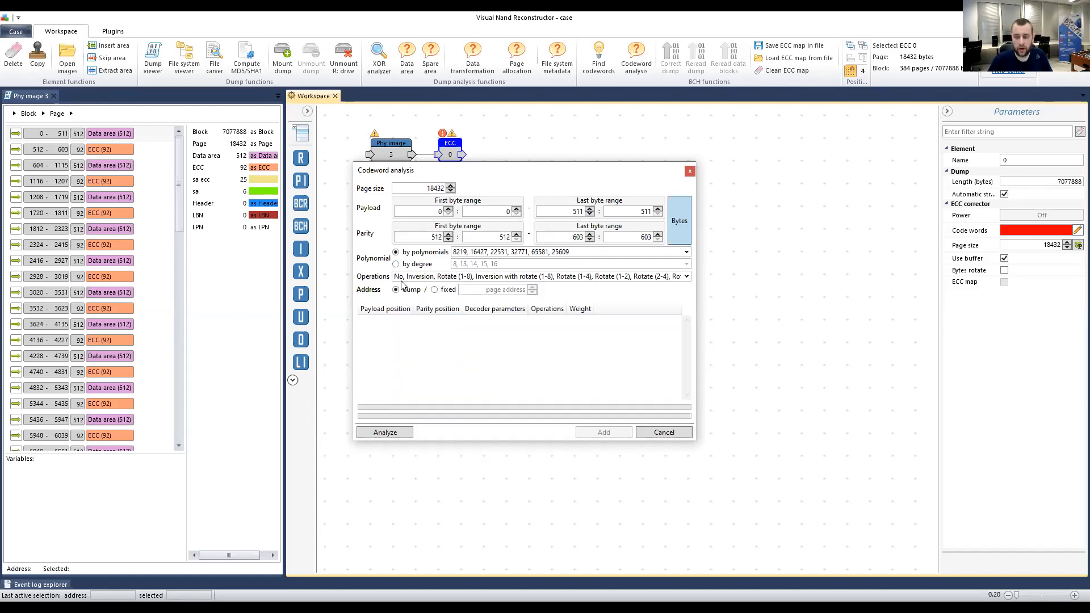
left_click(492, 252)
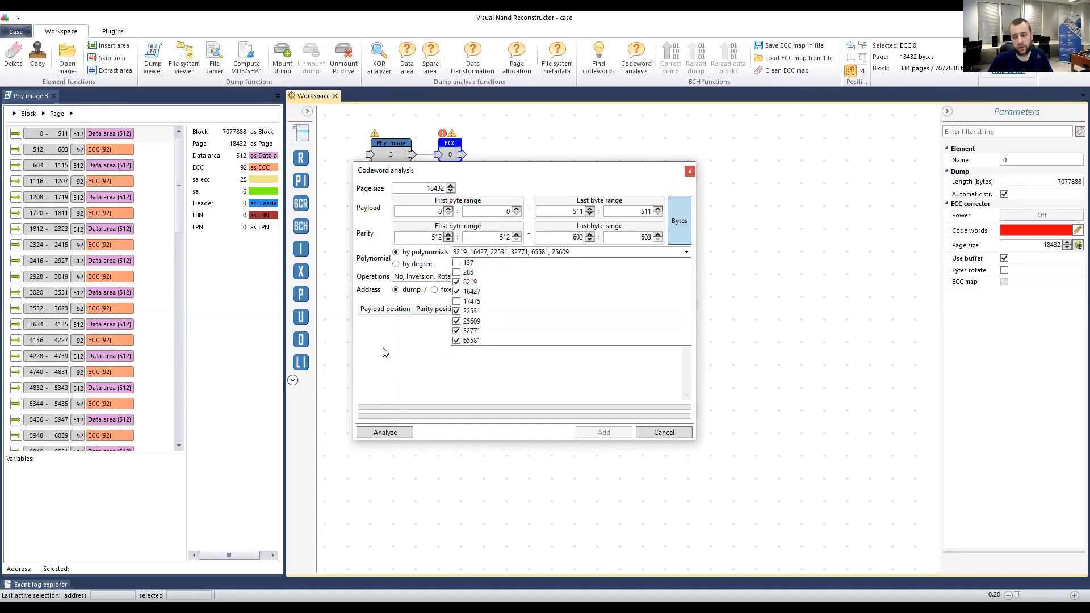
left_click(426, 345)
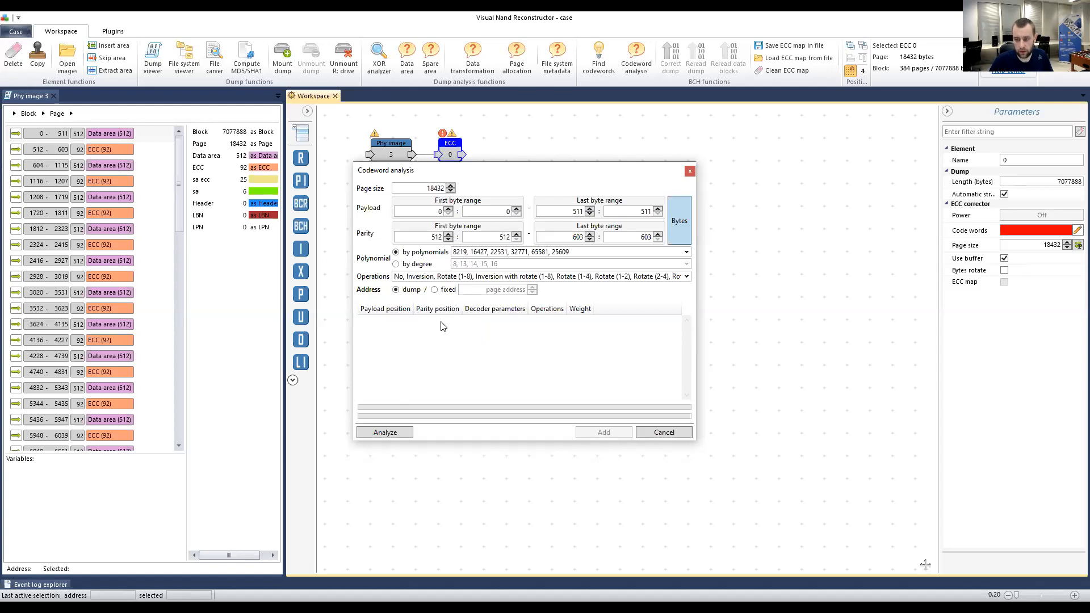
left_click(383, 430)
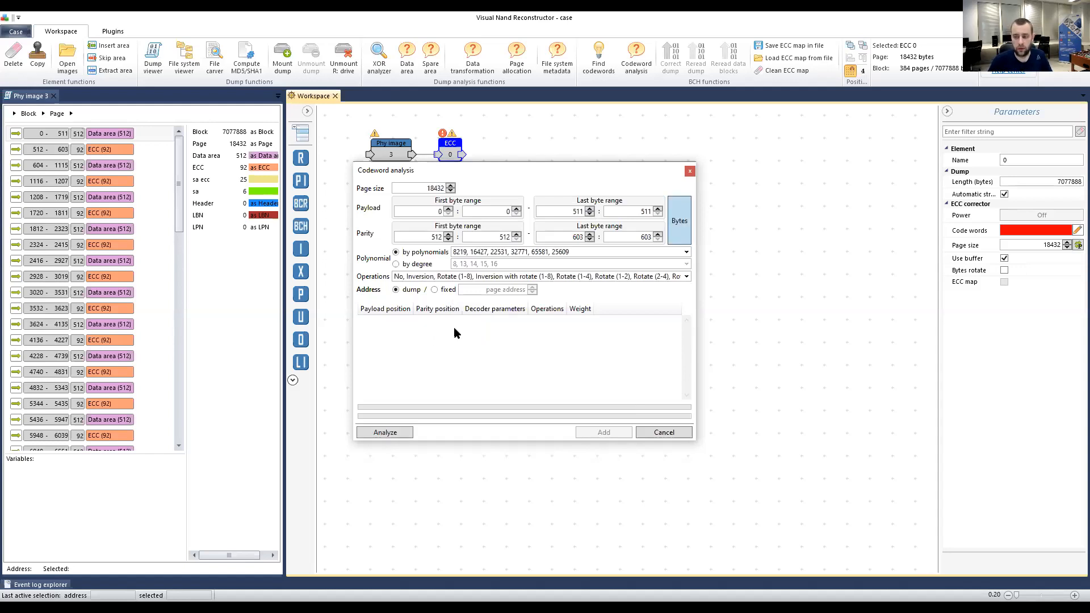
Add polynomial 17475 back to the candidates and rerun the analysis.
left_click(491, 253)
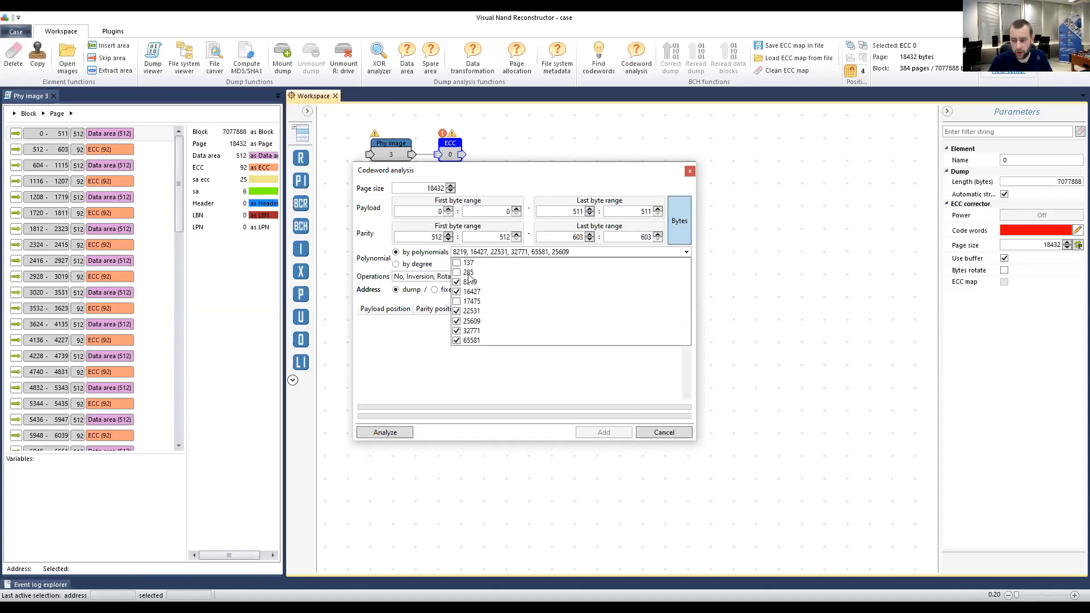
left_click(493, 255)
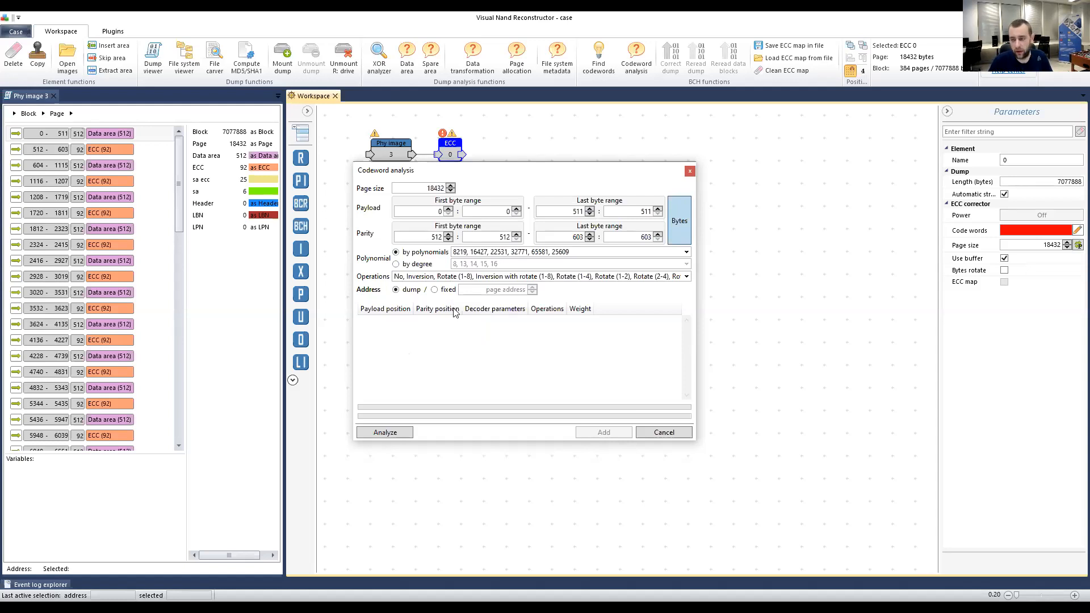
left_click(490, 257)
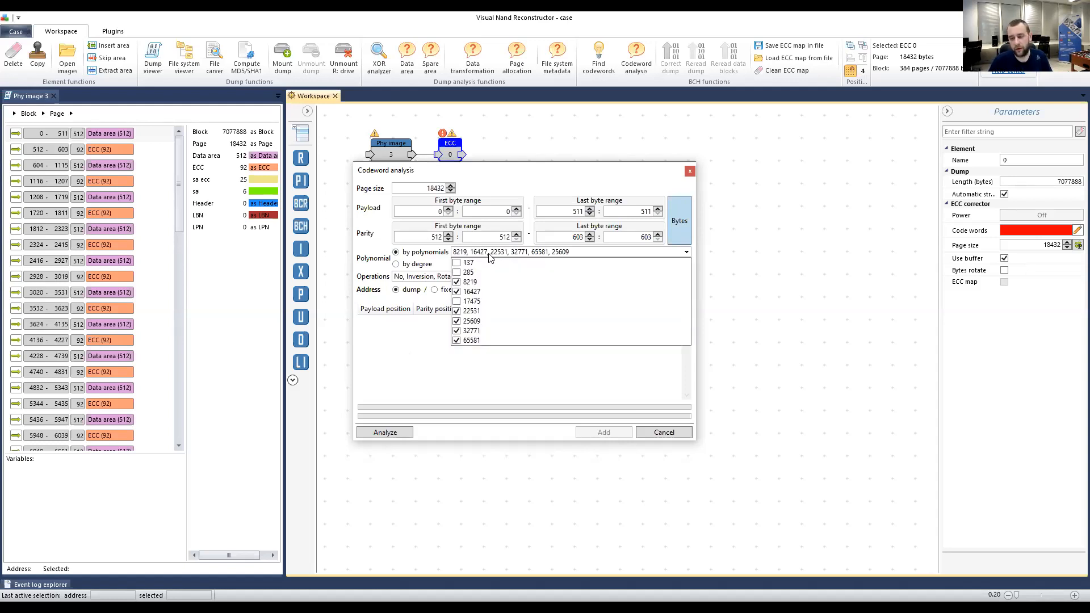
left_click(457, 301)
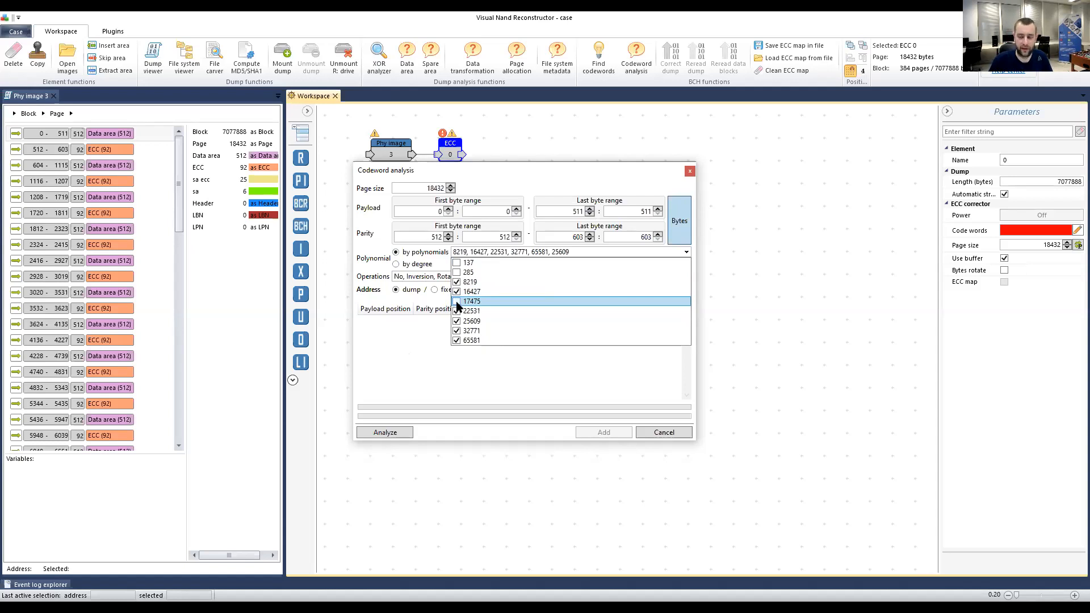
left_click(393, 343)
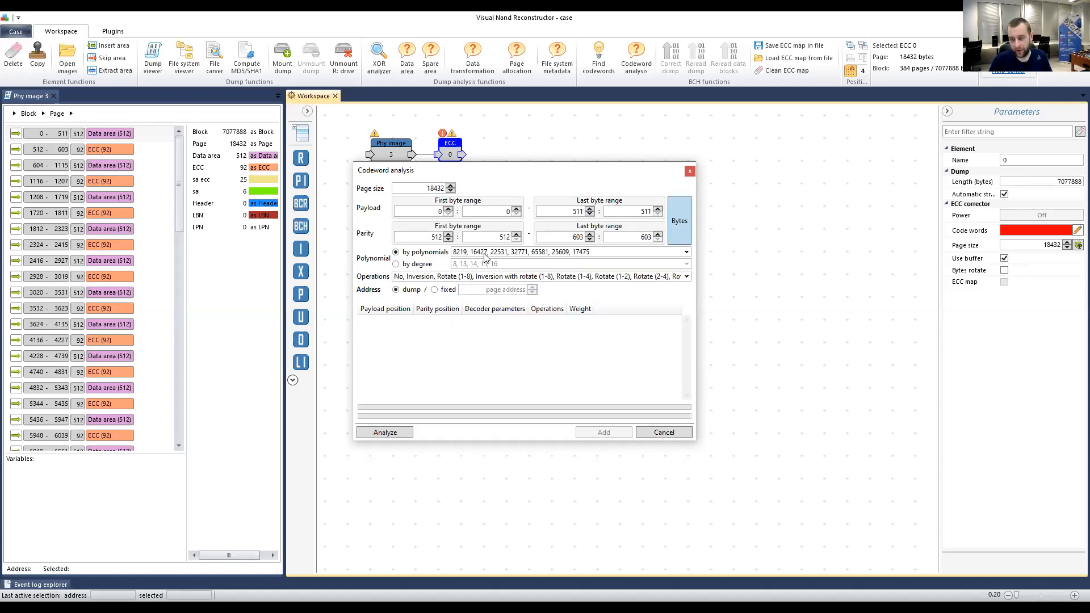
left_click(385, 432)
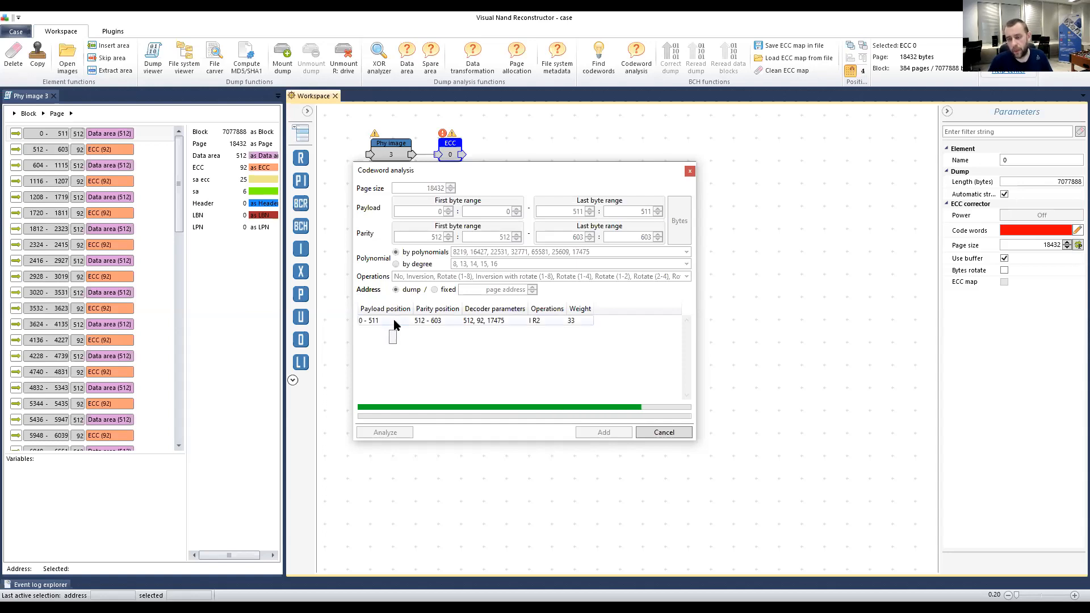
Select the found codeword result 0–511 / 512–603 (512, 92, 17475) and add it.
left_click(578, 323)
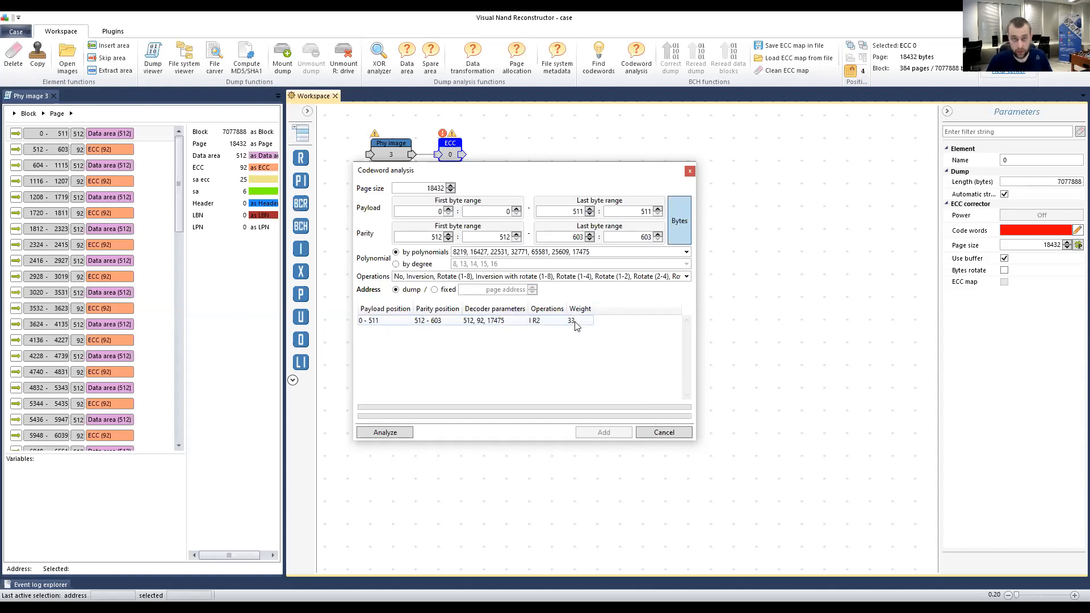
left_click(568, 322)
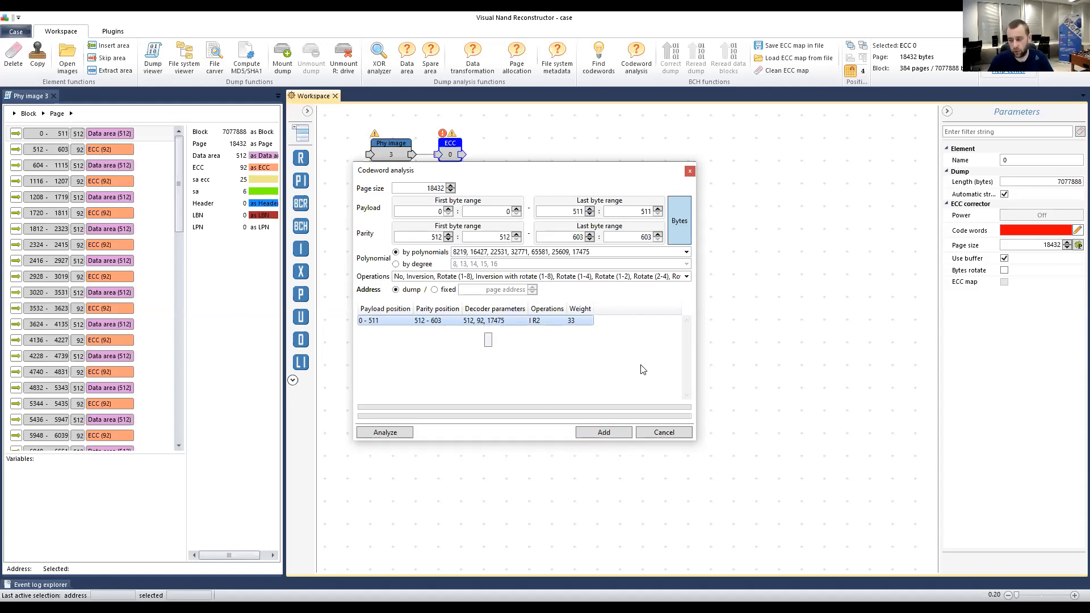
left_click(602, 433)
Confirm adding the codeword to the list and close the Codeword analysis window.
left_click(558, 336)
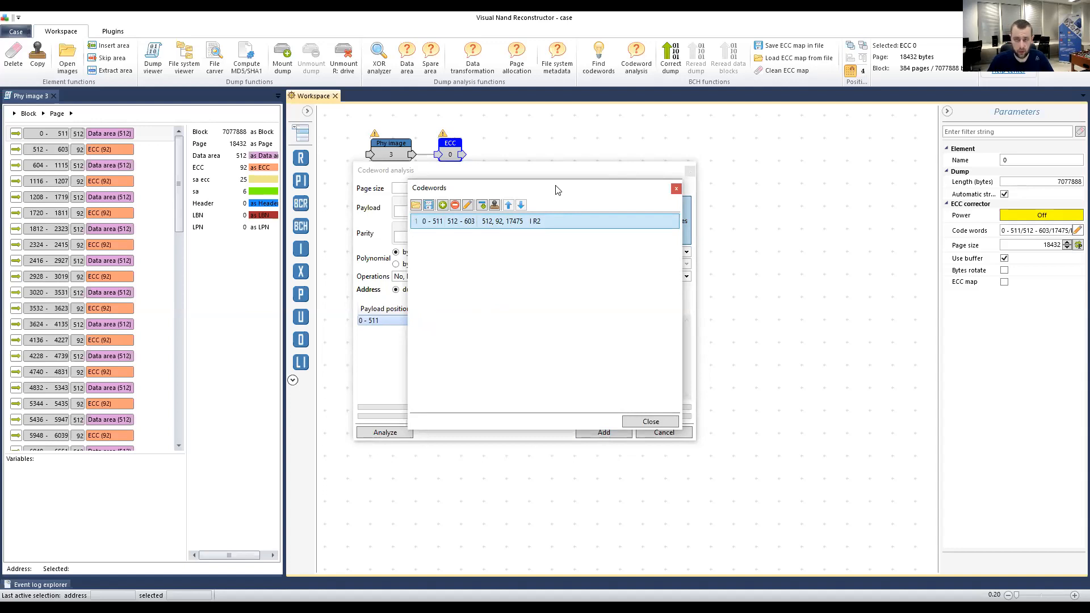
left_click_drag(471, 195, 518, 222)
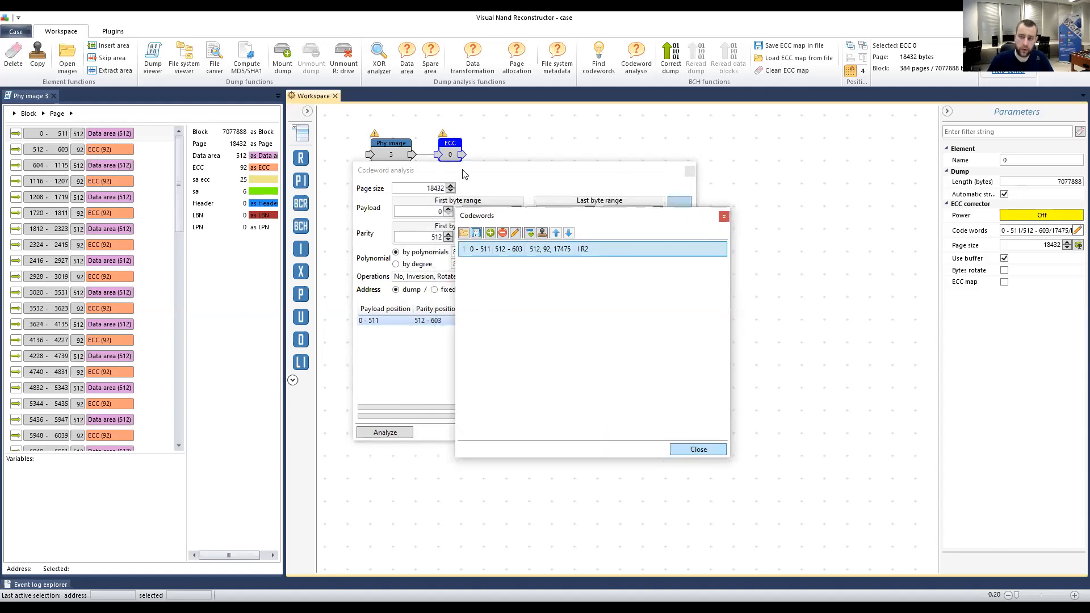
left_click_drag(448, 173, 477, 199)
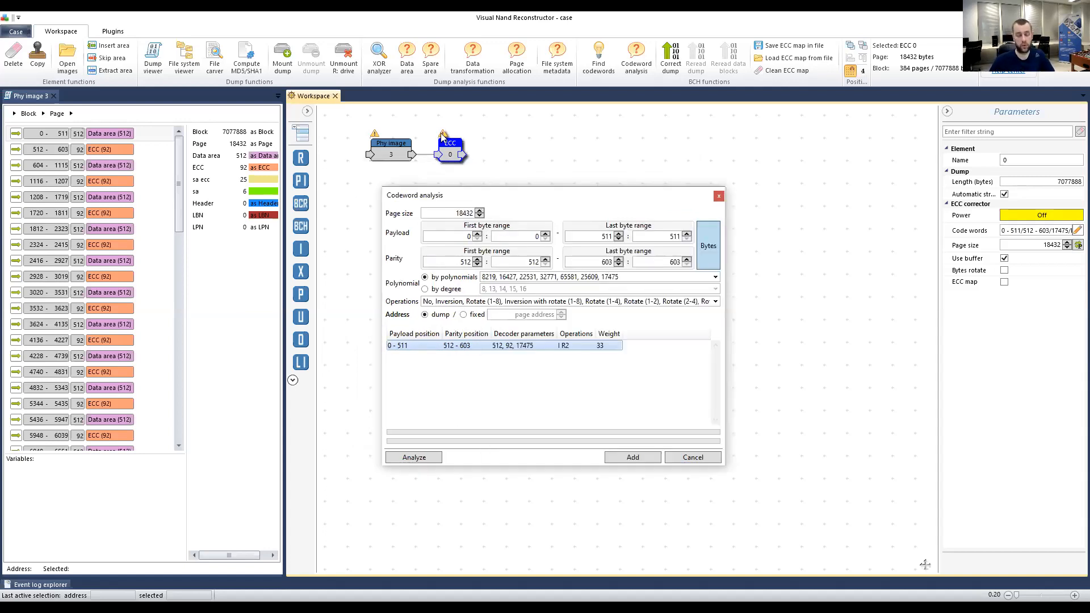
mouse_move(443, 134)
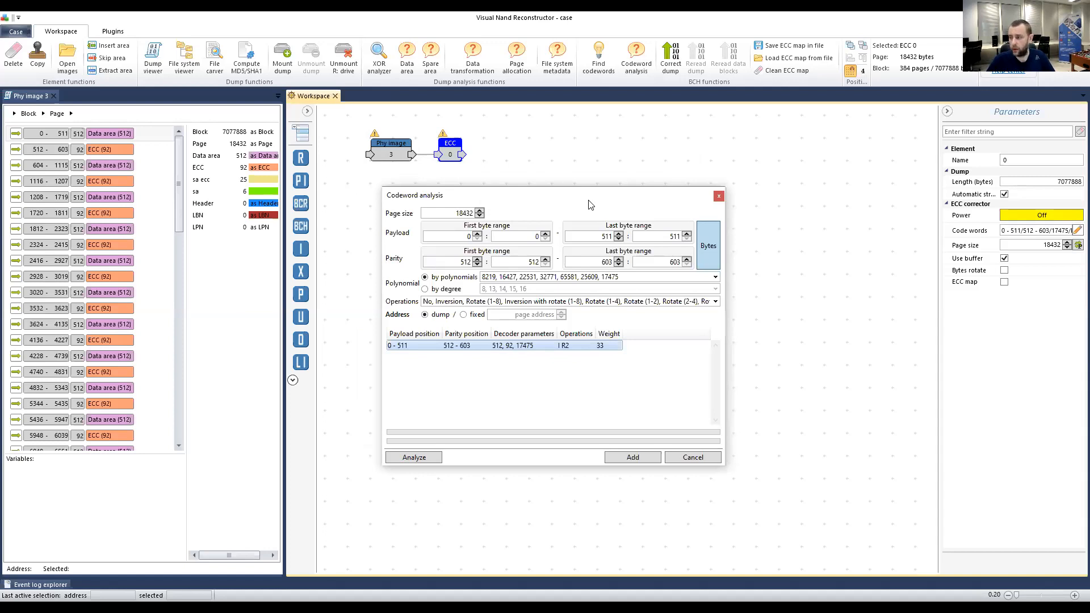
left_click(719, 196)
Check that the corrector's Code words list reads 0–511 / 512–603 / 17475, then enable ECC map.
left_click(1075, 232)
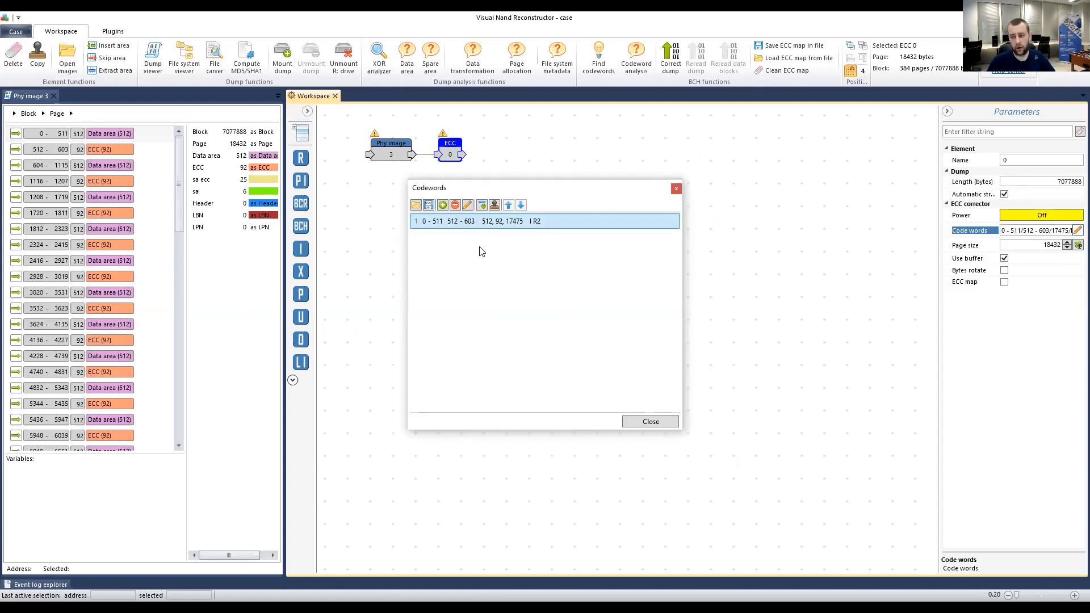
left_click(676, 188)
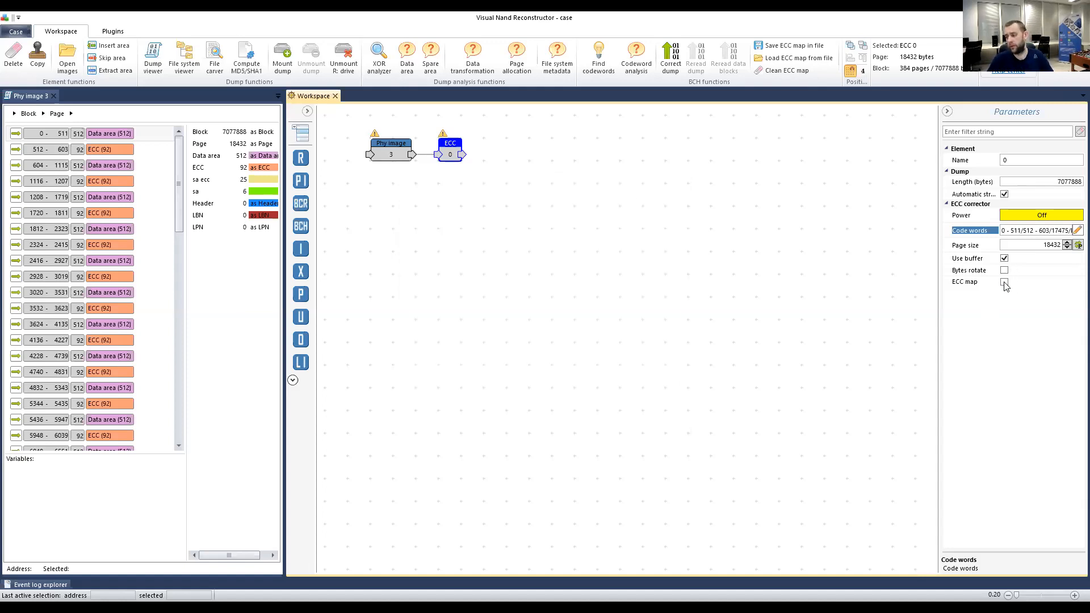
left_click(1004, 282)
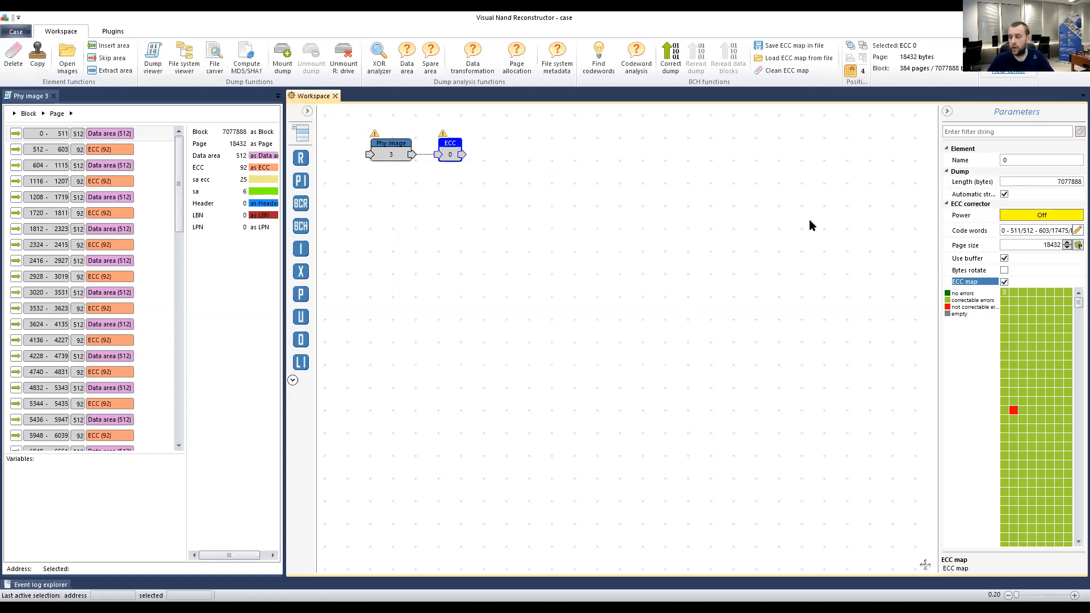
Widen the Parameters panel to inspect the ECC map's one uncorrectable block, then close the Phy image 3 tab.
left_click_drag(938, 322, 928, 325)
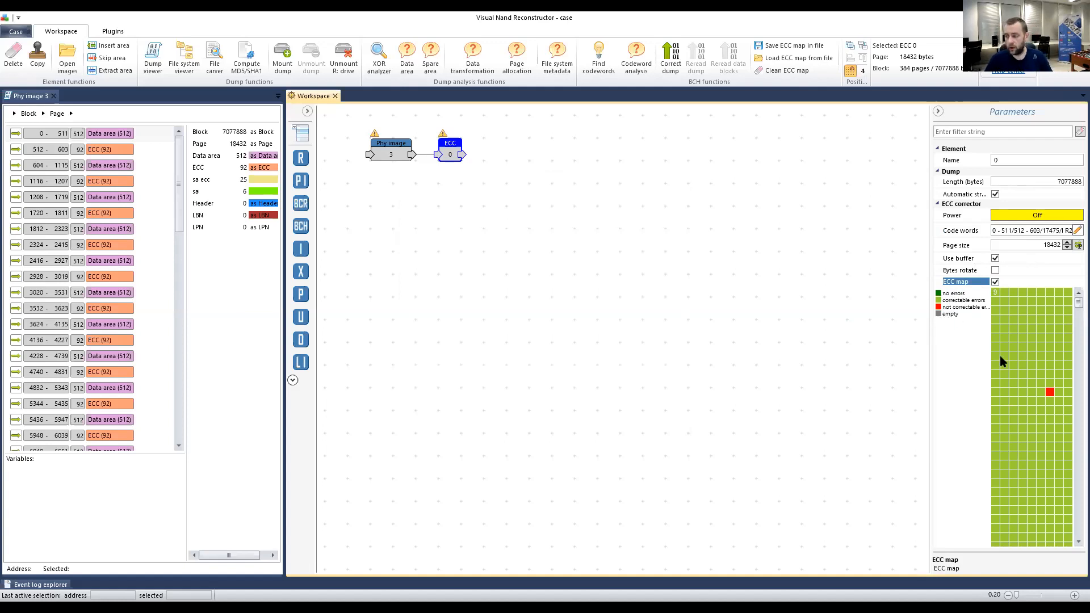
mouse_move(1049, 388)
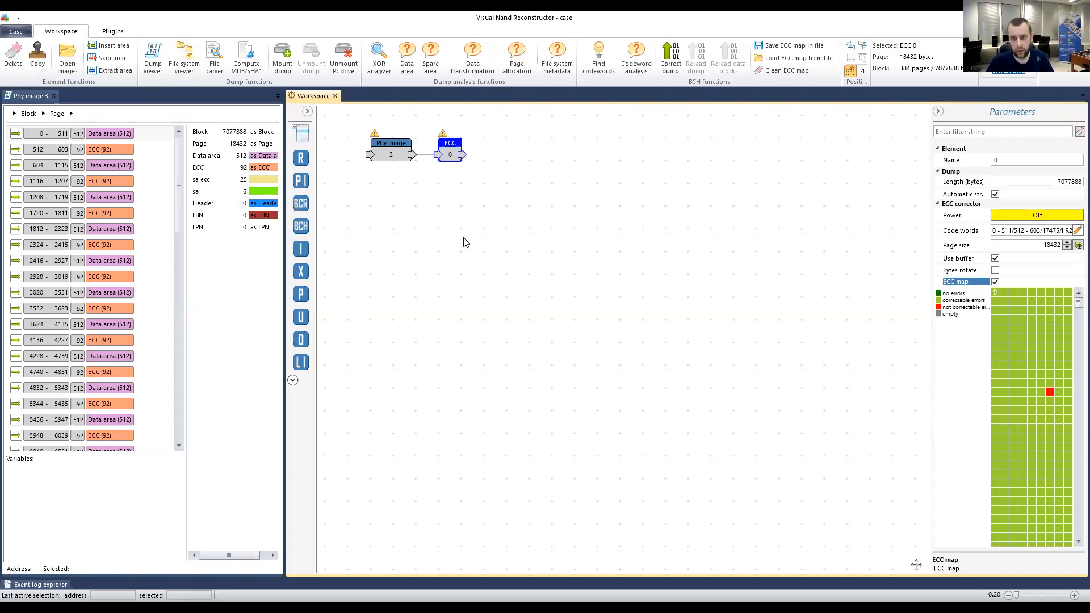
left_click(396, 227)
left_click(448, 150)
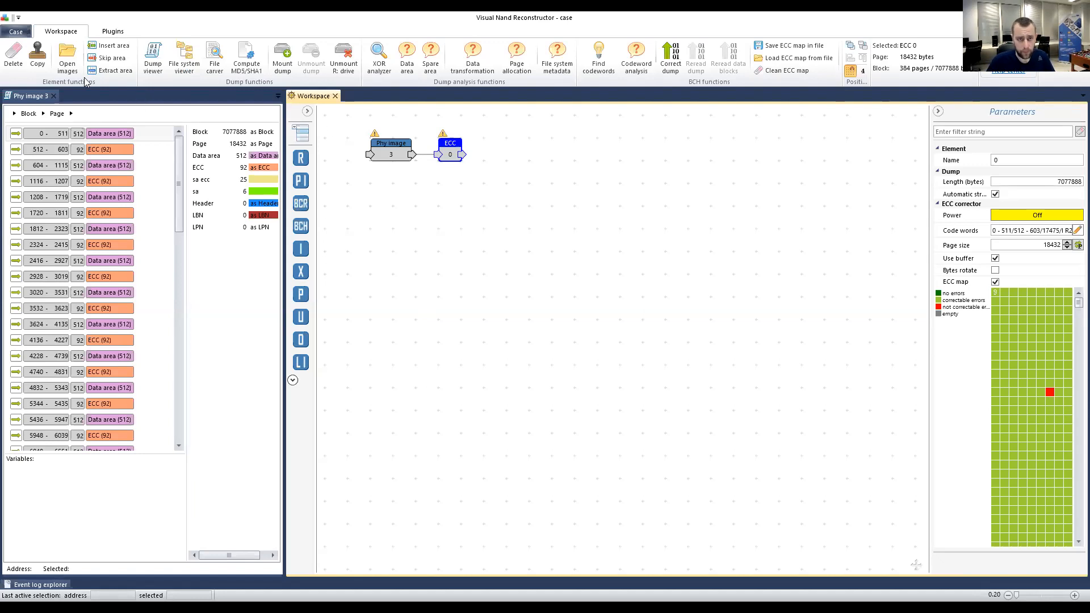
left_click(54, 96)
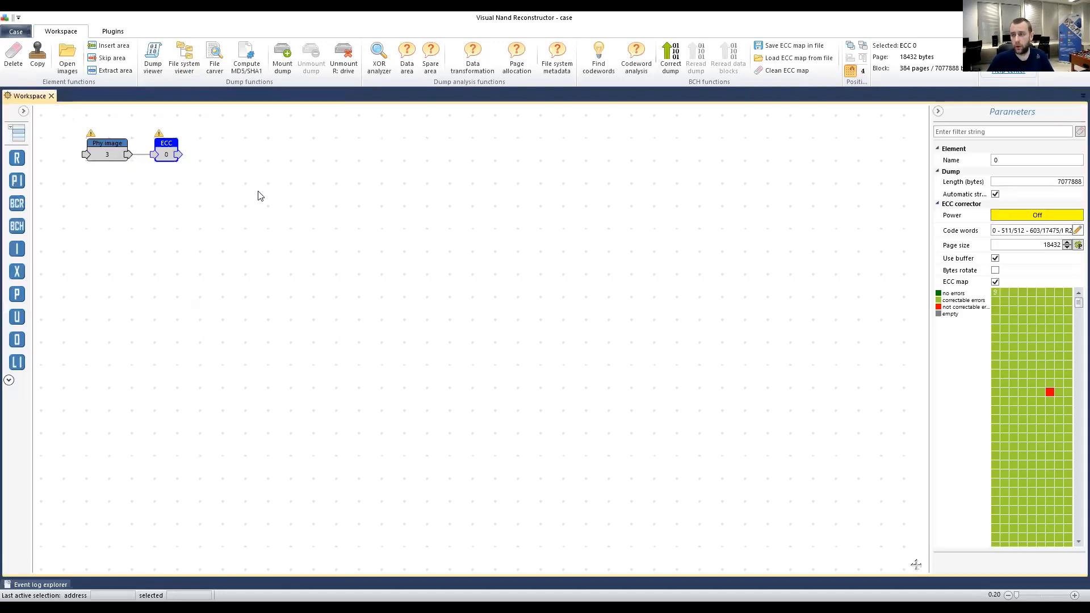
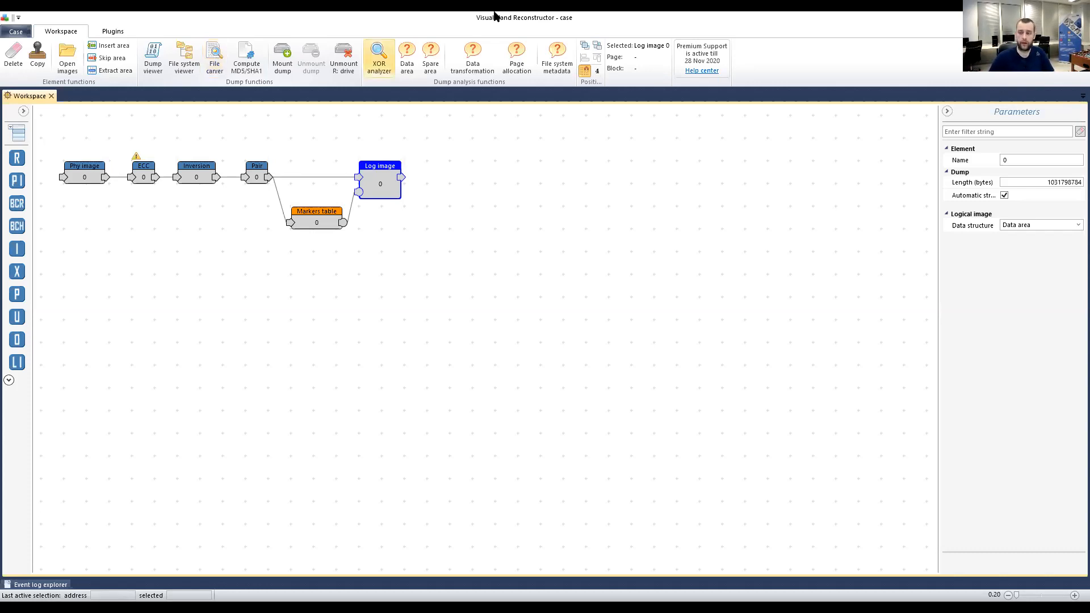
Open a file carver on Log image 0 and start searching the dump for files.
left_click(215, 61)
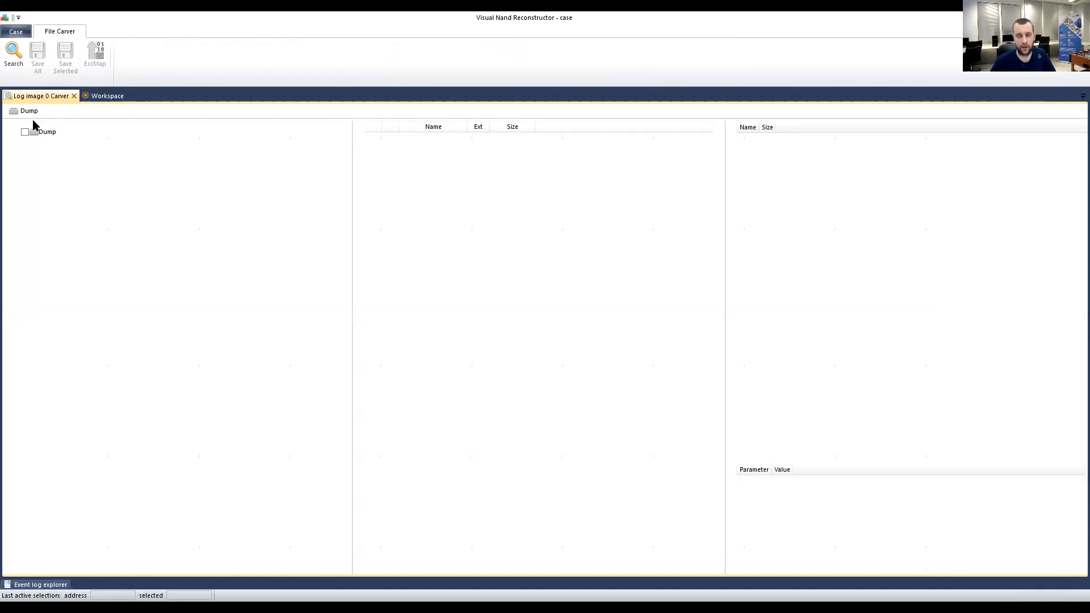
left_click(7, 55)
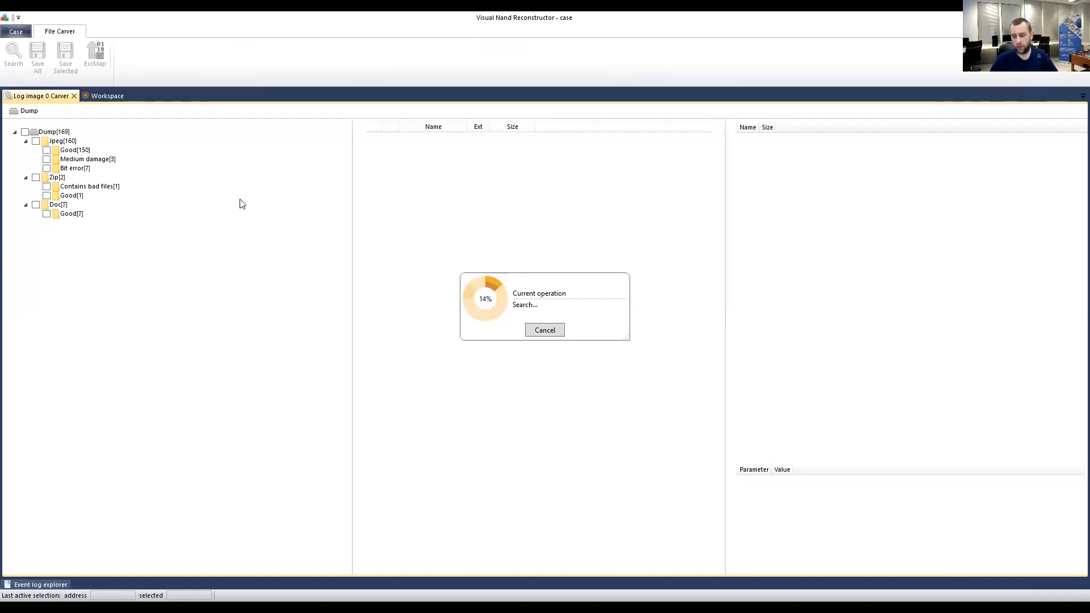
Cancel the running carve search and list the 151 good JPEG files.
left_click(545, 331)
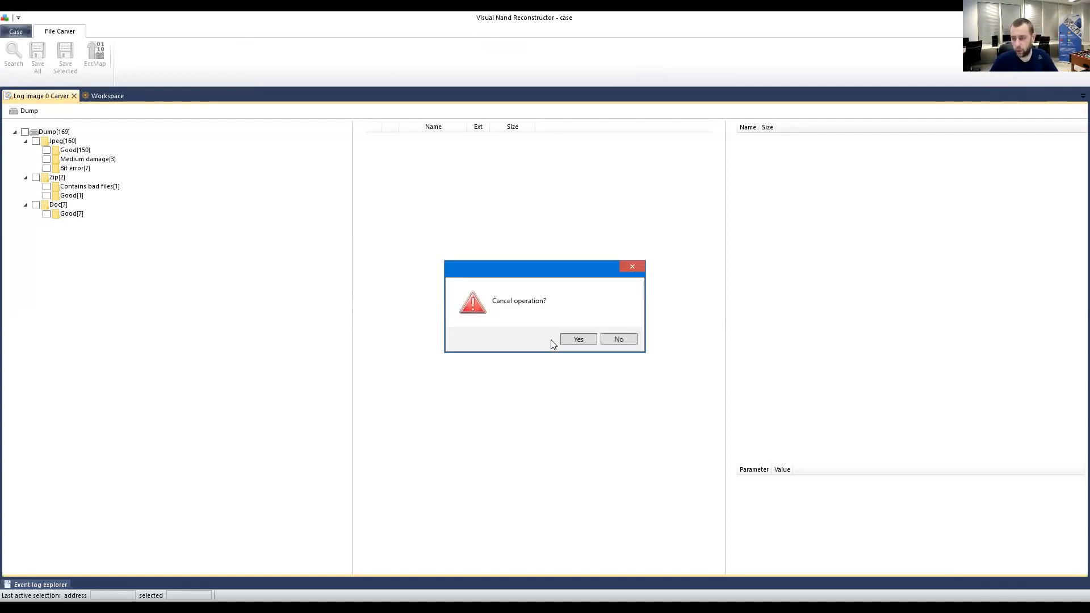
left_click(583, 339)
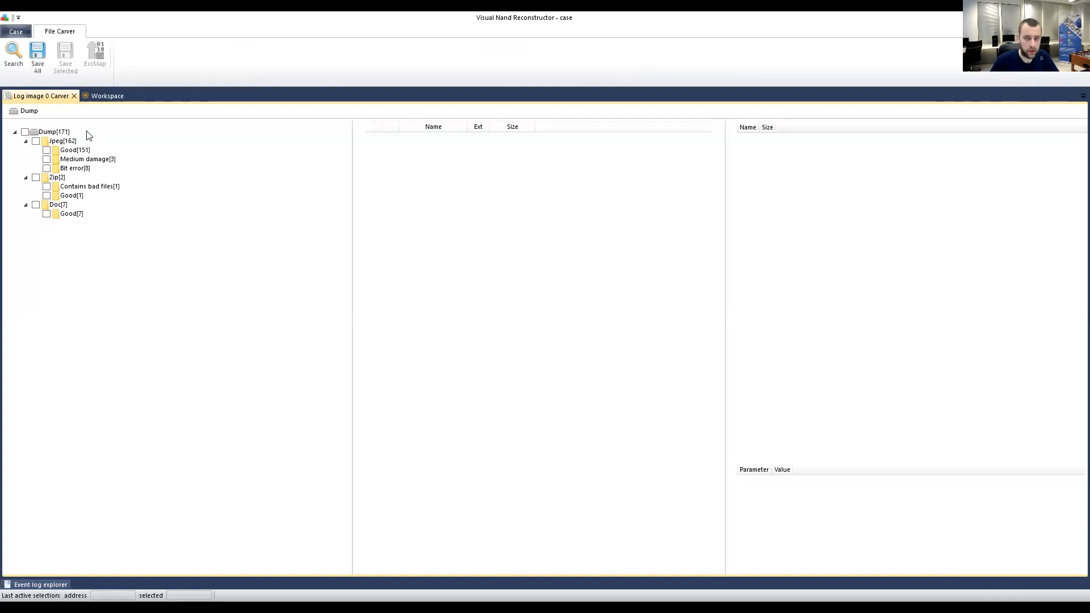
left_click(69, 141)
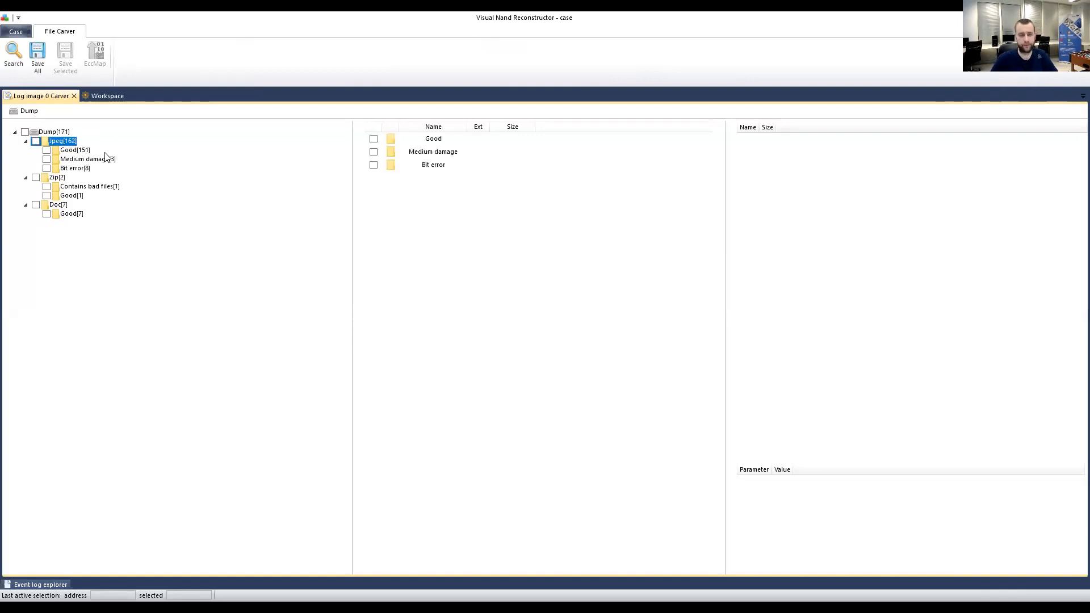
left_click(100, 96)
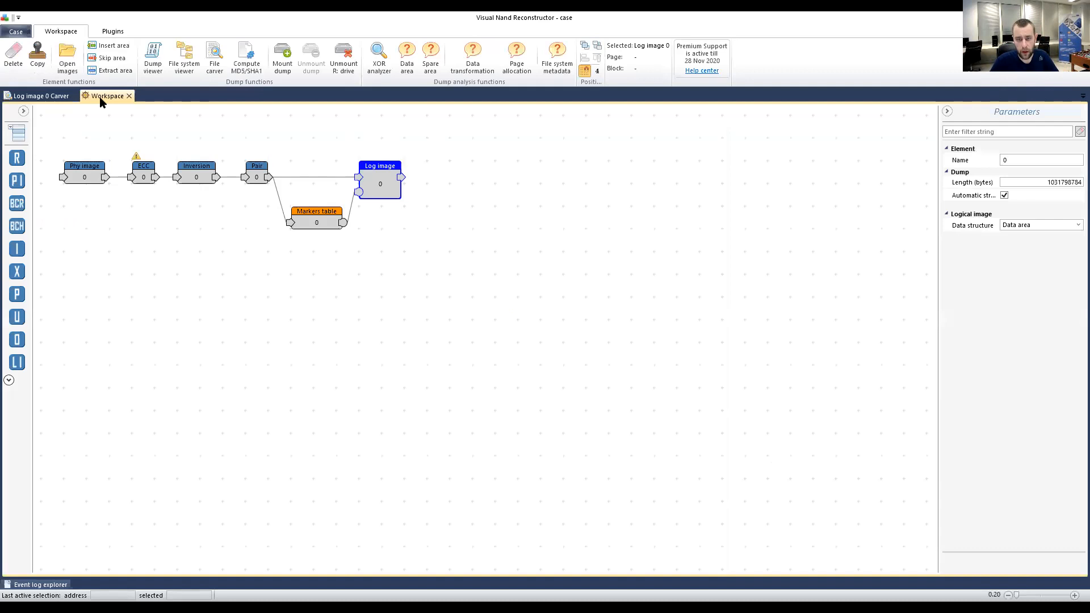
left_click(42, 94)
left_click(73, 151)
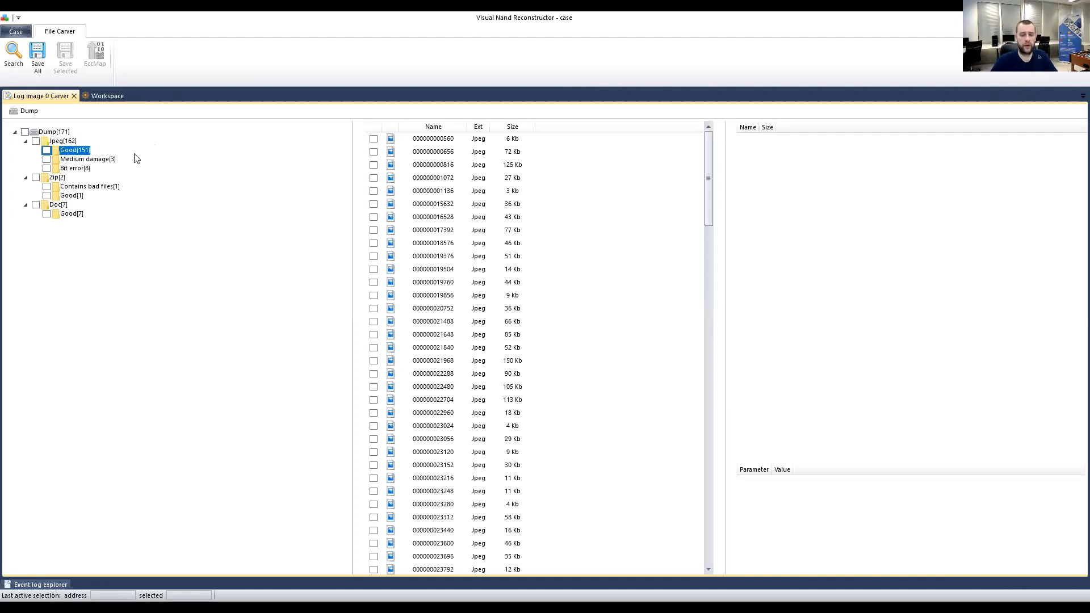
left_click(449, 153)
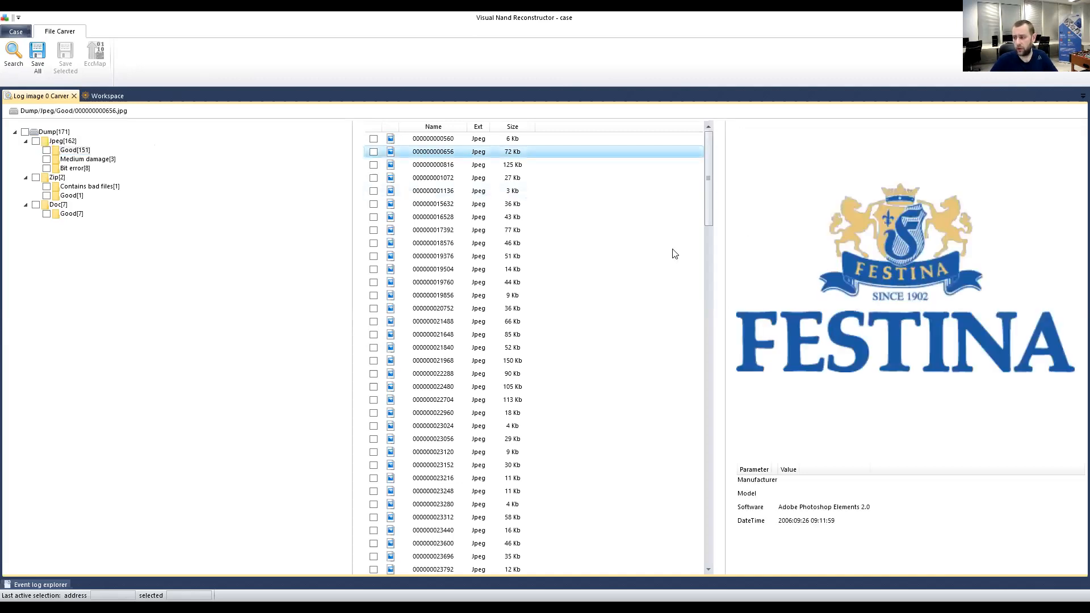
left_click(439, 220)
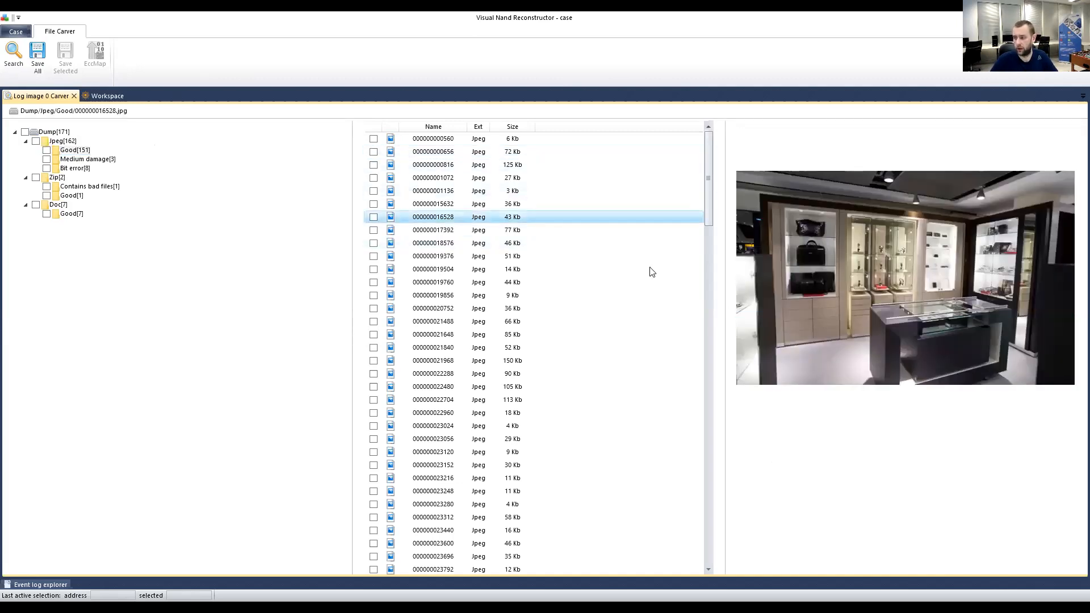
left_click(427, 246)
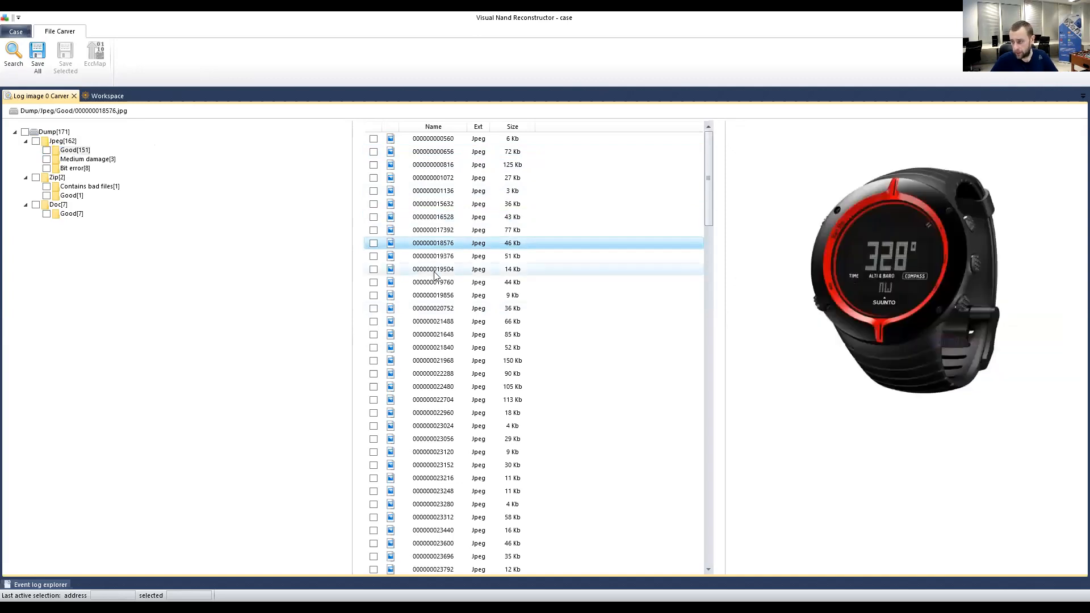
left_click(434, 270)
left_click(520, 127)
left_click(447, 140)
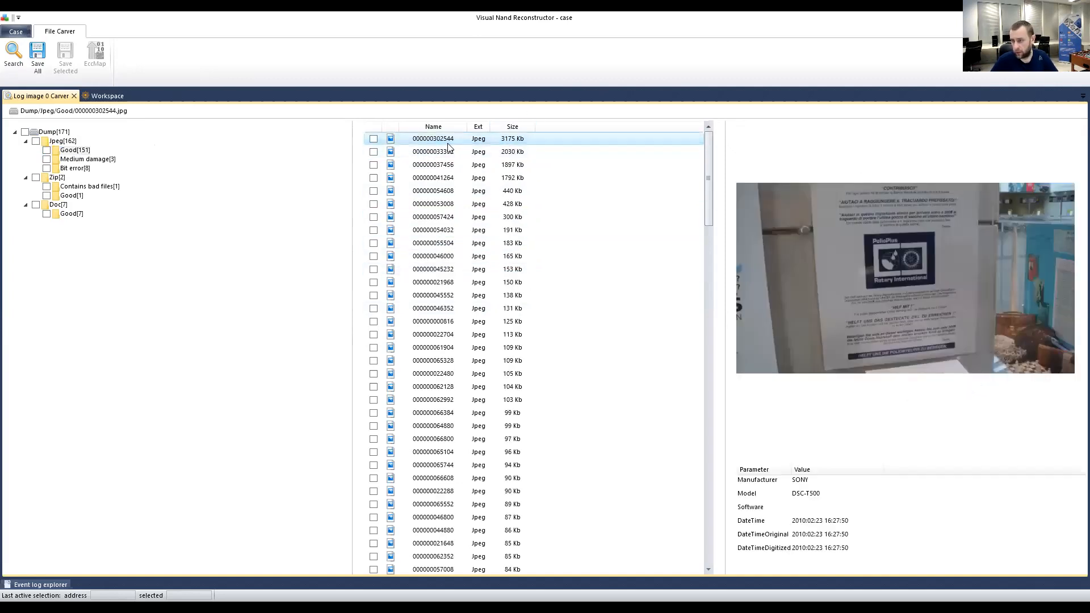
left_click(463, 153)
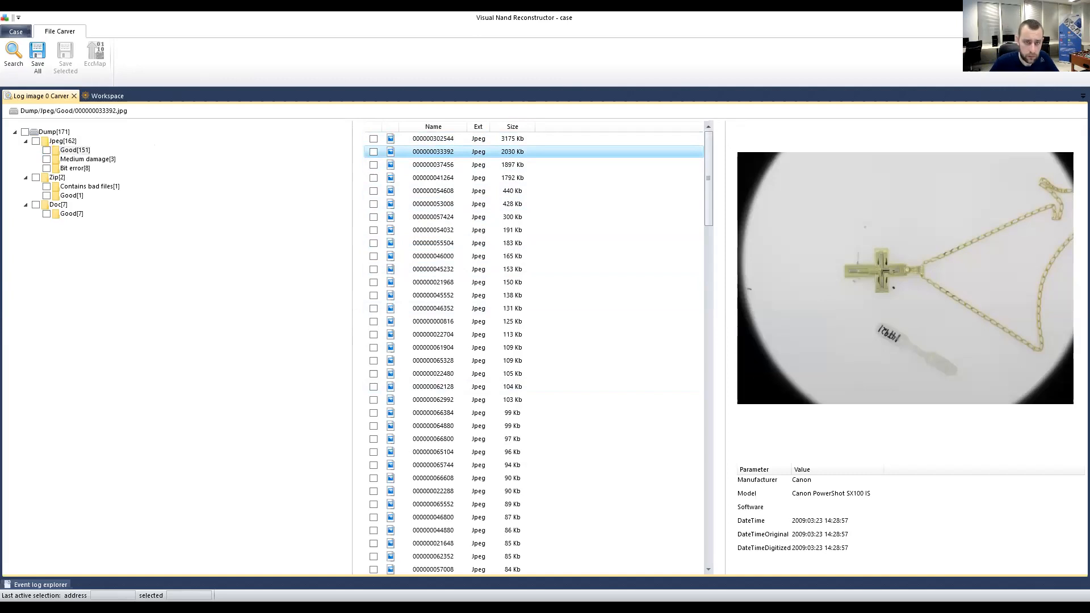
left_click(70, 151)
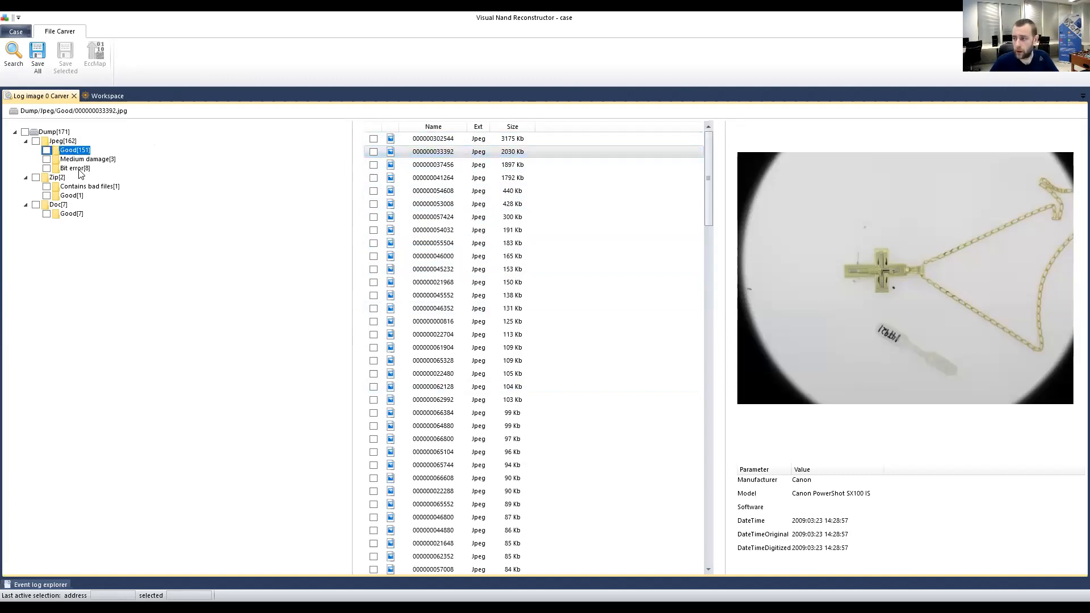
left_click(85, 160)
left_click(422, 139)
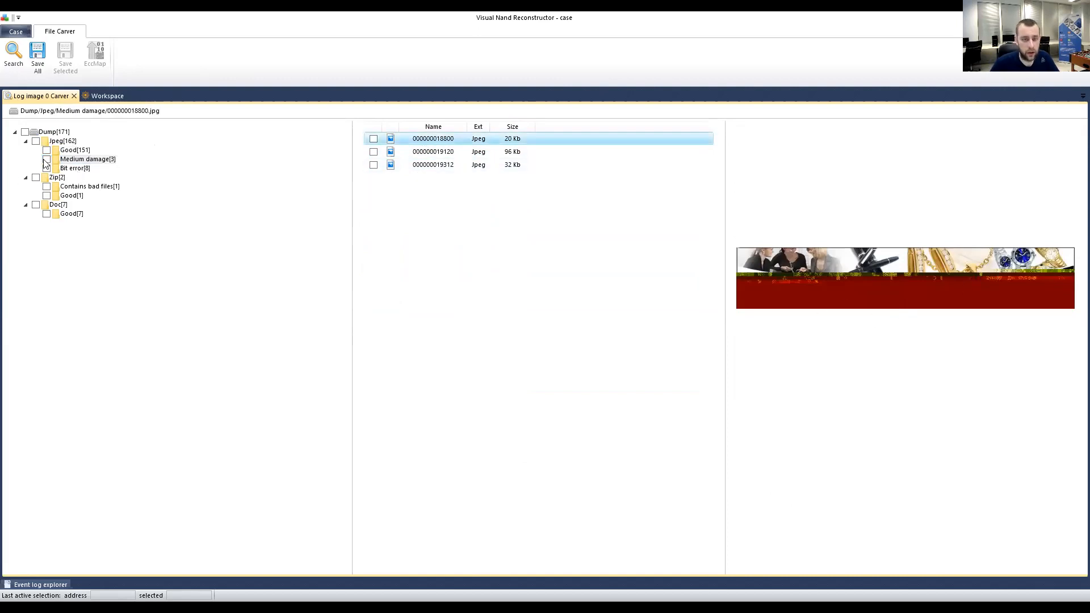
left_click(70, 169)
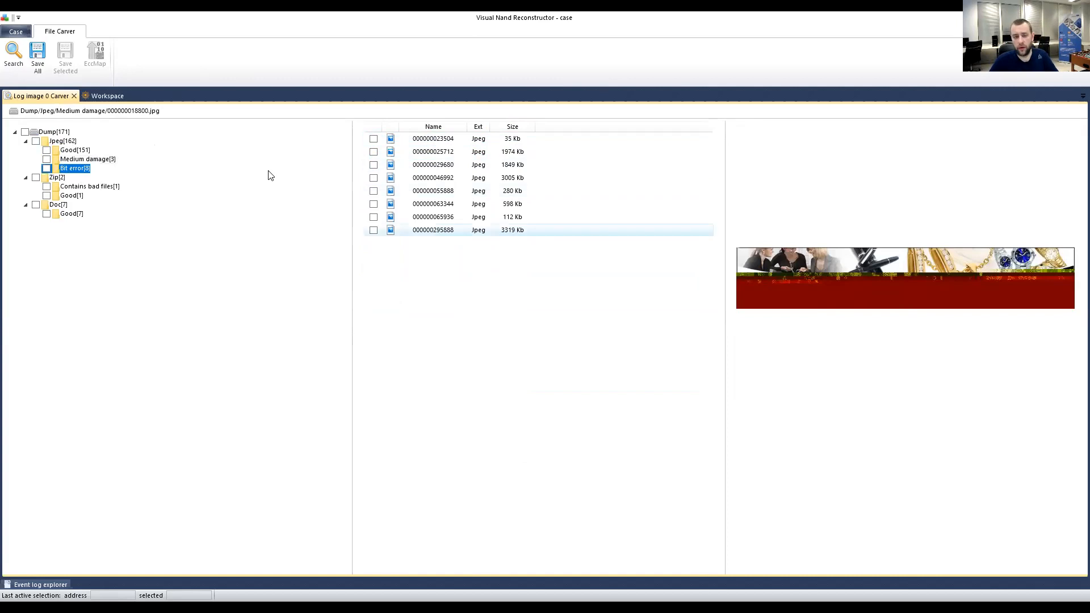
left_click(432, 139)
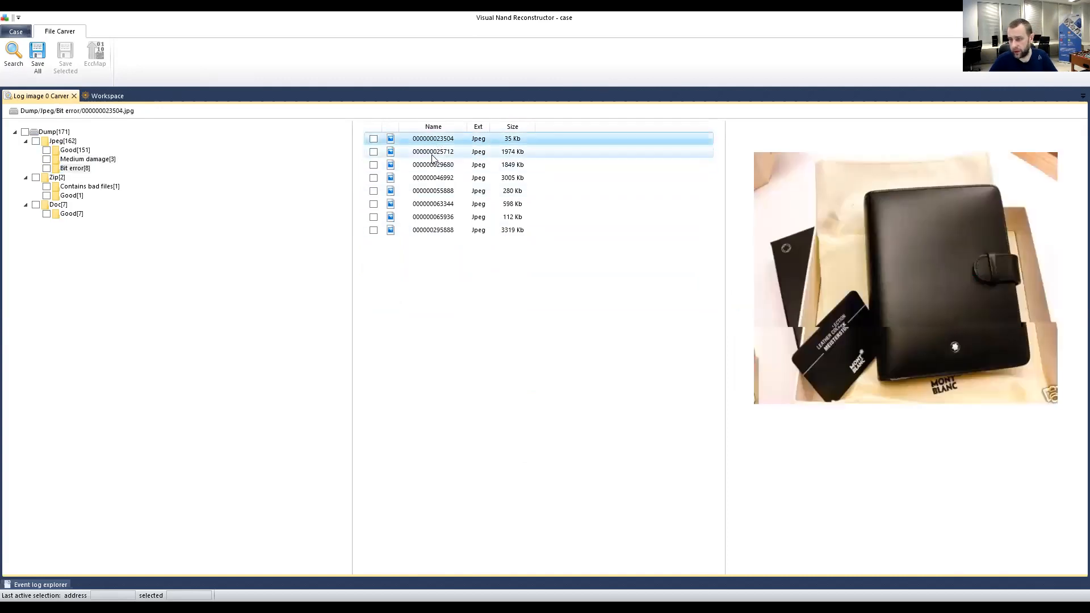
left_click(433, 152)
left_click(437, 142)
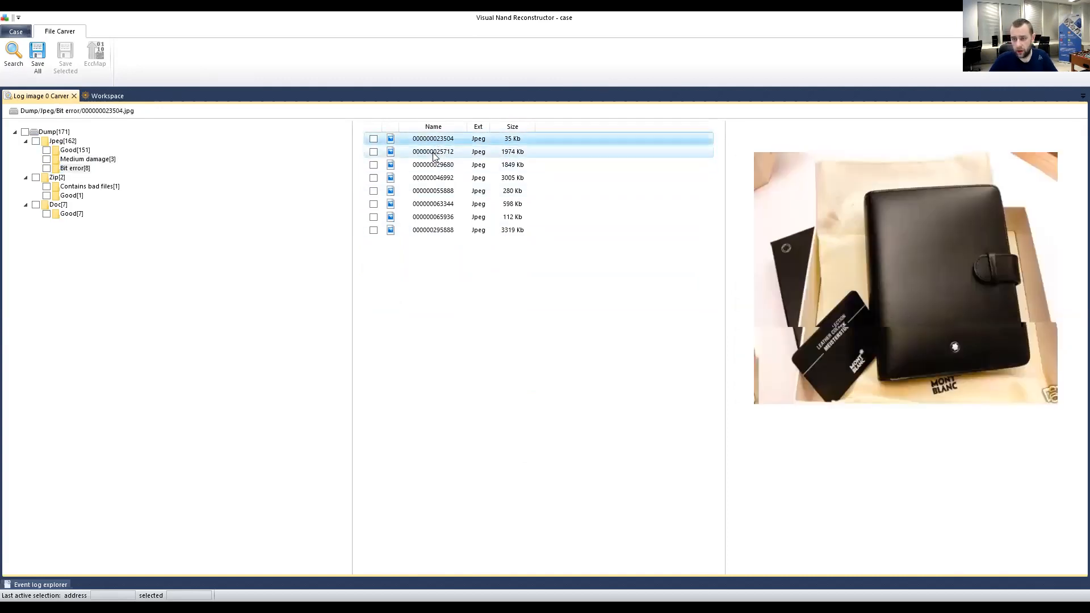
left_click(435, 152)
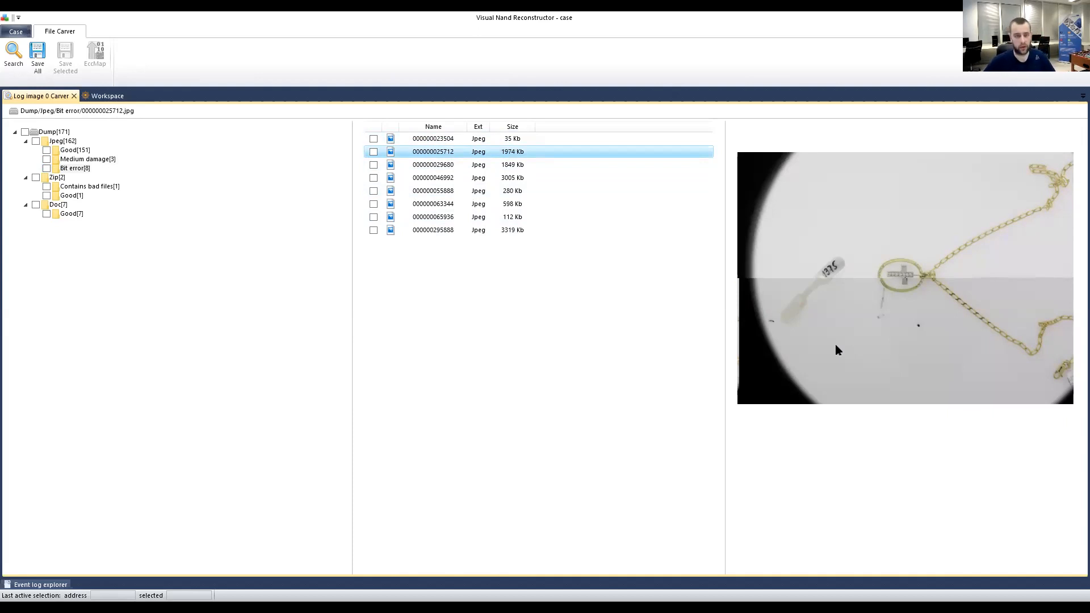
left_click(444, 140)
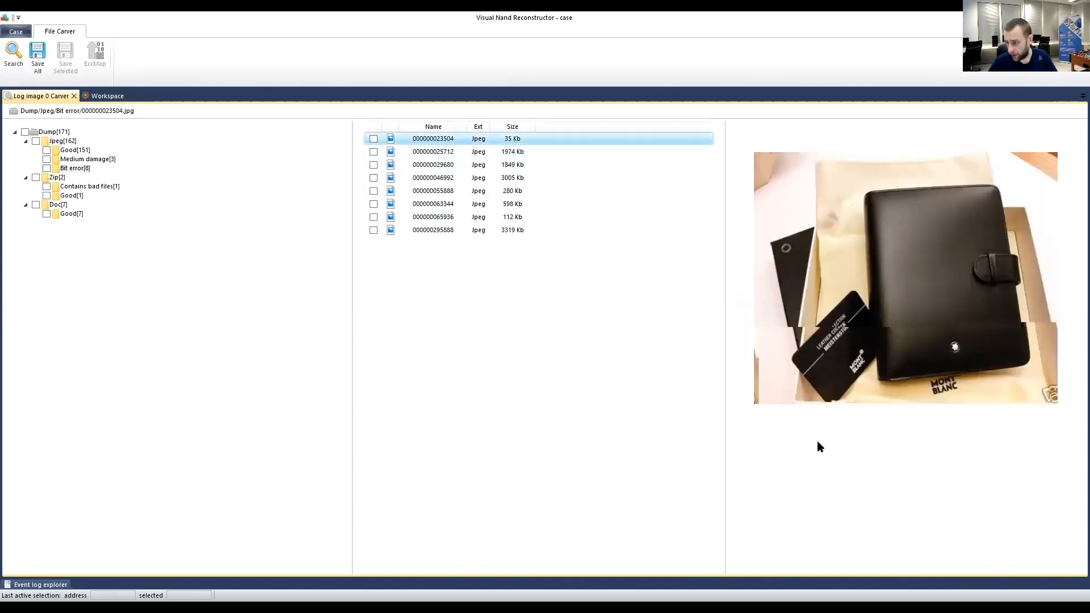
left_click(75, 150)
left_click(575, 289)
left_click(781, 496)
left_click(757, 482)
left_click(766, 508)
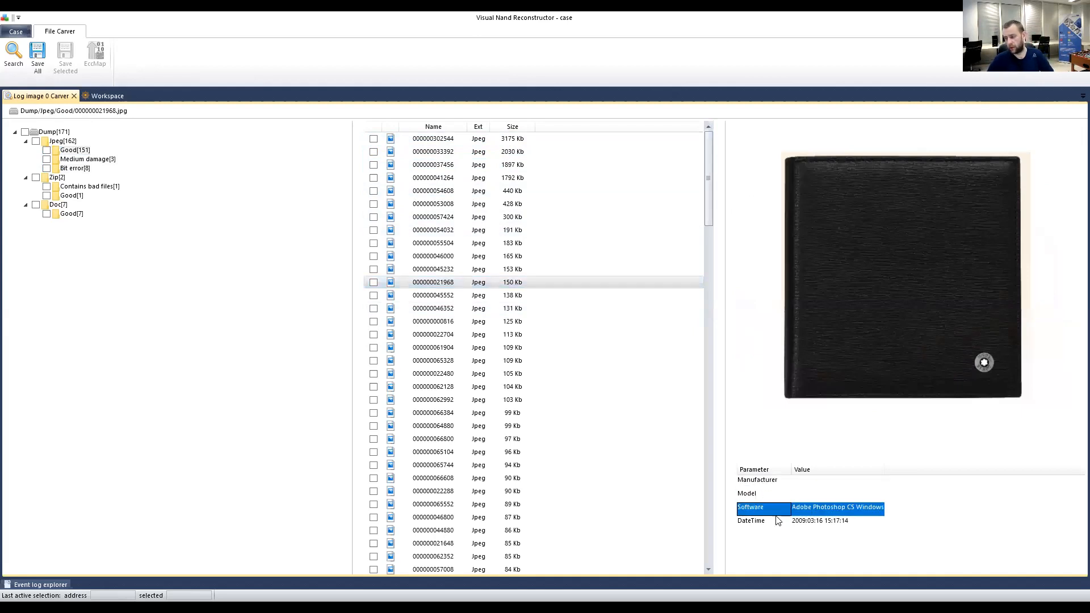
left_click(796, 521)
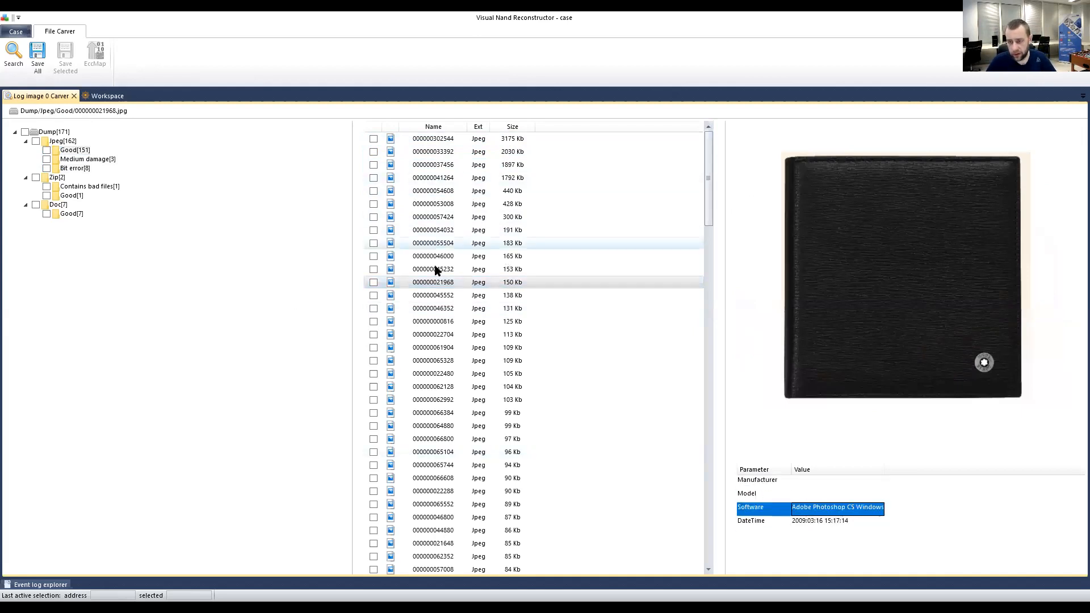
left_click(437, 269)
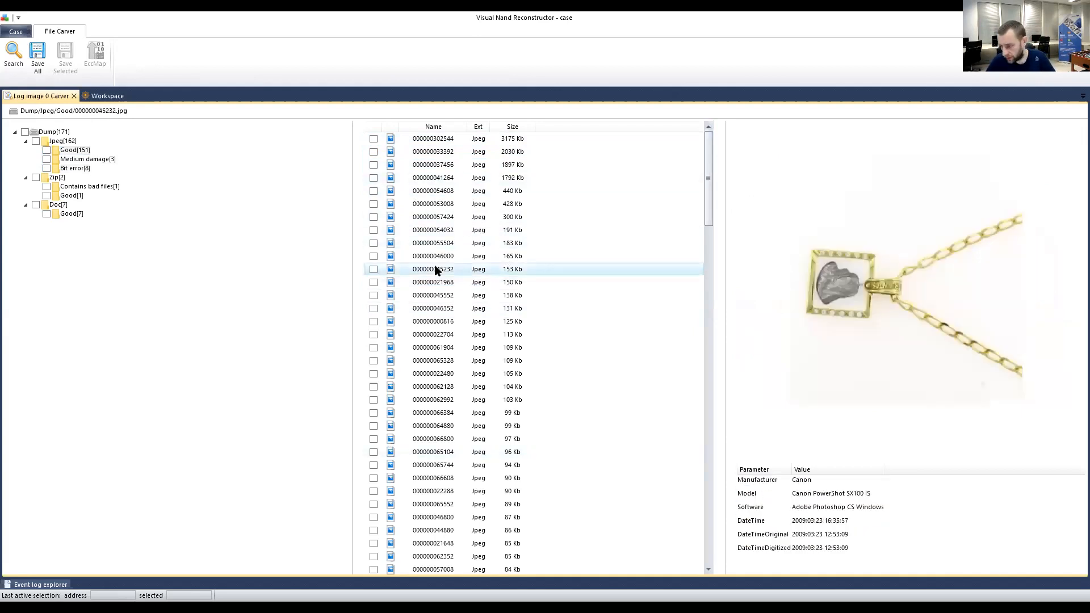
left_click(431, 230)
key("Up")
key("Up")
key("Up")
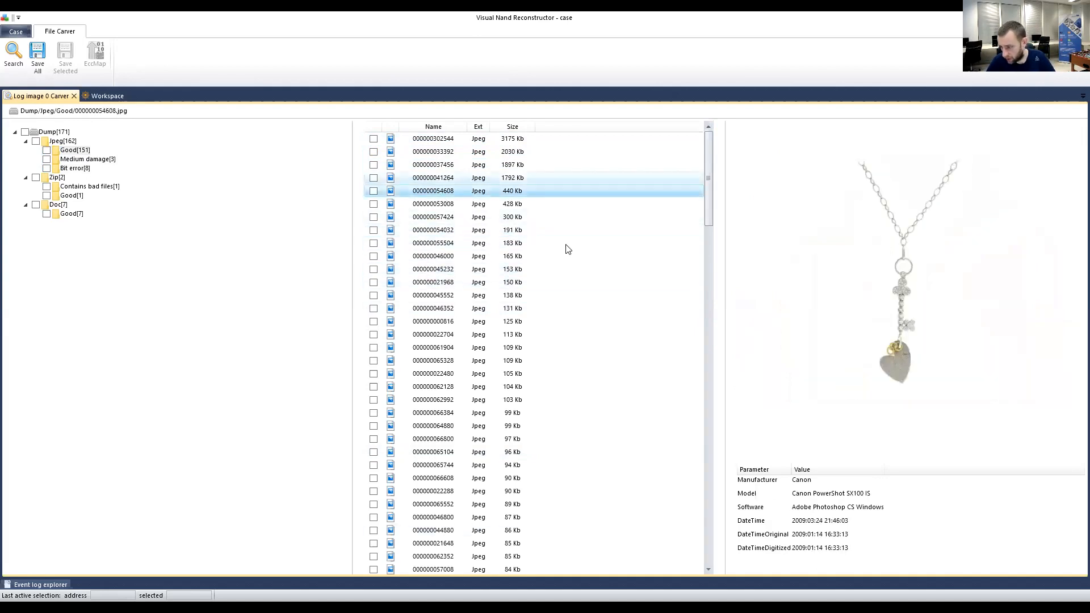
key("Up")
left_click(826, 495)
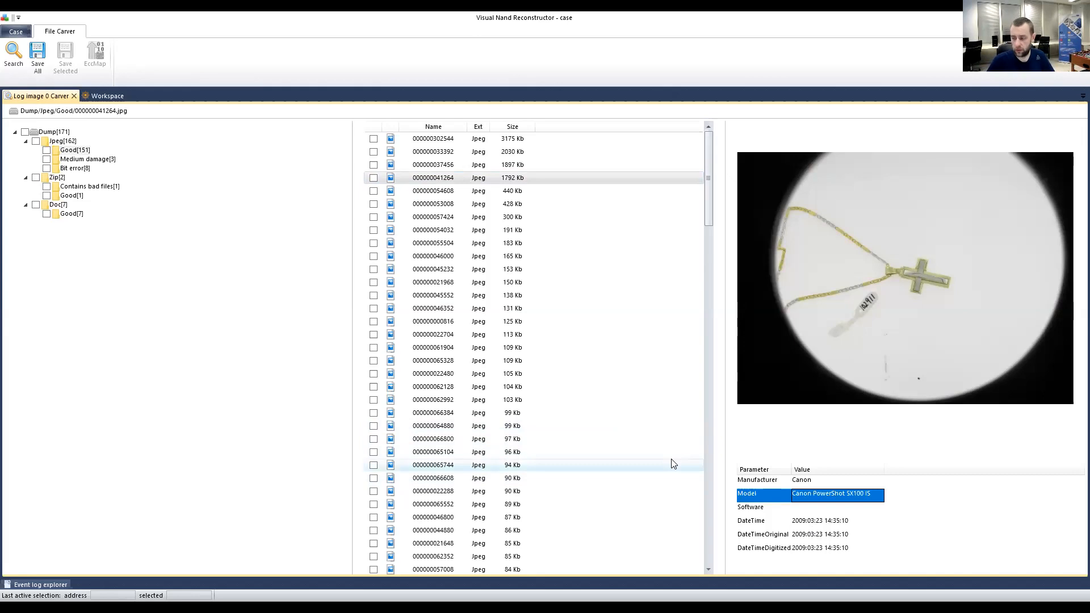
left_click(463, 217)
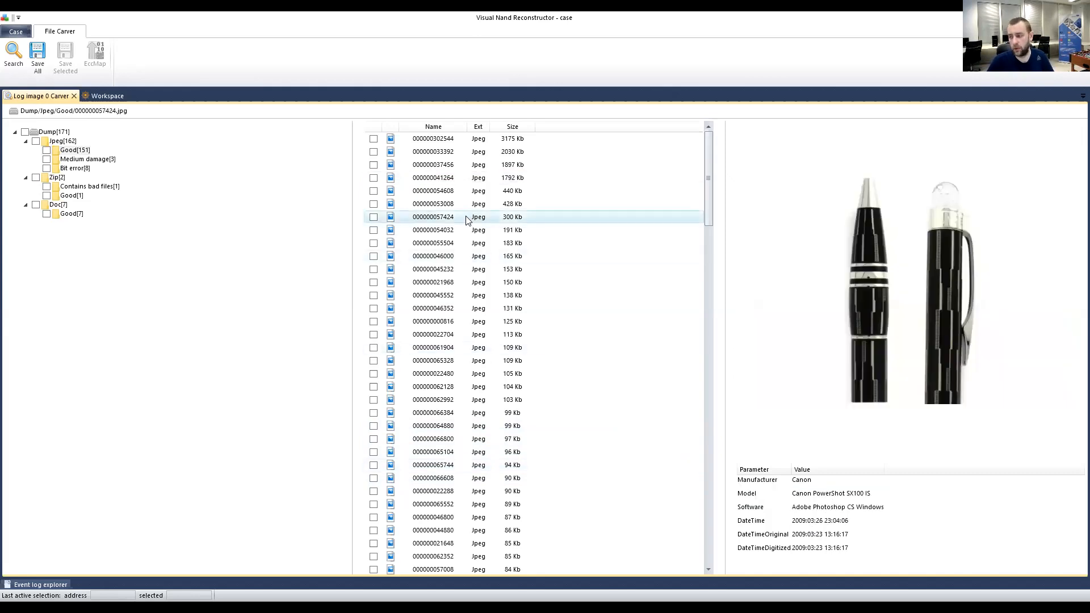
left_click(438, 176)
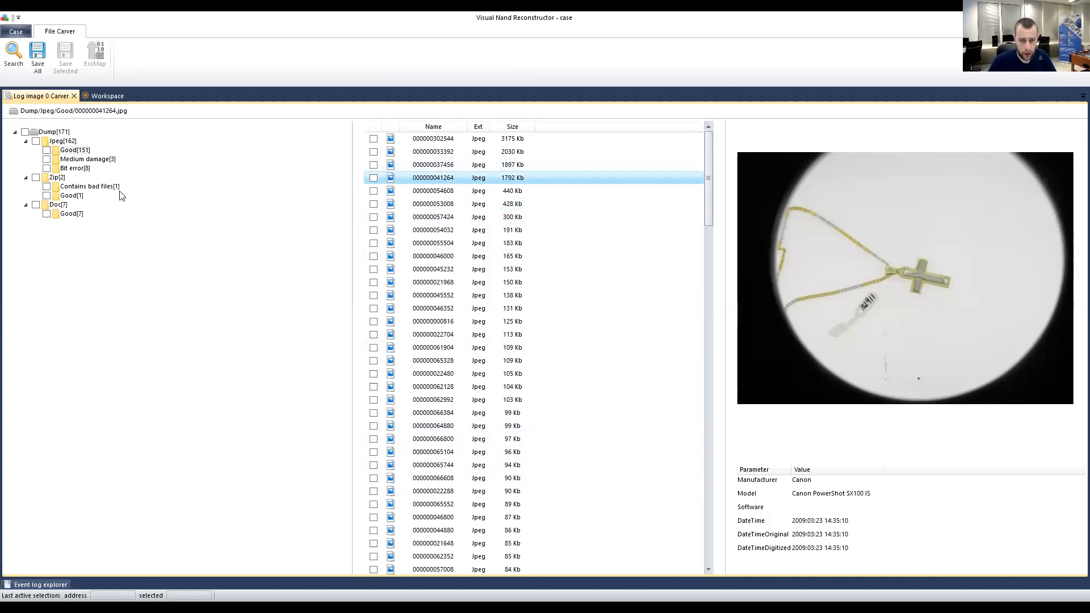
left_click(67, 215)
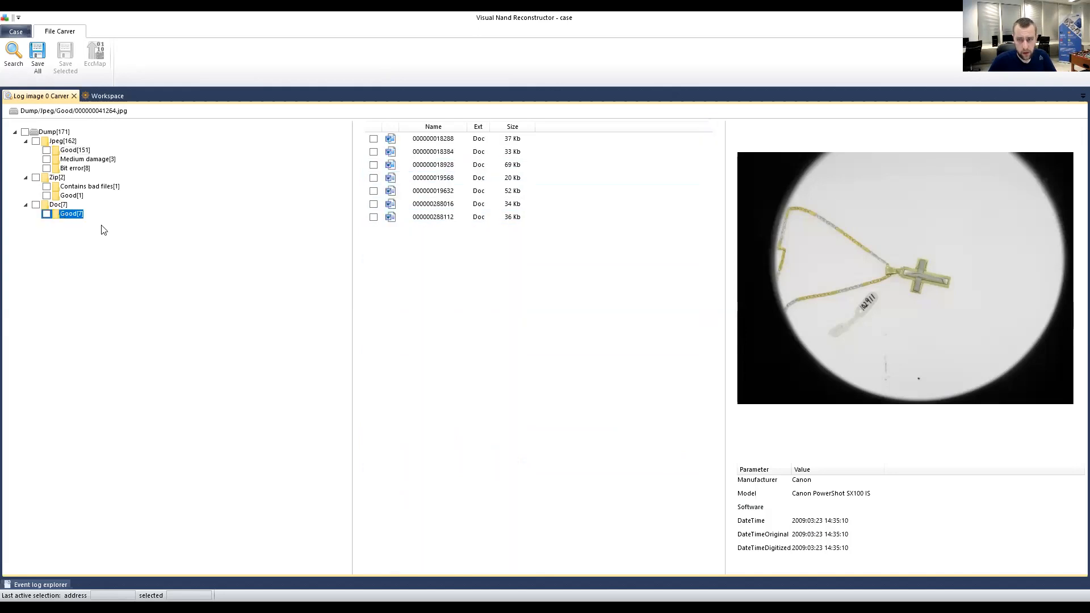
left_click(60, 204)
left_click(70, 213)
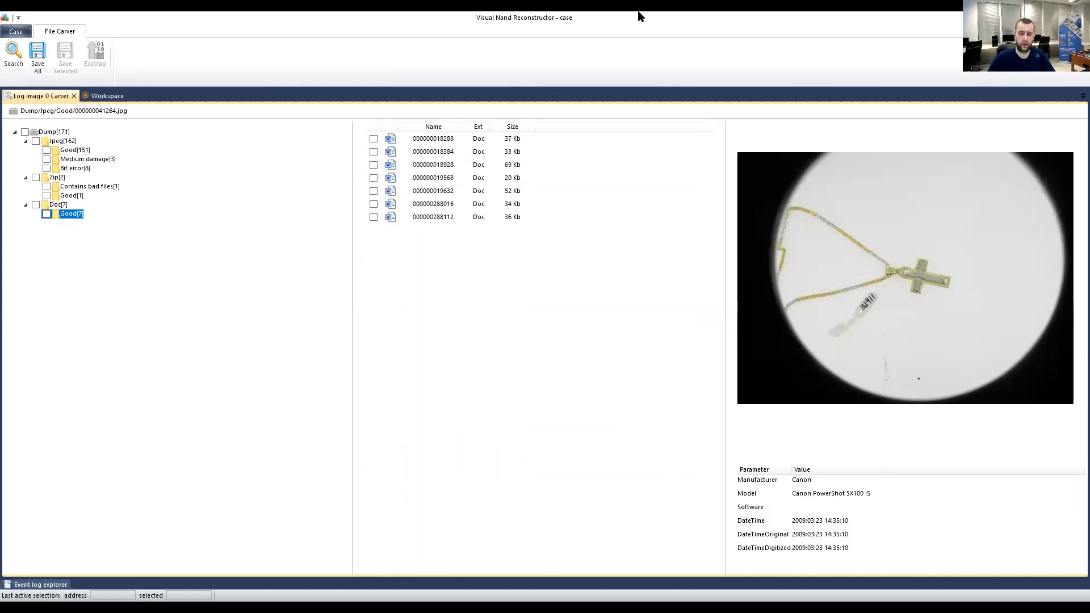
left_click(455, 152)
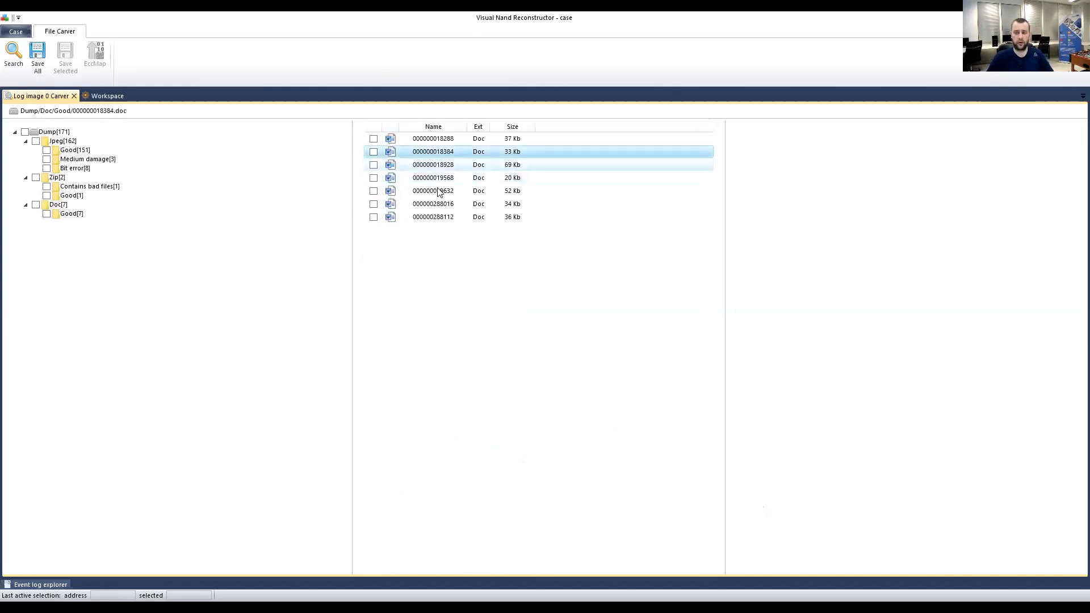
left_click(441, 139)
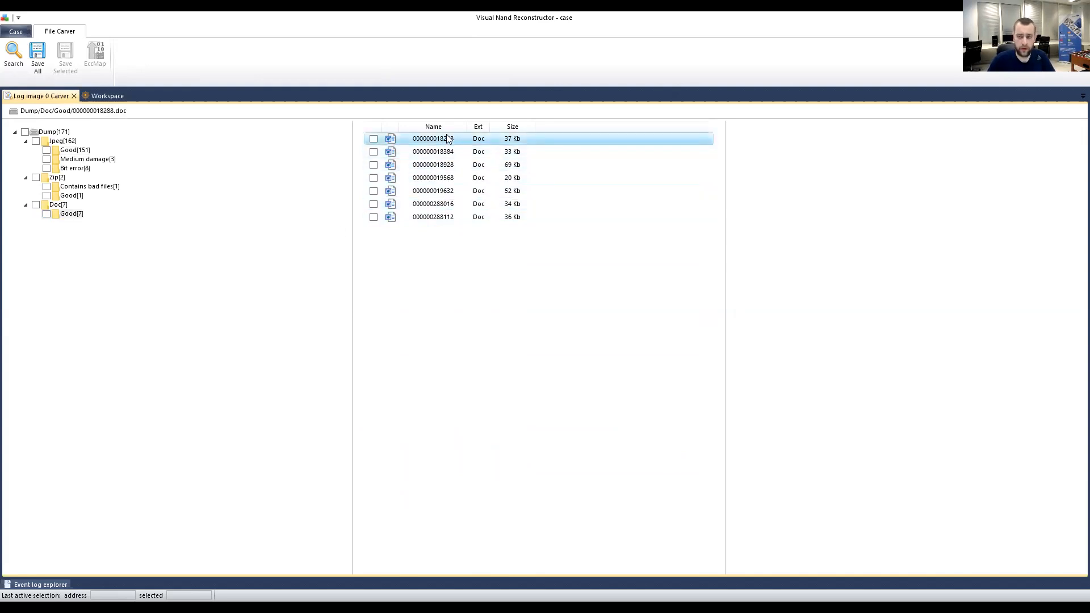
left_click(440, 149)
left_click(73, 217)
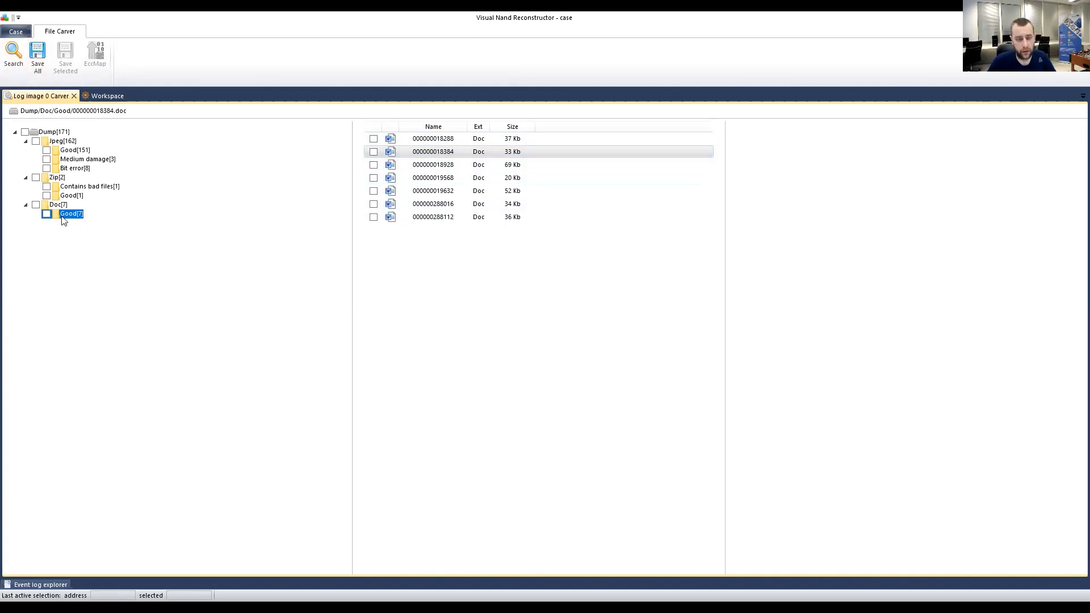
Show the ECC element's all-green error map on the Workspace.
left_click(107, 96)
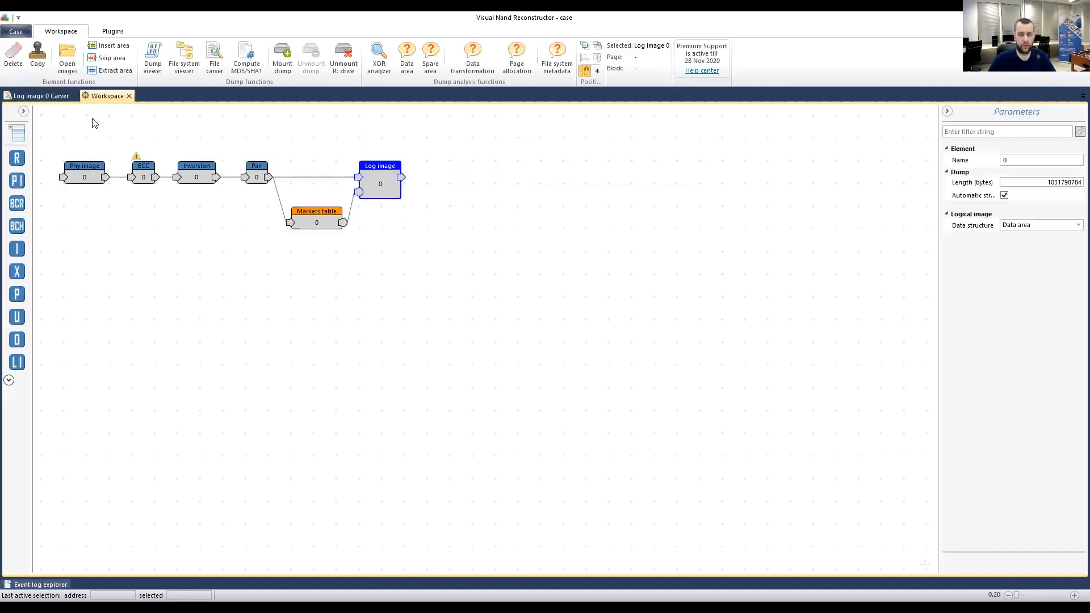
left_click(143, 172)
left_click(1004, 282)
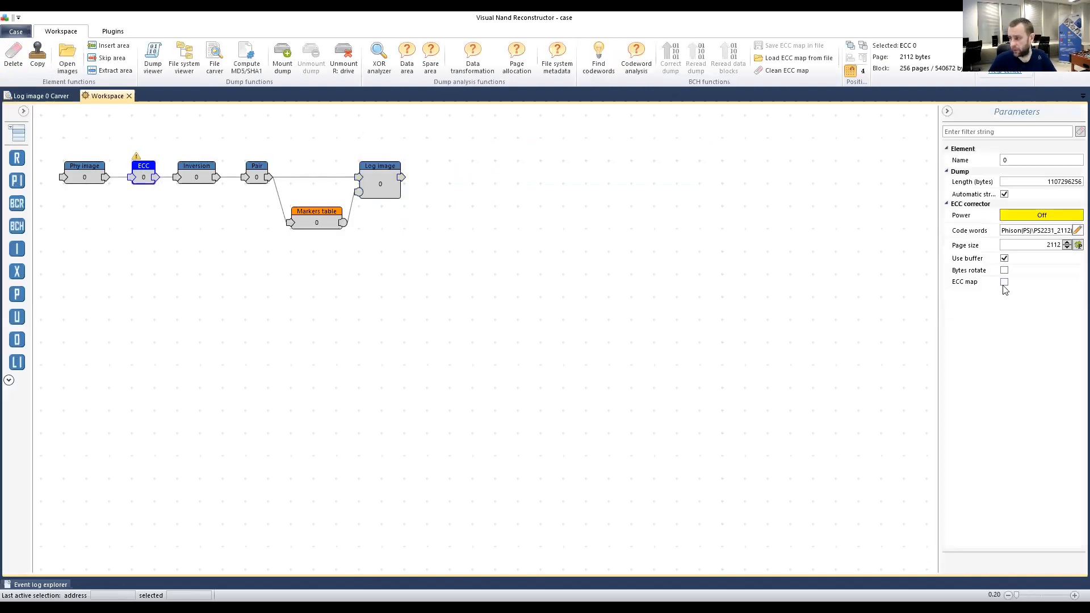
left_click_drag(1075, 304, 1070, 425)
Mark all eight bit-error JPEGs in the carver results, then close the Carver tab.
left_click(40, 96)
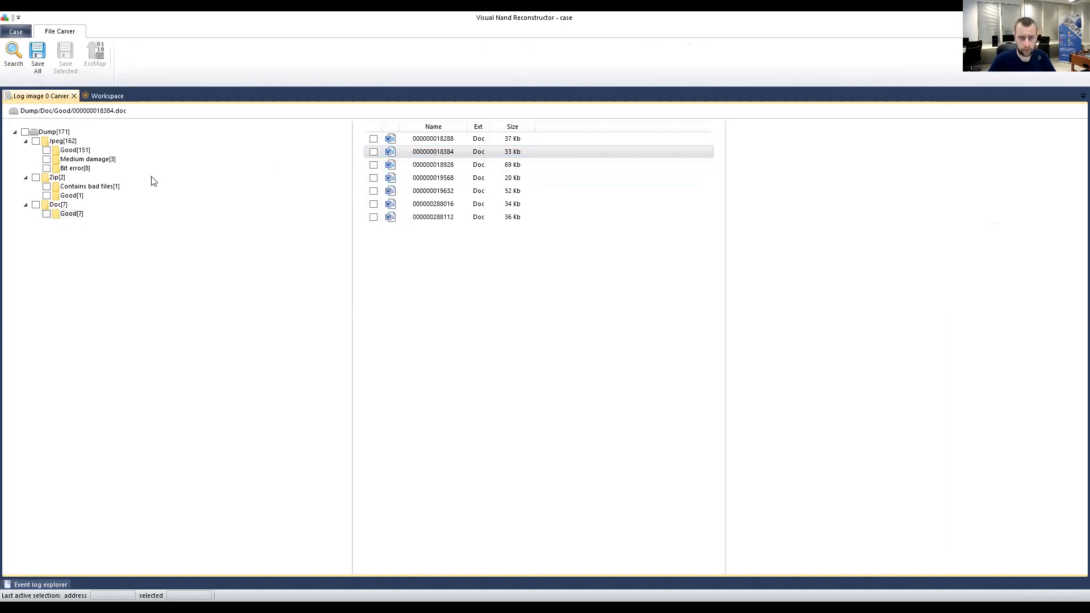
left_click(77, 169)
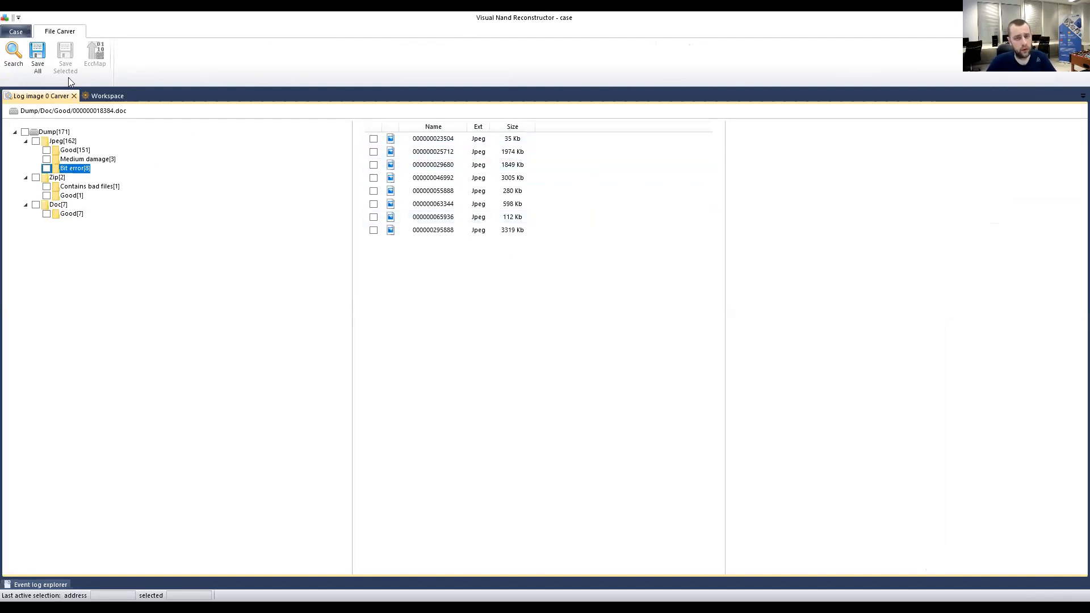
left_click(46, 168)
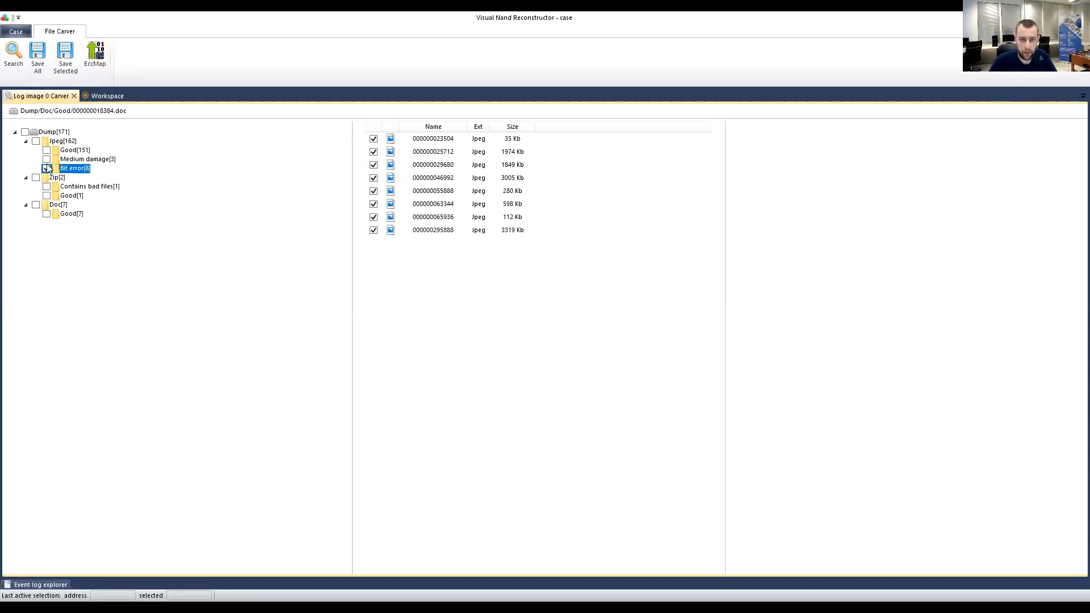
left_click(75, 97)
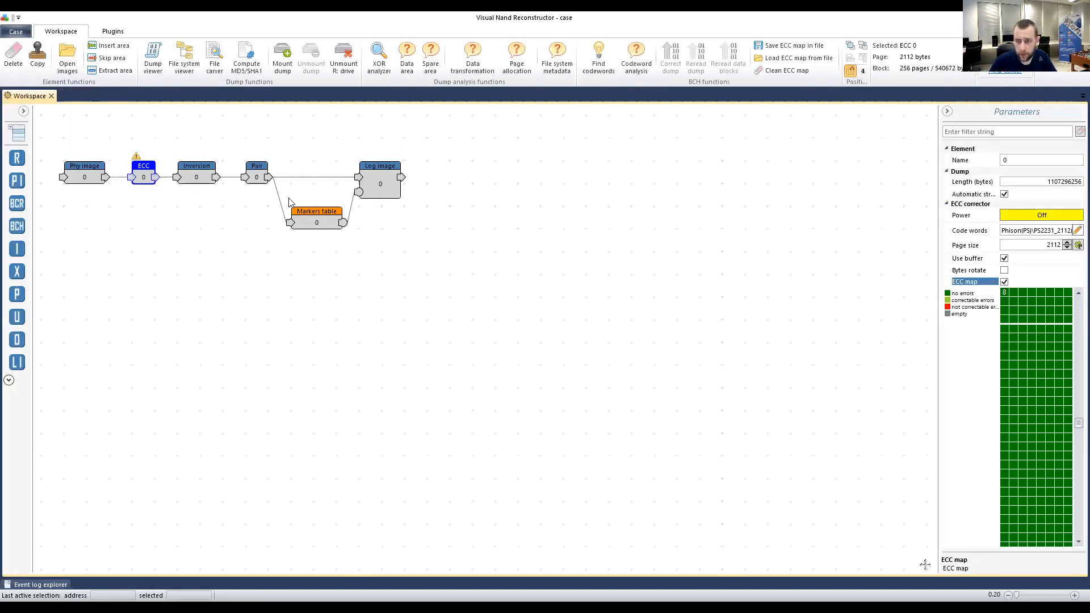
Shift the Markers table and Log image elements to the right to make room.
left_click(306, 227)
left_click_drag(400, 264, 282, 155)
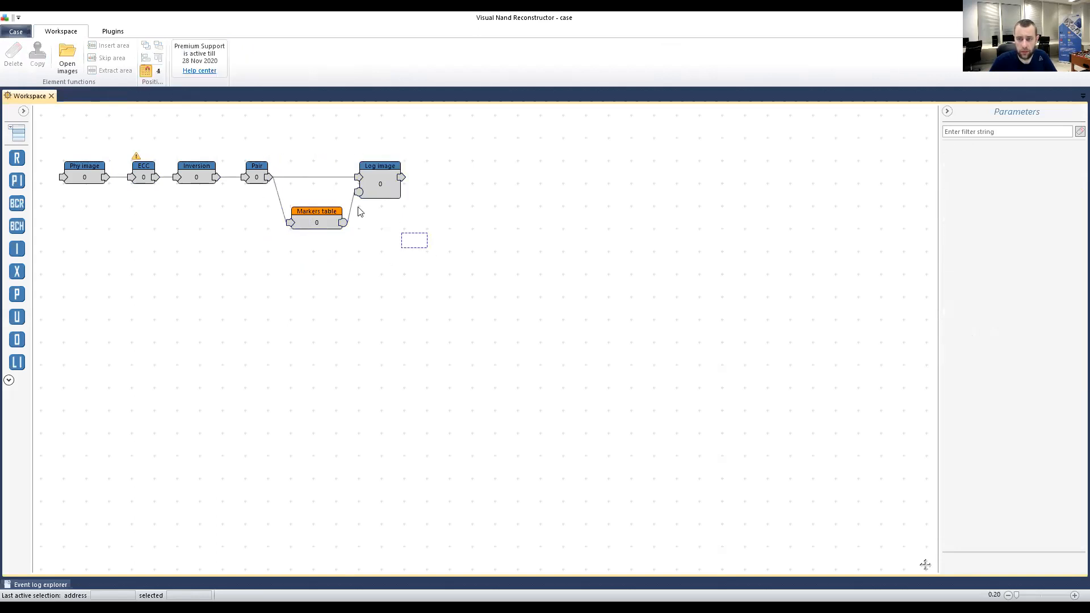
left_click_drag(332, 220, 378, 221)
left_click(434, 282)
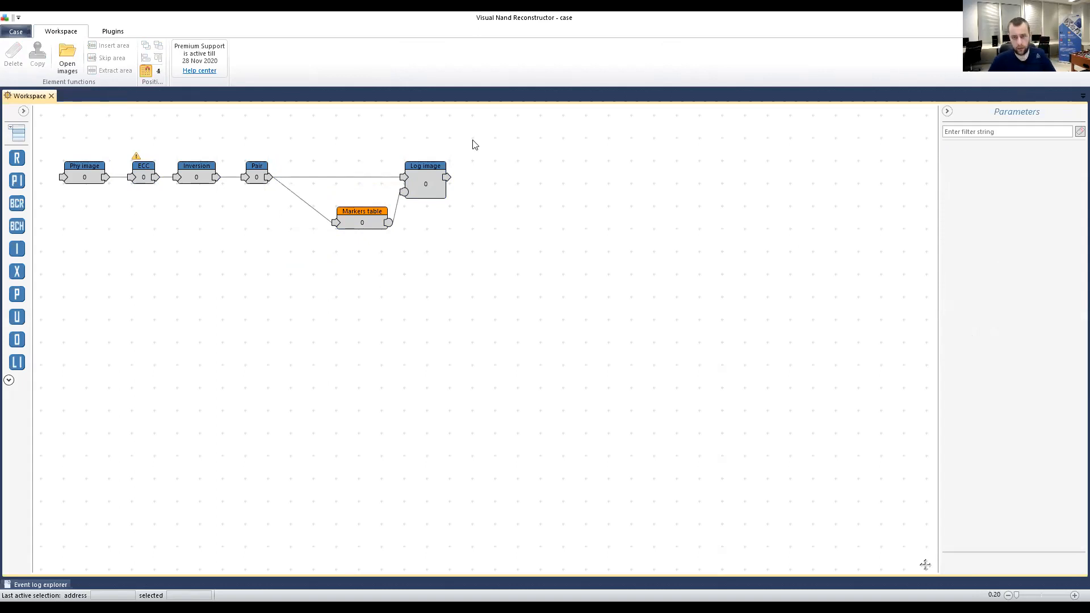
Remove Pair's three links and wire Inversion directly to Log image and Markers table.
left_click_drag(258, 175, 234, 307)
left_click_drag(196, 250, 365, 310)
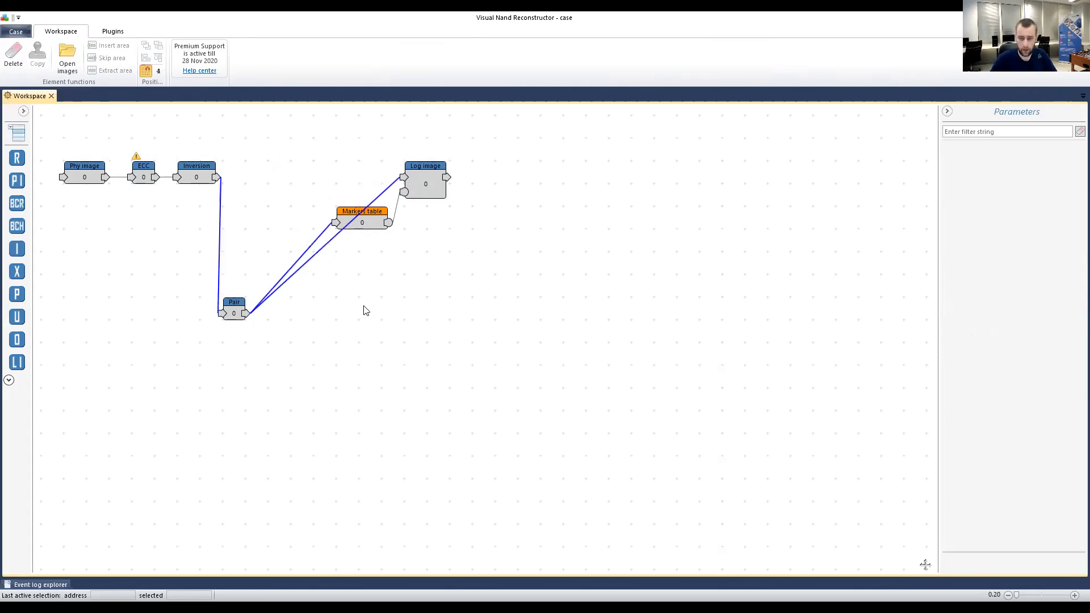
key("Delete")
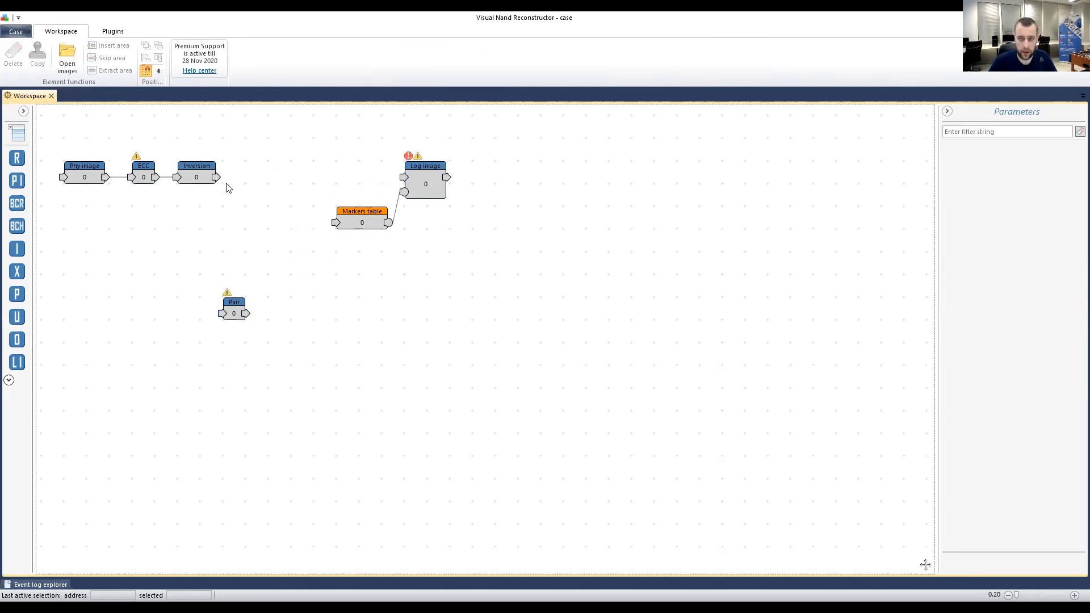
left_click_drag(217, 178, 403, 177)
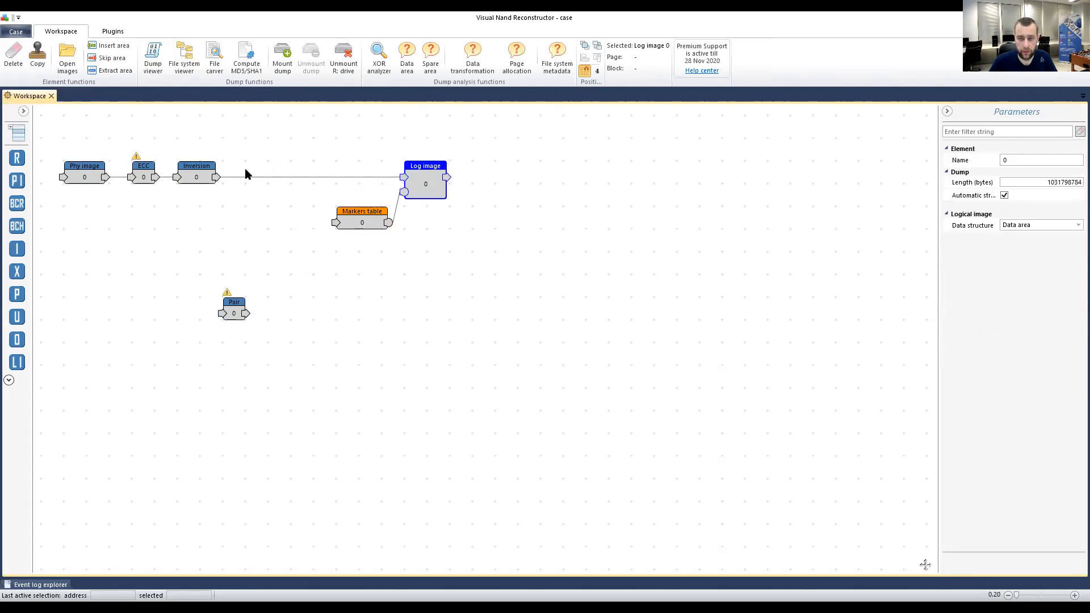
left_click_drag(231, 305, 116, 283)
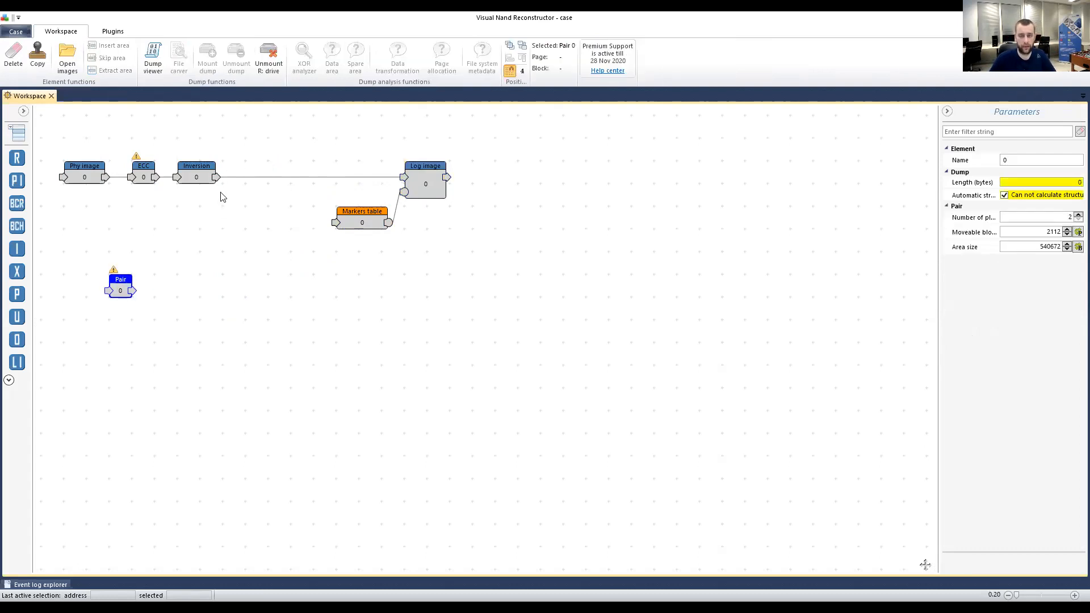
left_click_drag(217, 178, 336, 223)
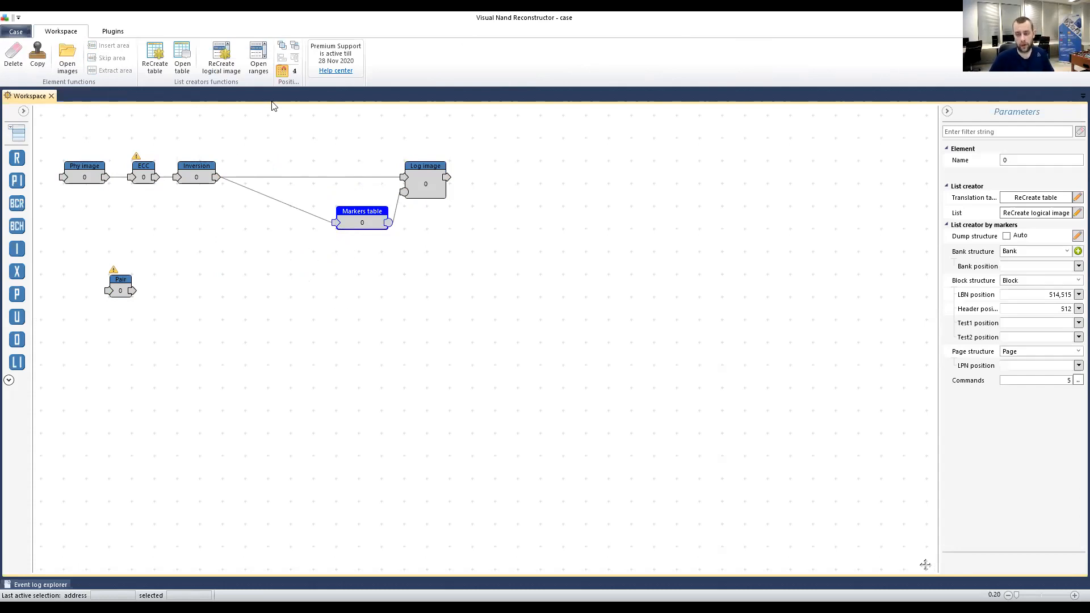
left_click_drag(361, 223, 338, 225)
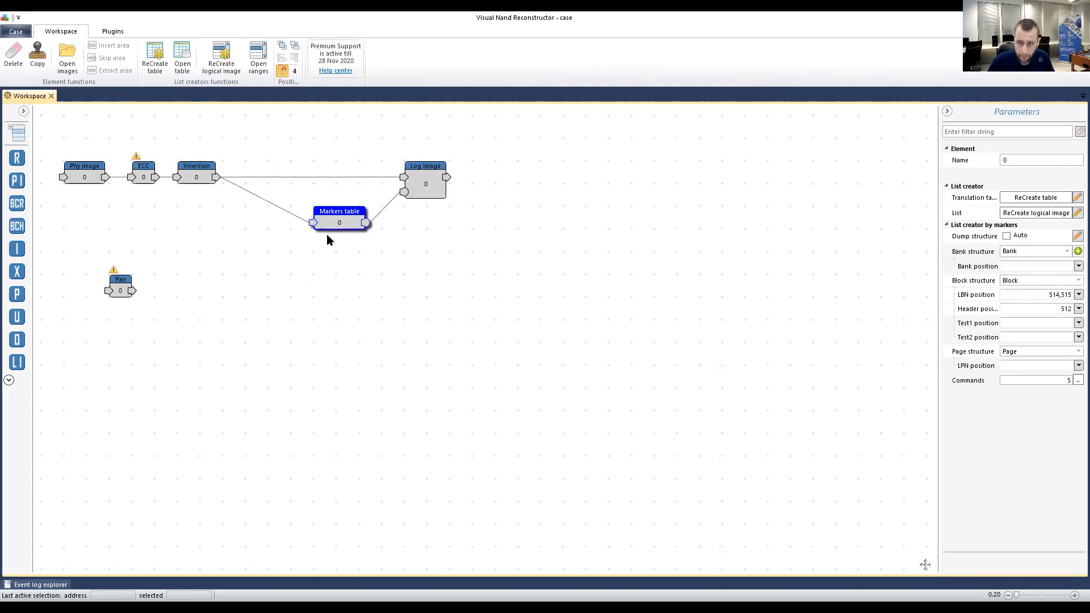
left_click_drag(327, 235, 325, 234)
left_click_drag(434, 176, 413, 176)
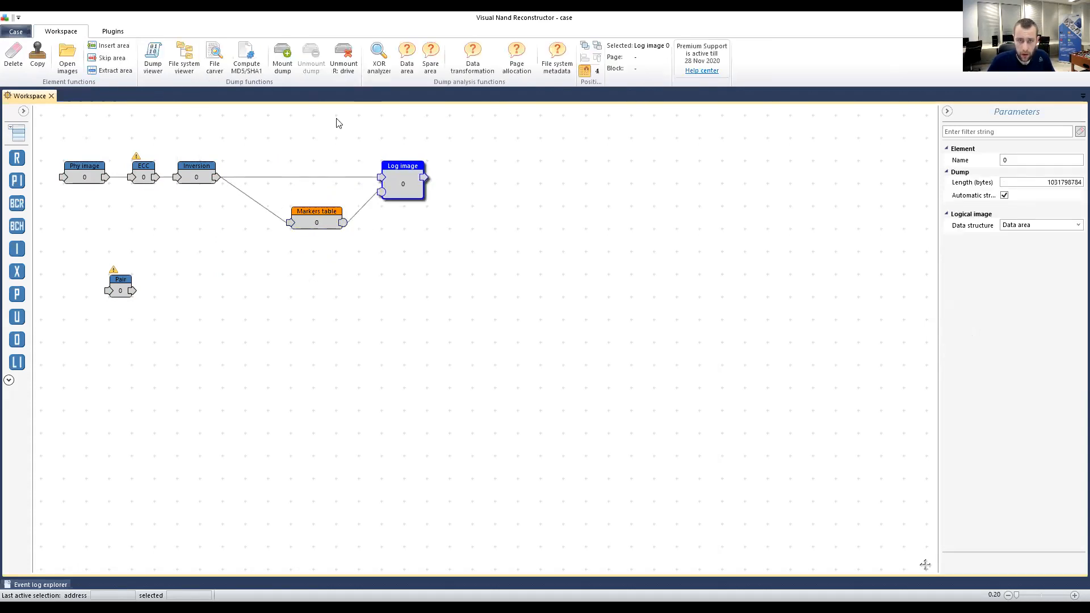
Re-carve Log image 0 and browse the medium, critical and bit-error JPEG categories.
left_click(211, 59)
left_click(22, 58)
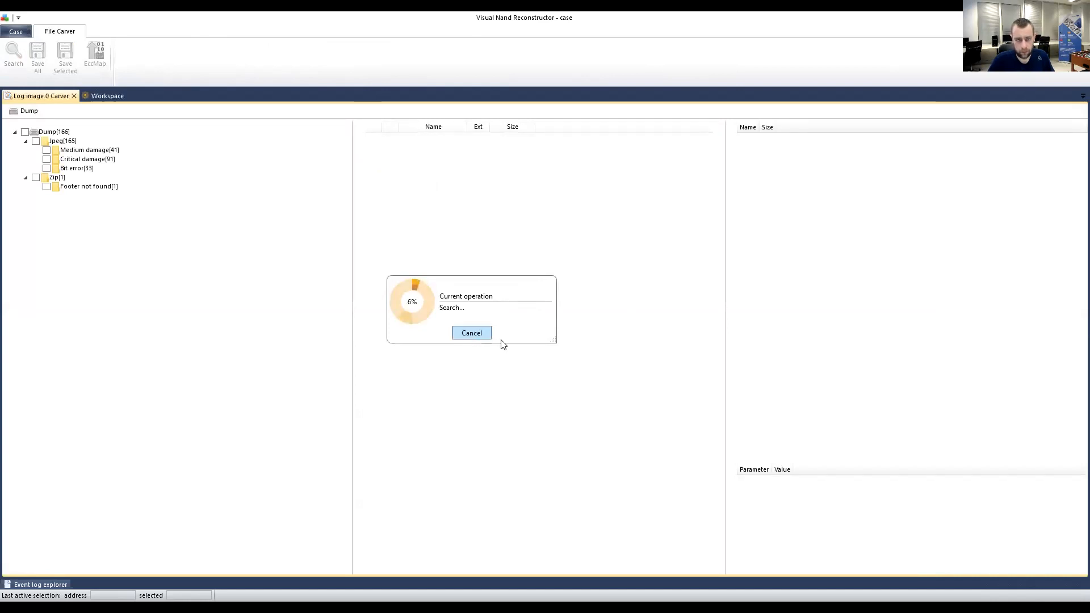
left_click(83, 152)
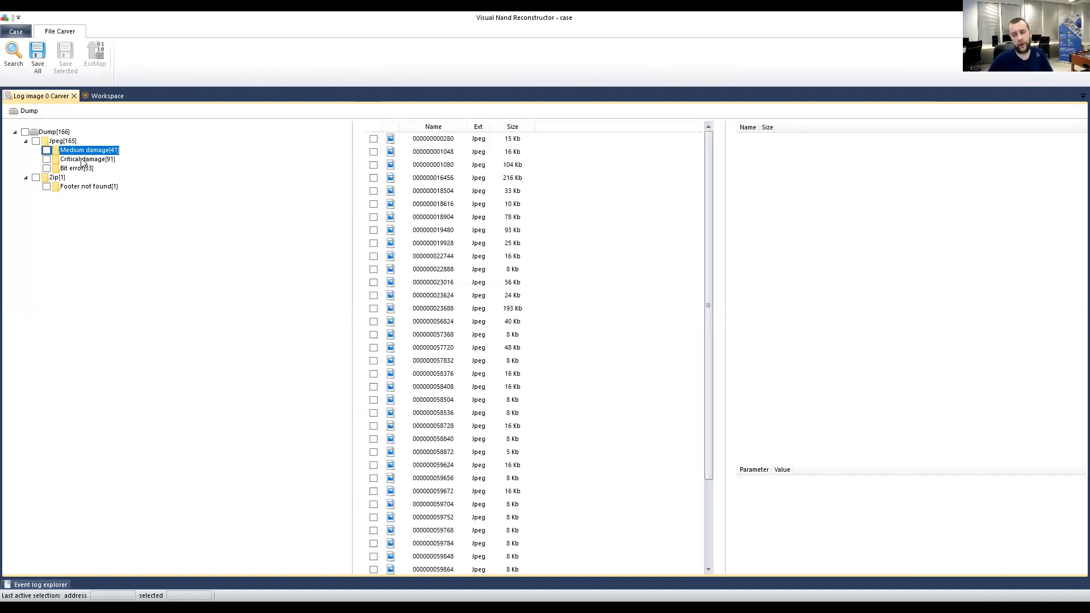
left_click(83, 160)
left_click(84, 168)
key("Up")
key("Up")
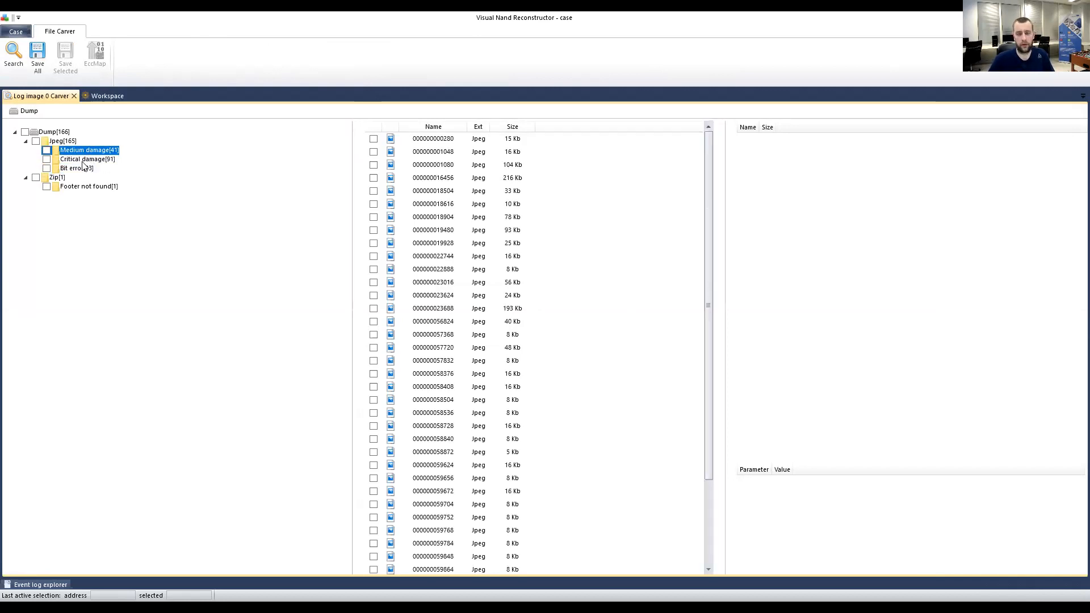
left_click(83, 162)
left_click(90, 170)
left_click(513, 136)
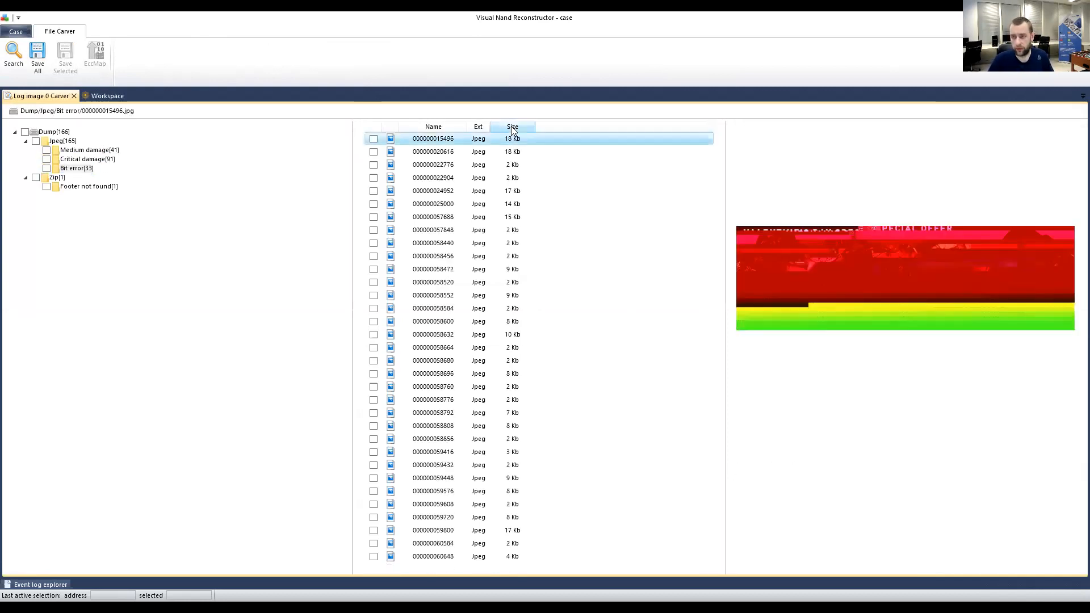
left_click(512, 127)
left_click(512, 127)
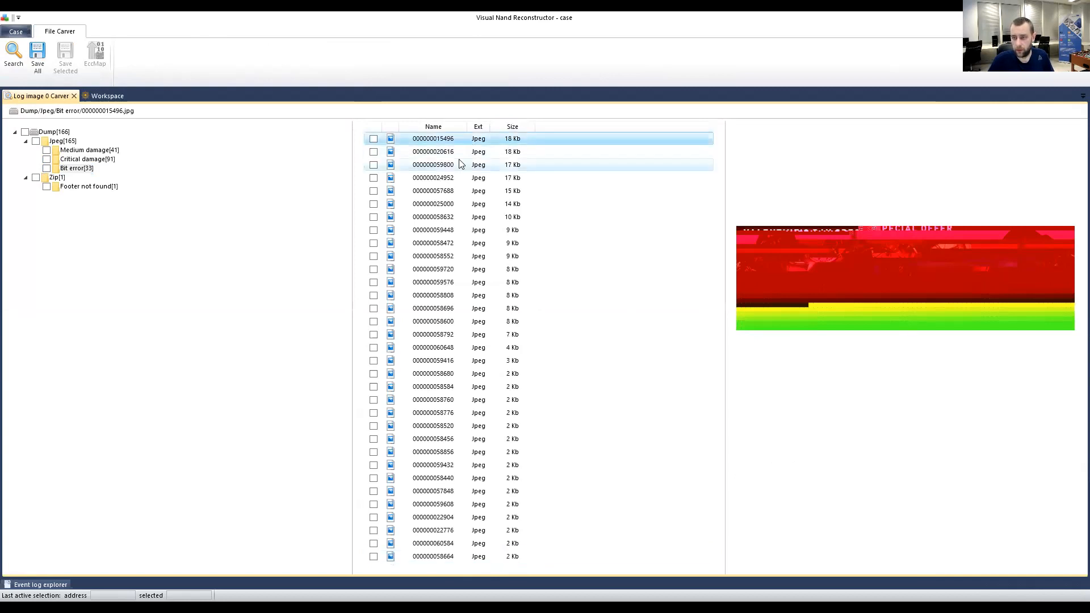
left_click(477, 217)
left_click(446, 164)
left_click(437, 204)
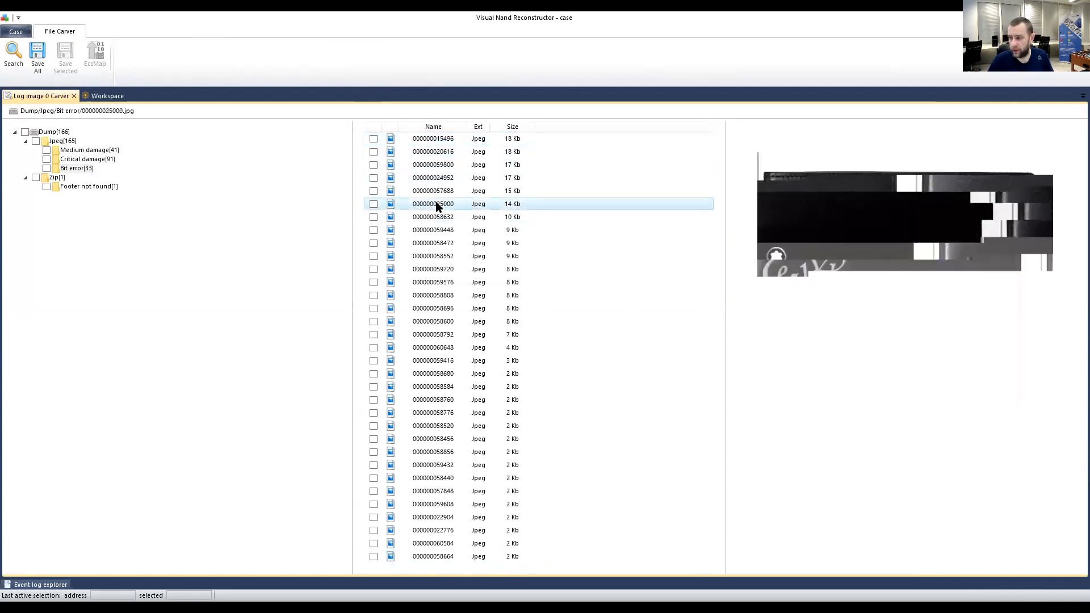
left_click(68, 151)
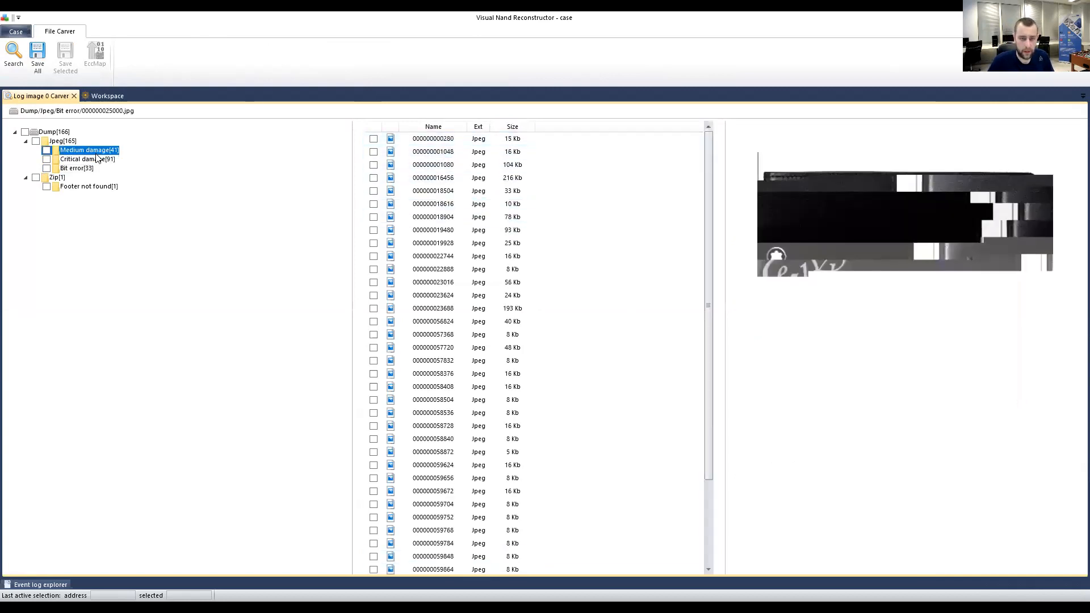
left_click(417, 152)
left_click(471, 165)
left_click(475, 193)
left_click(476, 217)
left_click(474, 204)
left_click(465, 179)
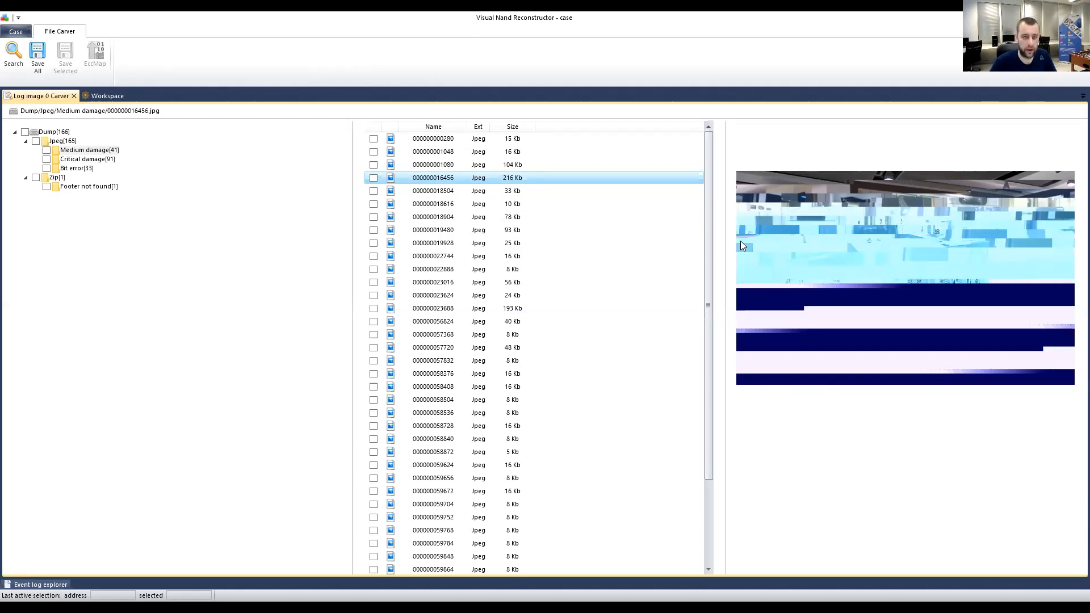
left_click(108, 96)
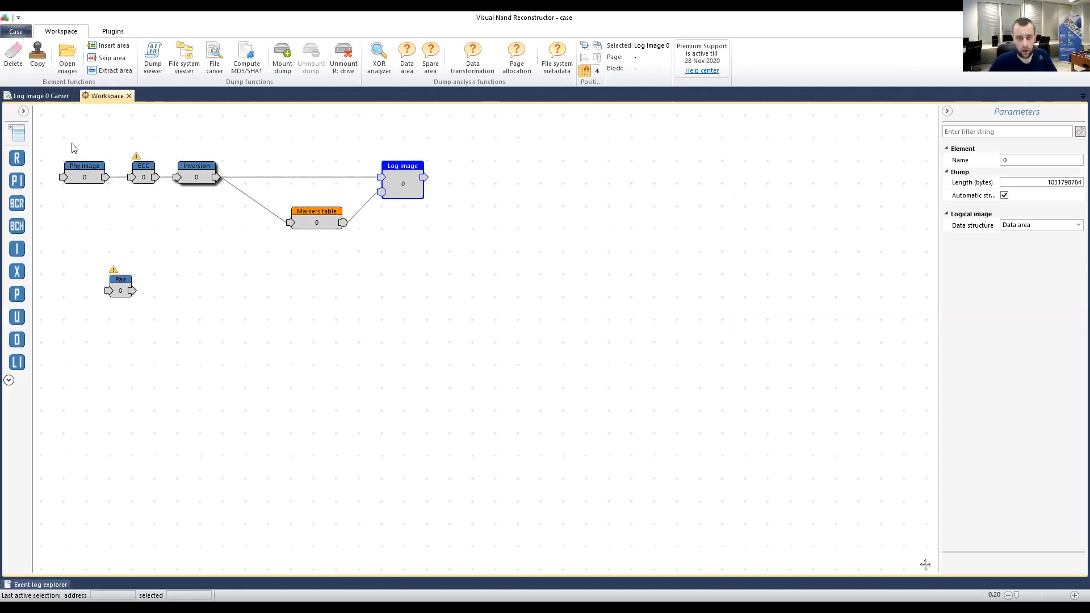
left_click(43, 97)
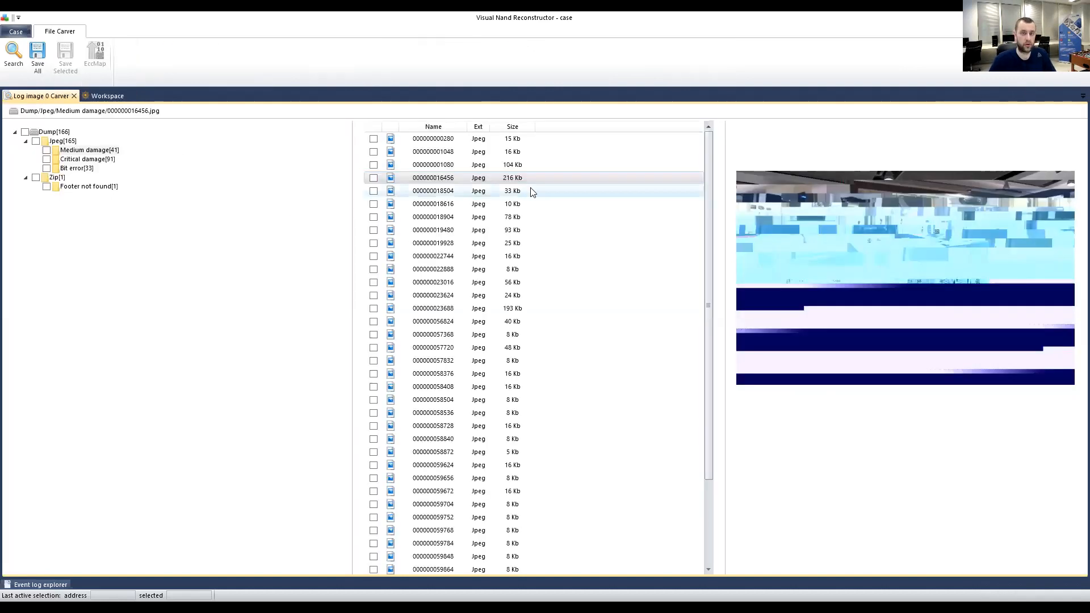
left_click(373, 178)
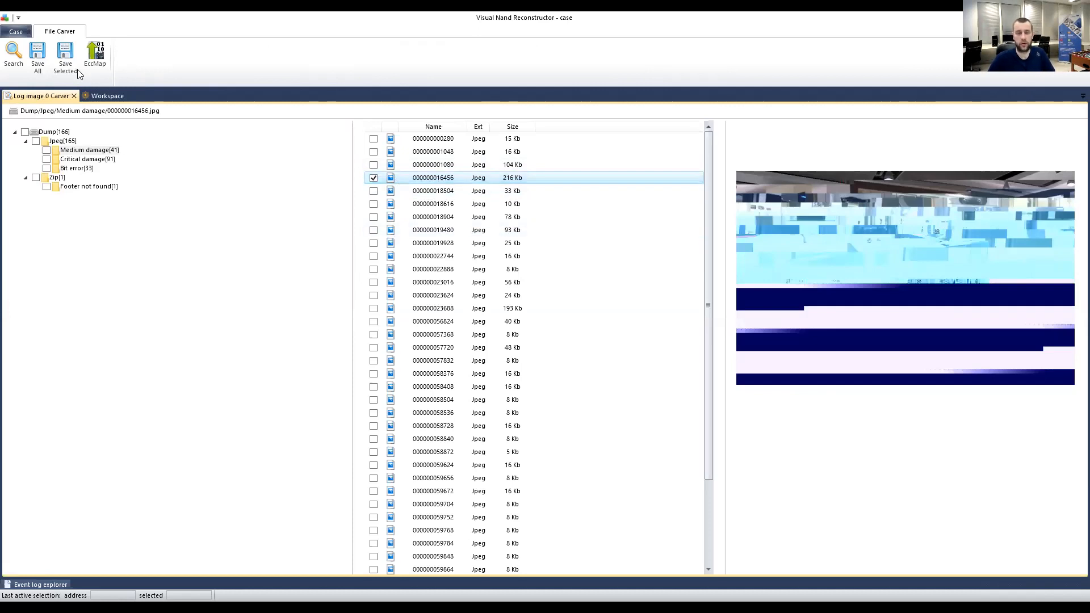
left_click(96, 57)
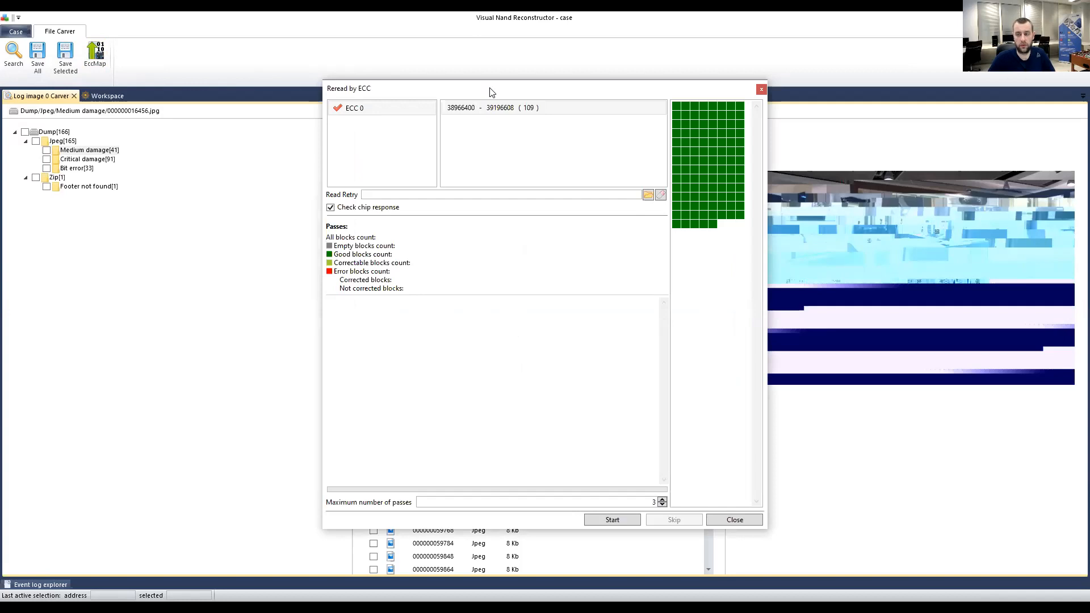
left_click_drag(492, 90, 356, 329)
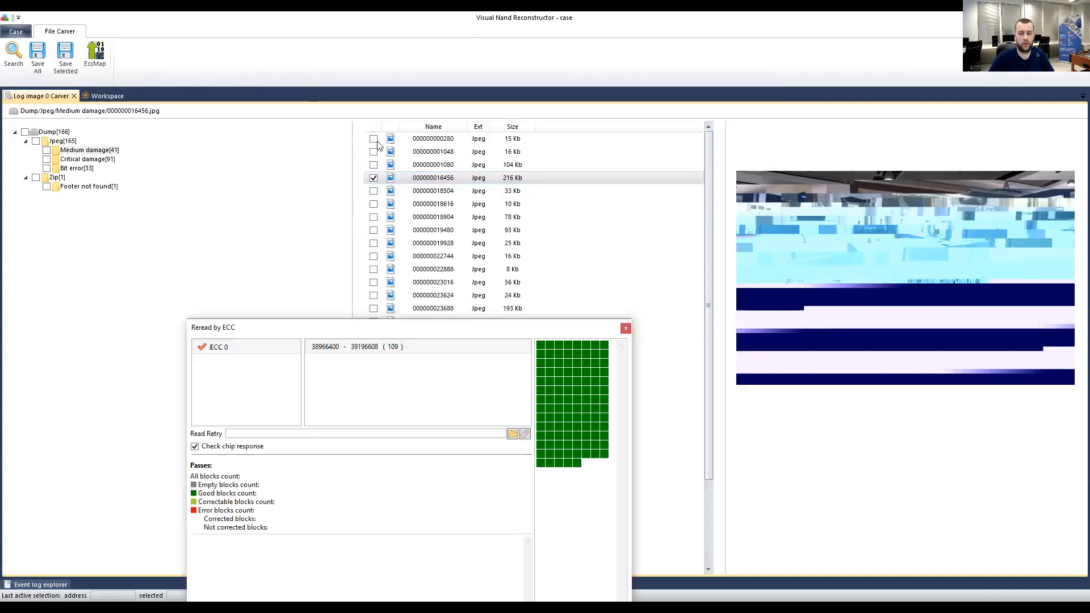
left_click(625, 328)
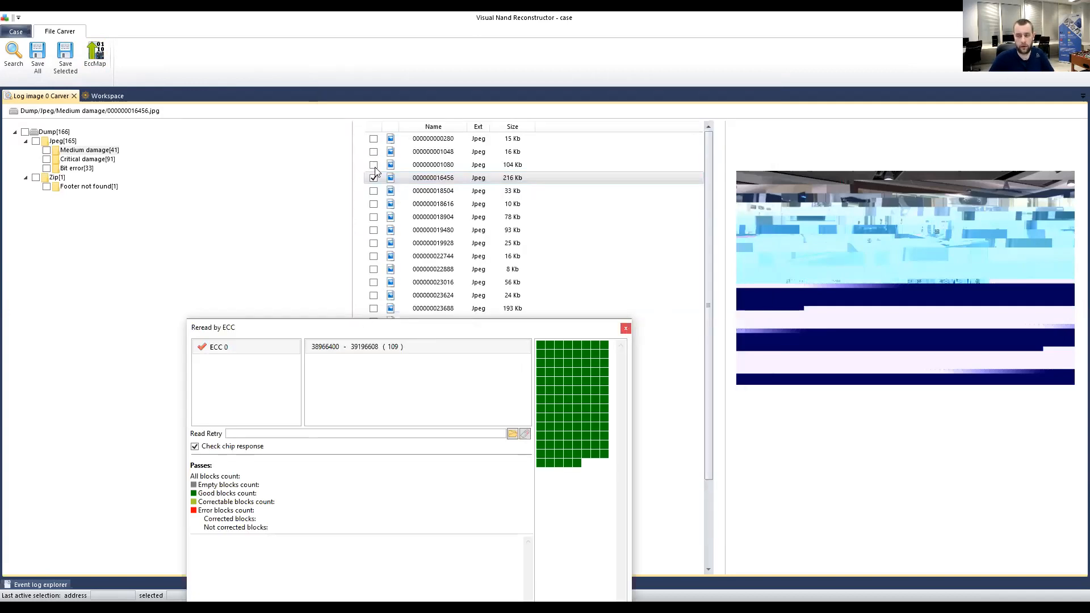
left_click(374, 164)
left_click(374, 191)
left_click(95, 57)
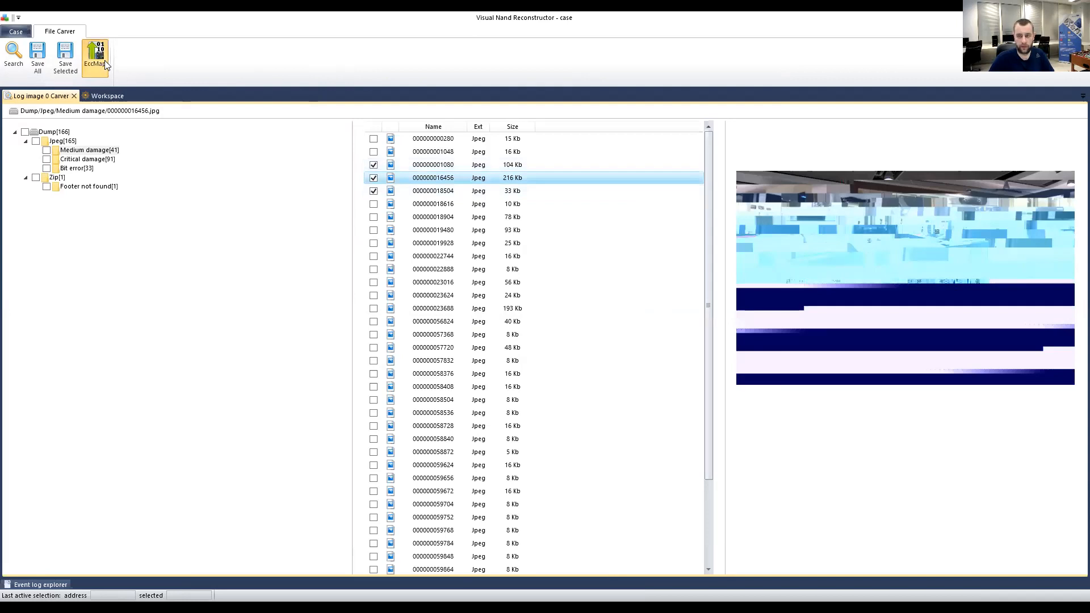
left_click(499, 122)
left_click(499, 136)
left_click(498, 110)
left_click(500, 122)
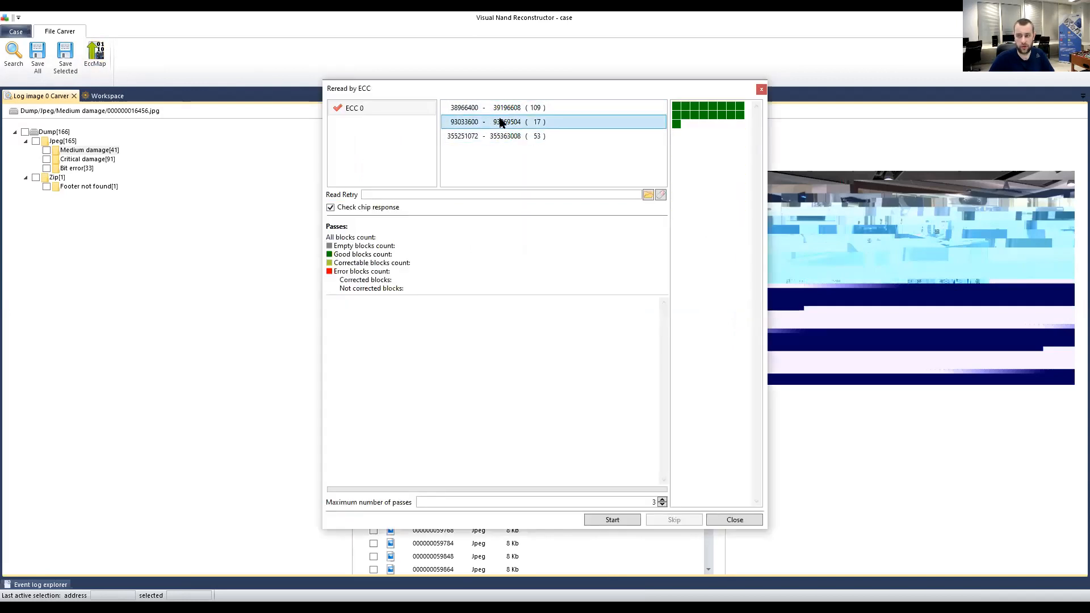
left_click(762, 89)
left_click(373, 166)
left_click(421, 190)
left_click(439, 181)
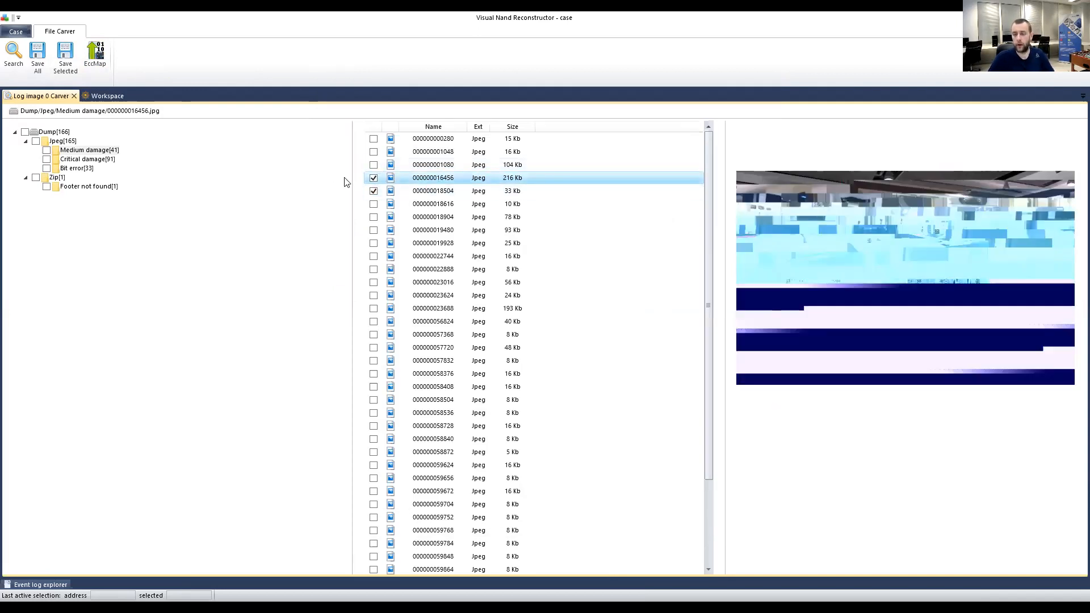
left_click(374, 190)
left_click(101, 51)
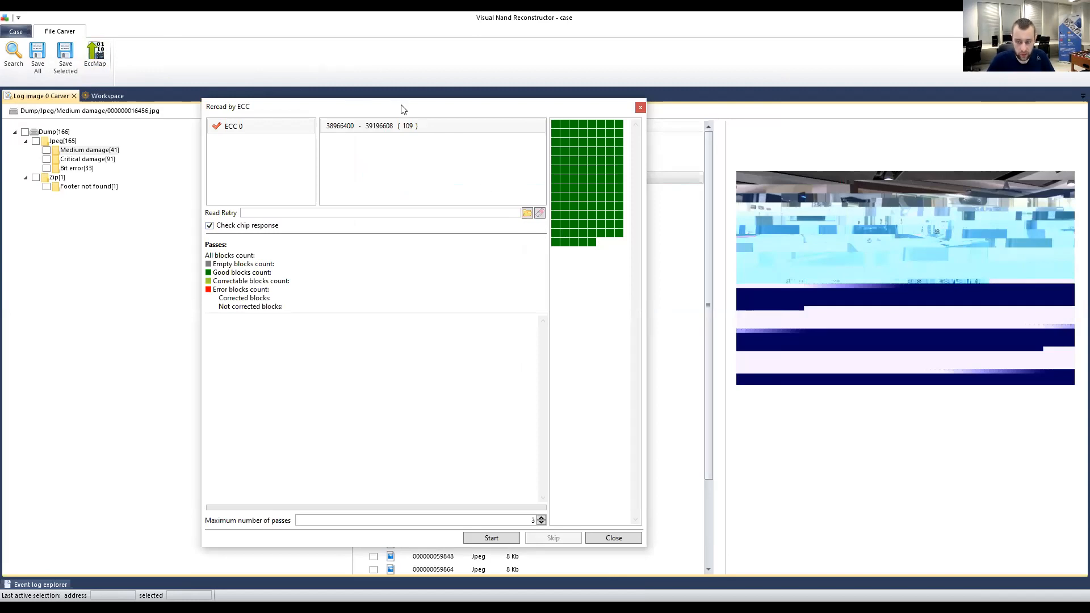
left_click_drag(403, 108, 375, 79)
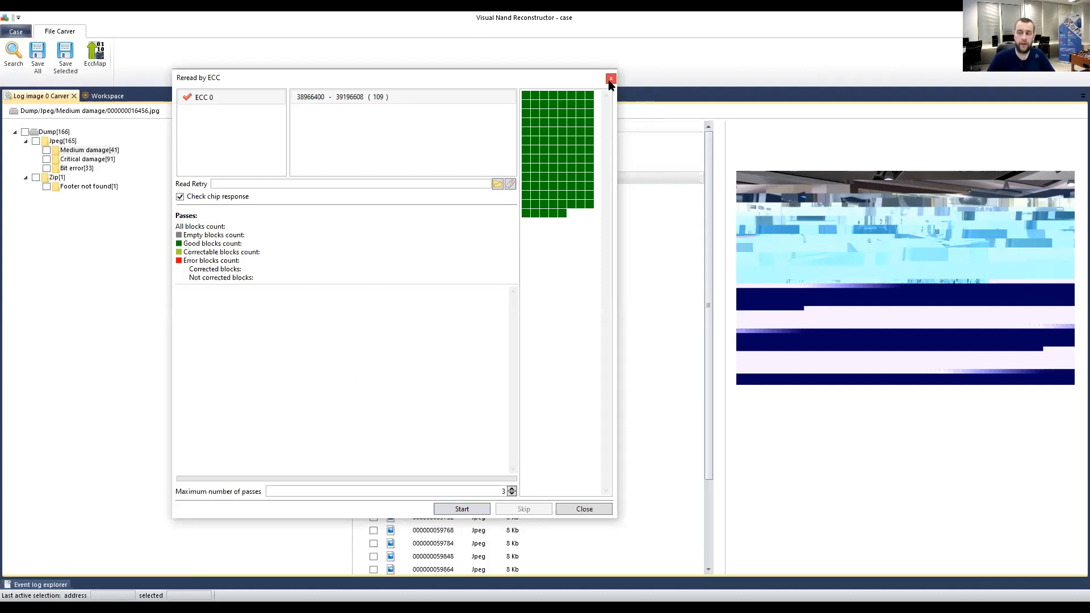
left_click(610, 79)
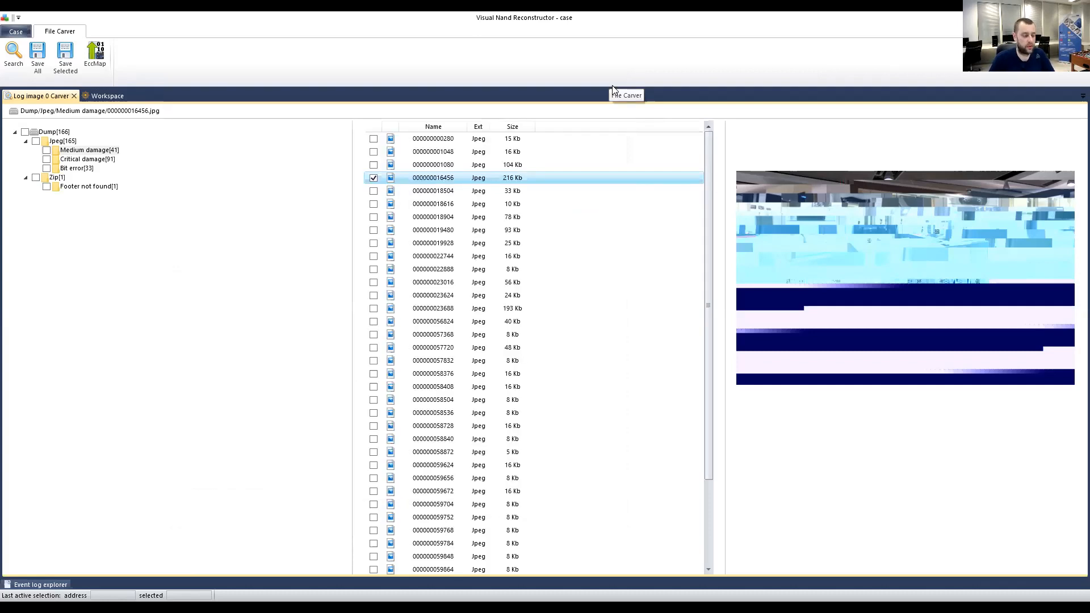
left_click(70, 168)
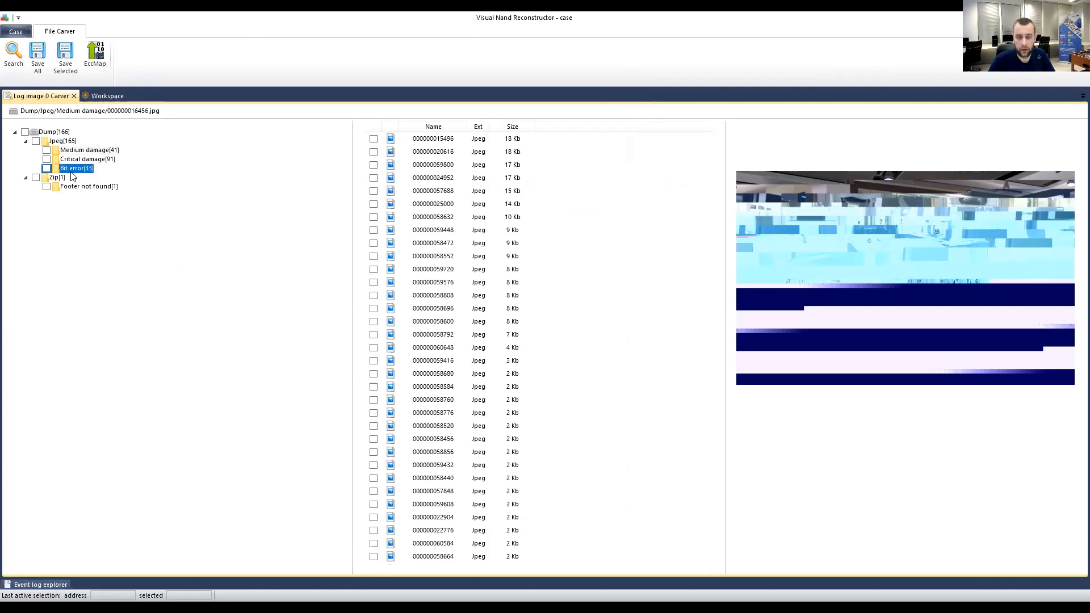
left_click(505, 129)
left_click(505, 129)
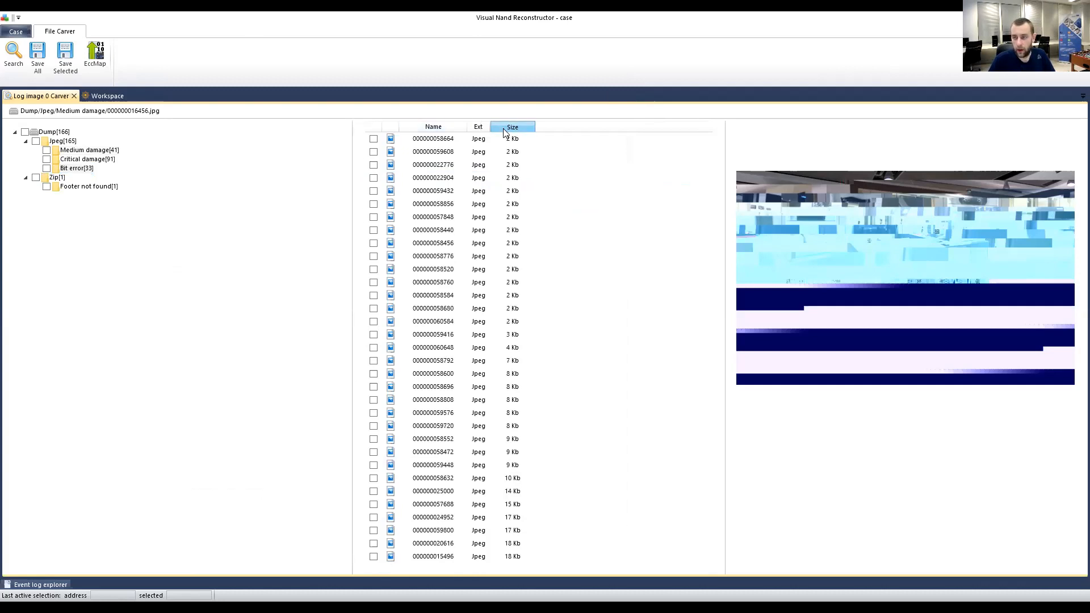
left_click(453, 143)
left_click(442, 167)
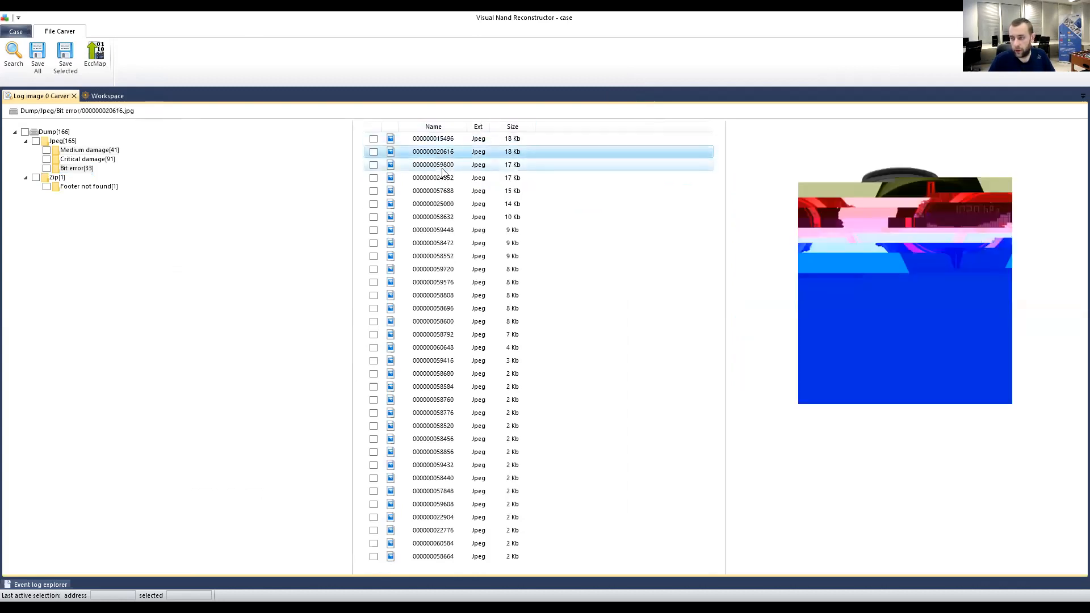
left_click(450, 152)
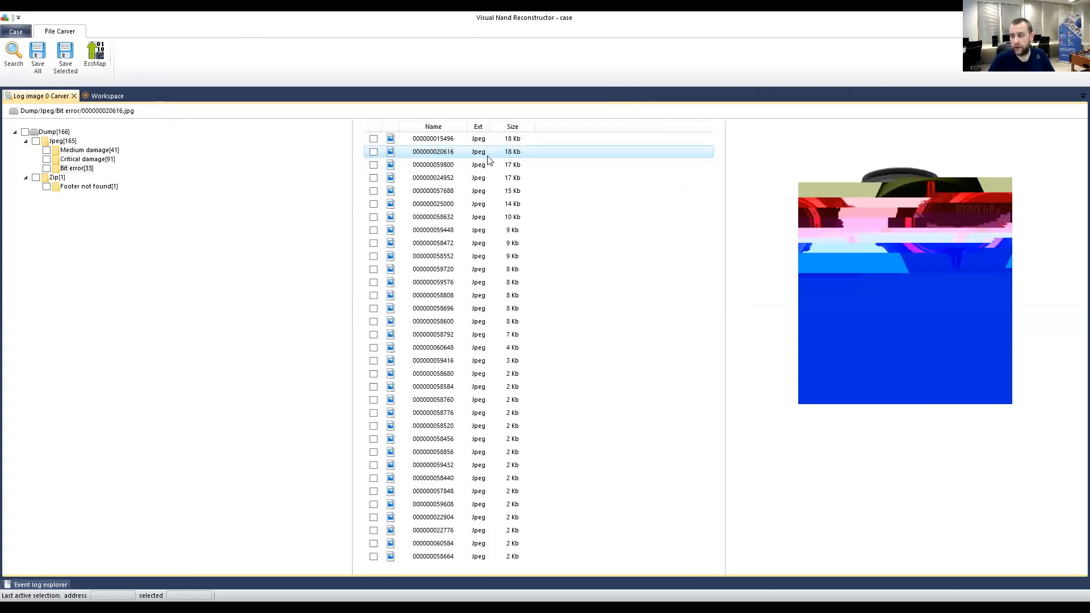
left_click(373, 151)
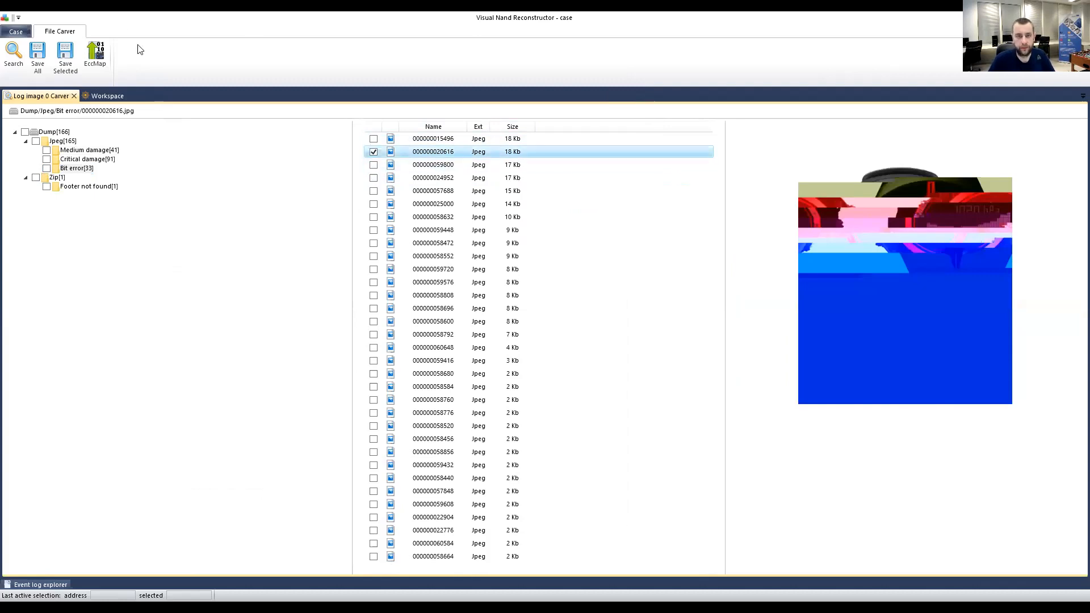
Open the ECC reread list and compare the 10-block and 109-block ranges' block maps.
left_click(97, 59)
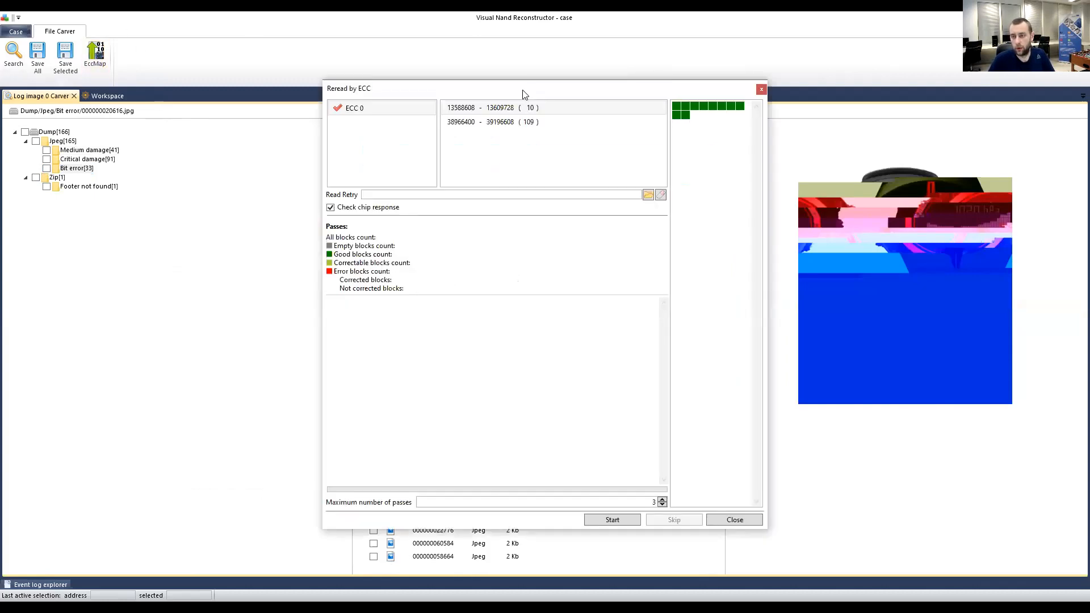
left_click_drag(523, 94, 383, 199)
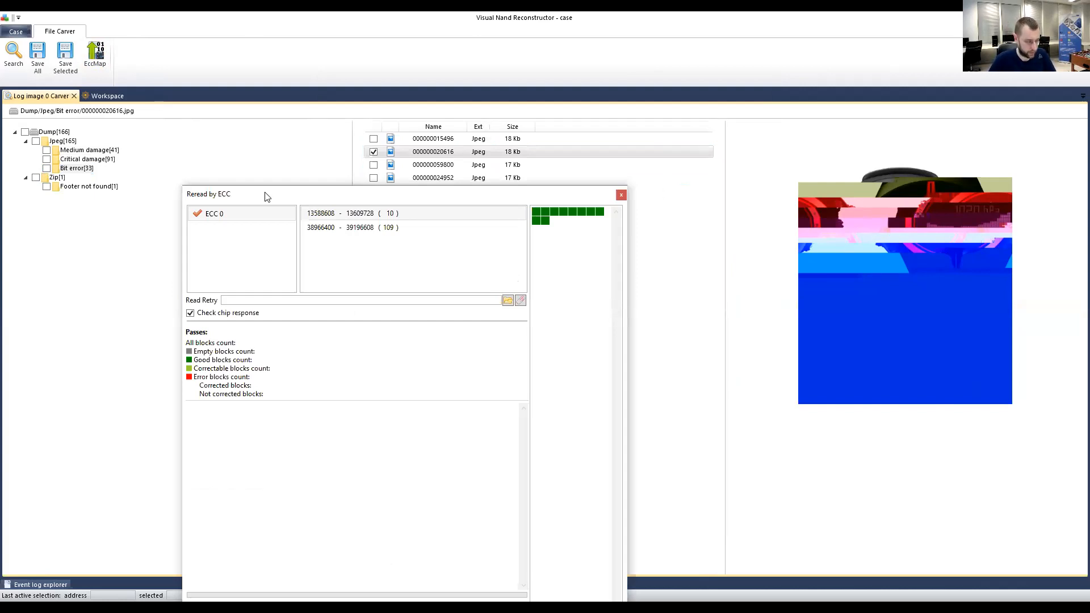
left_click_drag(306, 197, 292, 106)
left_click(317, 139)
left_click(334, 126)
left_click(340, 133)
left_click(341, 125)
left_click(342, 137)
left_click(339, 125)
left_click(346, 136)
left_click(340, 125)
left_click(341, 137)
left_click(341, 124)
left_click(343, 137)
left_click(344, 126)
left_click(353, 135)
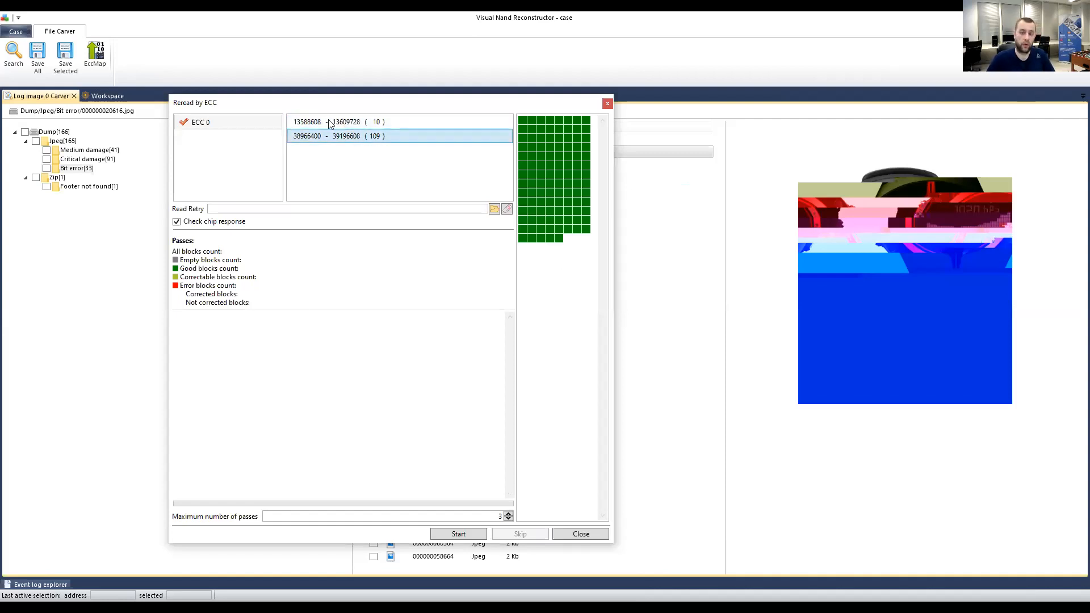
left_click(350, 122)
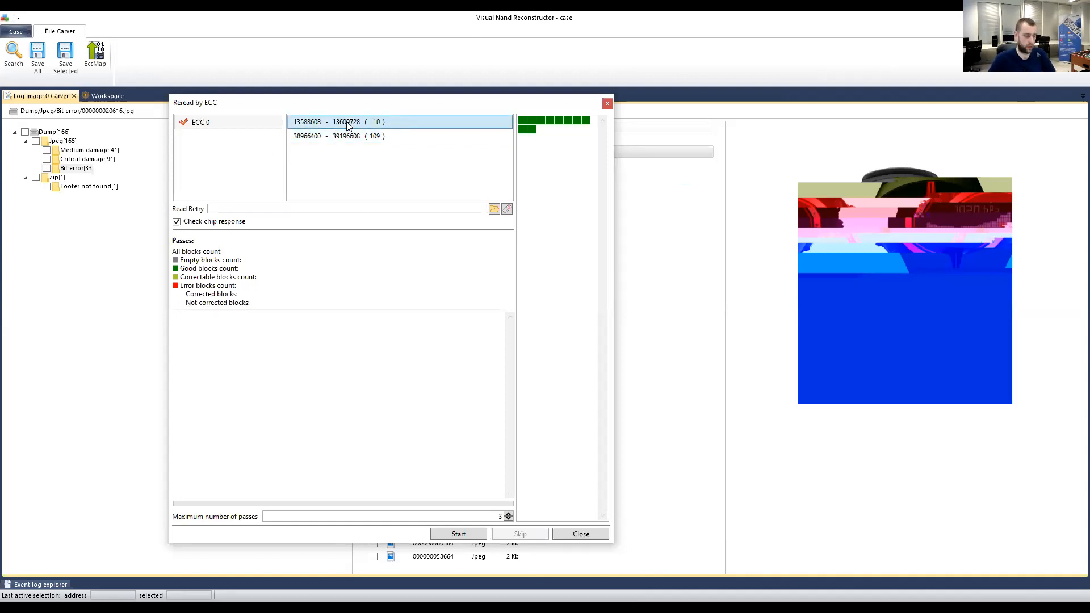
left_click(366, 137)
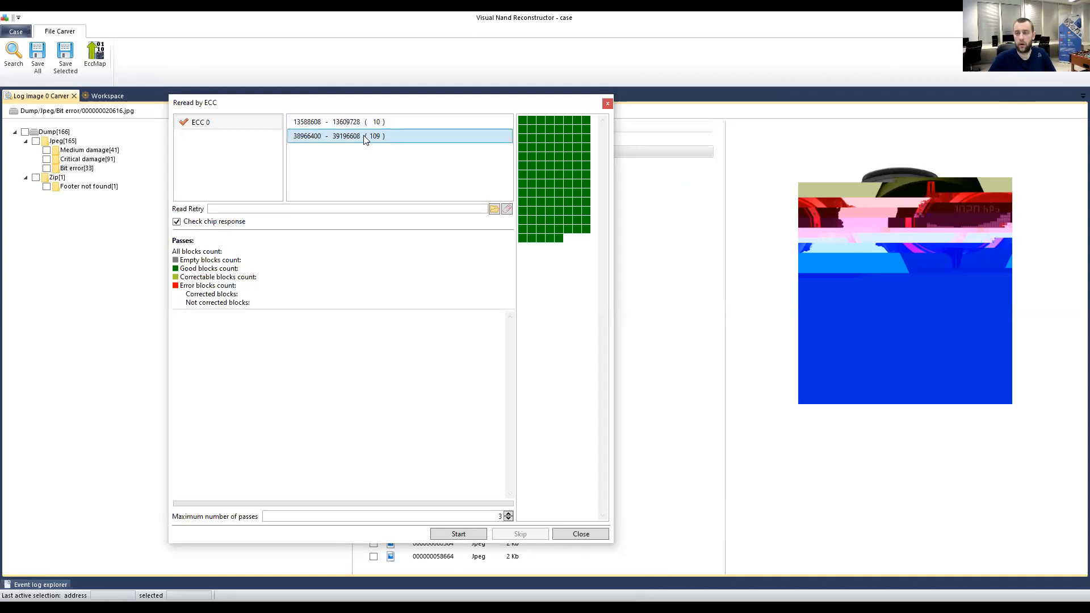
On the workspace diagram, move the unconnected Pair element to the right.
left_click(114, 97)
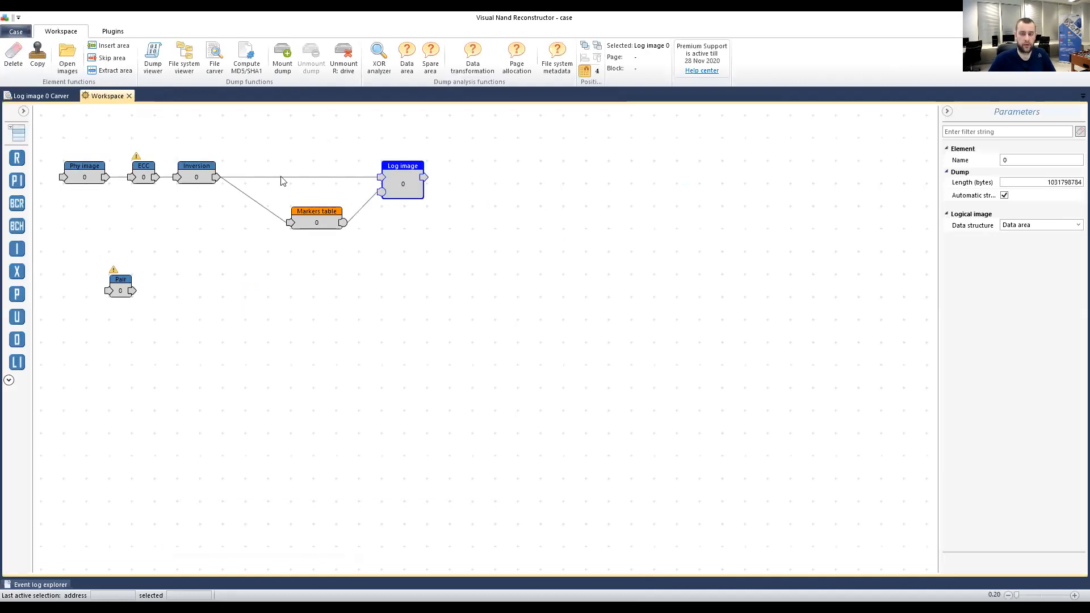
left_click_drag(62, 138, 276, 375)
left_click(86, 274)
left_click_drag(119, 279, 224, 276)
left_click(311, 314)
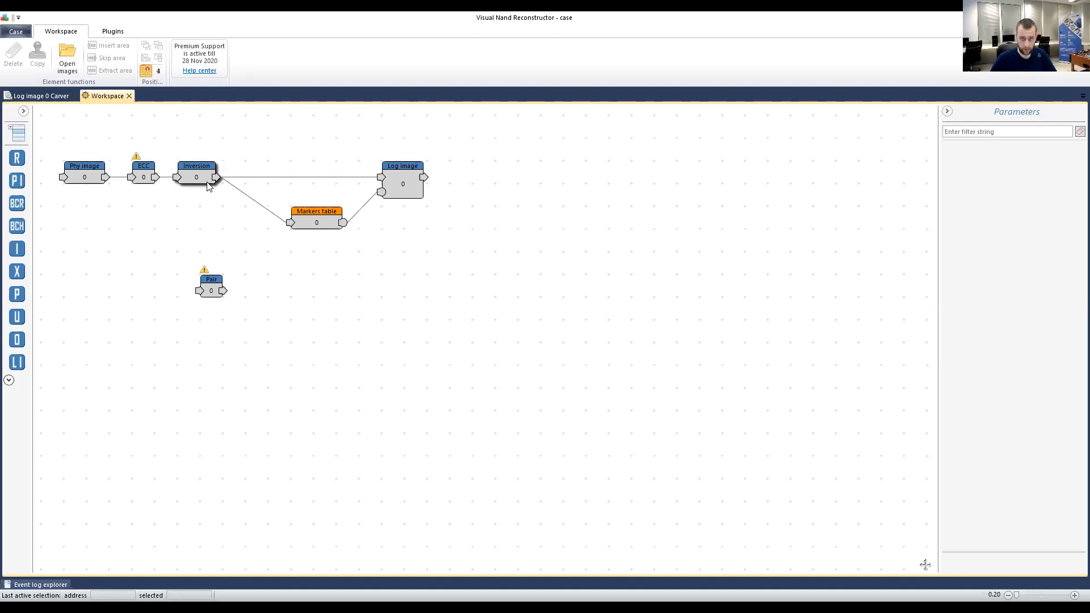
In the Log image 0 Carver results, check the ECC map, then list the 33 bit-error JPEGs.
left_click(36, 97)
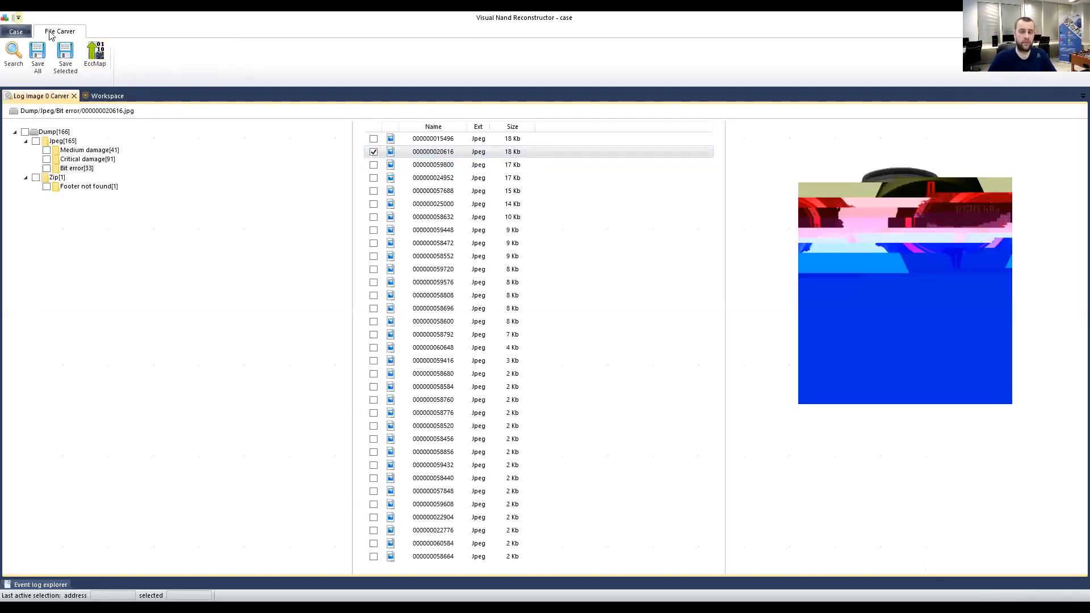
left_click(93, 54)
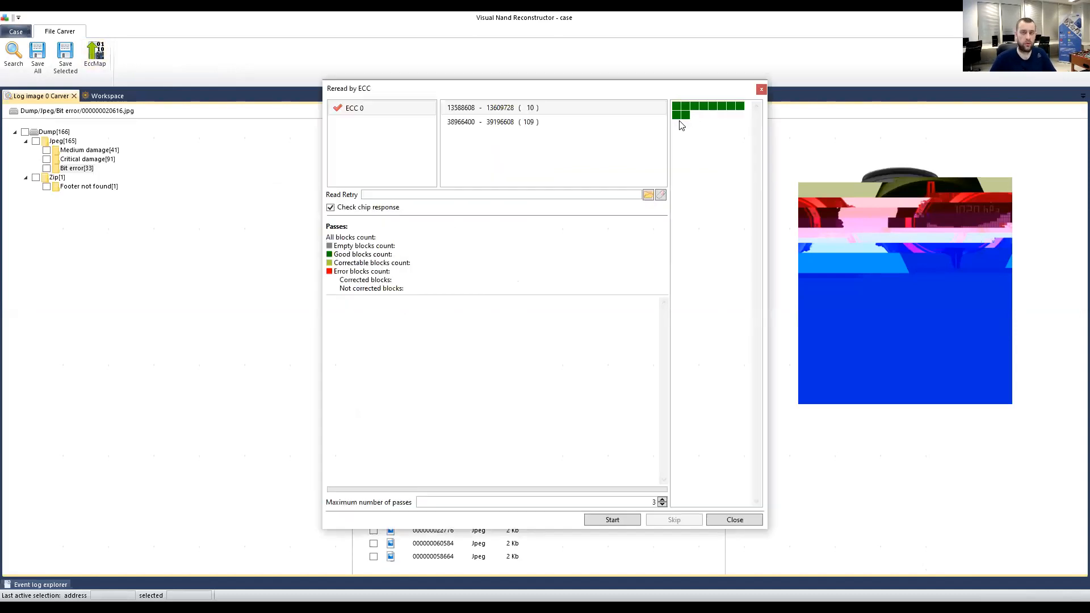
left_click(762, 90)
left_click(80, 169)
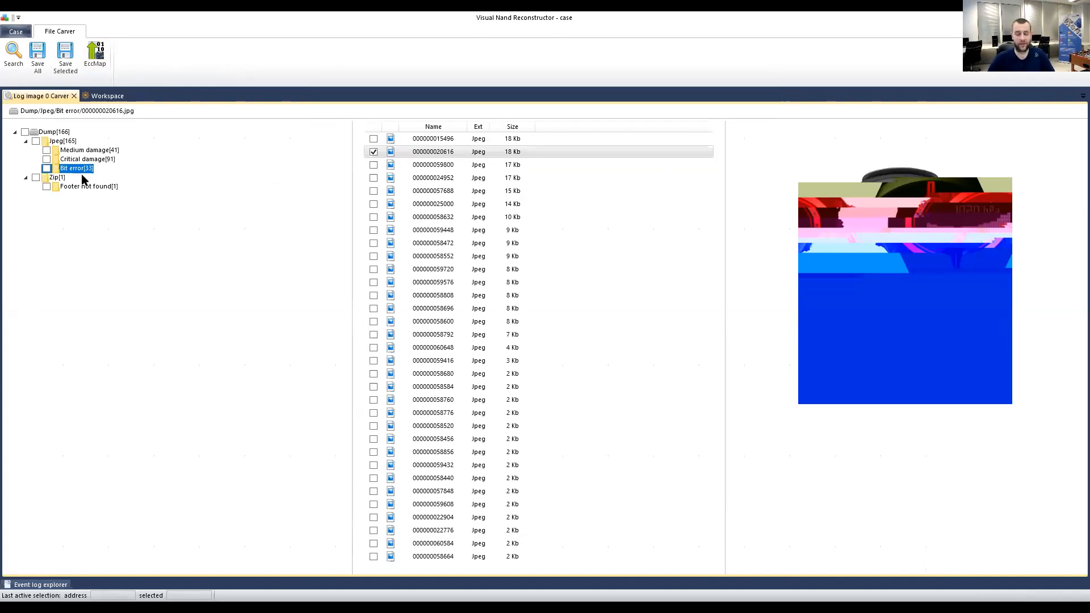
Close the old carver results and delete both connections leaving Inversion.
left_click(105, 97)
left_click(64, 101)
left_click(74, 97)
left_click_drag(448, 273, 333, 172)
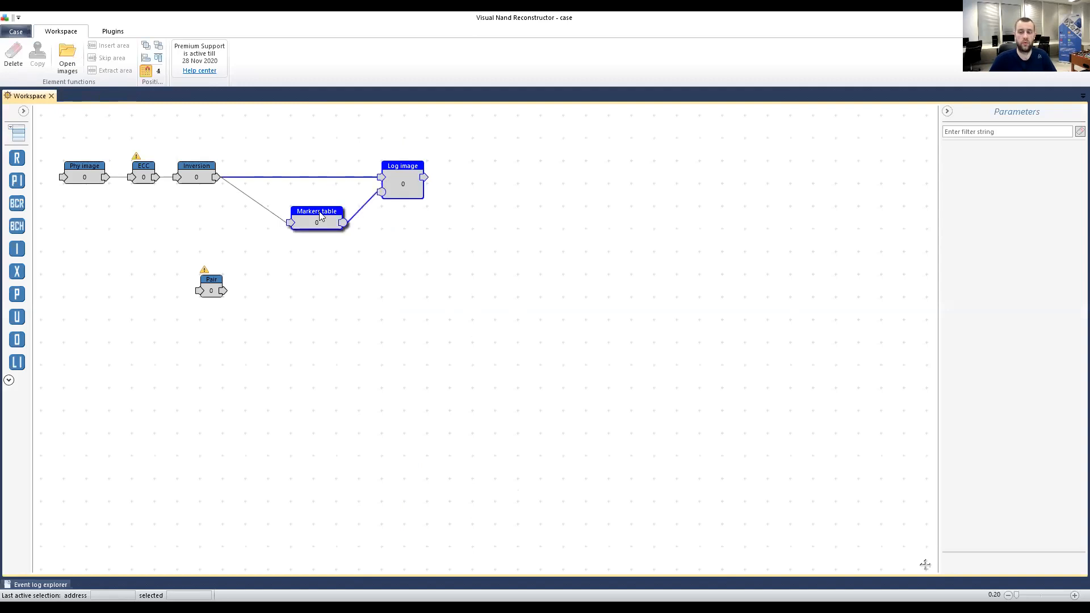
left_click(368, 298)
left_click_drag(269, 150, 268, 226)
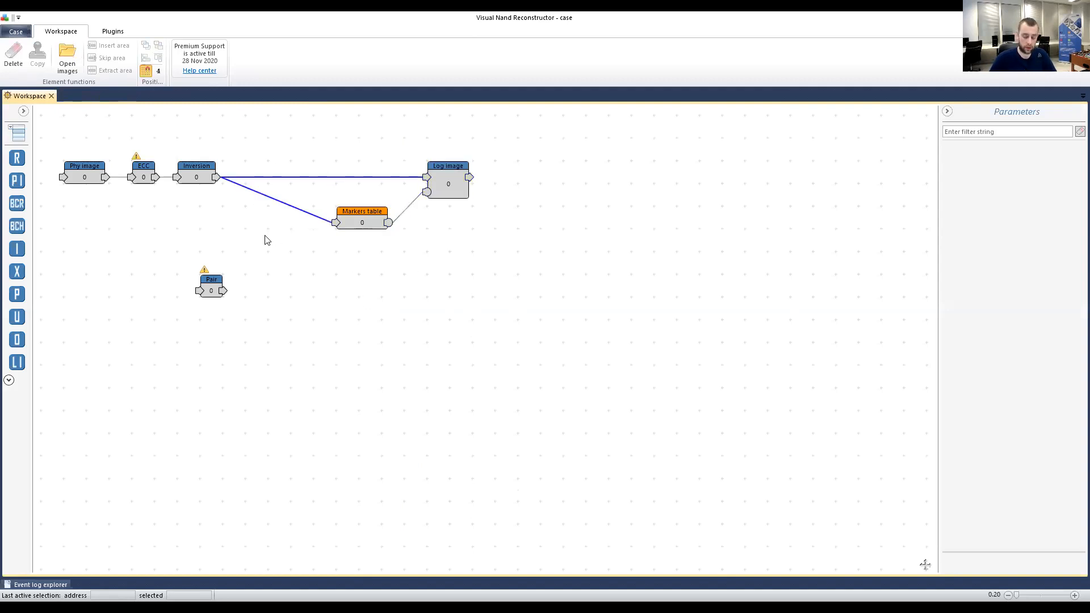
key("Delete")
Place Pair beside Inversion, wire it to Markers table, and carve files from Log image.
left_click_drag(199, 290, 427, 177)
left_click_drag(270, 178, 336, 223)
left_click(447, 187)
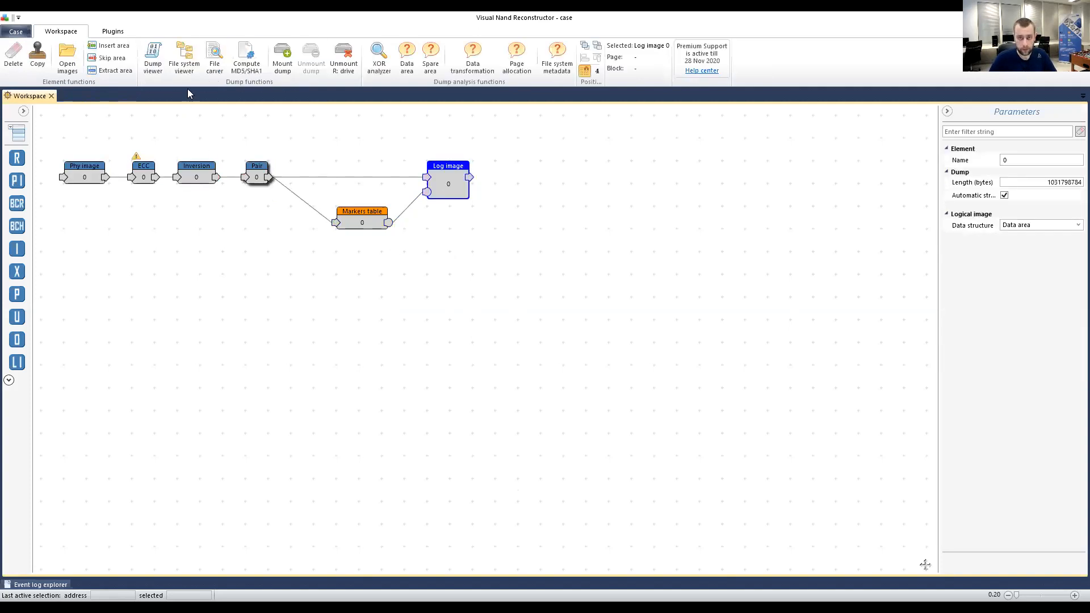
left_click(215, 57)
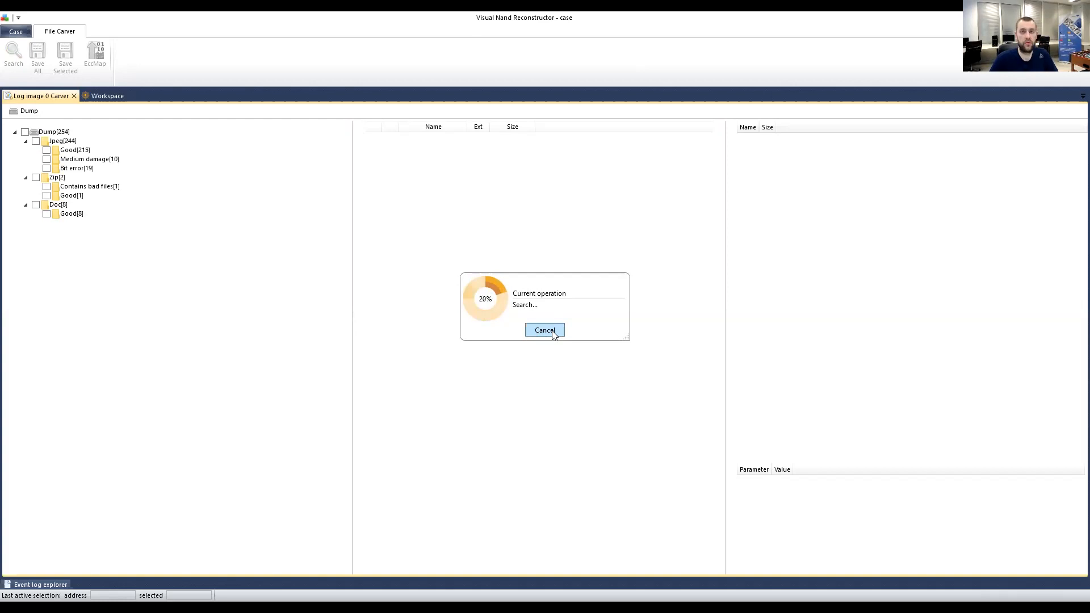
Cancel the running carve search and list the 21 bit-error JPEGs.
left_click(545, 332)
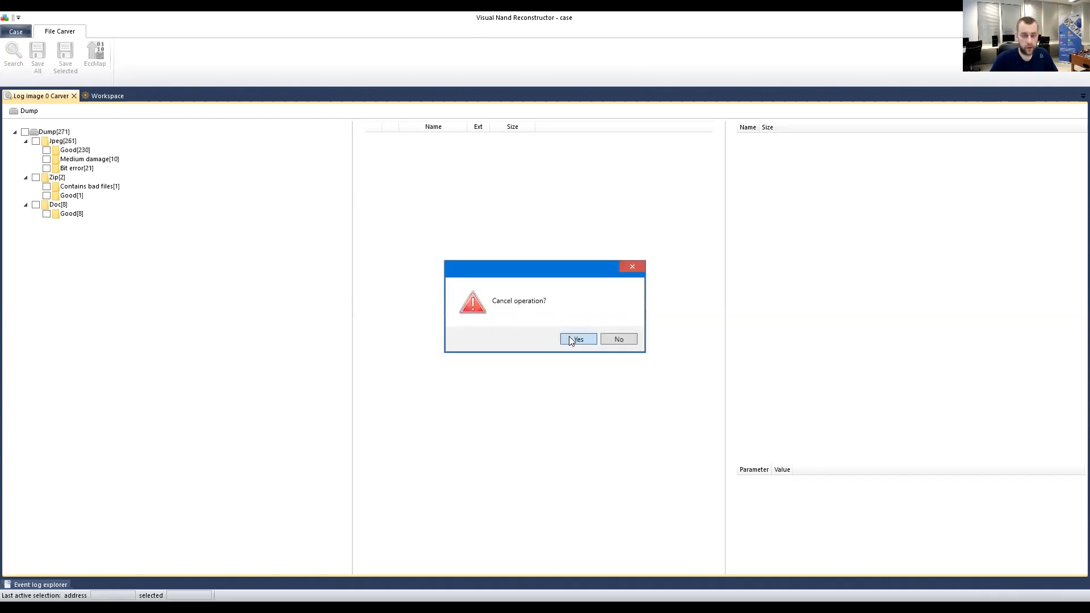
left_click(573, 339)
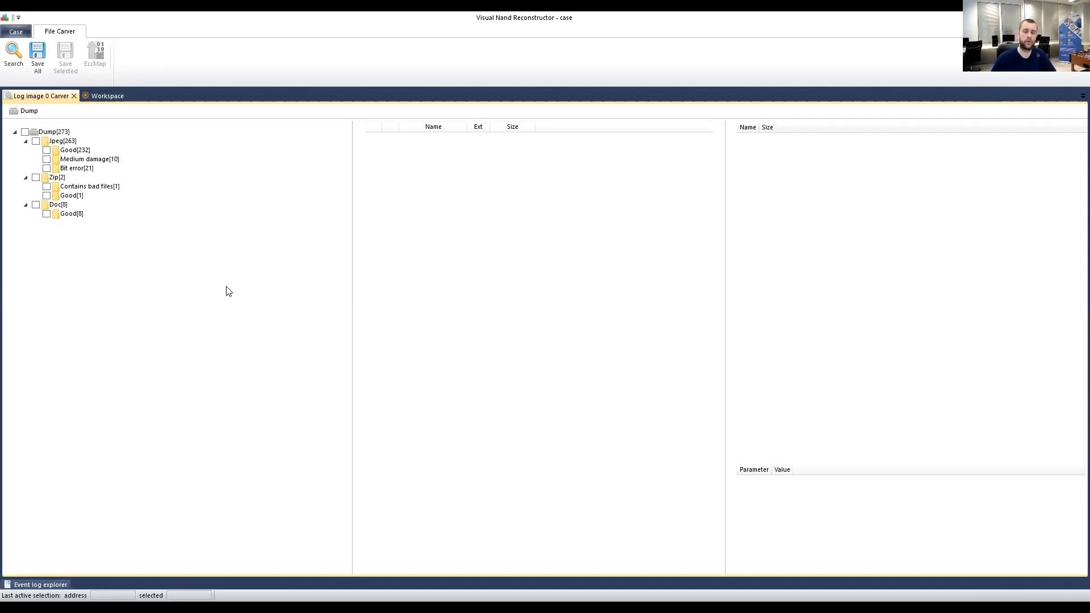
left_click(83, 169)
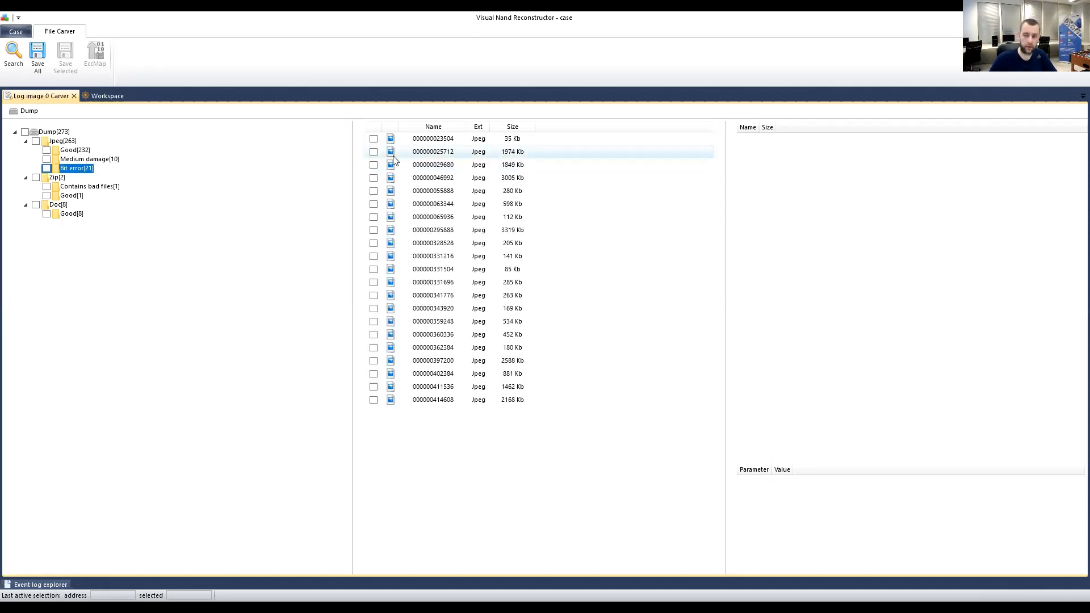
left_click(431, 154)
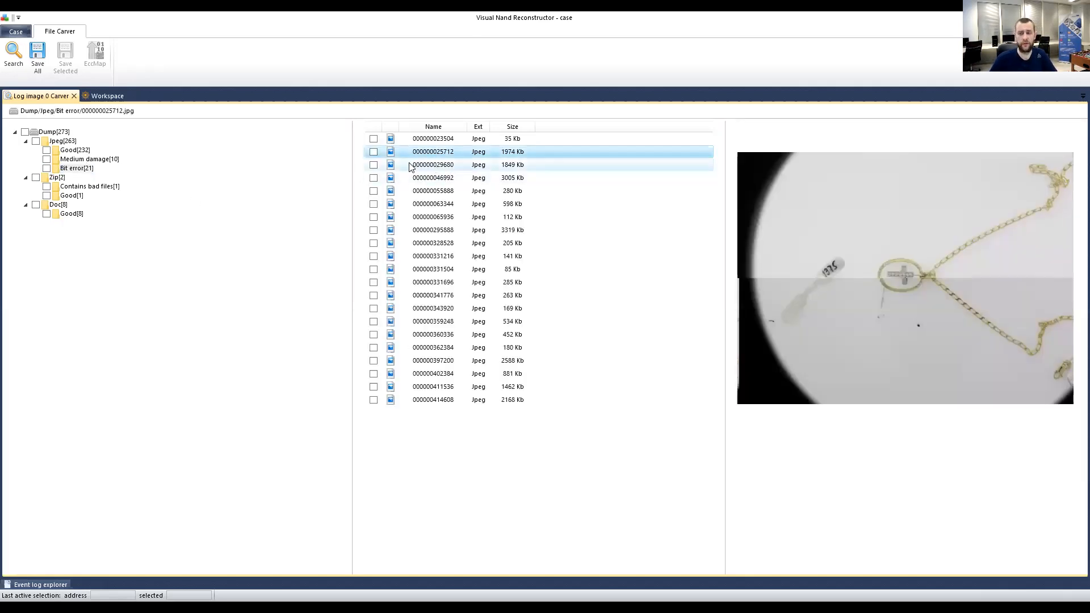
left_click(373, 152)
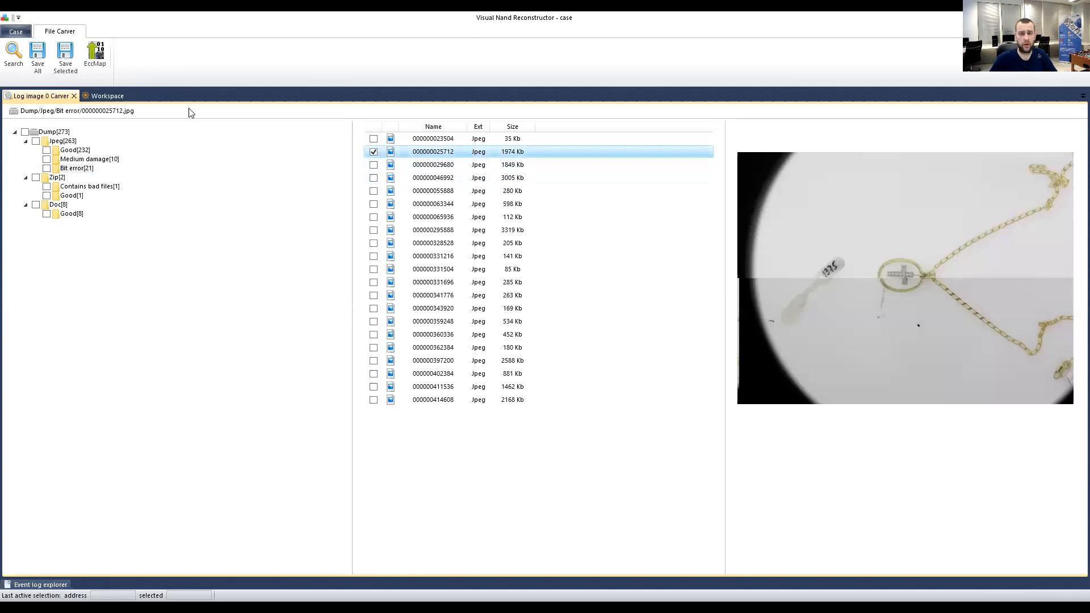
left_click(104, 60)
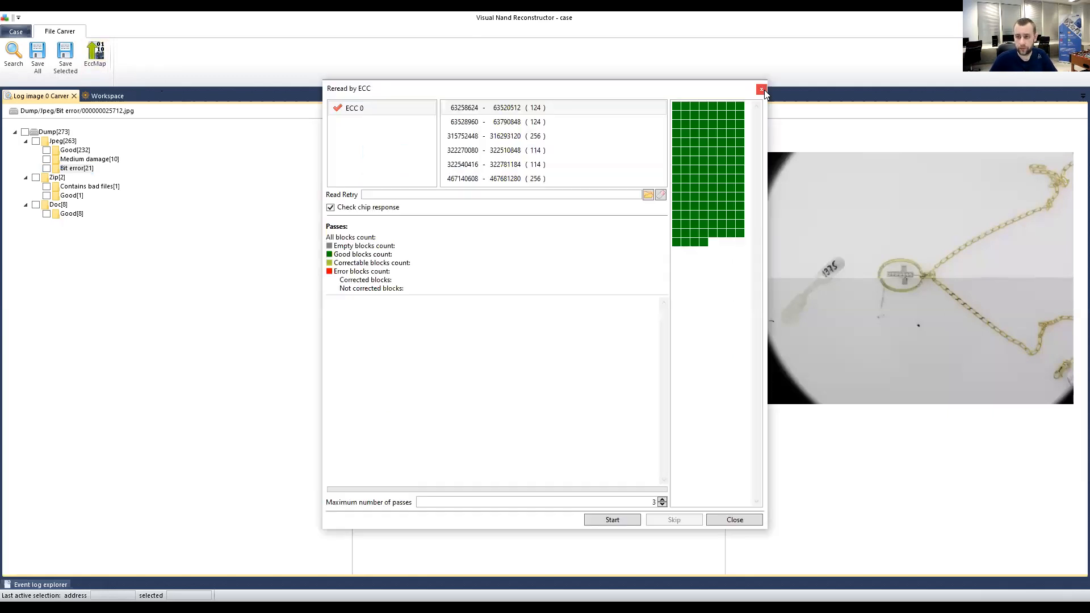
left_click(764, 90)
left_click(423, 166)
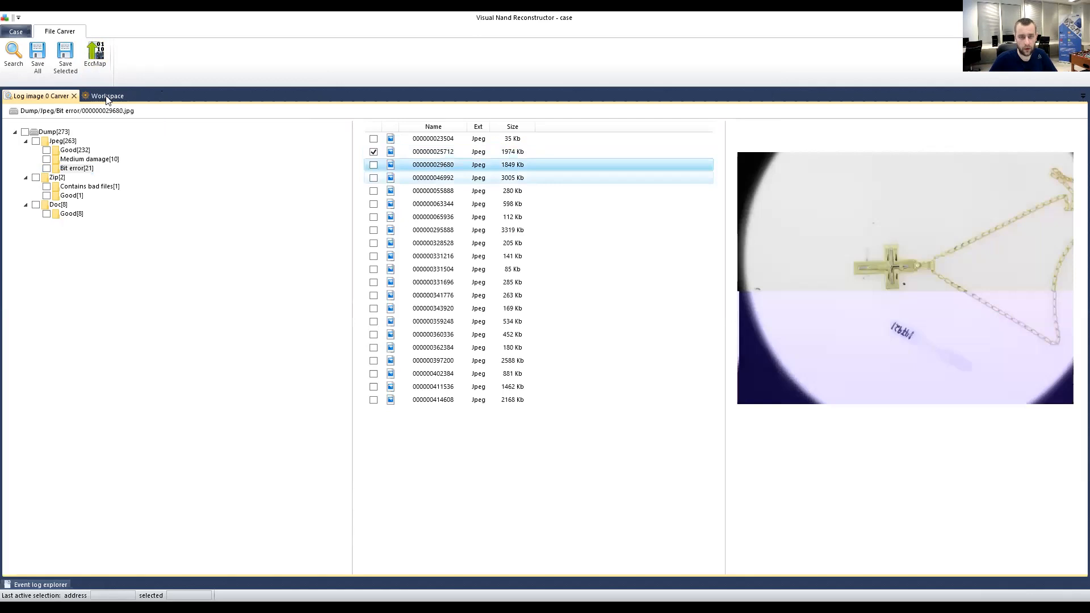
left_click(109, 97)
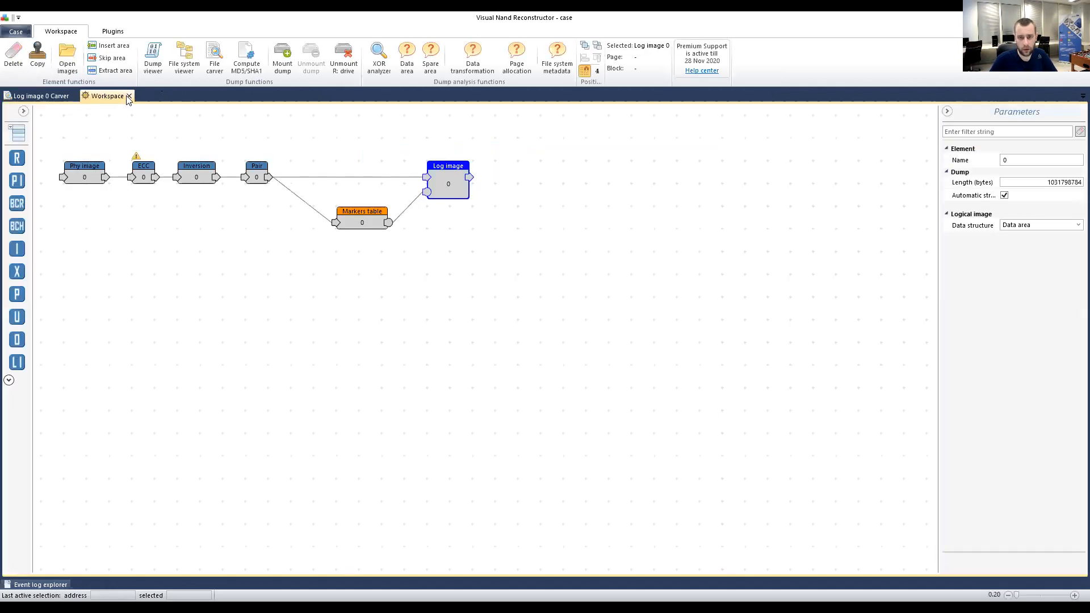
left_click(35, 96)
View the ECC map for all bit-error JPEGs, unmark them, and show Jpeg's subfolders.
left_click(36, 142)
left_click(36, 142)
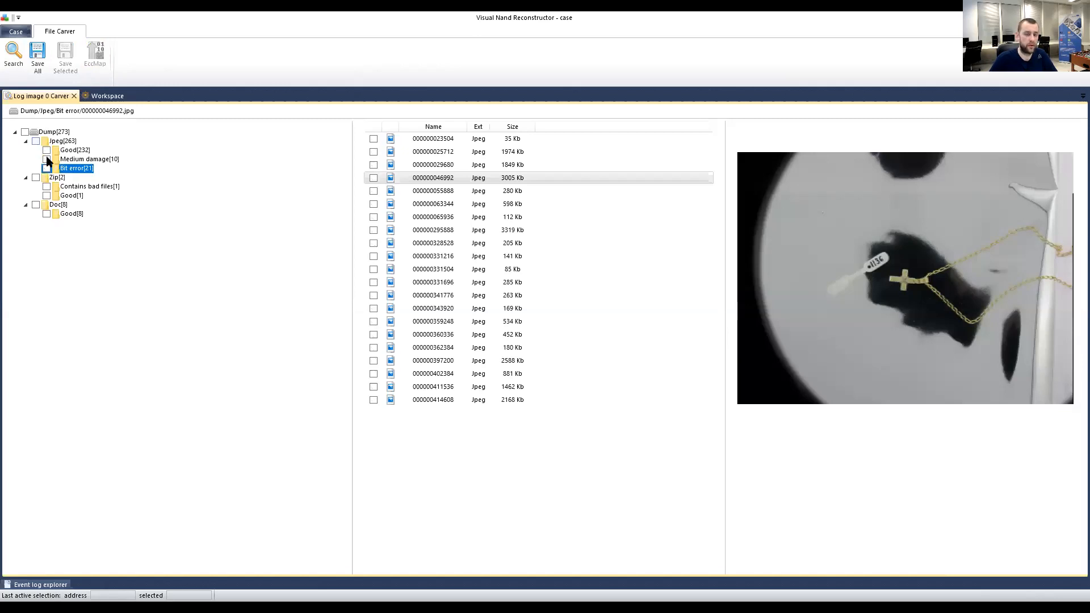
left_click(46, 169)
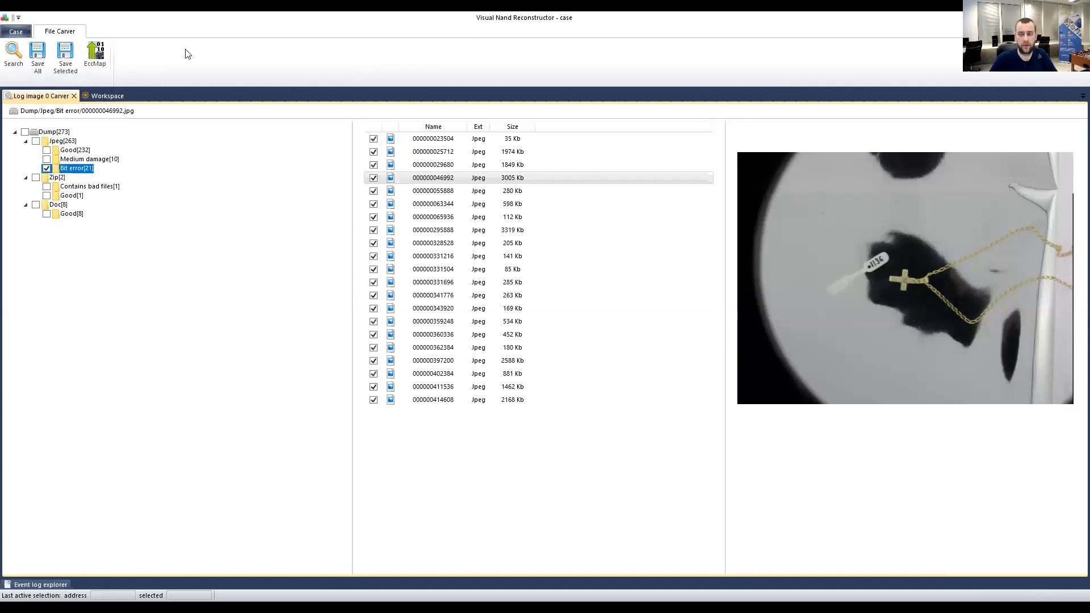
left_click(98, 60)
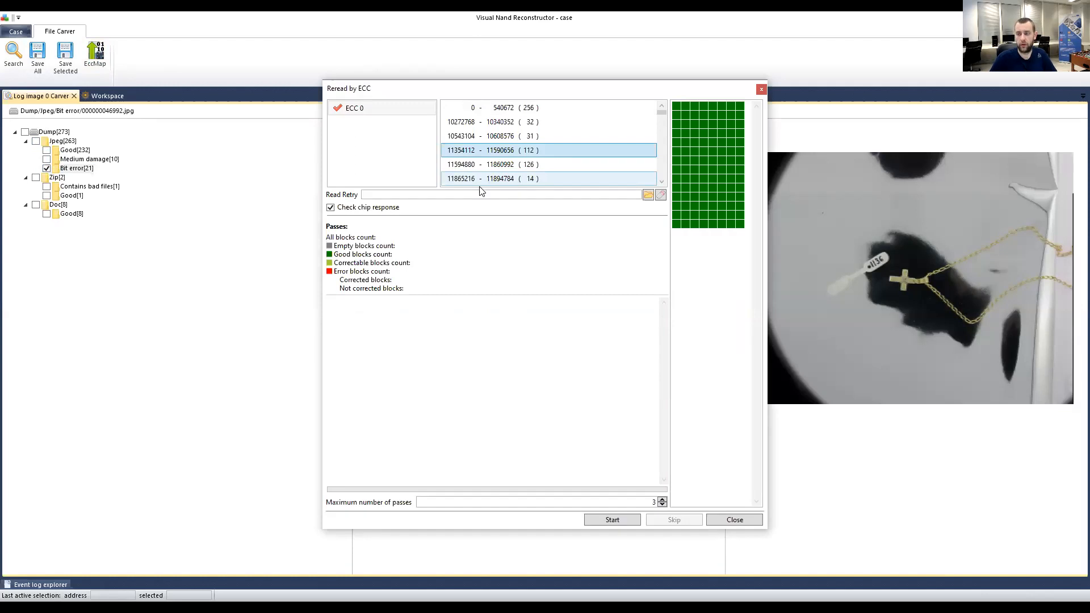
left_click(475, 181)
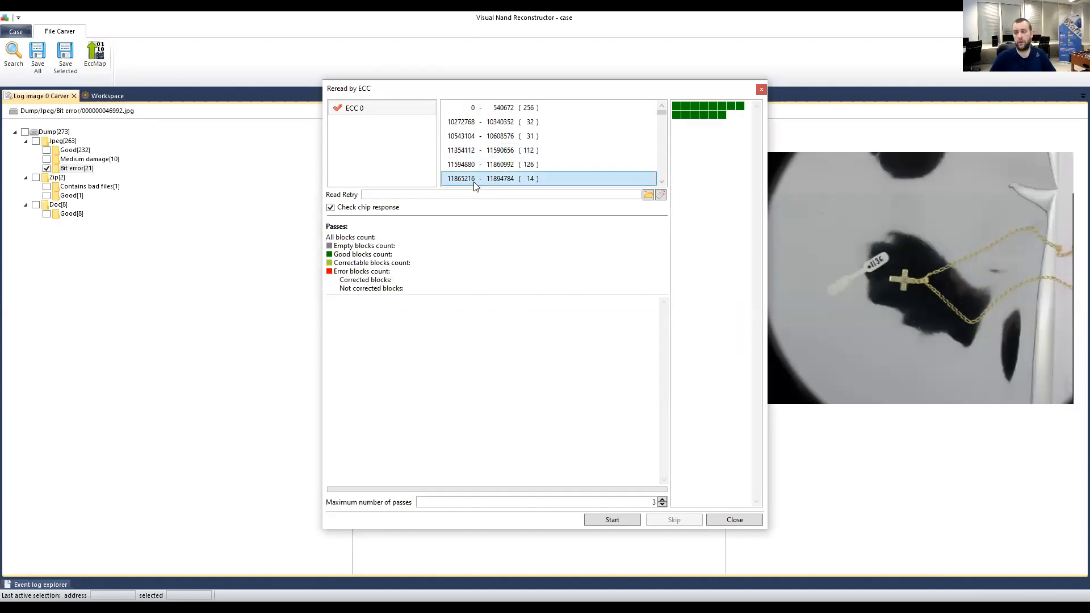
left_click(761, 89)
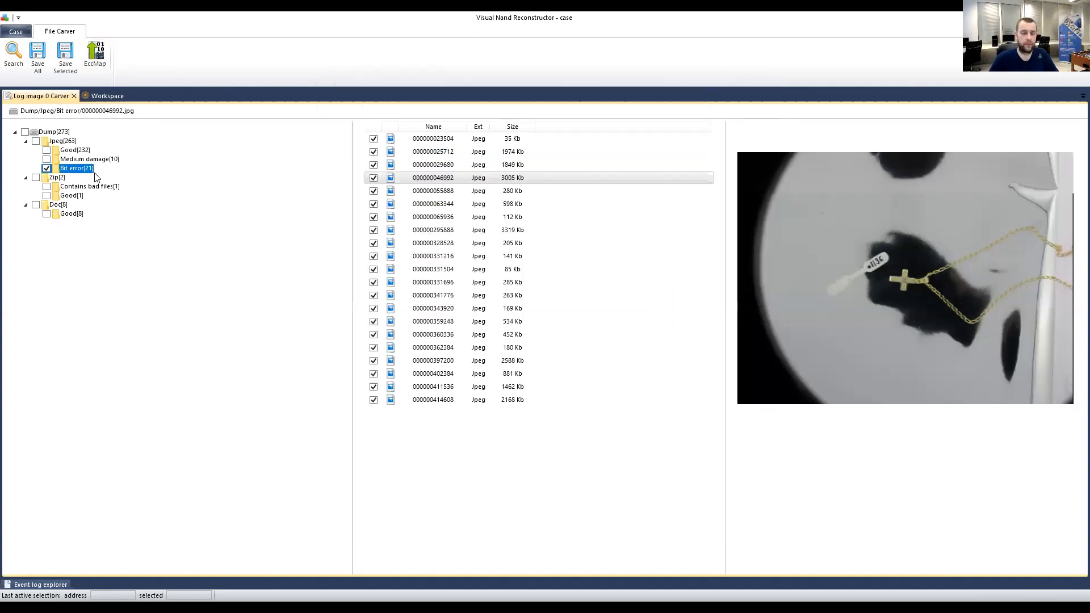
left_click(46, 168)
left_click(63, 142)
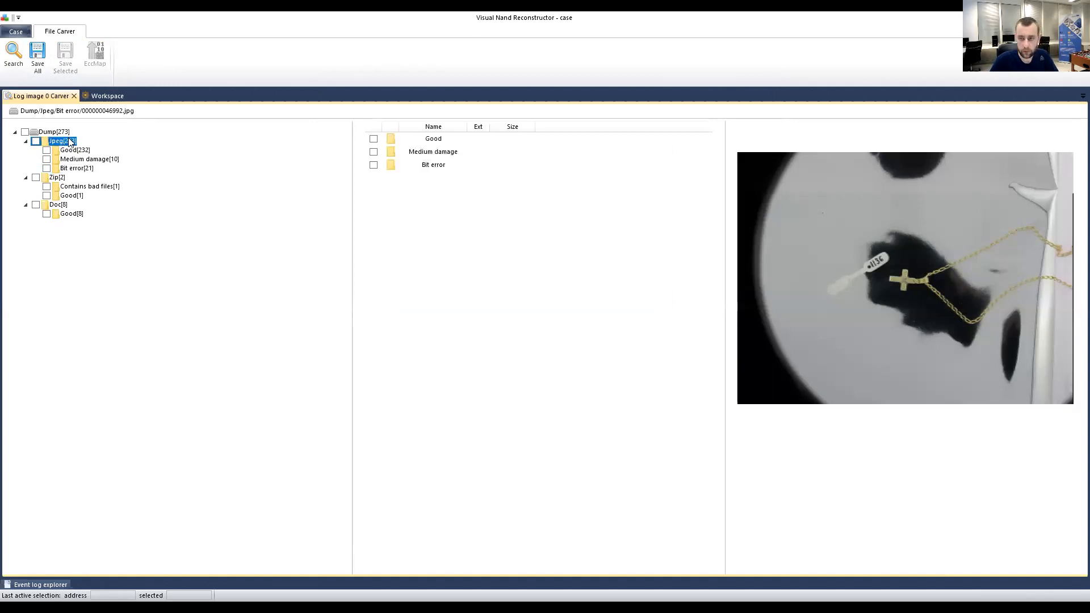
List the 8 good Doc files, then close the Log image 0 Carver tab.
left_click(72, 215)
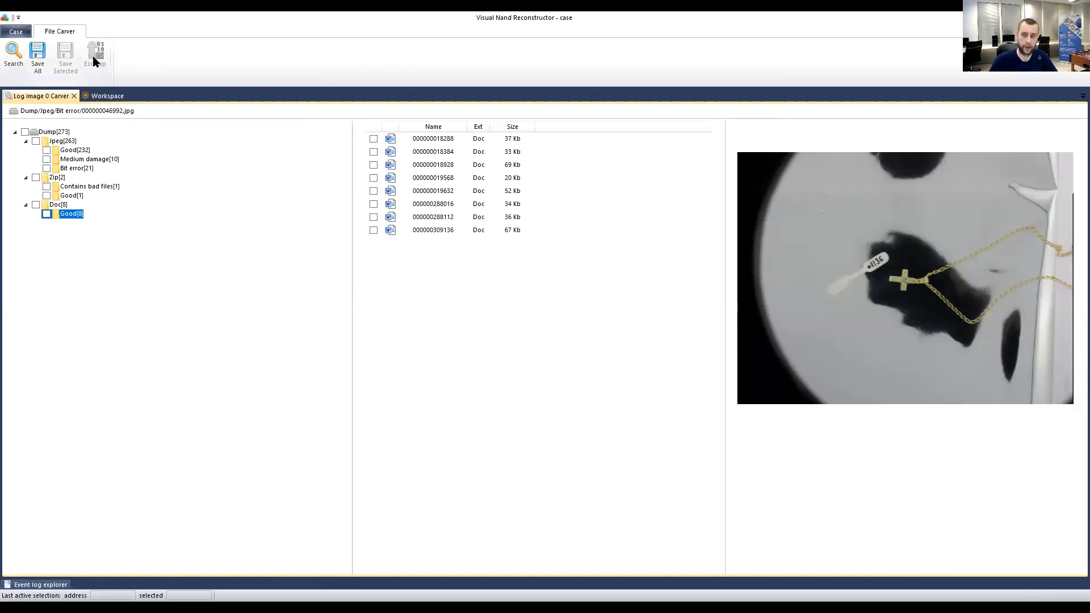
left_click(74, 96)
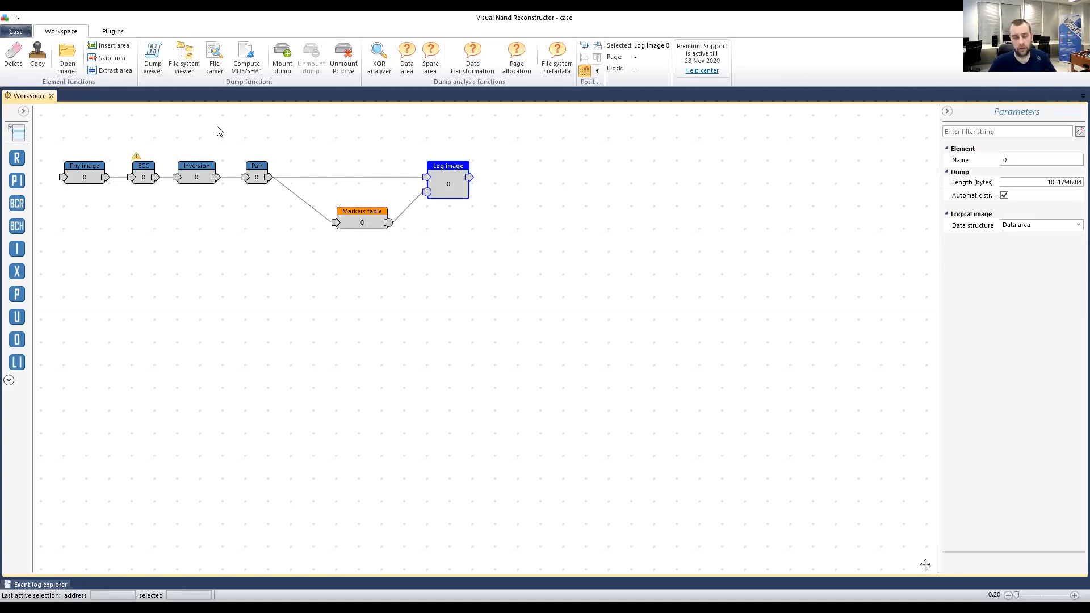
left_click(160, 139)
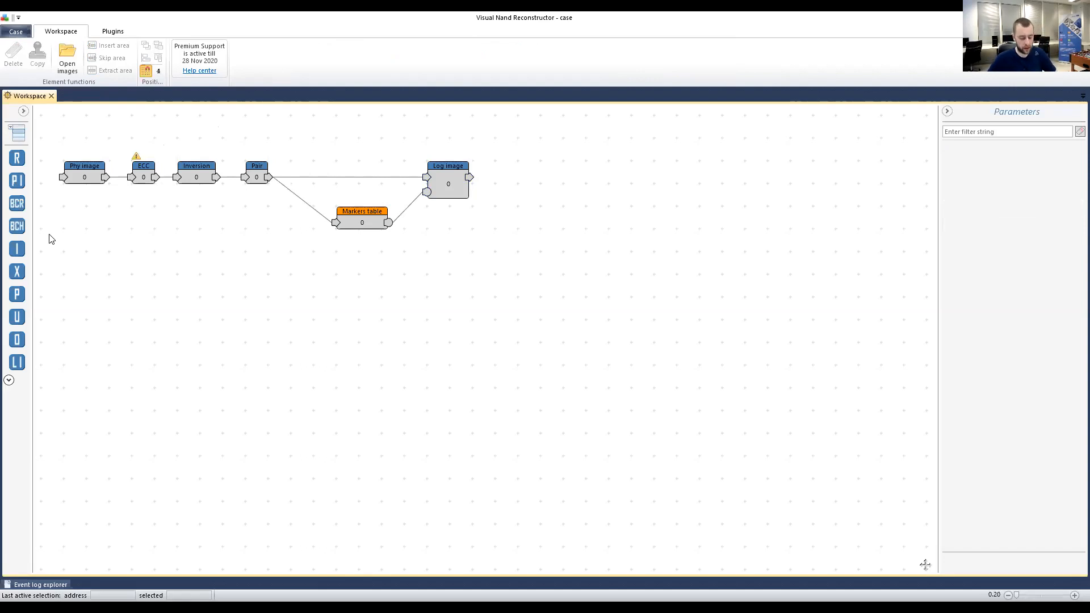
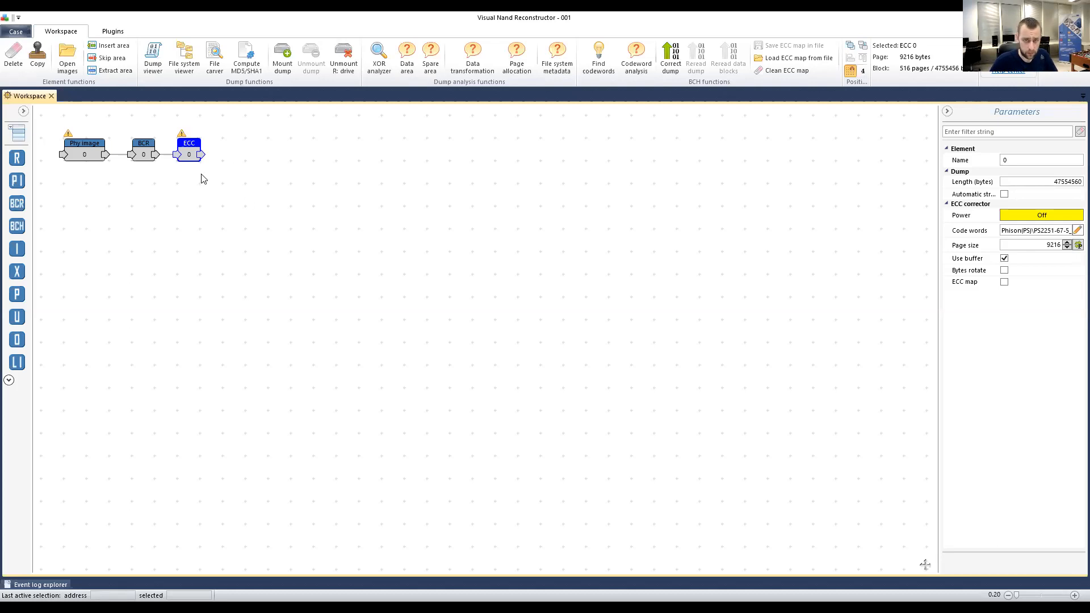
Review the physical image, BCR and ECC corrector parameters, then enable the ECC corrector's ECC map.
left_click(62, 142)
left_click_drag(196, 196, 53, 147)
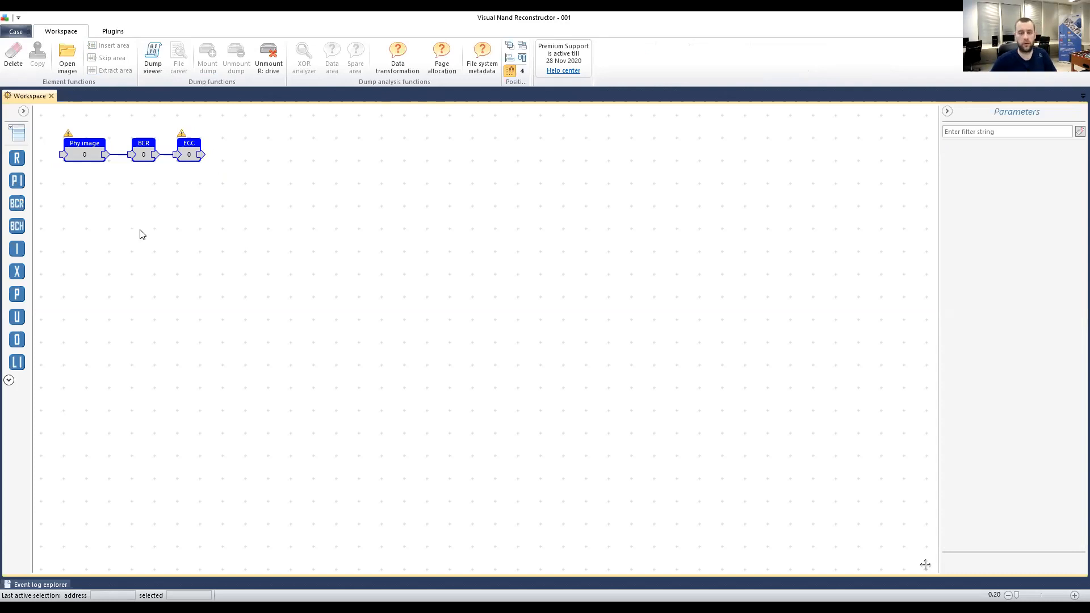
left_click(164, 226)
left_click(191, 145)
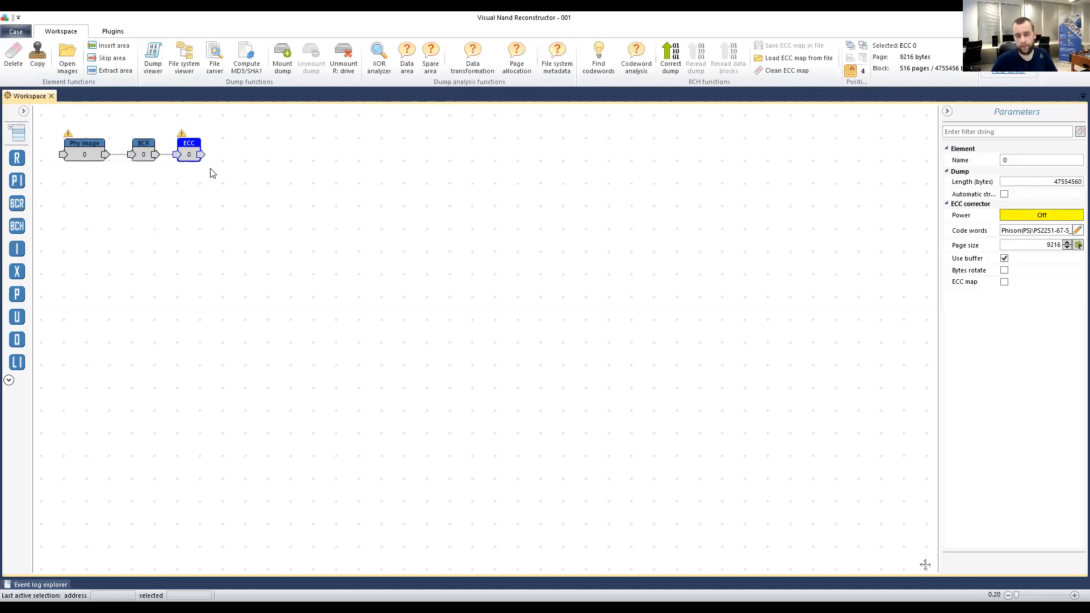
left_click(78, 143)
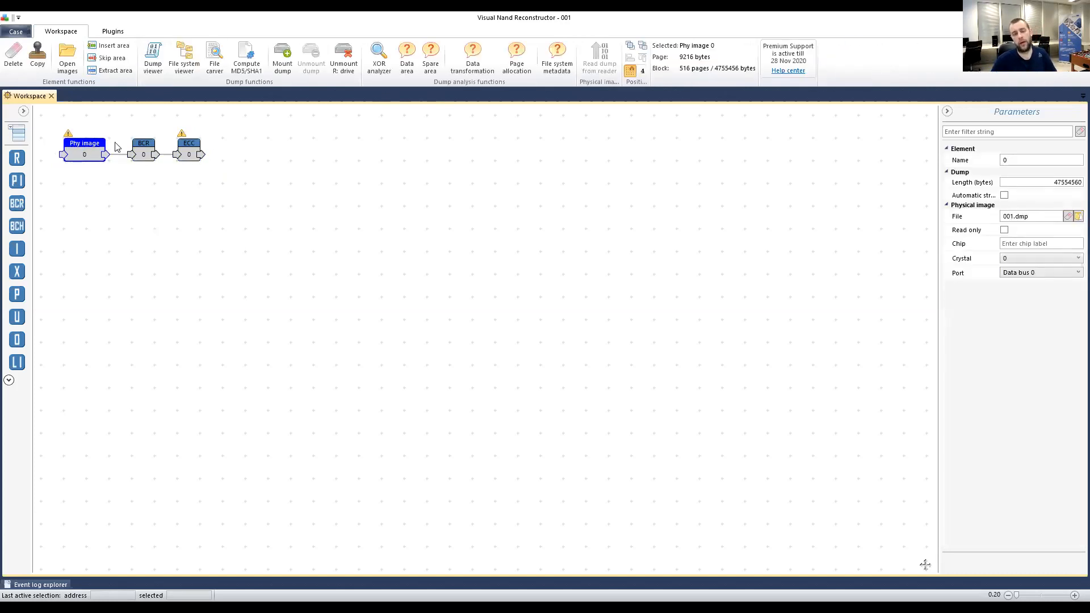
left_click(139, 144)
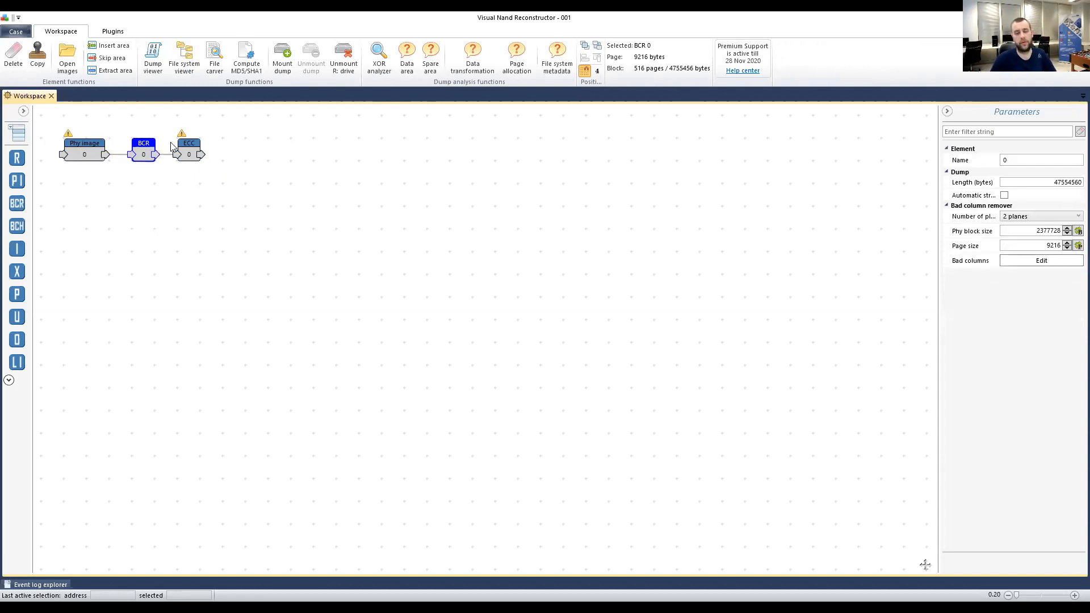
left_click(184, 146)
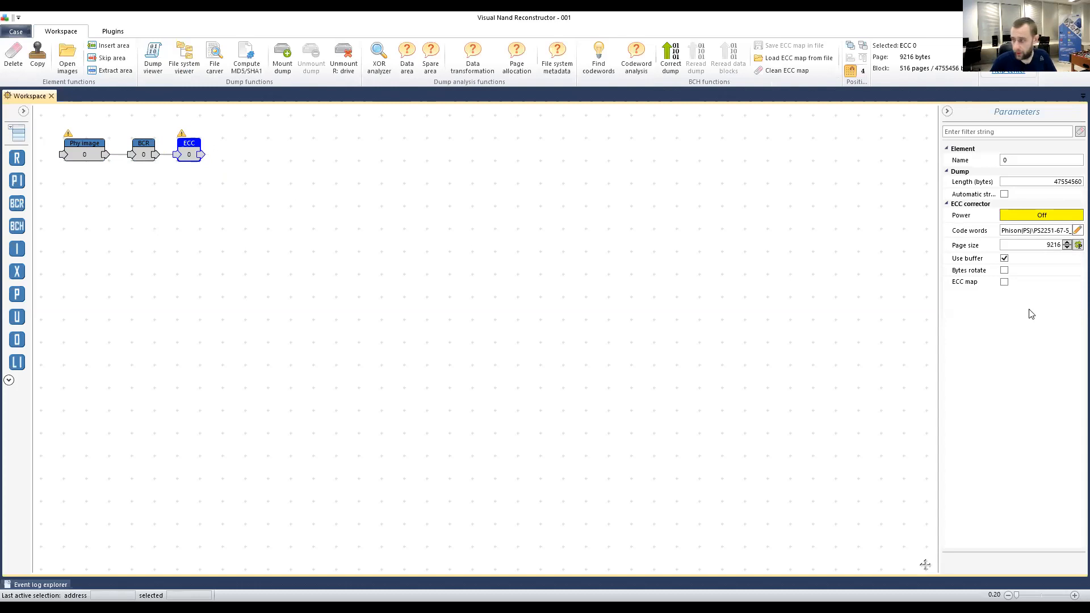
left_click(1016, 283)
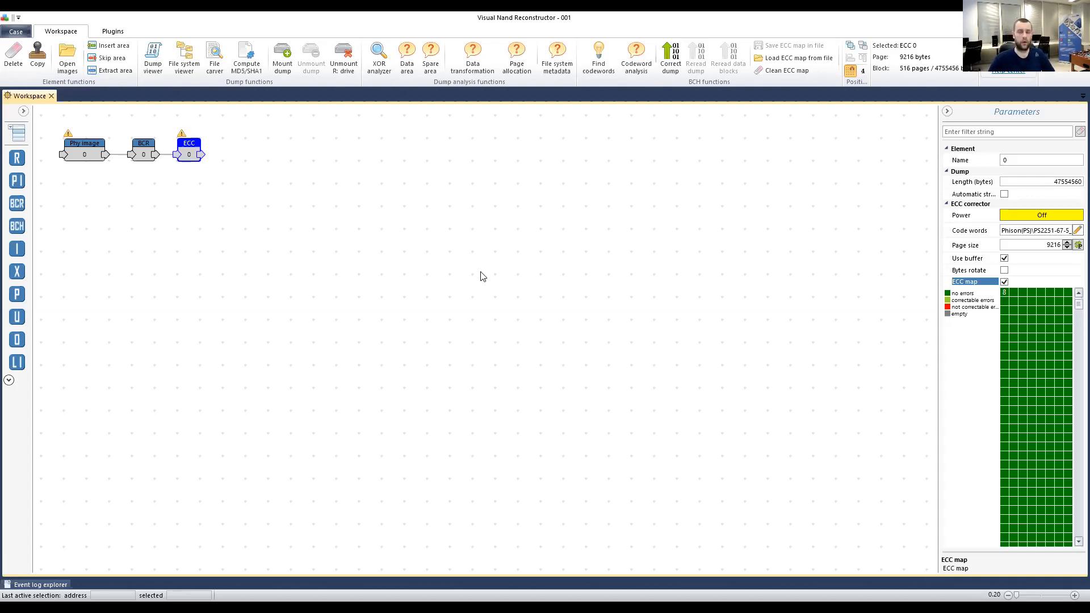
left_click(384, 228)
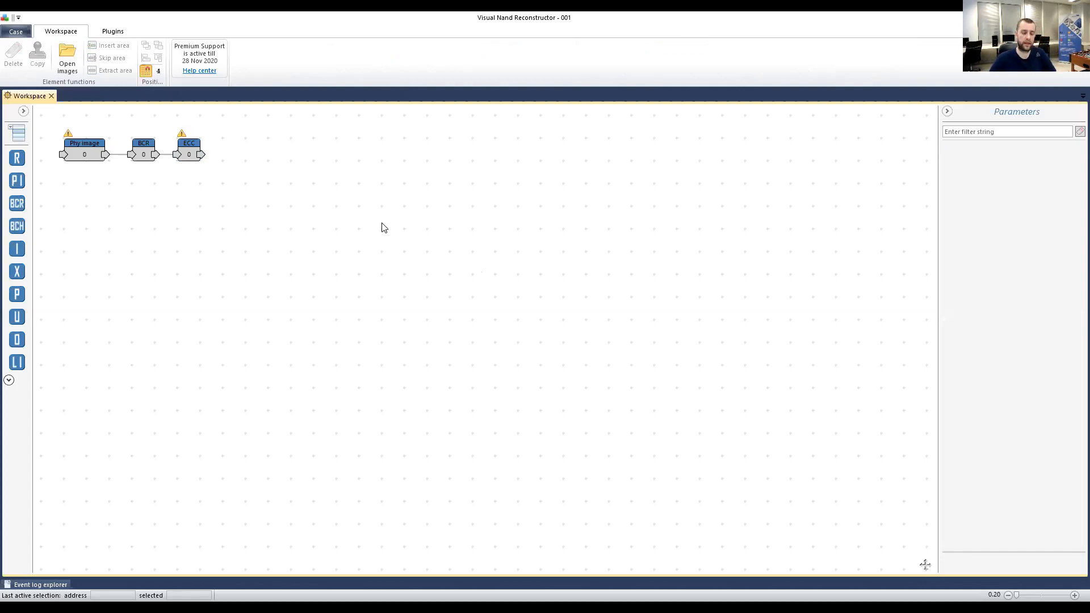
left_click(187, 150)
left_click(1006, 281)
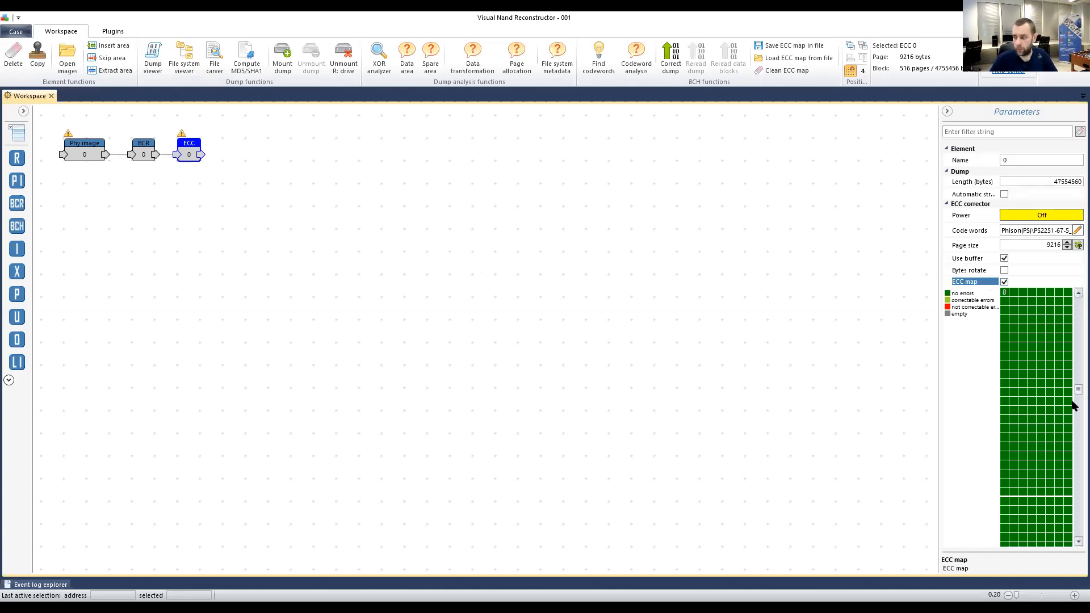
scroll(1073, 406, "down", 2)
scroll(1074, 405, "down", 1)
scroll(1073, 407, "down", 1)
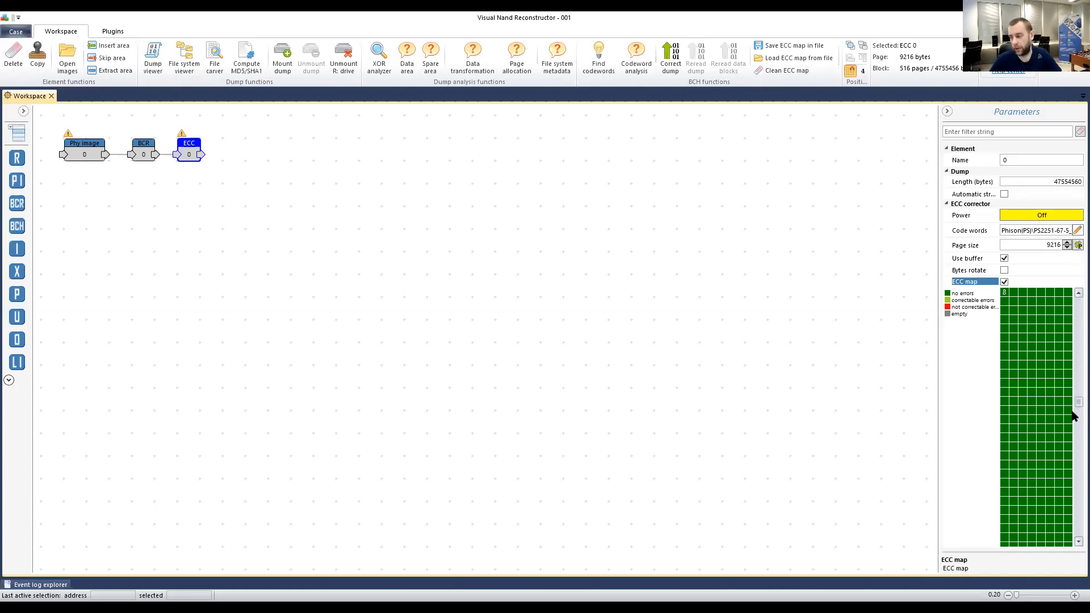
scroll(1072, 411, "down", 2)
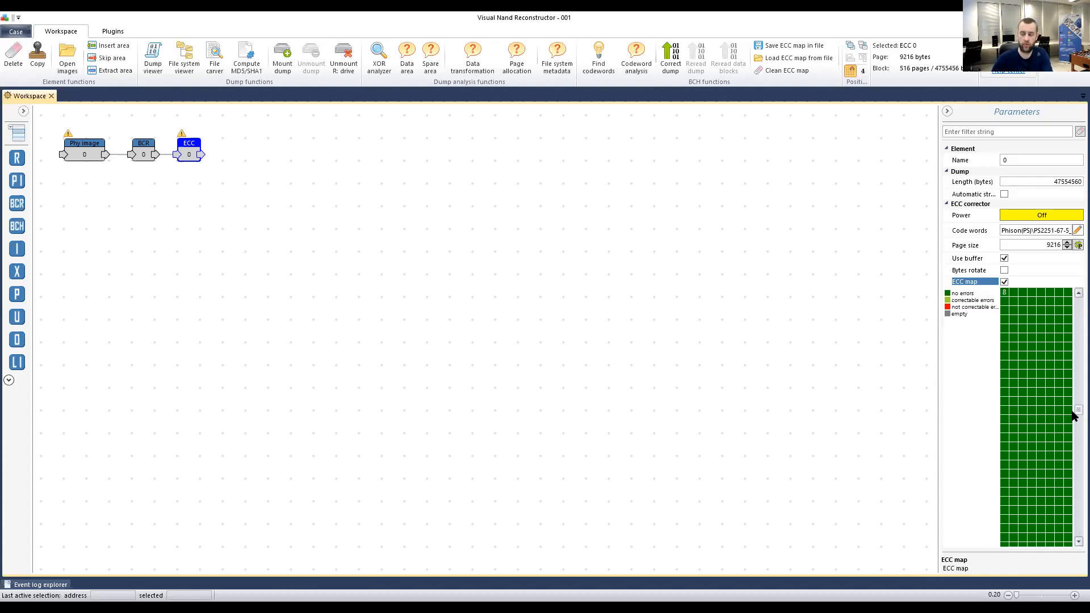
mouse_move(1072, 411)
left_mouse_down()
mouse_move(1073, 322)
mouse_move(1073, 418)
left_mouse_up()
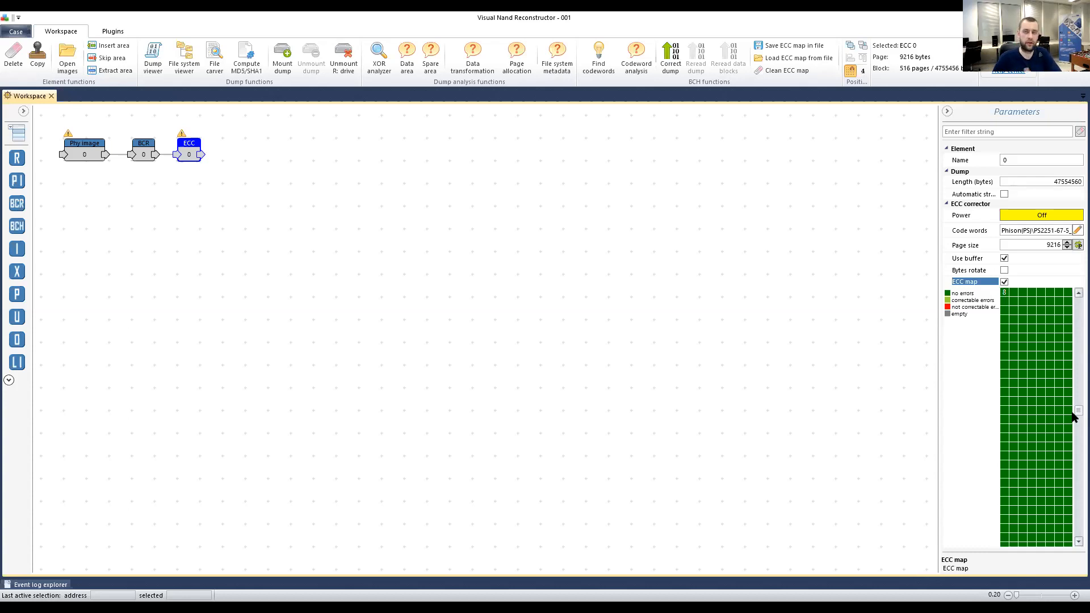
left_click_drag(1073, 417, 1072, 477)
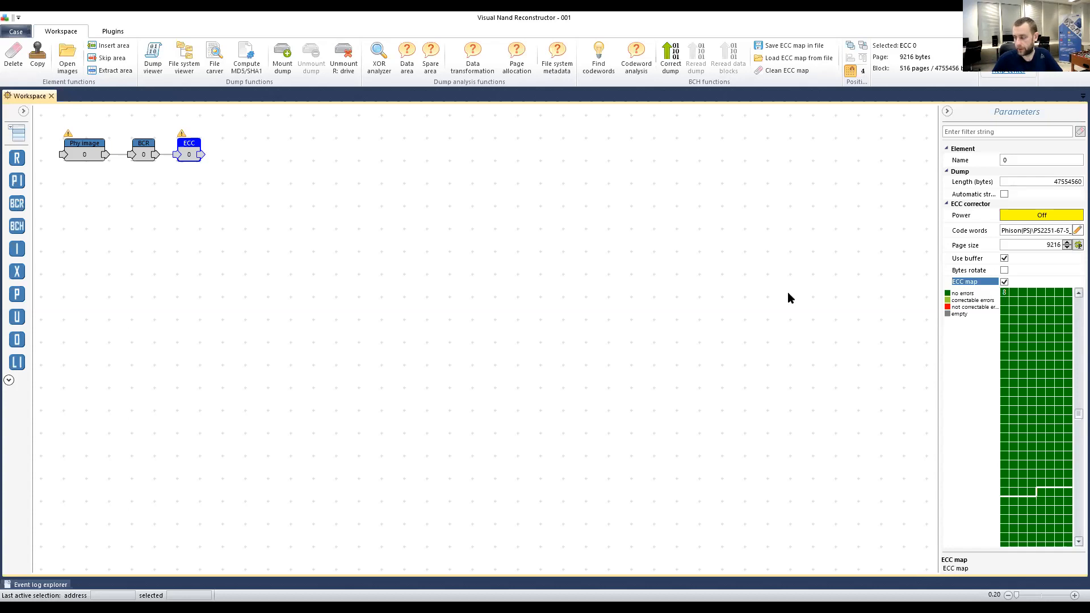
left_click(191, 184)
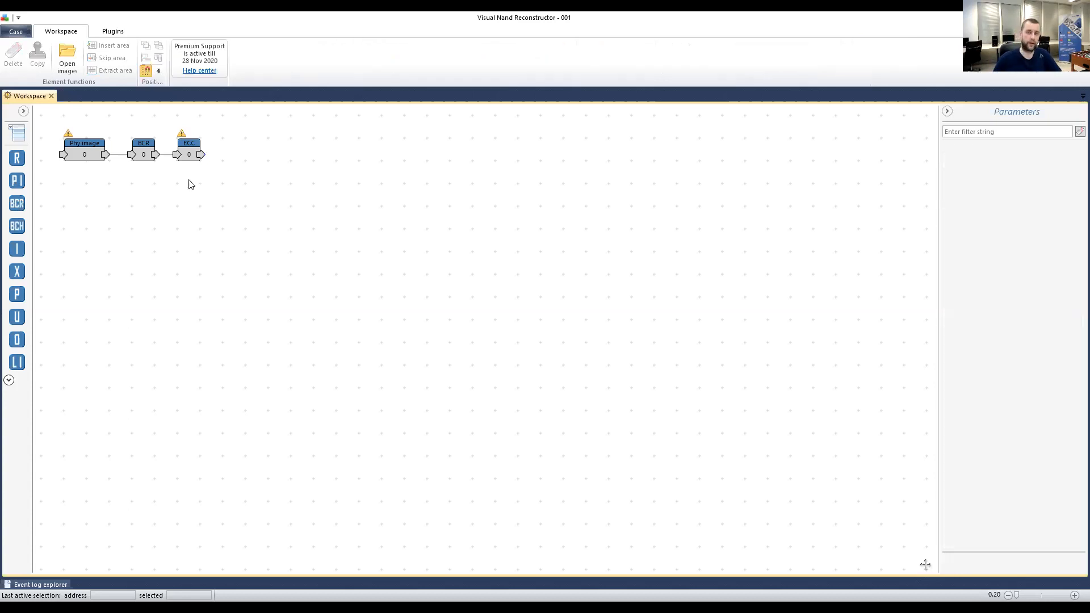
Select the bad column remover and inspect its 9216 page size and 2377728 physical block size.
left_click(184, 153)
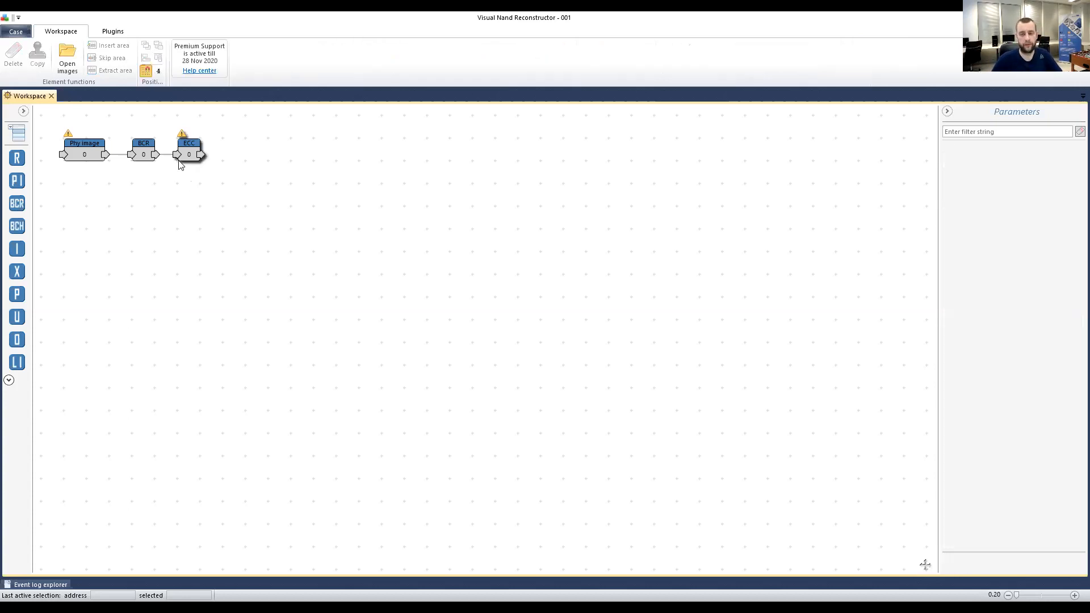
left_click(142, 147)
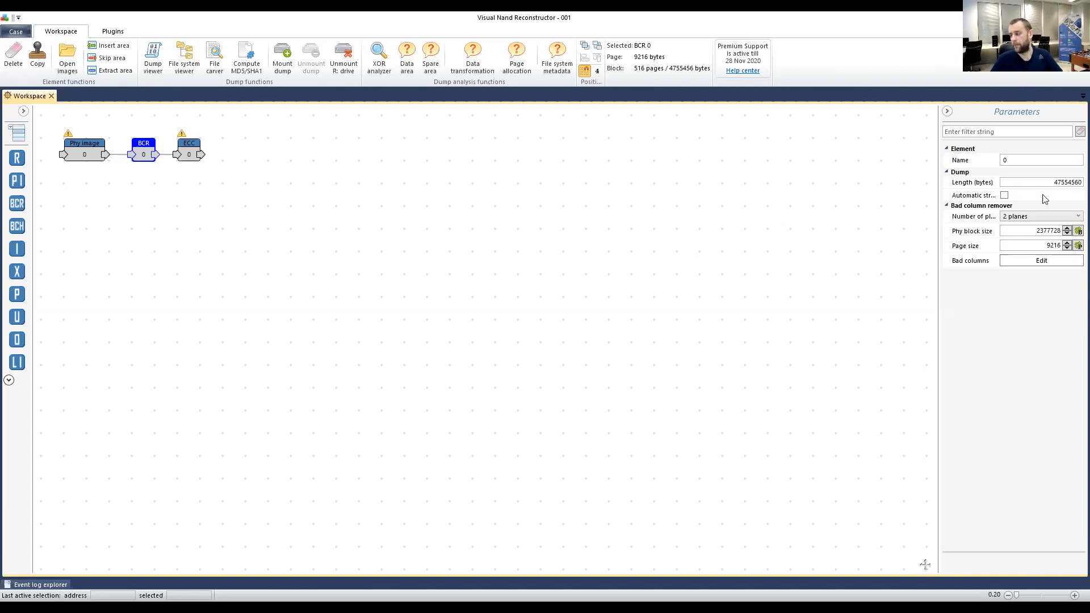
left_click(1045, 245)
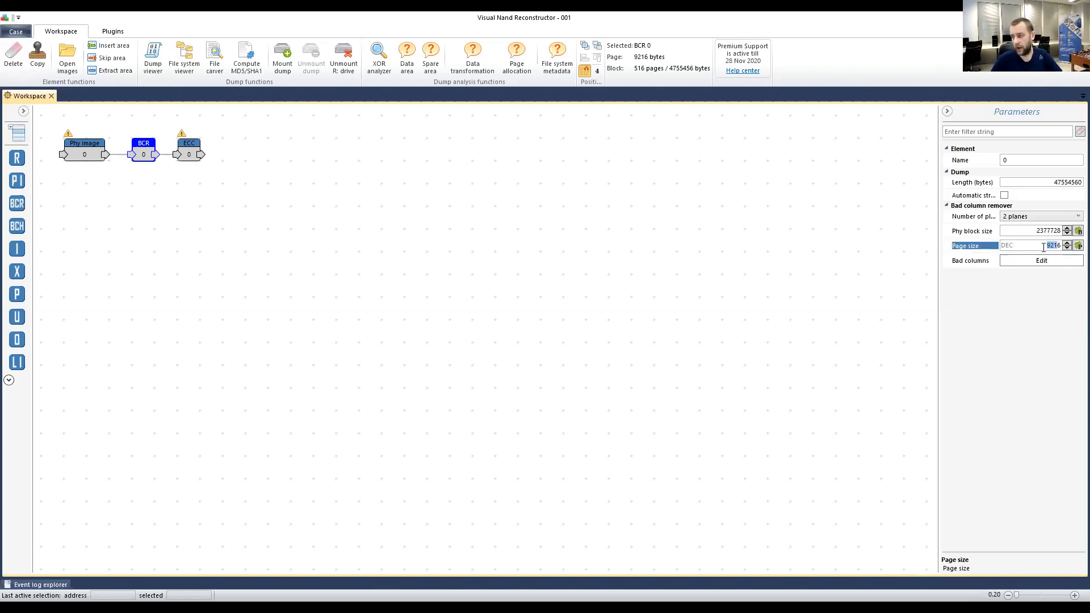
left_click(1039, 231)
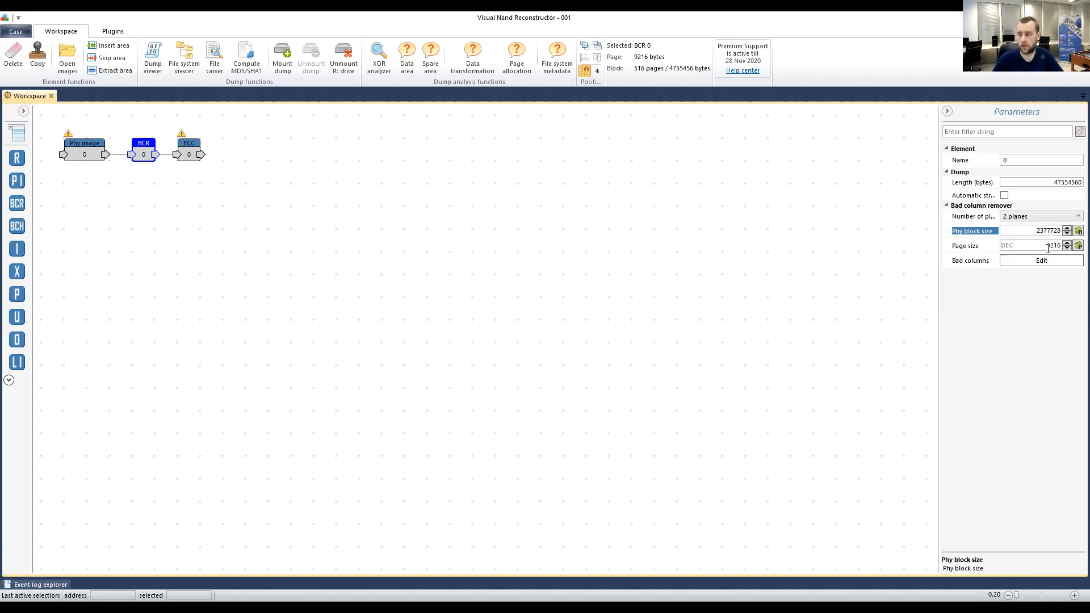
double_click(1043, 231)
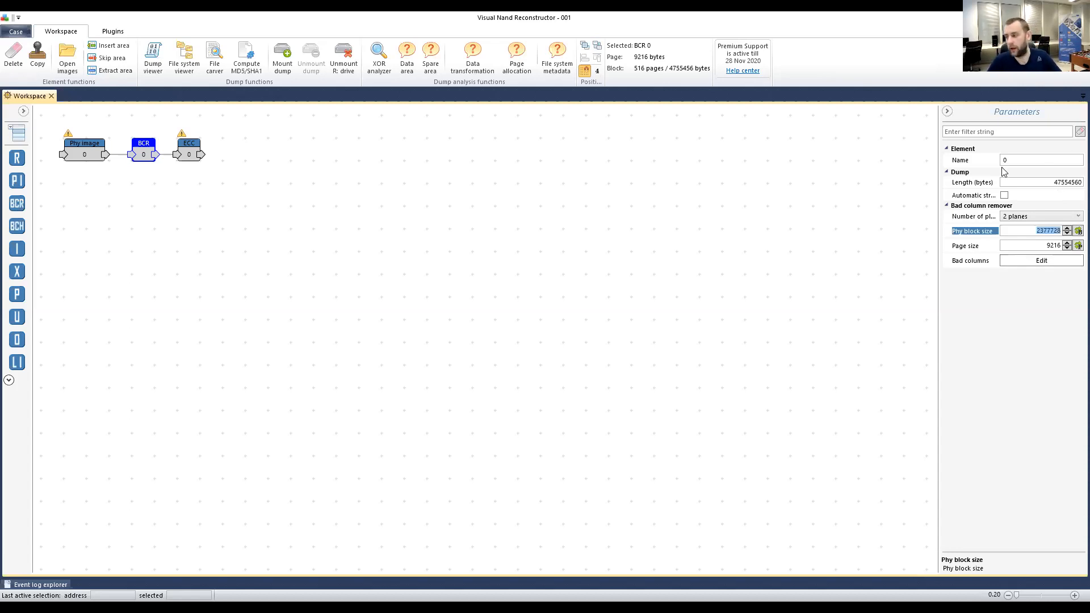
left_click(1038, 230)
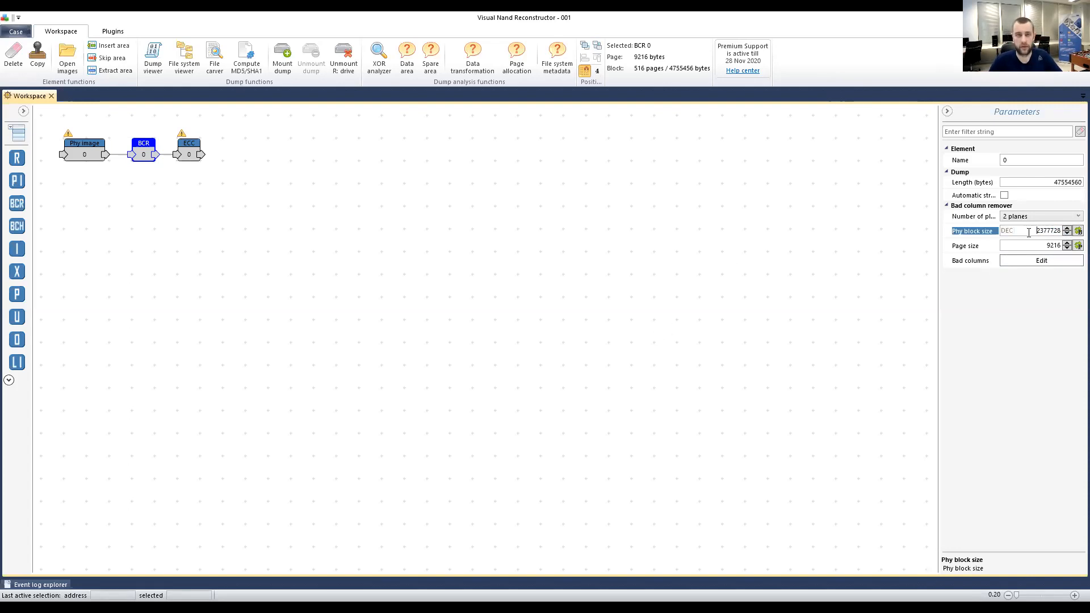
left_click_drag(1034, 233, 1059, 232)
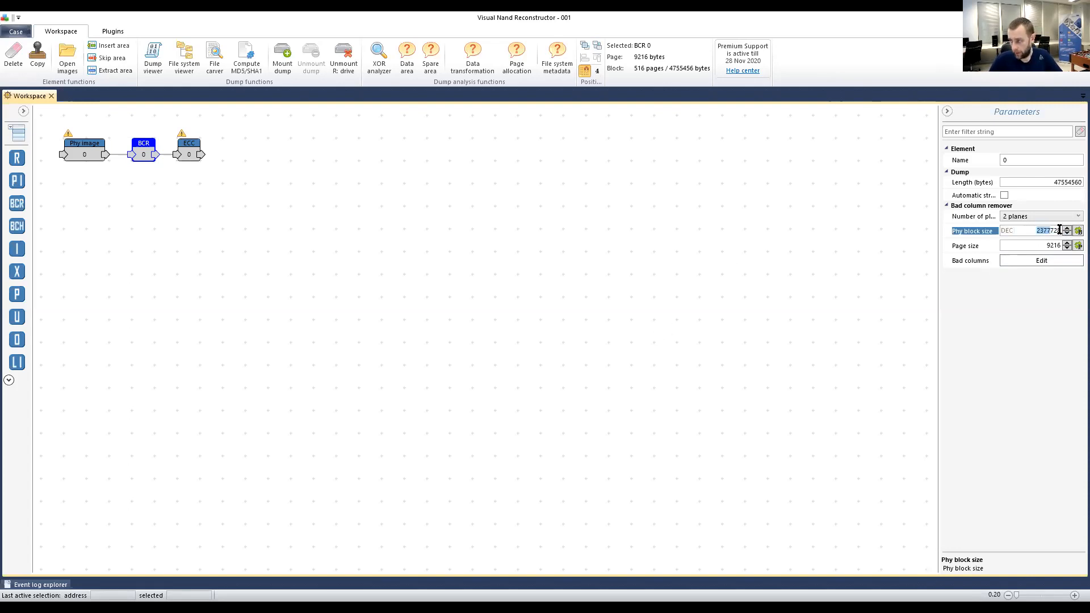
Open the BCR bad column editor, jump to bad column 848 and mark a reference row.
left_click(1037, 262)
left_click(1035, 263)
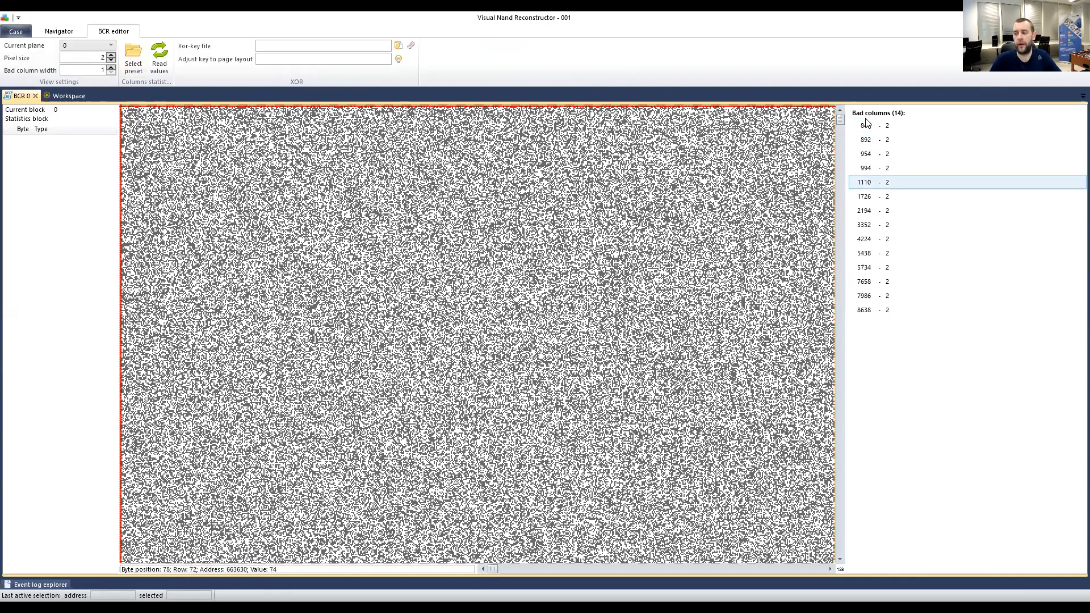
left_click(882, 127)
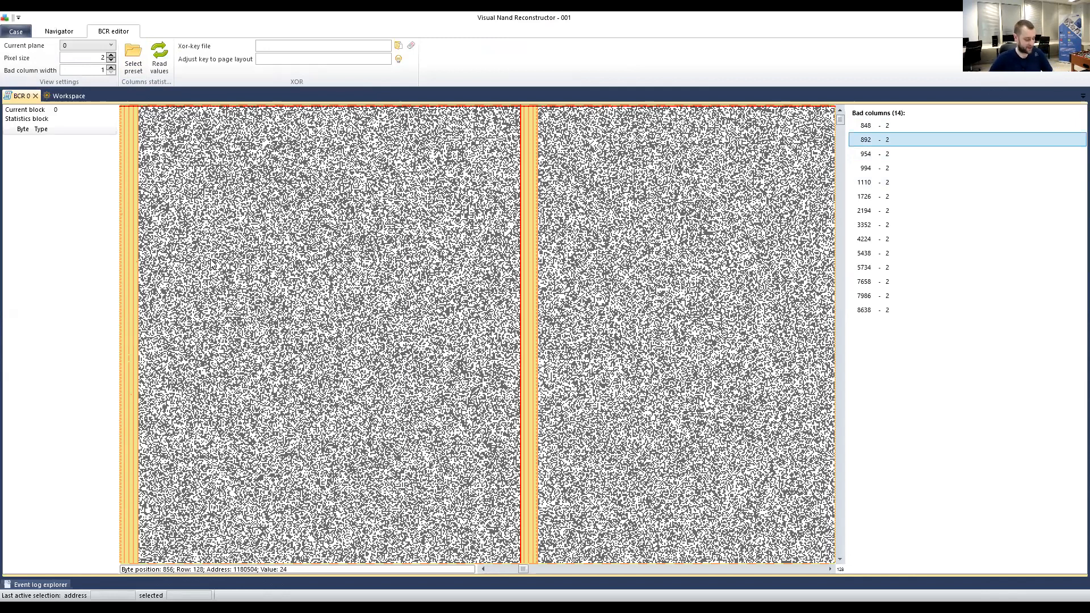
left_click_drag(526, 570, 489, 571)
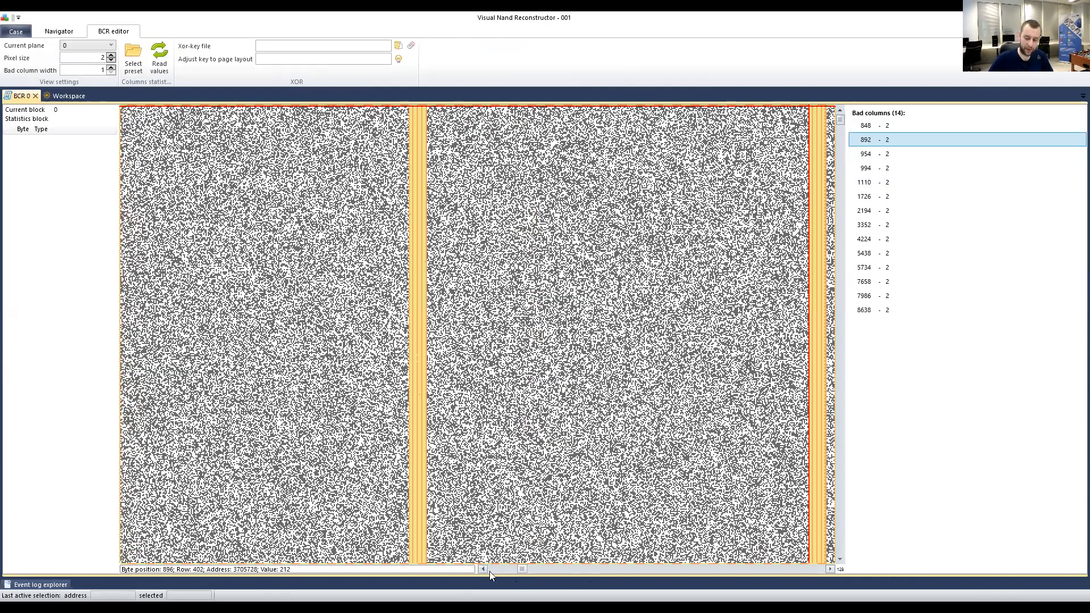
left_click(142, 235)
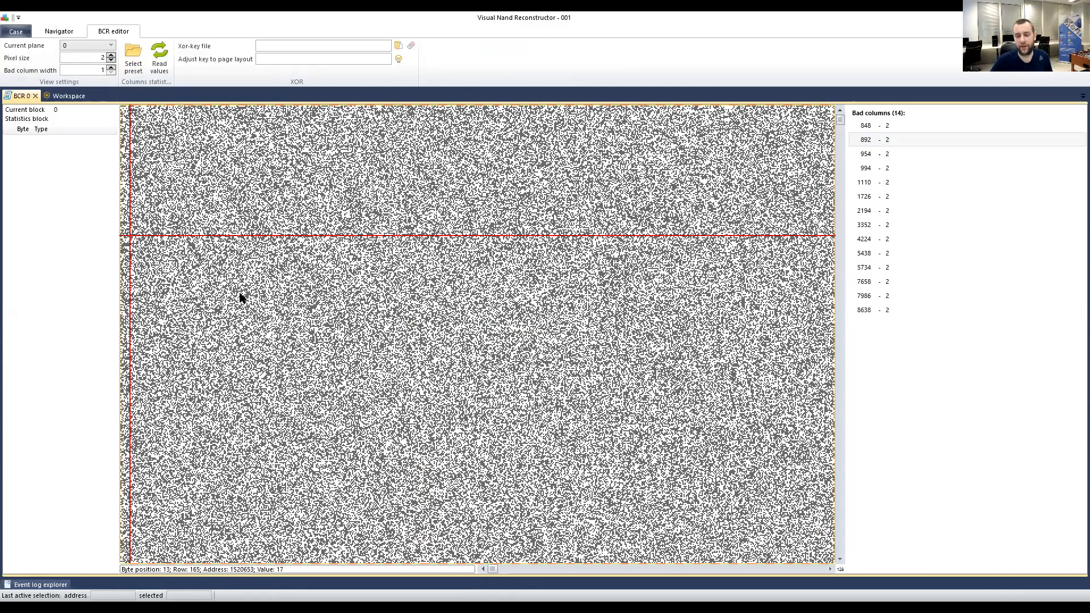
Scroll the bitmap right and back so bad columns 848 and 892 are visible.
key("Right")
key("Right")
key("Right")
key("Right")
key("Right")
key("Right")
key("Right")
key("Right")
key("Right")
key("Right")
key("Right")
key("Right")
key("Right")
key("Right")
key("Right")
key("Right")
key("Right")
key("Right")
key("Right")
key("Right")
key("Right")
key("Right")
key("Right")
key("Right")
key("Right")
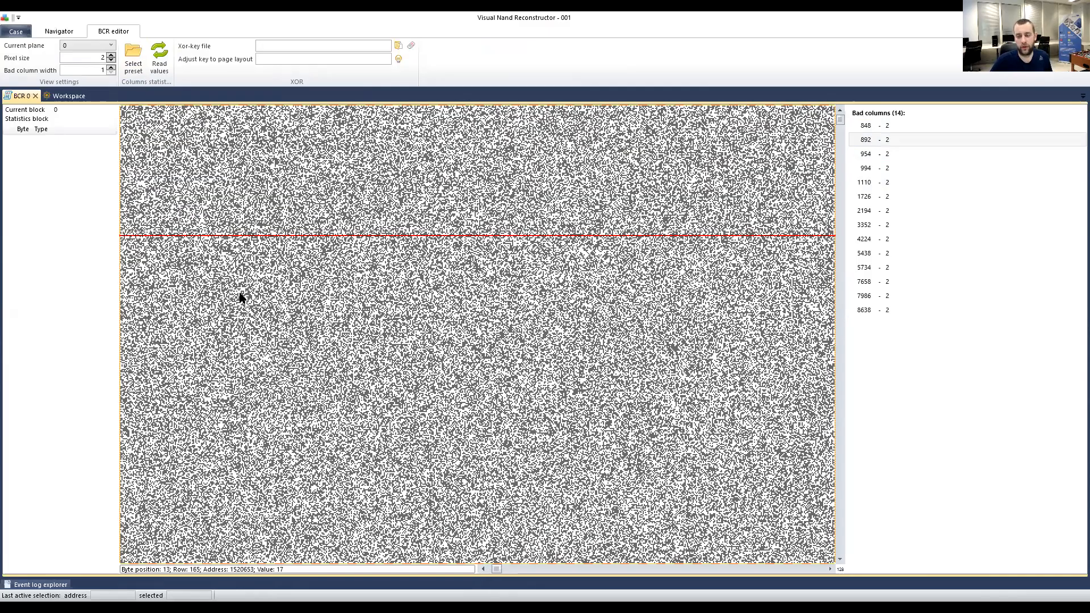
key("Right")
key("Right")
key("Right")
key("Right")
key("Right")
key("Right")
key("Right")
key("Right")
key("Right")
key("Right")
key("Right")
key("Right")
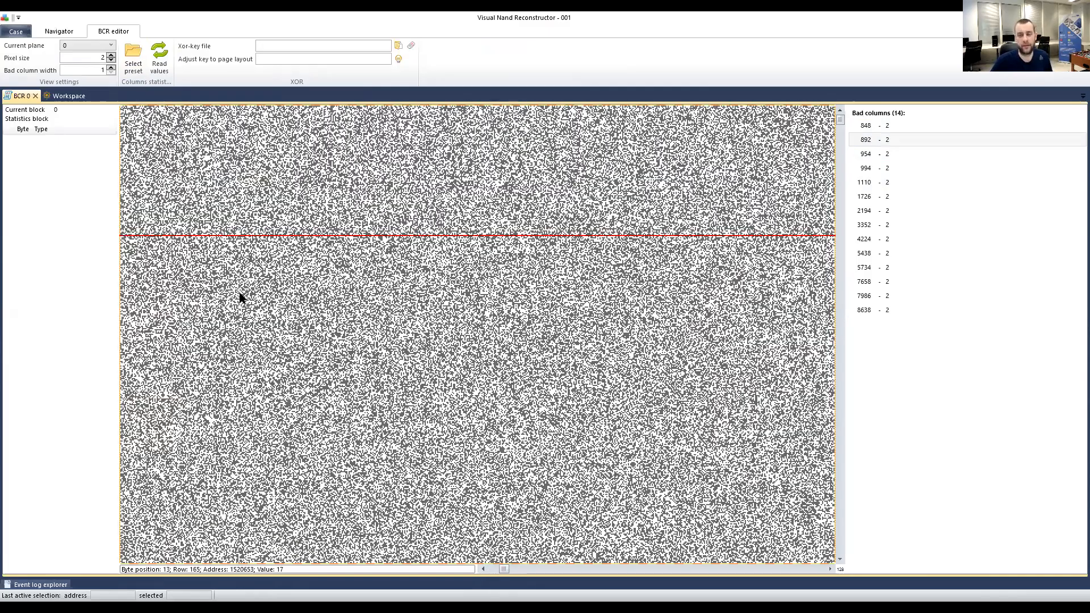
key("Right")
key("Right")
key("Right")
key("Right")
key("Right")
key("Right")
key("Right")
key("Right")
key("Right")
key("Right")
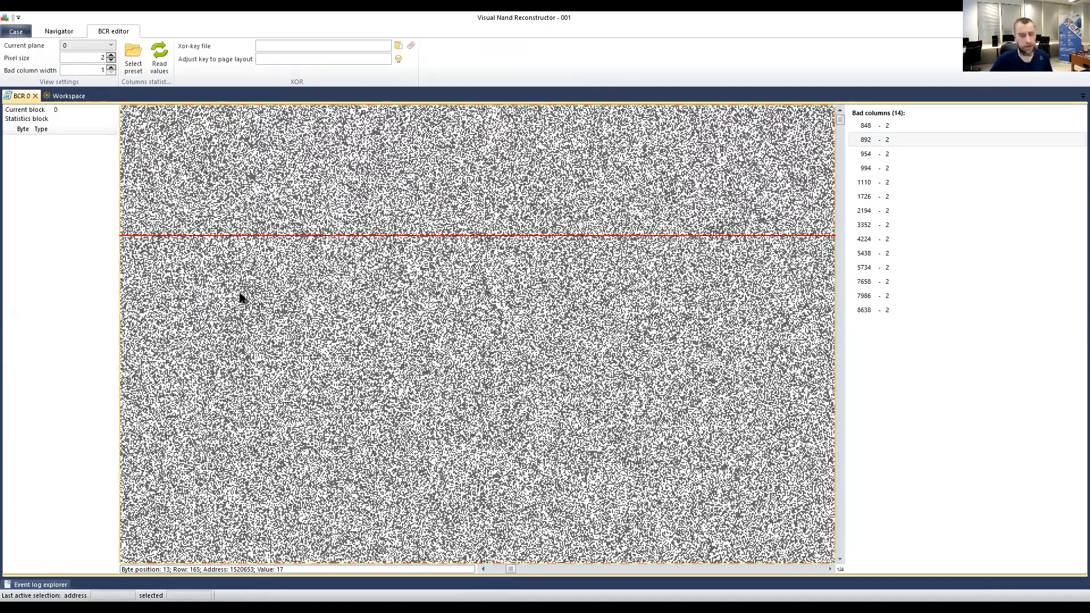
key("Right")
key("Right")
key("Right")
key("Right")
key("Right")
key("Right")
key("Right")
key("Right")
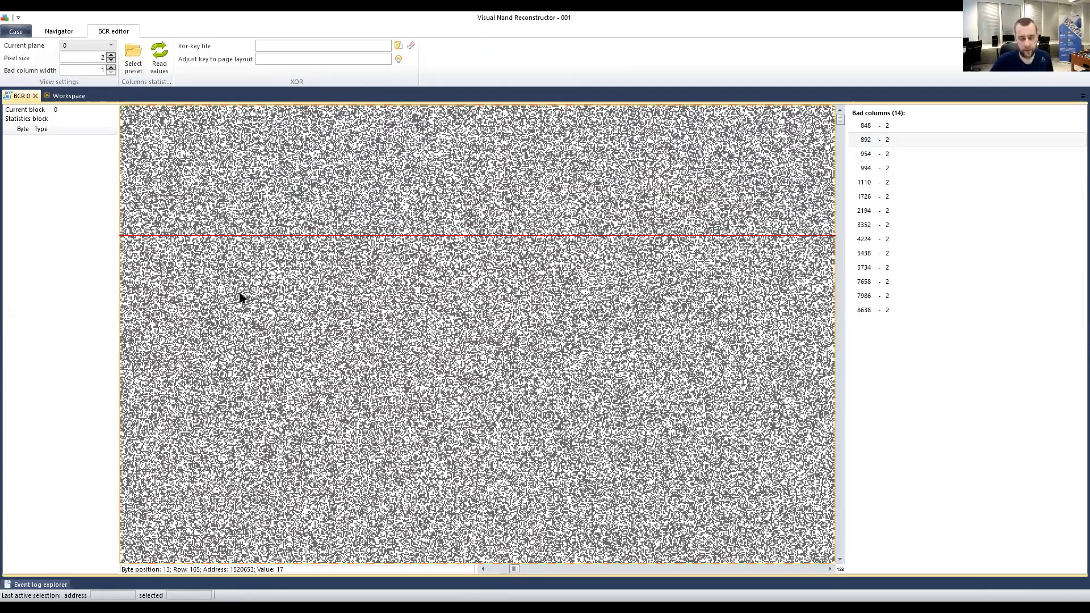
key("Right")
key("Right")
key("Right")
key("Right")
key("Right")
key("Right")
key("Right")
key("Right")
key("Right")
key("Right")
key("Right")
key("Right")
key("Right")
key("Right")
key("Right")
key("Right")
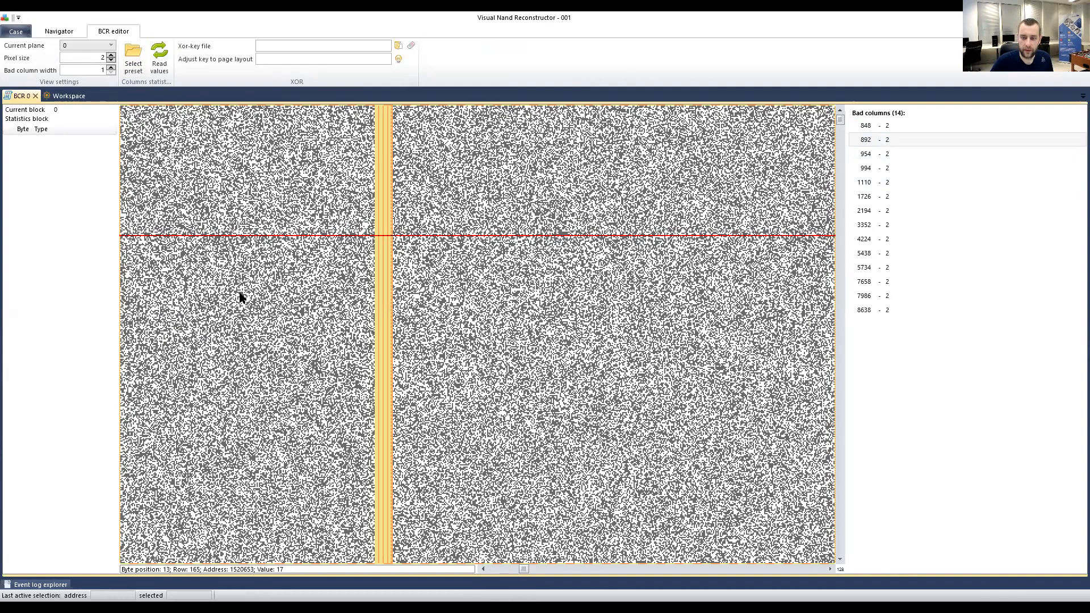
key("Left")
key("Left")
key("Left")
key("Left")
key("Left")
key("Left")
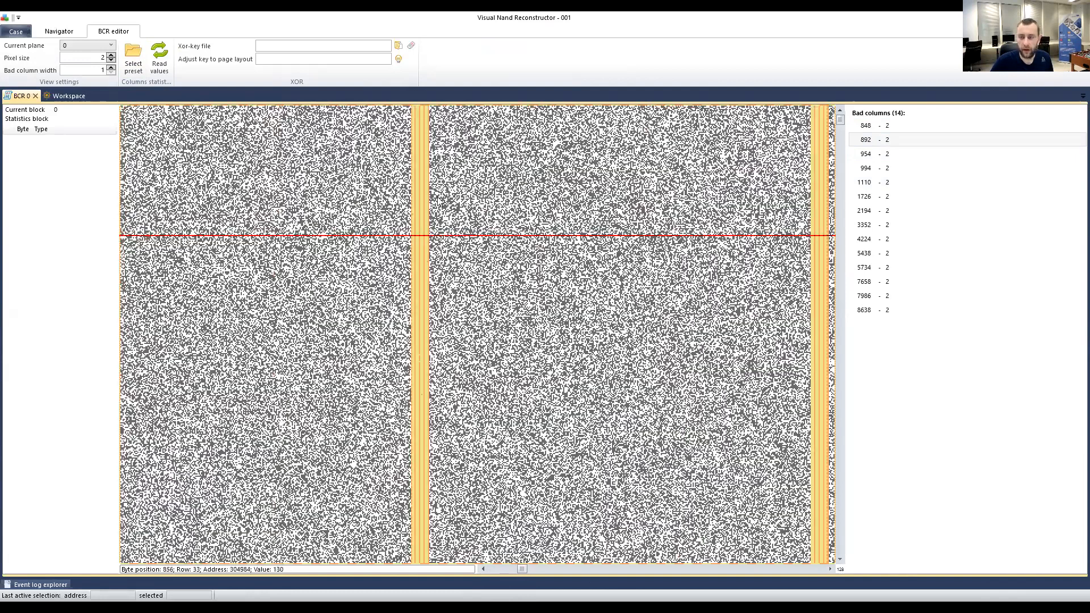
left_click(412, 156)
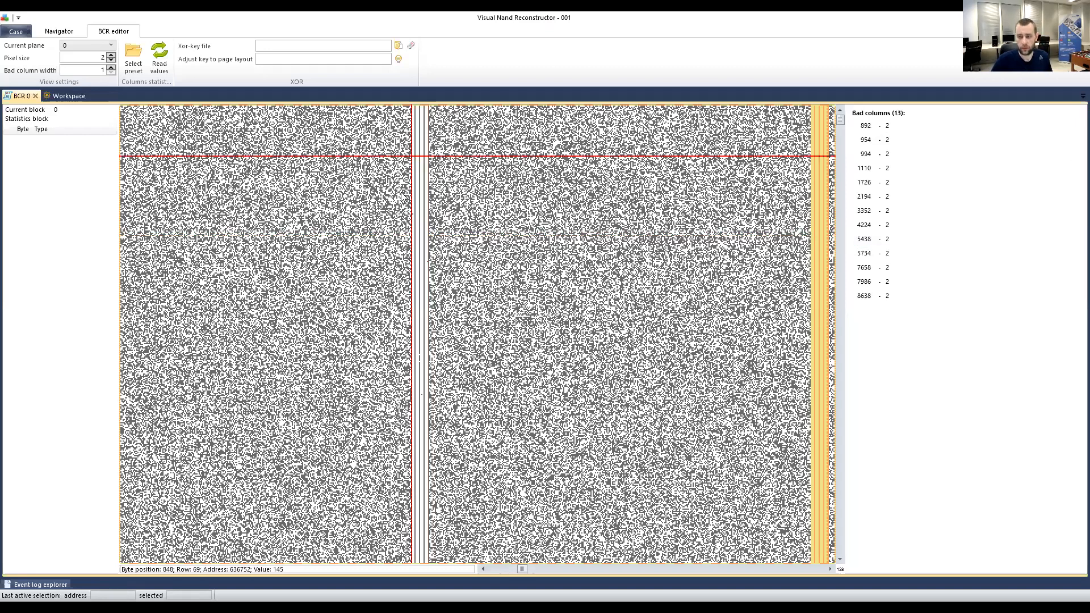
left_click(416, 143)
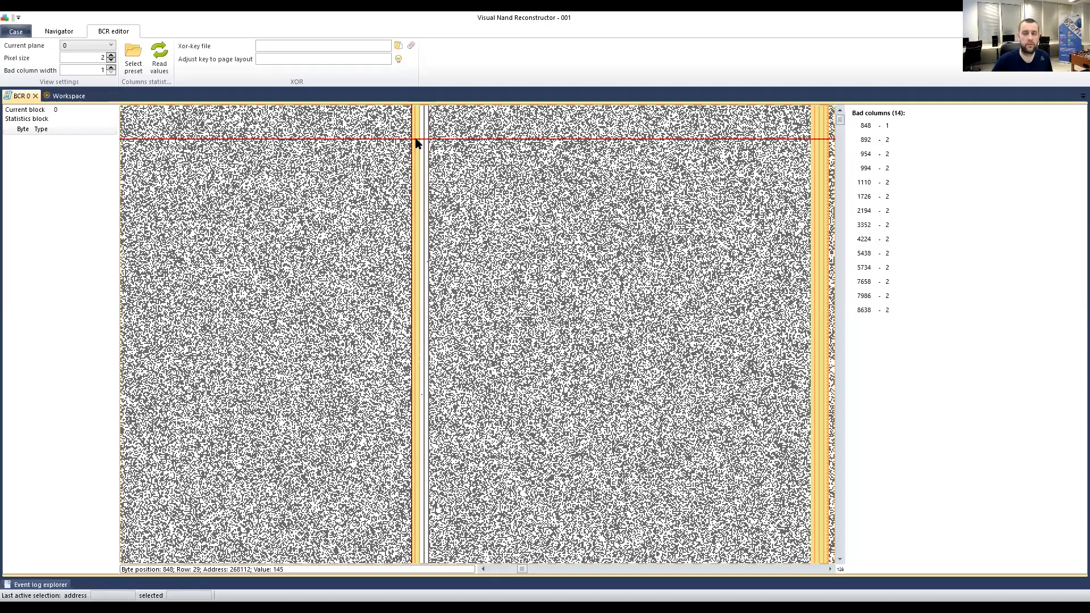
left_click(422, 141)
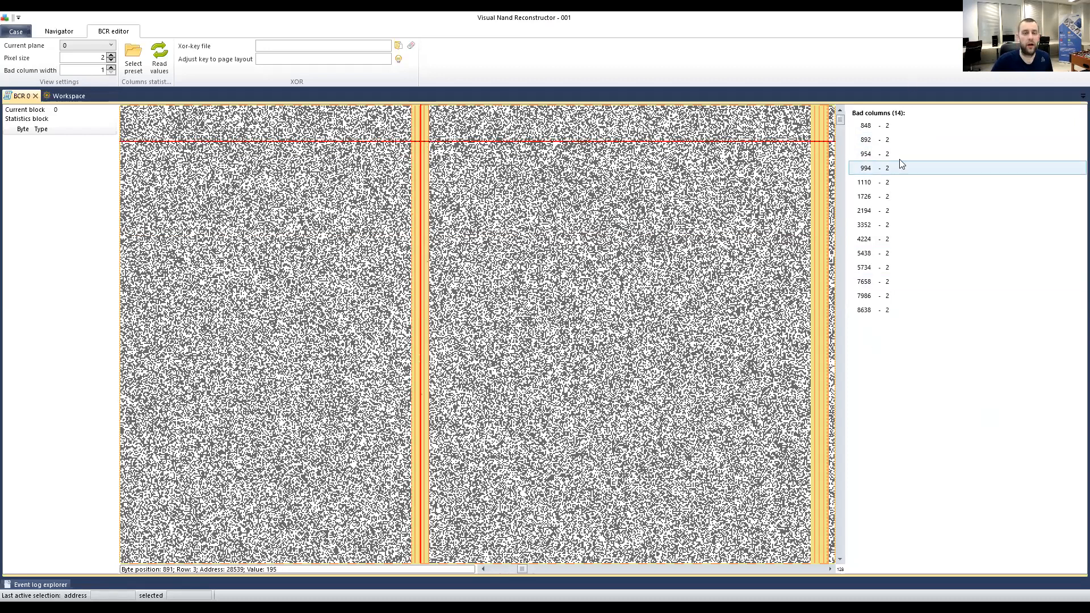
left_click(889, 126)
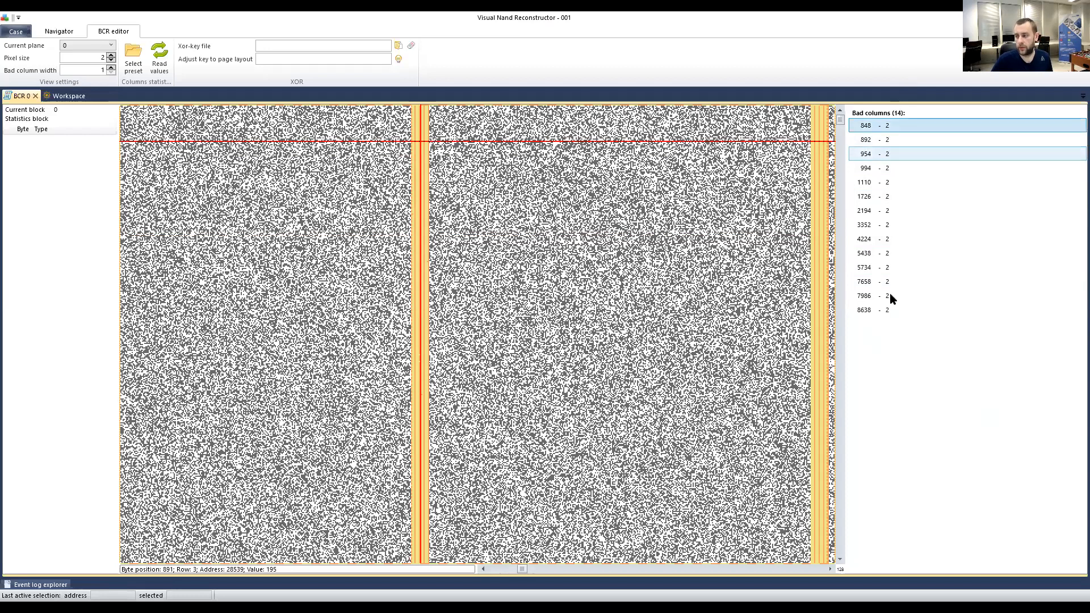
right_click(898, 123)
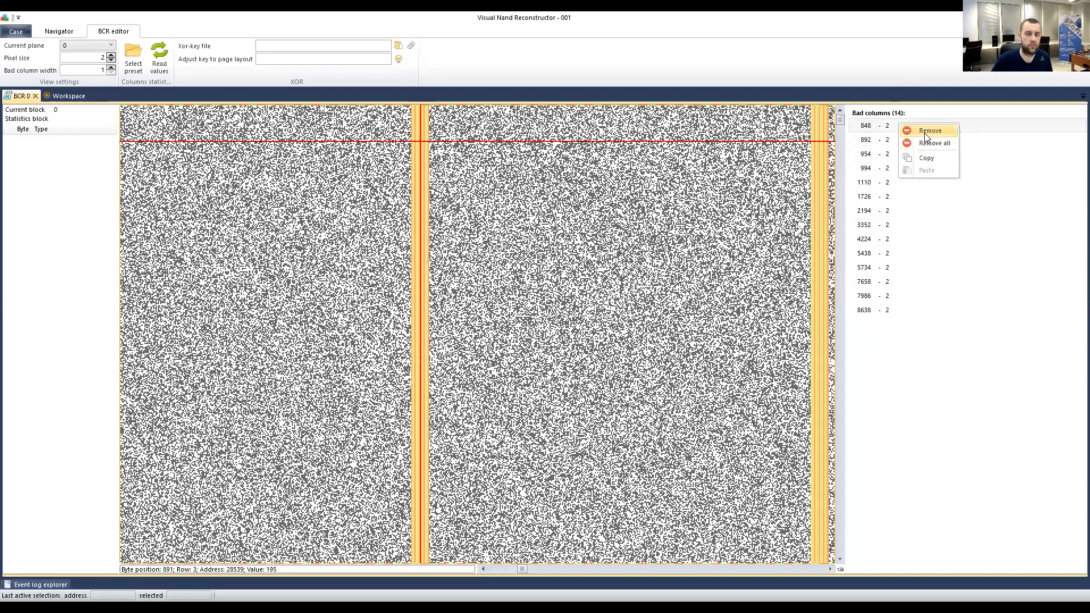
left_click(882, 121)
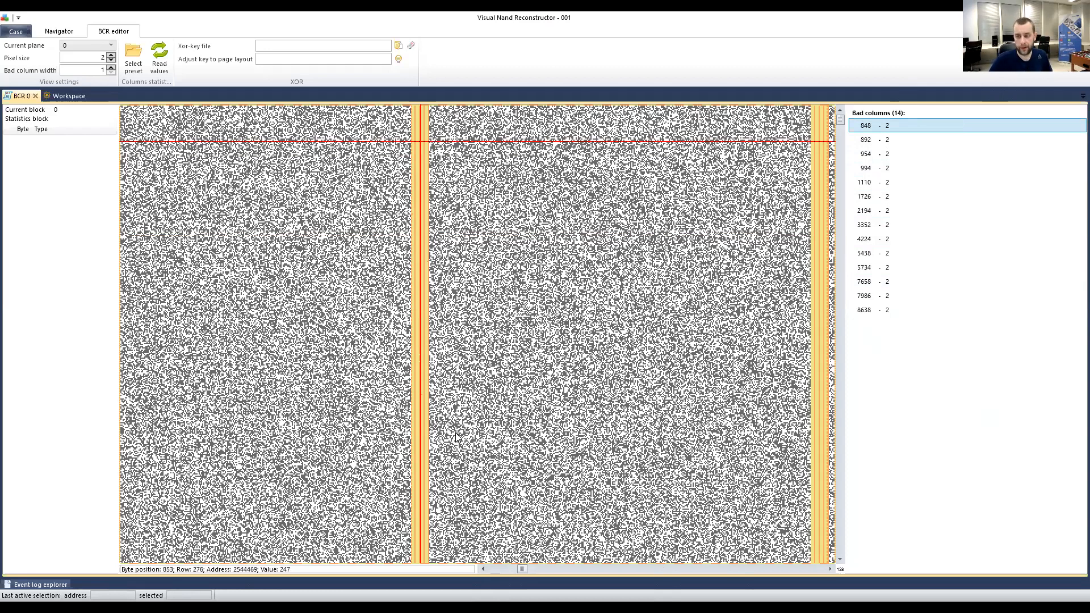
scroll(454, 301, "right", 5)
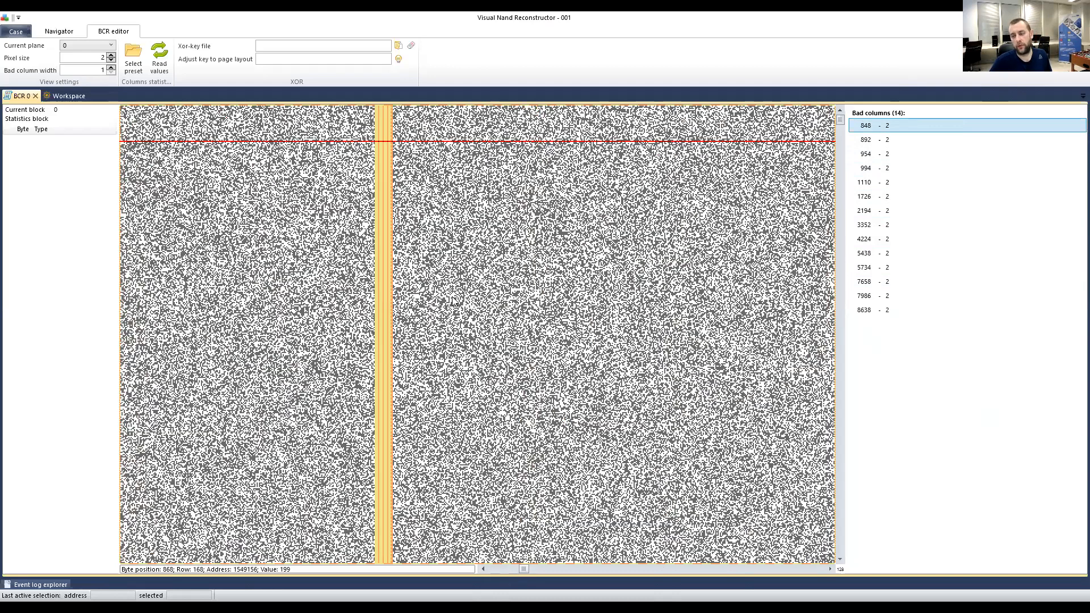
scroll(451, 302, "right", 3)
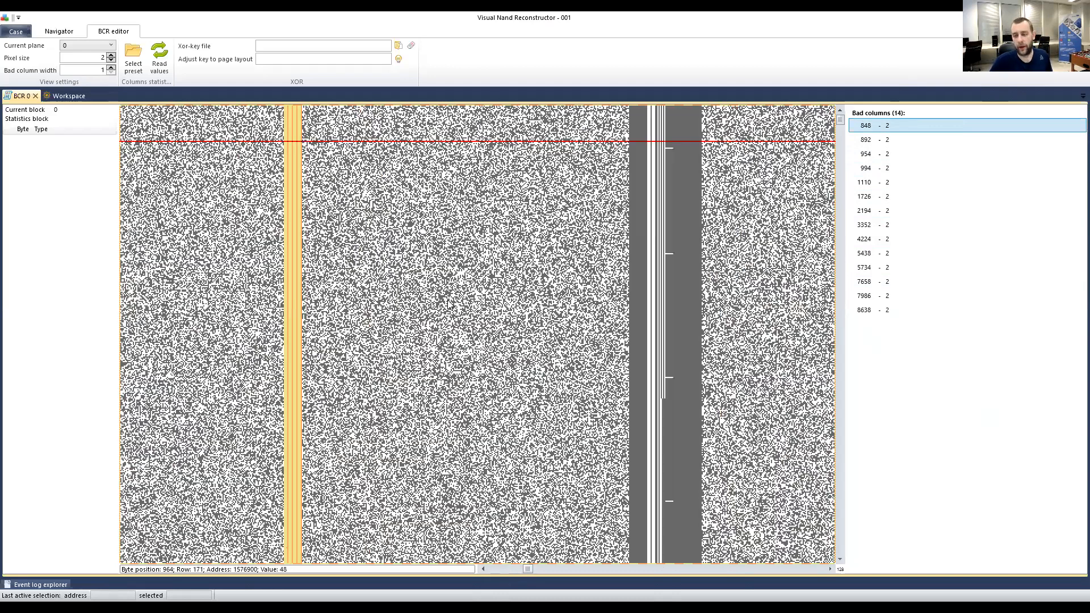
scroll(449, 304, "right", 3)
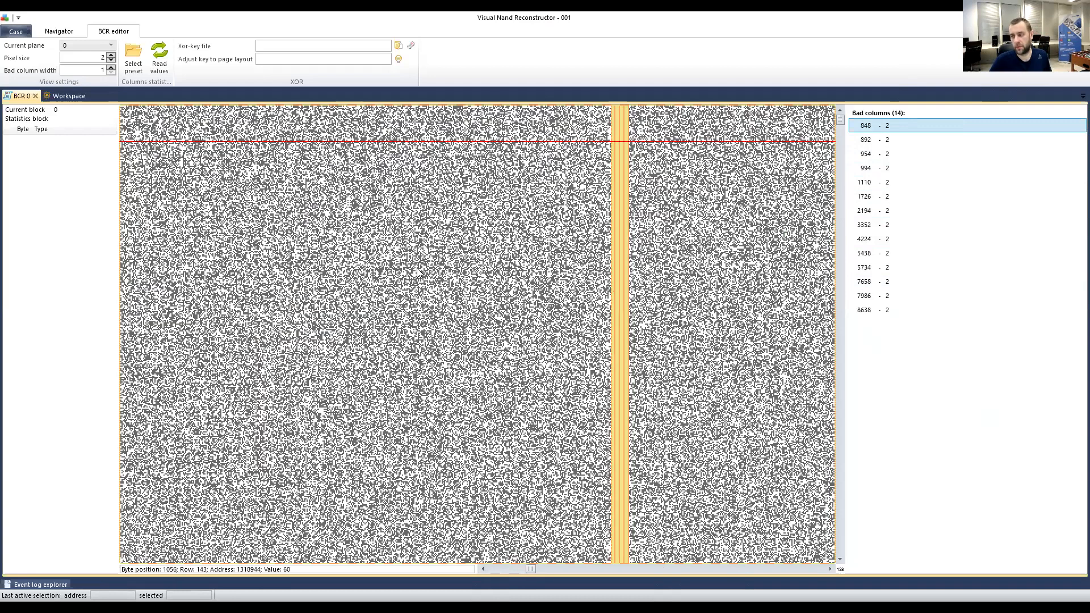
scroll(417, 272, "right", 3)
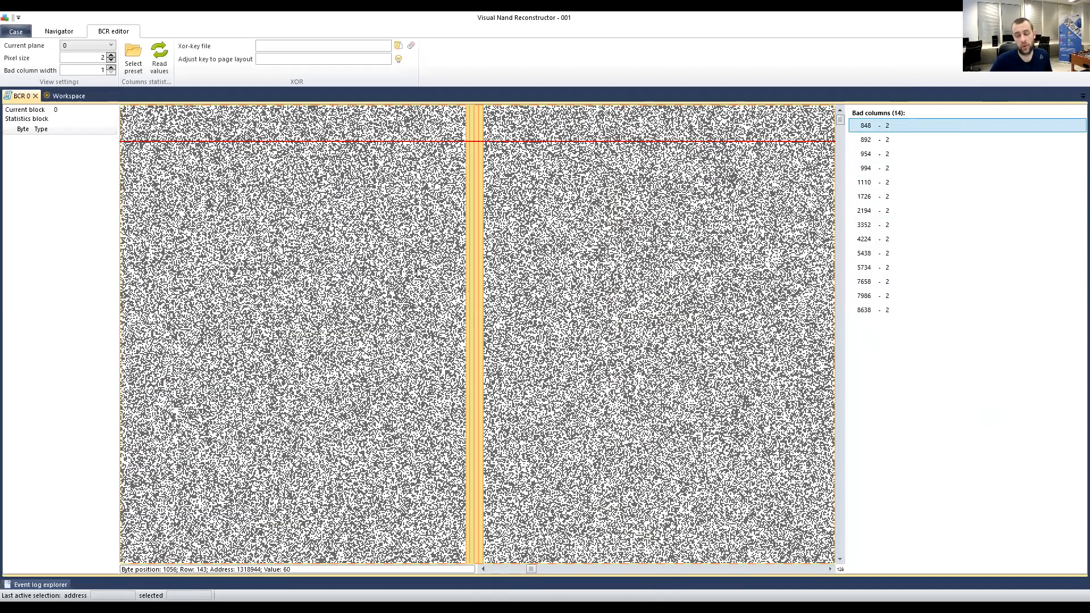
scroll(397, 272, "right", 5)
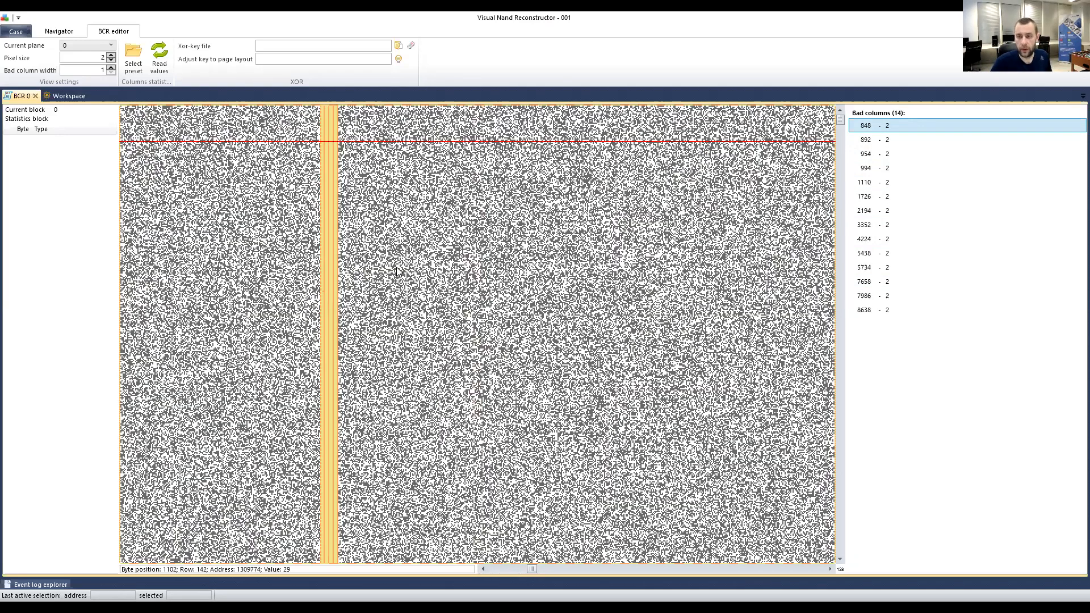
scroll(396, 268, "right", 5)
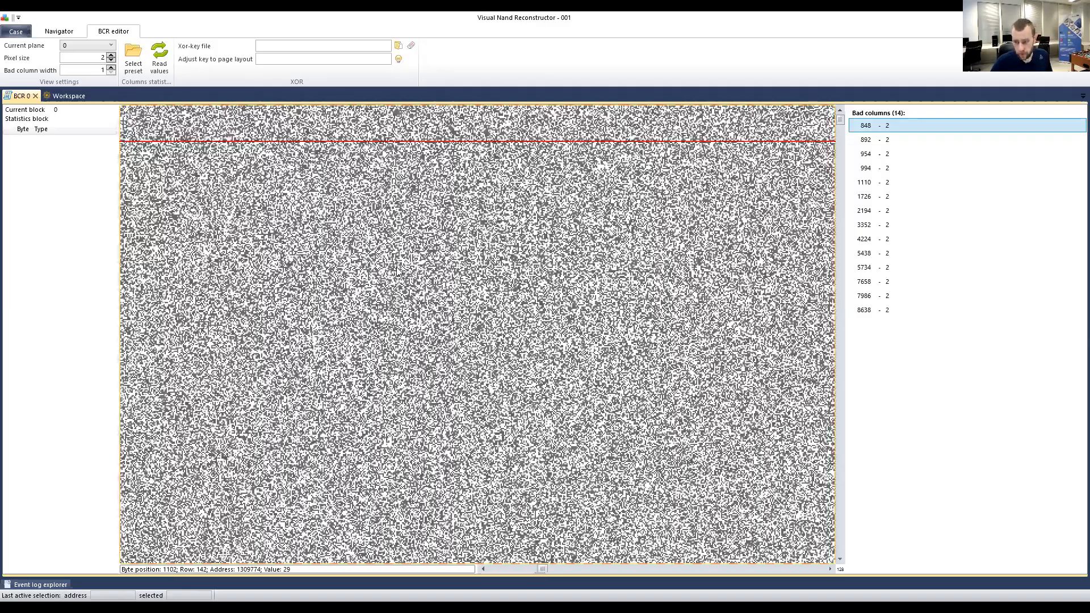
scroll(396, 267, "right", 5)
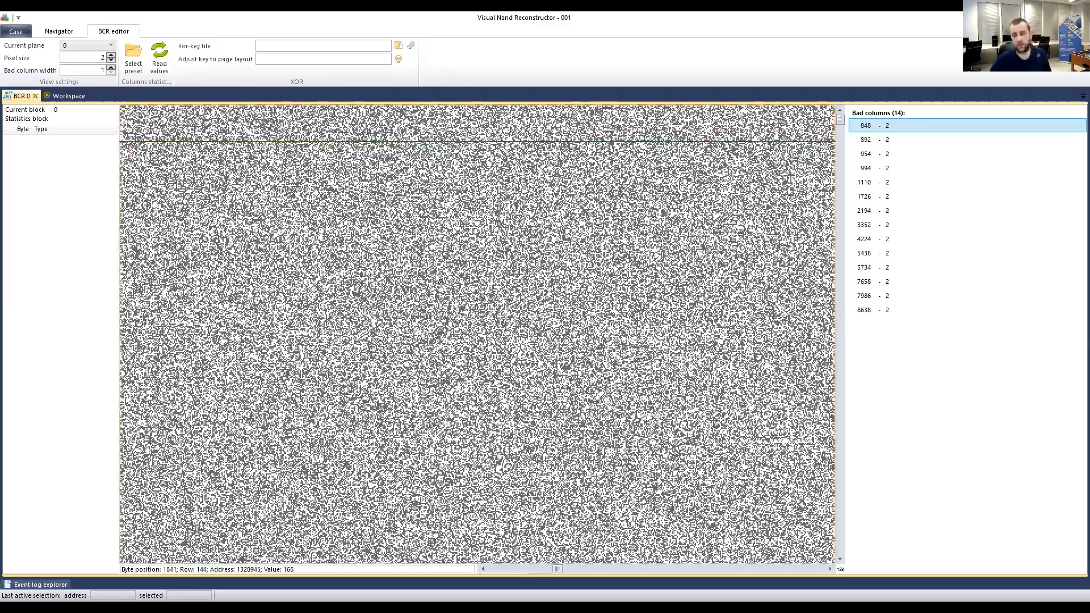
scroll(432, 278, "right", 4)
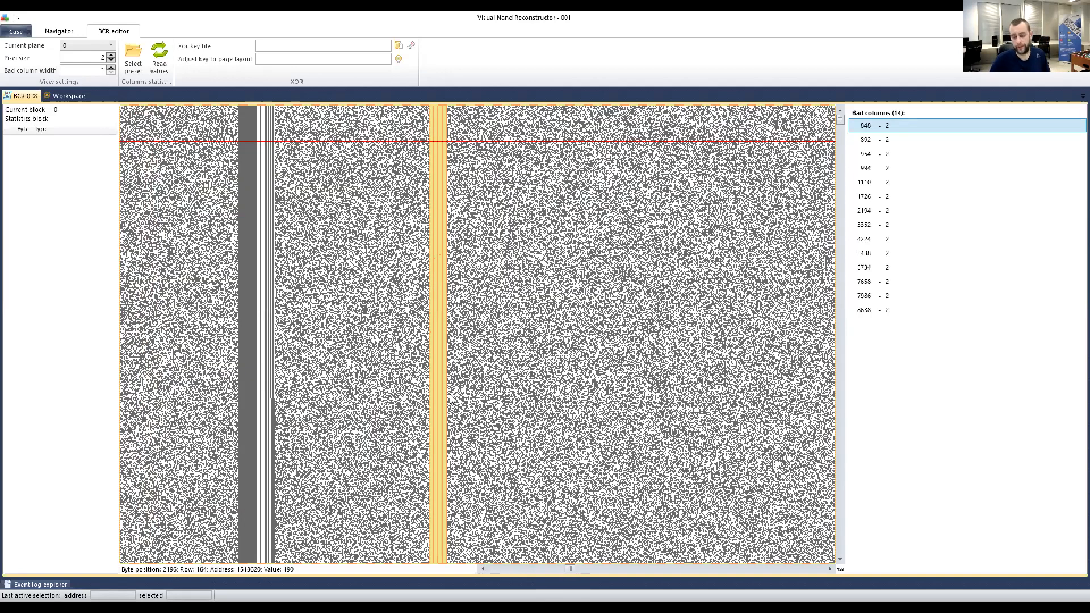
left_click_drag(572, 569, 826, 570)
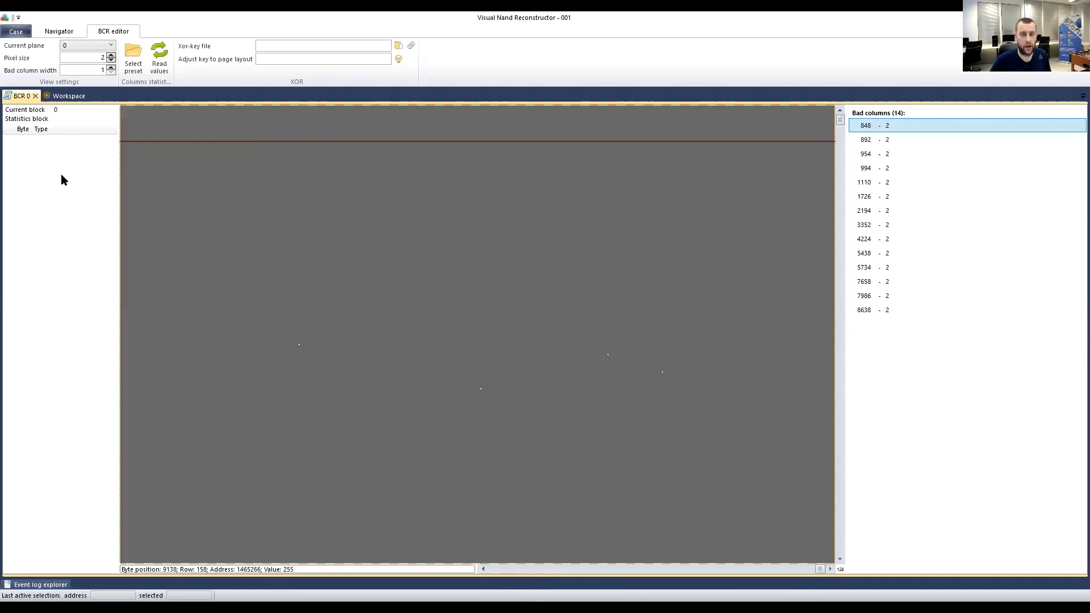
left_click(91, 46)
left_click(311, 310)
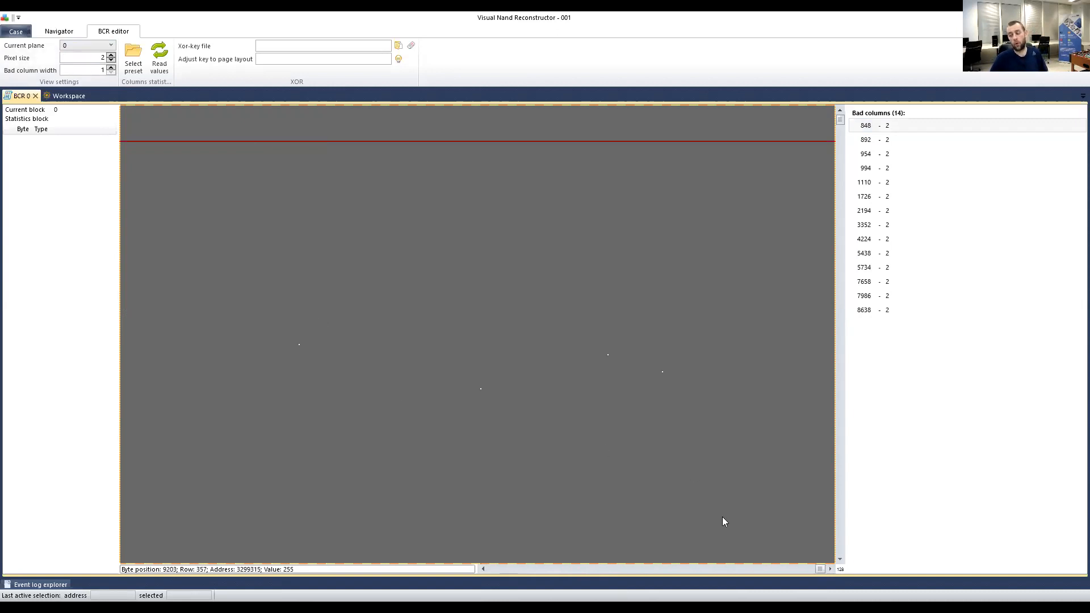
left_click_drag(819, 568, 492, 569)
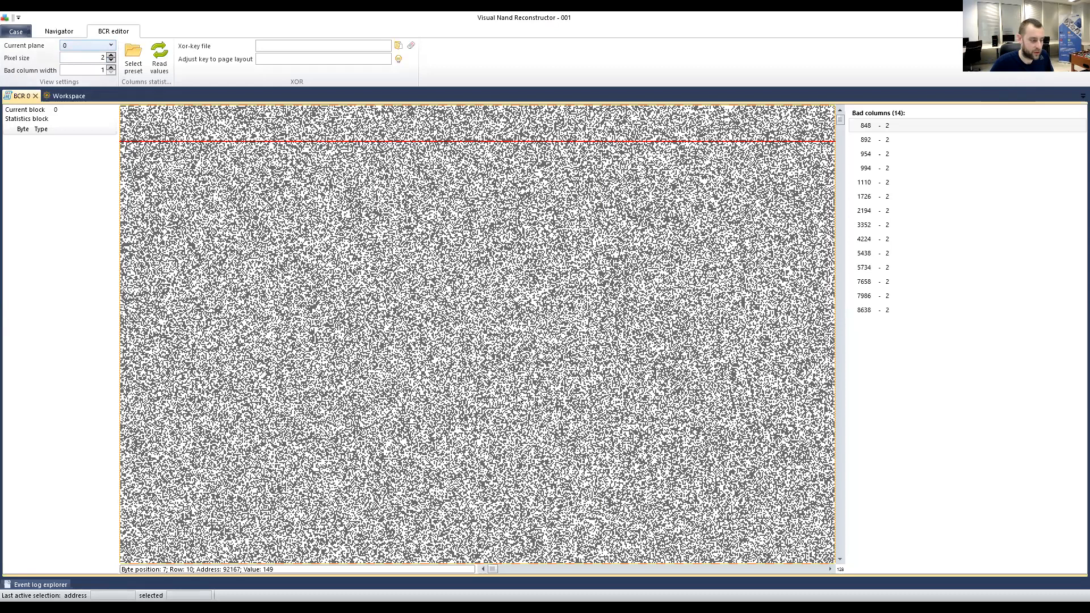
Select all of plane 0's bad columns and remove them.
left_click(899, 170)
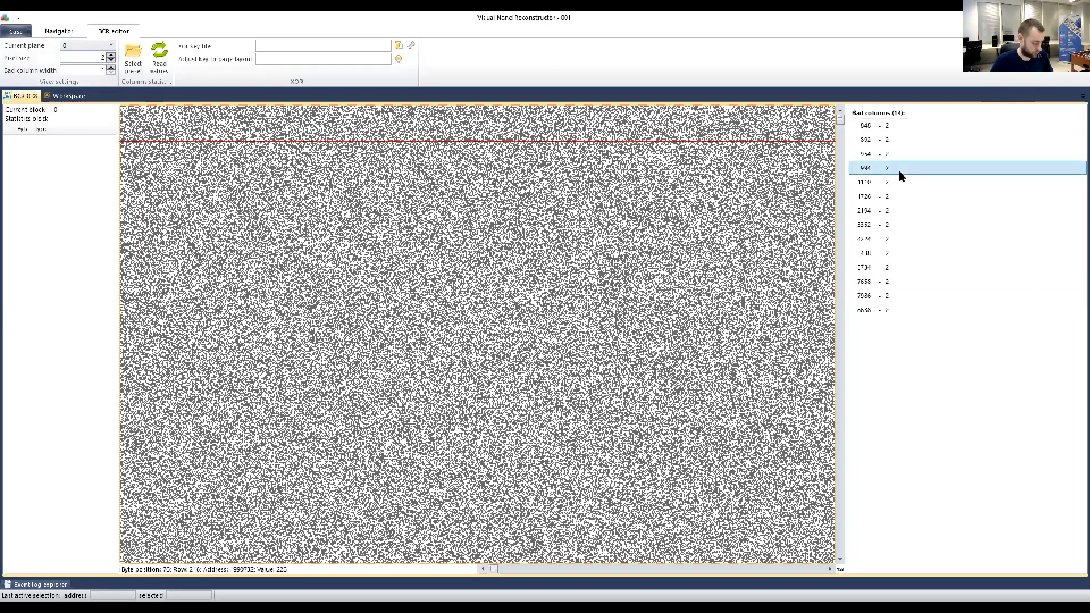
key("ctrl+a")
right_click(899, 179)
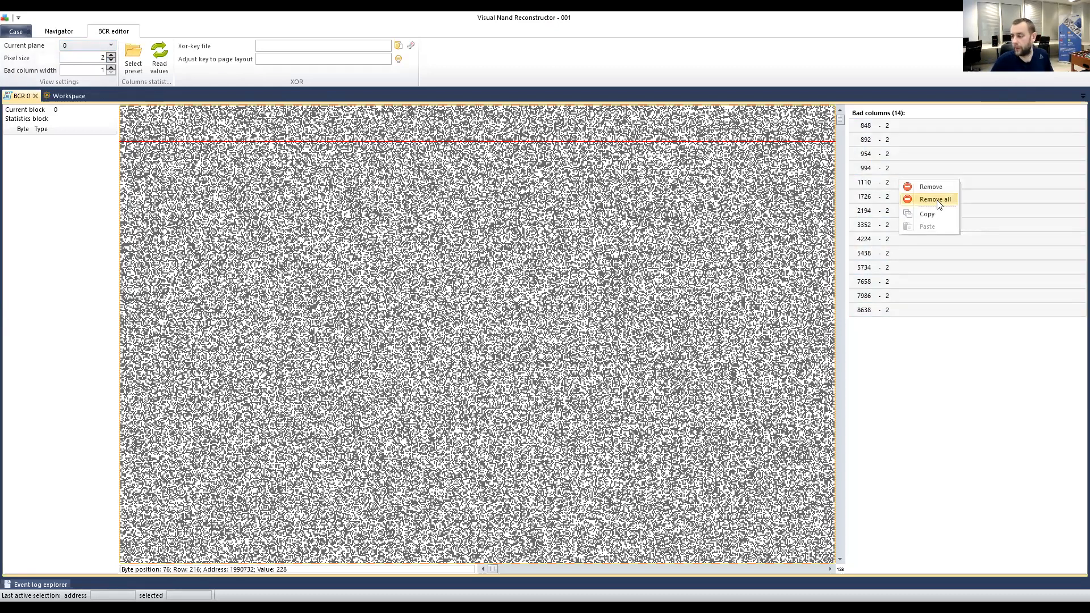
left_click(938, 202)
Switch to plane 1 and remove all of its bad columns.
left_click(77, 53)
left_click(891, 165)
key("ctrl+a")
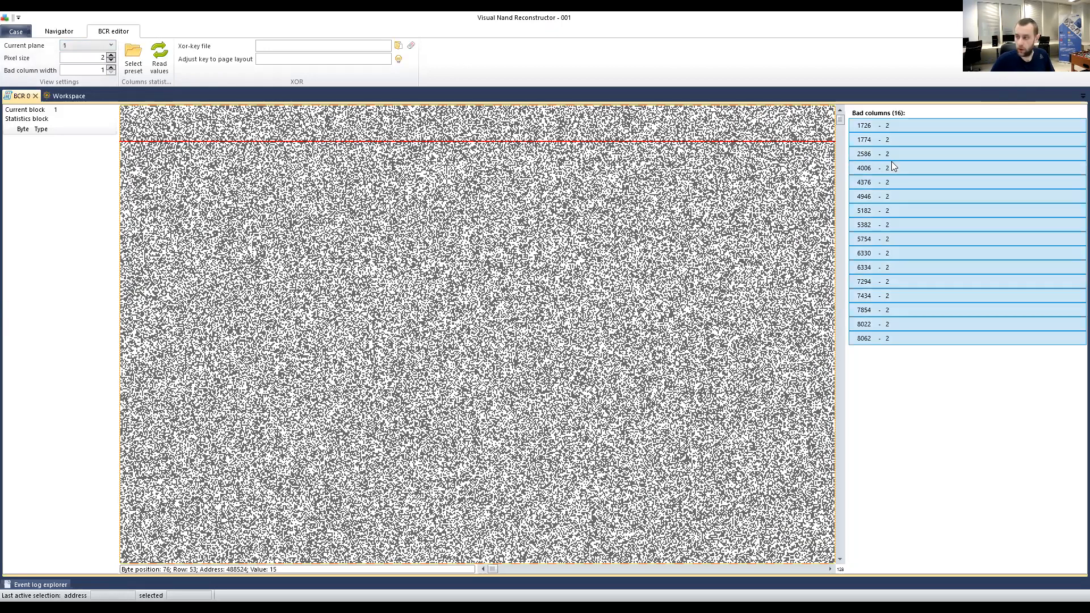
right_click(892, 164)
left_click(925, 183)
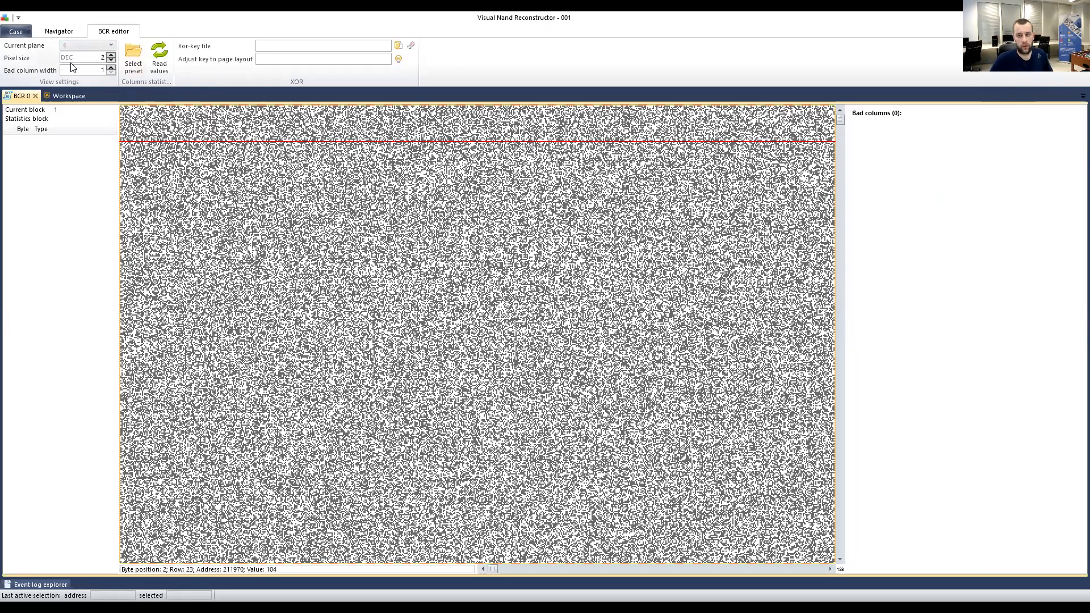
Close the BCR 0 tab and delete the link between the BCR and ECC elements.
left_click(36, 96)
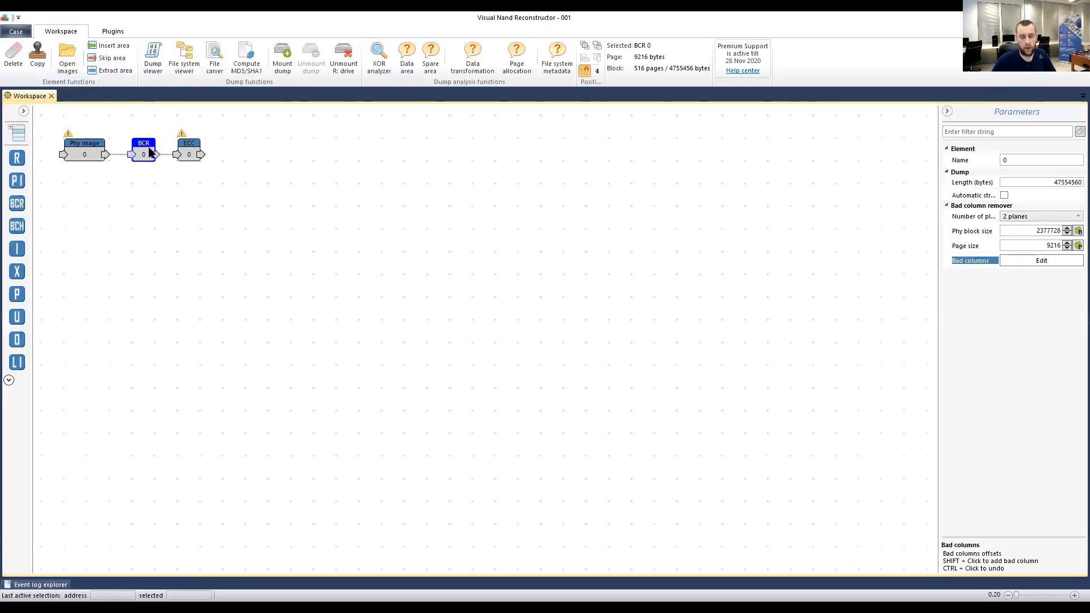
left_click_drag(181, 144, 196, 181)
key("Delete")
mouse_move(142, 156)
left_mouse_down()
mouse_move(184, 165)
mouse_move(149, 153)
left_mouse_up()
Reopen the bad-column editor for BCR 0 from its Bad columns parameter.
left_click(83, 152)
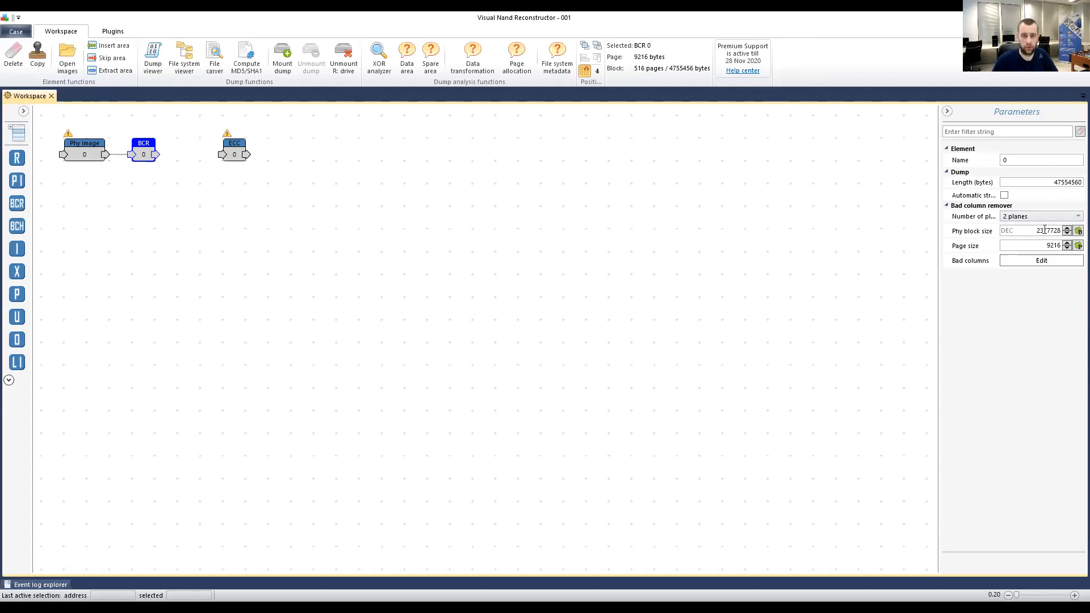
left_click(1056, 265)
left_click(1055, 265)
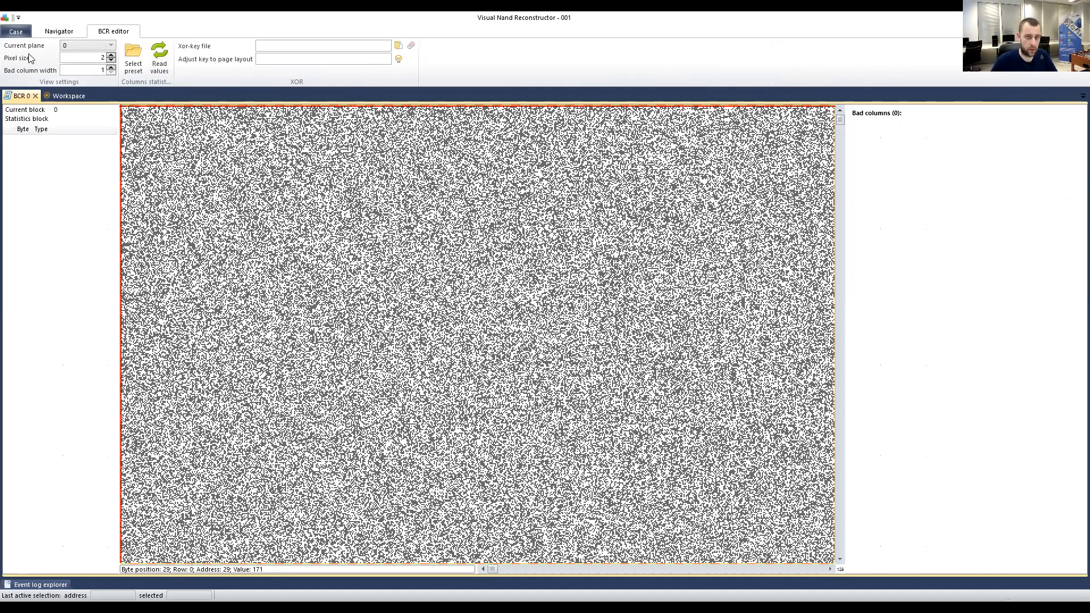
Choose Phison_PSxxxx.bcpreset from the BCConfig folder as the bad-column preset.
left_click(130, 53)
left_click_drag(132, 27, 319, 70)
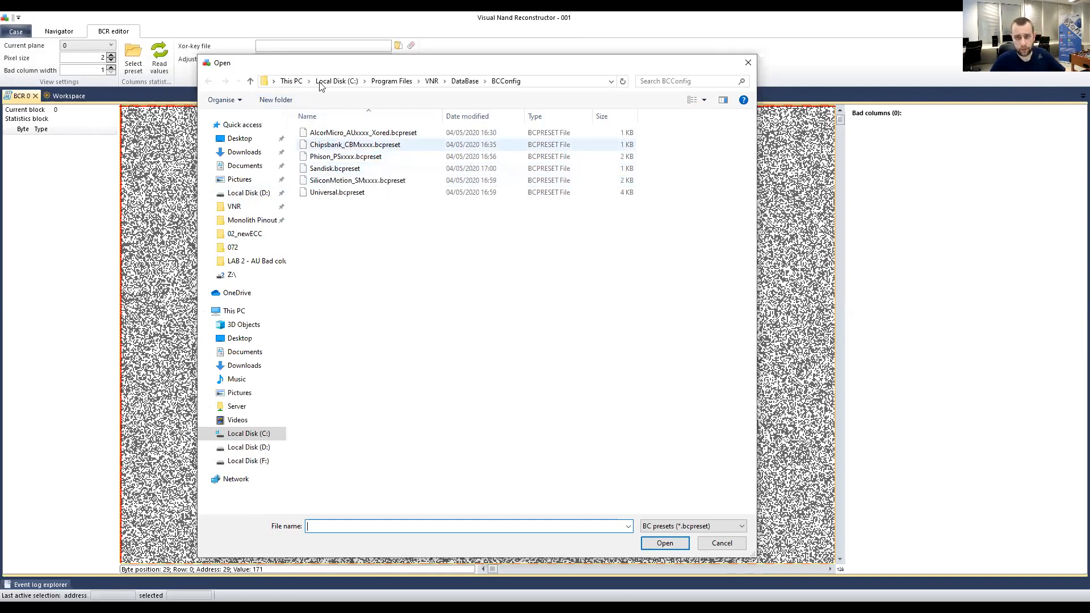
left_click_drag(331, 62, 343, 65)
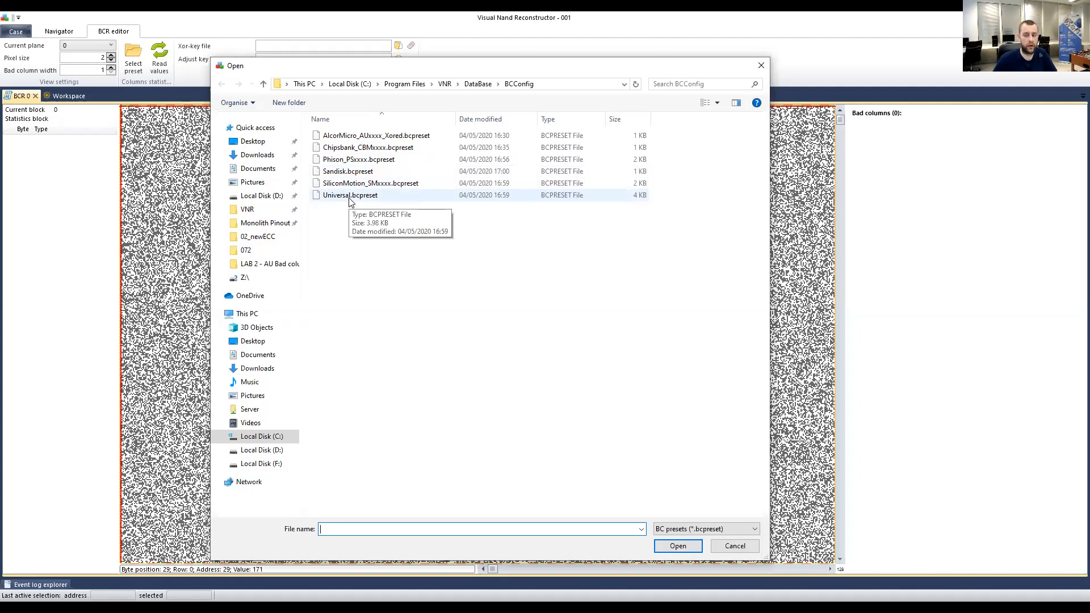
left_click(336, 163)
double_click(336, 164)
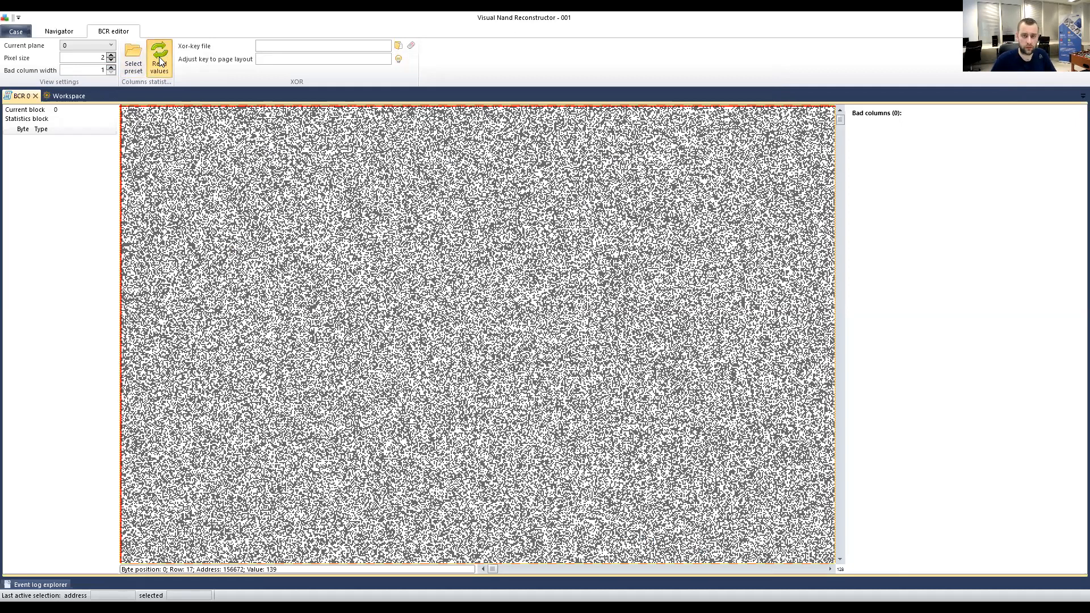
Compute column statistics from the preset, then mark a bitmap point in block 4.
left_click(159, 57)
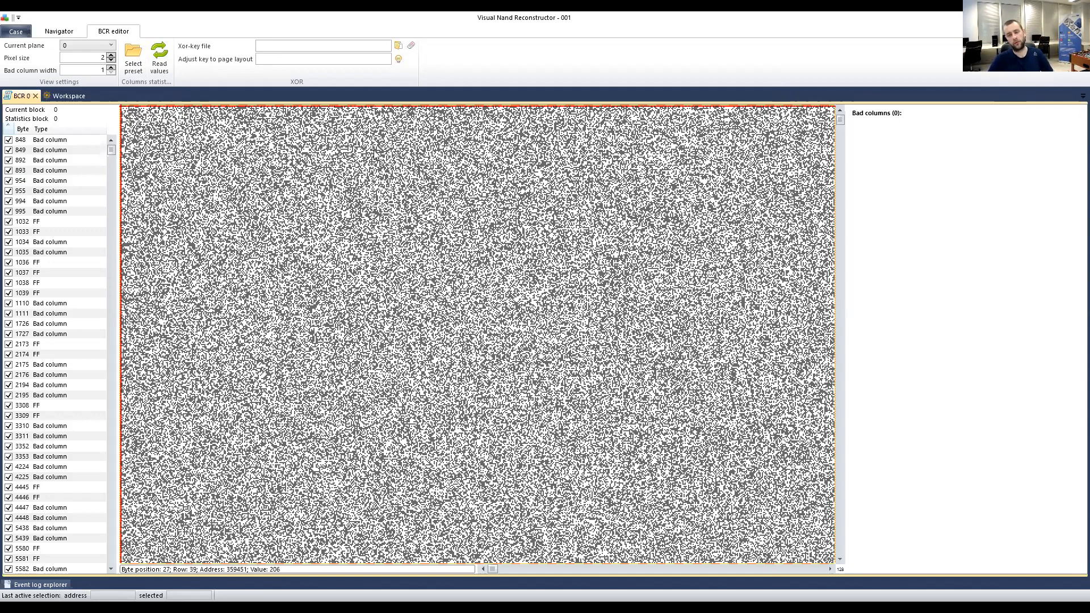
scroll(307, 210, "down", 5)
scroll(307, 210, "up", 5)
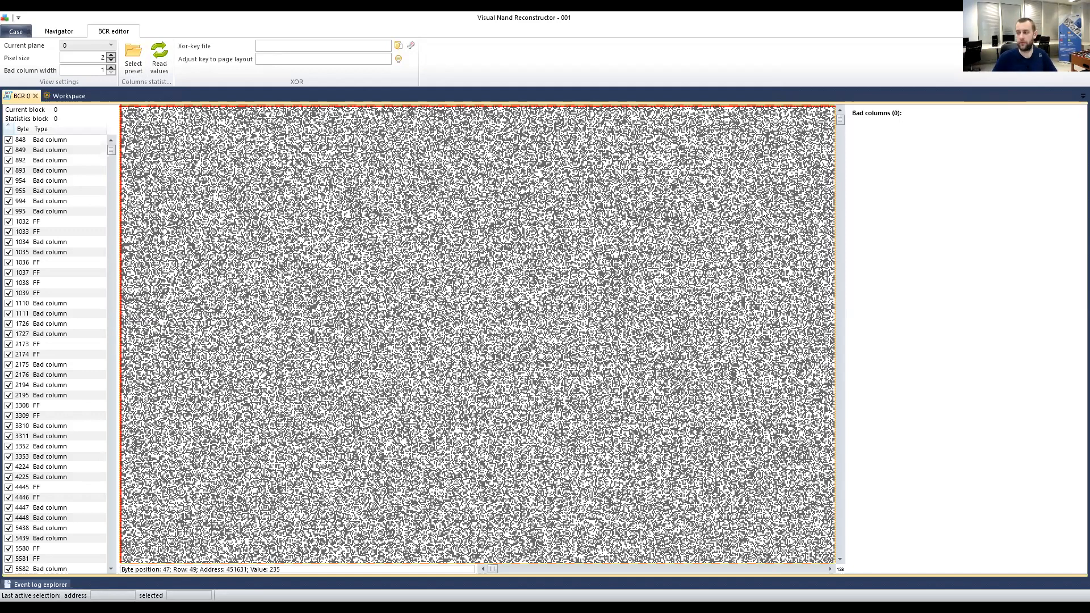
left_click_drag(839, 144, 840, 231)
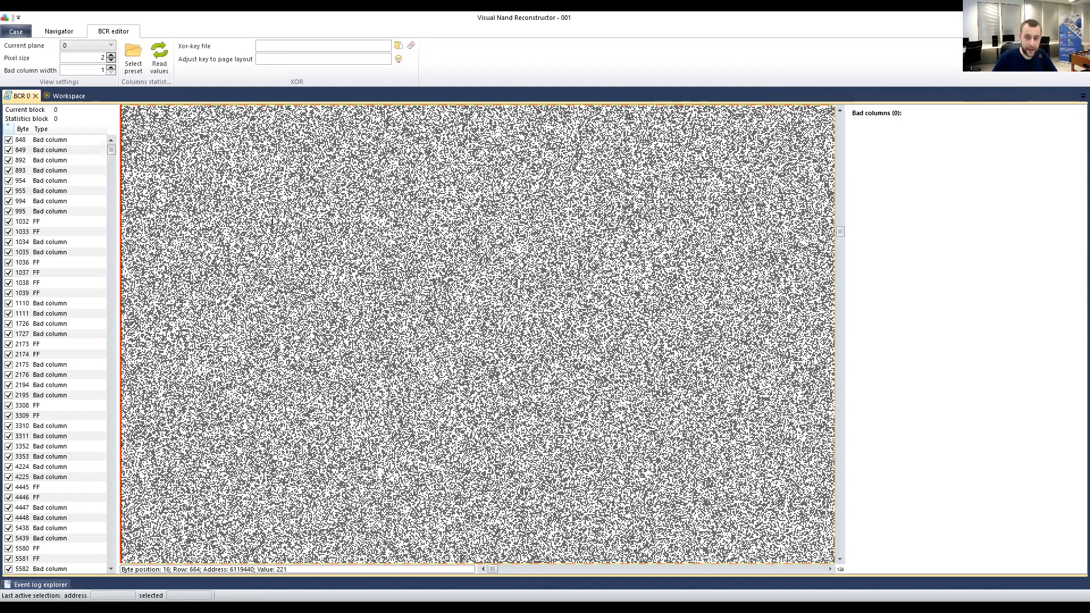
left_click(149, 164)
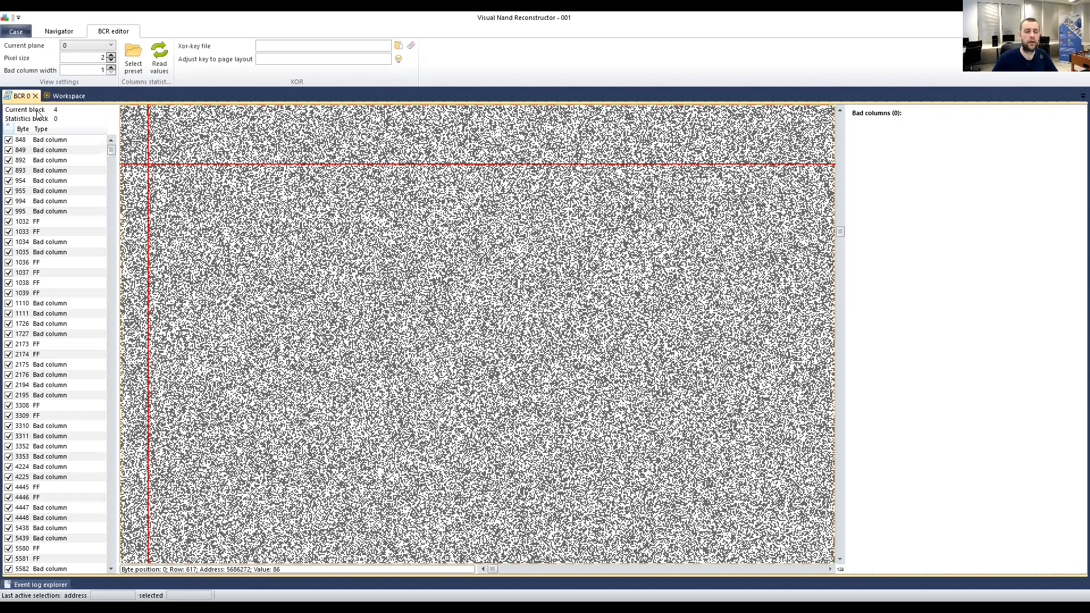
Set the statistics block to 4 and select a byte range in the bitmap.
double_click(60, 111)
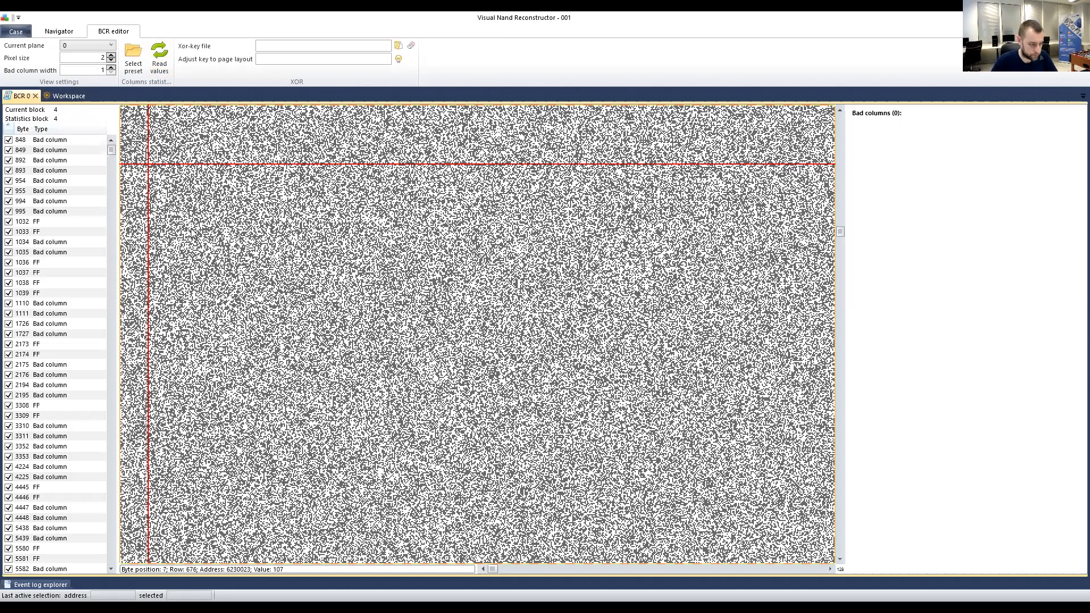
scroll(173, 260, "up", 5)
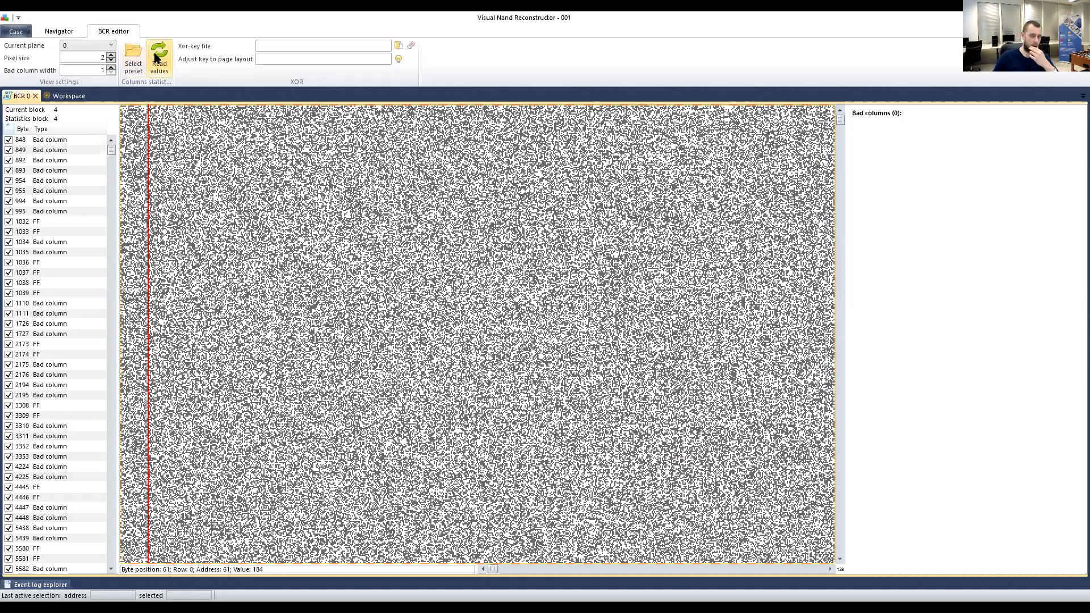
left_click(141, 145)
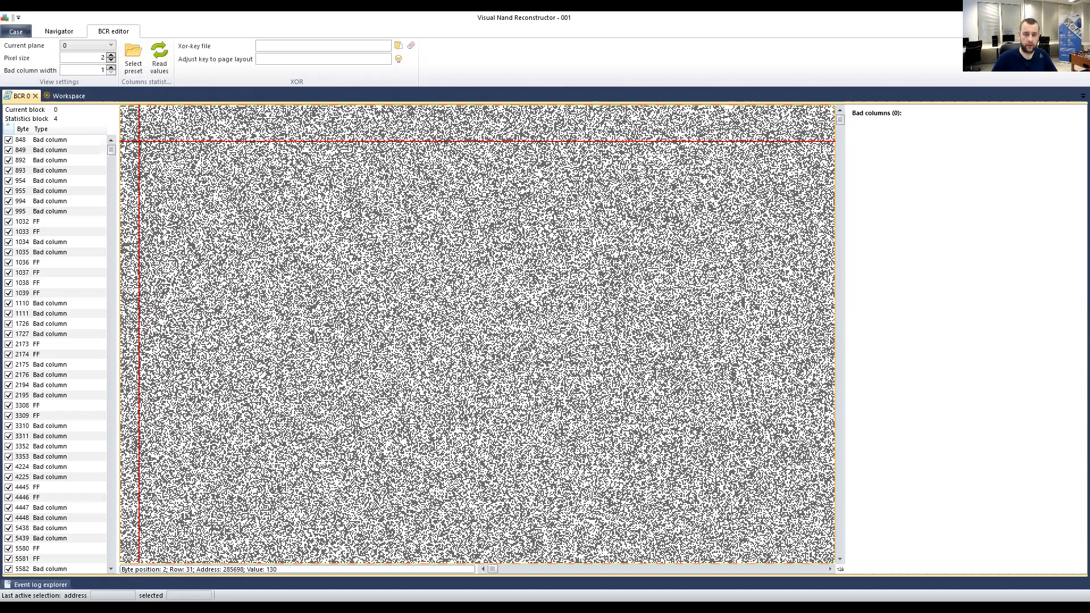
left_click(139, 146)
right_click(149, 142)
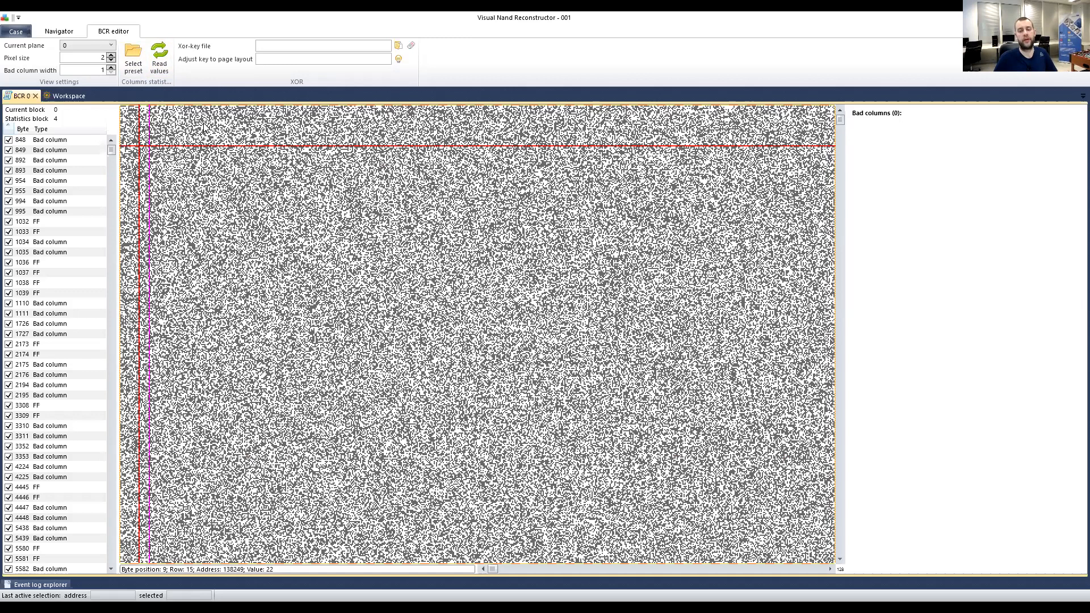
Move the marker and scroll the bitmap right to the dark bad-column band.
left_click(312, 162)
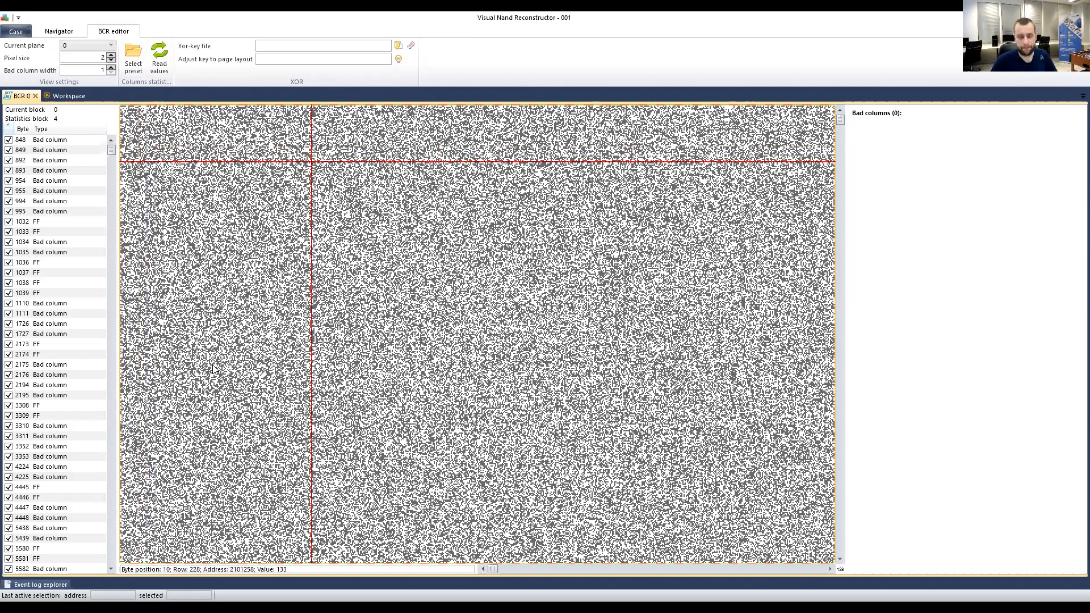
left_click(156, 276)
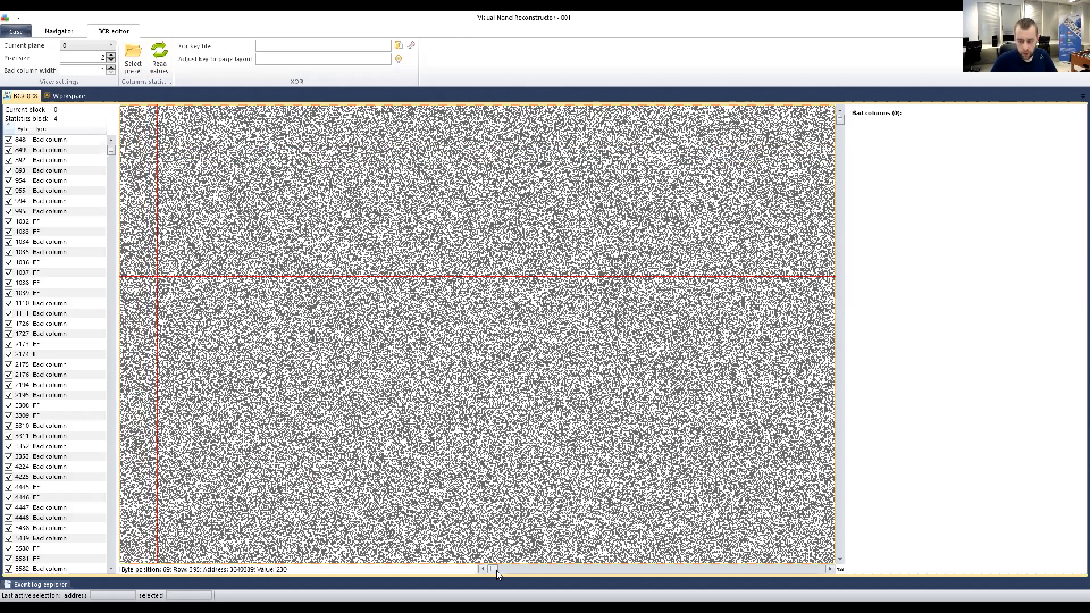
left_click_drag(476, 571, 306, 571)
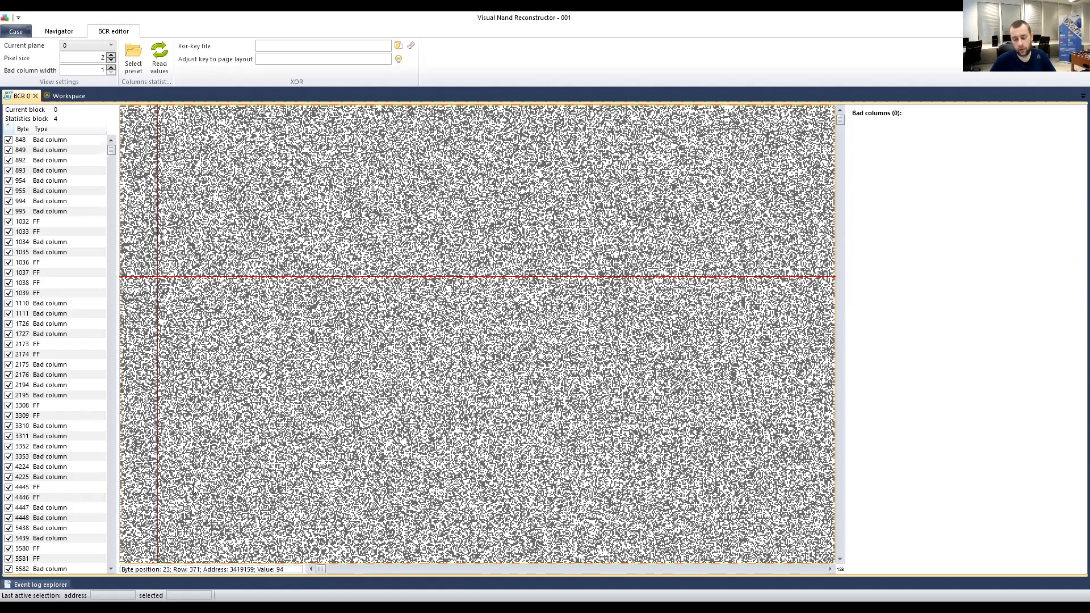
left_click_drag(321, 568, 386, 567)
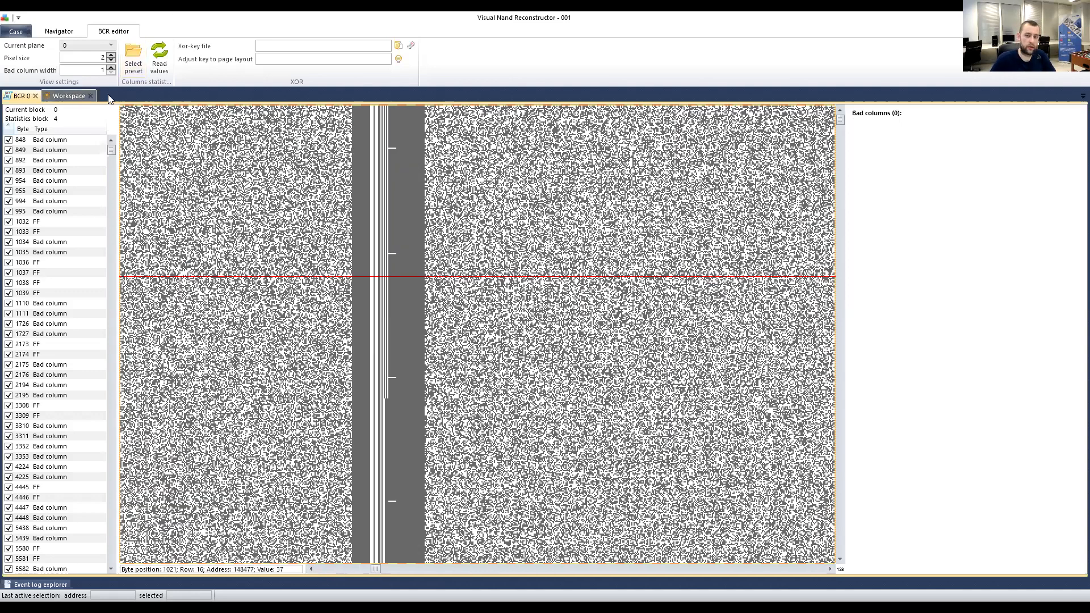
Open Phy image 0 from the workspace in Bitmap view.
left_click(70, 96)
left_click(77, 146)
left_click(19, 75)
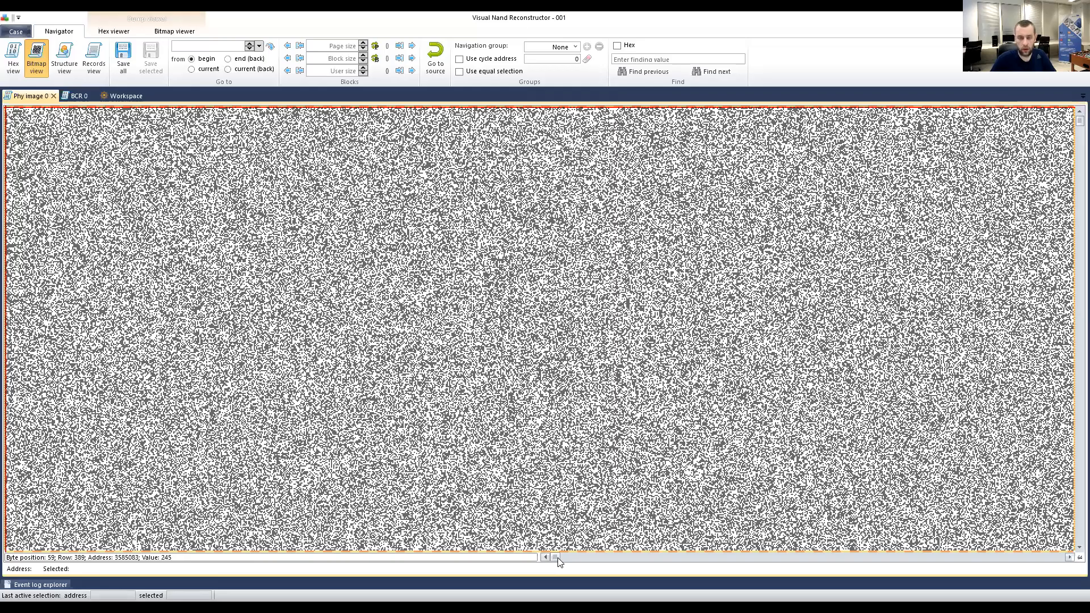
left_click_drag(557, 558, 615, 559)
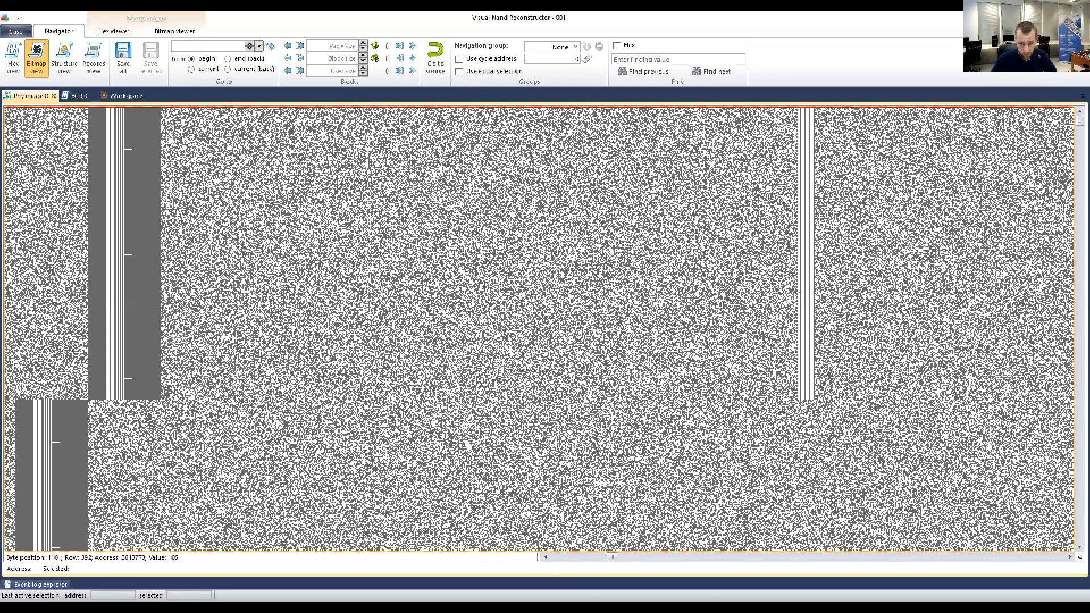
scroll(329, 367, "left", 3)
Select two bytes at address 839766 on the striped column, then close the tab and return to BCR 0.
left_click(1020, 151)
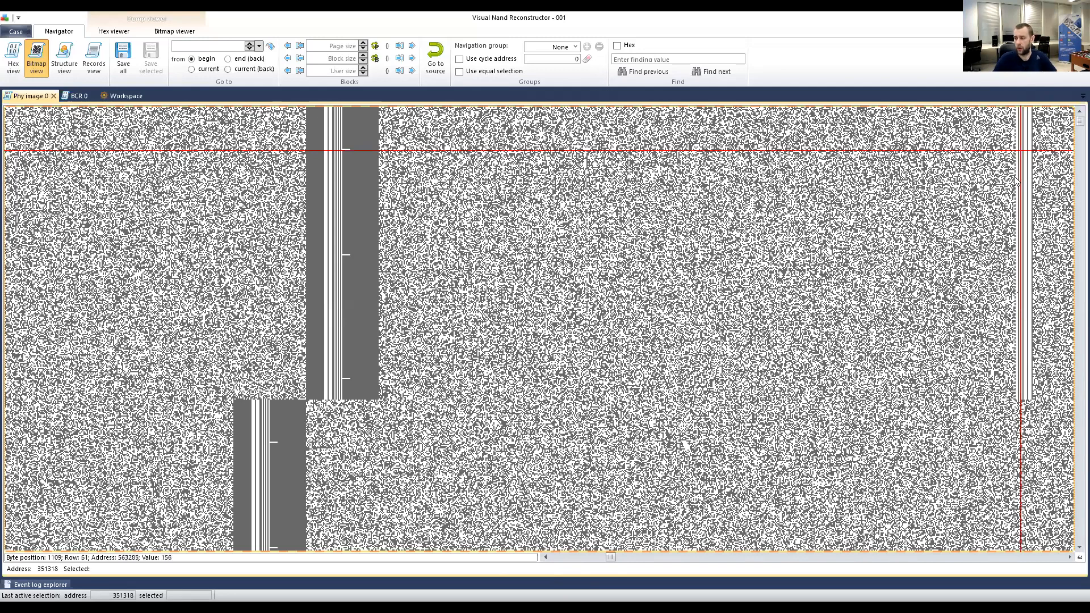
left_click(1016, 209)
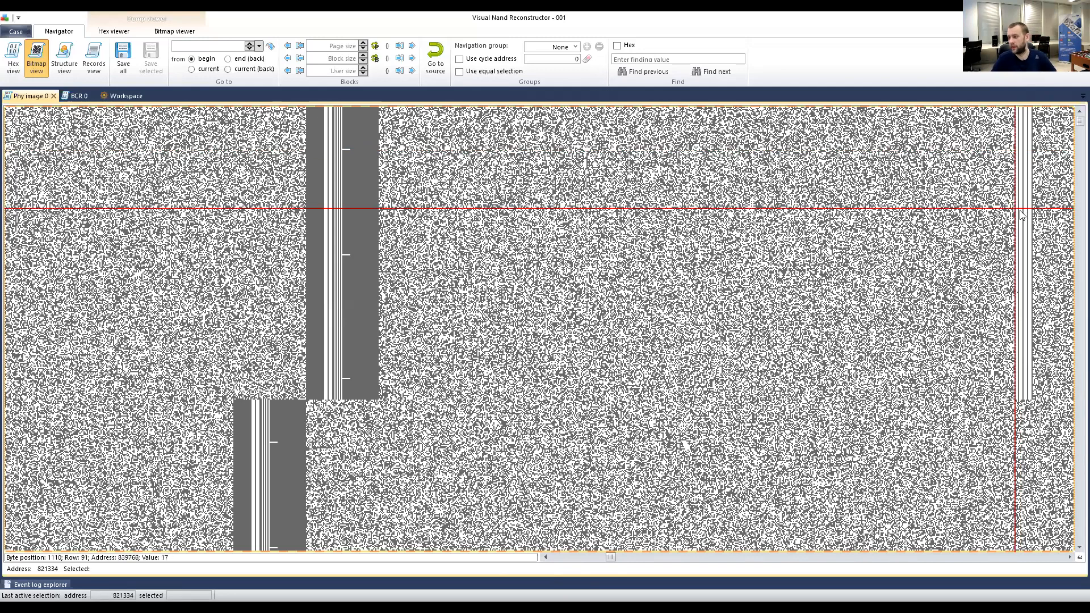
left_click(1021, 211)
right_click(1026, 210)
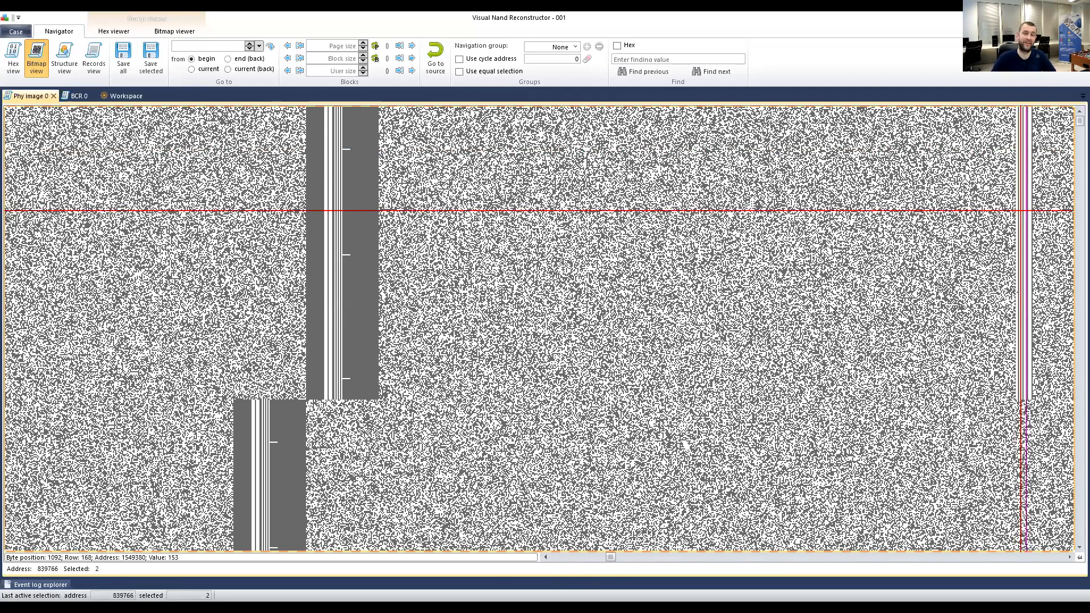
left_click(1069, 558)
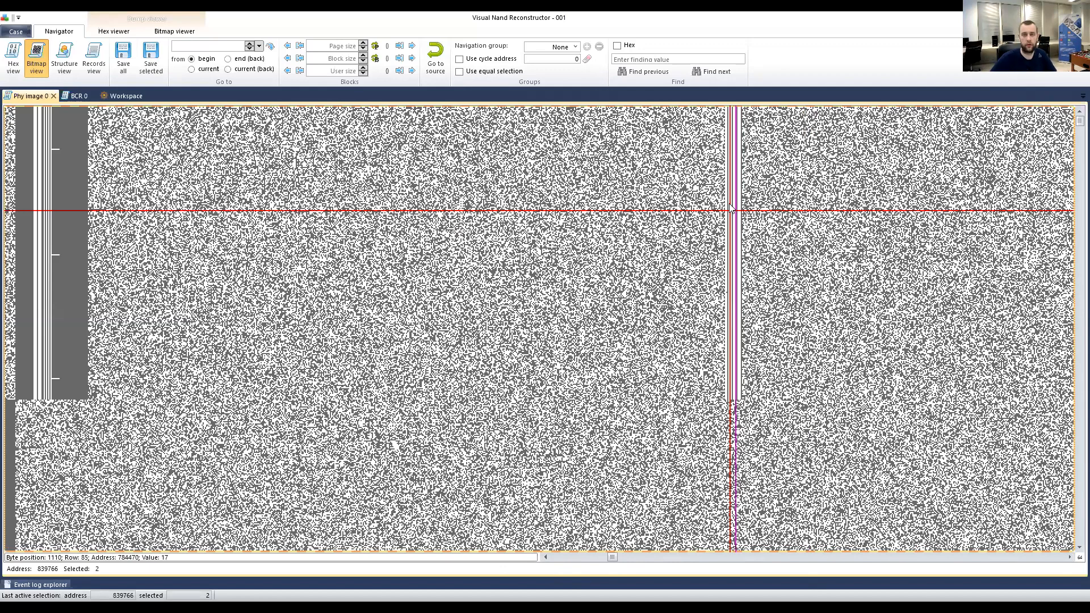
left_click(53, 96)
left_click(22, 96)
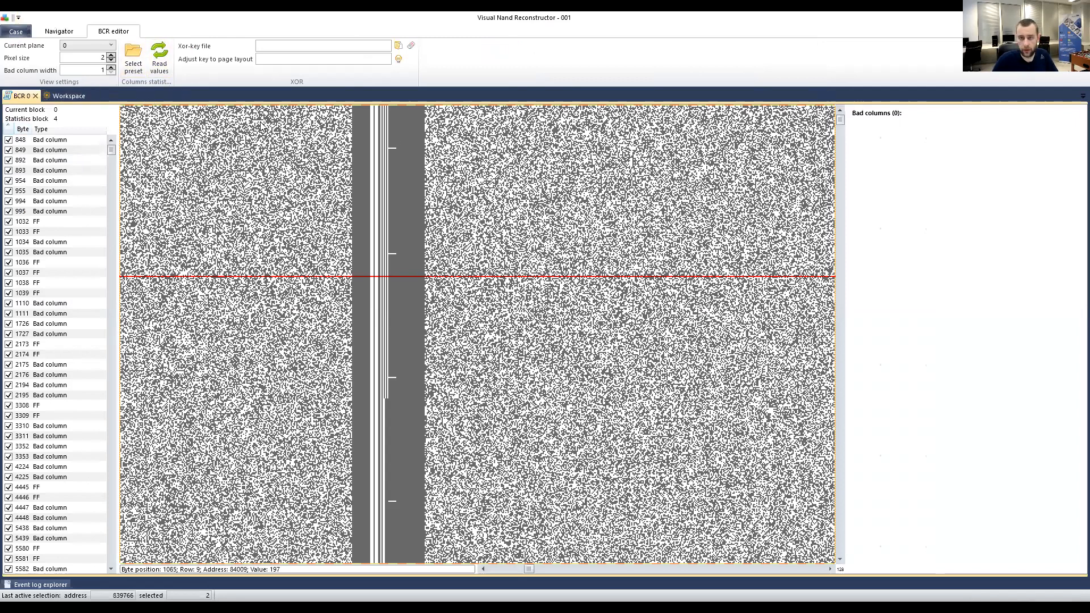
Scroll the BCR bitmap back to the page start and reset the statistics block to 0.
left_click(125, 130)
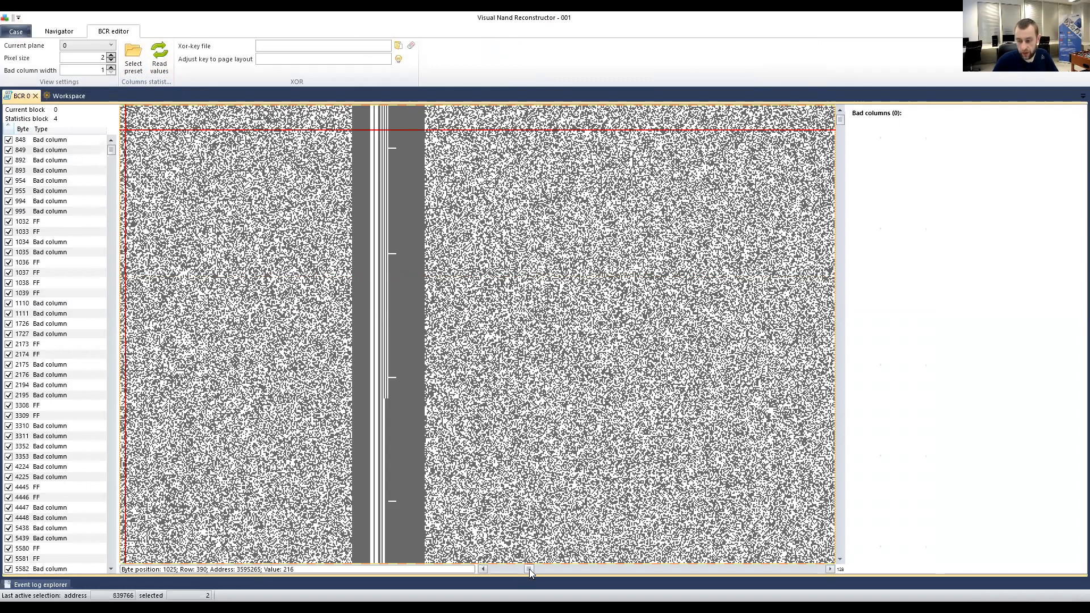
left_click_drag(529, 569, 494, 570)
left_click(148, 116)
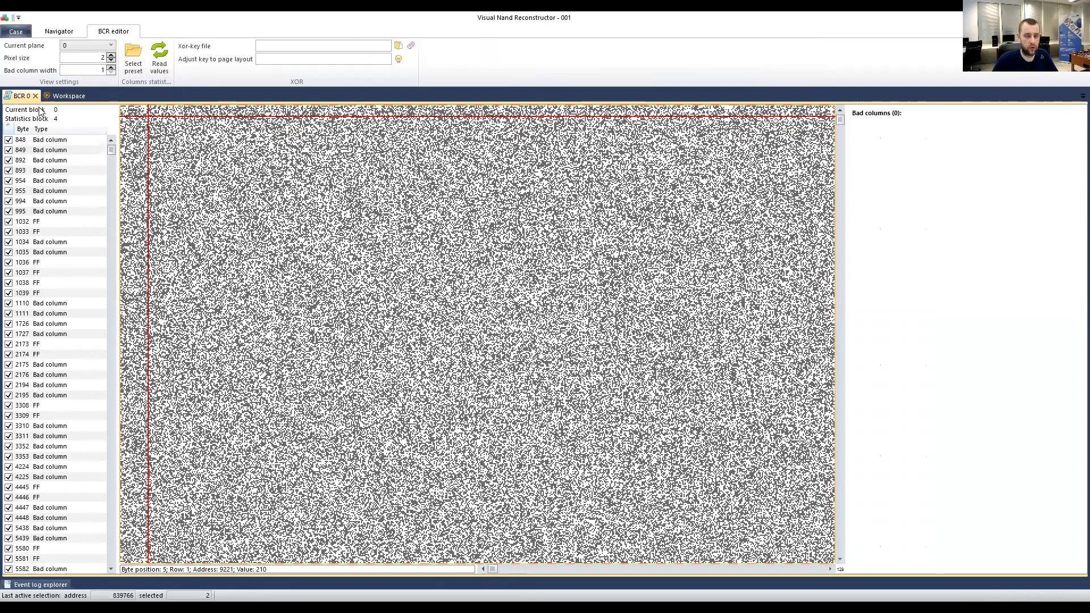
left_click(160, 57)
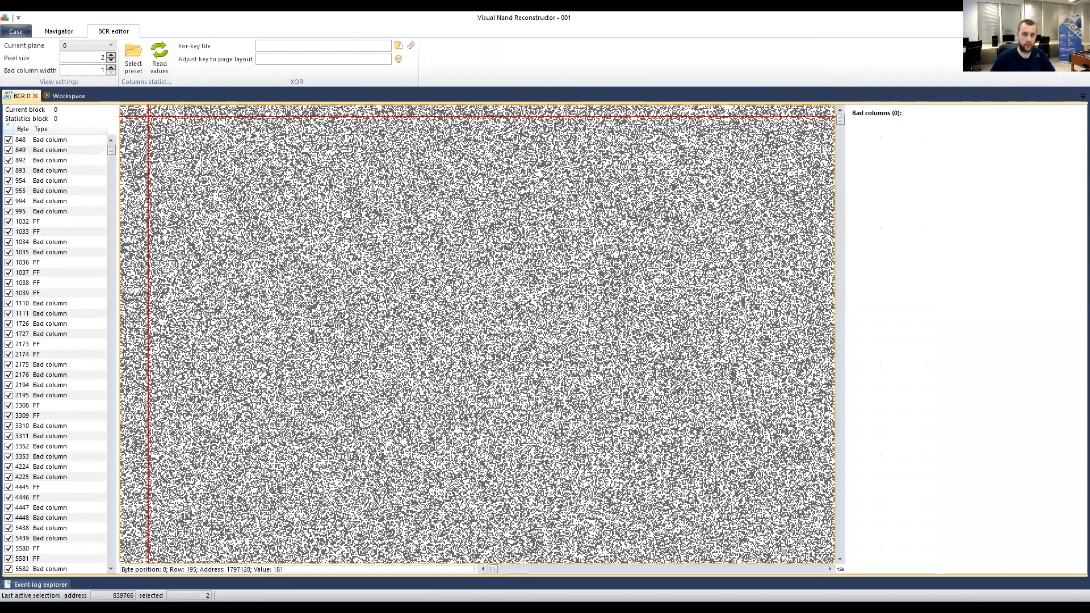
Mark bitmap points and browse the Byte/Type list showing 848, 892 and 1034 as Bad column.
left_click(158, 348)
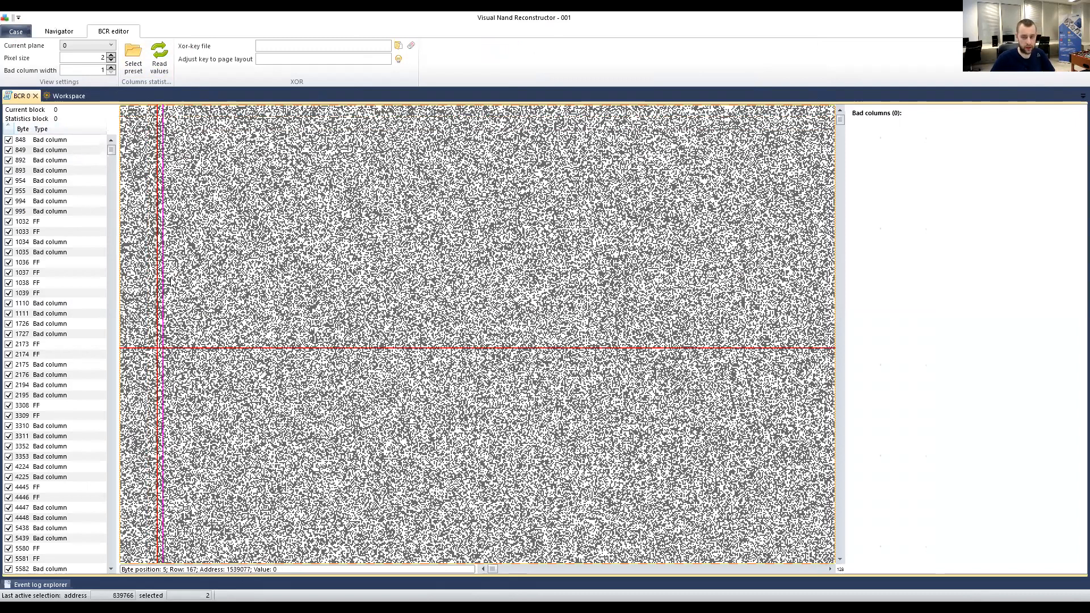
left_click(173, 257)
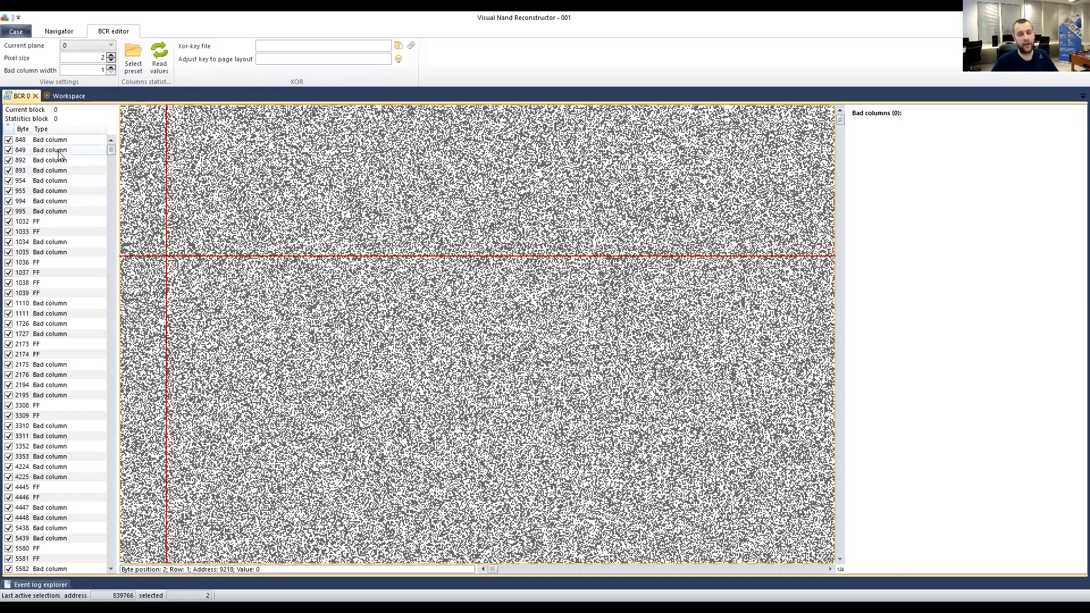
left_click_drag(111, 150, 130, 107)
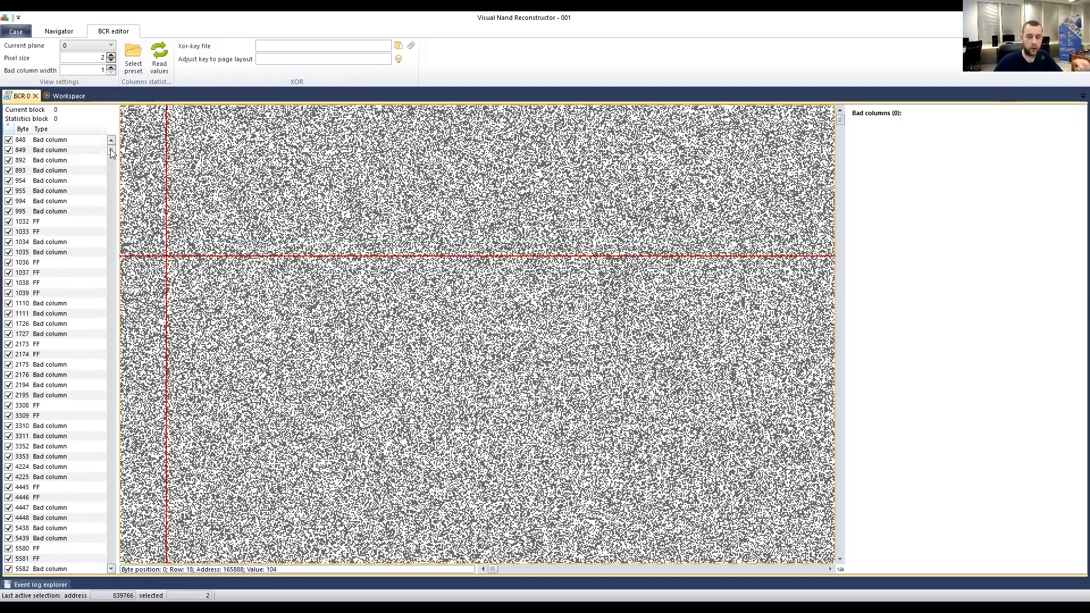
left_click_drag(110, 149, 110, 169)
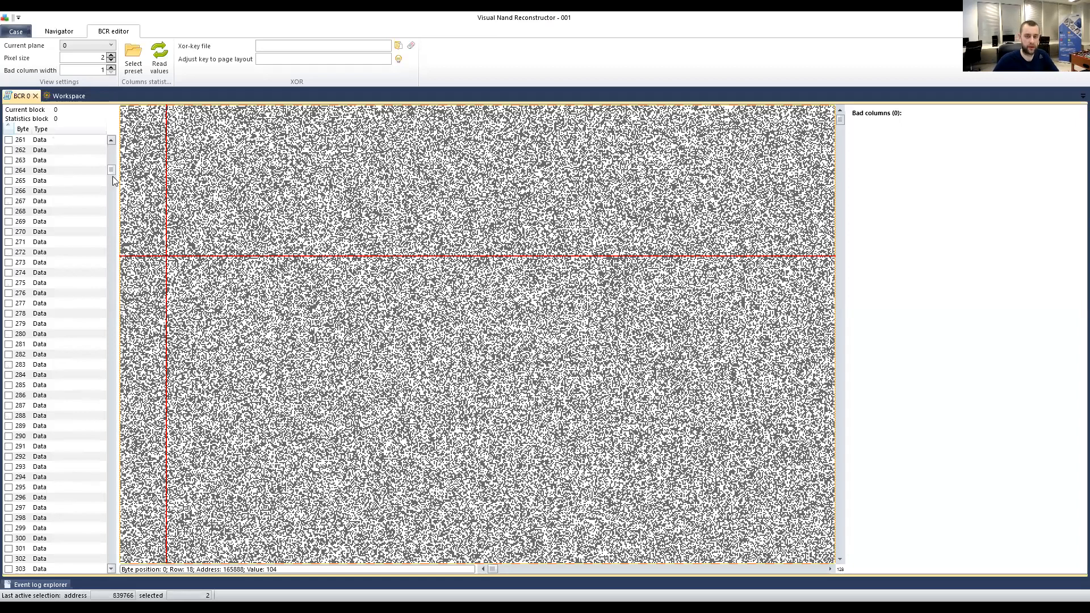
left_click_drag(109, 170, 110, 132)
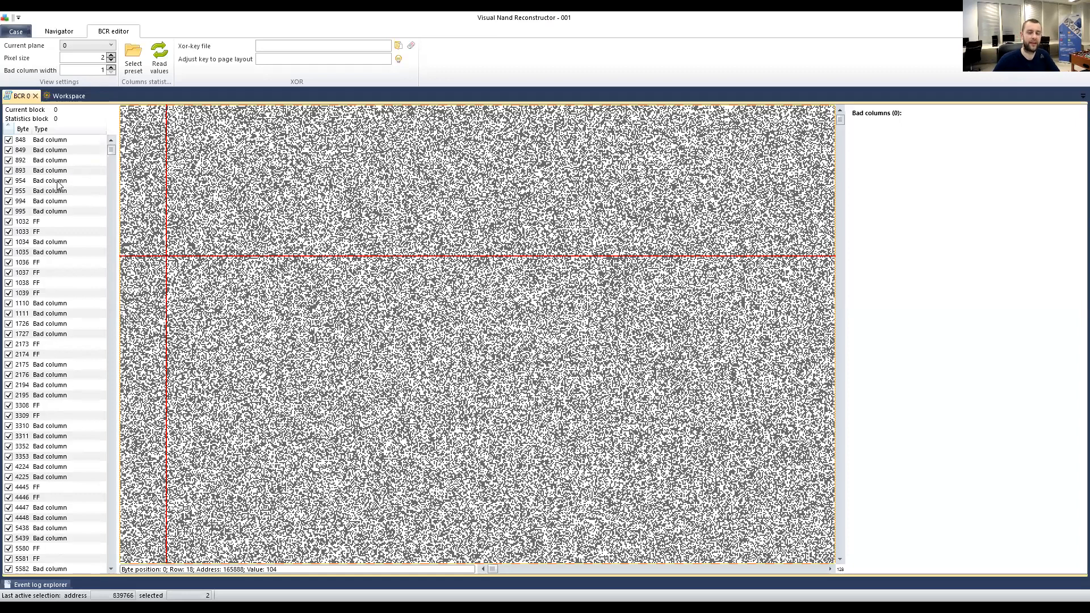
Locate byte columns 848, 107, 109, 115 and 118 in the bitmap.
left_click(39, 143)
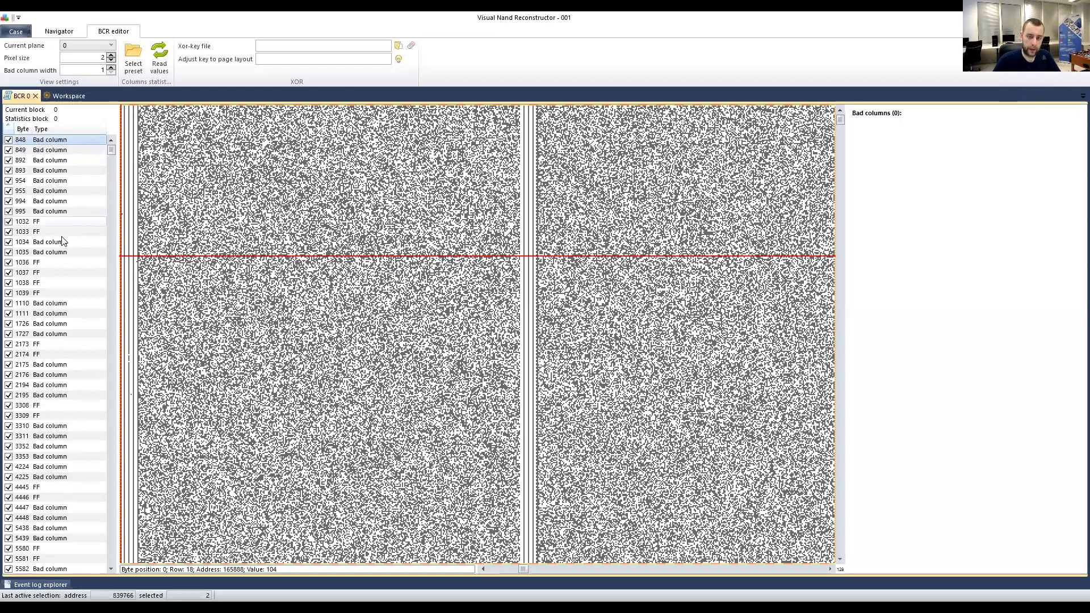
scroll(77, 165, "down", 3)
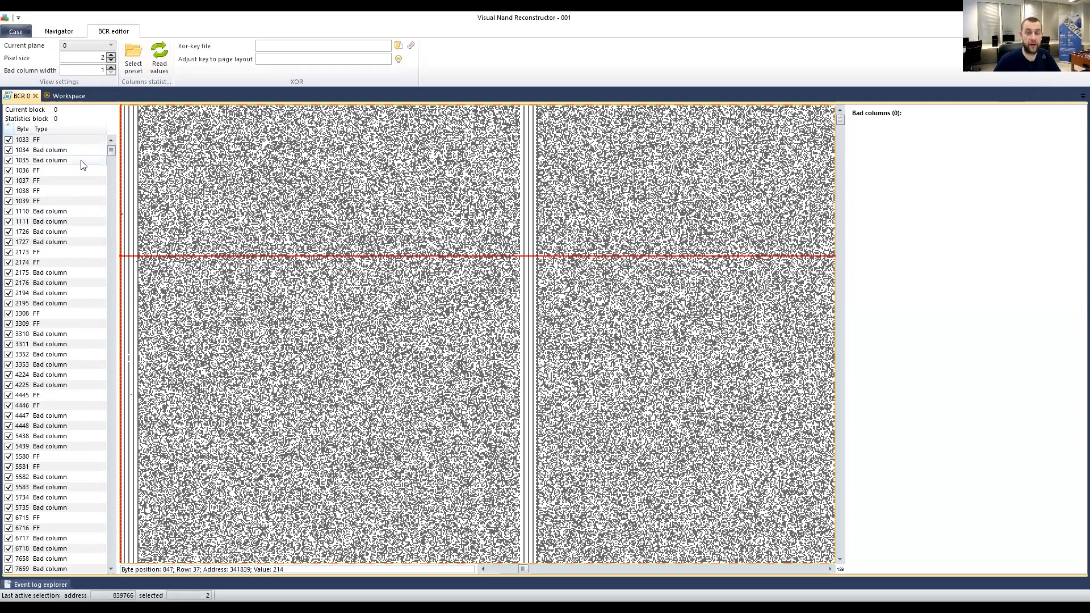
left_click_drag(109, 149, 111, 163)
left_click(41, 201)
left_click(43, 232)
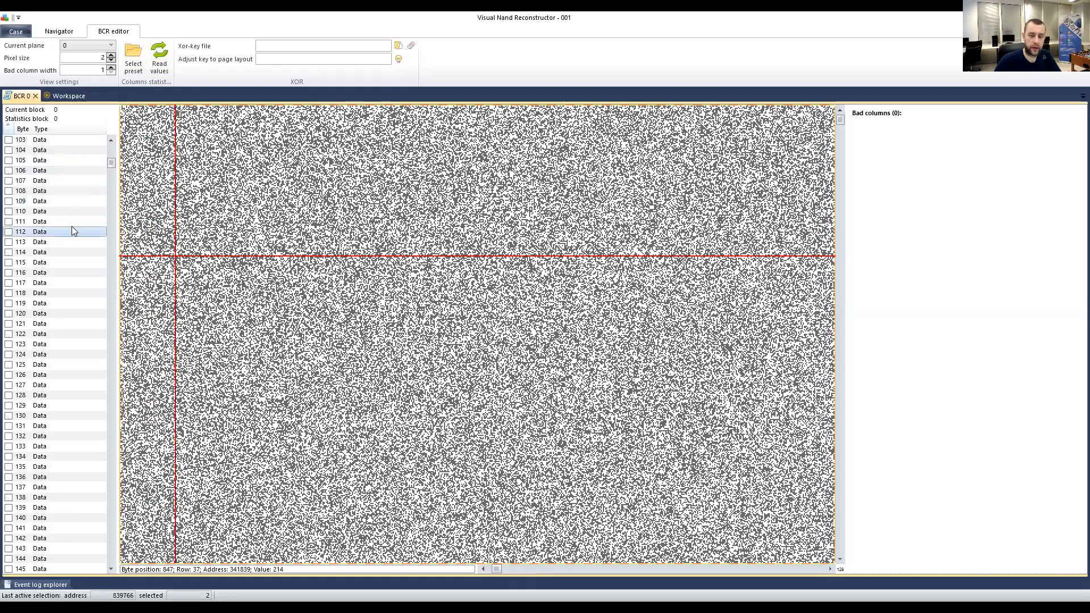
left_click(42, 252)
left_click(40, 181)
left_click(39, 262)
left_click(42, 293)
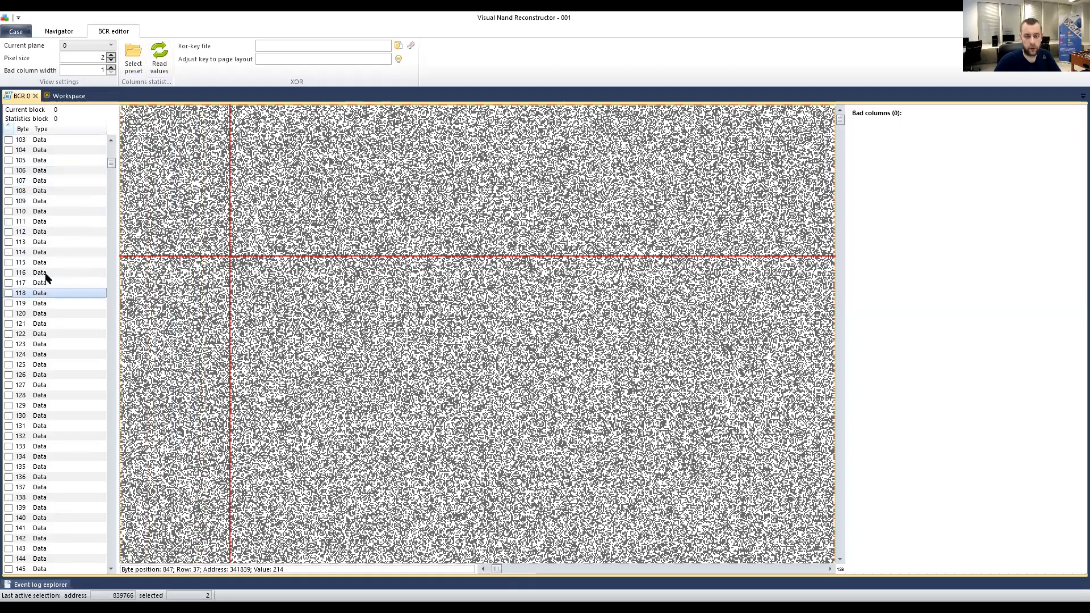
left_click(40, 201)
left_click(33, 263)
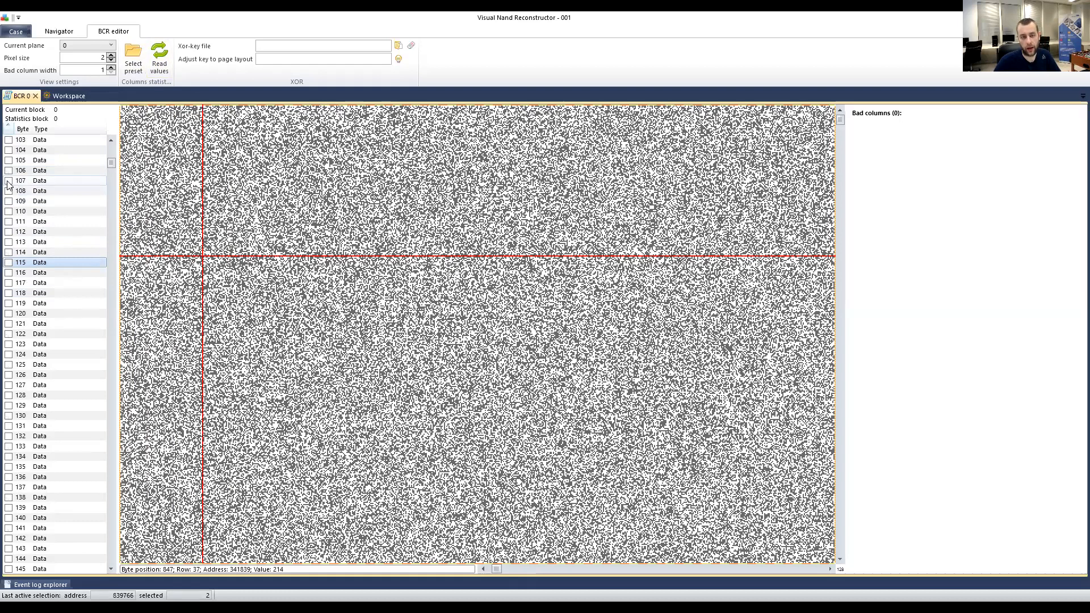
left_click(40, 183)
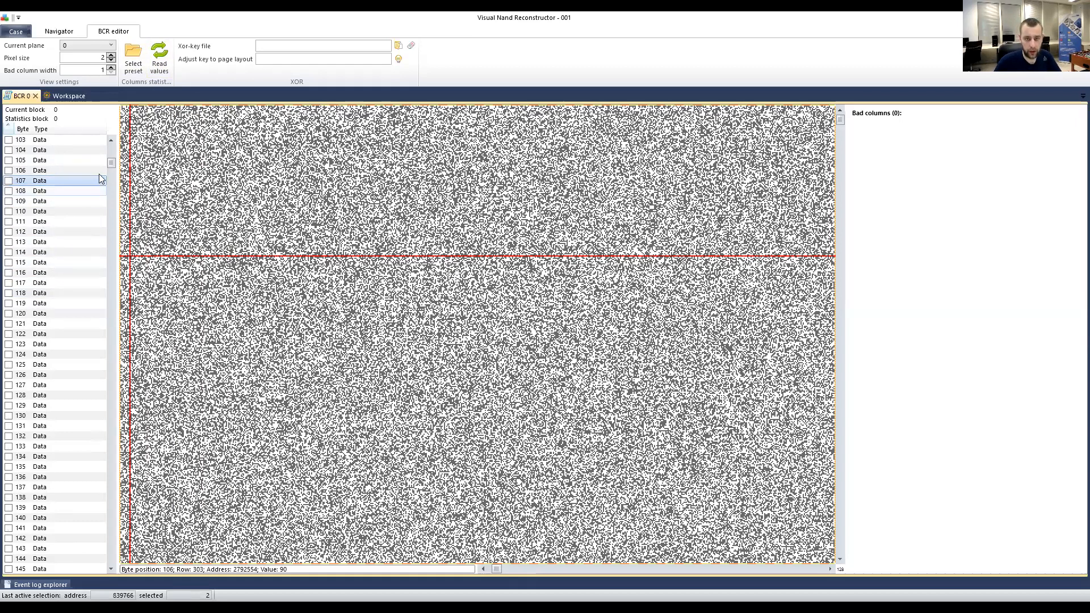
Bring the last byte column, 9095, and its grey area into view in the bitmap.
scroll(111, 153, "up", 9)
scroll(112, 148, "up", 10)
left_click_drag(112, 147, 112, 578)
left_click(24, 559)
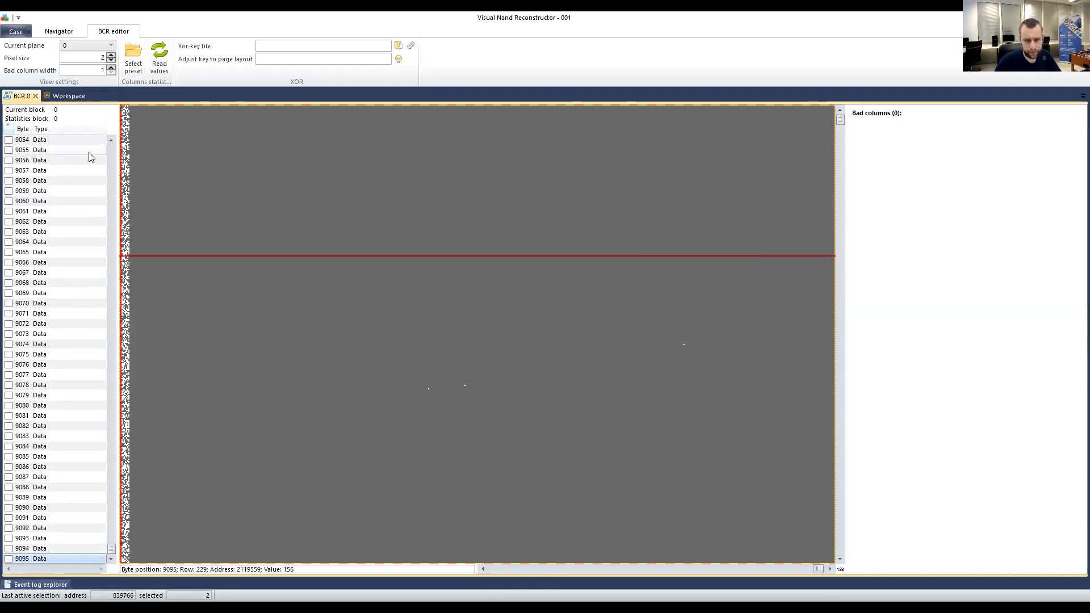
mouse_move(111, 551)
left_mouse_down()
mouse_move(126, 465)
mouse_move(112, 148)
mouse_move(114, 570)
left_mouse_up()
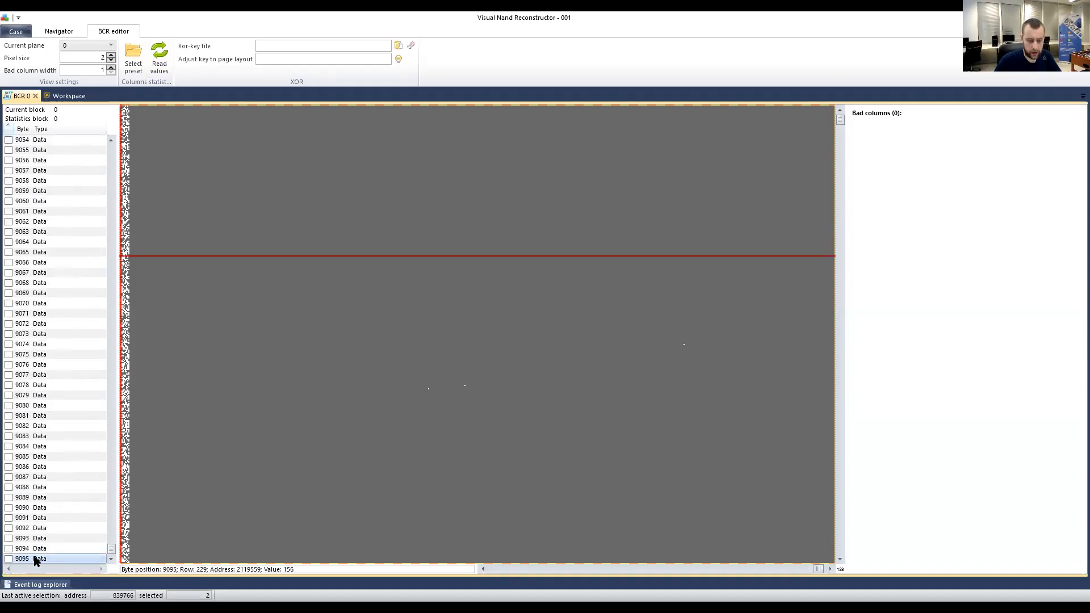
Glance at the Workspace diagram, return to the BCR 0 editor and scroll the list back up.
left_click(69, 97)
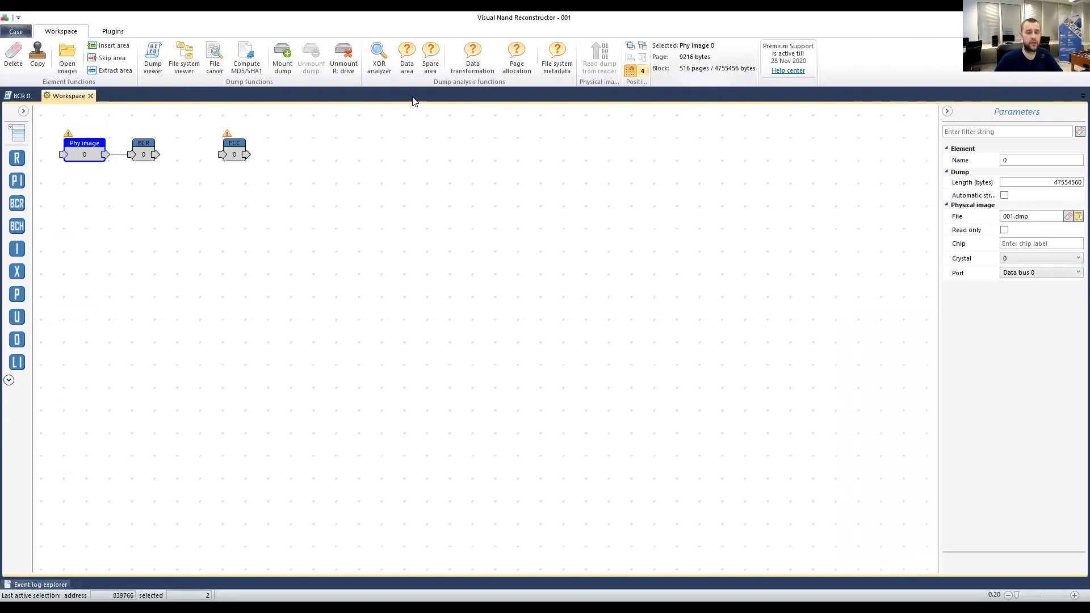
left_click(21, 96)
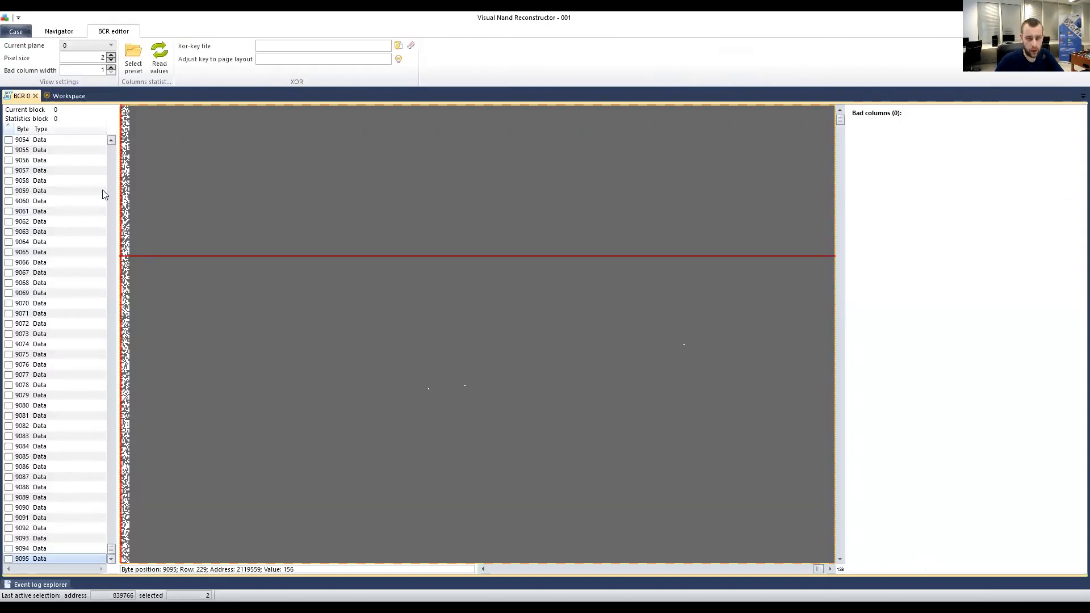
left_click_drag(110, 552, 116, 149)
Show FF columns 9186, 9189 and 9190 in the bitmap, then return to the page start.
scroll(66, 285, "down", 13)
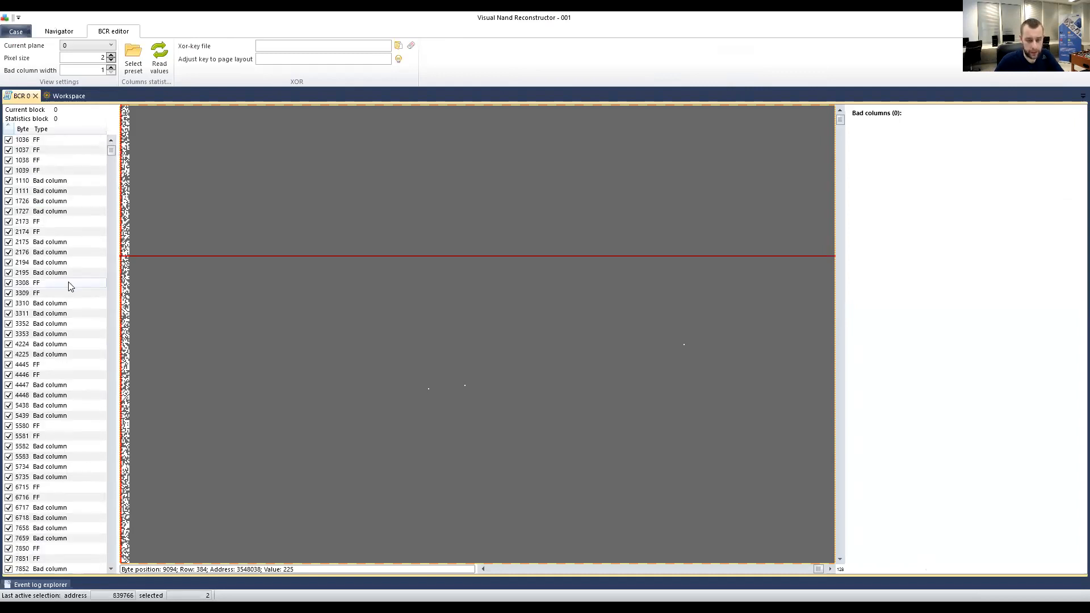
scroll(67, 285, "down", 14)
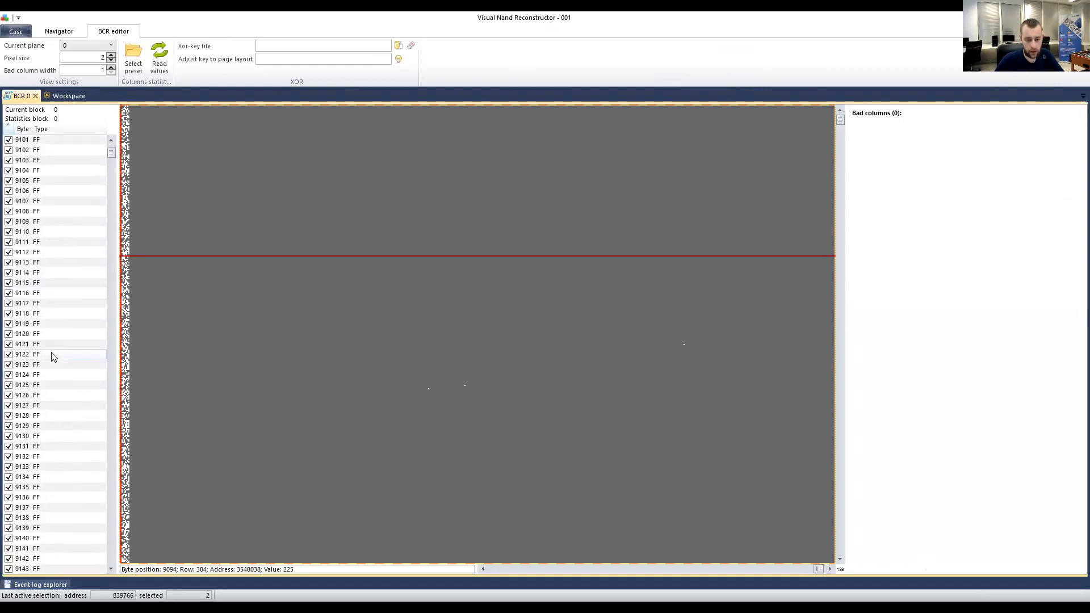
scroll(48, 420, "down", 18)
scroll(48, 434, "down", 5)
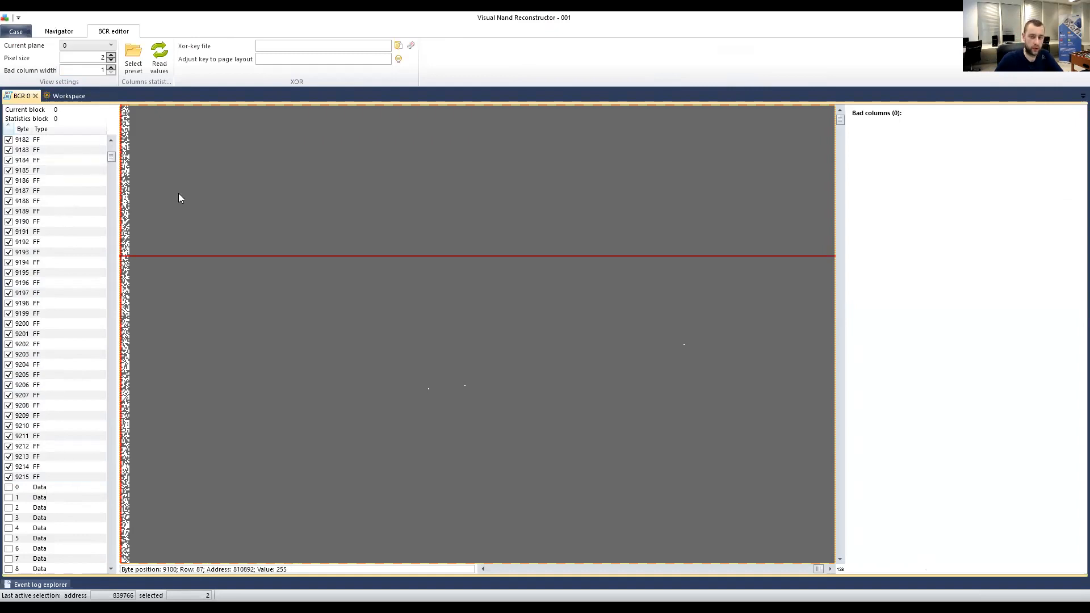
left_click(230, 230)
left_click(236, 231)
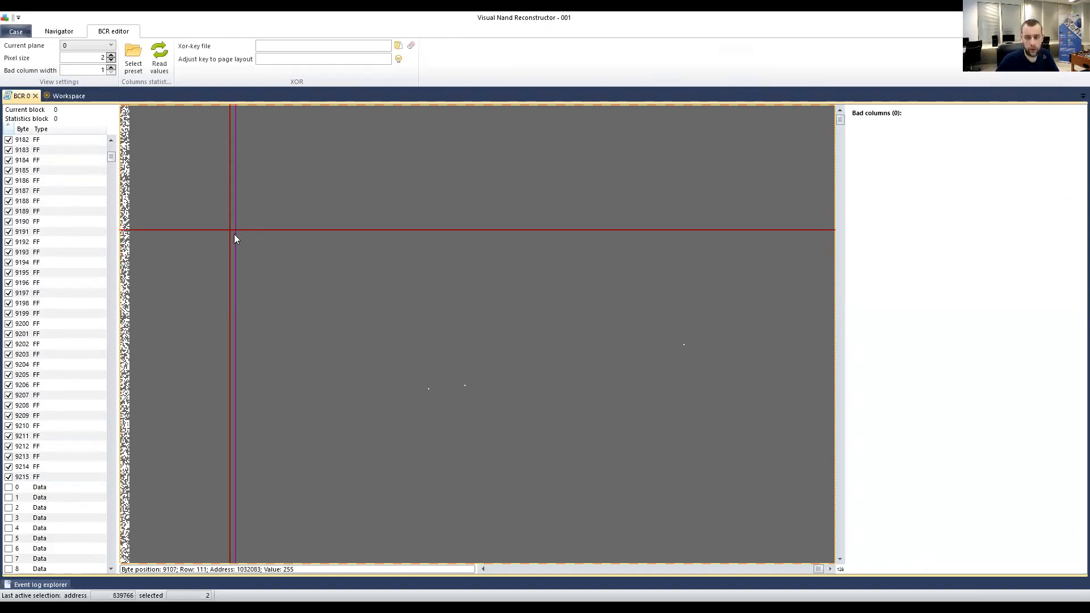
left_click(36, 180)
left_click(13, 211)
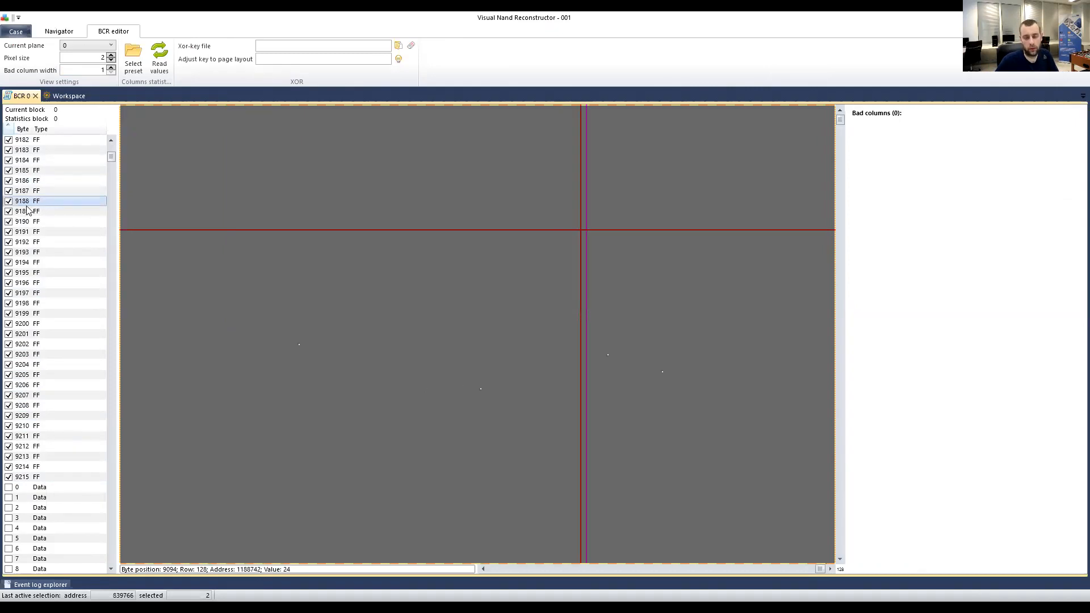
left_click(15, 221)
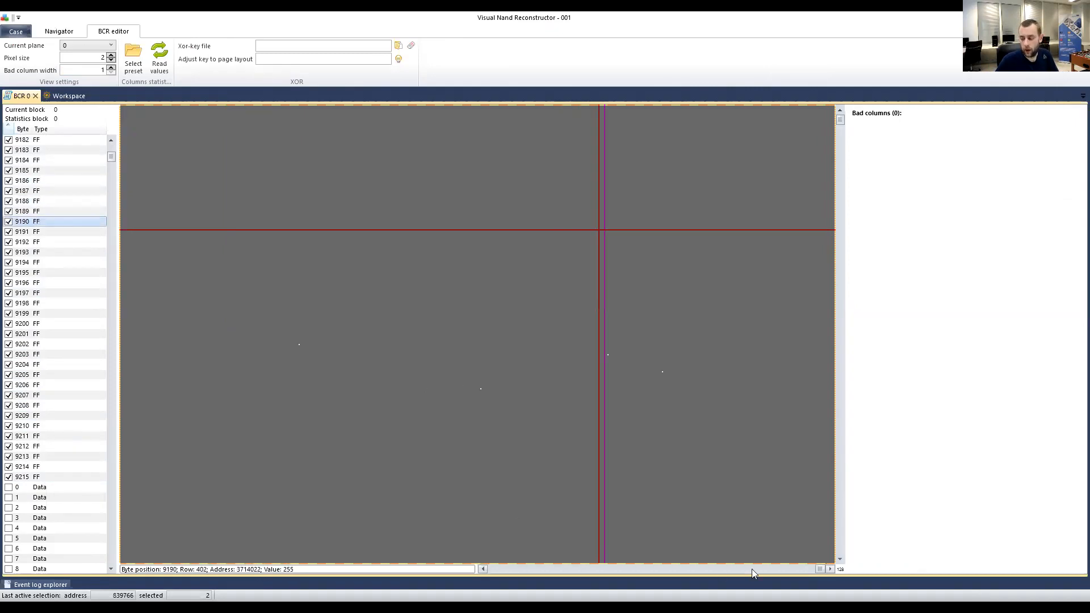
left_click_drag(825, 569, 406, 560)
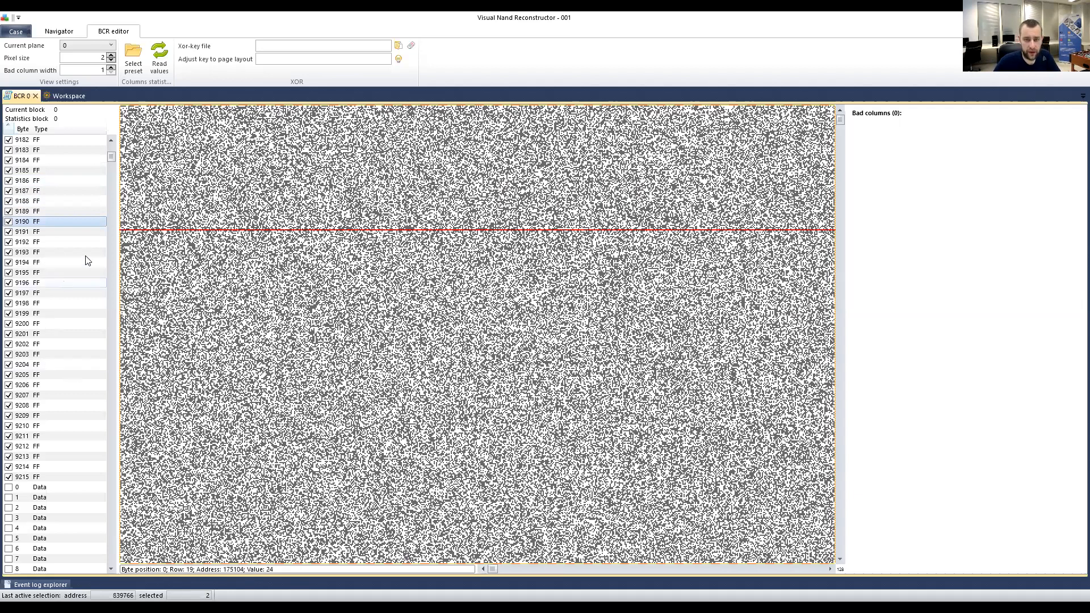
Switch the bitmap between bad columns 848 and 849, scroll through the list, then return to 848.
left_click_drag(111, 158, 112, 152)
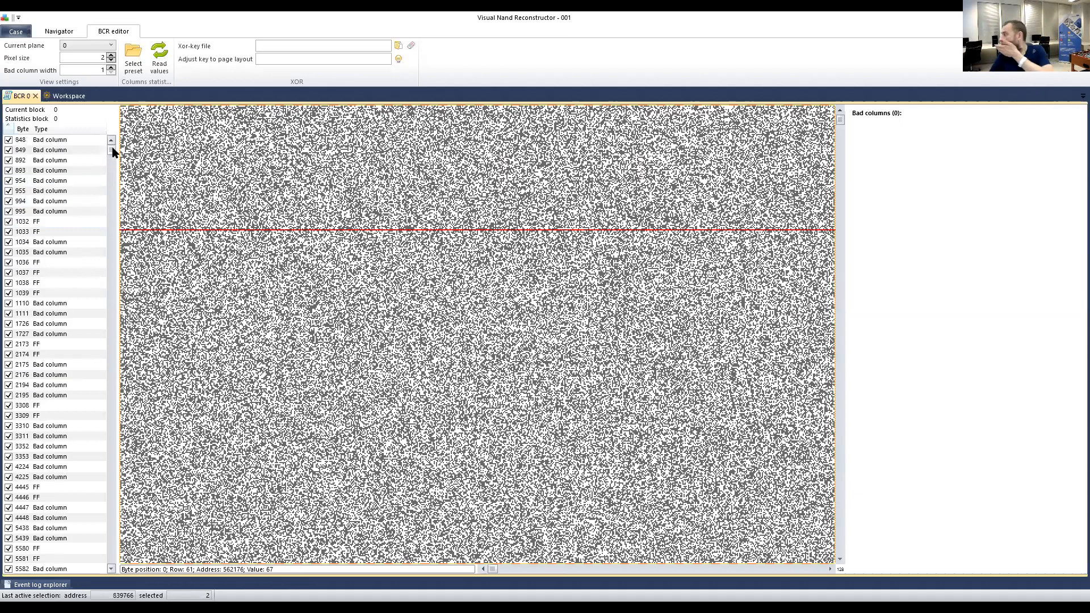
left_click(43, 141)
left_click(41, 150)
left_click(42, 141)
left_click(41, 151)
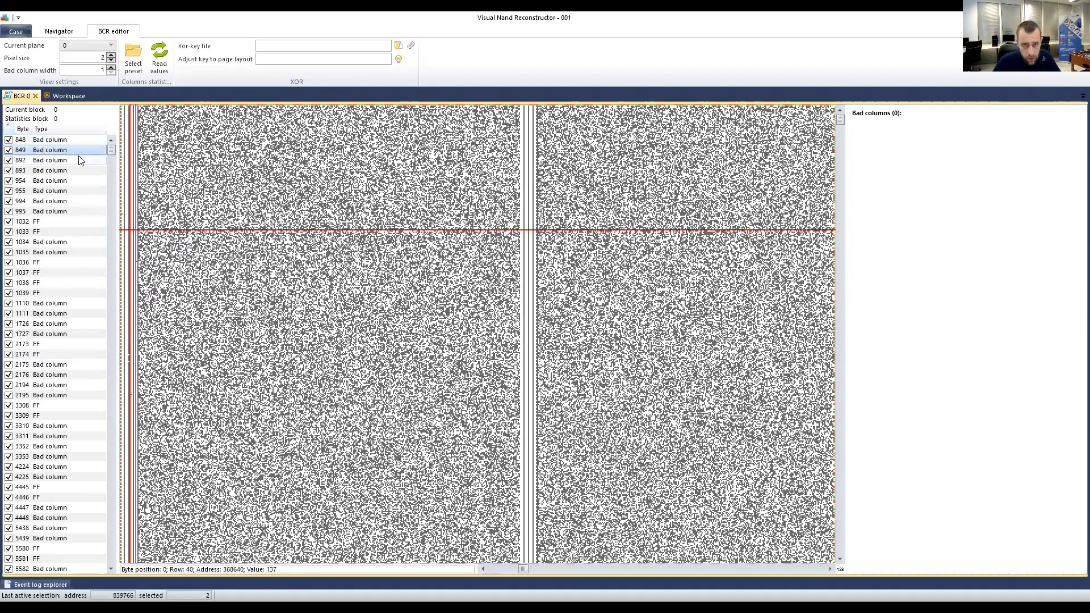
left_click_drag(110, 150, 61, 280)
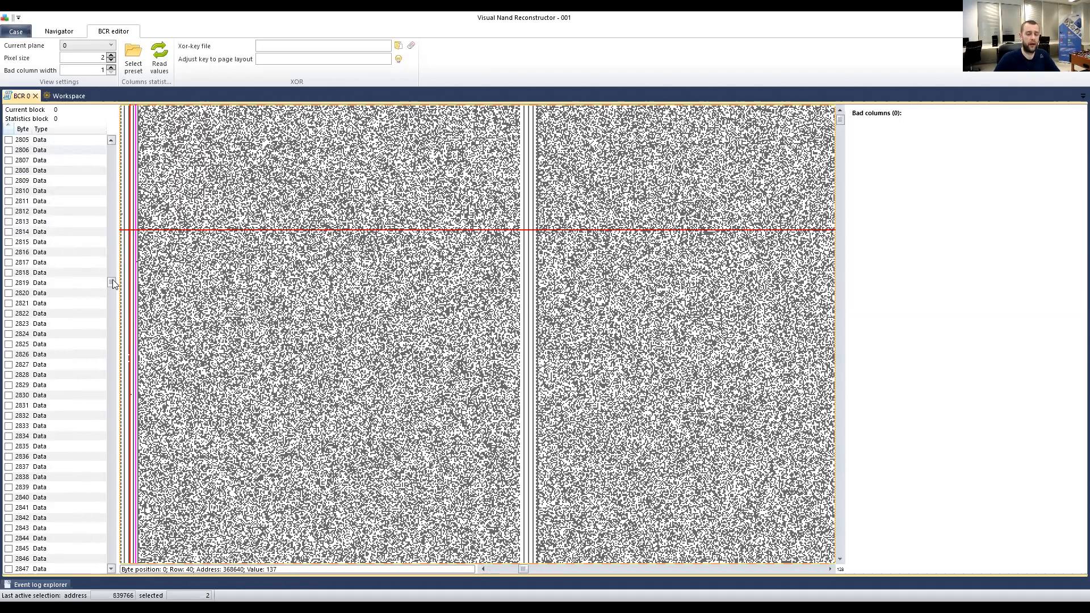
left_click_drag(111, 280, 105, 561)
left_click_drag(108, 508, 108, 143)
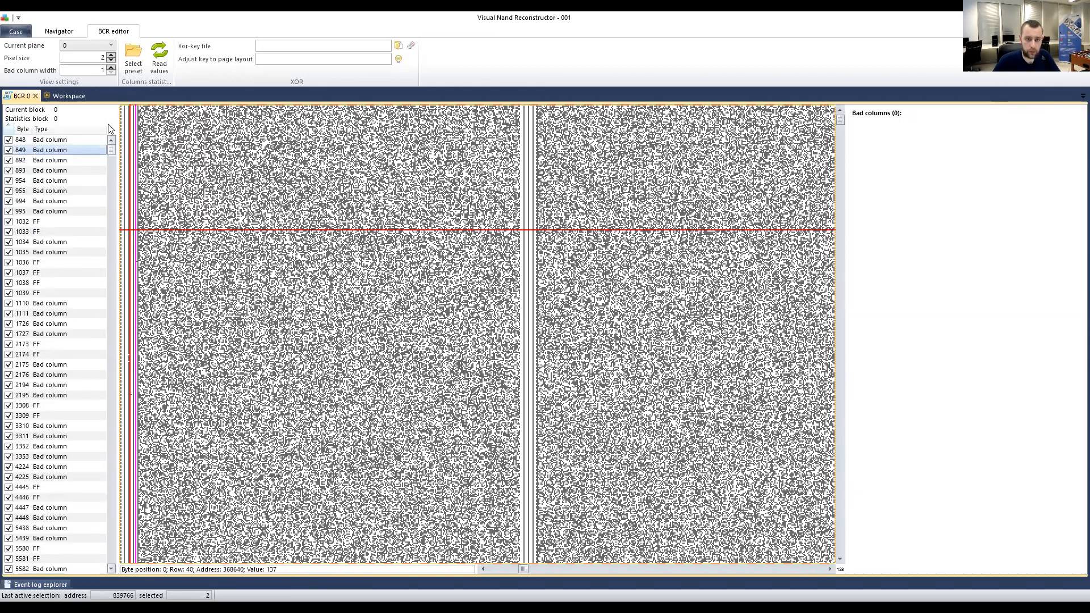
left_click(69, 139)
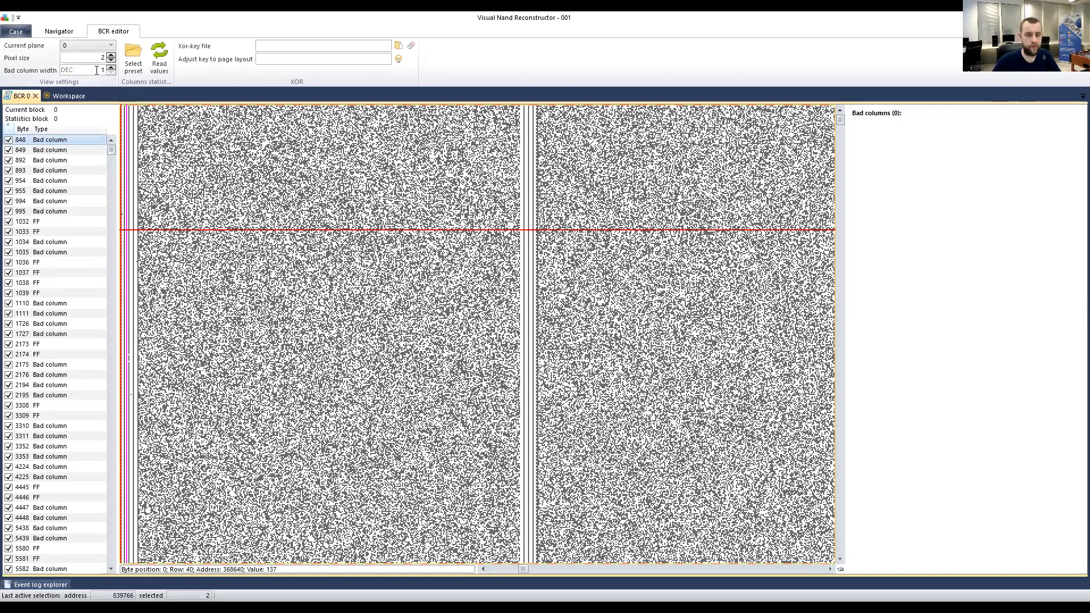
left_click(50, 149)
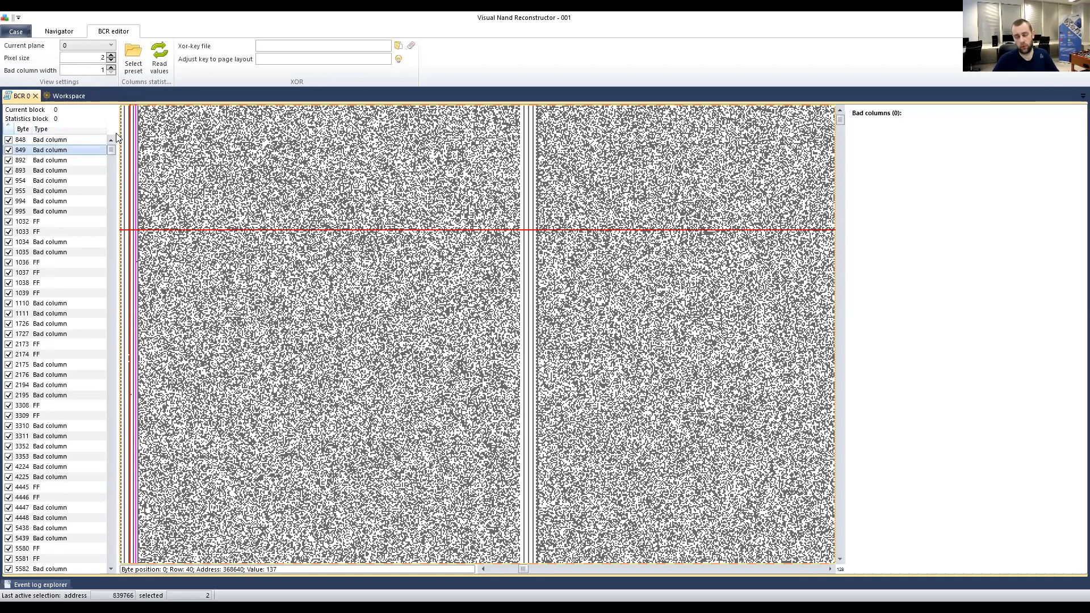
left_click(523, 140)
left_click(532, 144)
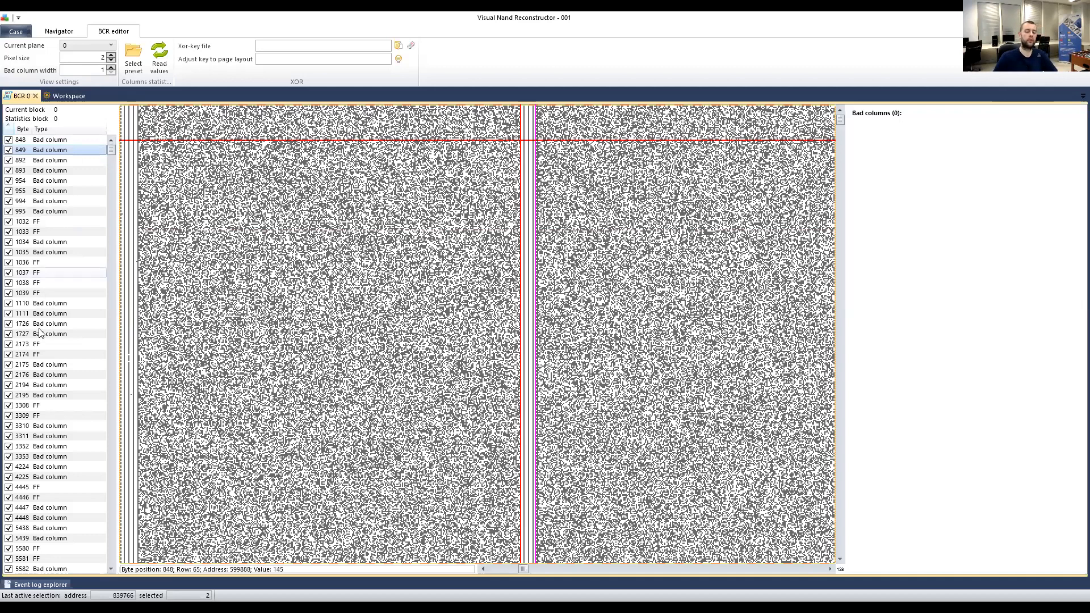
scroll(63, 323, "down", 5)
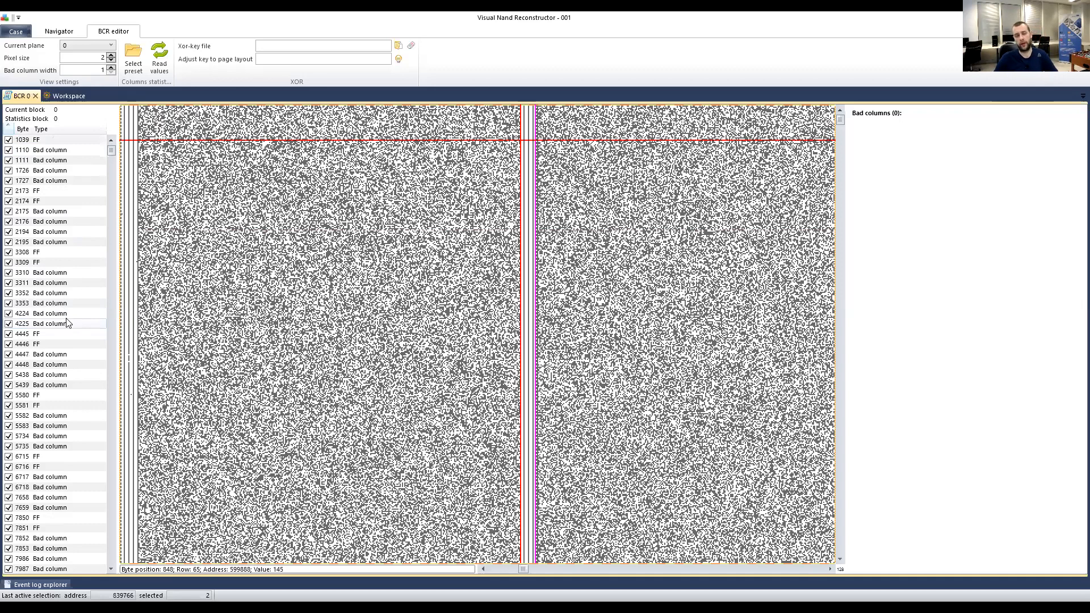
scroll(67, 309, "down", 6)
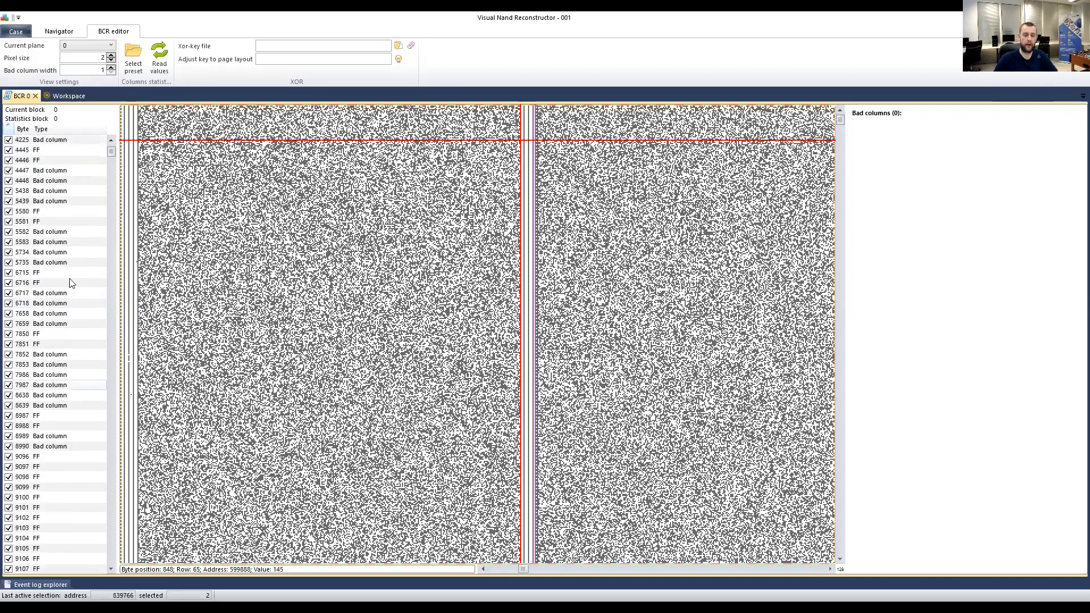
scroll(62, 318, "down", 7)
scroll(50, 344, "down", 9)
scroll(50, 344, "down", 5)
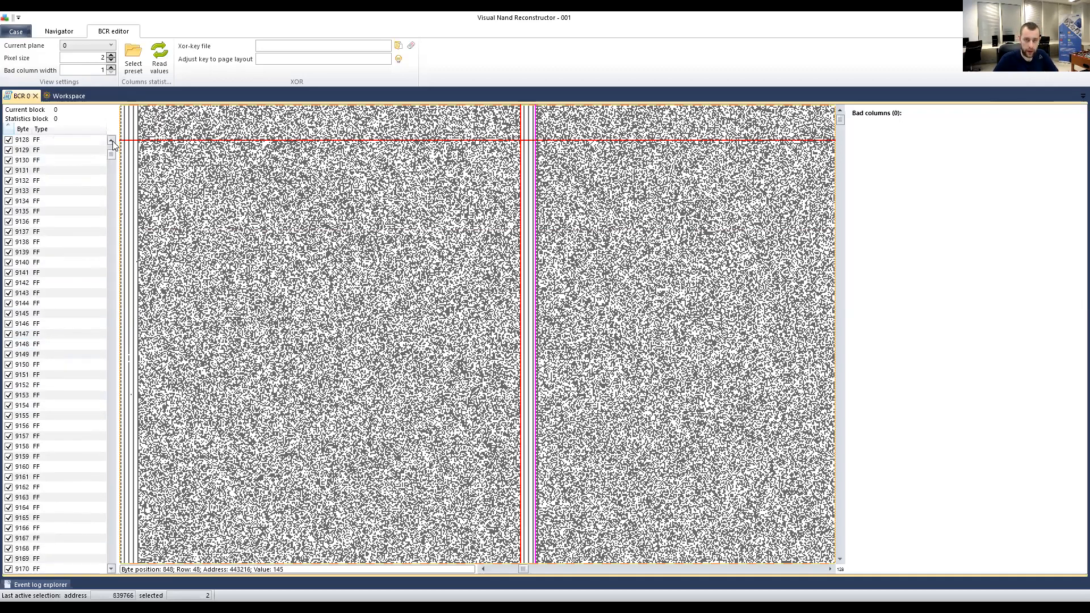
left_click_drag(112, 153, 112, 141)
left_click(44, 142)
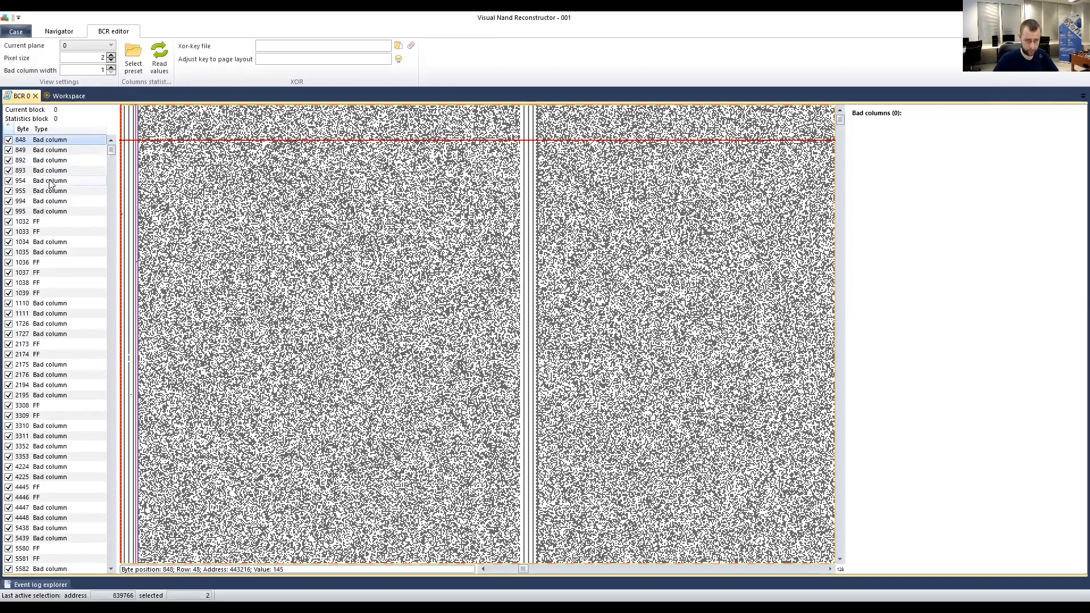
Look over the use-by-type and Filters options without changing anything.
right_click(19, 143)
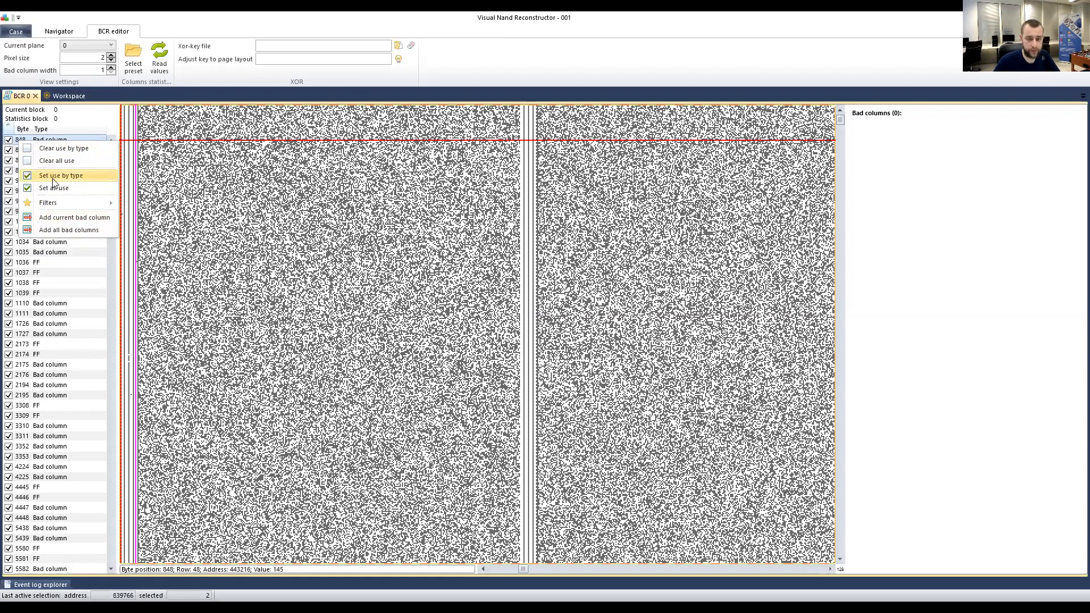
mouse_move(56, 199)
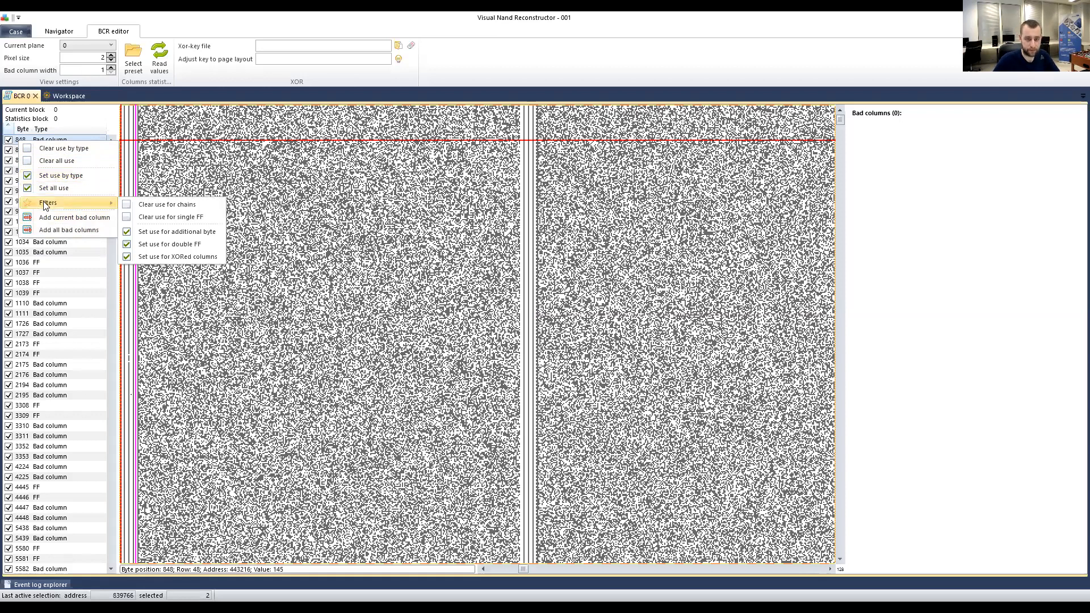
left_click(46, 138)
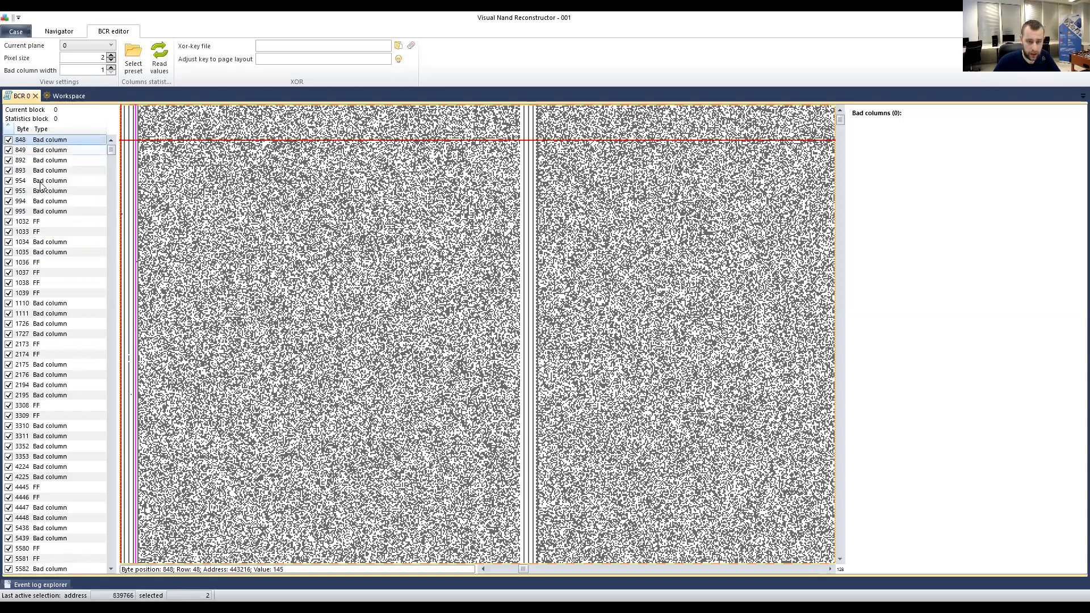
Show bad column 1034 in the bitmap.
left_click(51, 242)
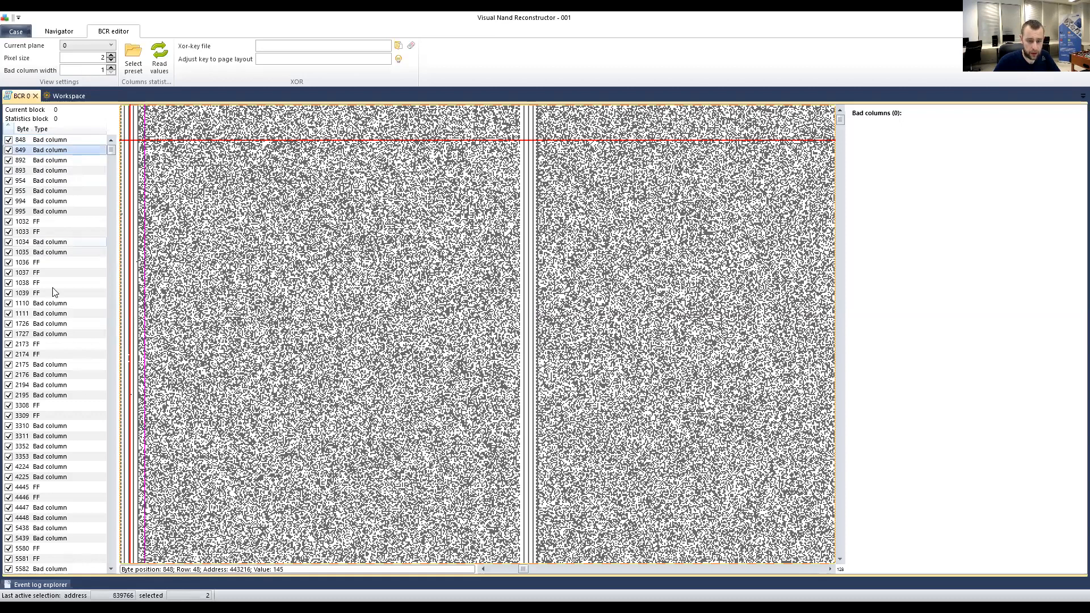
scroll(54, 292, "down", 1)
scroll(54, 293, "down", 1)
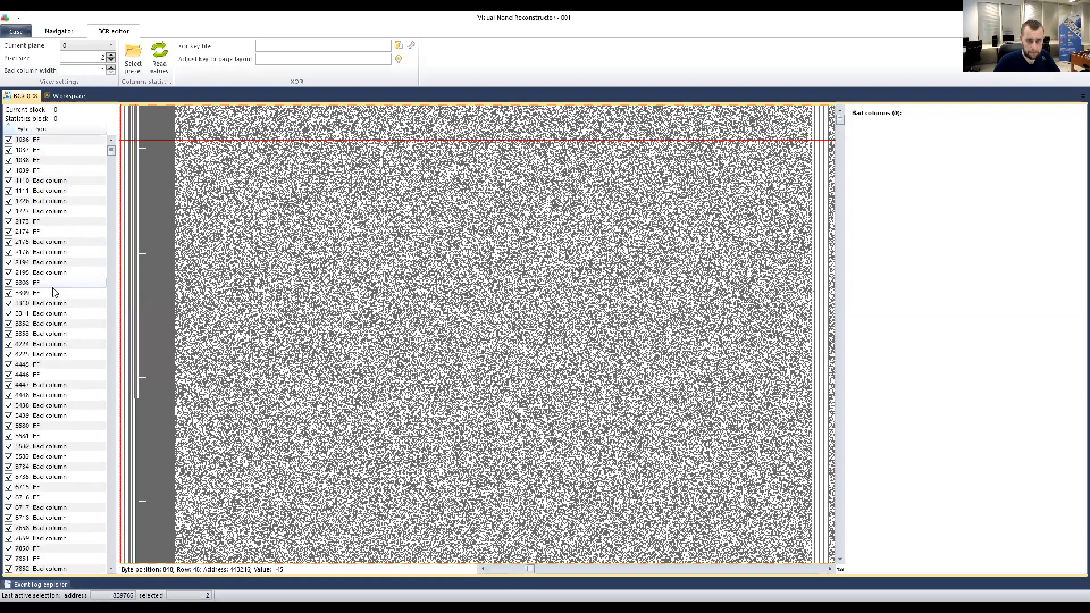
scroll(54, 292, "up", 2)
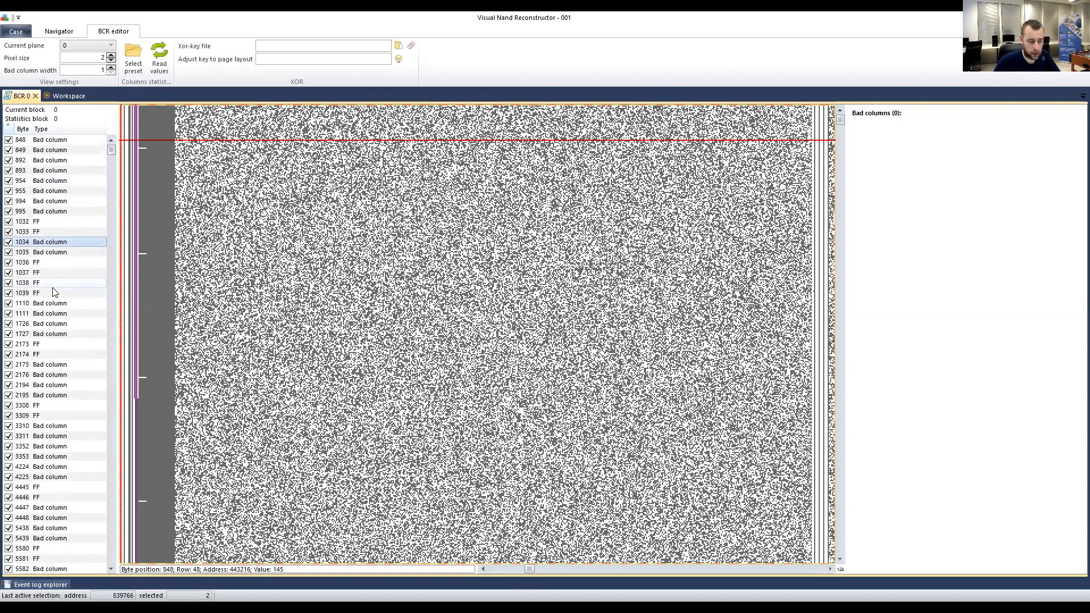
Show bad columns 893 and 848, then zoom the bitmap at byte 892 to pixel size 10.
left_click(72, 171)
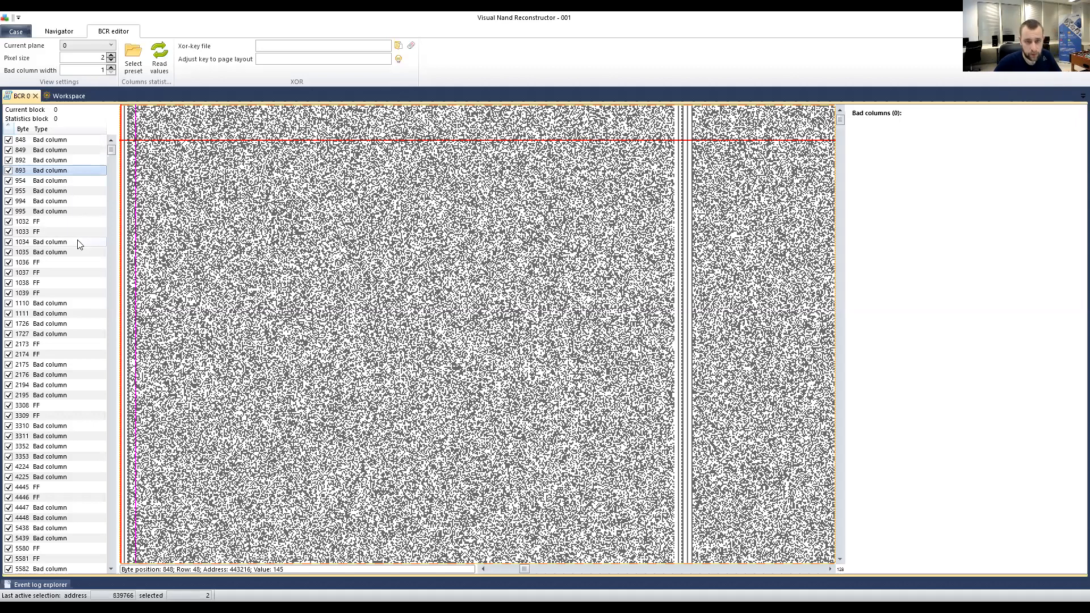
key("Up")
key("Up")
key("Up")
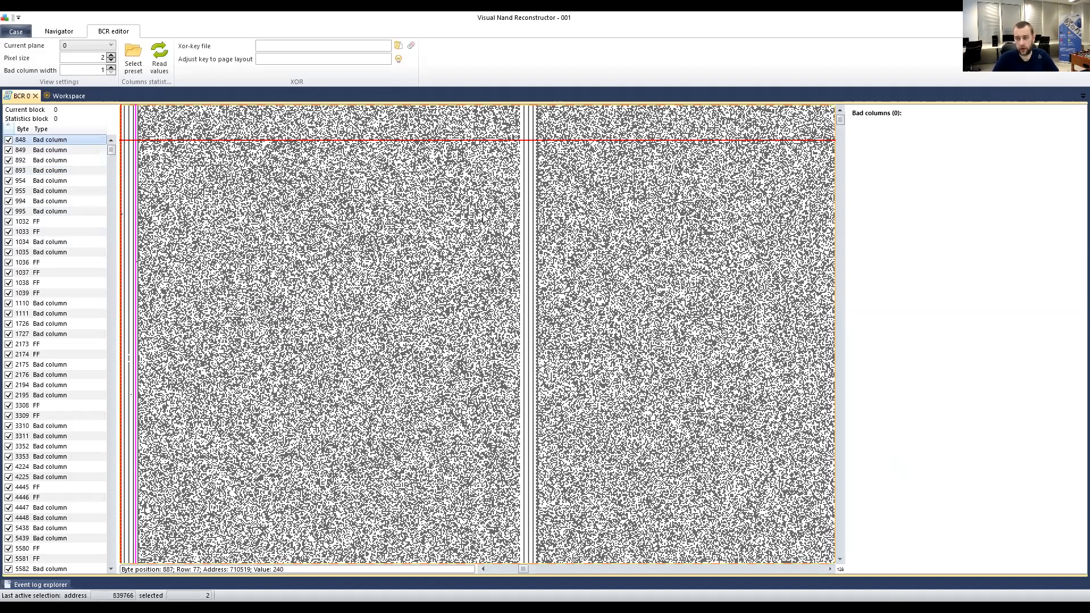
left_click(523, 164)
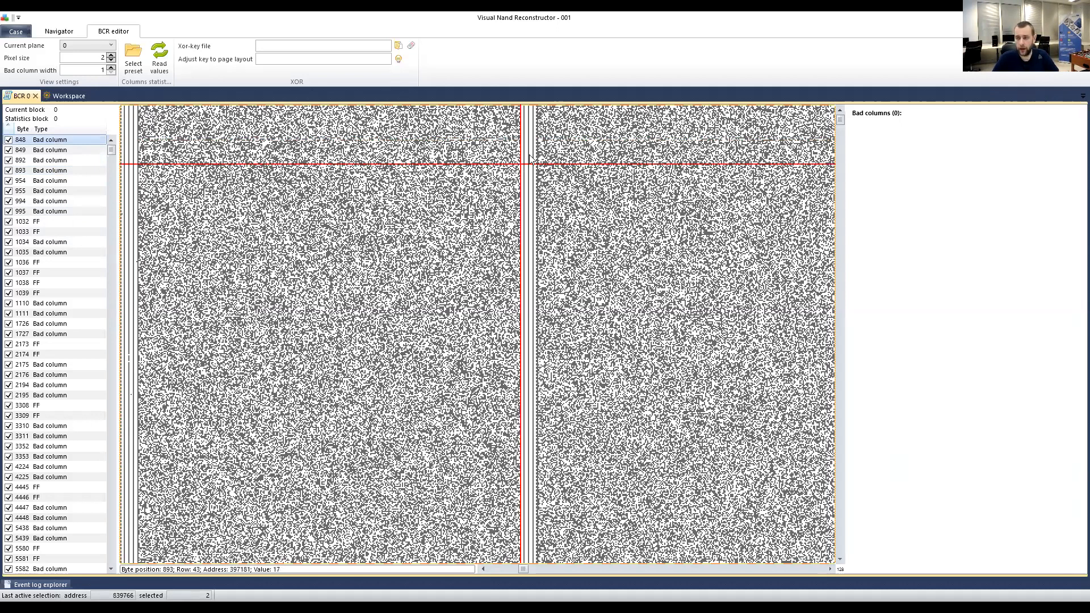
right_click(536, 161)
scroll(536, 164, "up", 4)
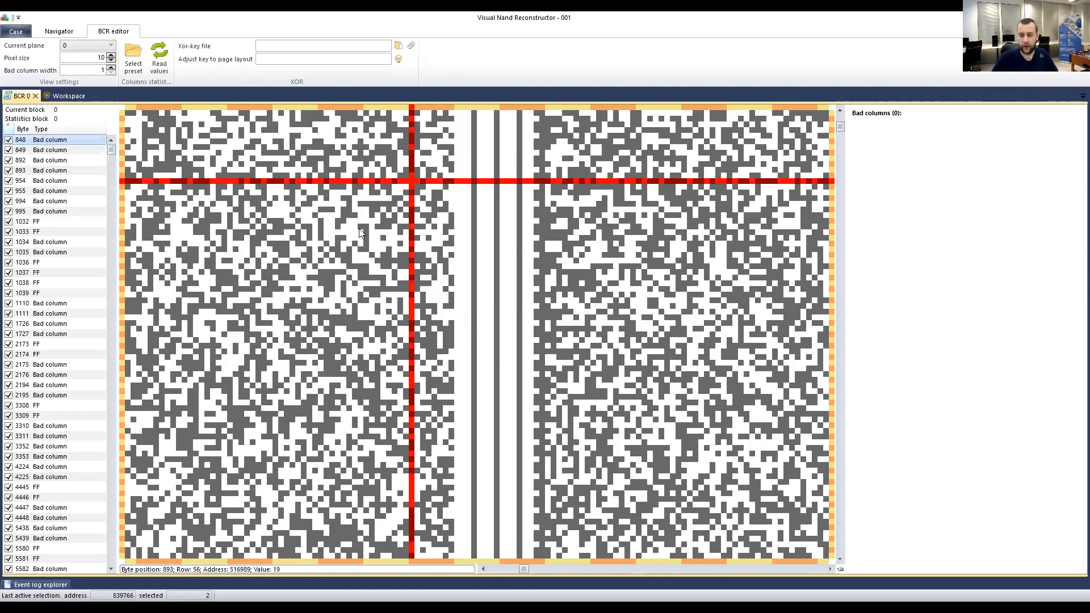
Zoom the bitmap to pixel size 3 and scroll right across the columns.
scroll(359, 239, "down", 9)
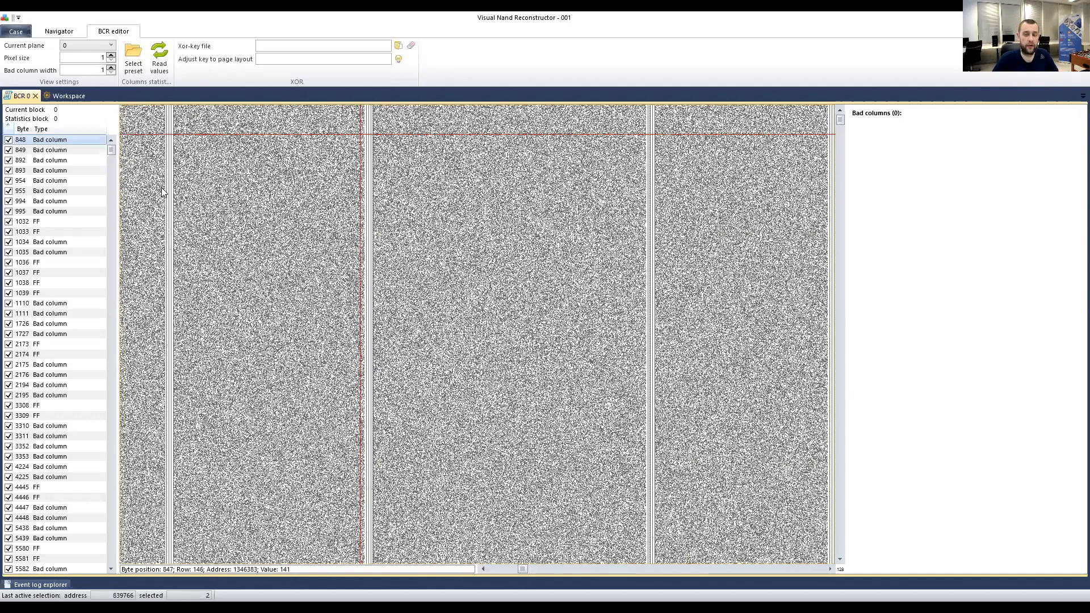
scroll(161, 186, "up", 3)
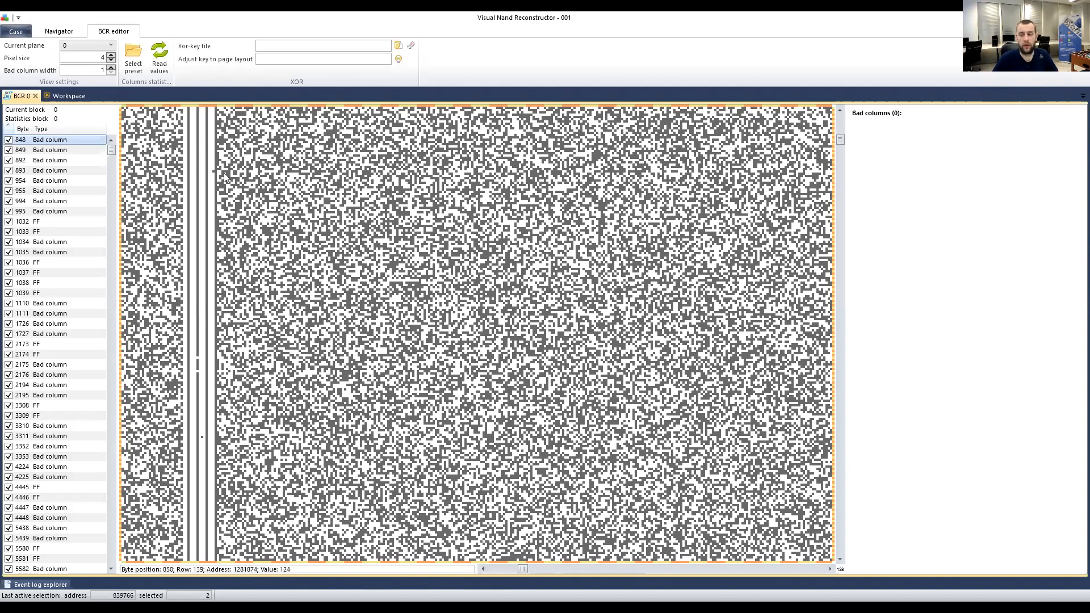
scroll(556, 226, "right", 3)
scroll(283, 175, "right", 3)
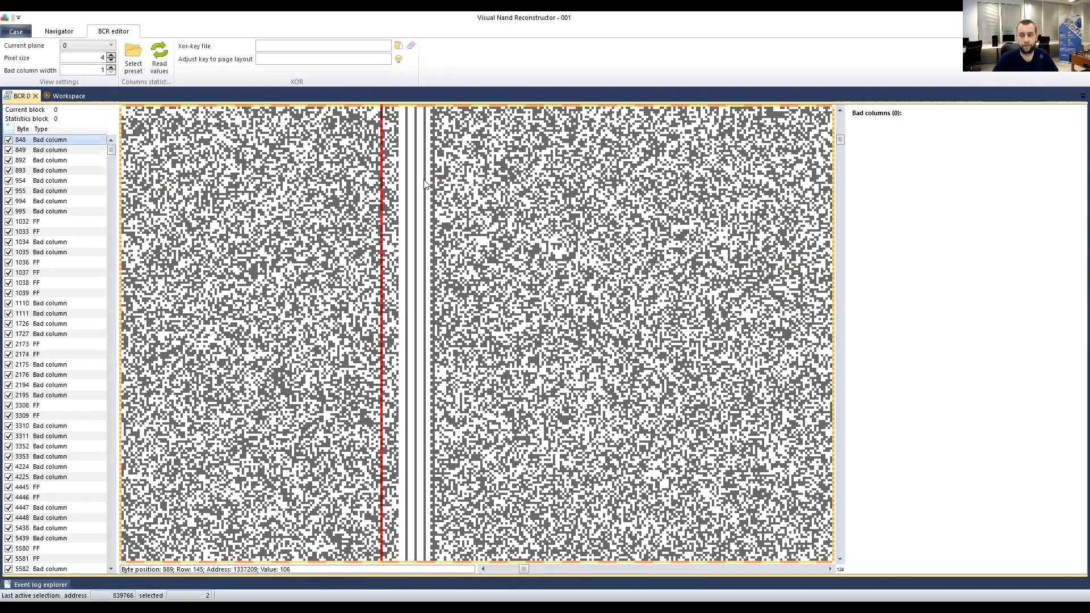
scroll(425, 188, "right", 3)
scroll(339, 252, "right", 5)
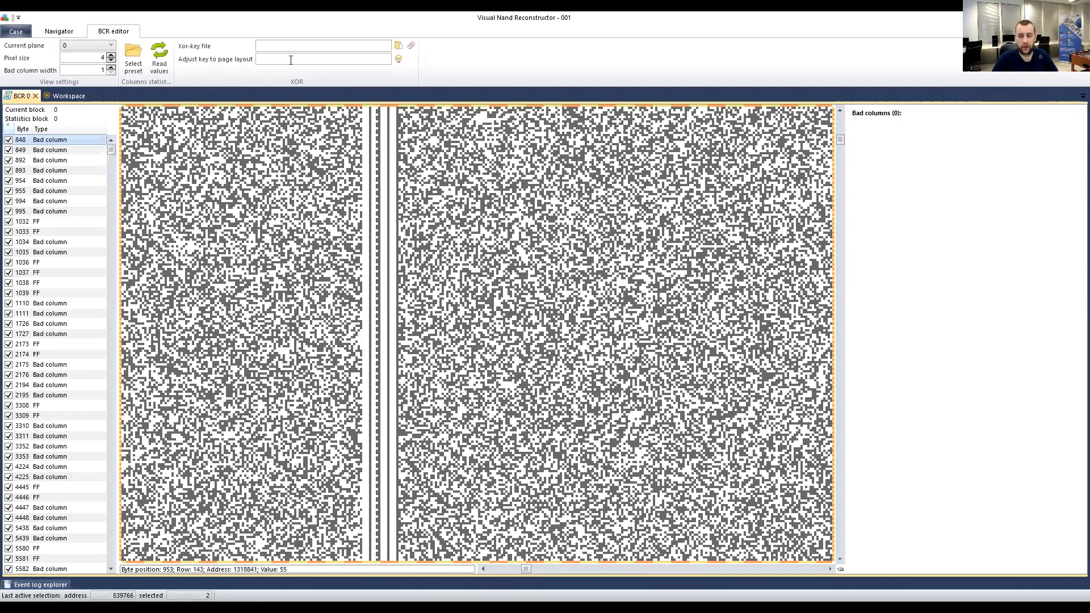
scroll(319, 213, "right", 3)
scroll(319, 213, "right", 5)
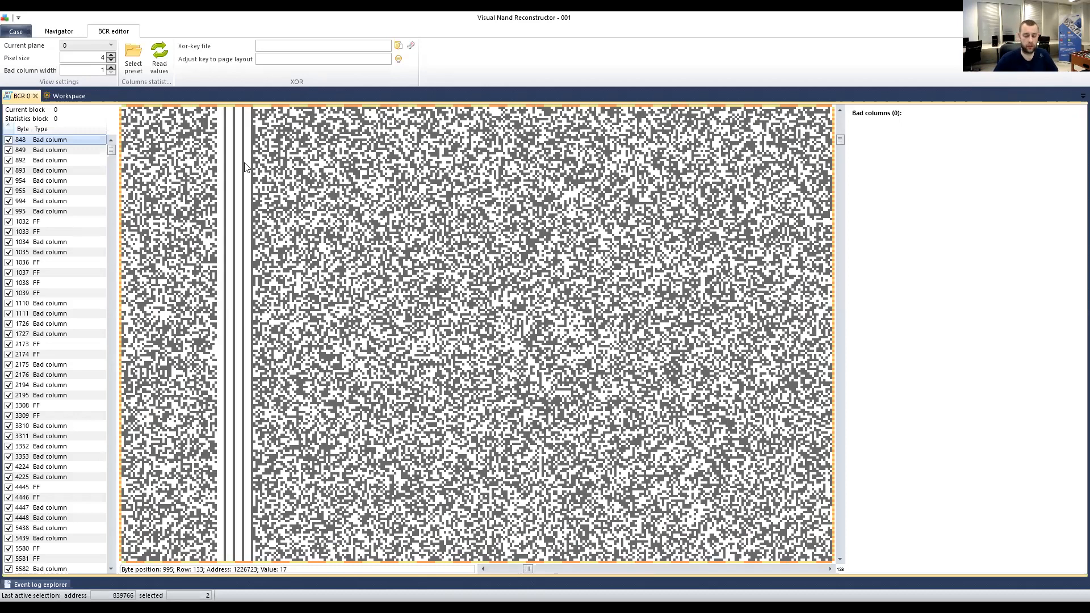
scroll(245, 166, "right", 5)
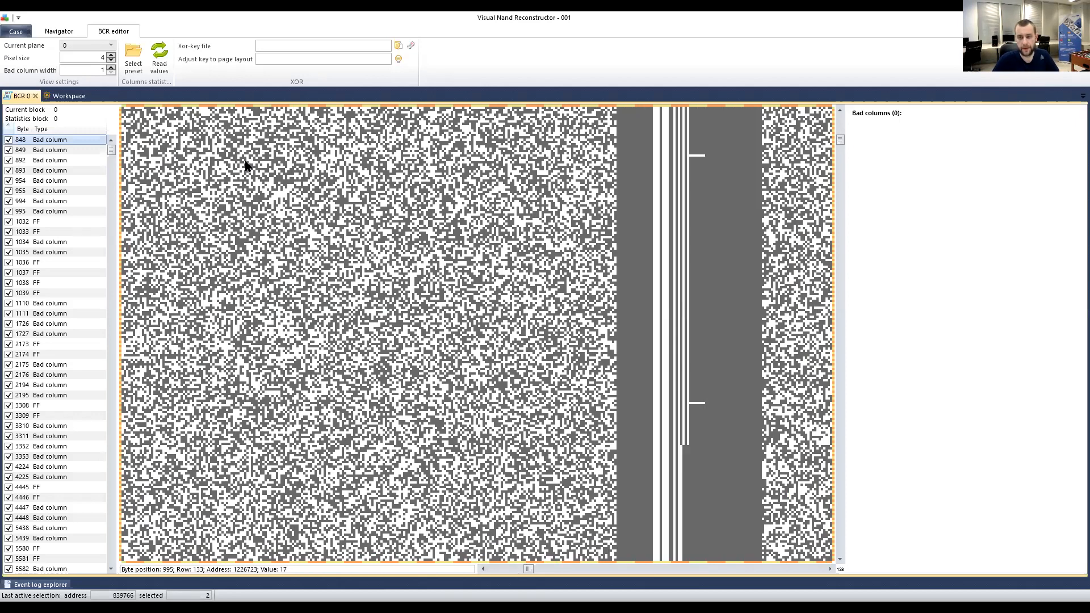
scroll(268, 205, "right", 5)
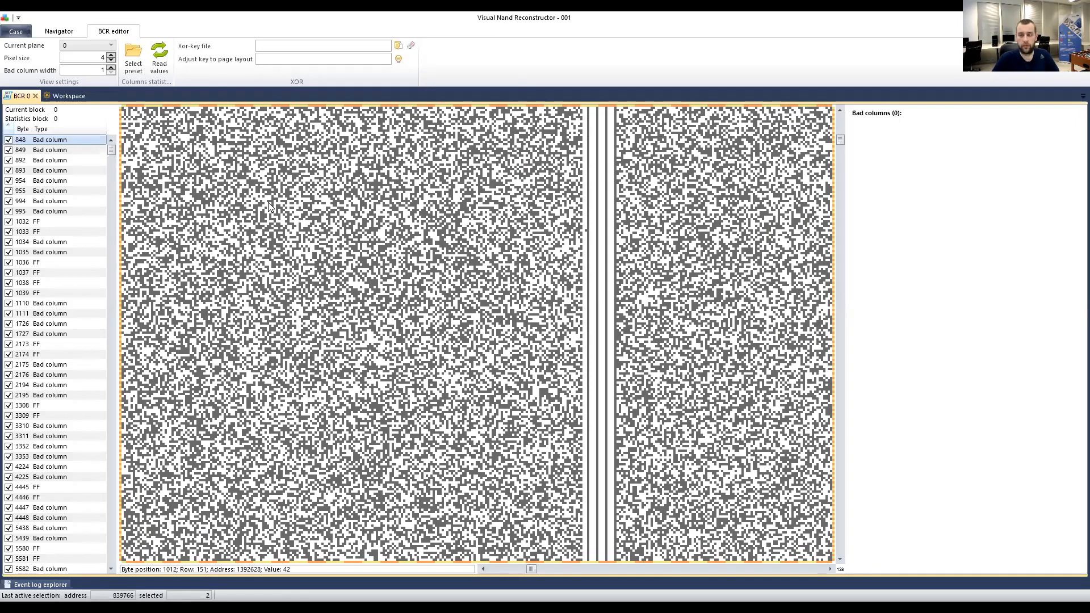
scroll(268, 202, "right", 3)
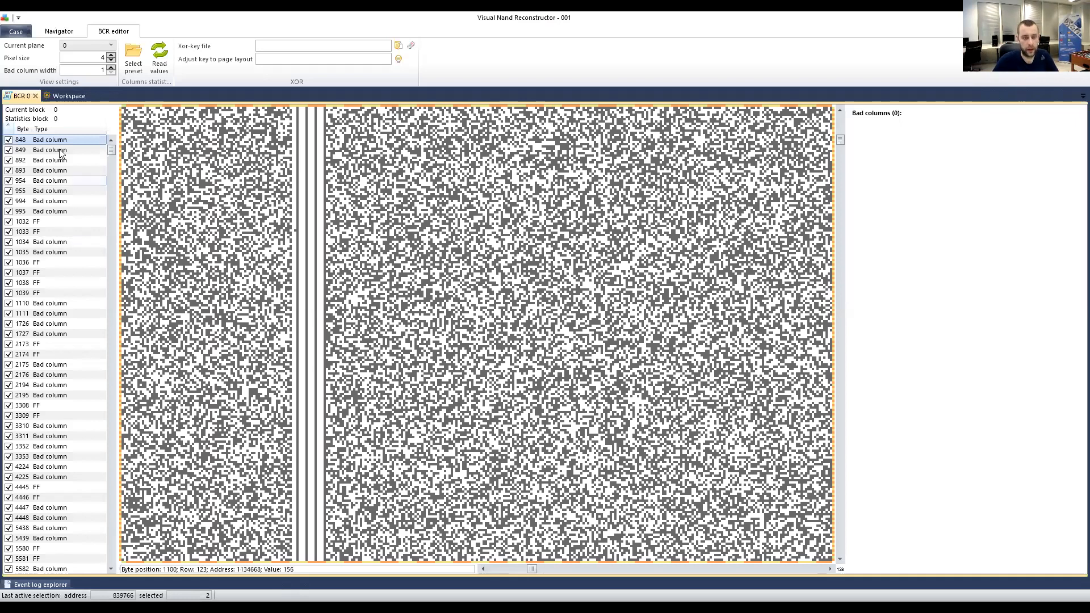
Switch the bitmap between bad columns 848 and 849 to compare them.
left_click(24, 153)
left_click(34, 143)
left_click(35, 152)
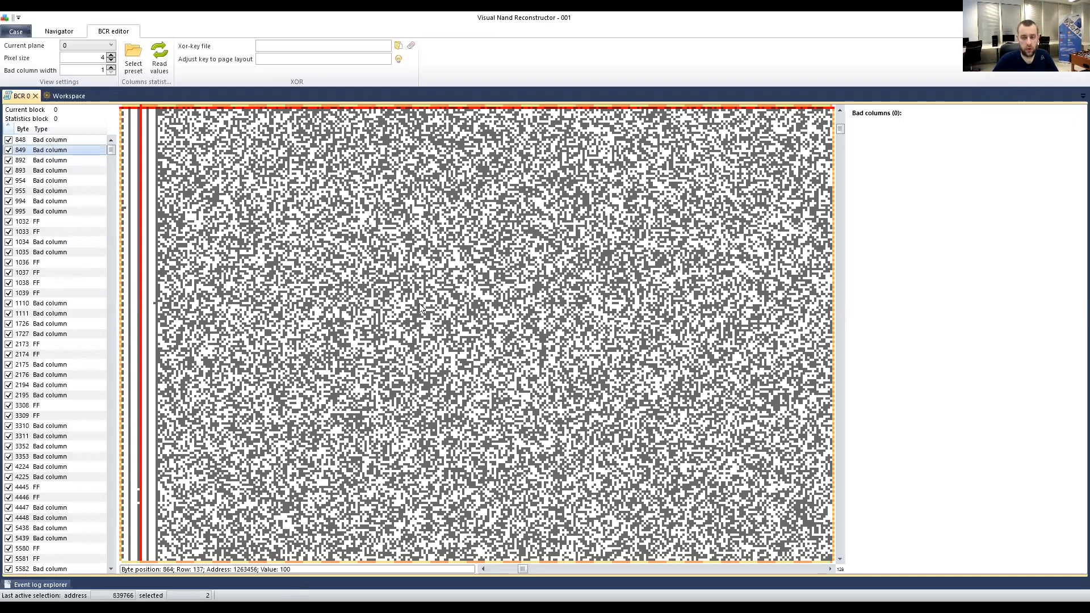
scroll(407, 292, "down", 1)
left_click(50, 140)
left_click(43, 151)
Show bad columns 892, 848, 849 and 893 in the bitmap, ending back at 848.
left_click(44, 160)
left_click(45, 141)
left_click(43, 150)
left_click(43, 169)
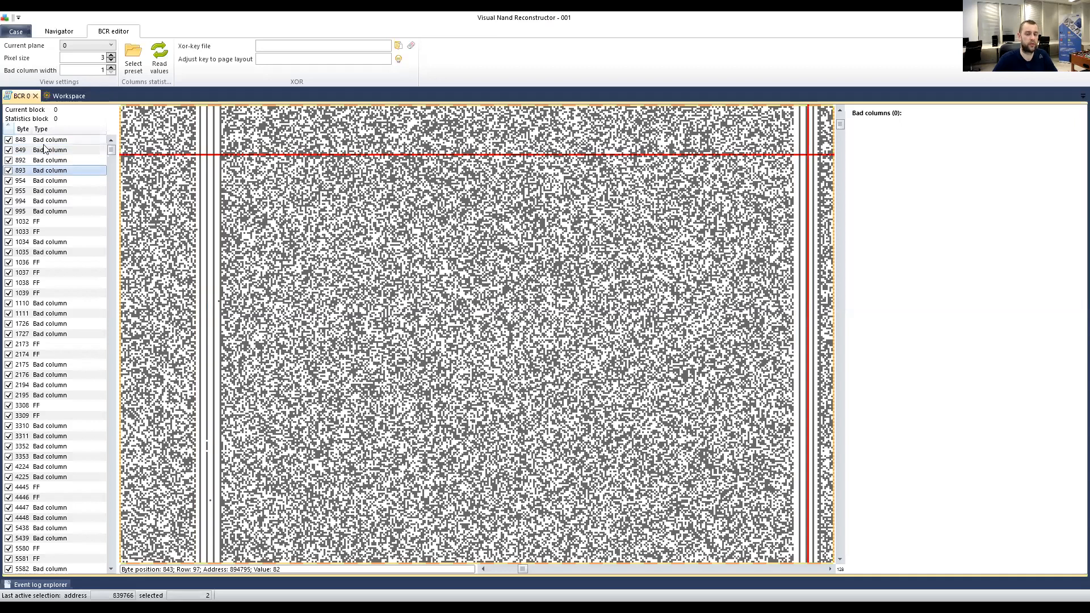
left_click(44, 141)
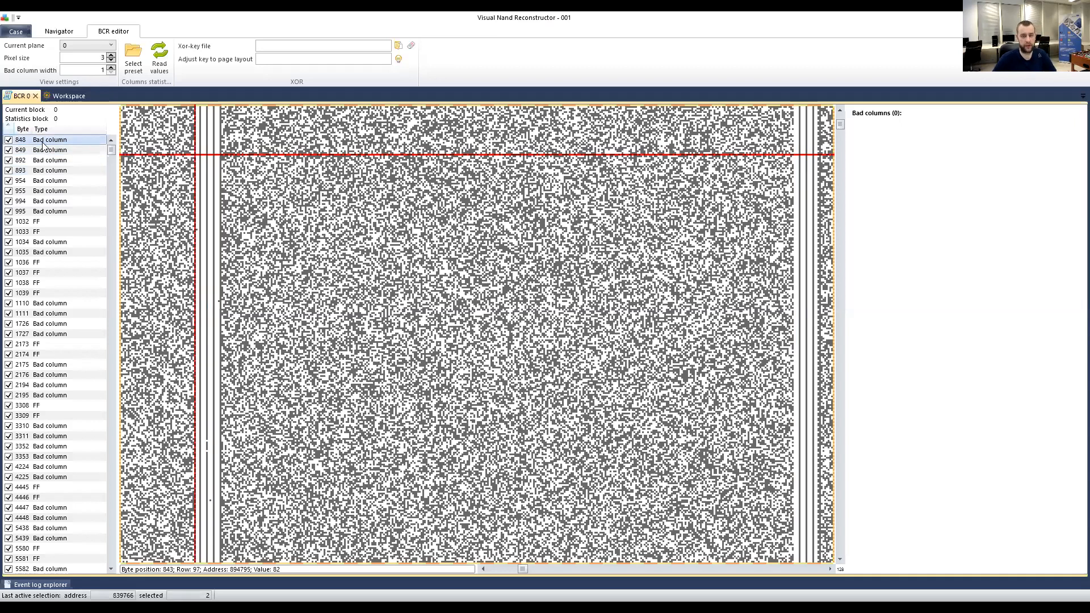
Step down the listed columns 994, 1034, 1039, 3308 and 3353 to FF column 4445.
key("Down")
key("Down")
key("Down")
key("Down")
key("Down")
key("Down")
key("Down")
key("Down")
key("Down")
key("Down")
key("Up")
key("Up")
key("Up")
key("Up")
key("Up")
key("Up")
key("Up")
key("Up")
key("Up")
key("Up")
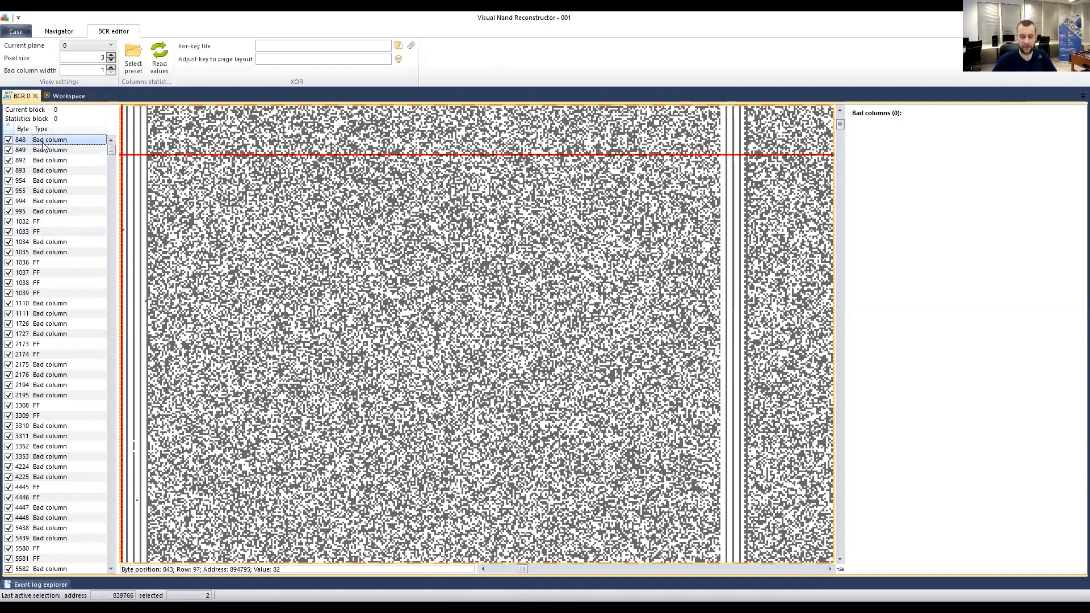
key("Down")
key("Down")
key("Down")
key("Down")
key("Down")
key("Down")
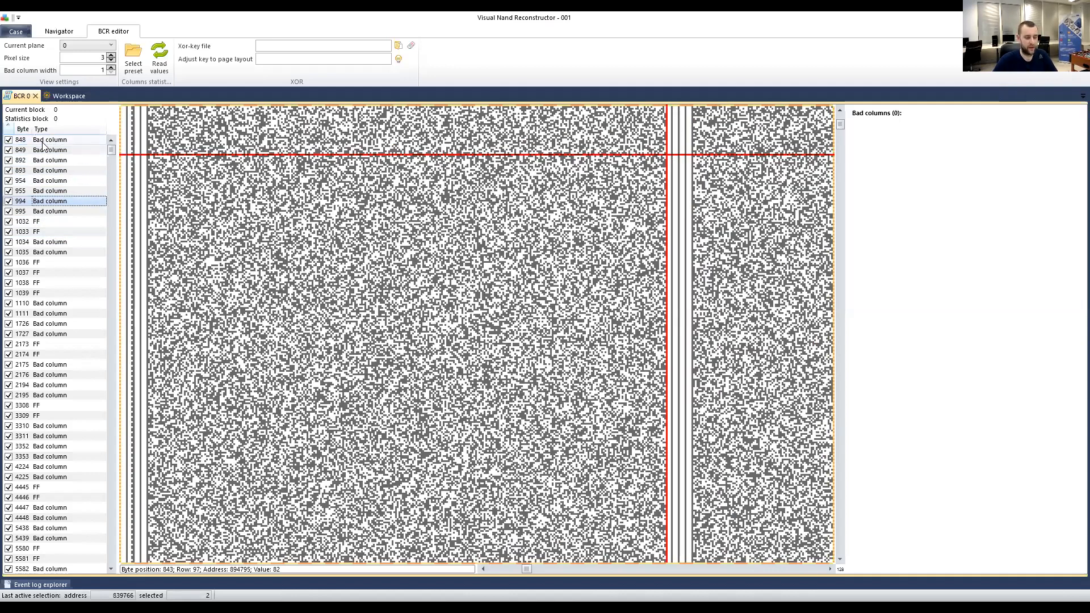
key("Down")
key("Down")
key("Down")
key("Down")
key("Down")
key("Down")
key("Down")
key("Down")
key("Down")
key("Down")
key("Down")
key("Down")
key("Down")
key("Down")
key("Down")
key("Down")
key("Down")
key("Down")
key("Down")
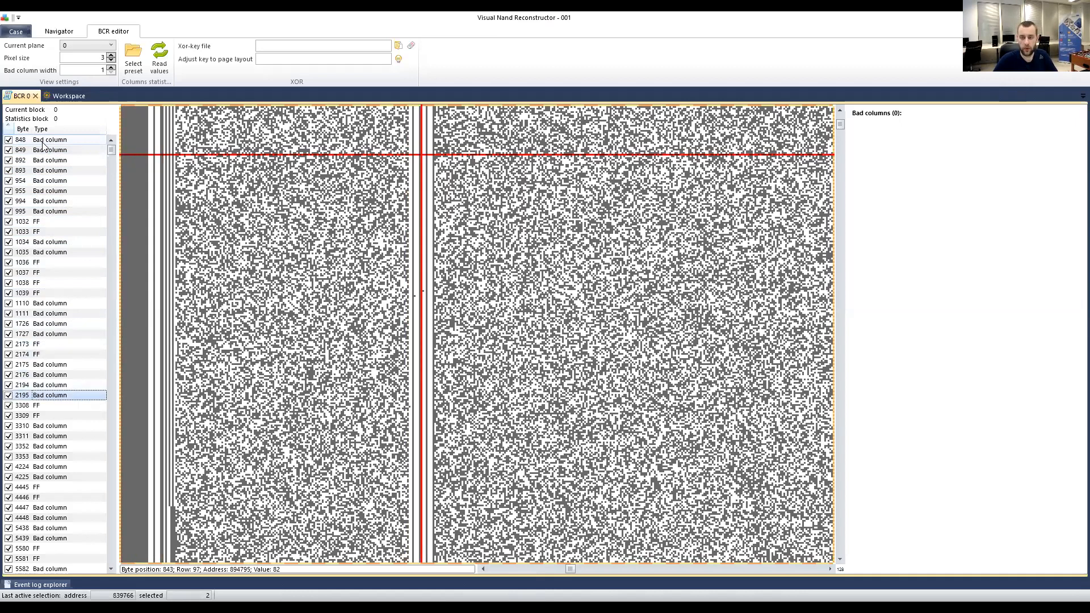
key("Down")
key("Down")
key("Down")
key("Down")
key("Down")
key("Down")
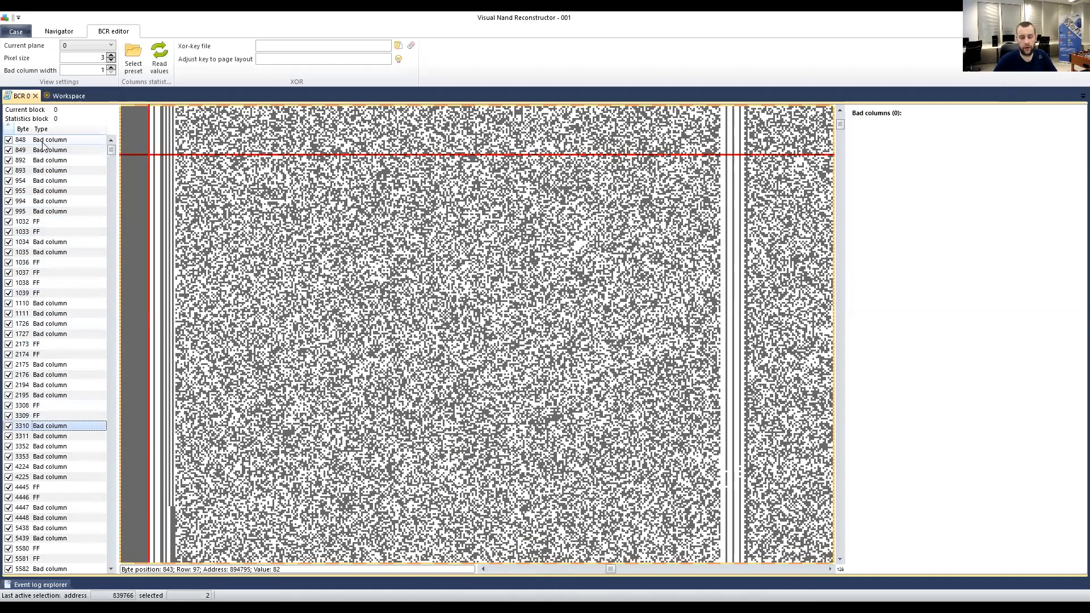
key("Down")
key("Down")
key("Down")
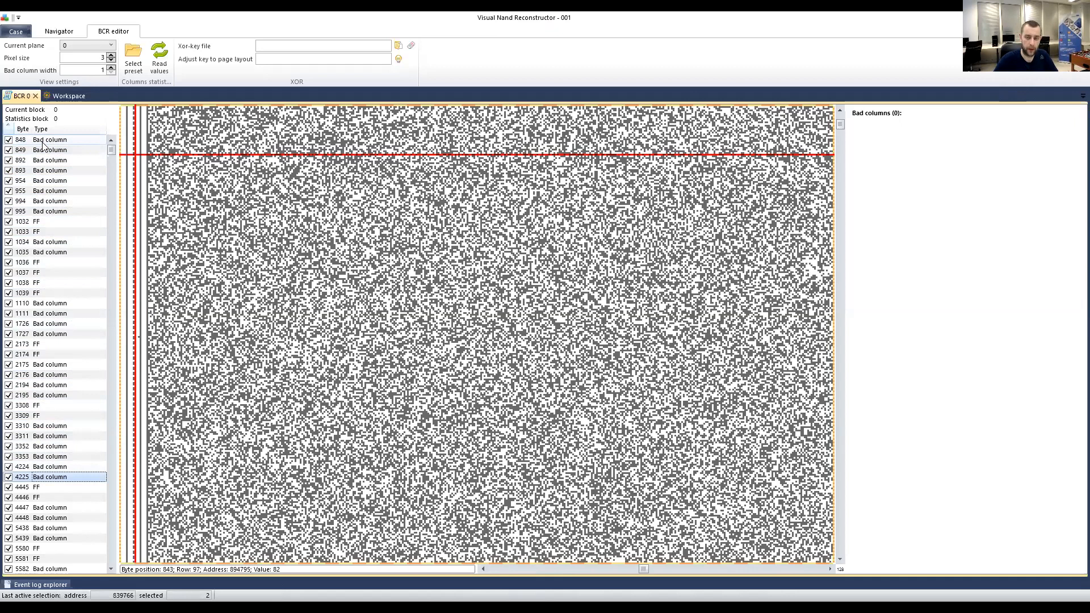
key("Down")
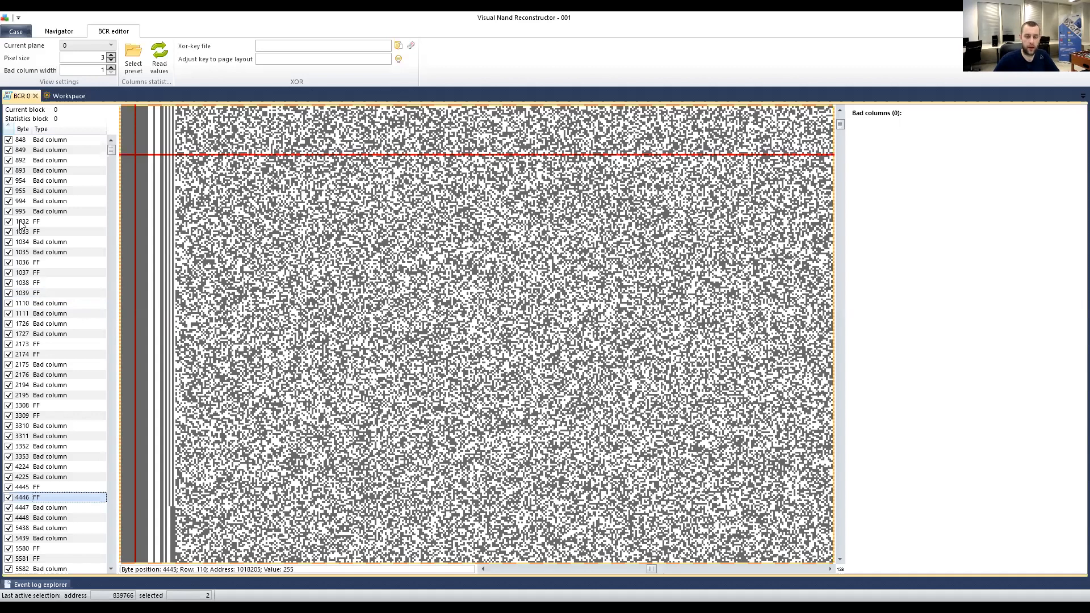
Mark spots inside and beside the dark FF band in the bitmap.
left_click(160, 183)
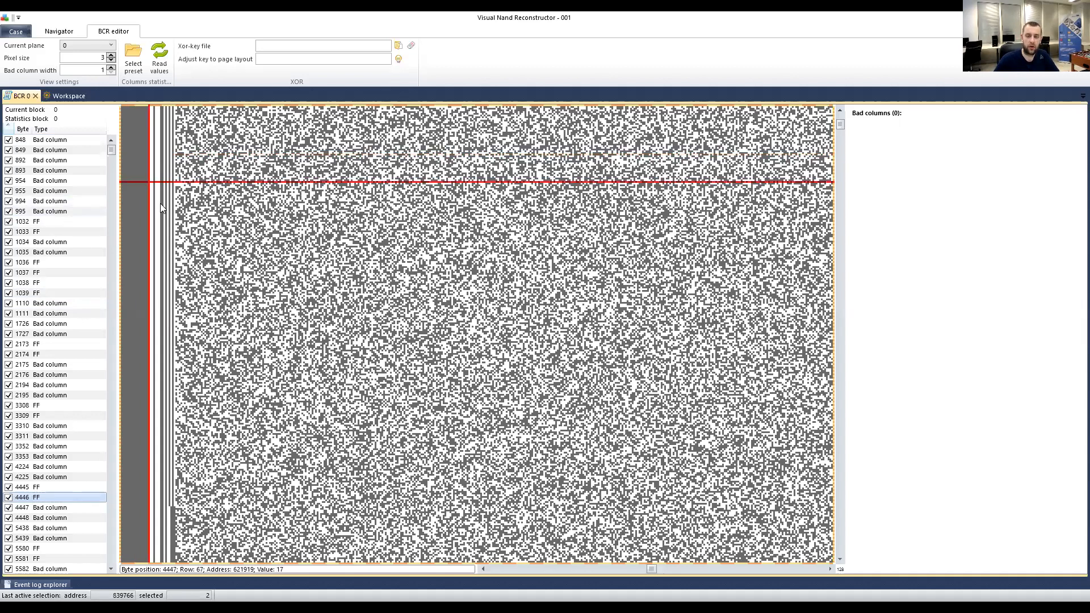
left_click(160, 205)
left_click(166, 220)
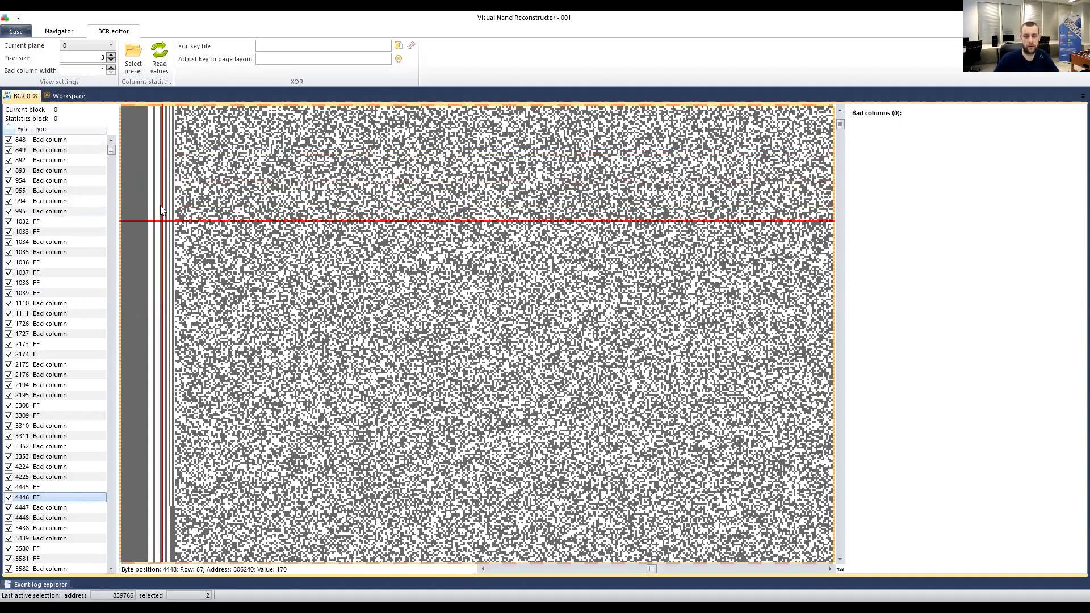
scroll(161, 205, "down", 5)
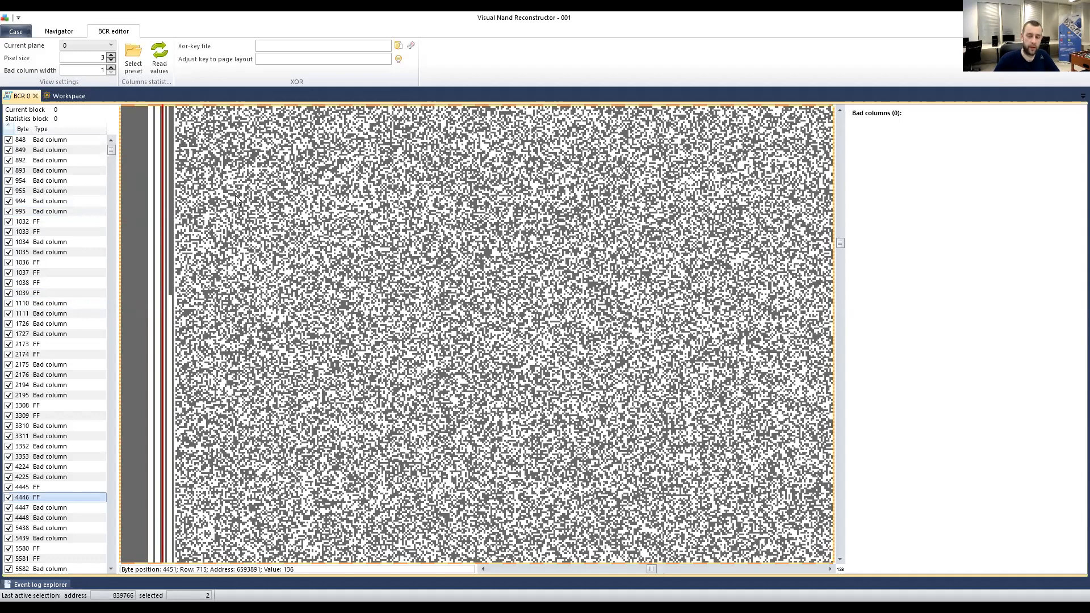
scroll(172, 235, "up", 4)
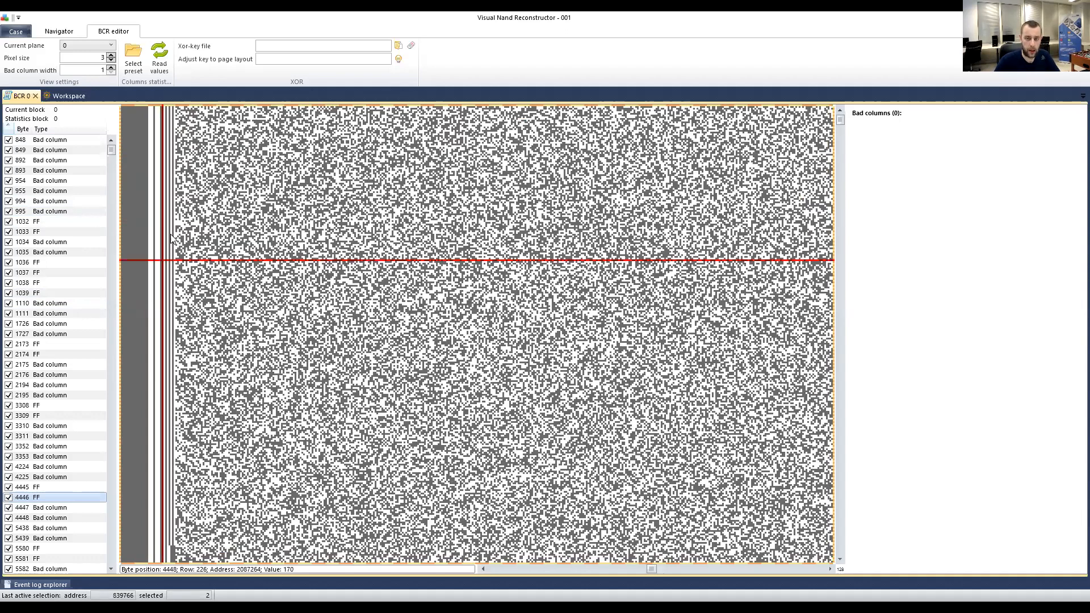
Add bad column 954 to the bad-columns list, then remove it again.
left_click(33, 181)
right_click(35, 180)
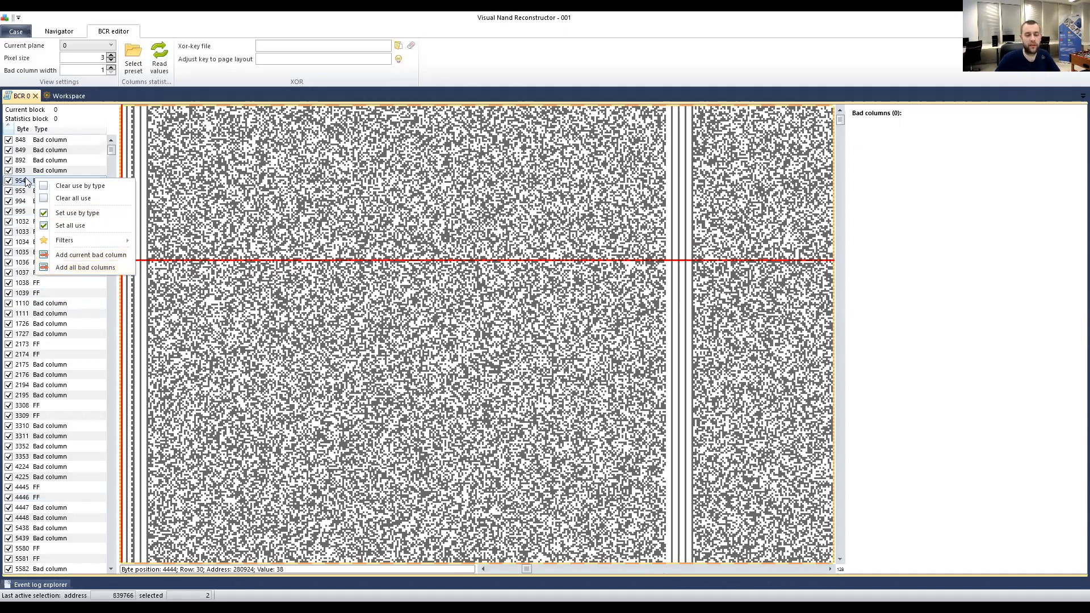
left_click(75, 256)
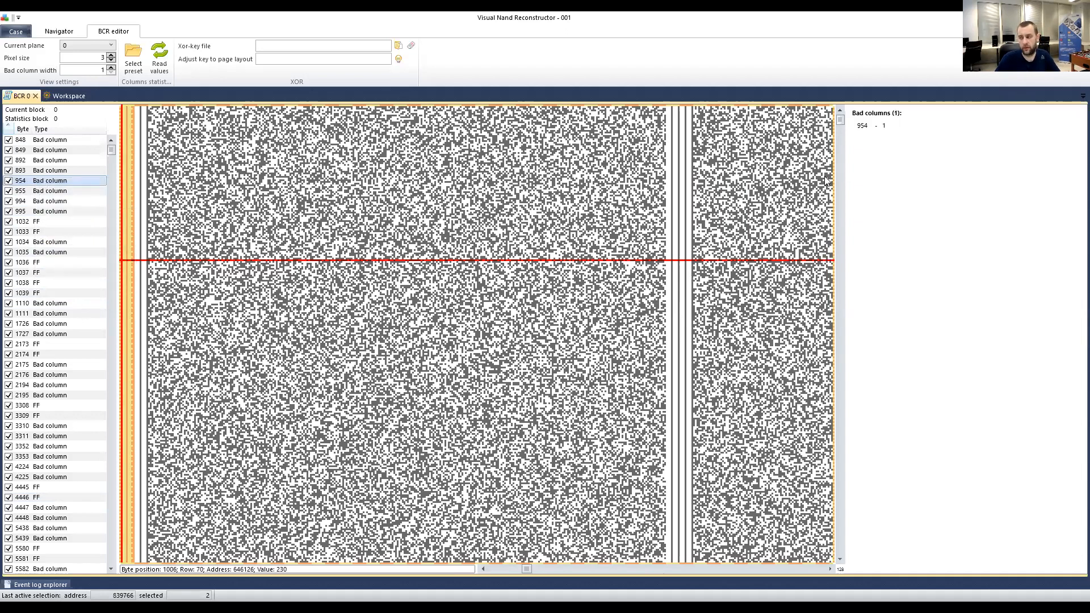
right_click(876, 133)
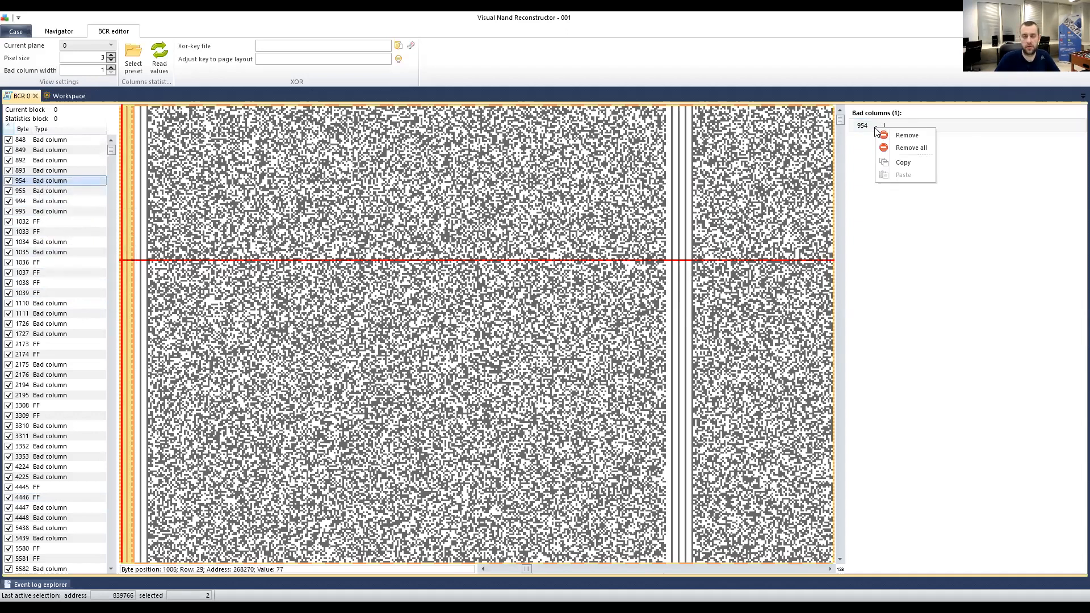
left_click(906, 136)
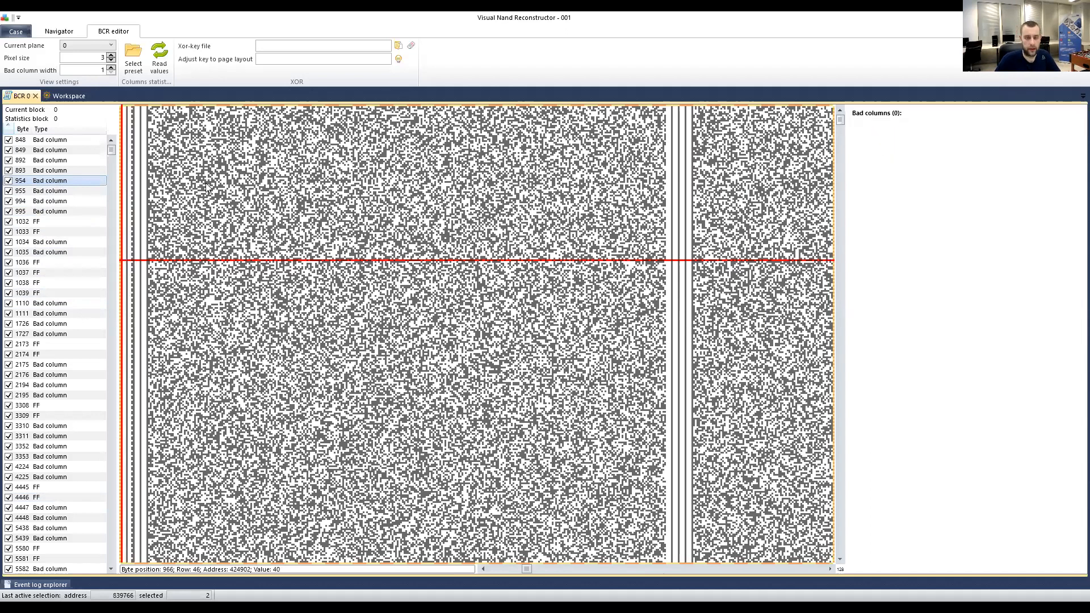
Add all bad columns to the bad-columns list.
right_click(46, 187)
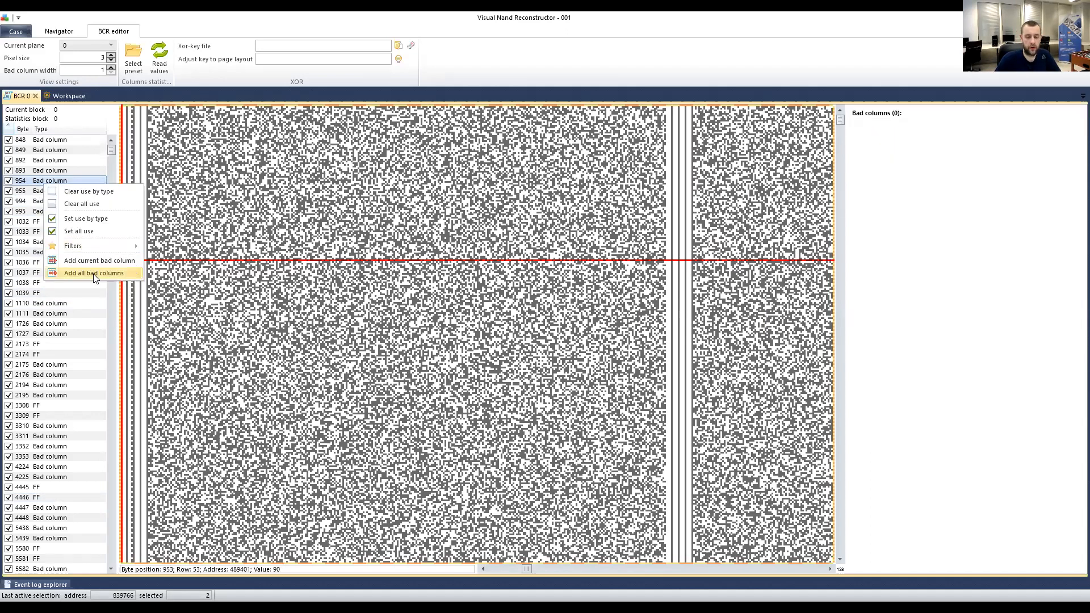
left_click(94, 275)
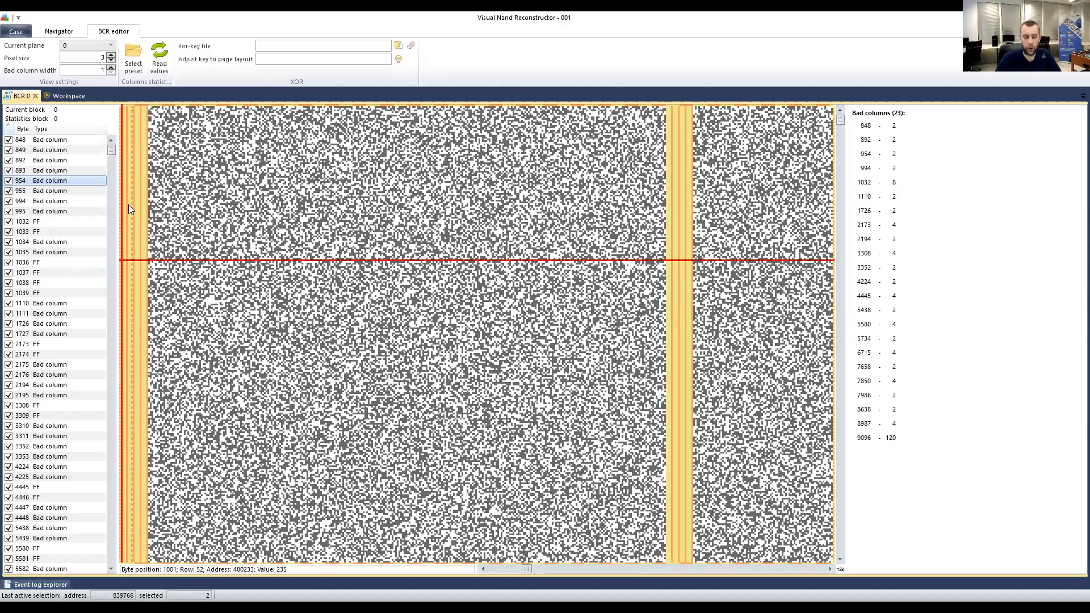
scroll(243, 278, "left", 10)
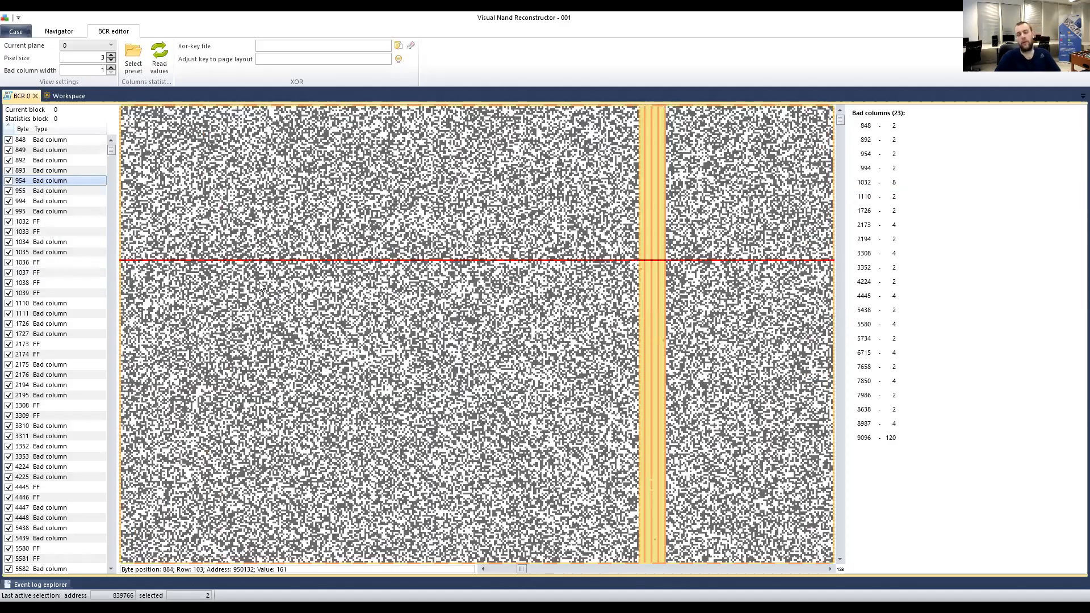
scroll(261, 285, "left", 4)
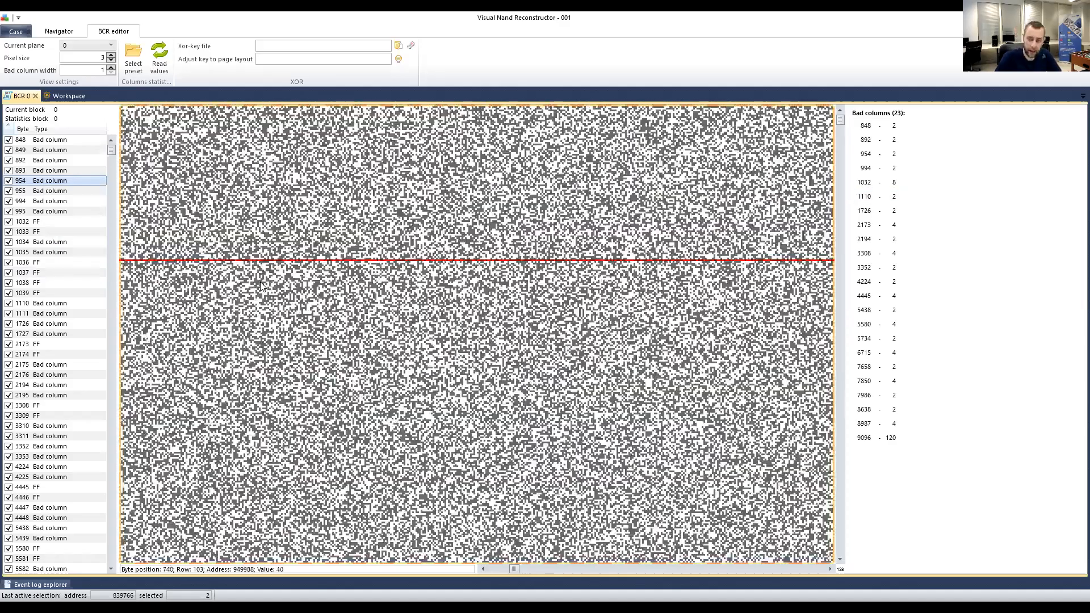
scroll(268, 283, "left", 2)
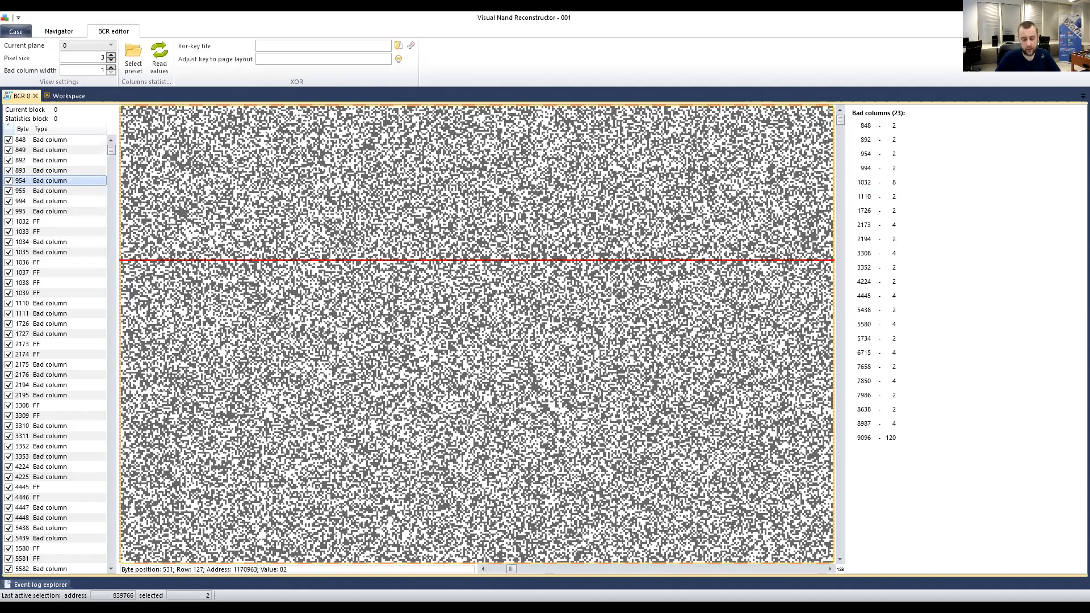
Page the bit canvas right until the orange marked band is visible.
left_click(609, 572)
left_click(609, 571)
left_click(609, 571)
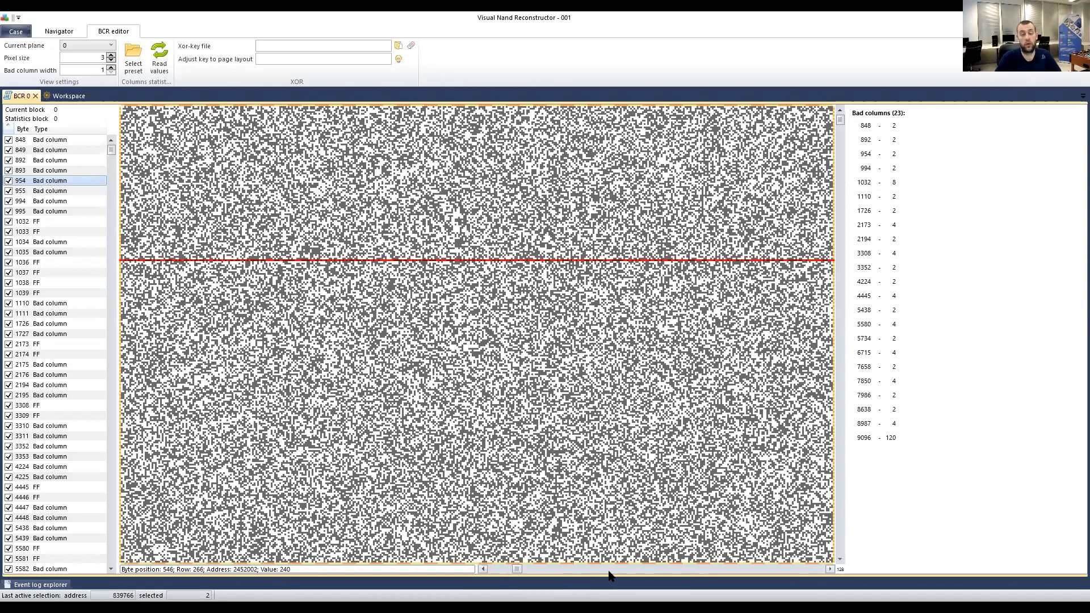
left_click(608, 571)
left_click(609, 571)
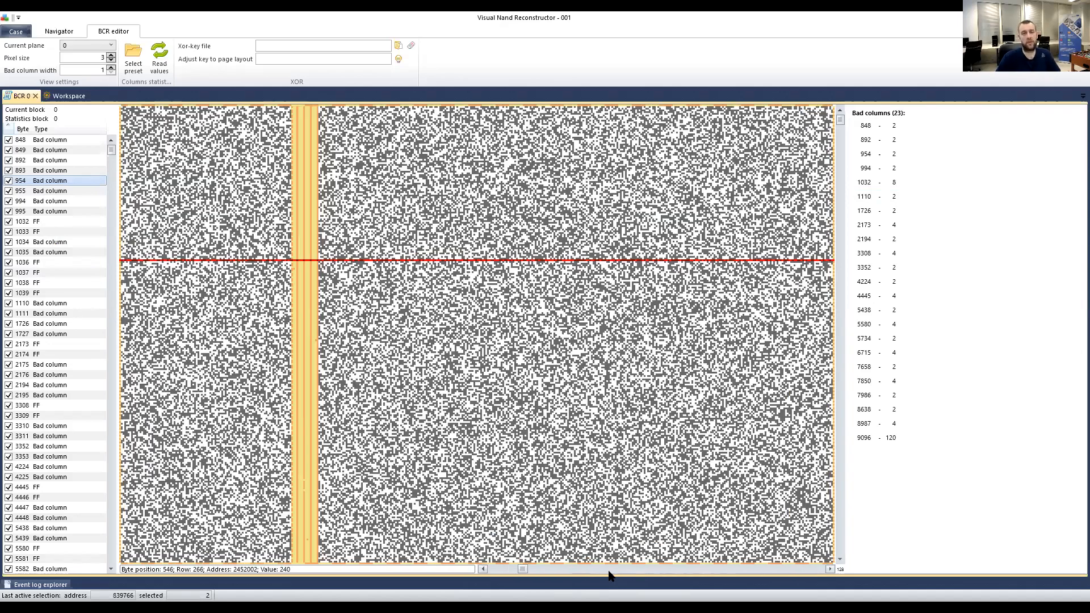
left_click(608, 571)
left_click(608, 571)
left_click(609, 571)
left_click(608, 571)
scroll(502, 423, "left", 2)
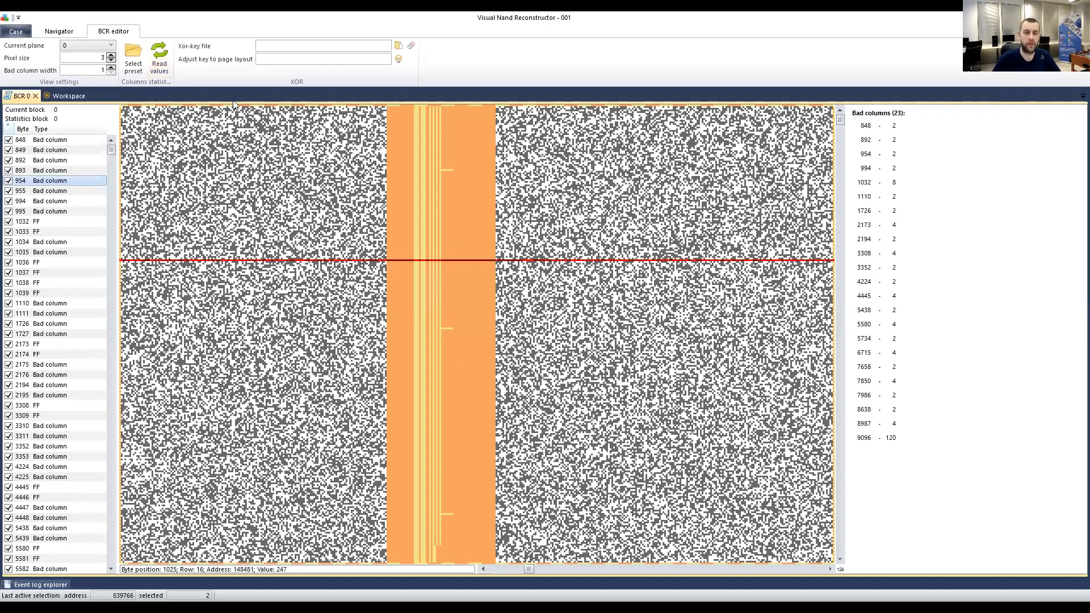
Remove all entries from the bad-columns list.
left_click(900, 169)
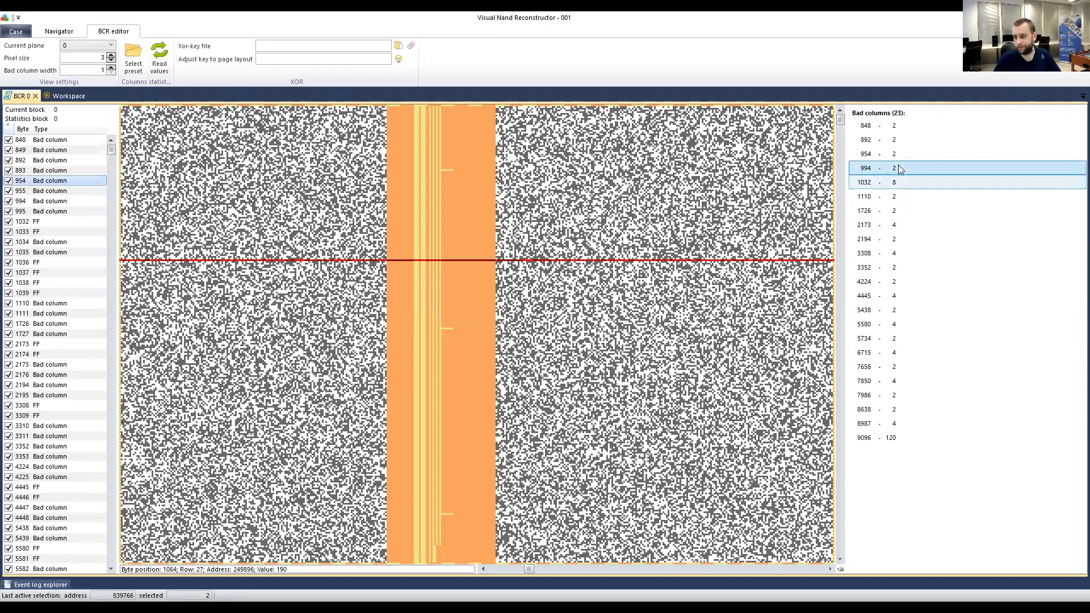
right_click(894, 169)
left_click(921, 187)
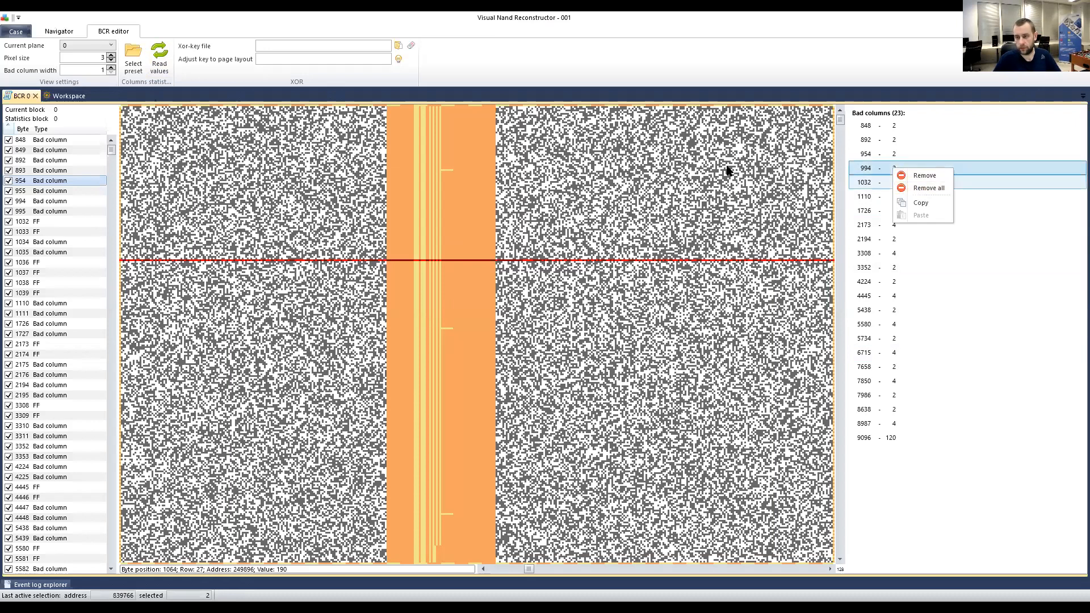
Show byte column 848 and review the byte list's use options without applying any.
left_click(48, 141)
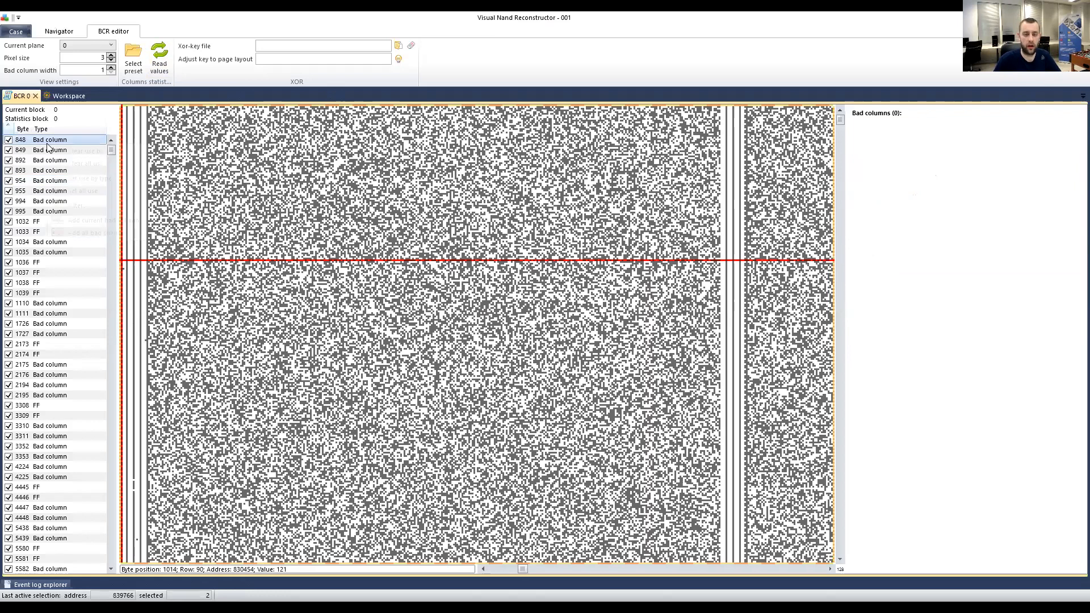
right_click(47, 147)
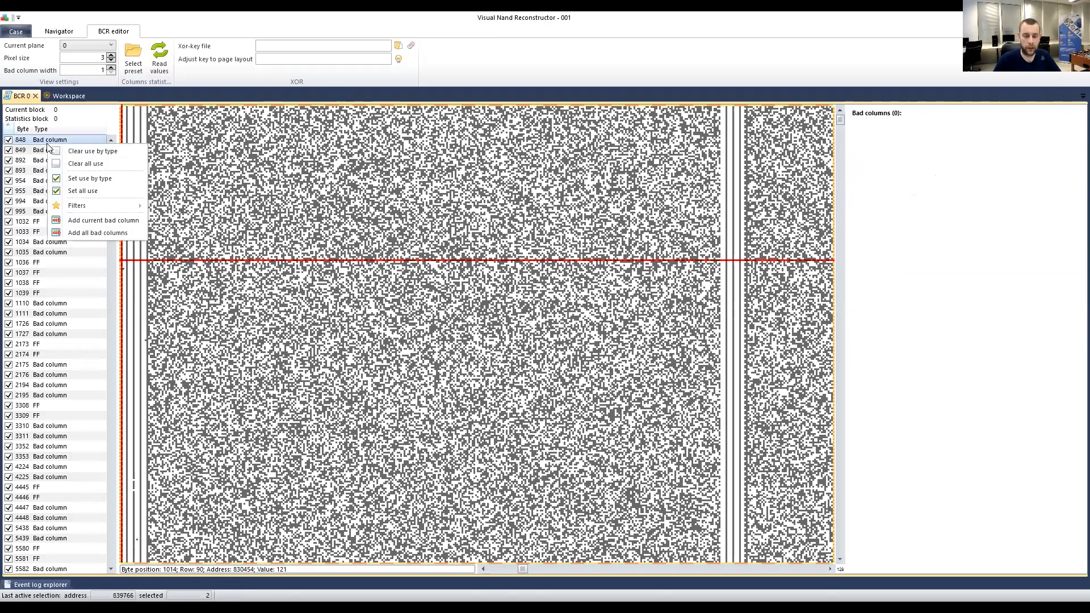
mouse_move(71, 207)
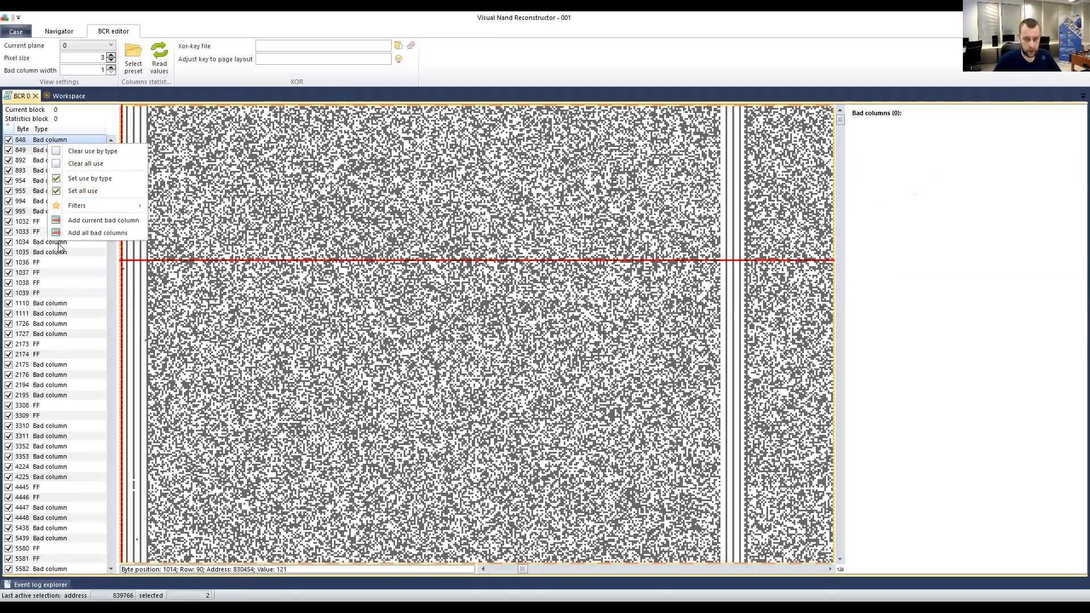
left_click(9, 140)
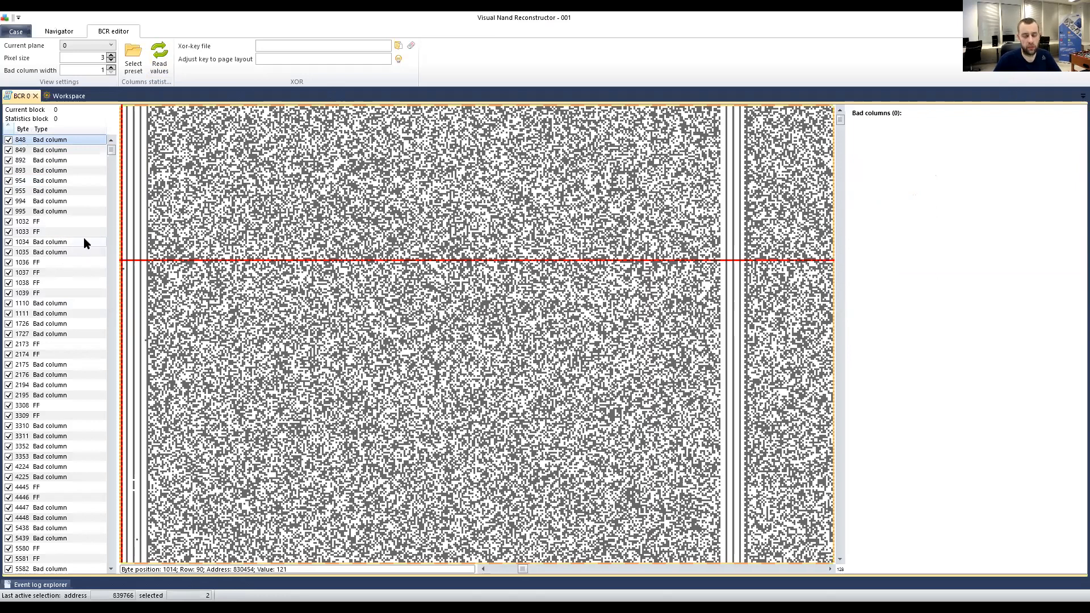
Clear use by type for every FF column, starting from FF row 1036.
right_click(38, 144)
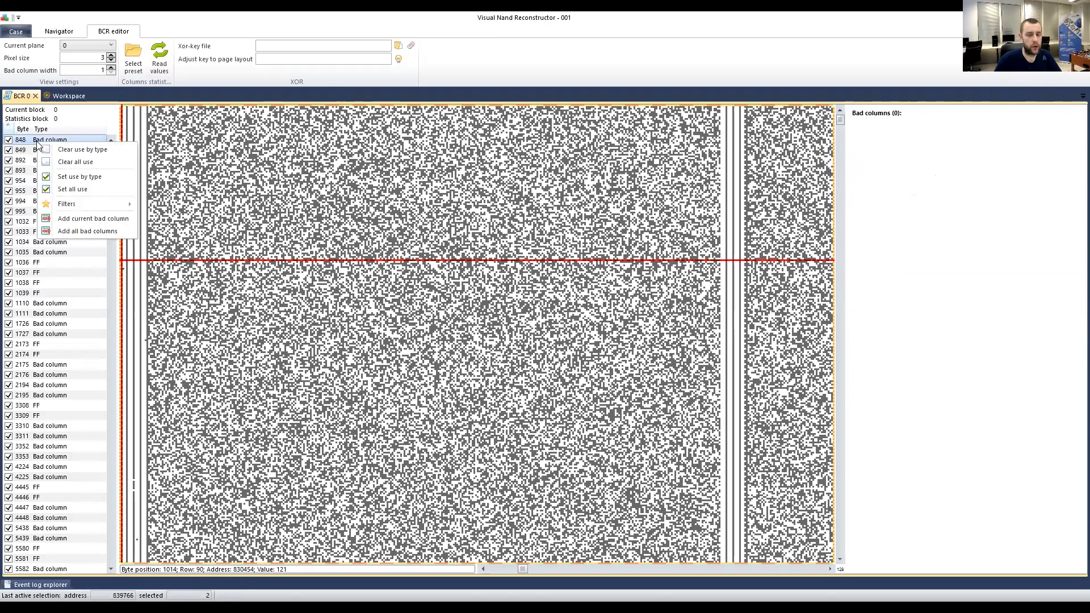
left_click(74, 151)
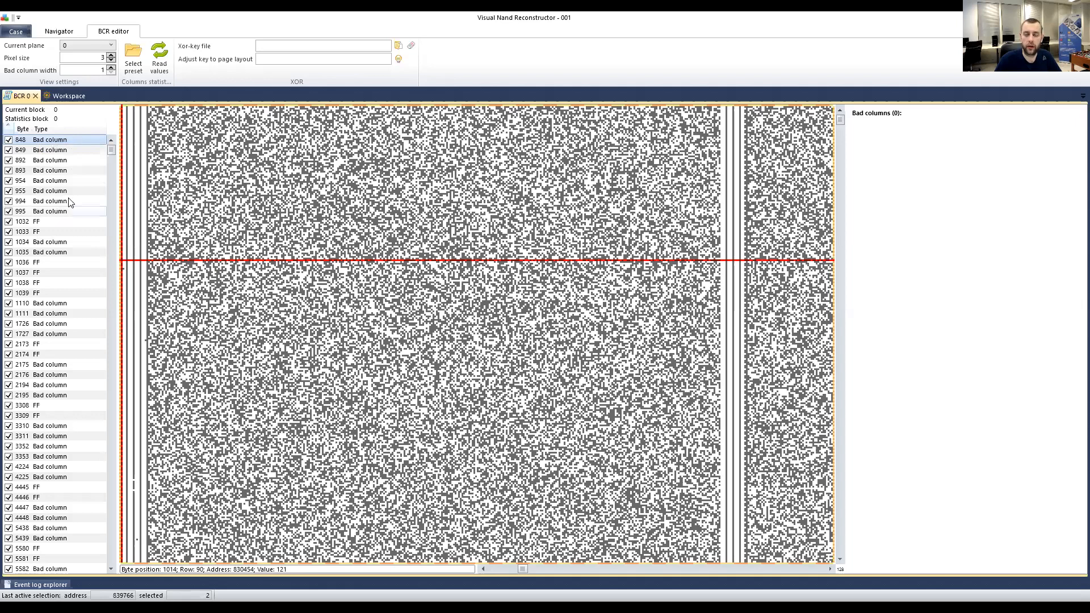
left_click(54, 264)
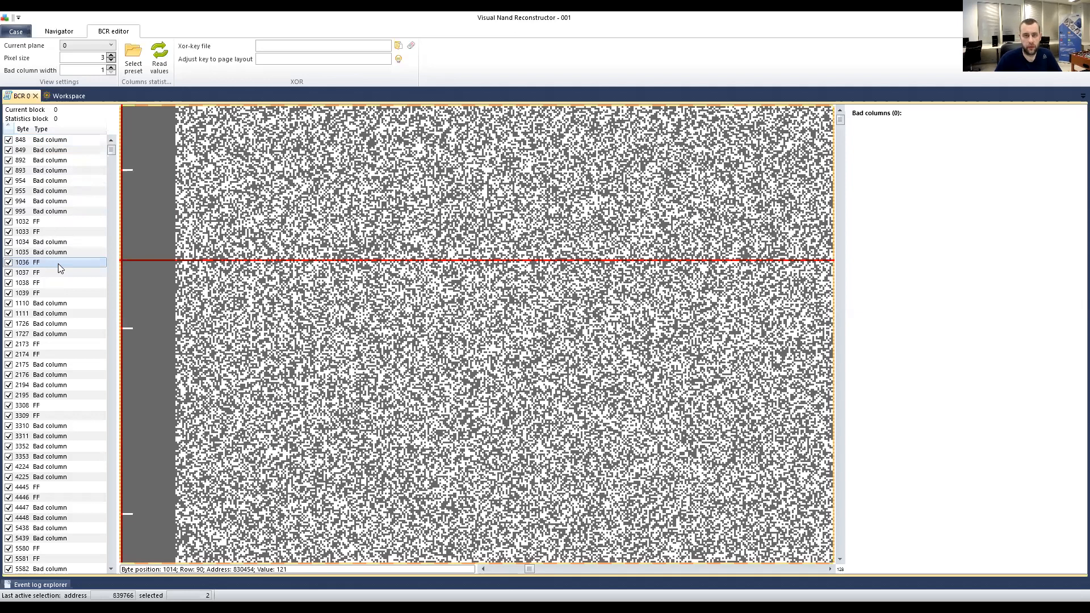
right_click(58, 264)
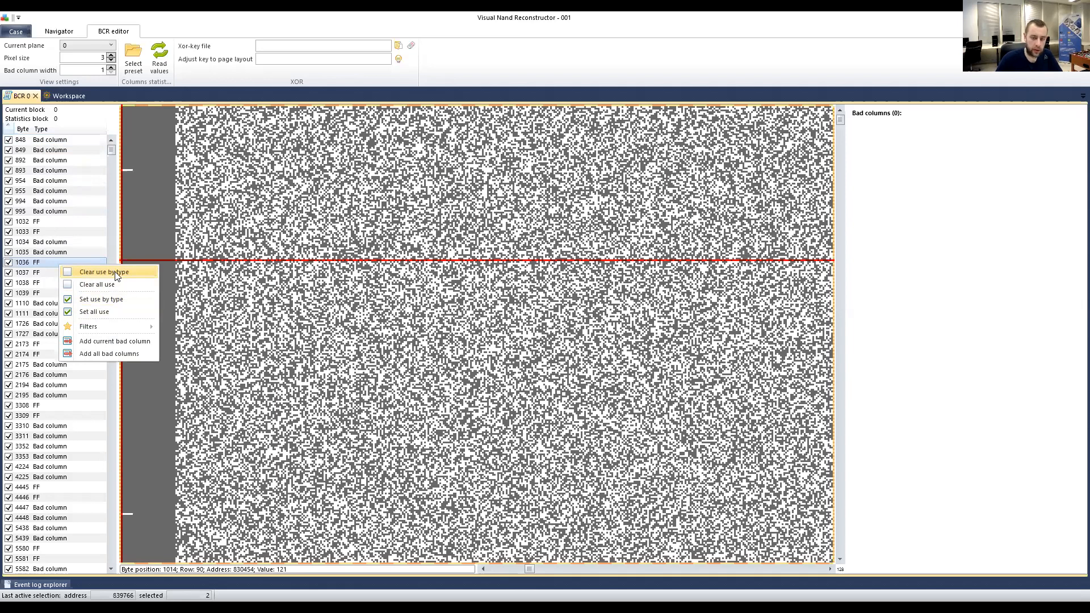
left_click(116, 274)
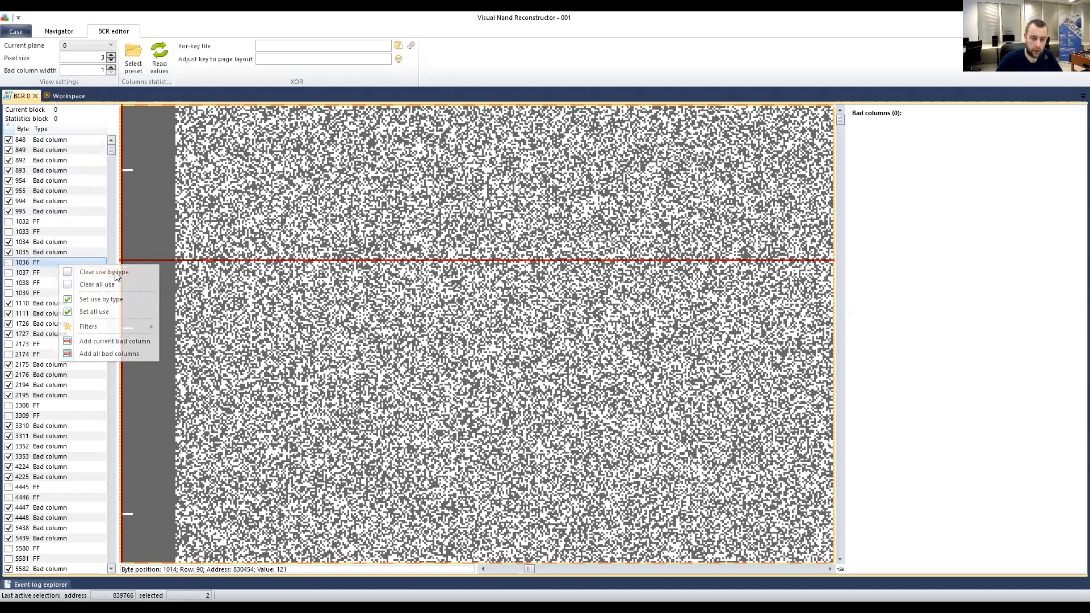
Set use by type back on for all FF columns.
right_click(48, 224)
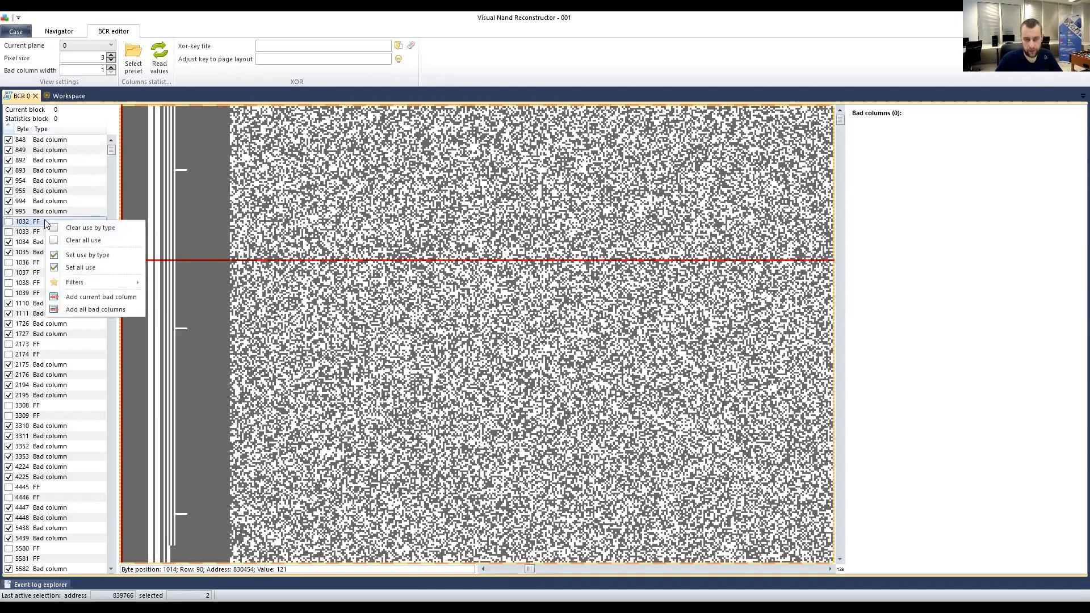
left_click(81, 259)
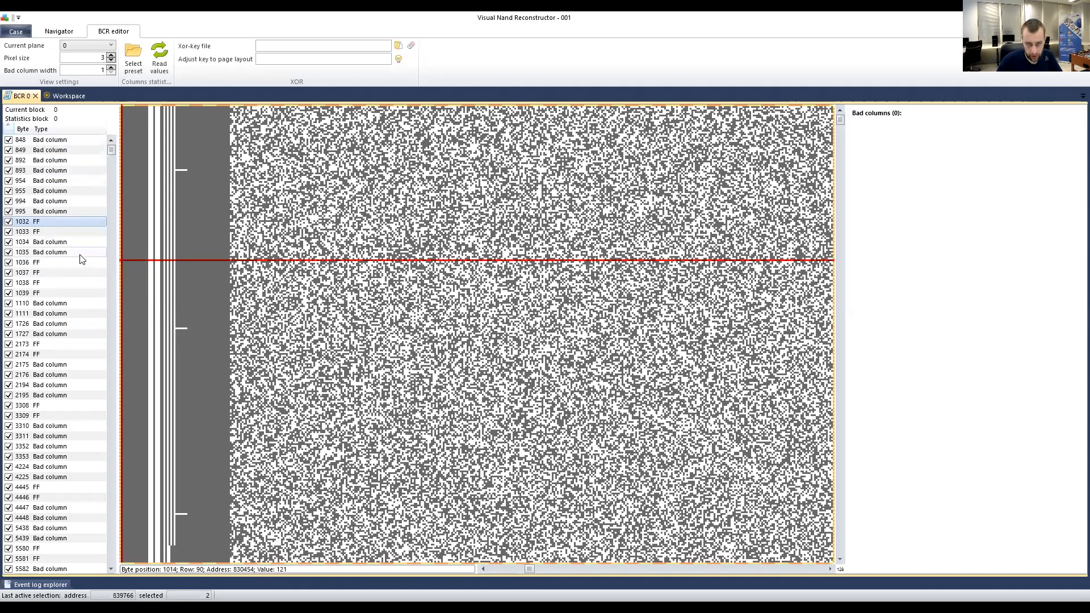
right_click(44, 223)
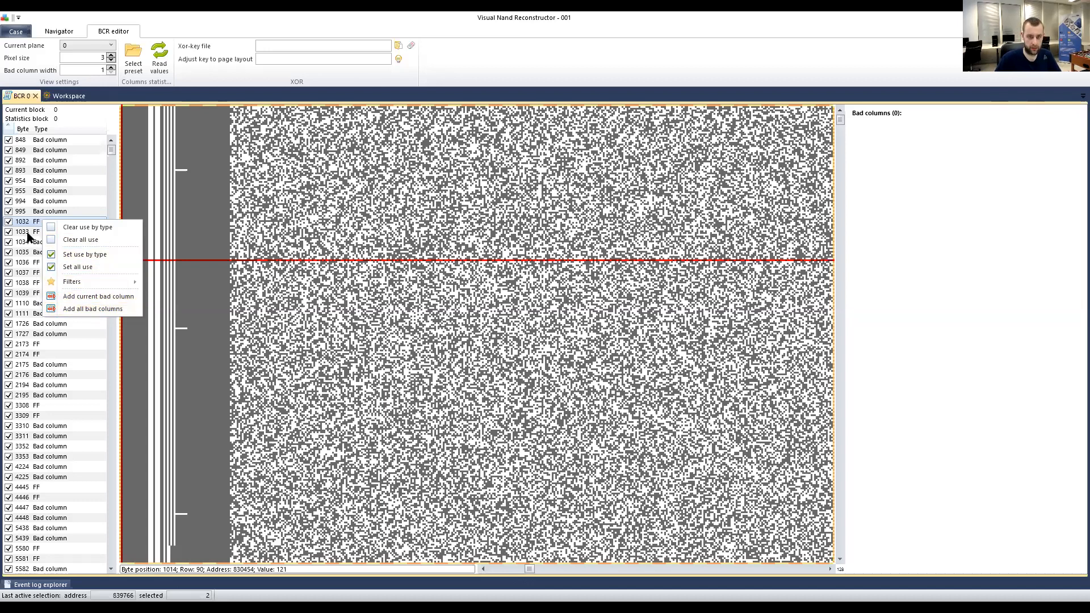
Toggle use of the FF columns 1032 and 1033.
left_click(8, 223)
left_click(8, 221)
left_click(8, 232)
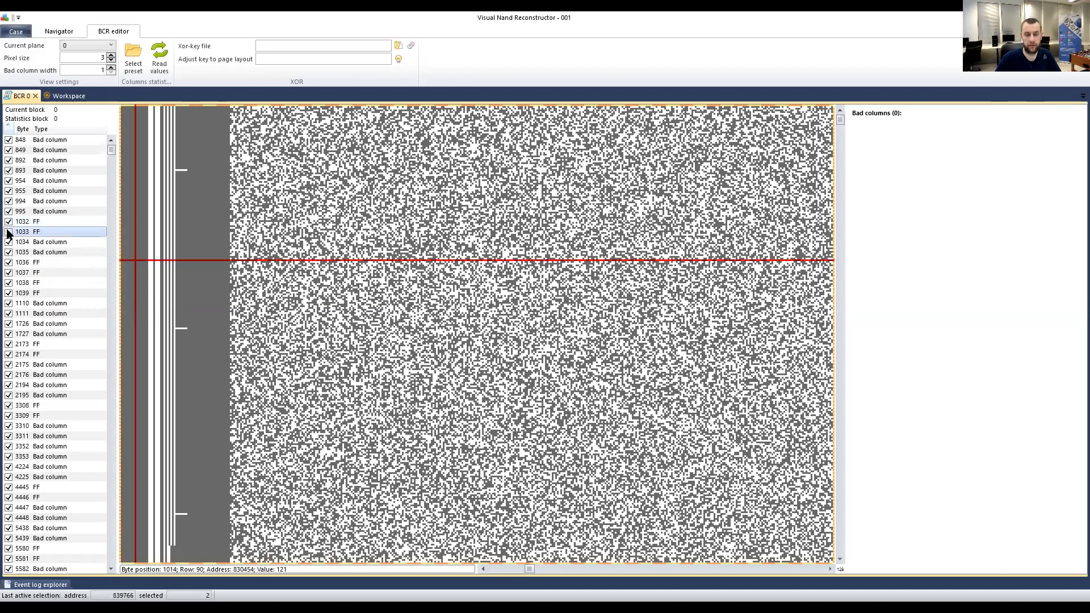
Review the context menu's Filters submenu and close it without applying a filter.
right_click(38, 223)
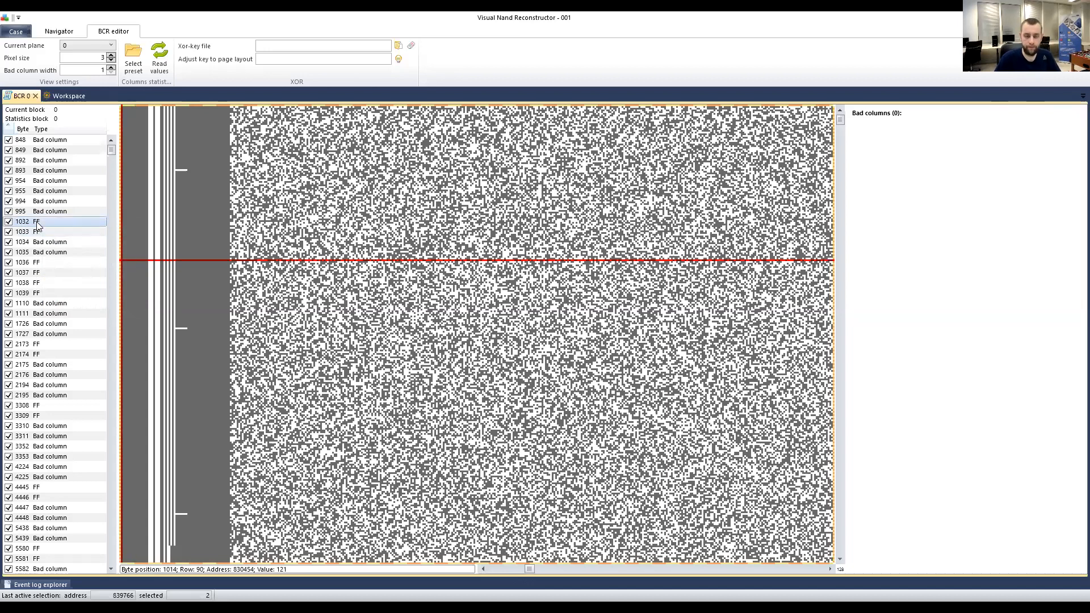
mouse_move(79, 287)
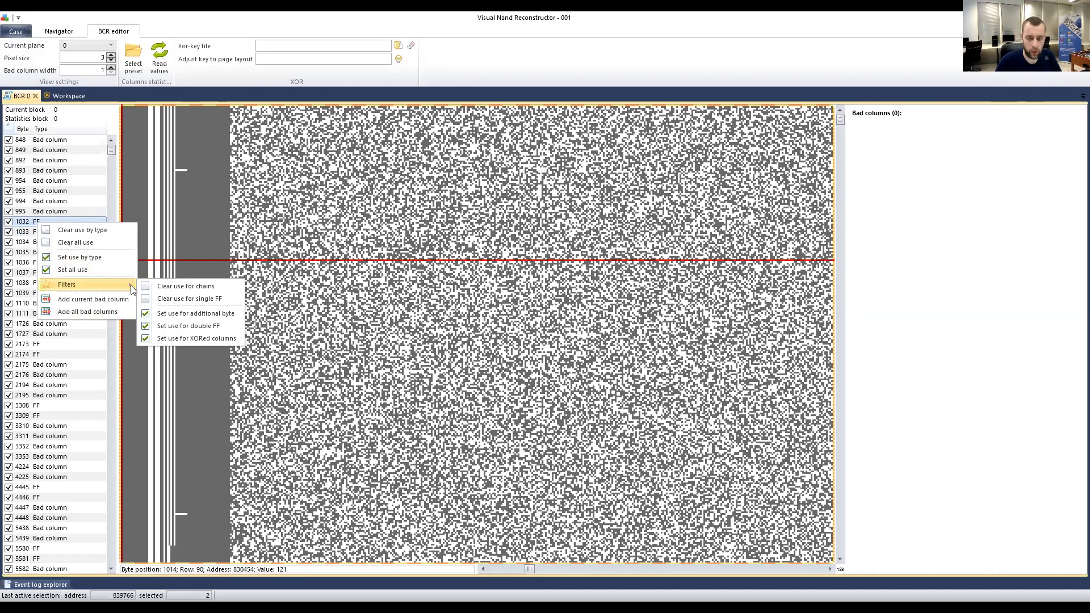
left_click(196, 13)
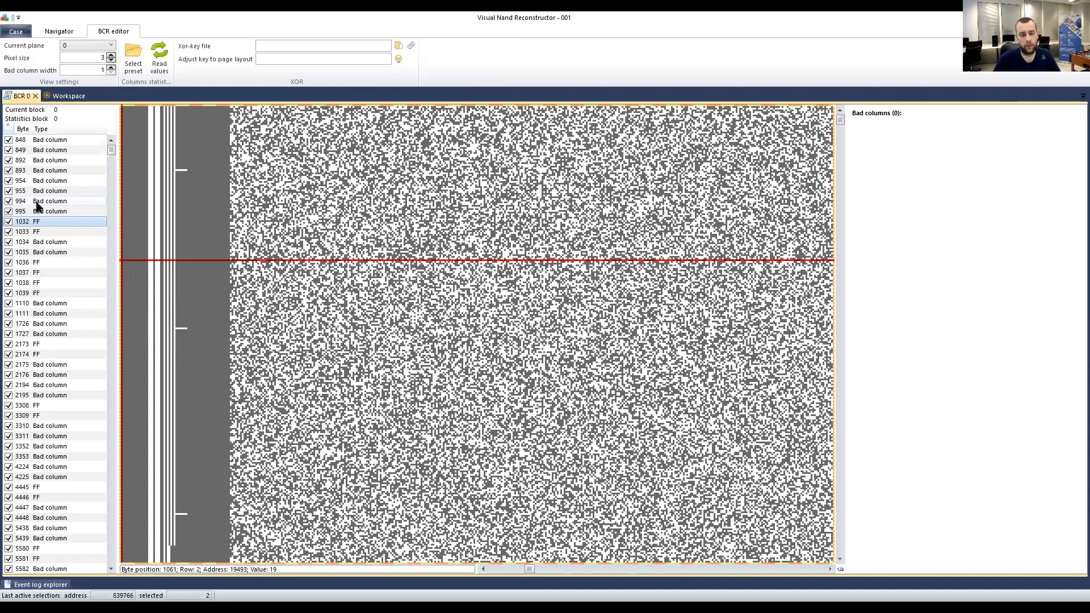
Dismiss row 1032's use options and switch to the slide explaining the five bad column filters.
right_click(54, 221)
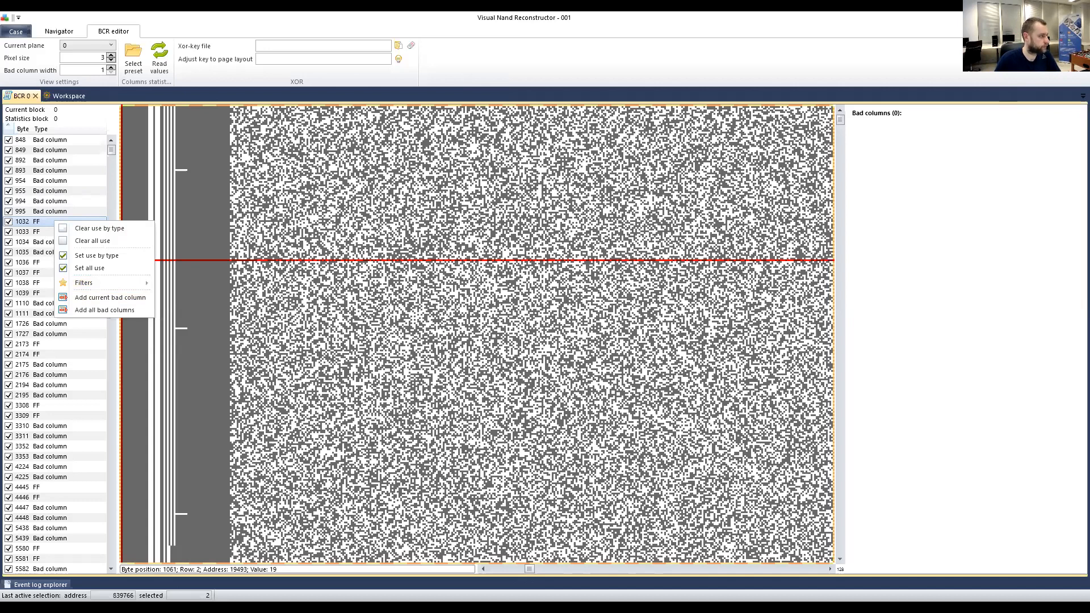
key("Escape")
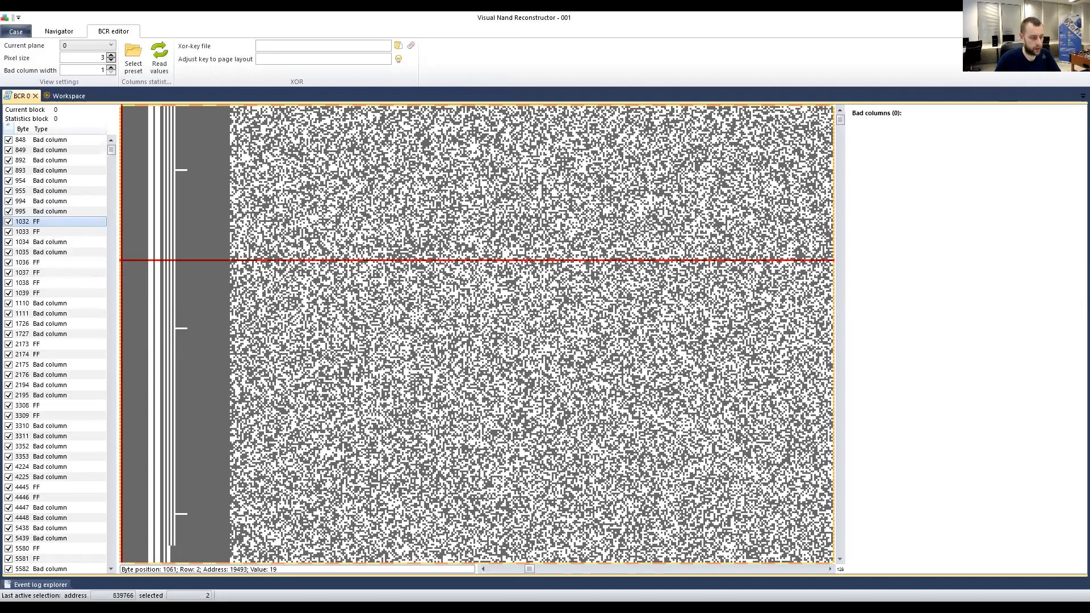
key("alt+Tab")
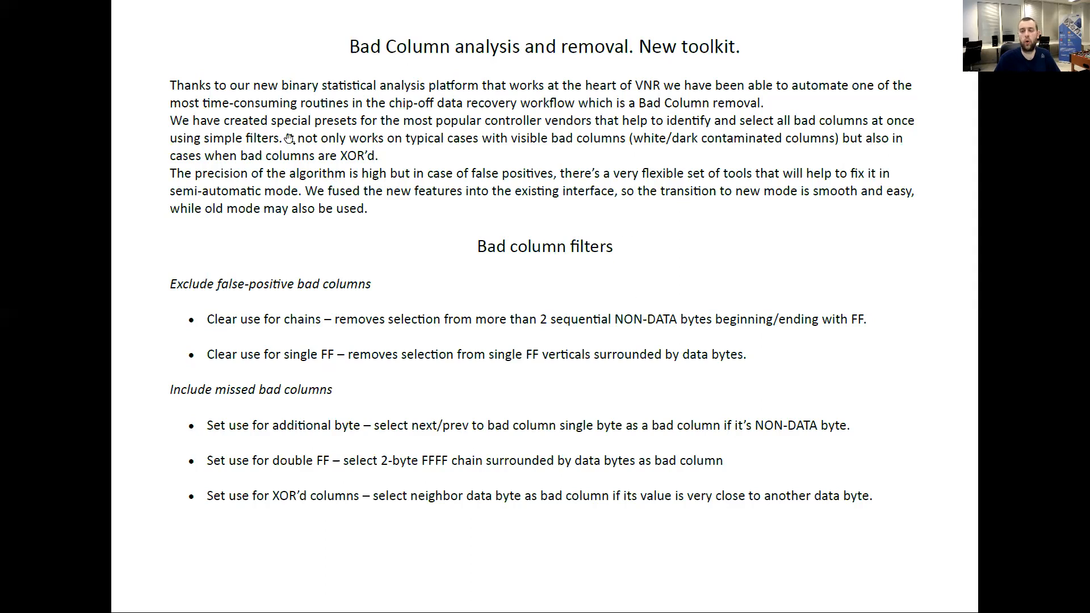
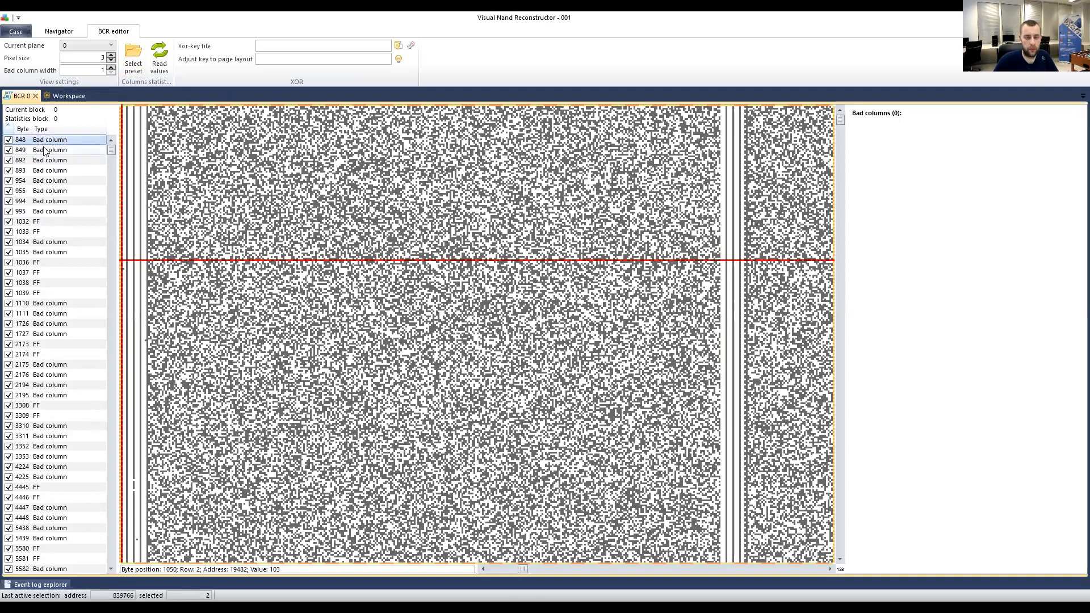
Show byte columns 848 and 849 in the bitmap, centring their stripe and marking points beside it.
left_click(40, 141)
left_click(43, 150)
left_click(35, 141)
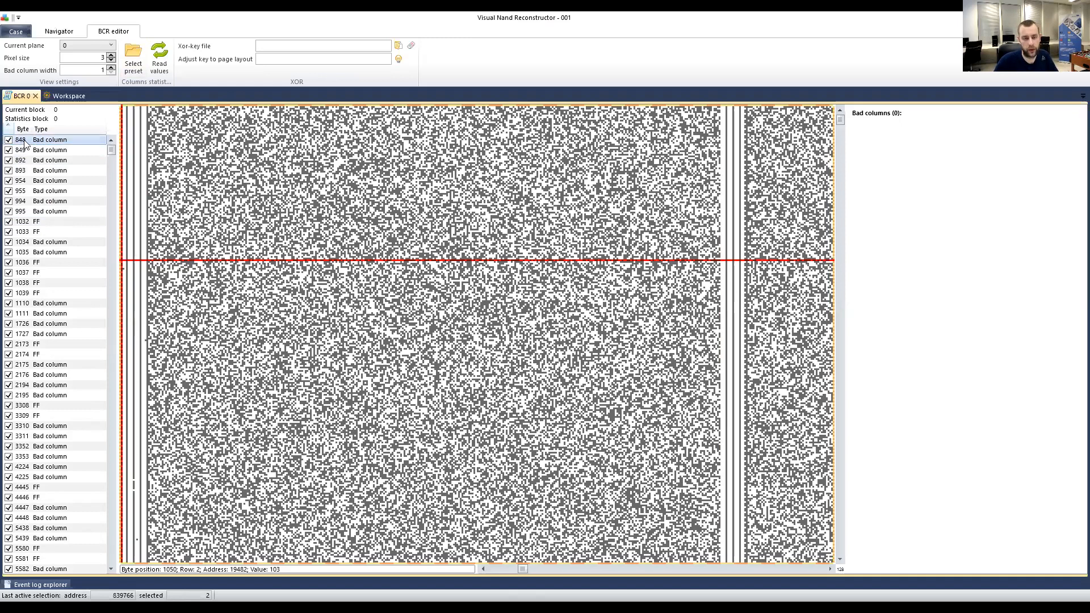
left_click(35, 151)
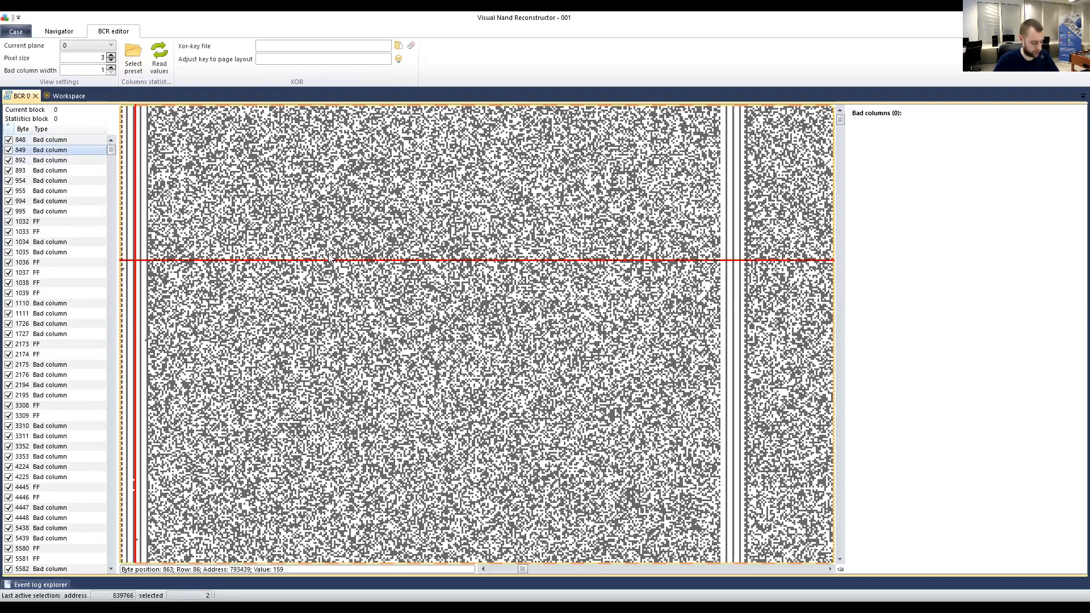
left_click_drag(283, 215, 516, 214)
left_click(566, 158)
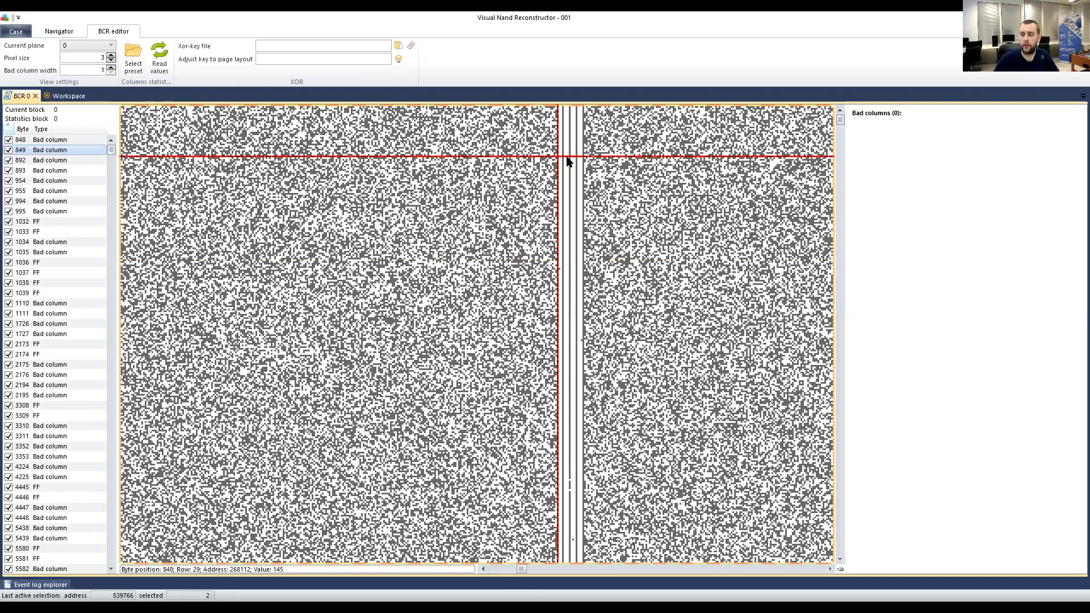
left_click(580, 151)
Flip repeatedly between byte columns 848 and 849 to compare them in the bitmap.
left_click(42, 141)
left_click(41, 151)
left_click(42, 142)
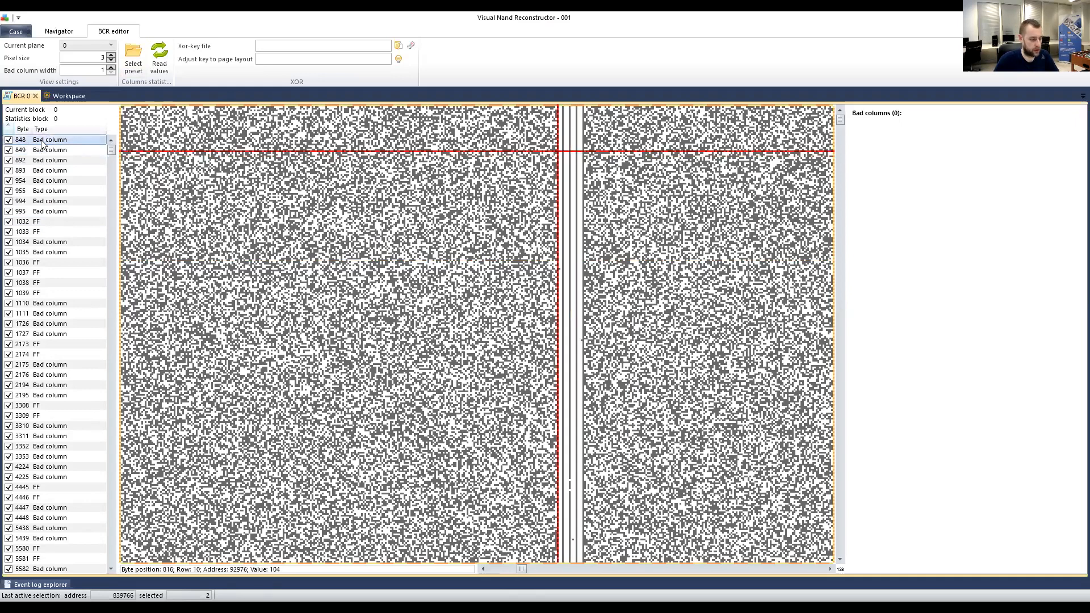
left_click(46, 151)
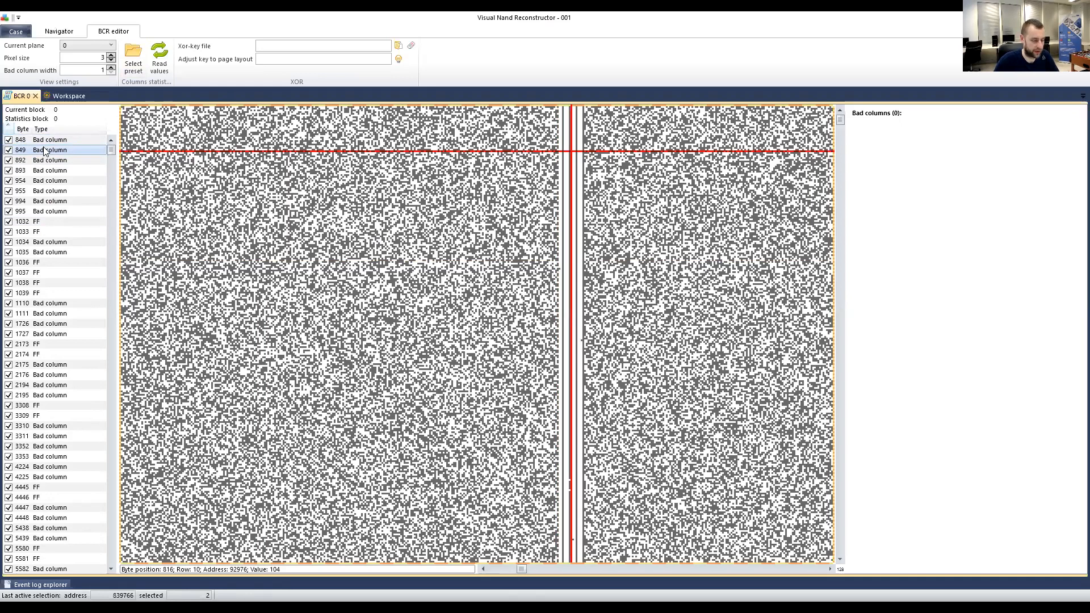
left_click(47, 141)
left_click(45, 151)
left_click(47, 141)
left_click(46, 151)
left_click(44, 141)
left_click(44, 151)
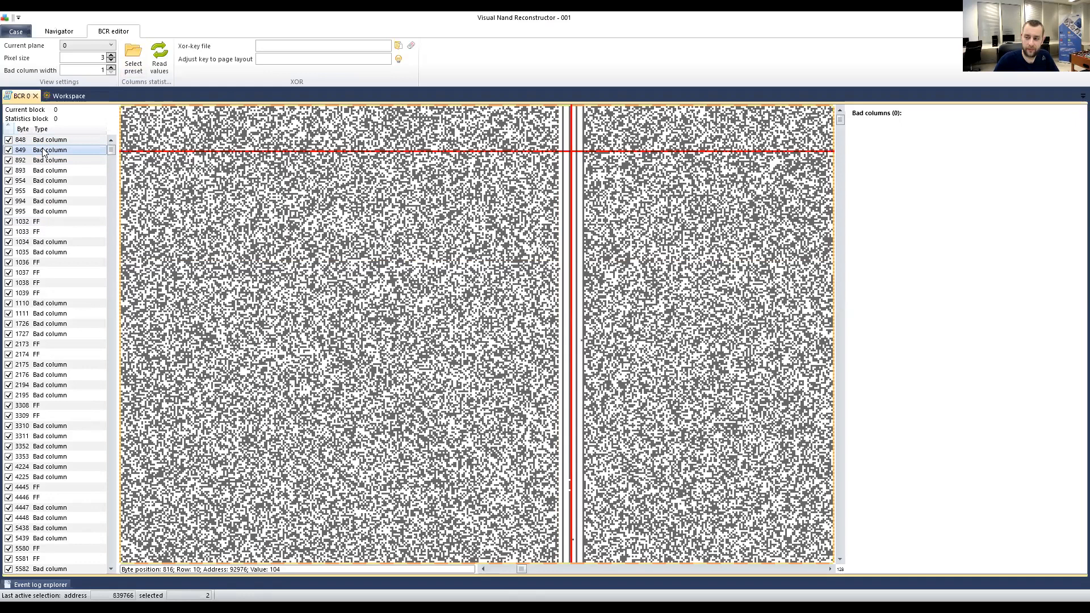
left_click(44, 143)
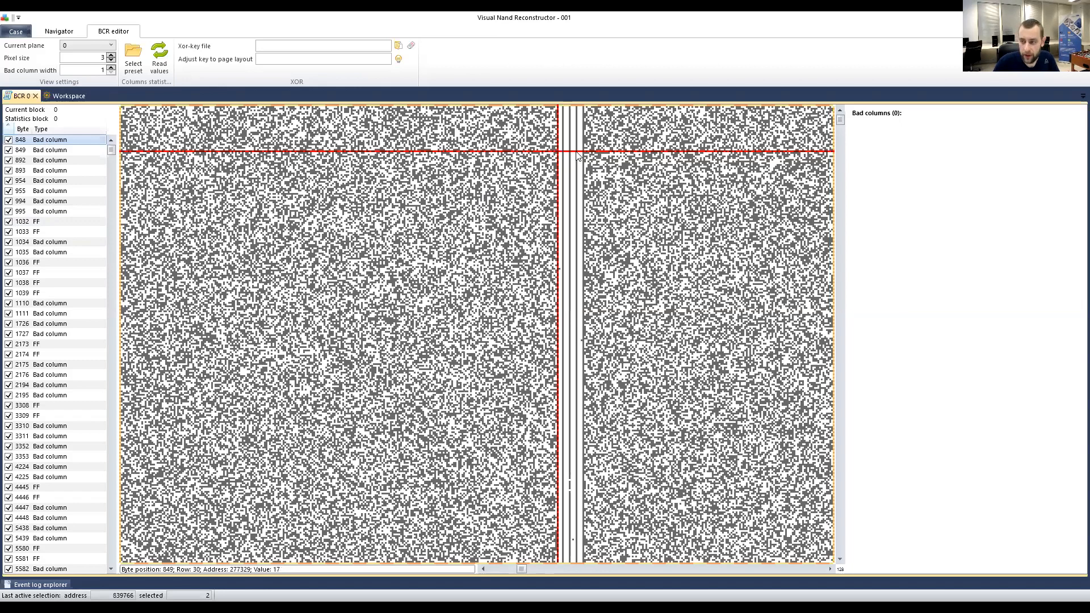
Mark points on the white stripe, then scroll the bitmap down to block 18.
left_click(569, 184)
left_click(485, 203)
left_click(567, 129)
left_click(581, 124)
scroll(577, 233, "down", 5)
scroll(577, 226, "down", 6)
Probe byte values around the block 18 stripes, then show bad column 892.
left_click(509, 196)
left_click(538, 170)
left_click(539, 193)
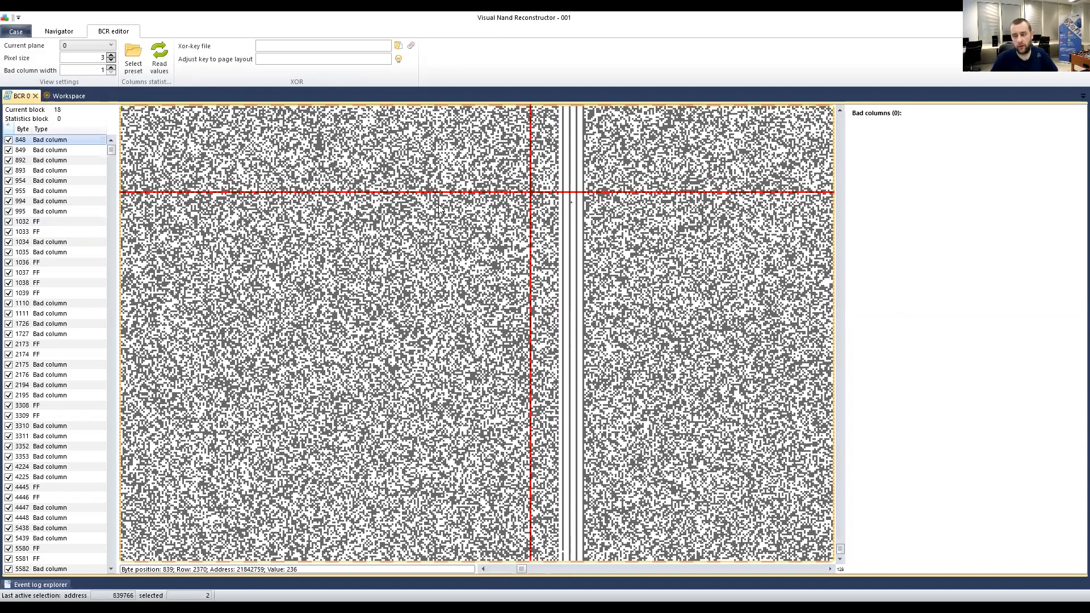
left_click(494, 190)
left_click(536, 178)
left_click(507, 195)
left_click(372, 188)
left_click(208, 174)
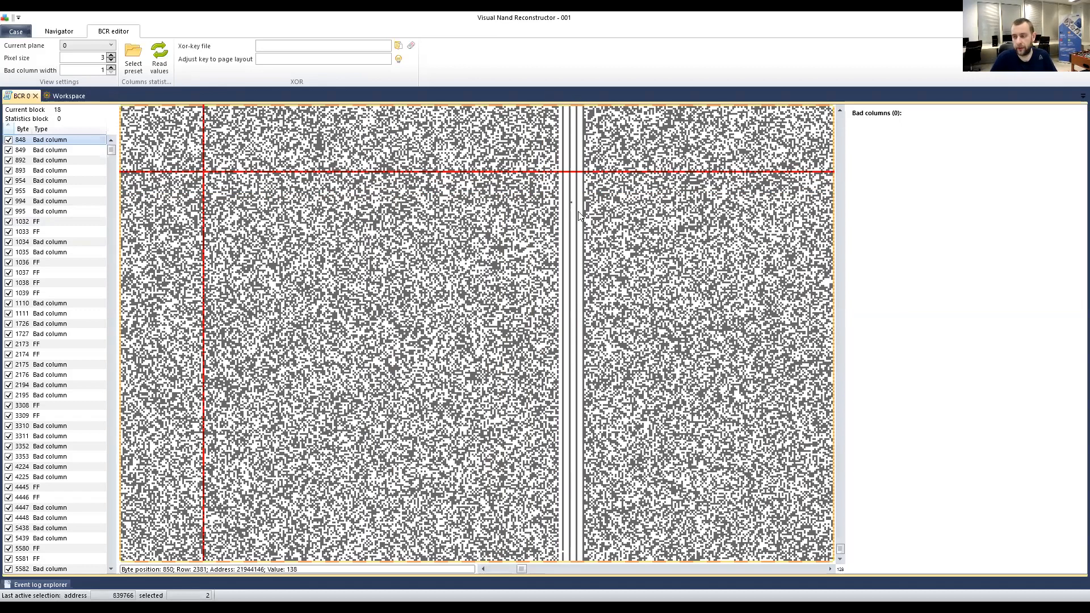
left_click(598, 176)
left_click(558, 209)
left_click(530, 204)
left_click(571, 155)
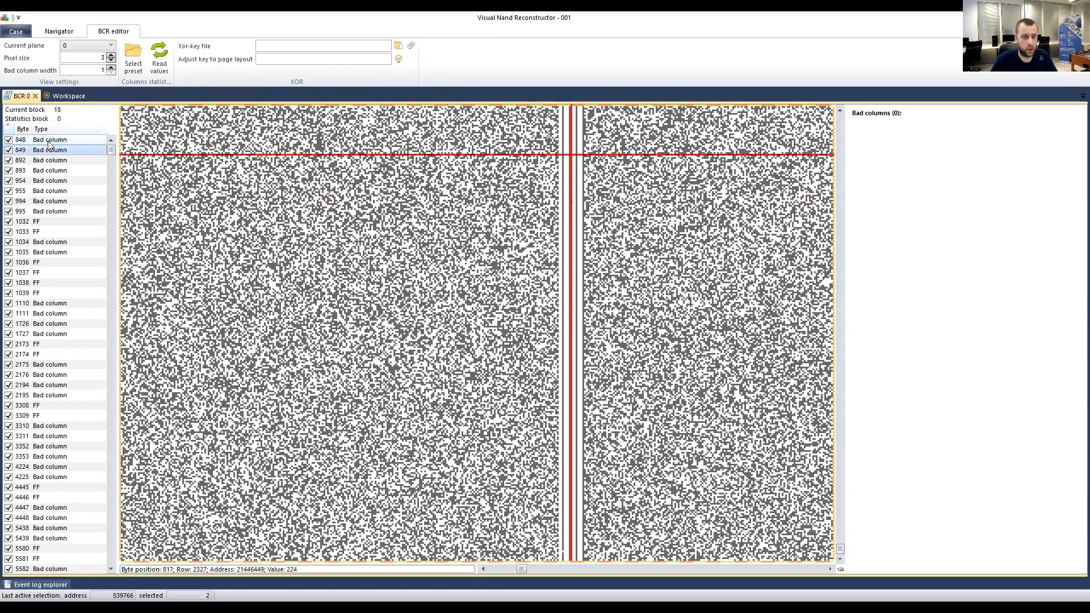
left_click(41, 162)
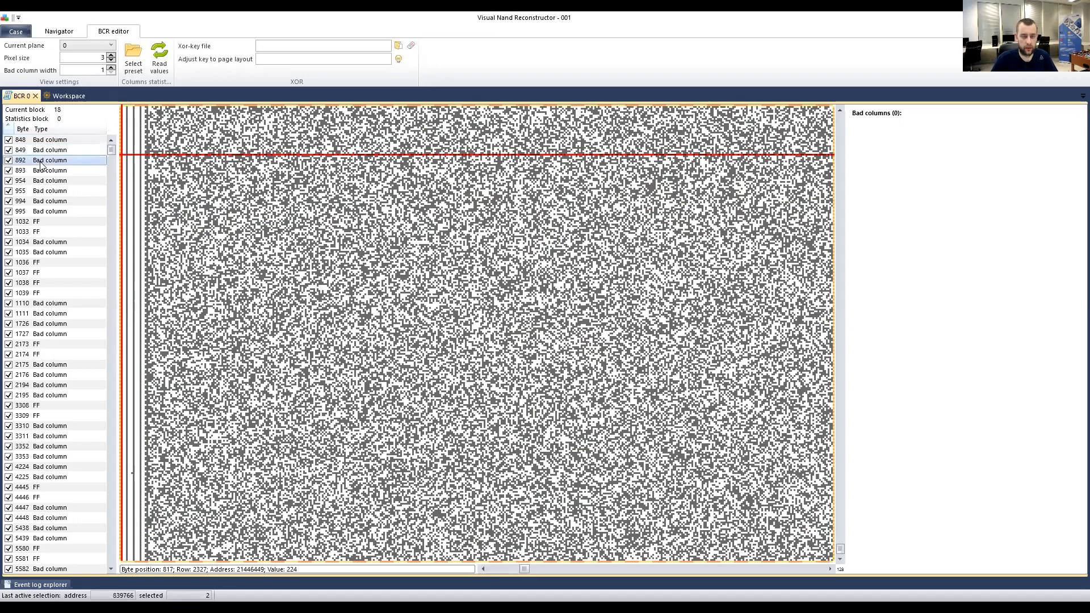
key("Down")
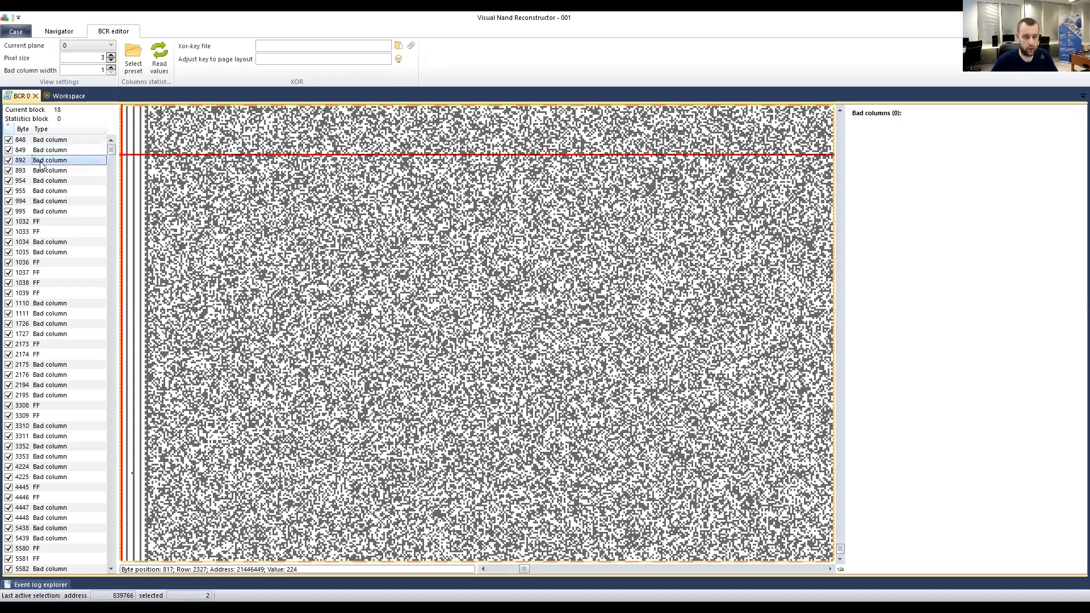
key("Up")
key("Down")
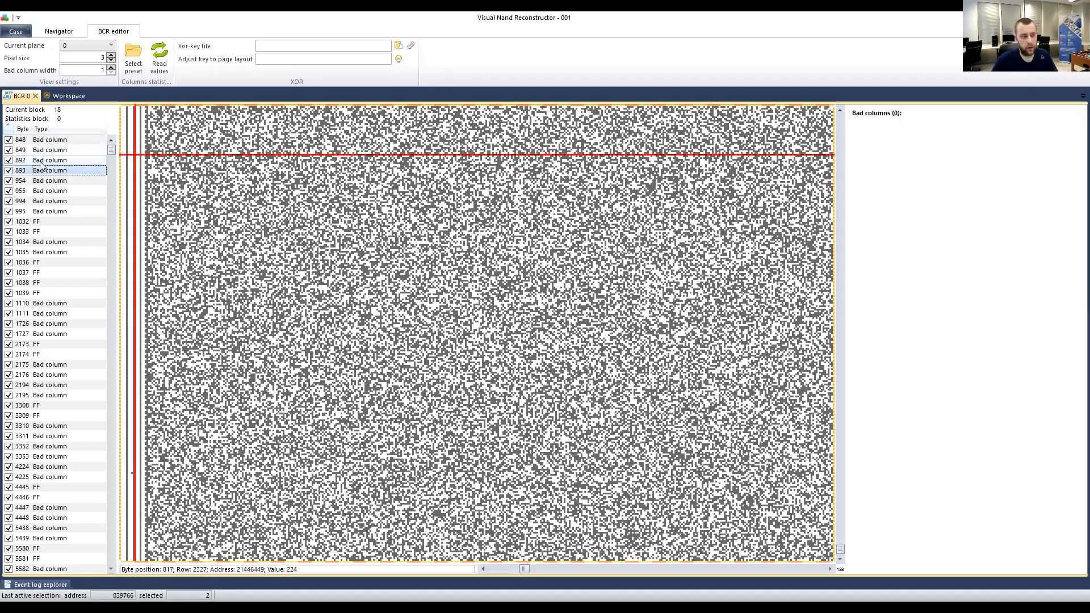
key("Up")
key("Down")
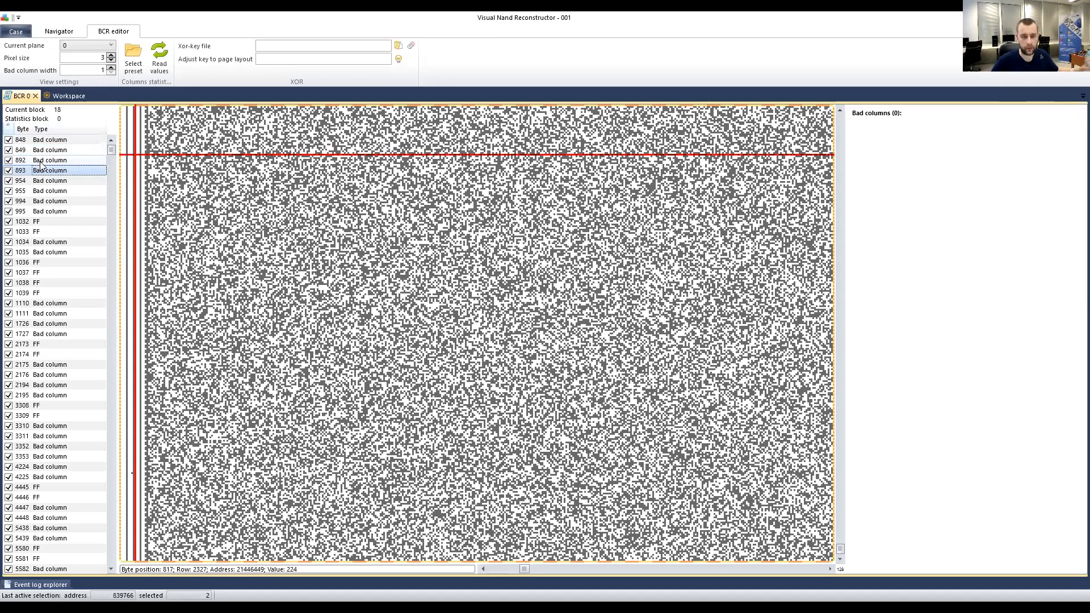
key("Down")
key("Down")
key("Down")
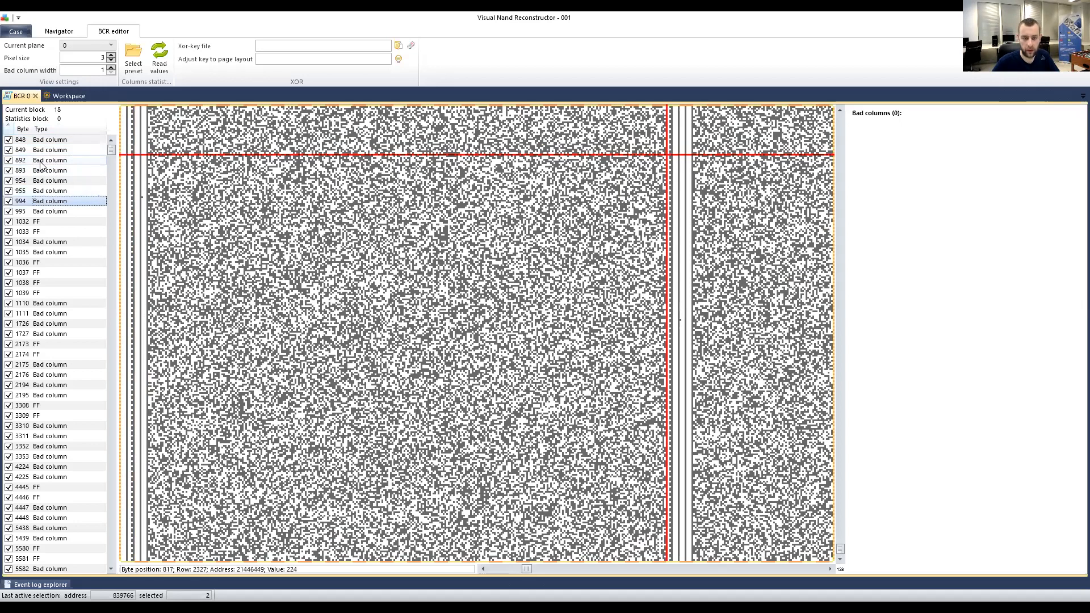
key("Down")
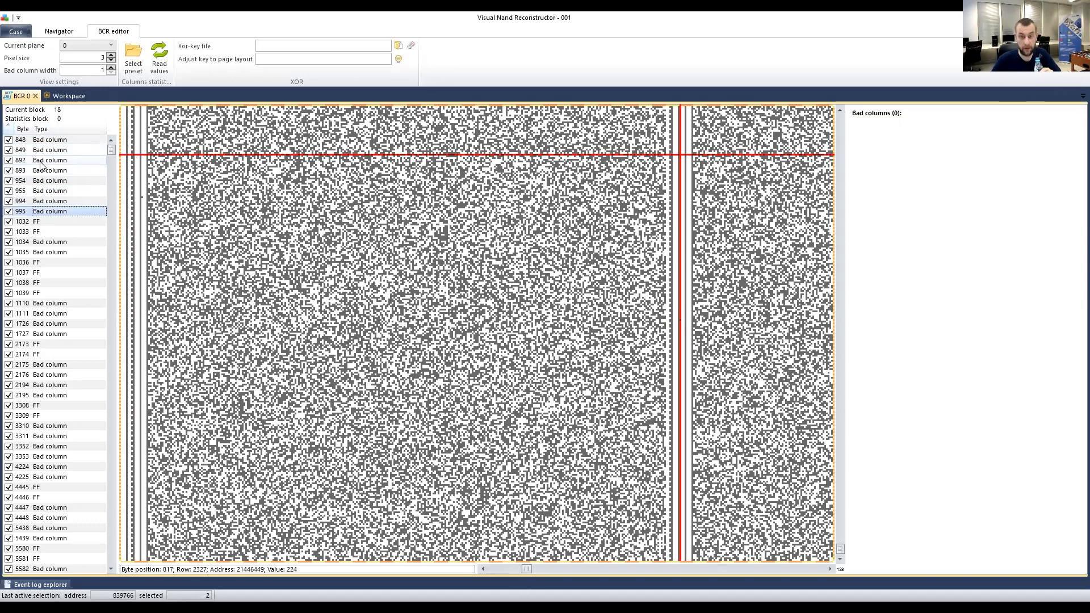
key("Up")
key("Down")
key("Up")
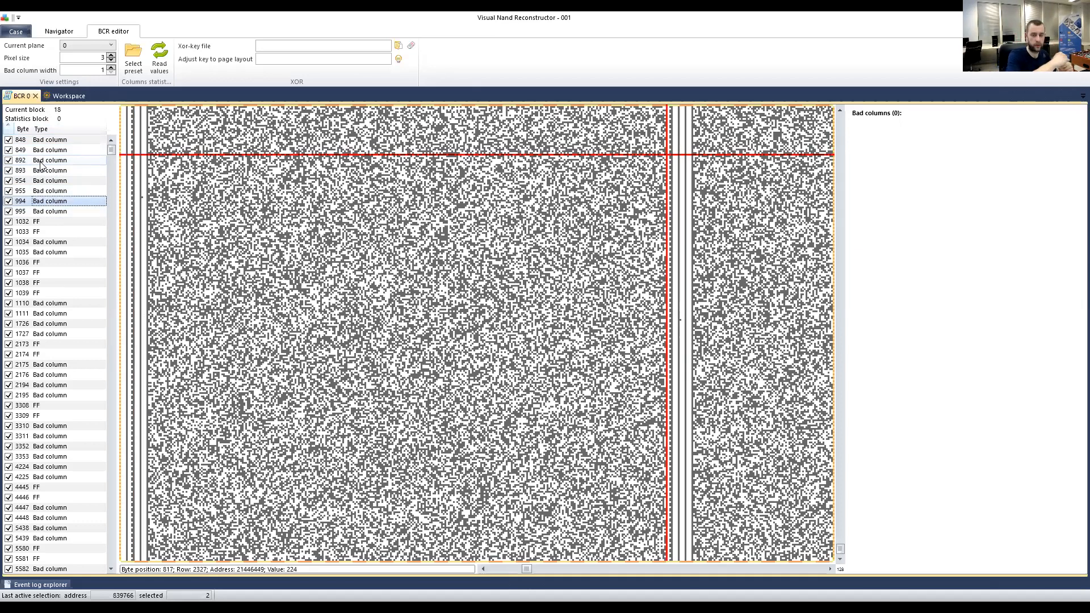
key("Down")
key("Up")
key("Down")
key("Up")
key("Down")
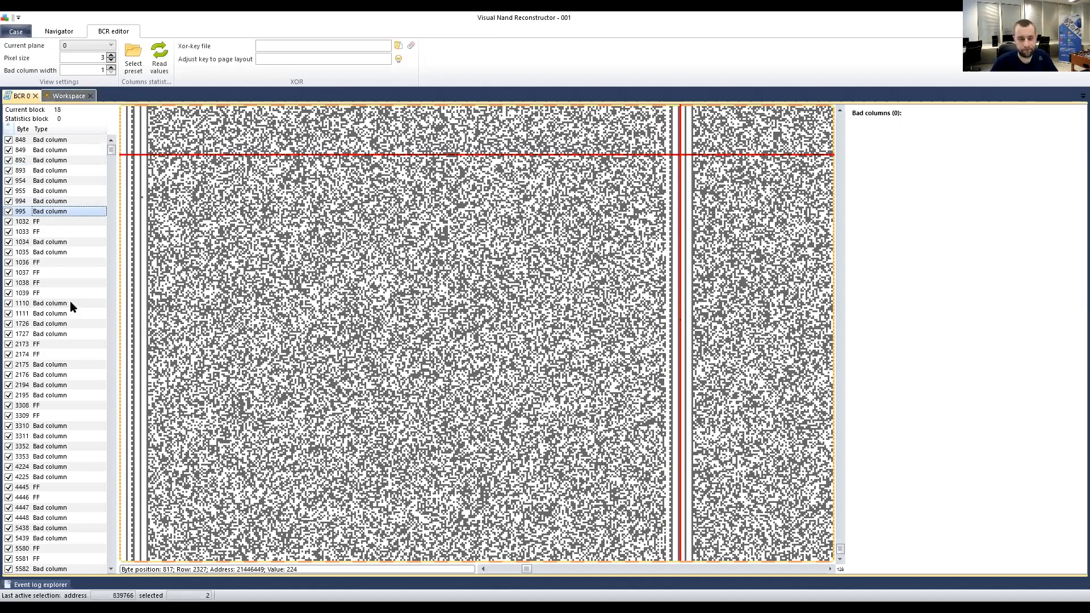
Step through FF column 1032 and columns 1033–1037 in the bitmap, settling on 1035.
left_click(26, 222)
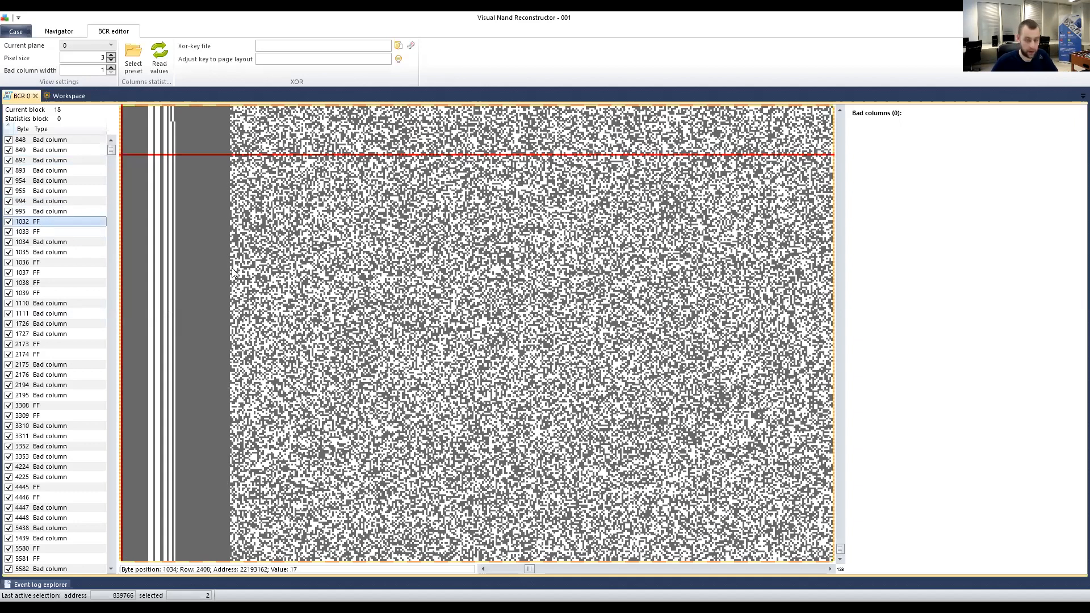
scroll(232, 267, "left", 1)
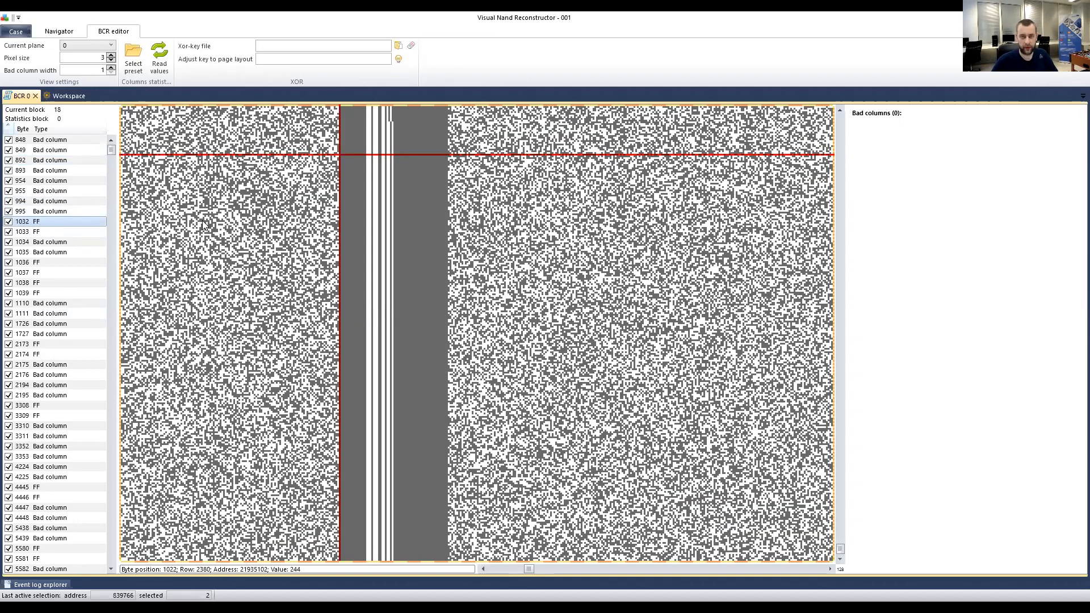
left_click(41, 233)
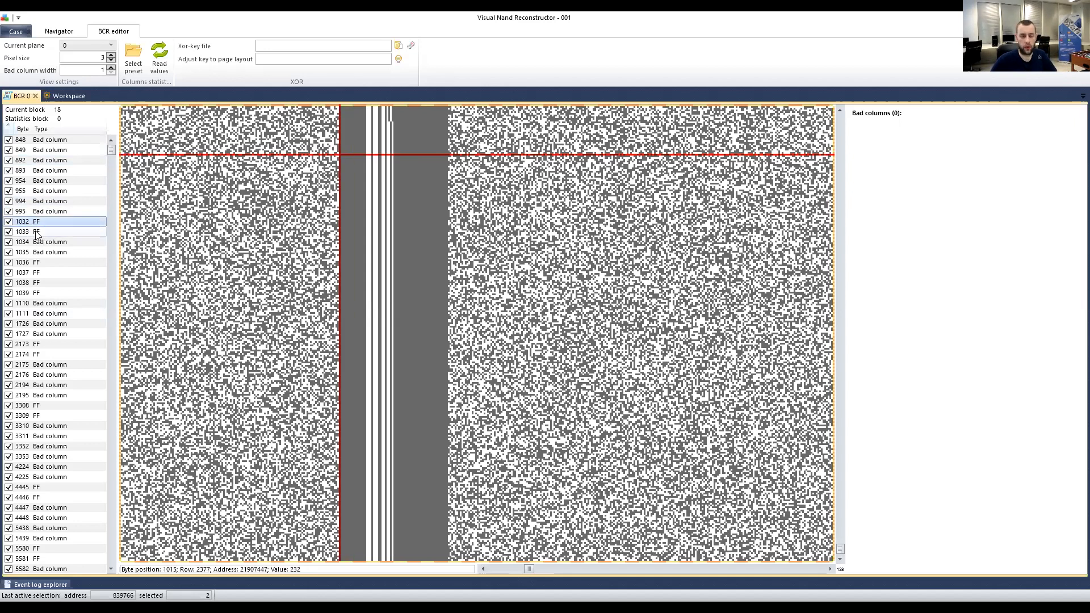
left_click(47, 243)
left_click(48, 253)
left_click(48, 263)
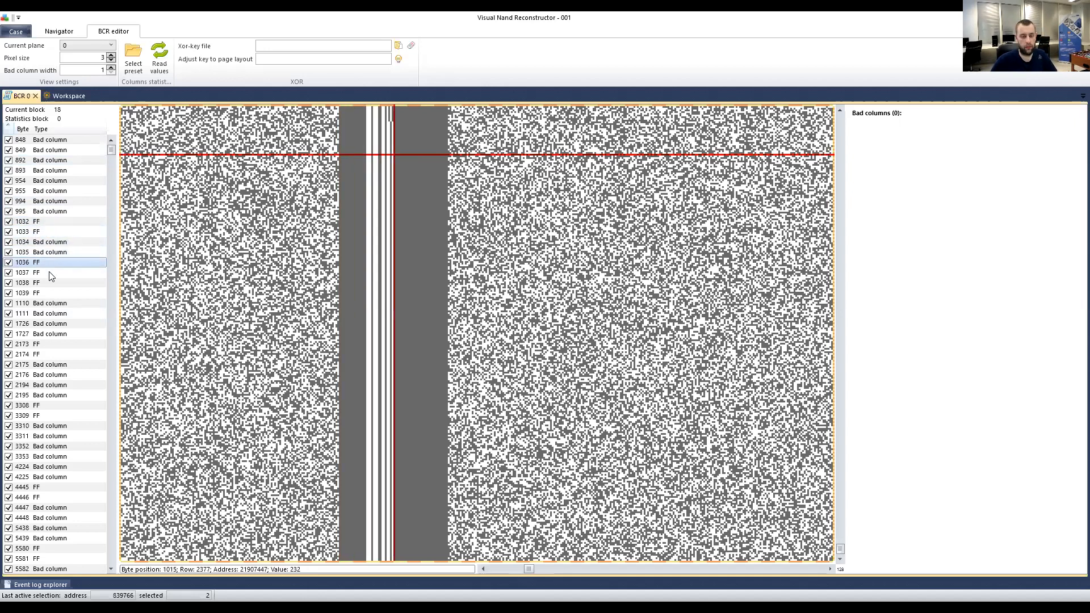
left_click(49, 274)
left_click(49, 263)
left_click(47, 253)
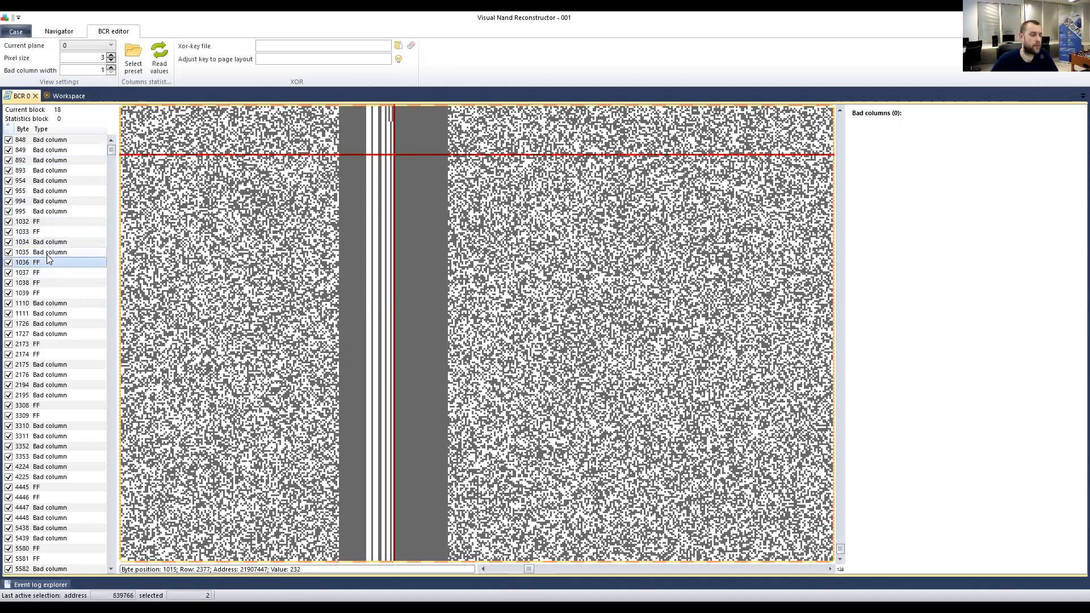
left_click(49, 244)
left_click(50, 254)
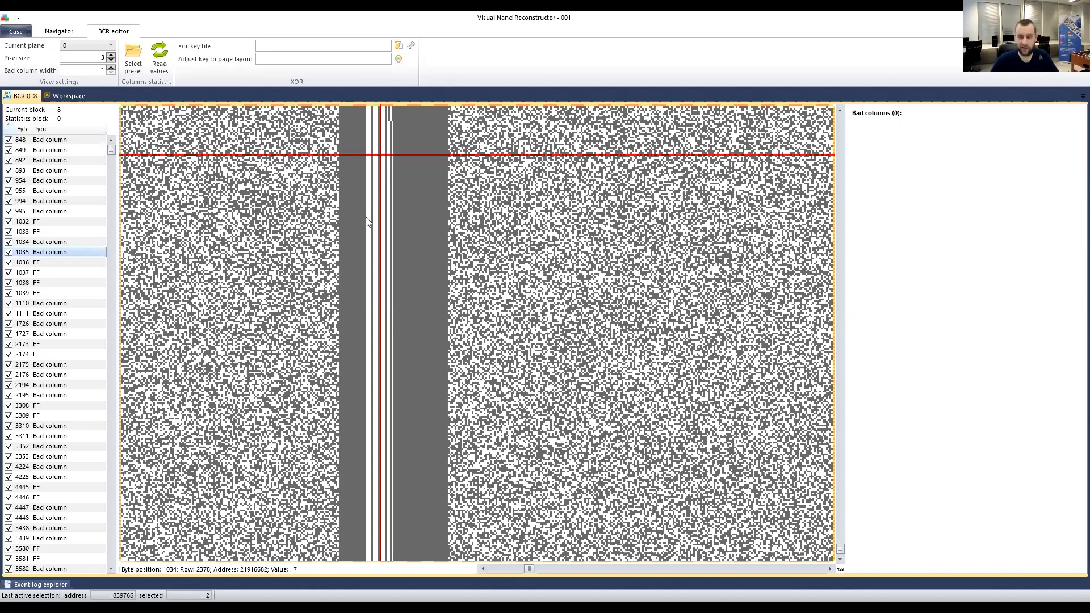
Mark a point on column 1033, then scroll the bitmap back up to block 0.
left_click(363, 251)
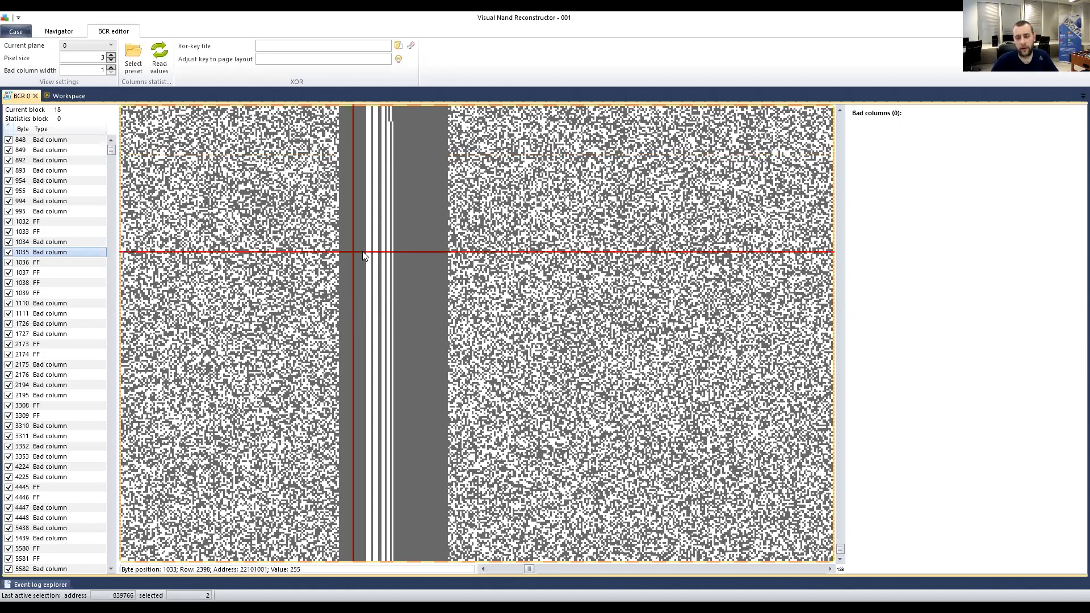
scroll(393, 270, "up", 3)
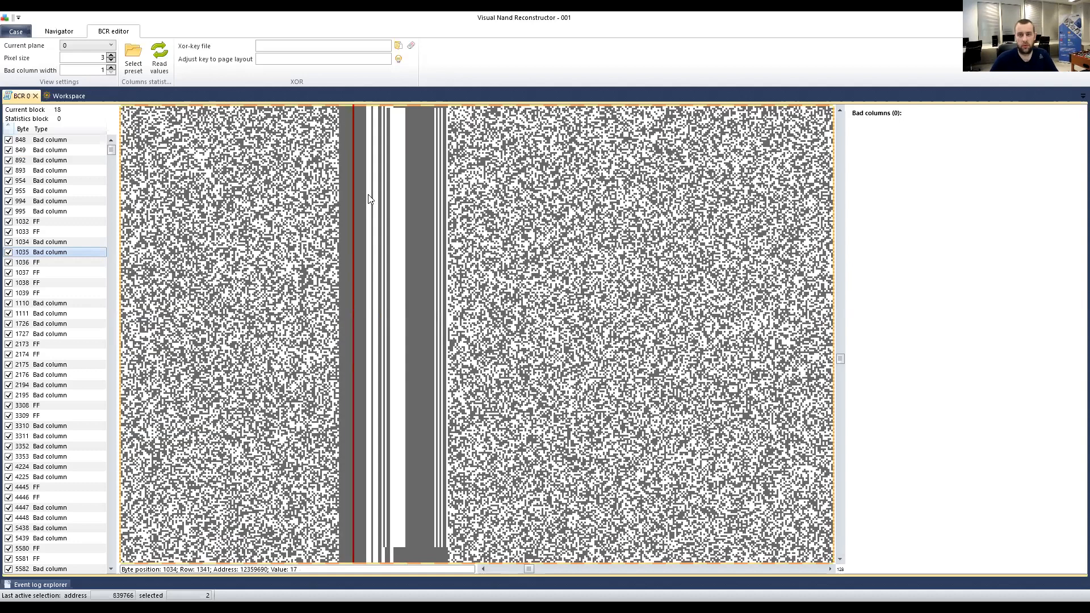
scroll(372, 207, "up", 2)
scroll(374, 213, "up", 1)
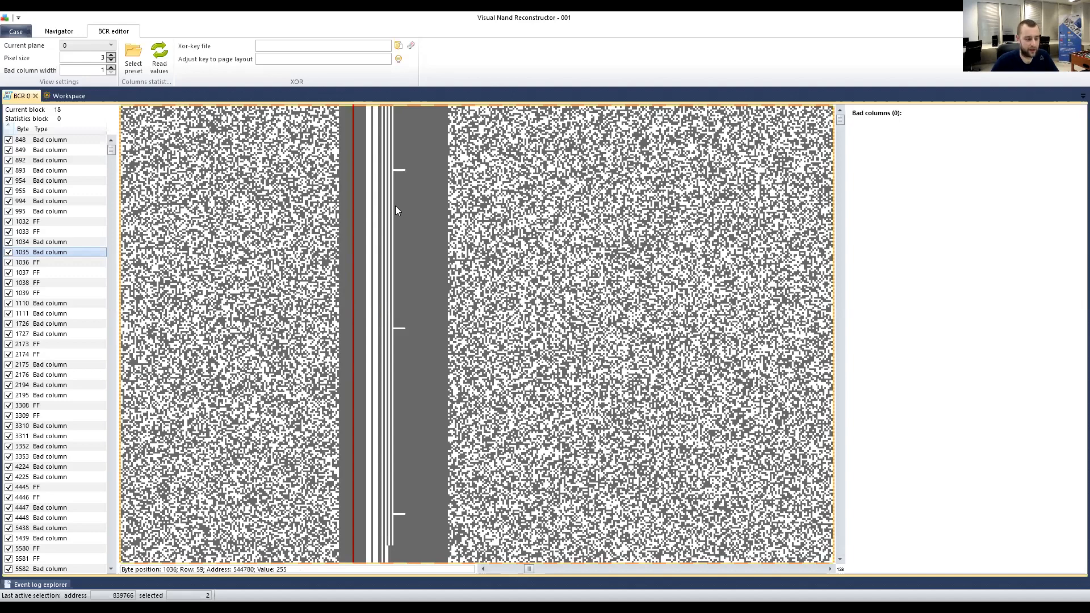
scroll(412, 202, "down", 2)
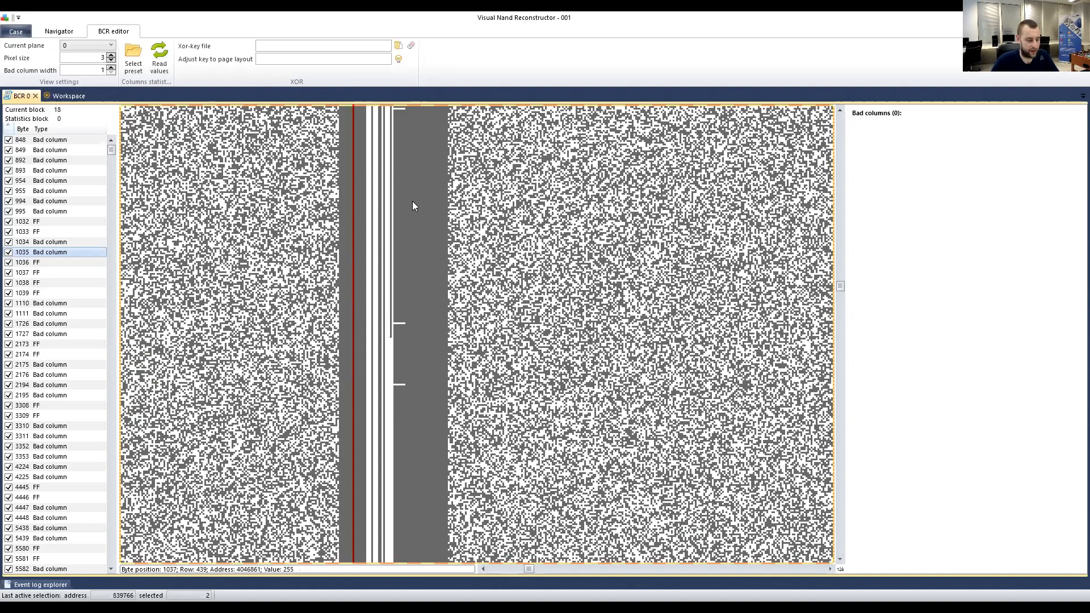
scroll(412, 206, "up", 2)
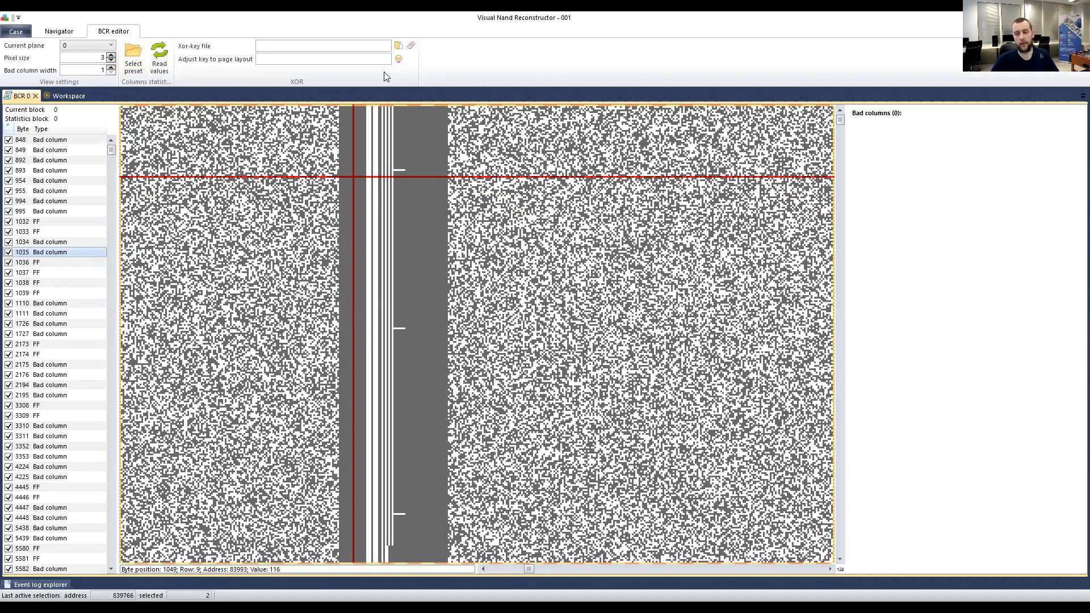
Set crosshairs beside and inside the bad column stripe, down to block 18 at byte 1033.
left_click(340, 199)
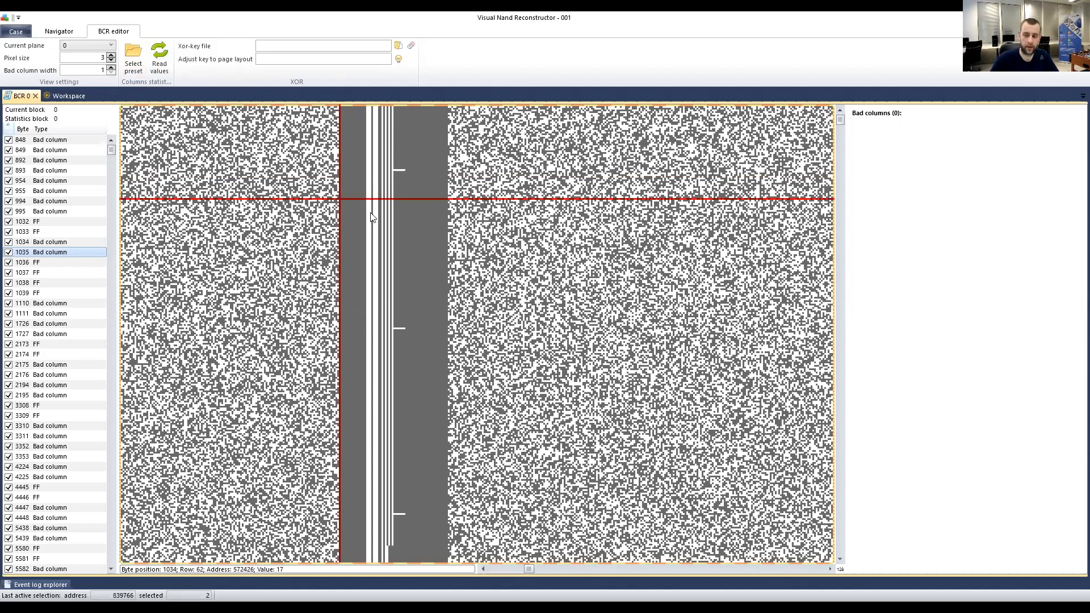
left_click(435, 200)
left_click(351, 212)
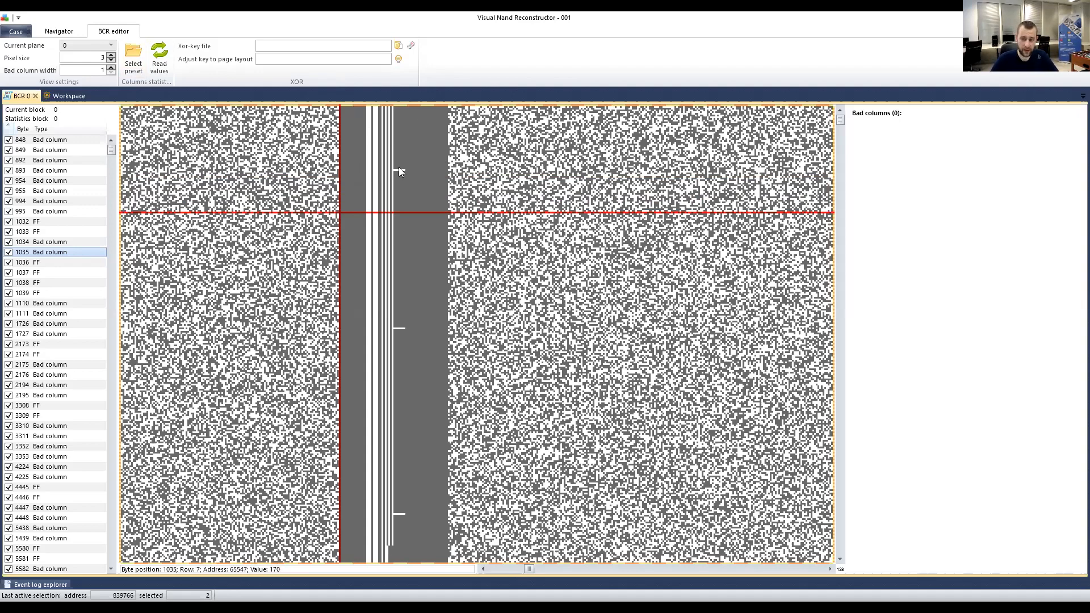
scroll(394, 214, "down", 5)
scroll(384, 217, "down", 10)
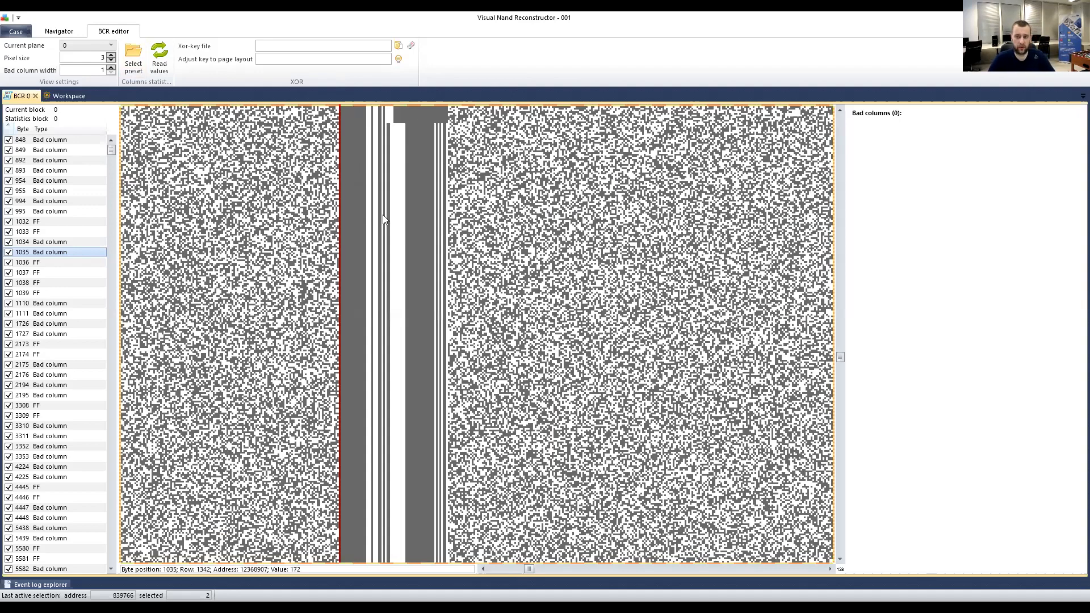
scroll(381, 220, "down", 3)
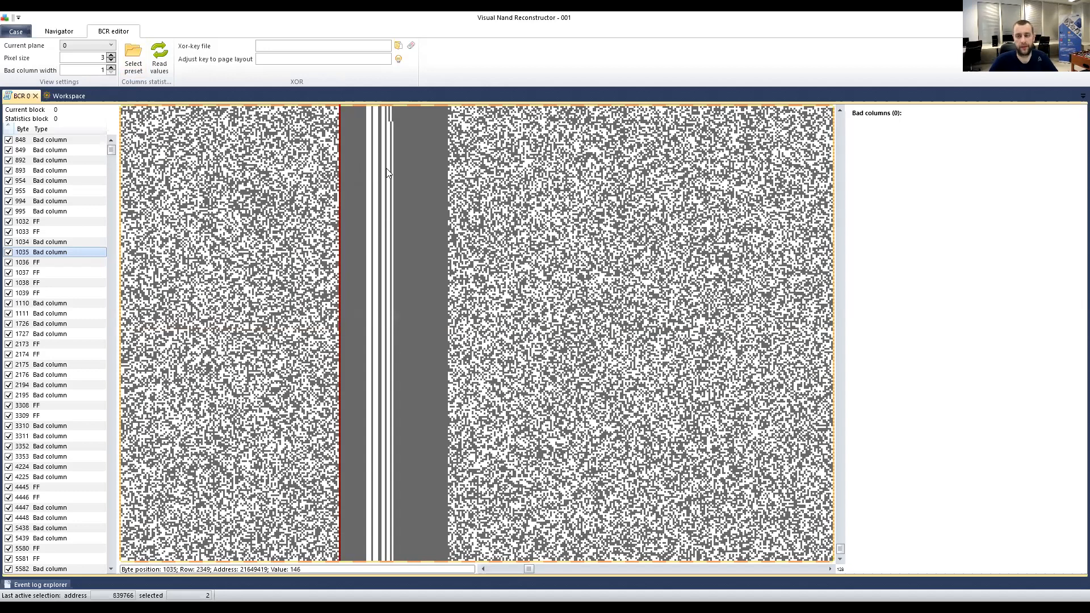
left_click(366, 191)
left_click(421, 177)
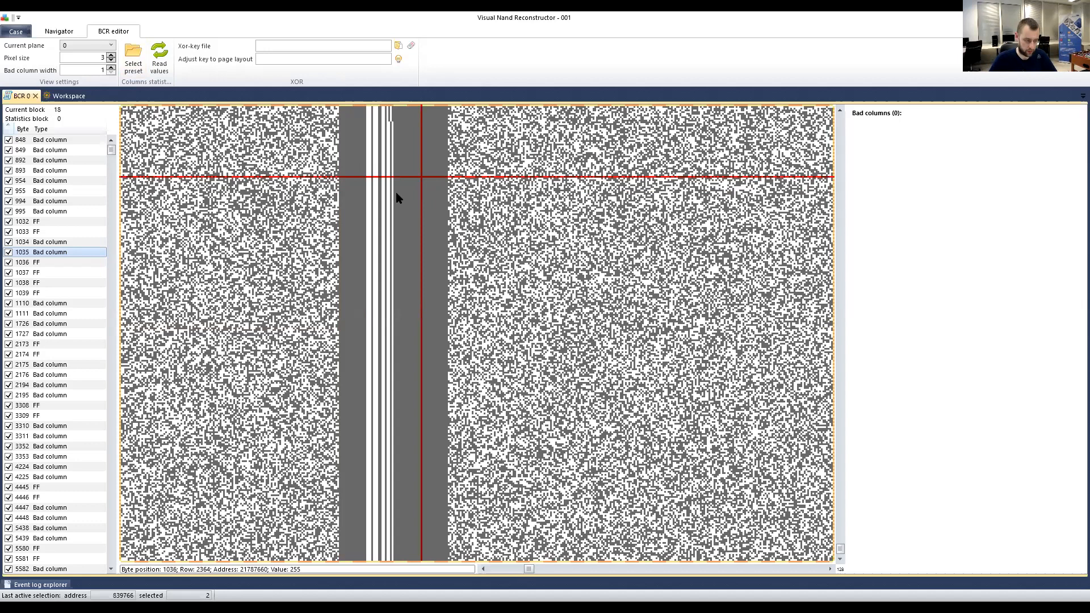
left_click(353, 154)
Step through bytes 1032 to 1039 in the Byte/Type list.
left_click(37, 222)
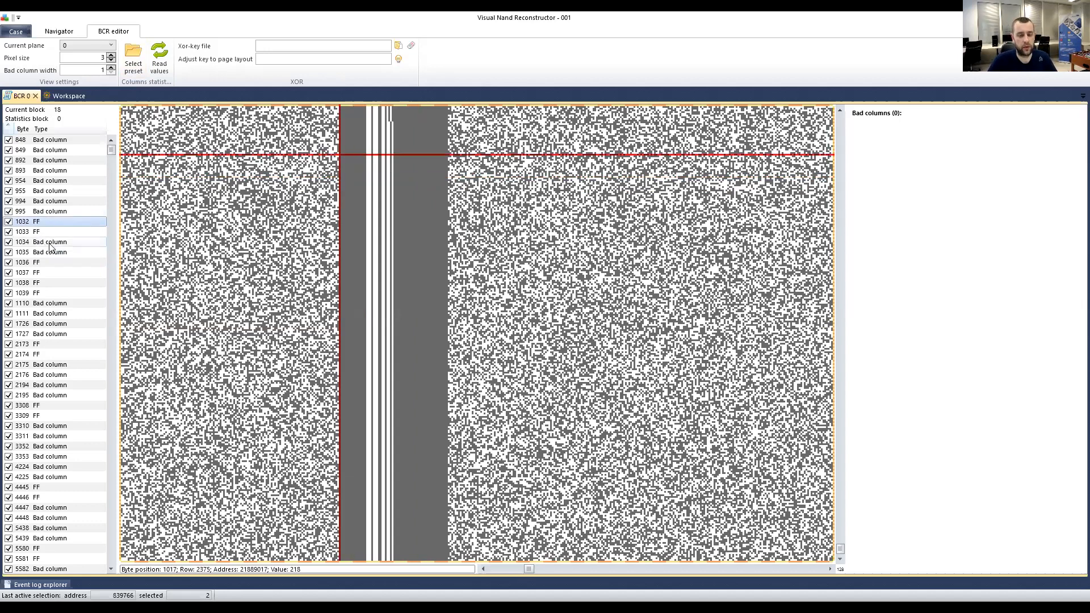
key("Down")
key("Down")
key("Down")
key("Down")
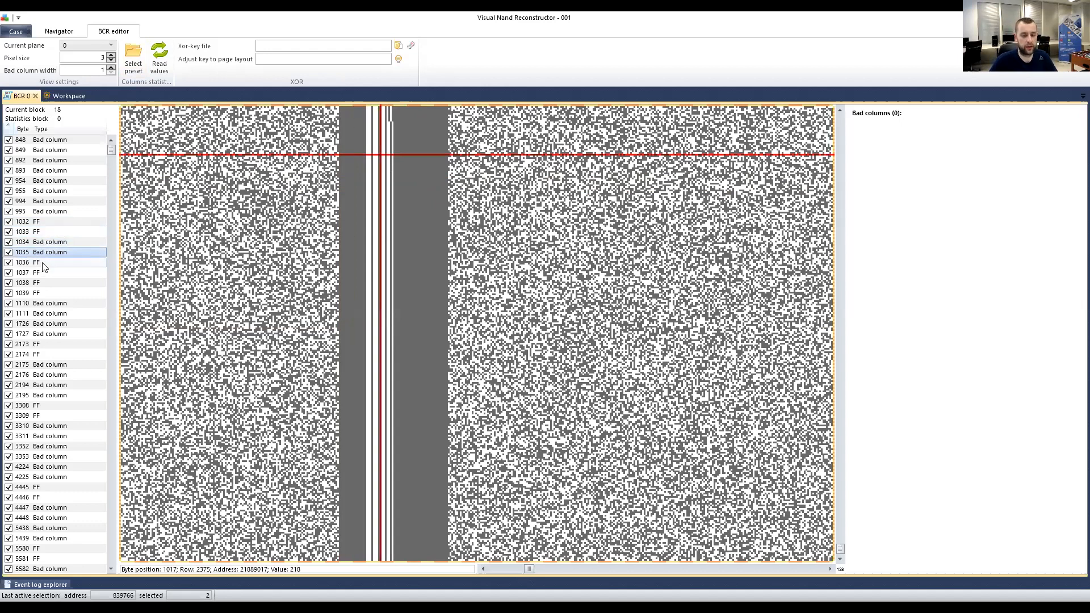
left_click(47, 276)
left_click(48, 291)
left_click(49, 254)
left_click(47, 241)
Flip back and forth between bytes 1034 and 1035 to compare them.
left_click(45, 252)
left_click(47, 244)
left_click(48, 252)
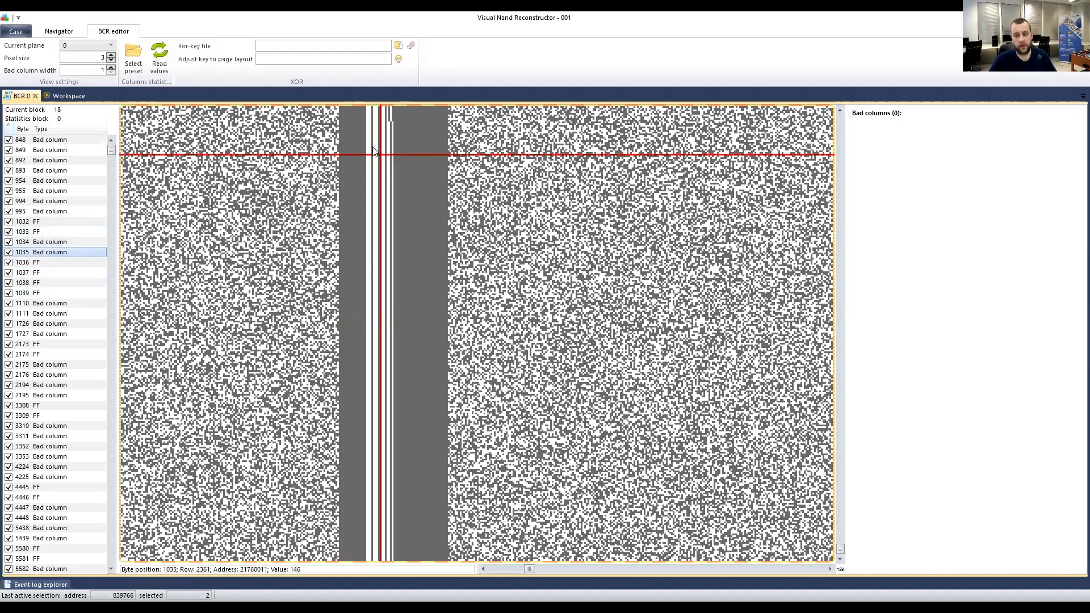
left_click(40, 245)
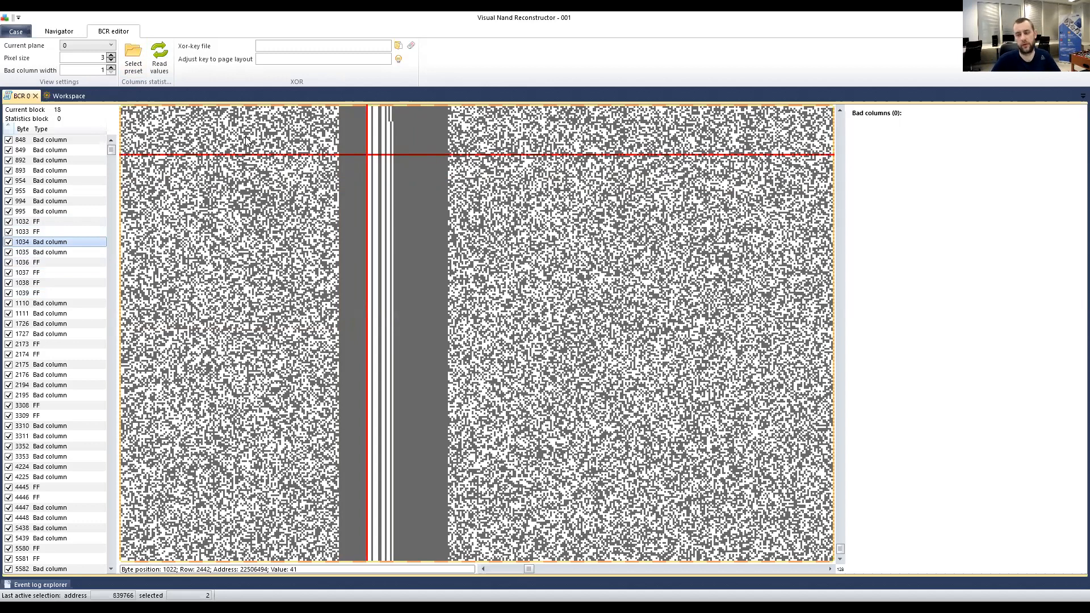
left_click(50, 252)
left_click(54, 243)
left_click(59, 251)
left_click(54, 243)
left_click(56, 251)
left_click(56, 245)
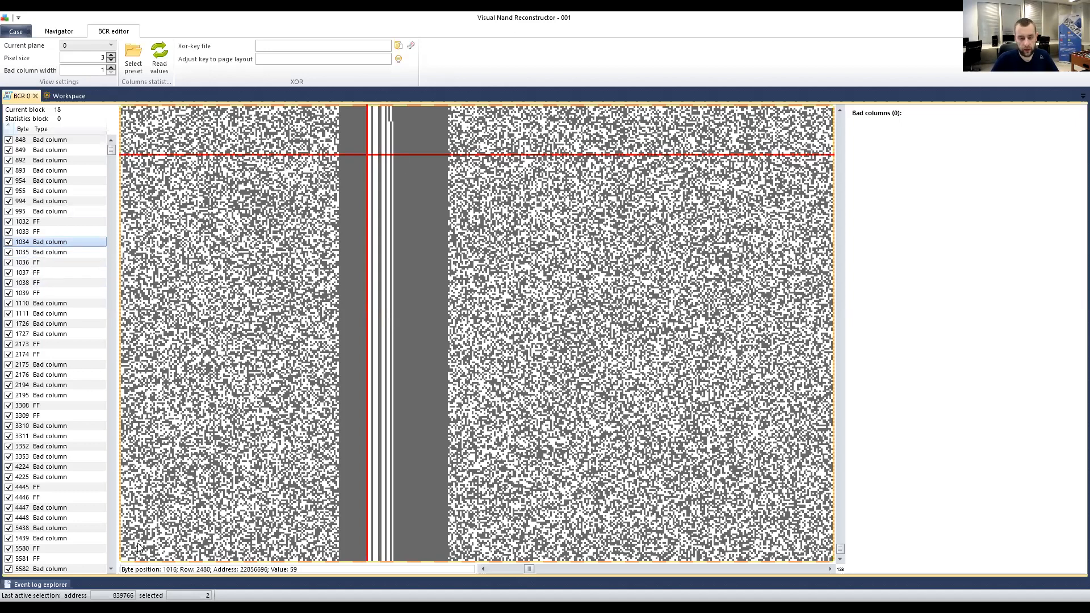
Bring up the all-FF grey region at byte 9096, then bytes 9097 and 9099.
scroll(26, 274, "down", 10)
scroll(26, 274, "down", 5)
scroll(48, 248, "up", 2)
left_click(25, 211)
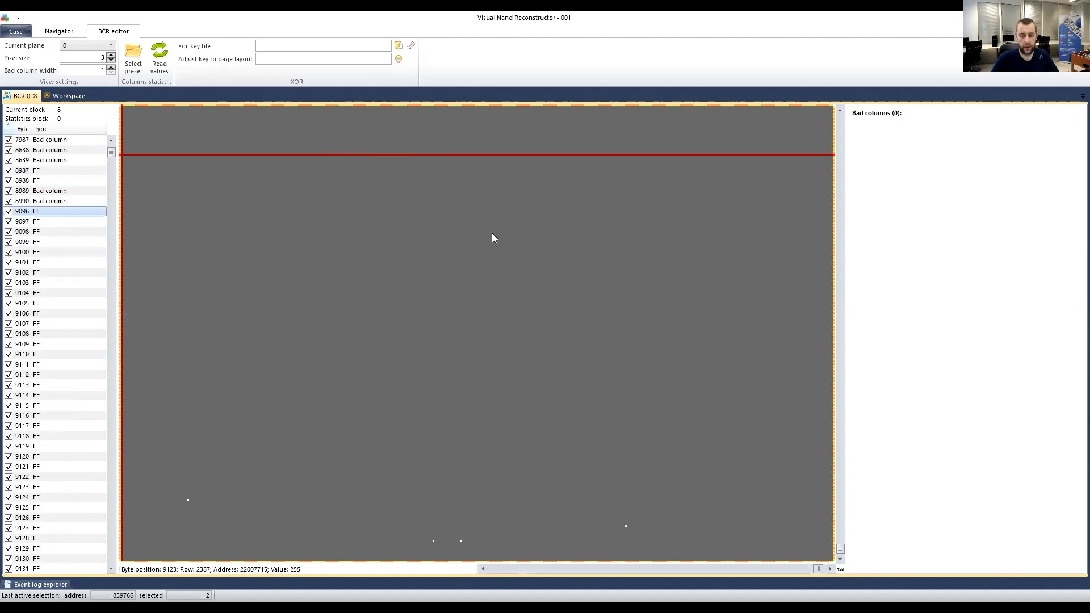
scroll(495, 271, "left", 3)
scroll(495, 271, "right", 2)
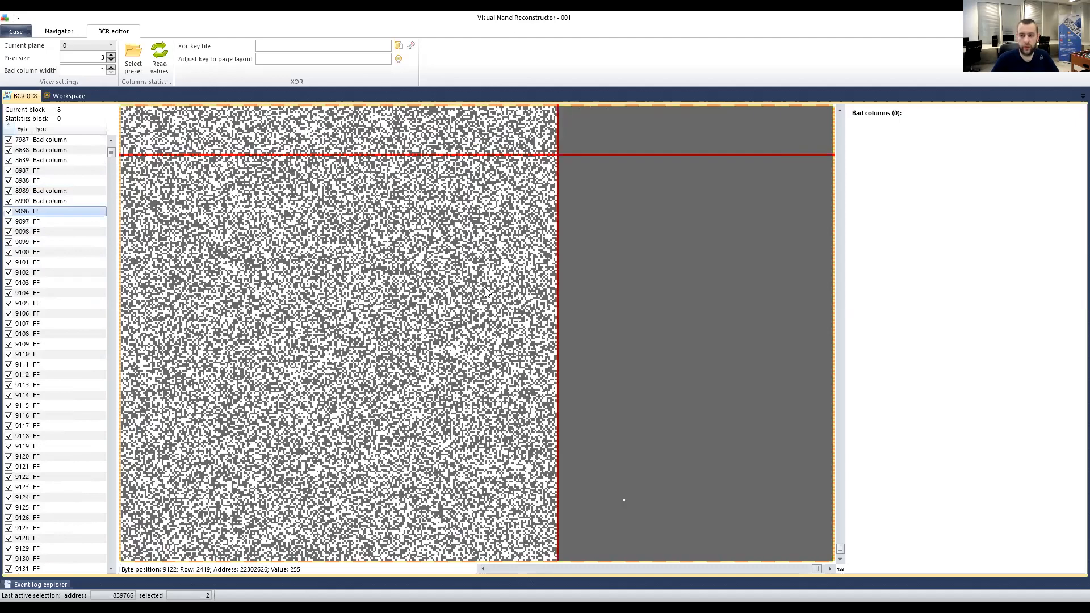
left_click(45, 221)
left_click(46, 241)
Review the bad-column actions and Filters for bytes 9096–9099 without applying anything.
left_click(58, 223)
left_click(62, 242)
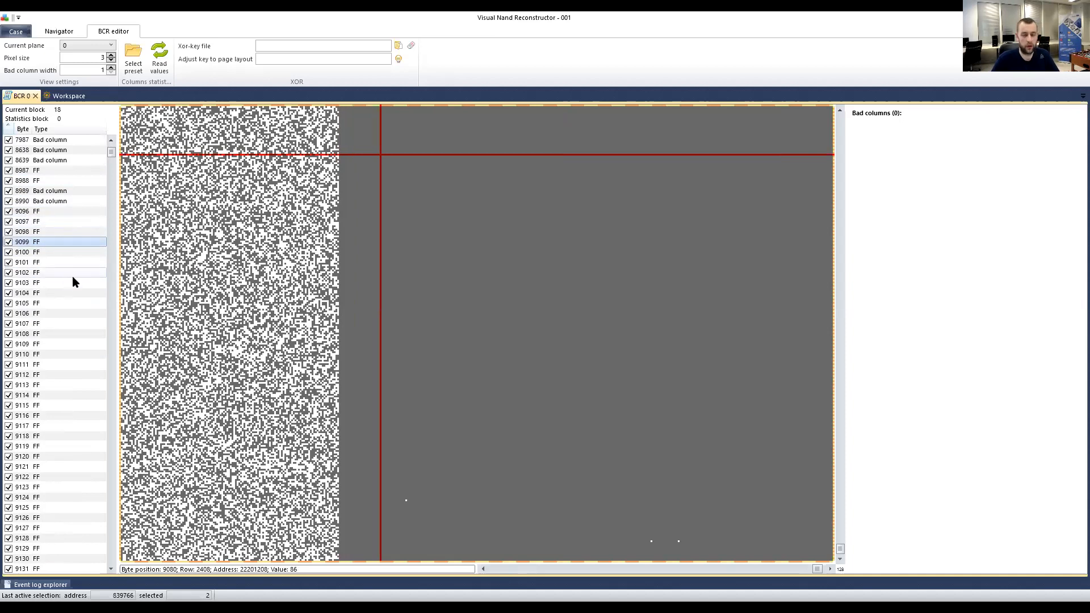
right_click(41, 244)
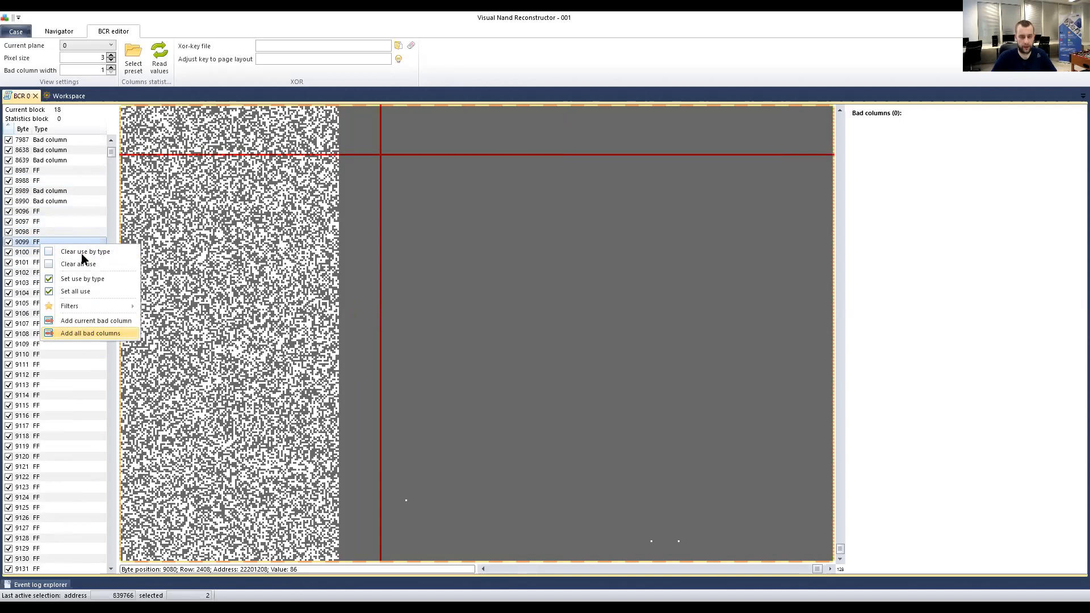
left_click(53, 211)
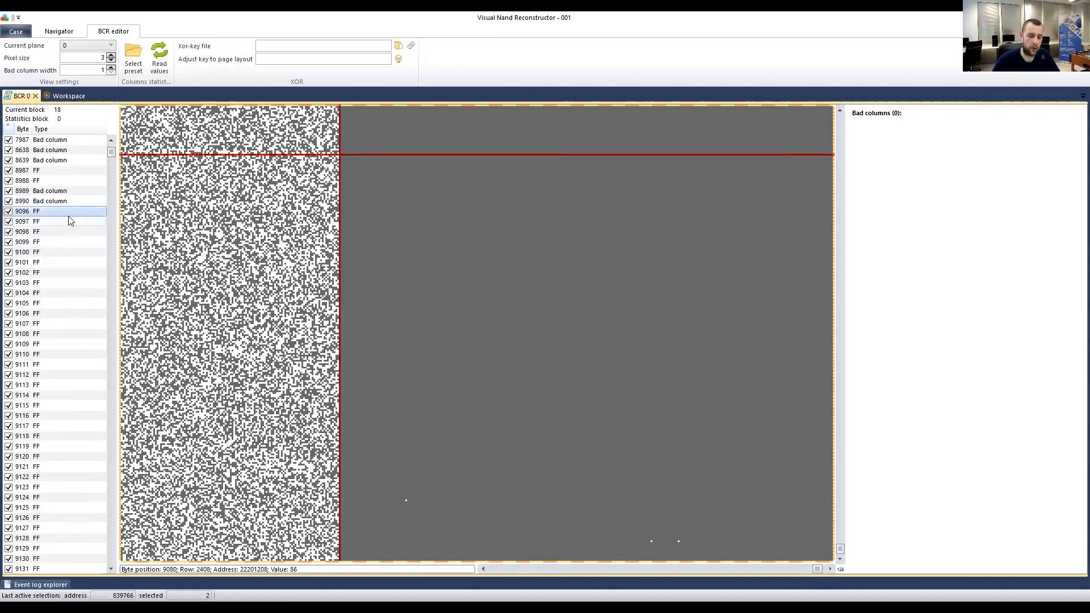
right_click(50, 220)
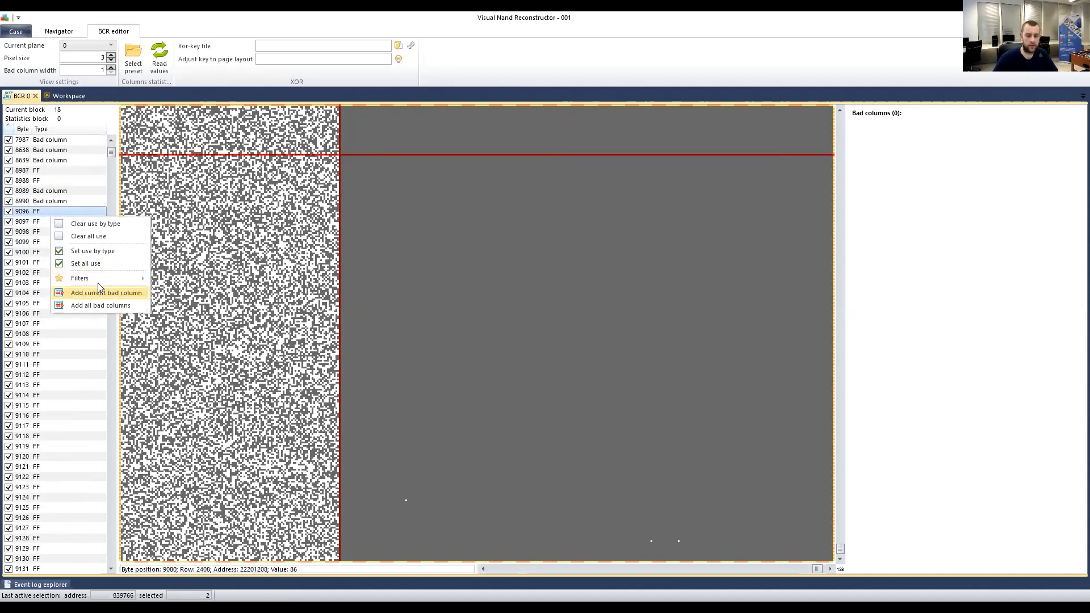
mouse_move(94, 281)
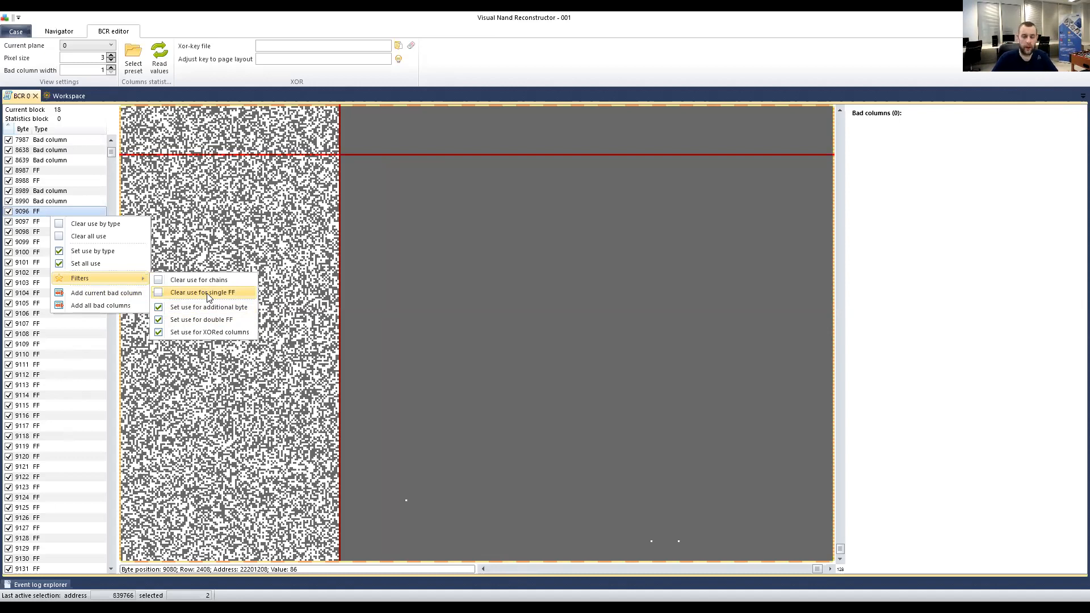
left_click(379, 241)
Place a magenta reference marker at byte 9132 in the grey area, then return to byte 848.
left_click(341, 229)
middle_click(805, 256)
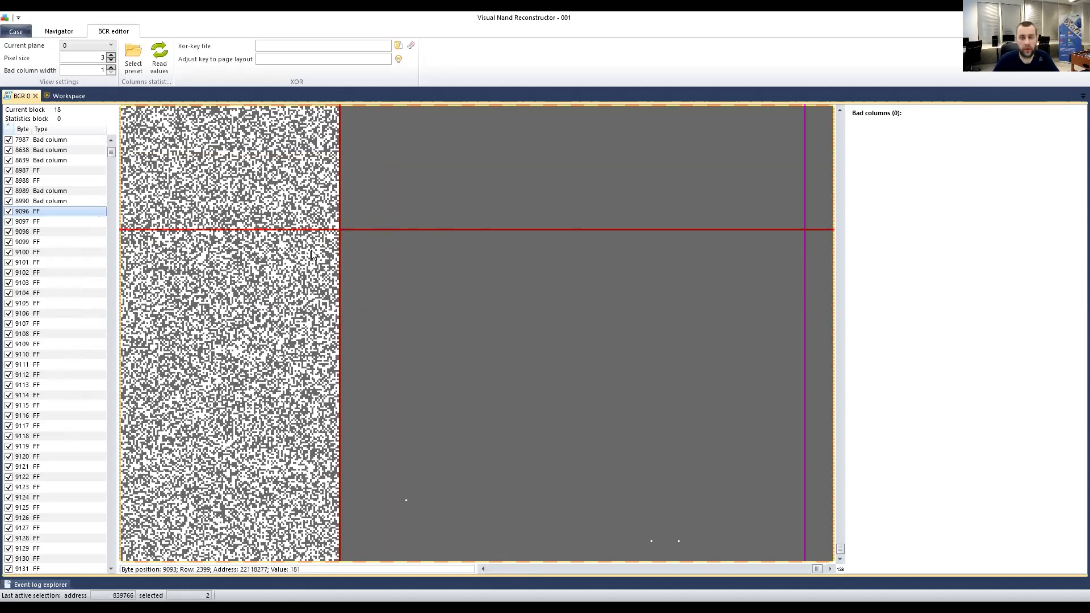
left_click_drag(112, 158, 112, 149)
left_click(53, 142)
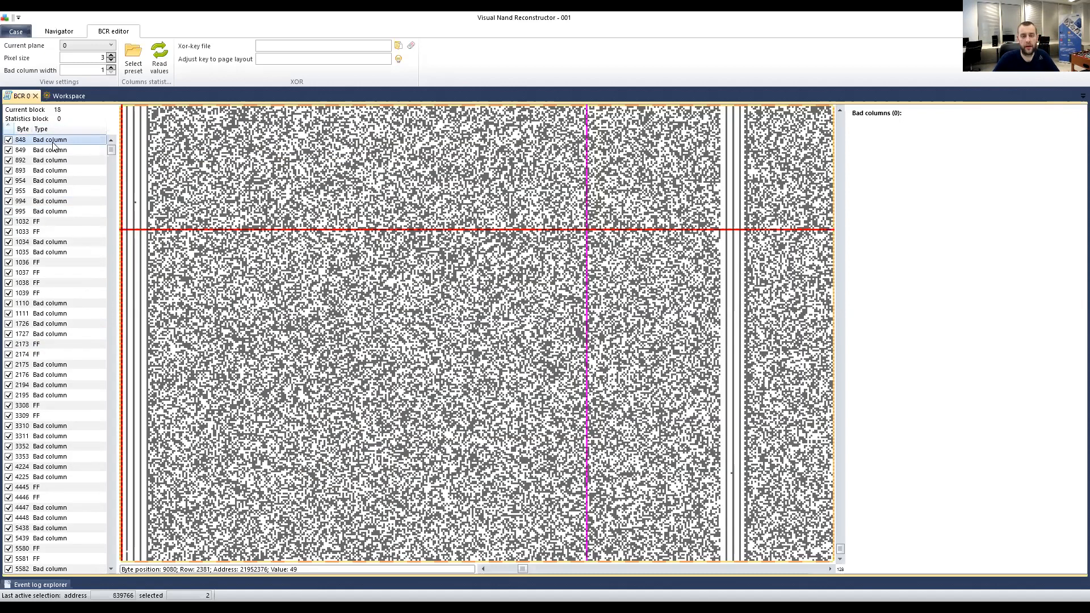
Filter out chain and FF bytes from use, then check bytes 1032–1035.
right_click(52, 145)
mouse_move(93, 205)
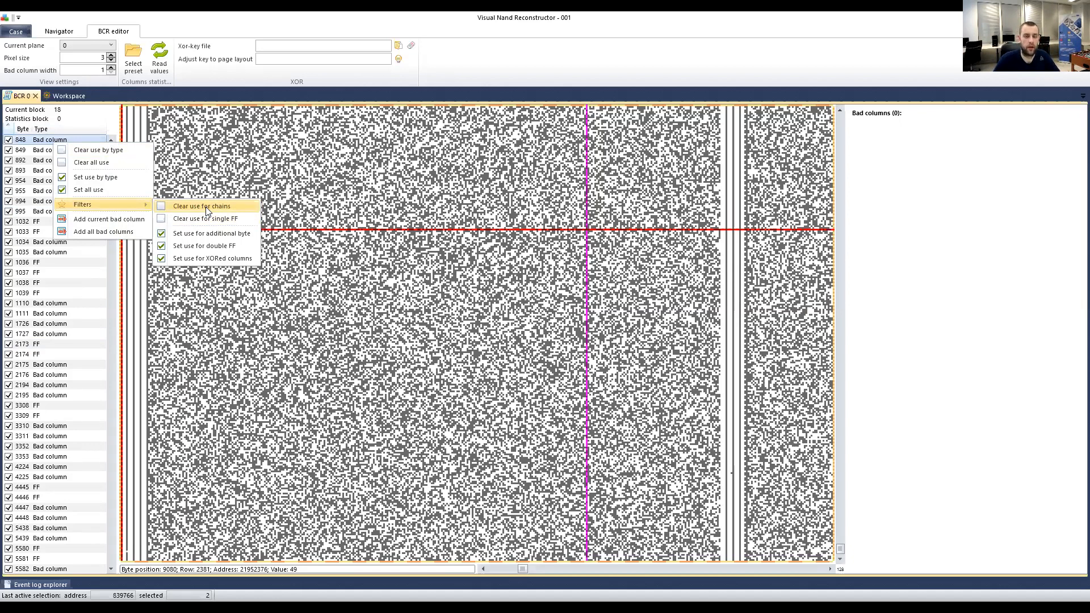
left_click(206, 206)
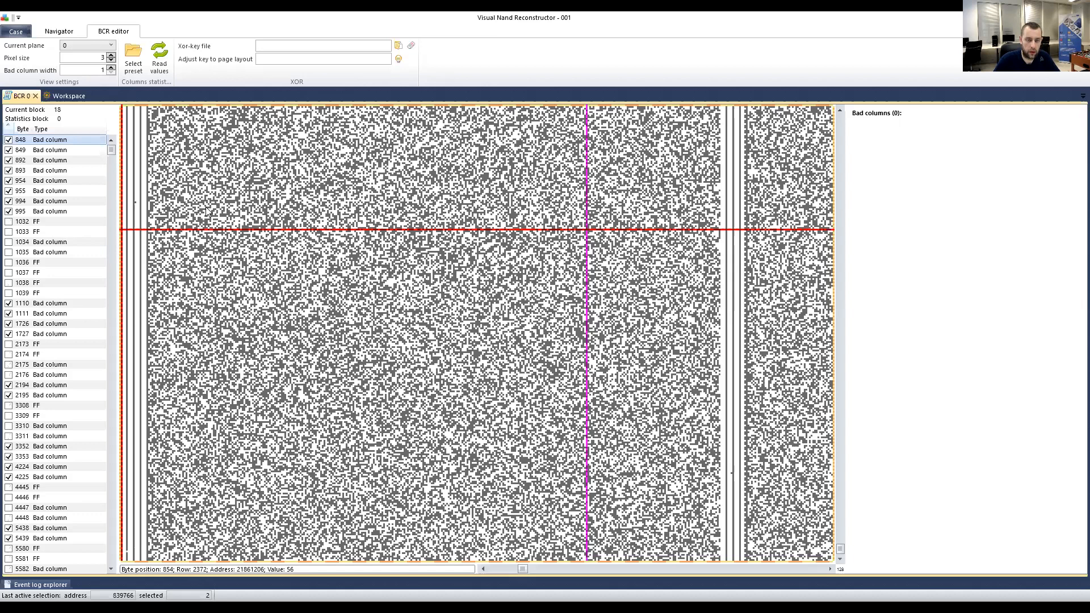
left_click(38, 222)
left_click(39, 232)
left_click(42, 243)
left_click(44, 252)
left_click(34, 222)
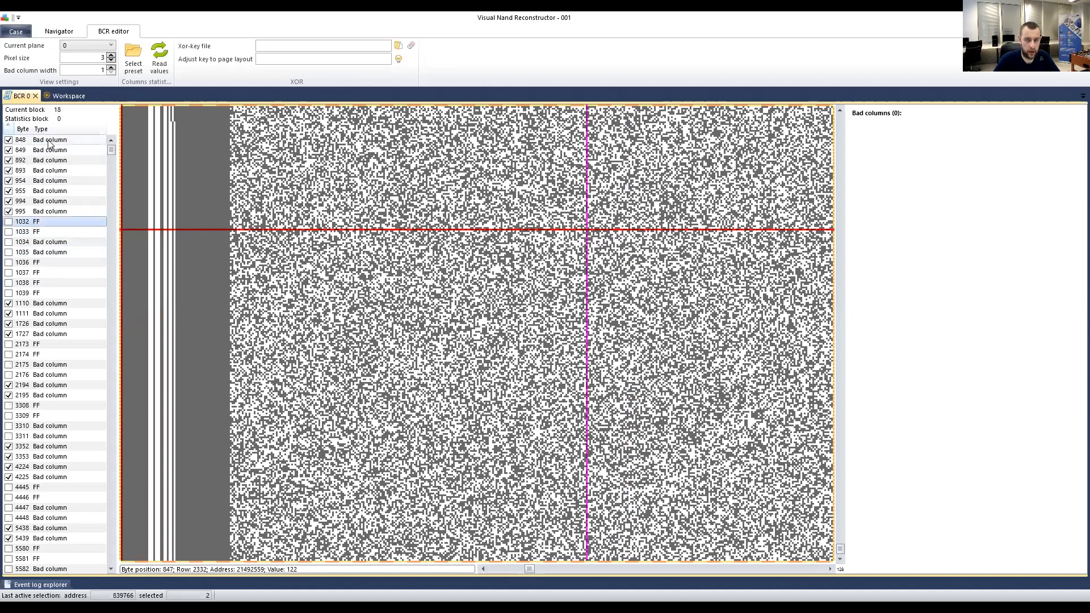
Step from byte 848 through bad columns 995, 1110, 1111, 2173, 2194 and 2195.
left_click(50, 141)
key("Down")
key("Down")
key("Down")
key("Down")
key("Down")
key("Down")
key("Down")
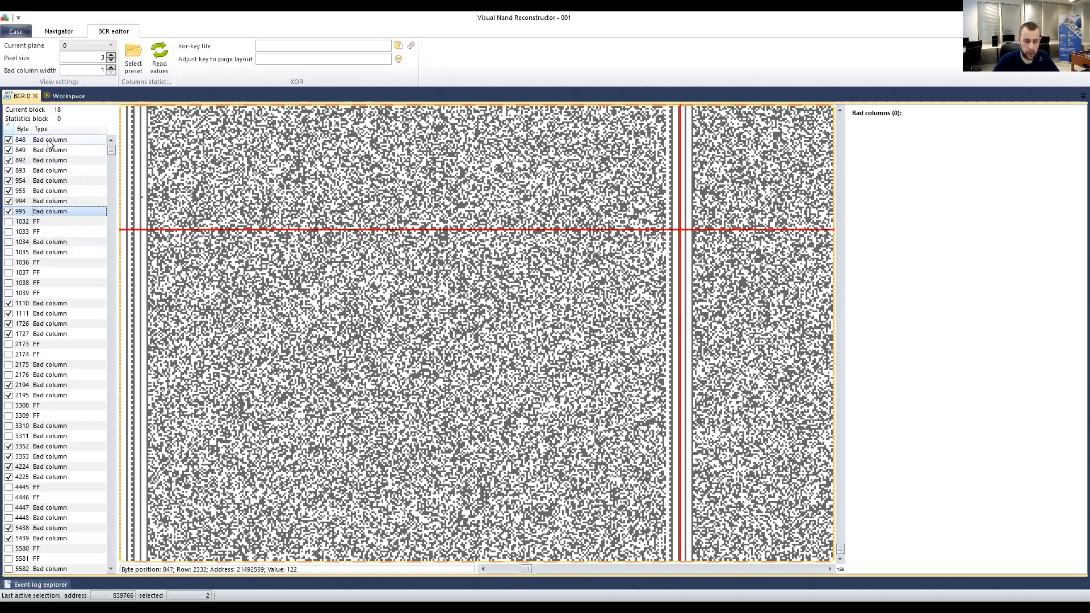
key("Down")
key("Down")
key("Down")
key("Down")
key("Down")
key("Down")
key("Down")
key("Down")
key("Down")
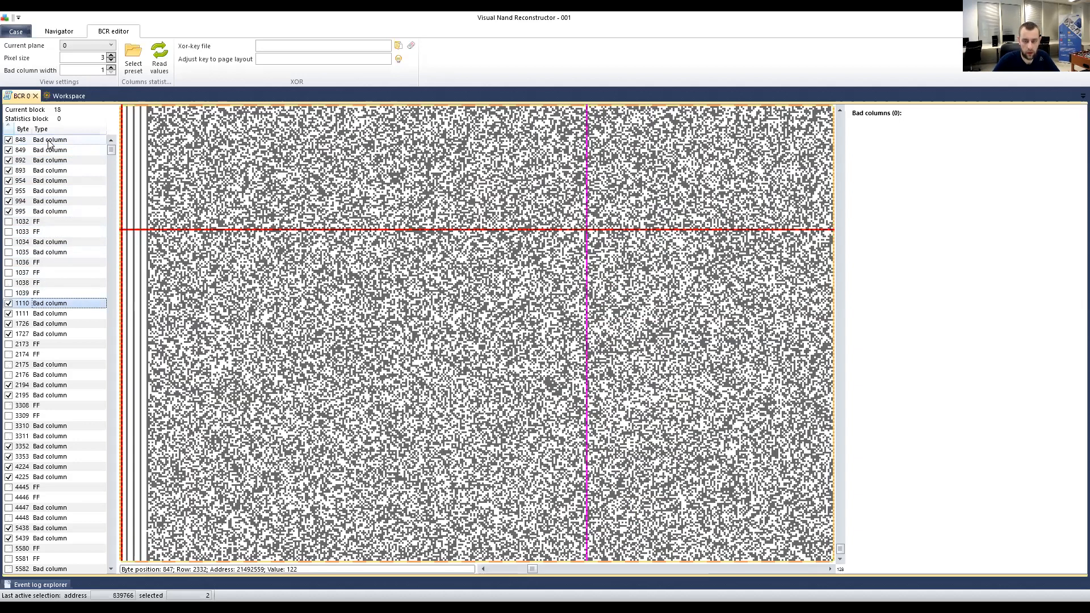
key("Down")
key("Down")
key("Down")
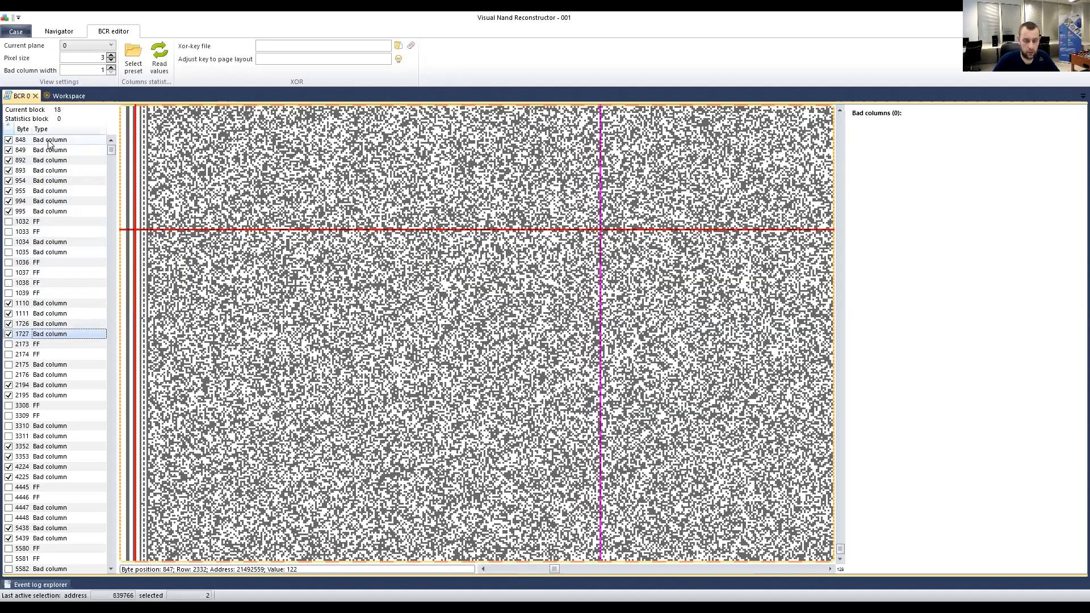
key("Down")
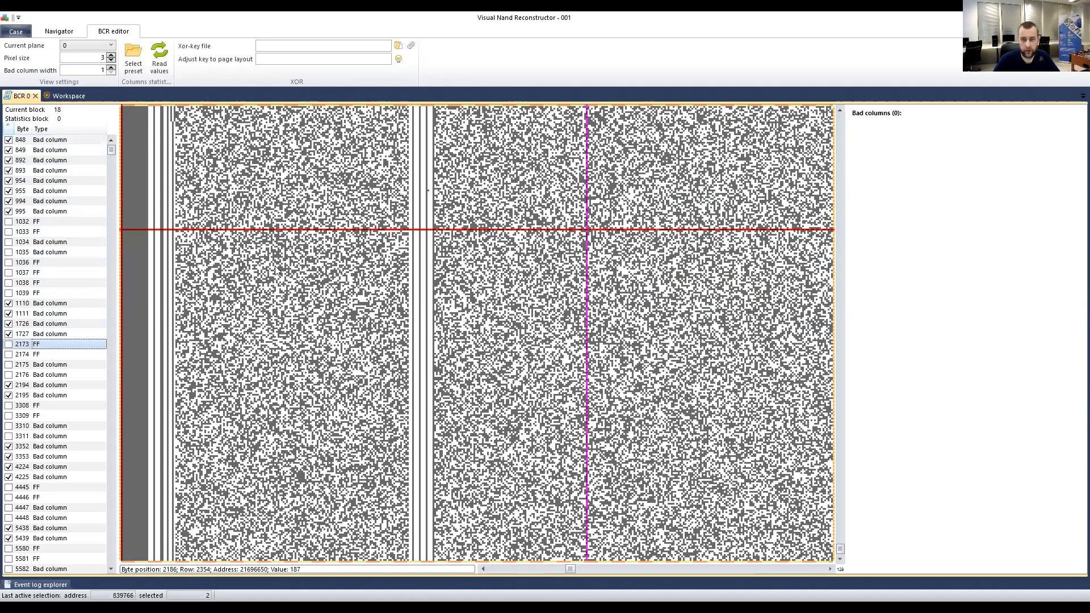
scroll(384, 252, "left", 1)
scroll(381, 261, "up", 5)
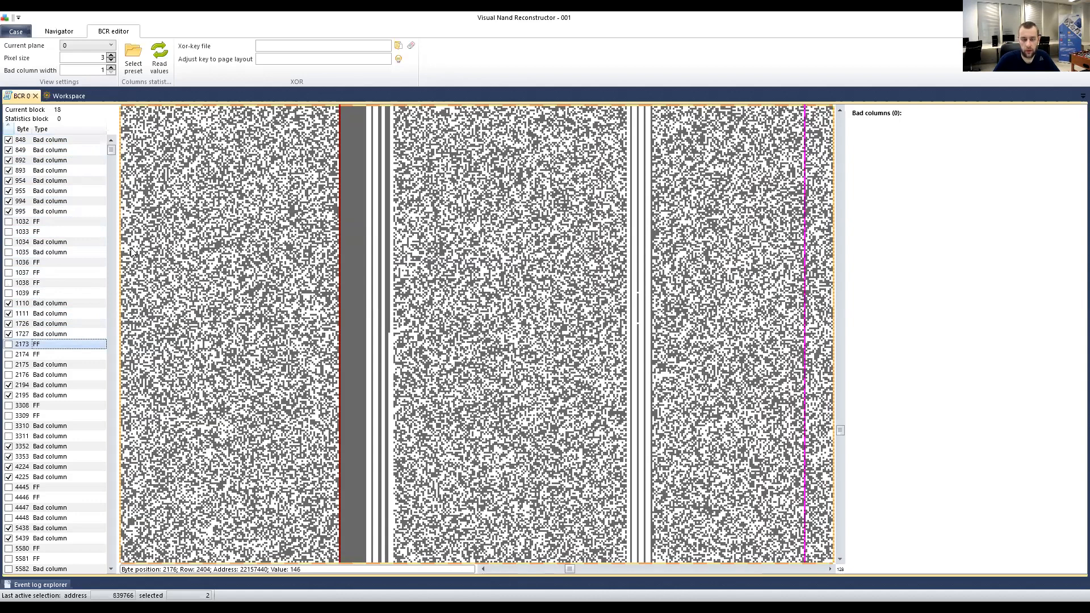
left_click(39, 386)
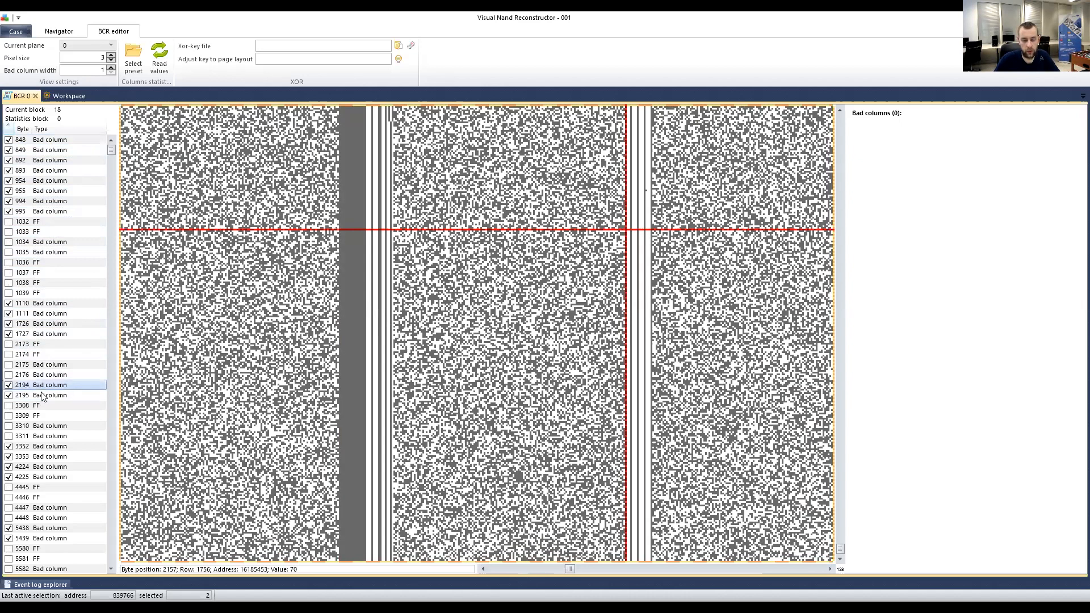
left_click(42, 397)
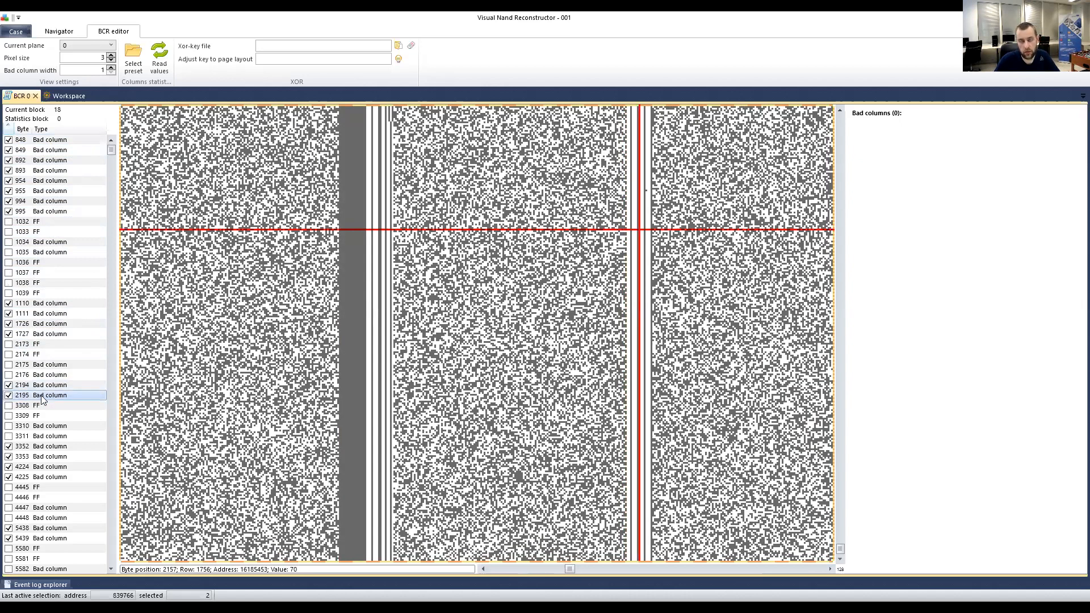
scroll(41, 400, "down", 2)
View bad columns 3352–3353 and 4224–4225 in the bitmap.
left_click(36, 387)
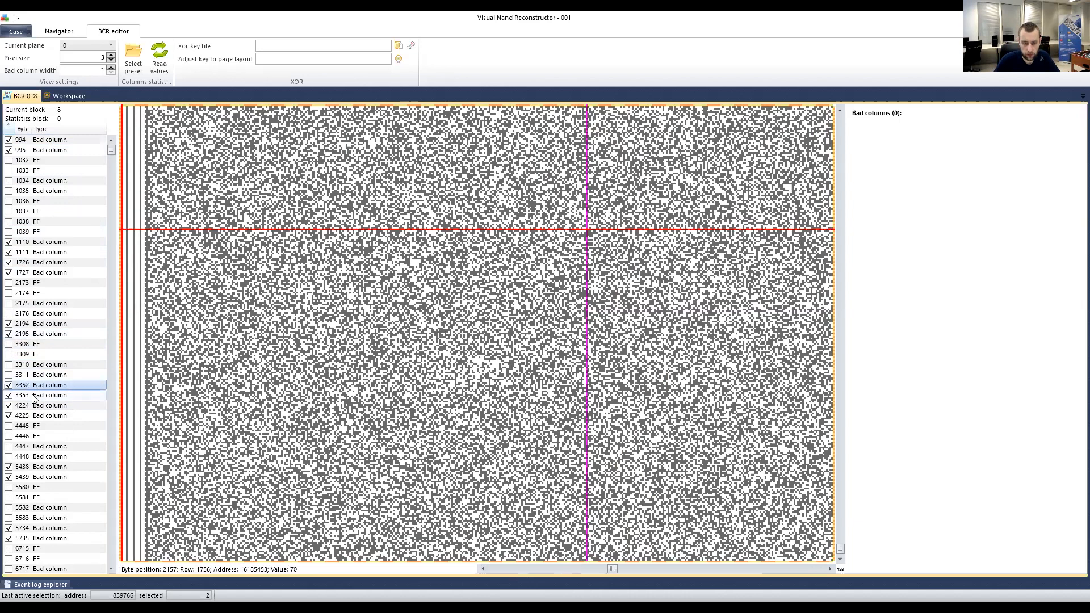
left_click(39, 393)
left_click(39, 389)
left_click(41, 397)
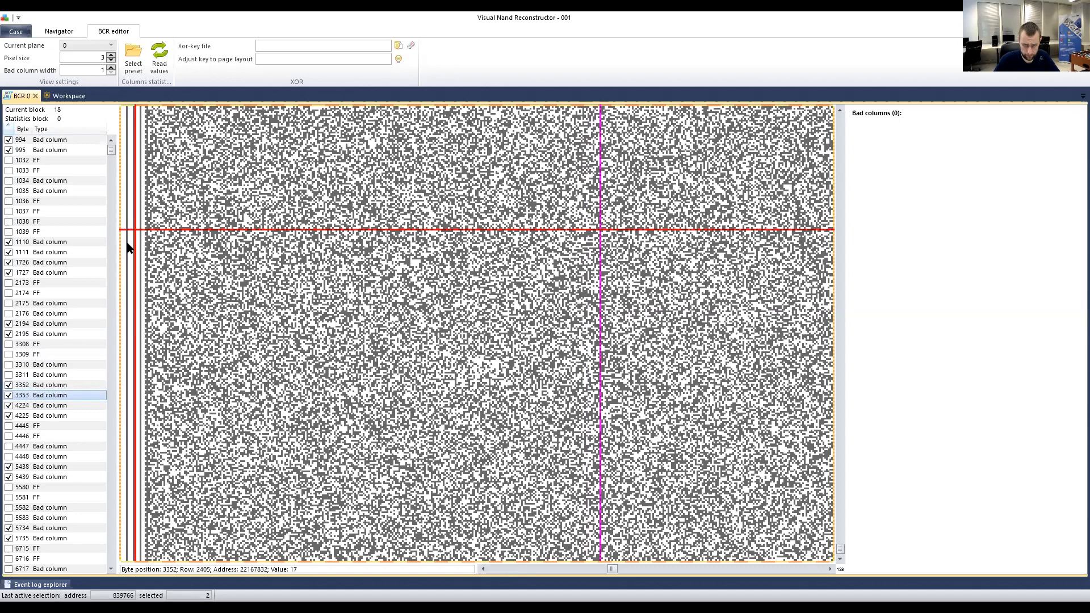
left_click(176, 244)
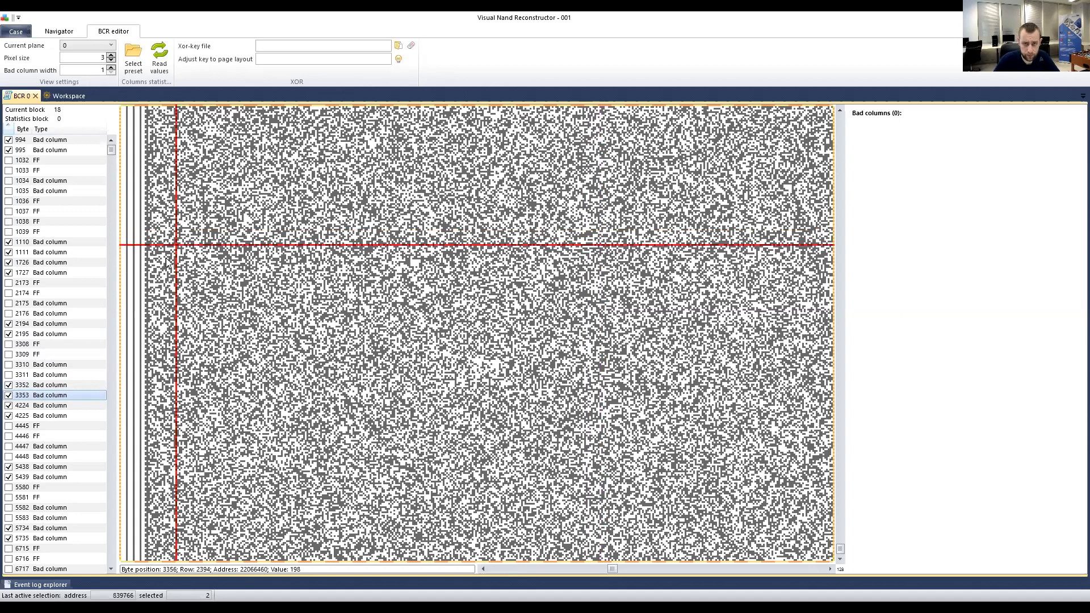
left_click(41, 407)
left_click(41, 417)
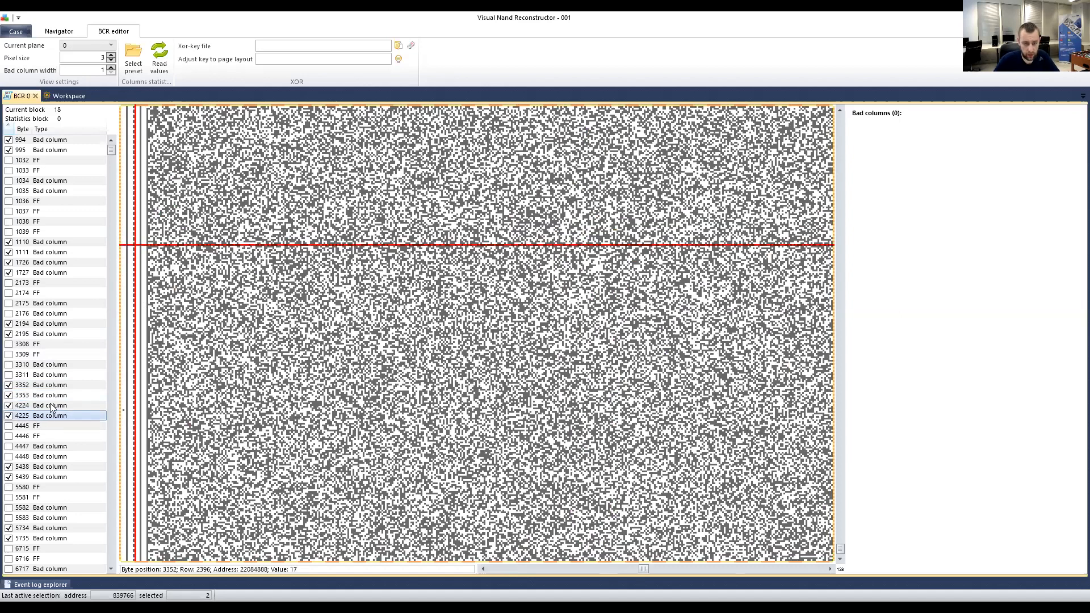
View bad columns 5438, 5439, 5735, 7658, 7659, 7986, 7987, 8638 and 8639.
scroll(47, 410, "down", 2)
left_click(41, 407)
left_click(38, 418)
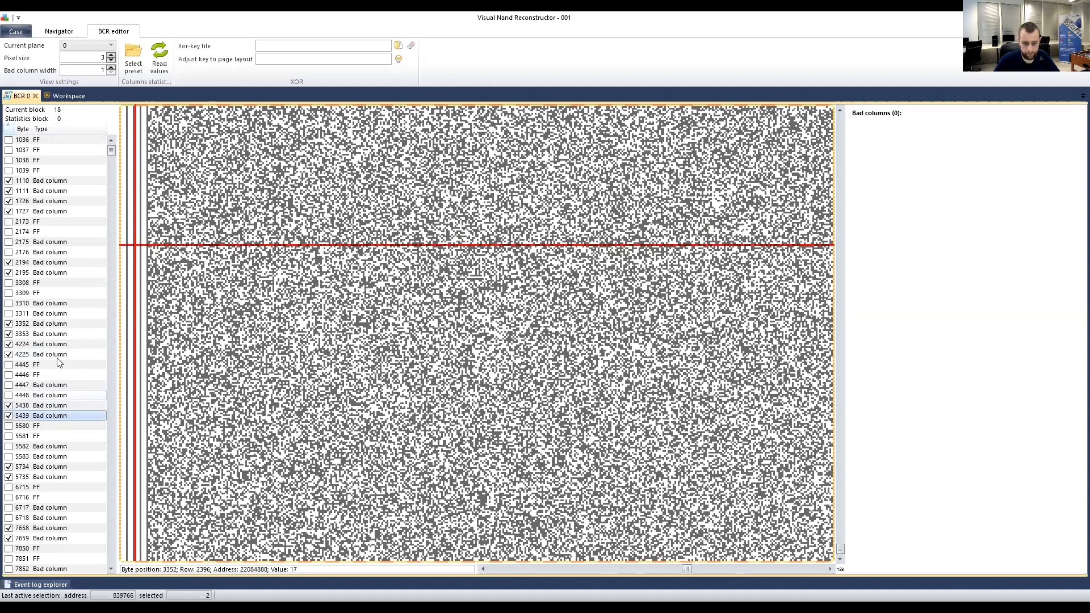
scroll(39, 392, "down", 3)
left_click(35, 385)
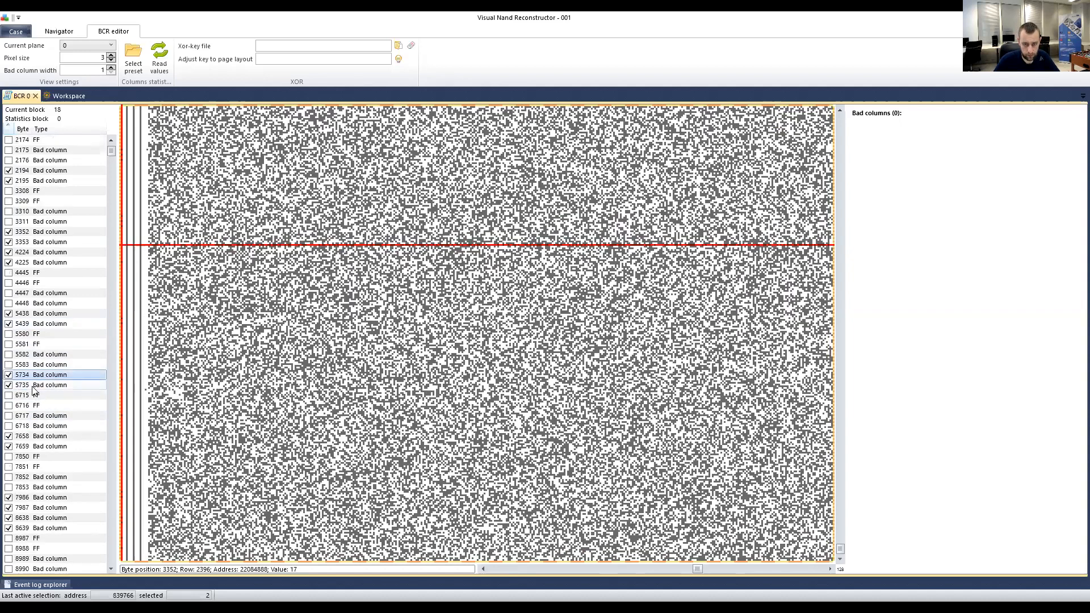
left_click(29, 437)
left_click(29, 447)
scroll(26, 407, "down", 3)
left_click(25, 406)
left_click(30, 417)
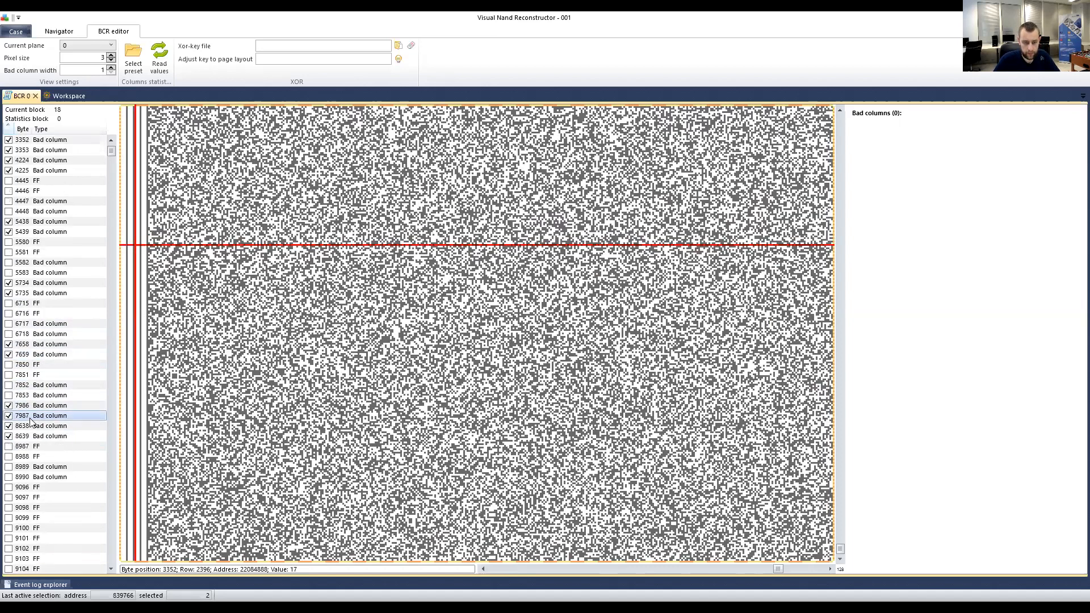
left_click(35, 427)
left_click(33, 436)
Sort the byte list by checked state from the header checkbox corner.
scroll(34, 411, "down", 8)
scroll(35, 408, "down", 5)
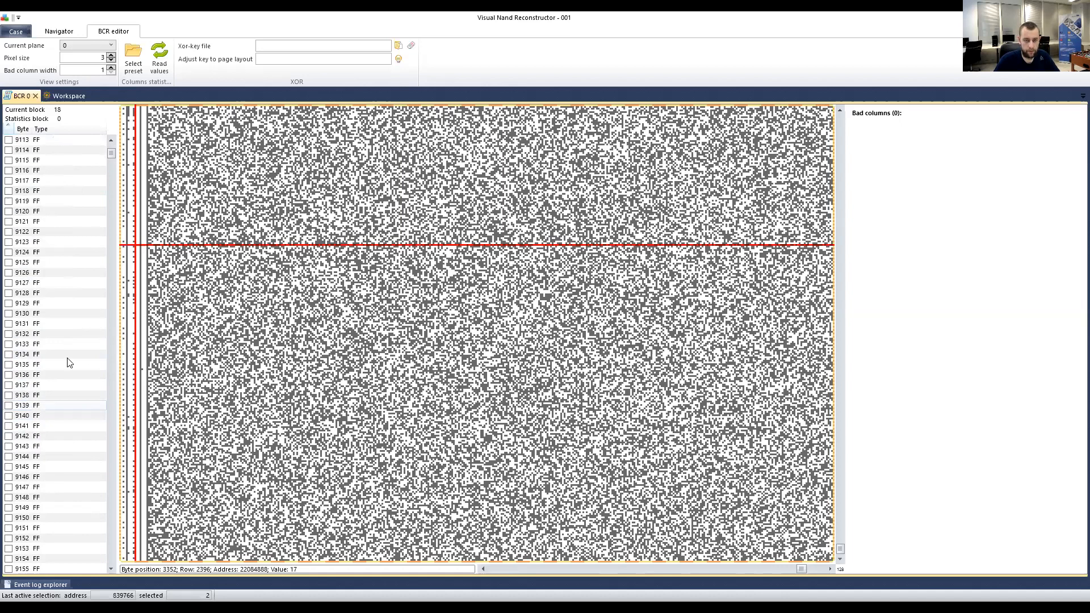
left_click(113, 140)
scroll(113, 142, "up", 10)
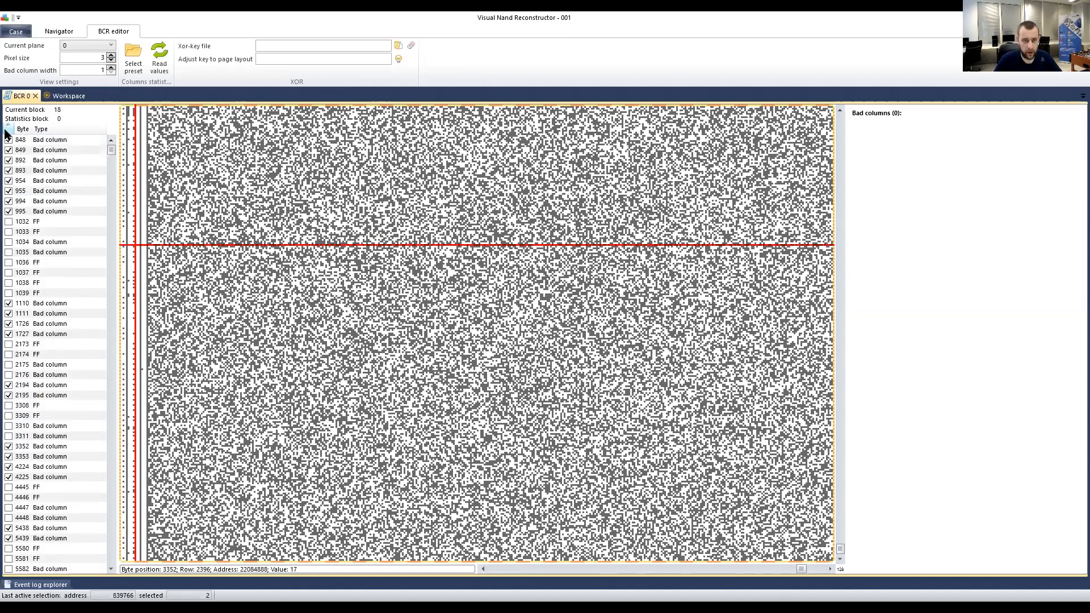
left_click(9, 130)
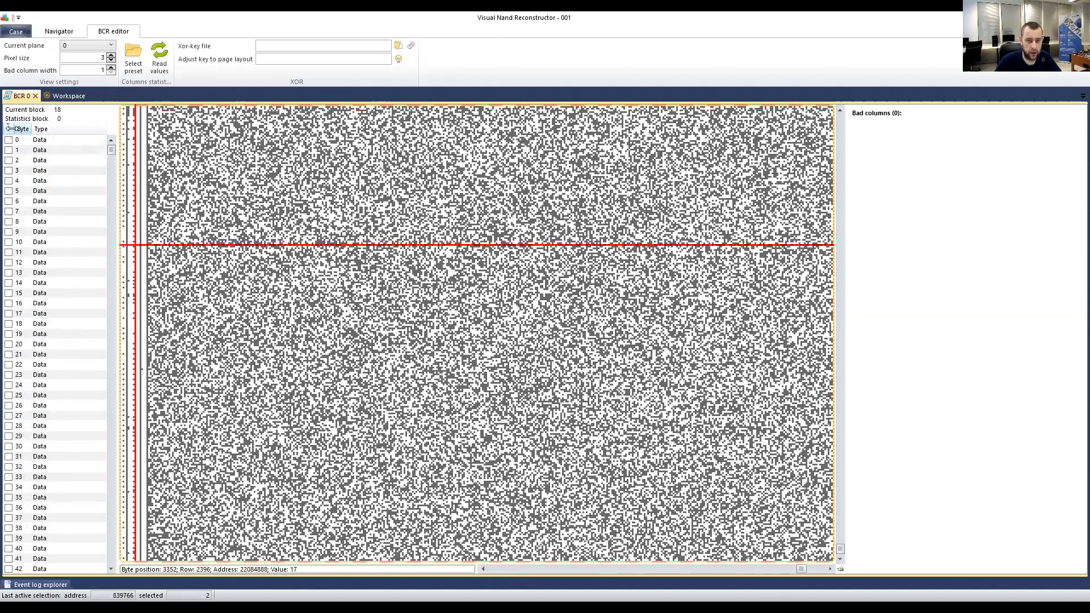
Sort the checked bad columns to the top and view columns 848, 849, 892 and 893 in the bitmap.
left_click(9, 130)
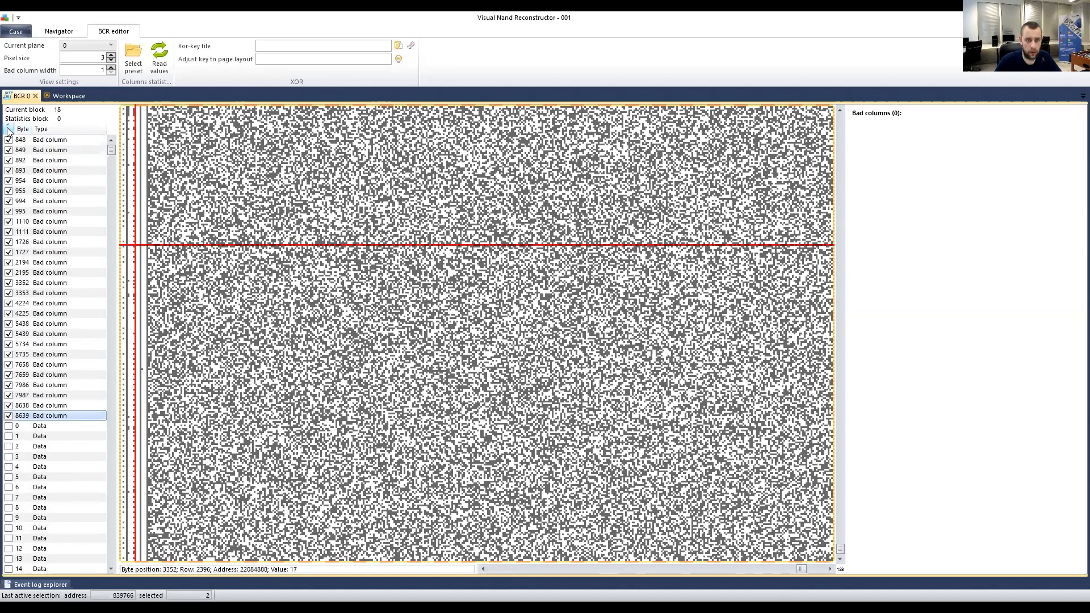
left_click(35, 142)
left_click(35, 150)
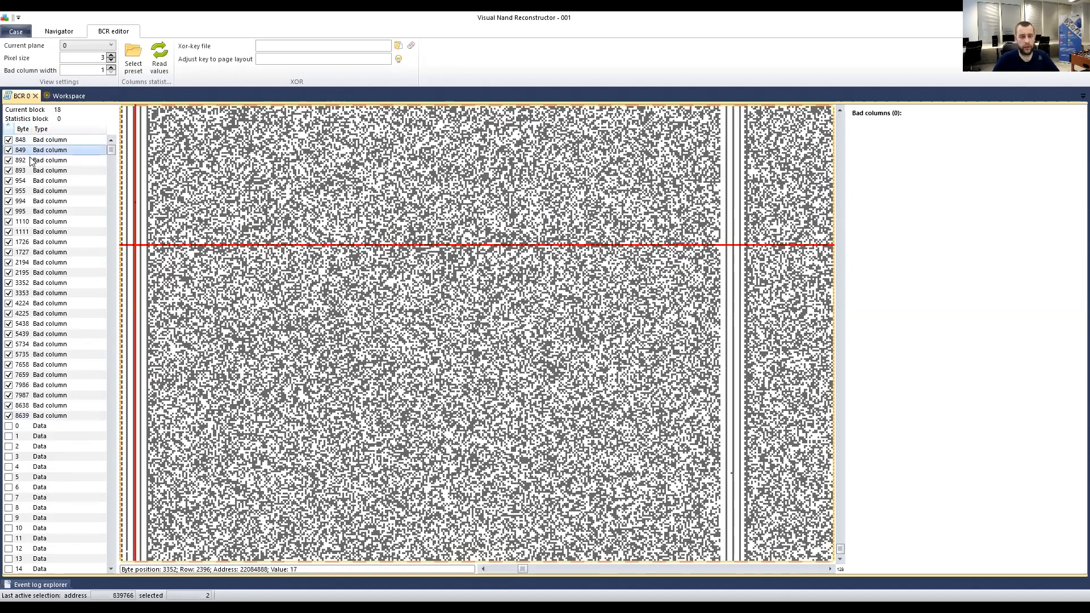
left_click(33, 157)
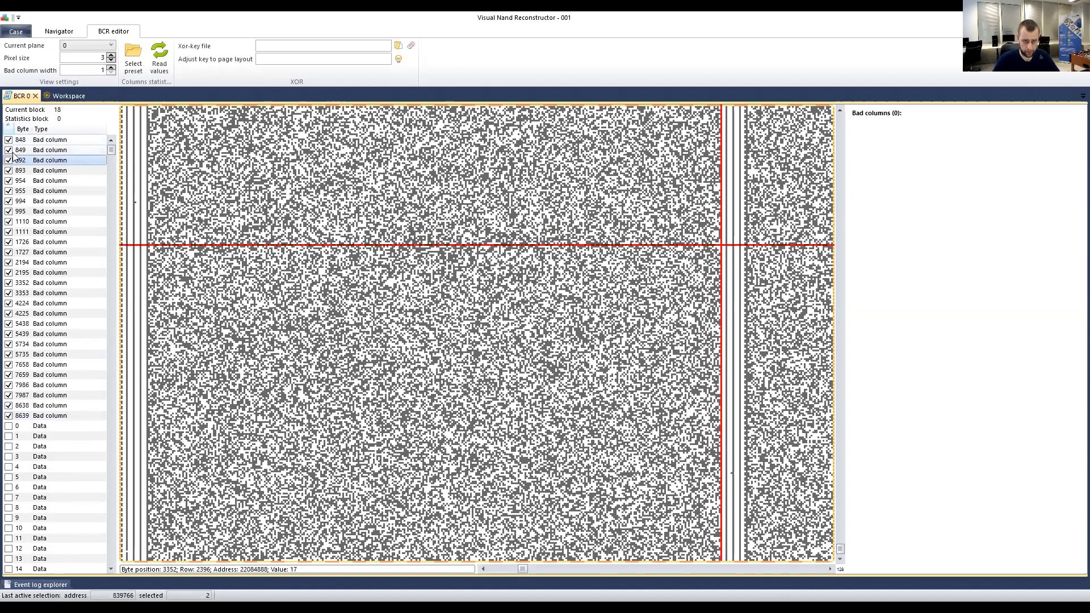
left_click(39, 170)
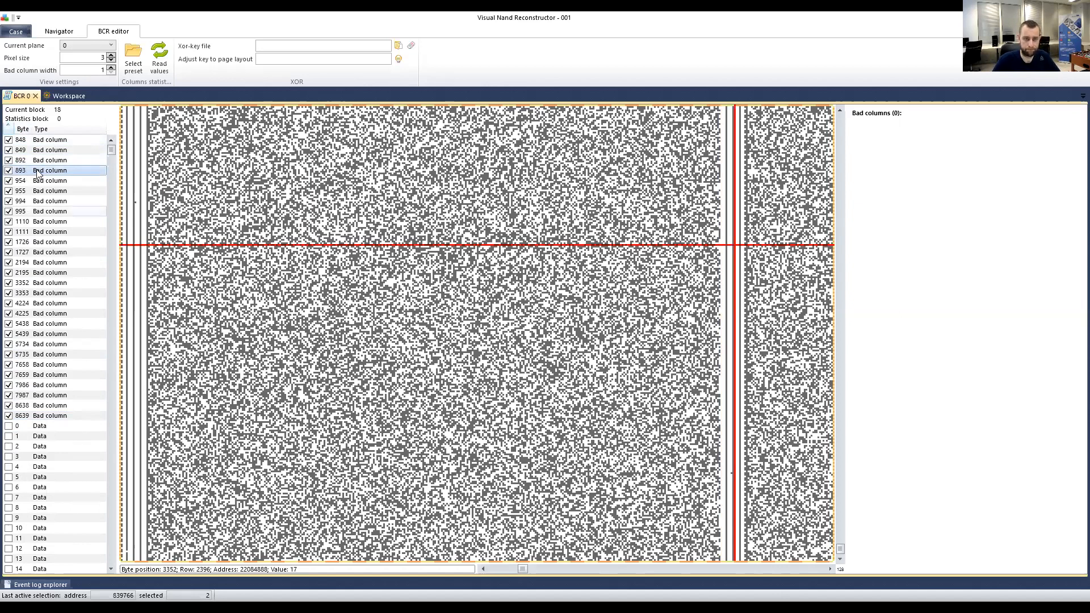
left_click(35, 142)
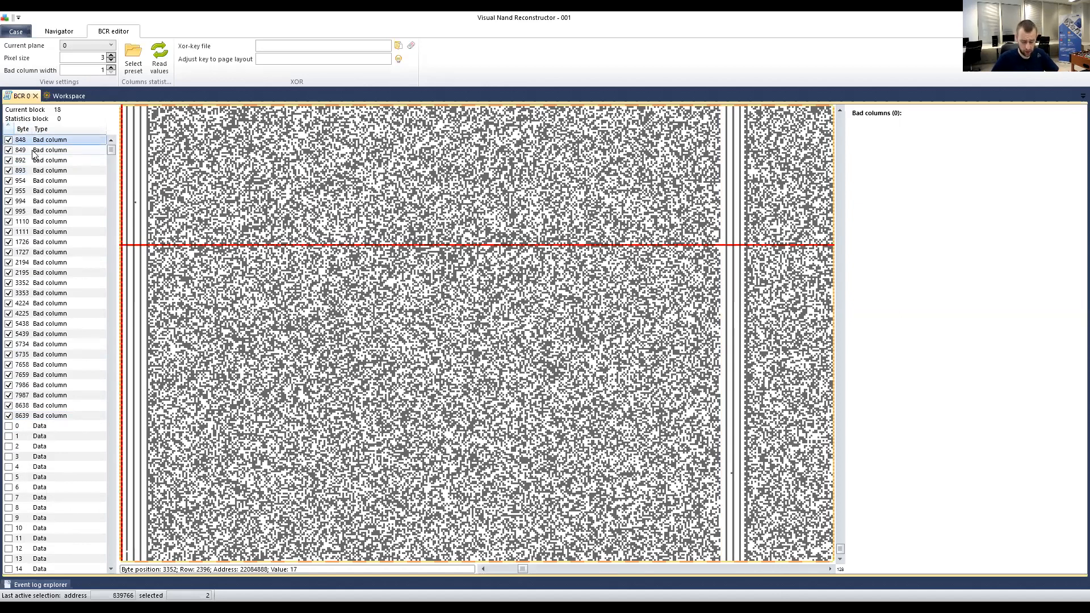
Step through the bad columns down to 8639, recheck 955, 1726 and 8639, then return to 848.
key("Down")
key("Down")
key("Down")
key("Down")
key("Down")
key("Down")
key("Down")
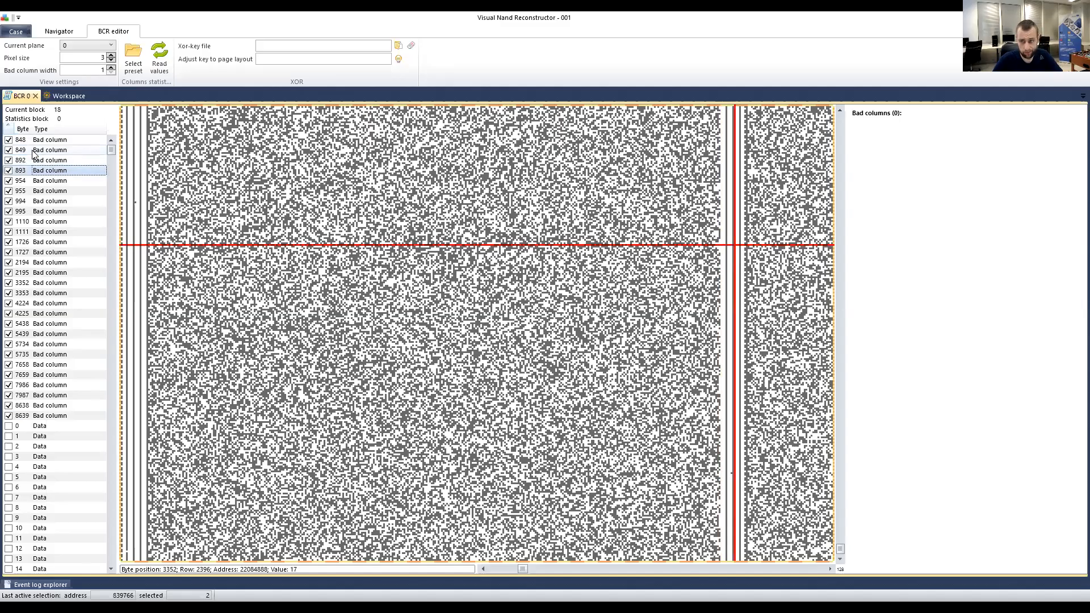
key("Down")
key("Down")
key("Down")
key("Down")
key("Down")
key("Down")
key("Down")
key("Down")
key("Down")
key("Down")
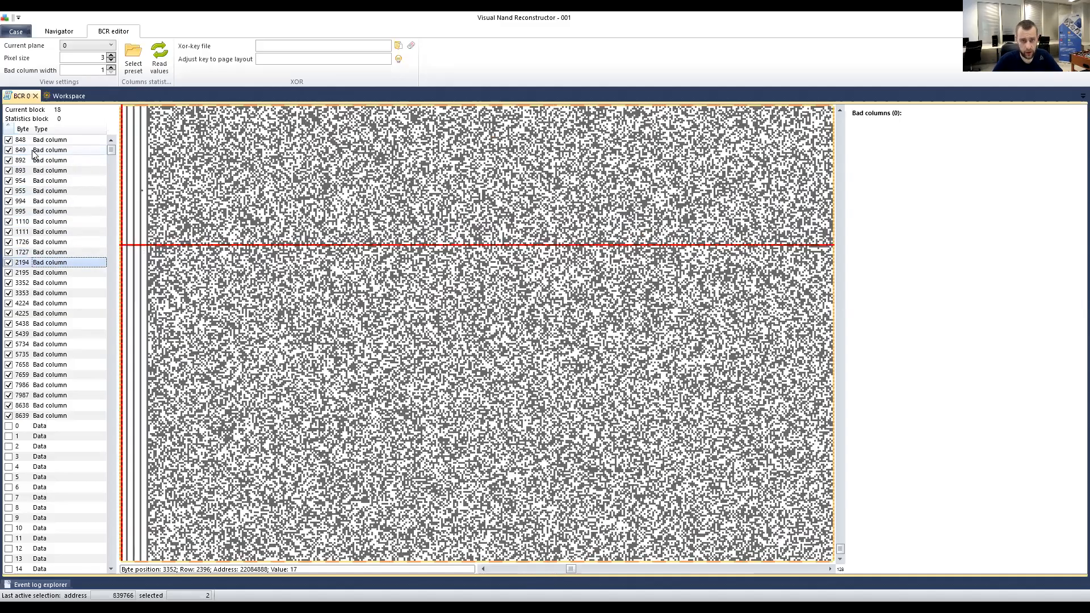
key("Down")
key("Down")
key("Down")
key("Down")
key("Down")
key("Down")
key("Down")
key("Down")
key("Down")
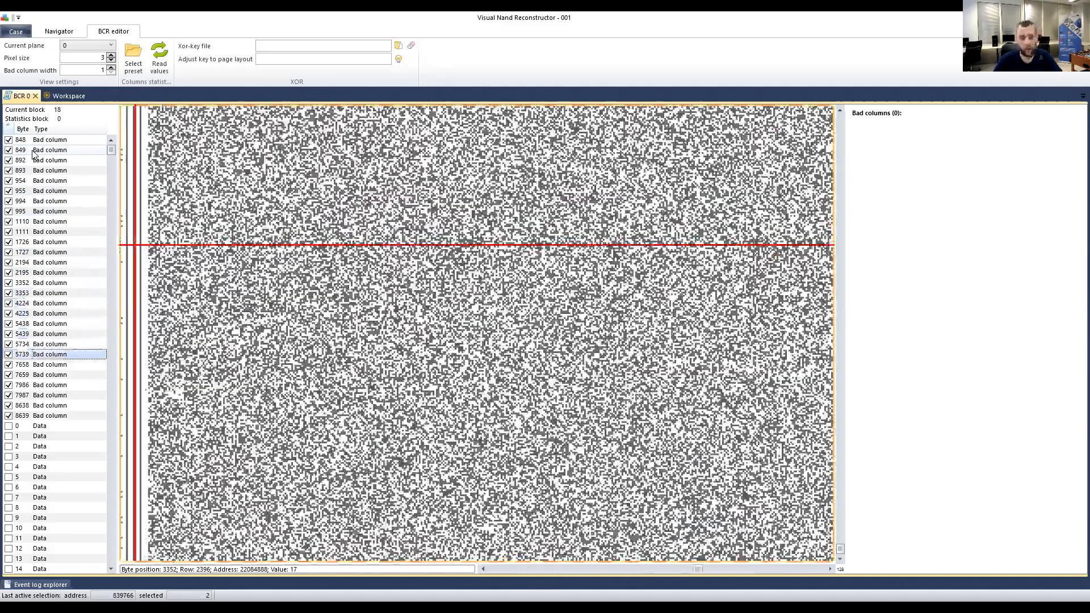
key("Down")
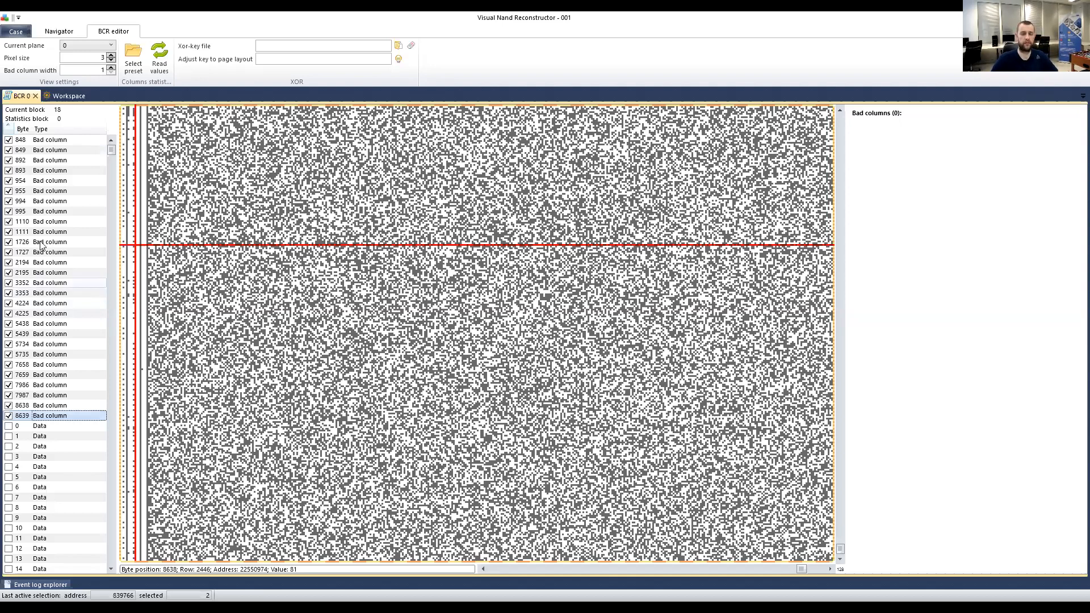
left_click(59, 192)
left_click(62, 243)
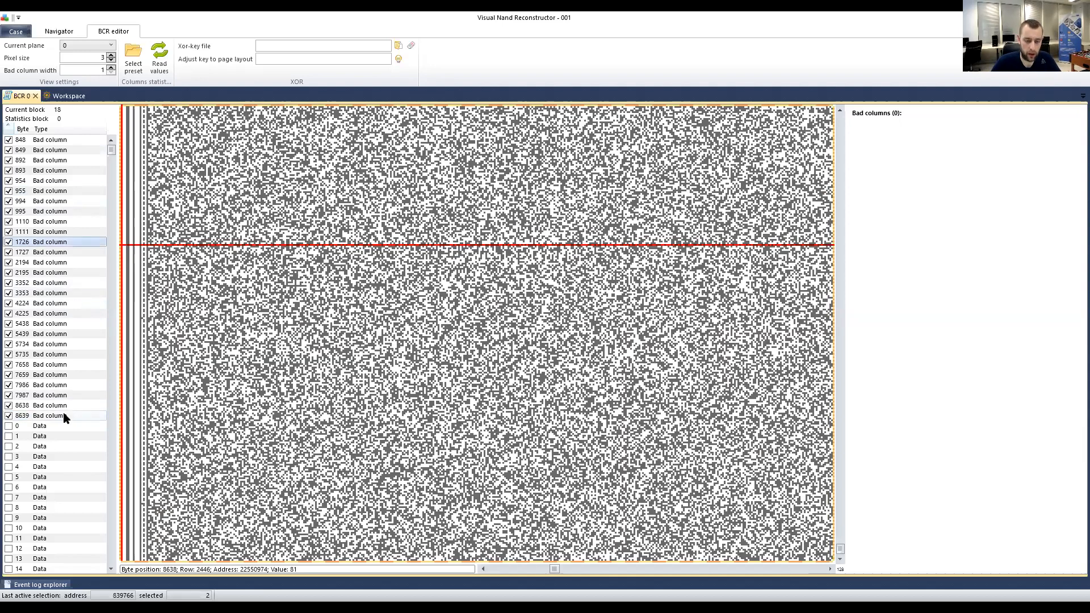
left_click(66, 415)
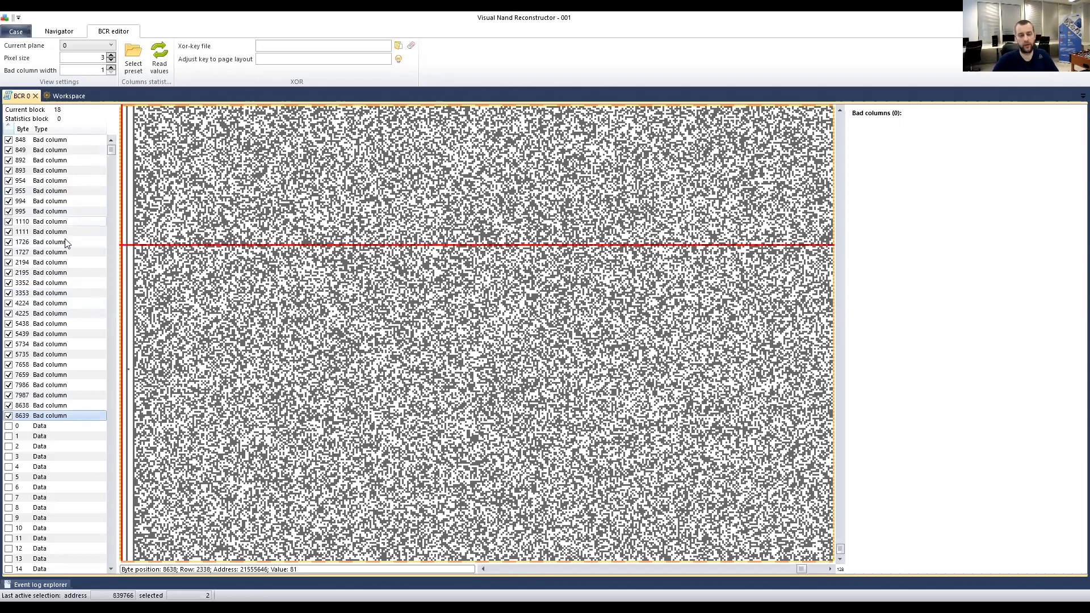
left_click(50, 140)
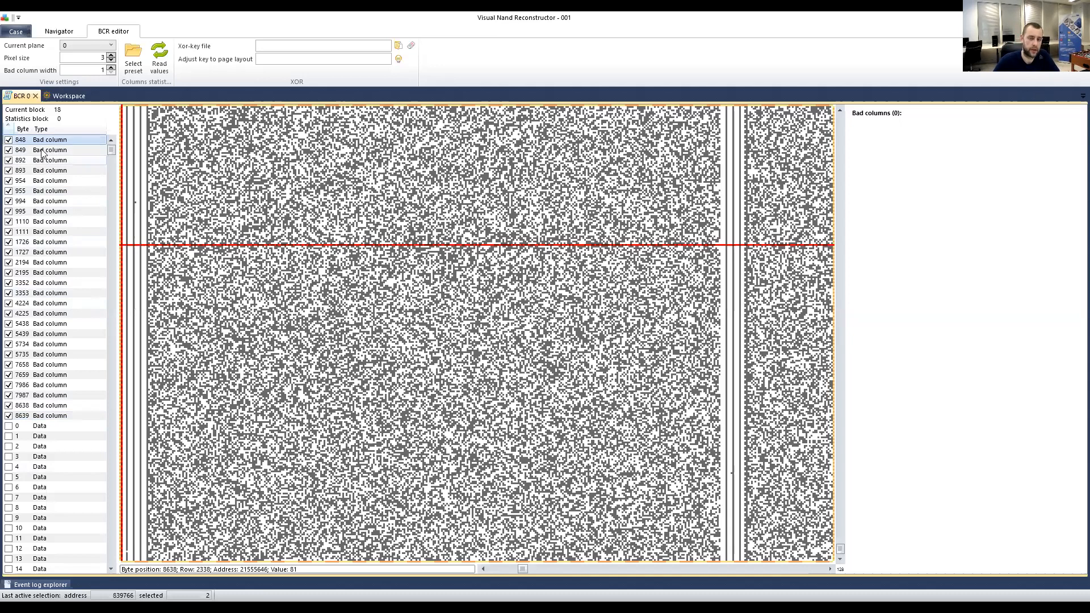
Add all checked bad-column pairs to plane 0's list and wire the BCR output into the ECC element.
right_click(41, 144)
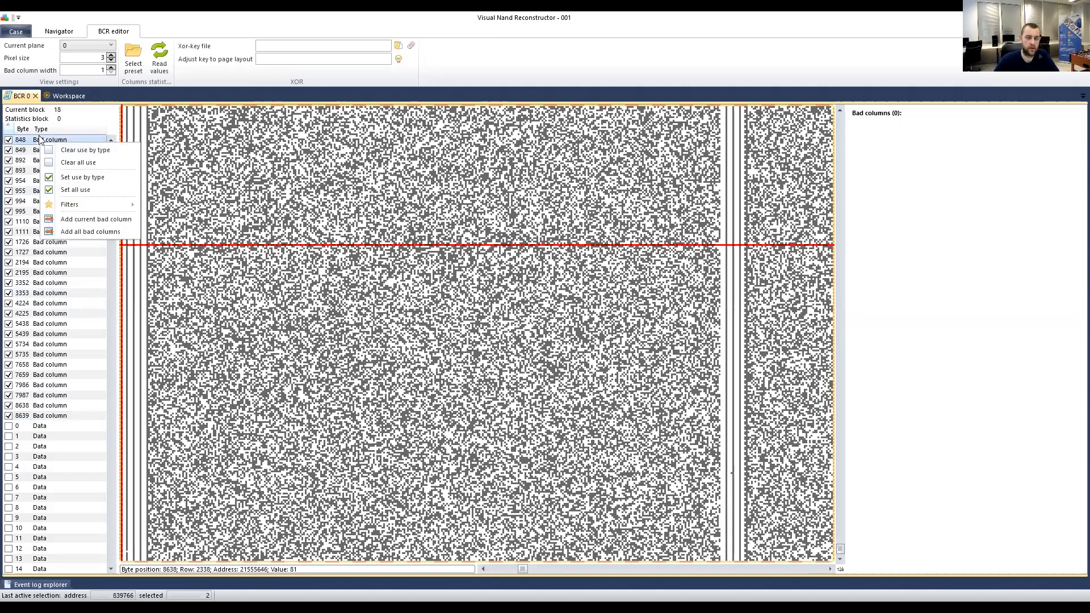
left_click(71, 231)
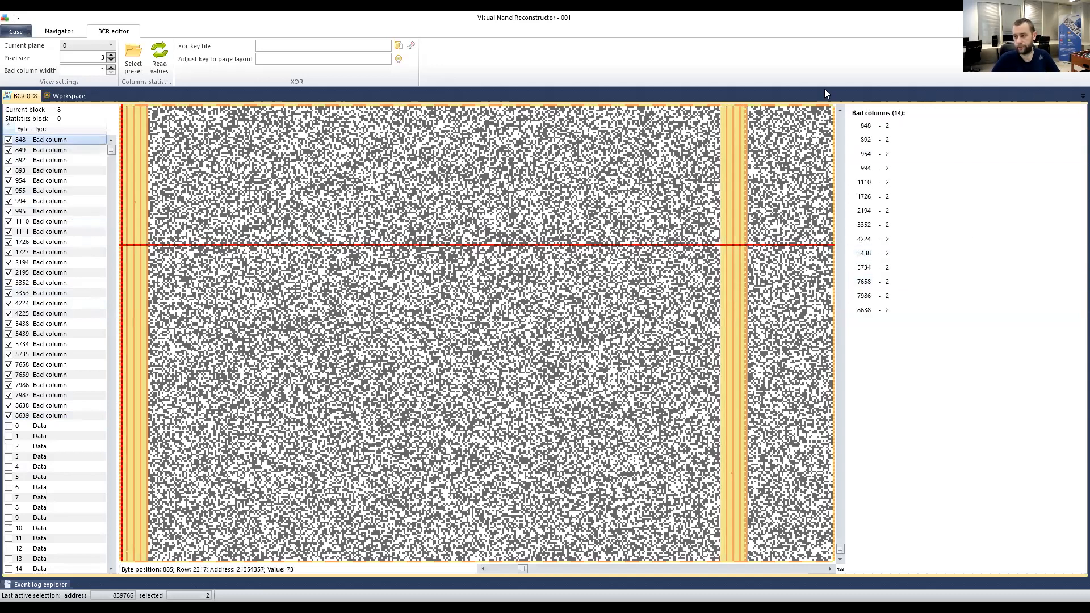
left_click(67, 95)
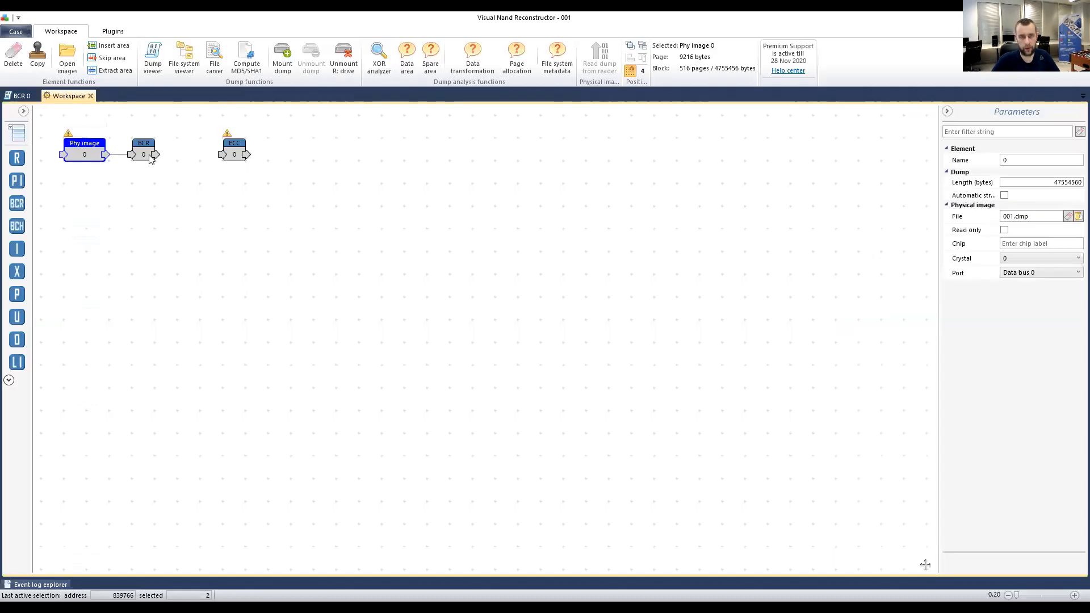
left_click_drag(162, 155, 216, 162)
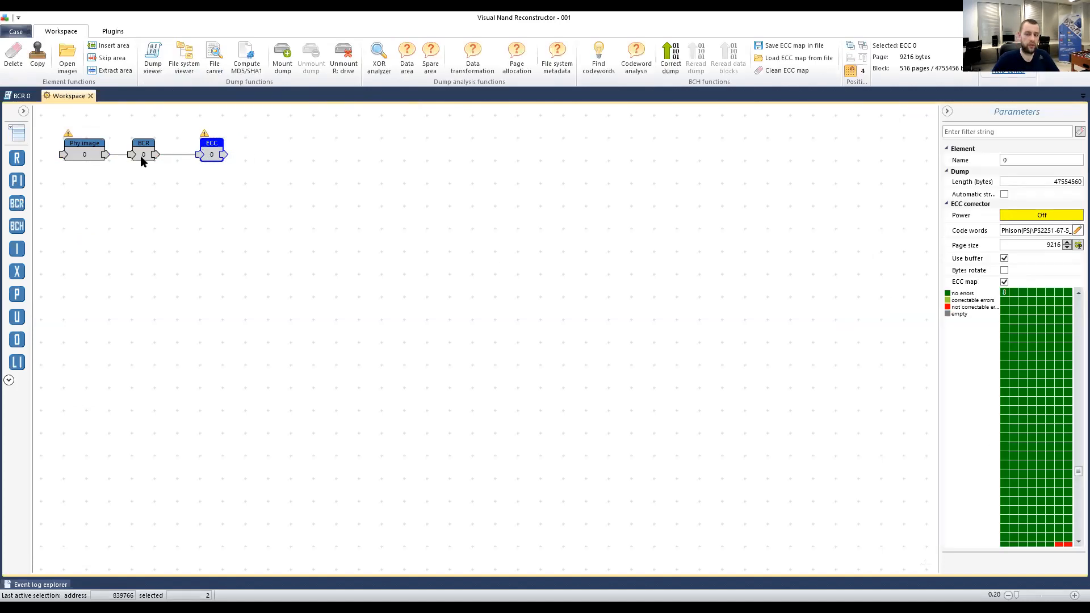
Scroll through the ECC map for clean and uncorrectable regions, then go back to the BCR 0 editor.
mouse_move(1008, 390)
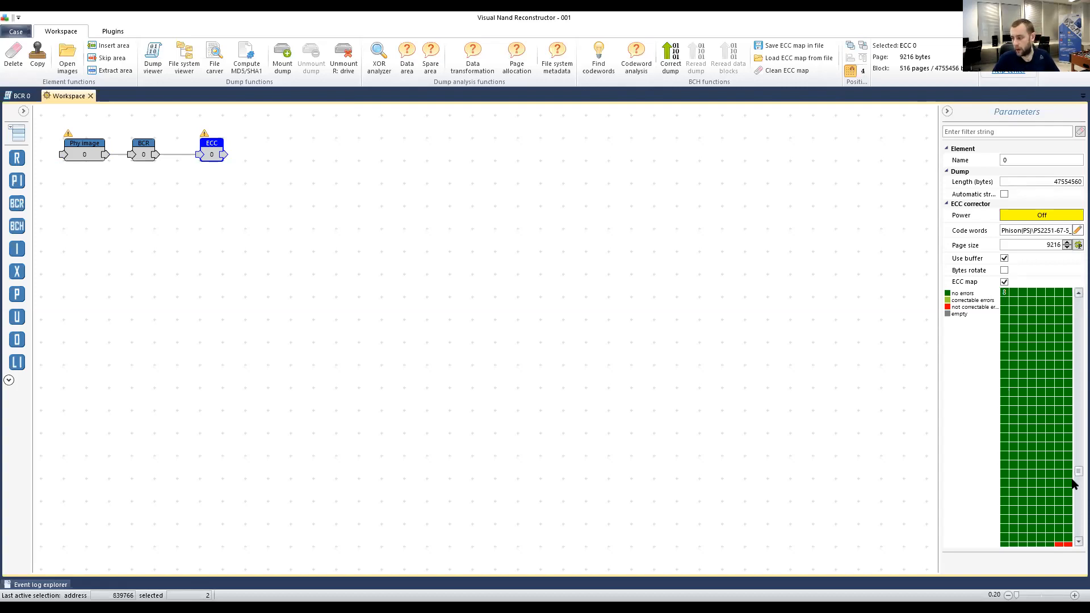
scroll(1072, 490, "down", 2)
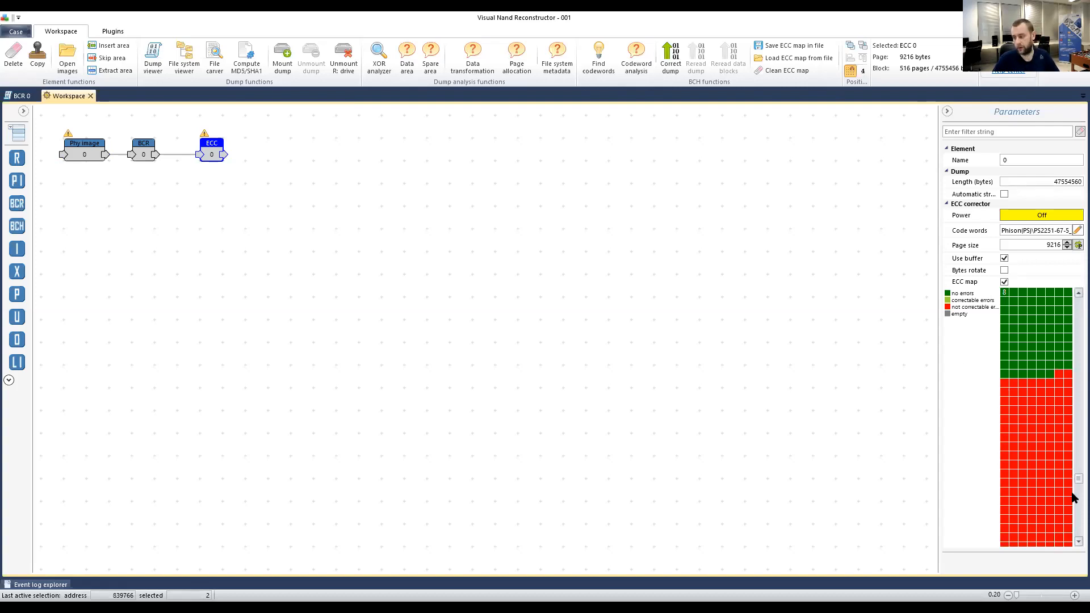
scroll(1071, 500, "down", 3)
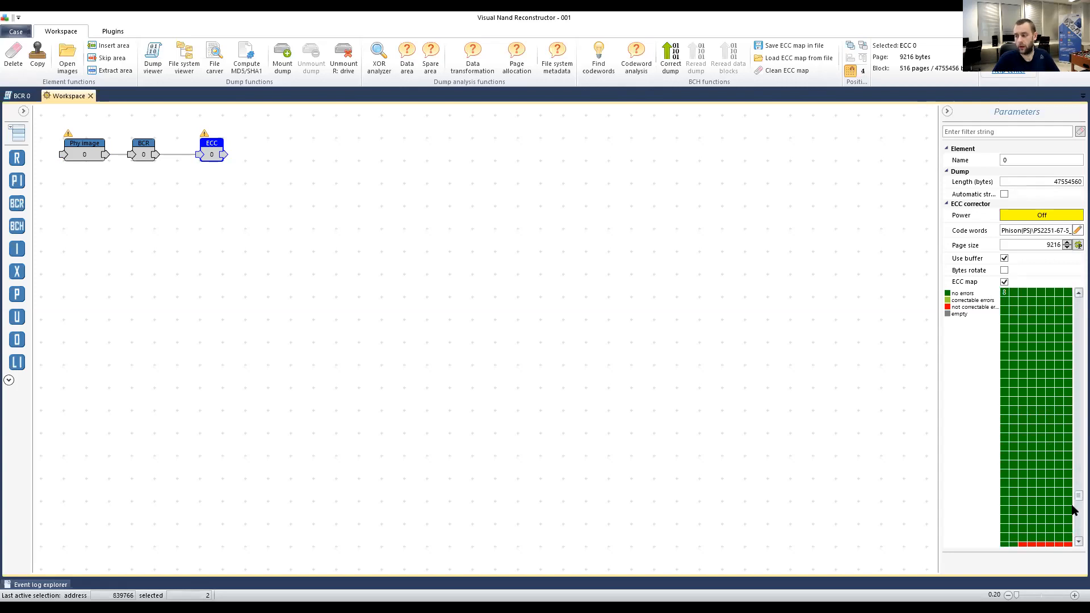
scroll(1073, 514, "down", 2)
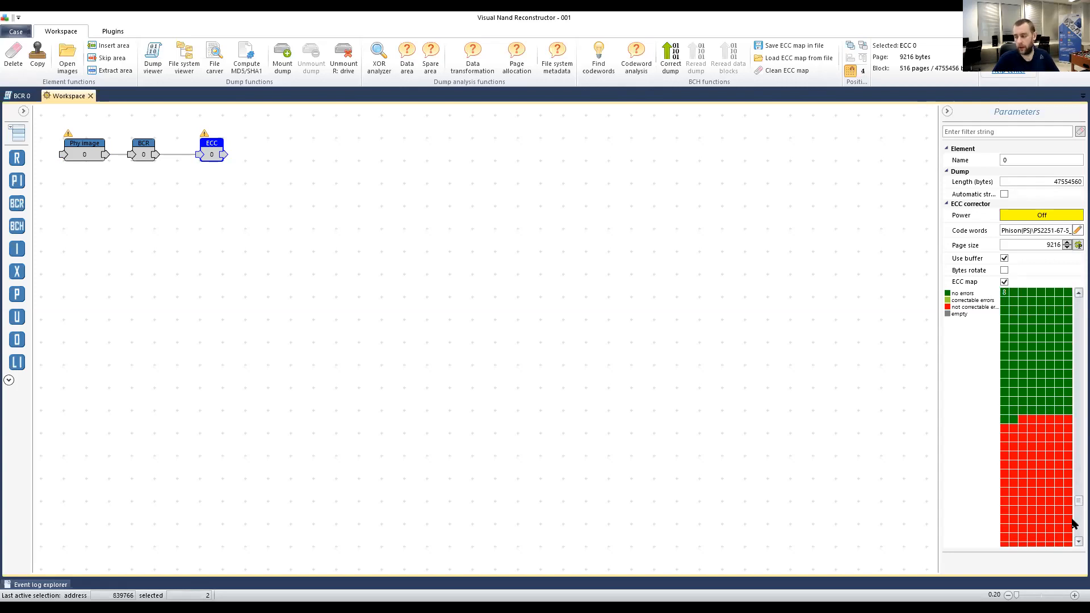
left_click(26, 95)
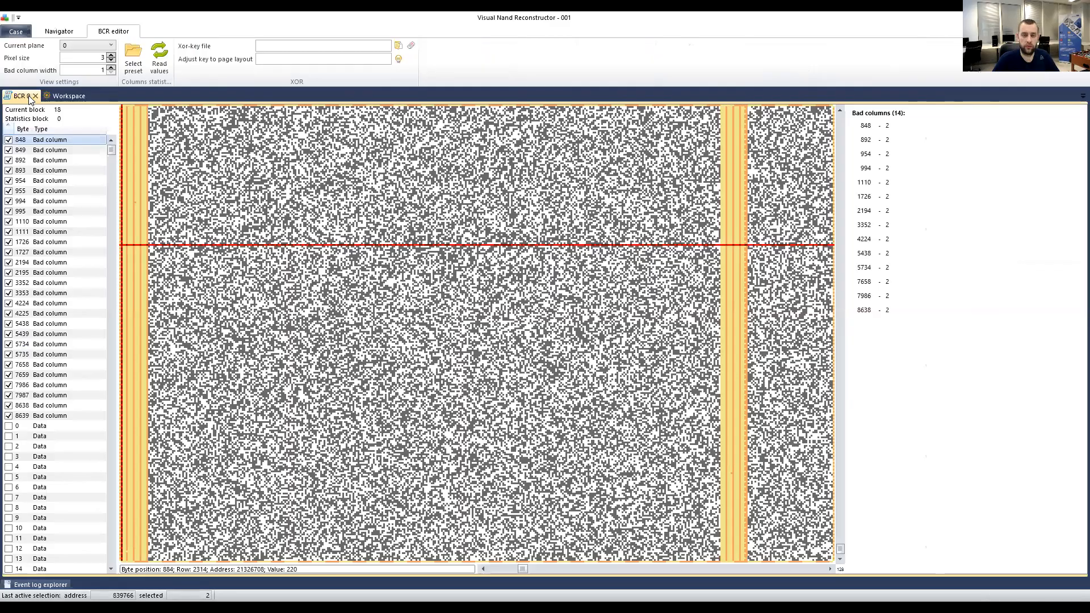
Switch the BCR 0 editor to plane 1 (block 19), check the bitmap near byte 0, and jump to column 1726.
left_click(96, 46)
left_click(83, 66)
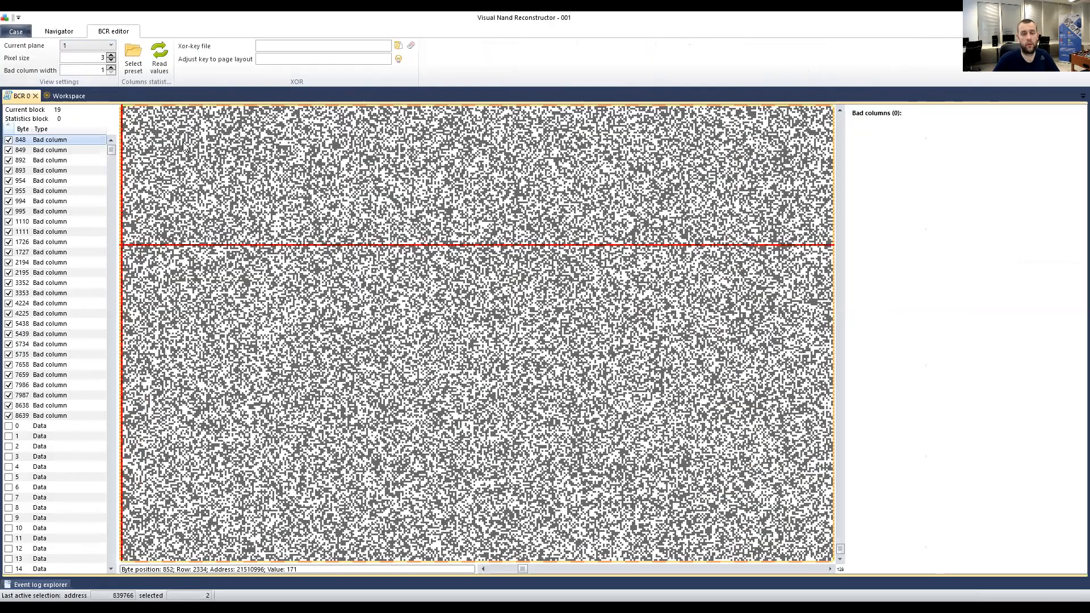
left_click_drag(525, 570, 432, 566)
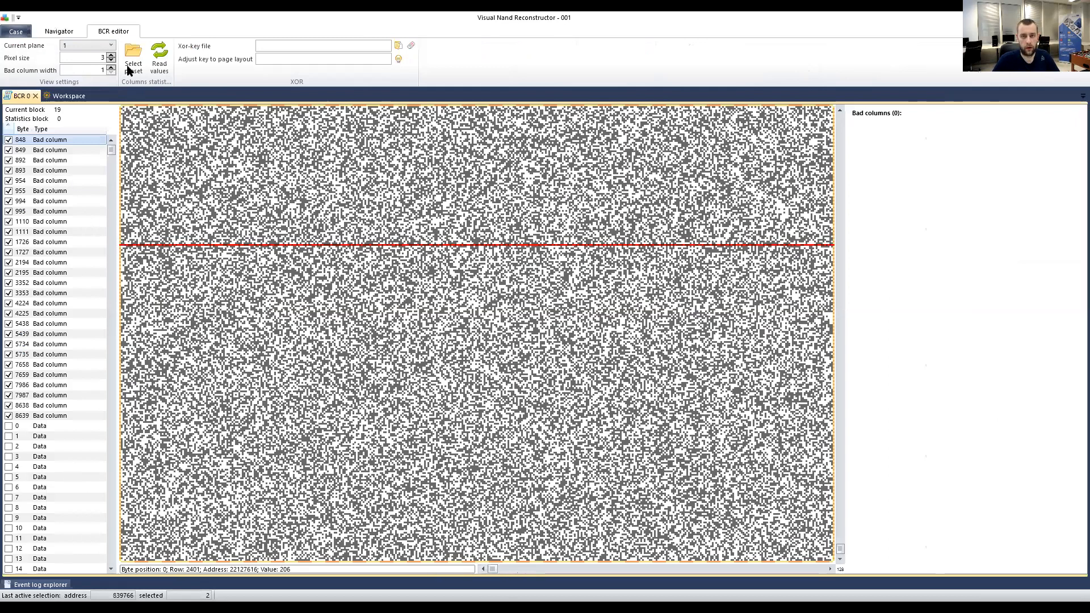
left_click(250, 287)
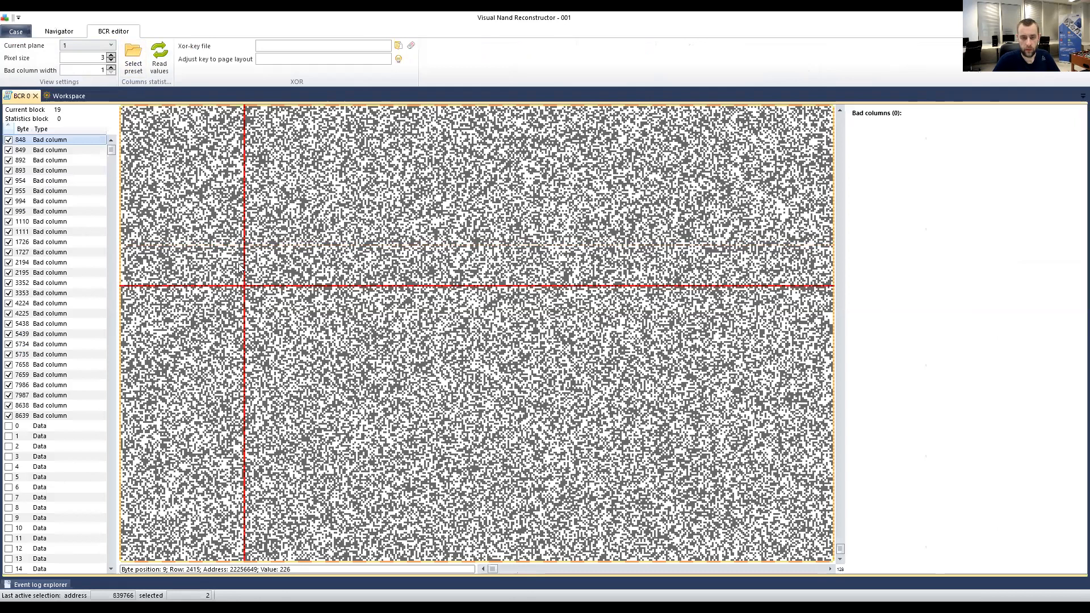
left_click(78, 48)
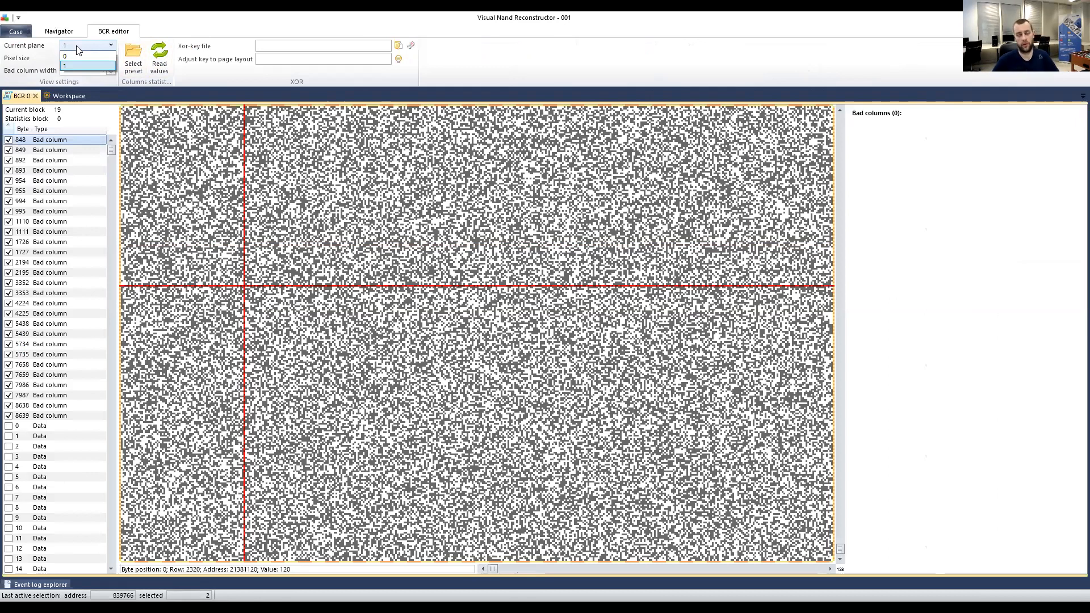
left_click(27, 97)
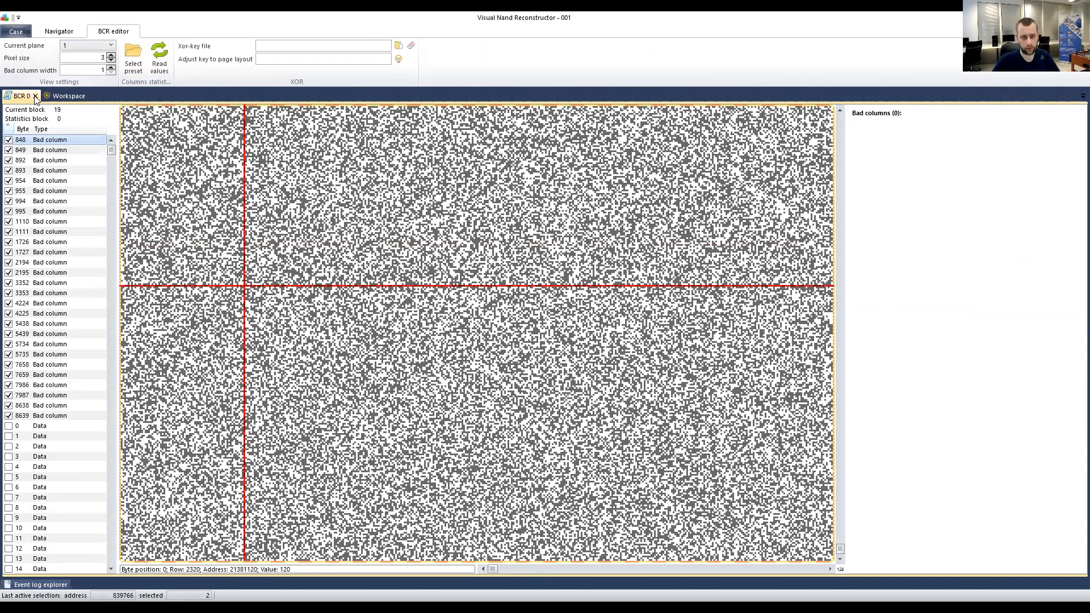
left_click(63, 97)
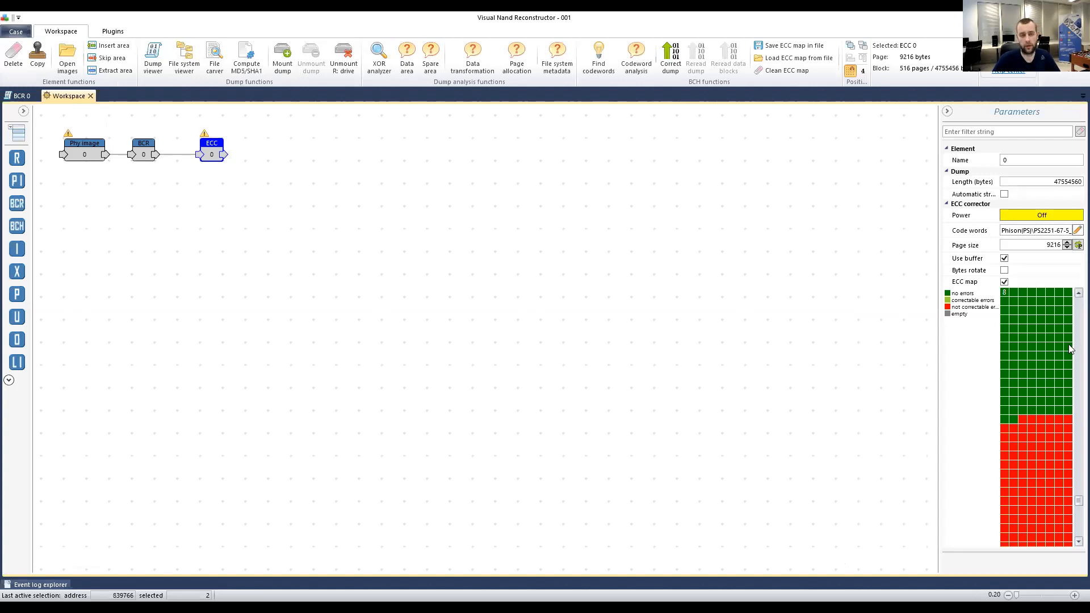
left_click(23, 98)
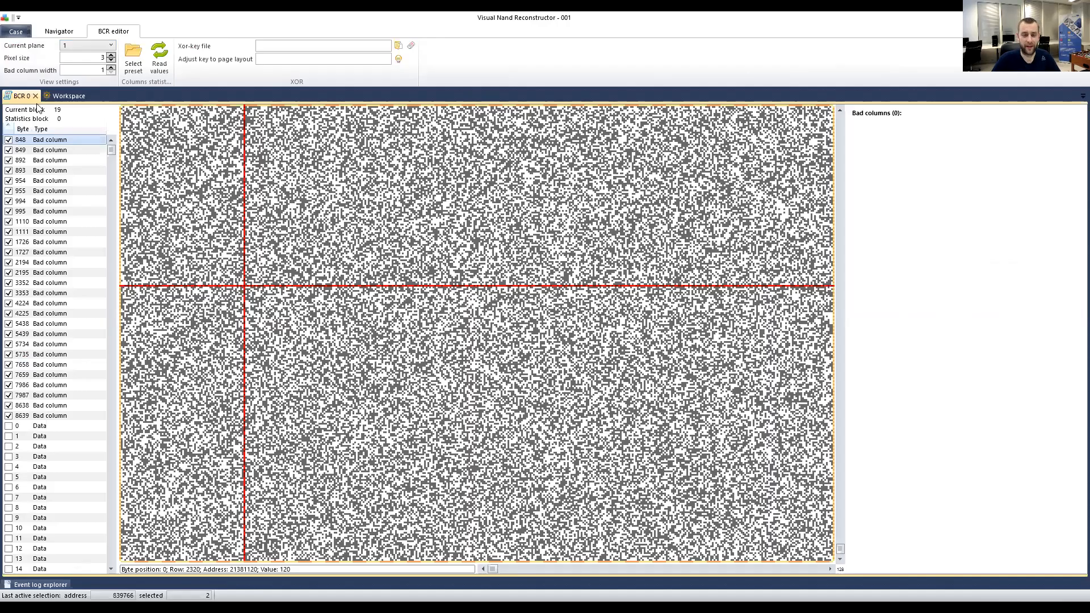
left_click(49, 243)
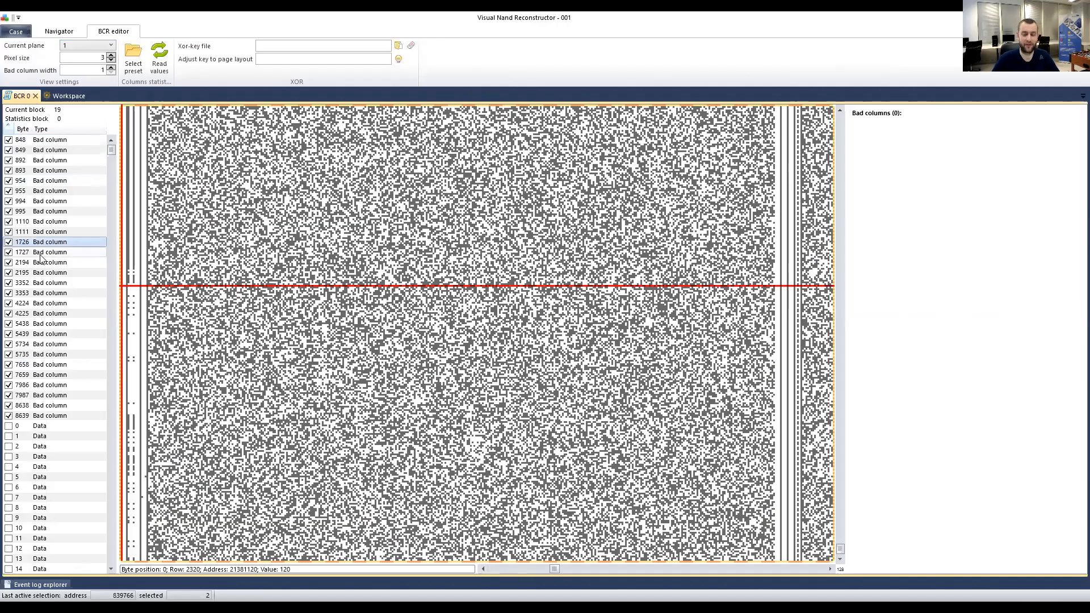
left_click(57, 283)
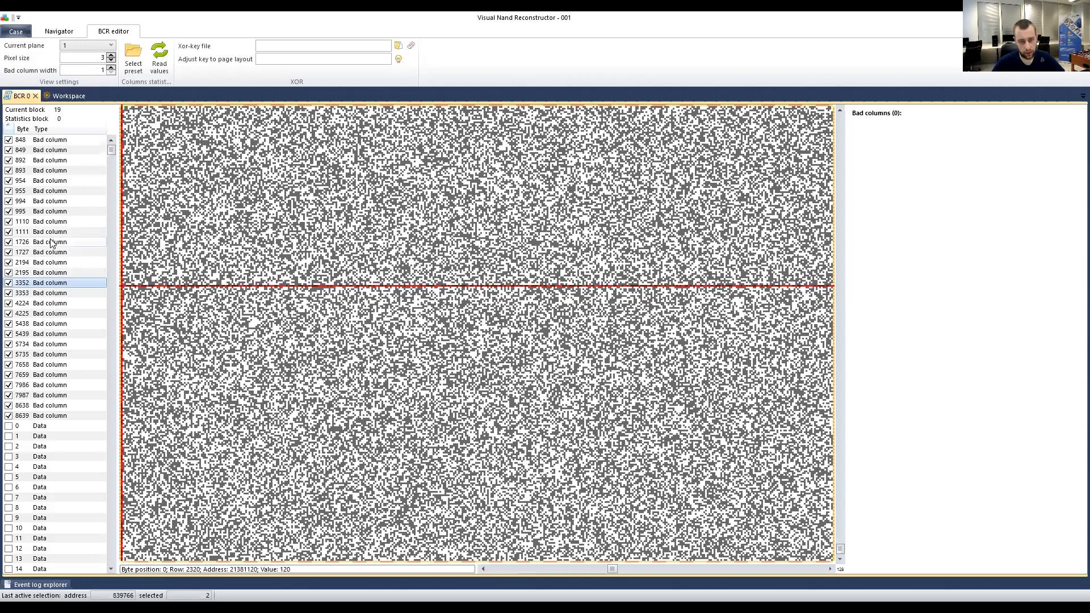
left_click(57, 222)
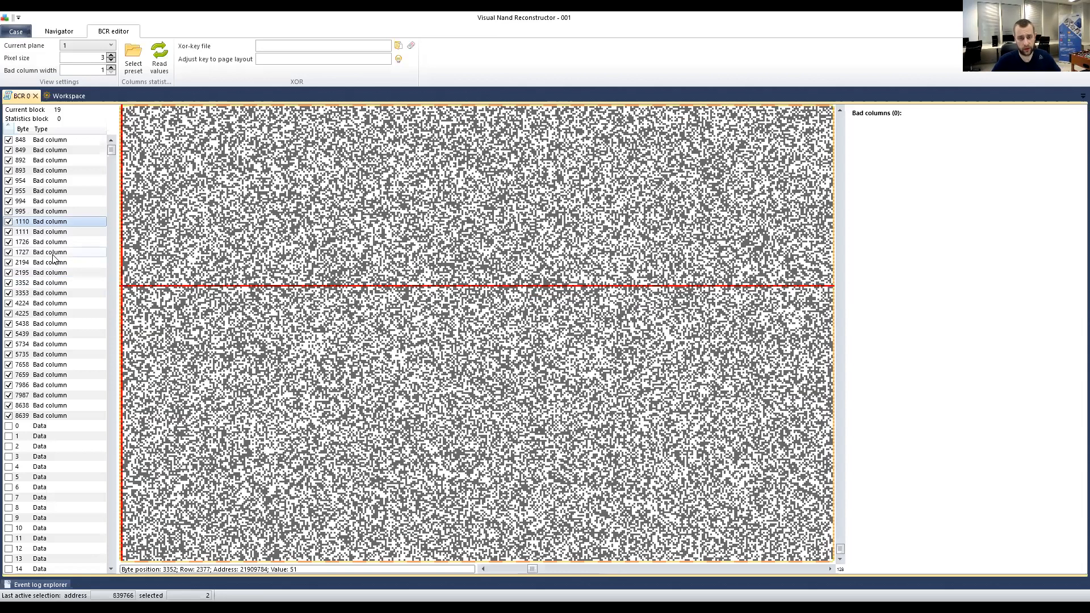
right_click(43, 223)
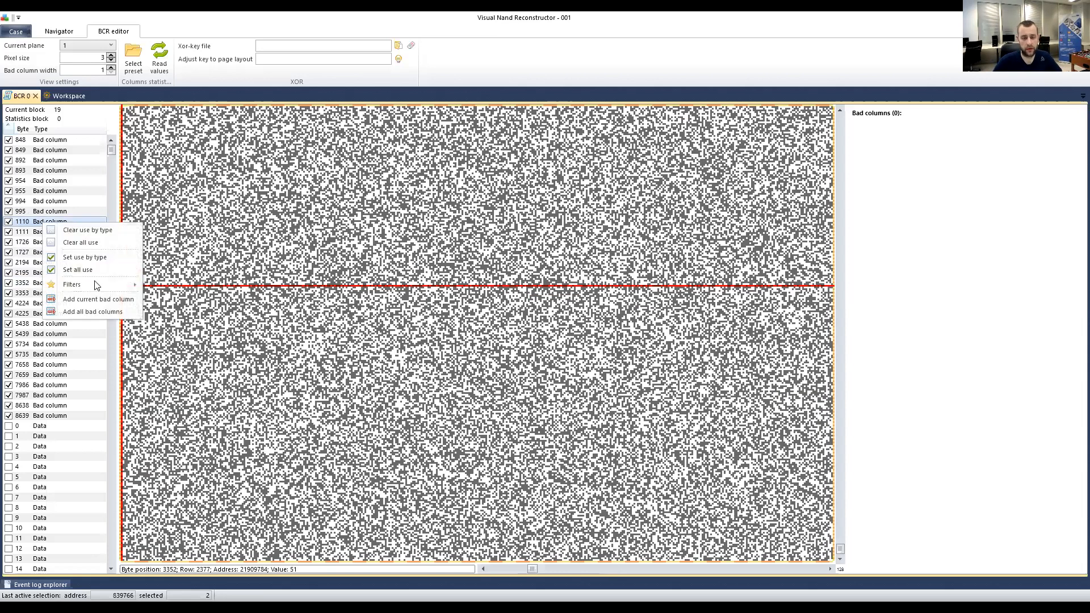
mouse_move(96, 286)
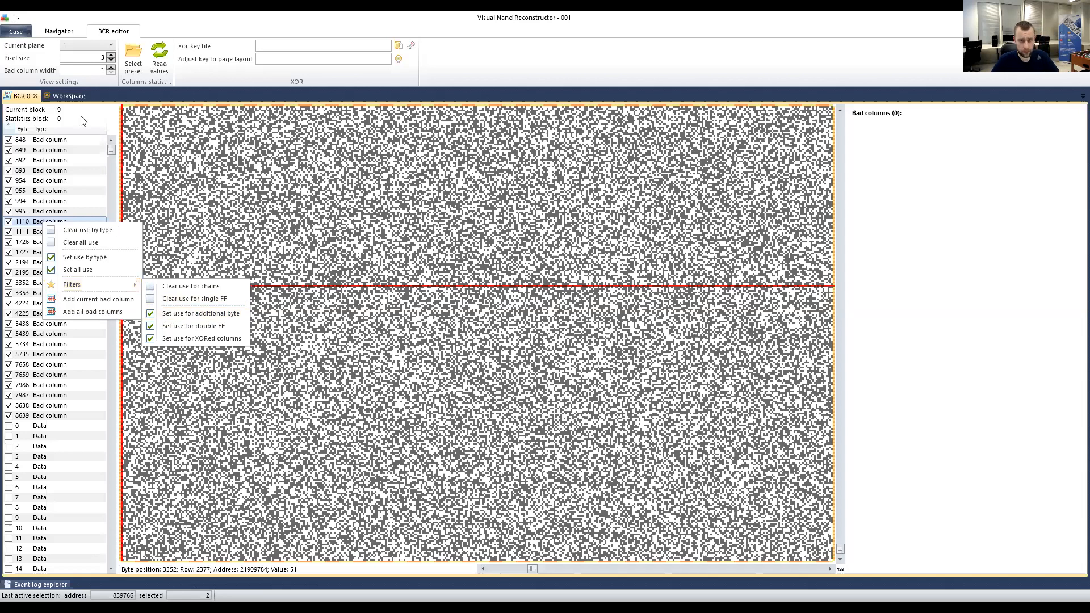
left_click(35, 163)
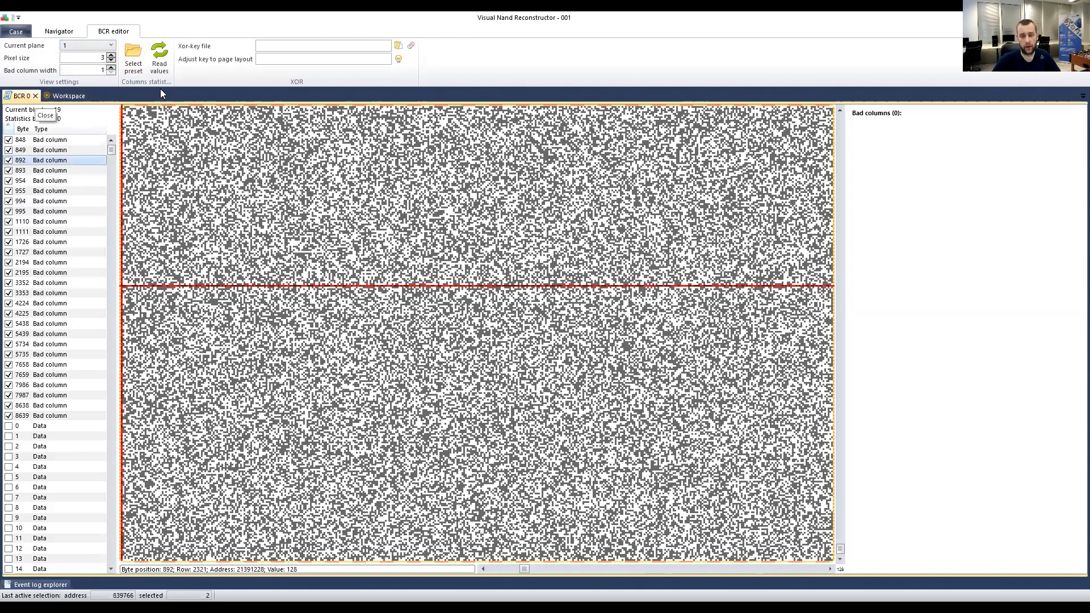
left_click(36, 95)
Remove all 14 saved bad columns from the BCR node.
left_click(137, 144)
left_click(1015, 262)
right_click(885, 181)
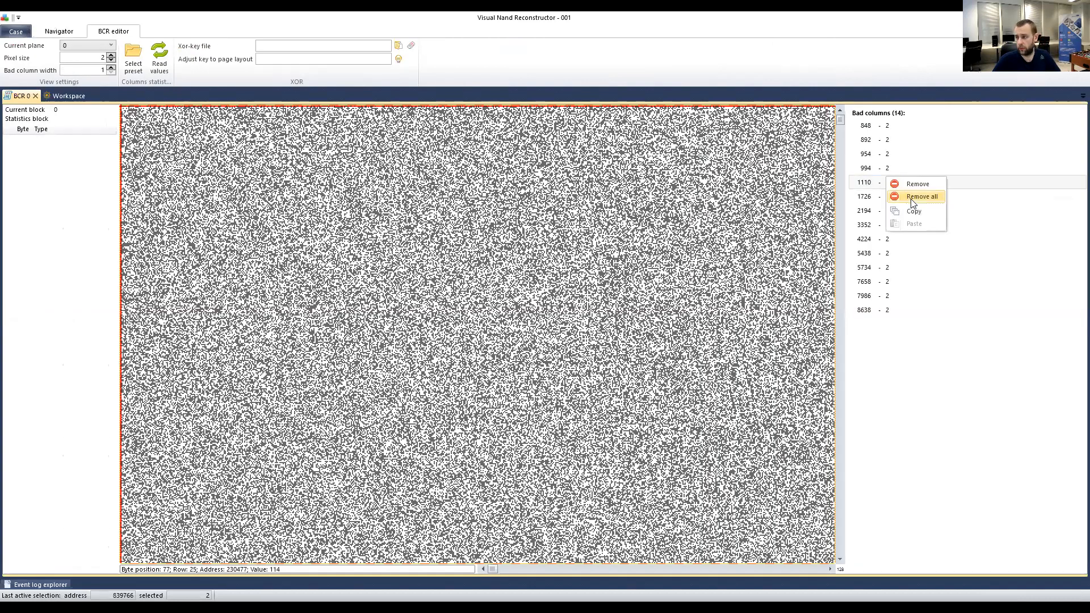
left_click(917, 197)
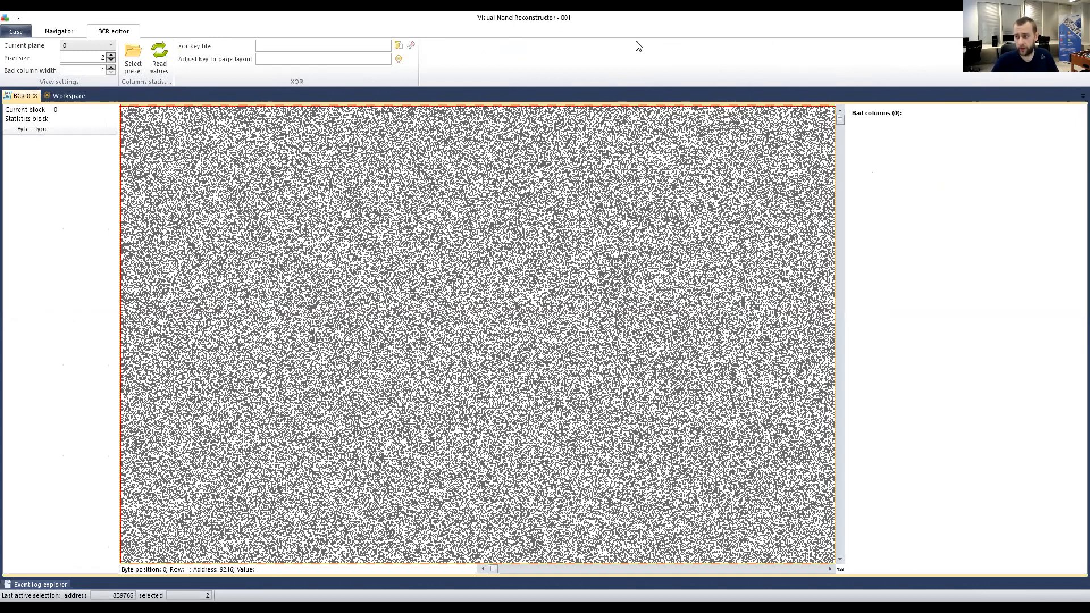
Load the Phison_PSxxxx.bcpreset preset and read its values into plane 0's byte list.
left_click(134, 67)
left_click(348, 162)
double_click(349, 164)
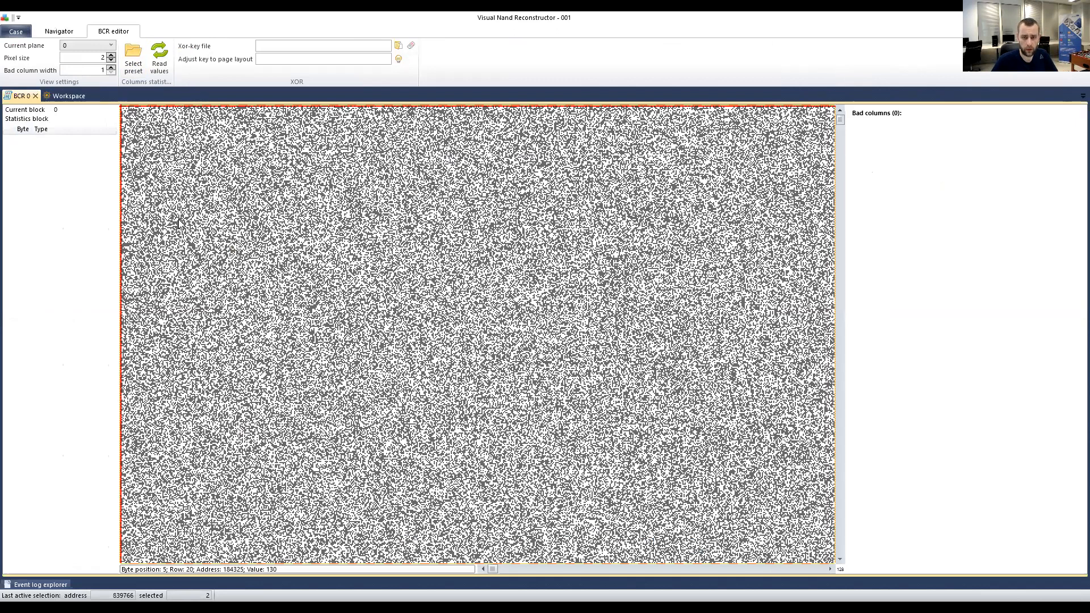
left_click(159, 57)
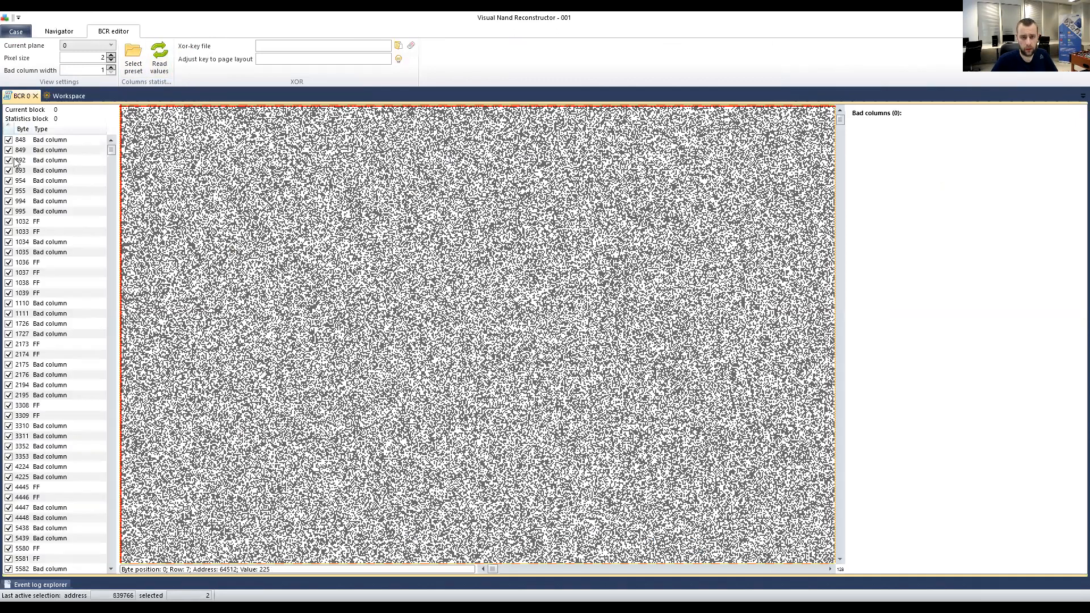
Inspect listed columns 1032, 1033 and 1034 on the bitmap.
left_click(37, 146)
left_click(49, 242)
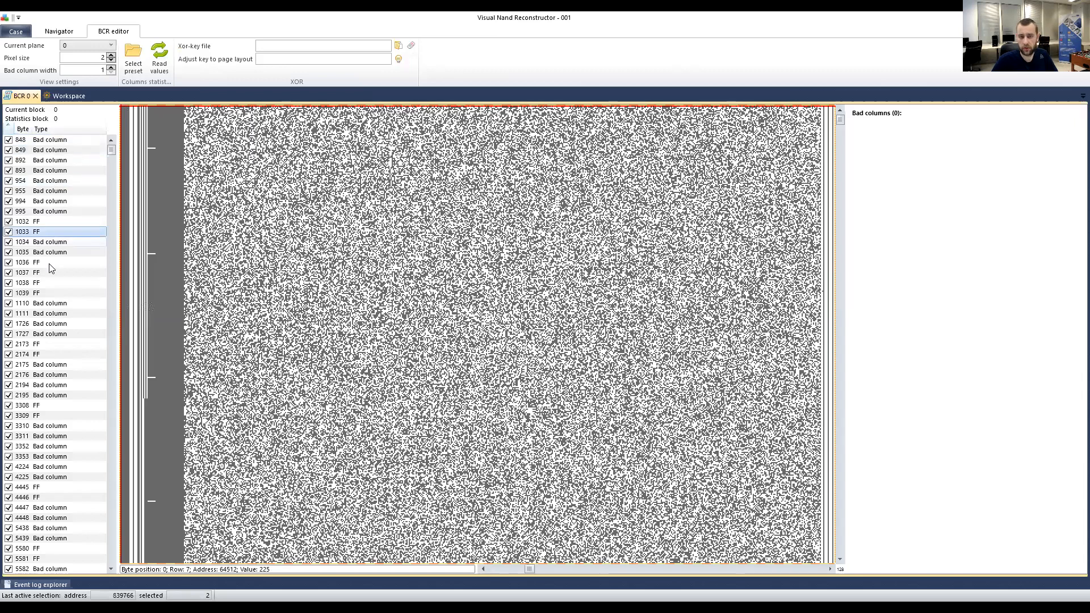
left_click(45, 231)
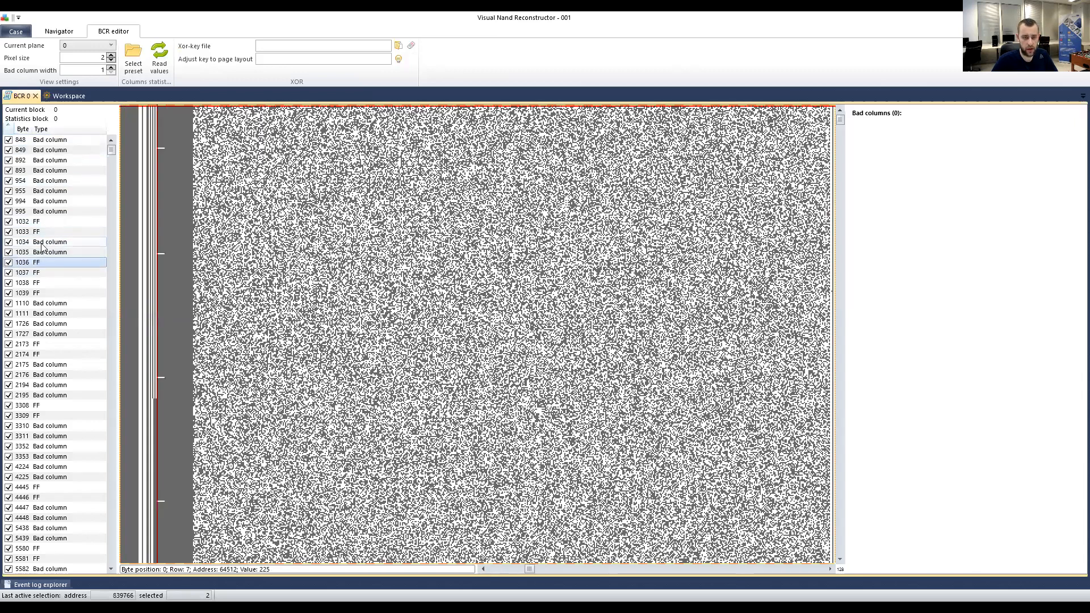
left_click(43, 221)
left_click(41, 242)
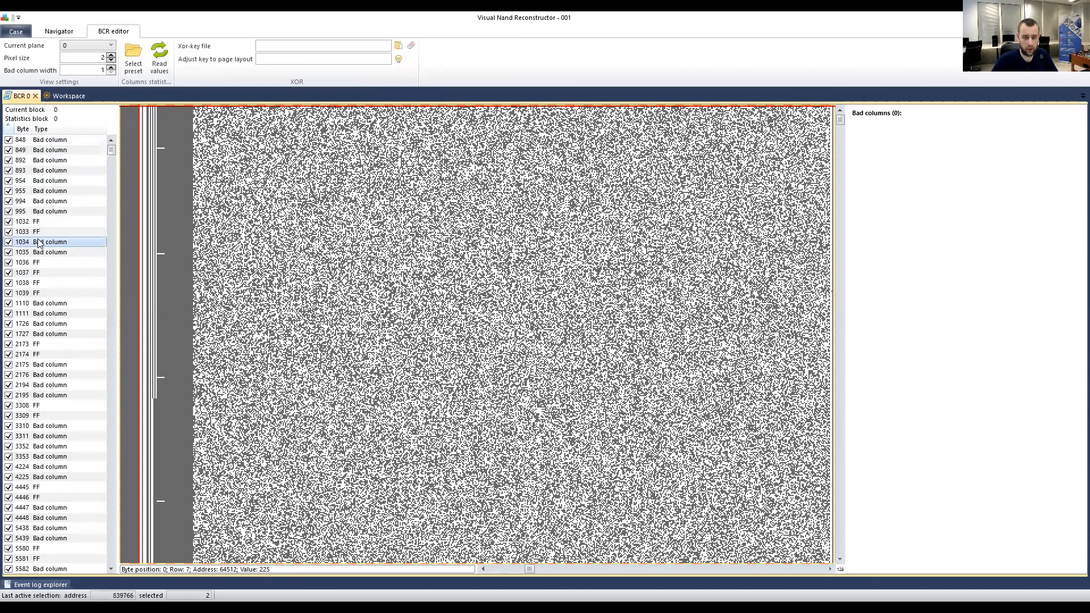
Clear use for the FF chain entries and sort the checked bad columns to the top.
right_click(38, 241)
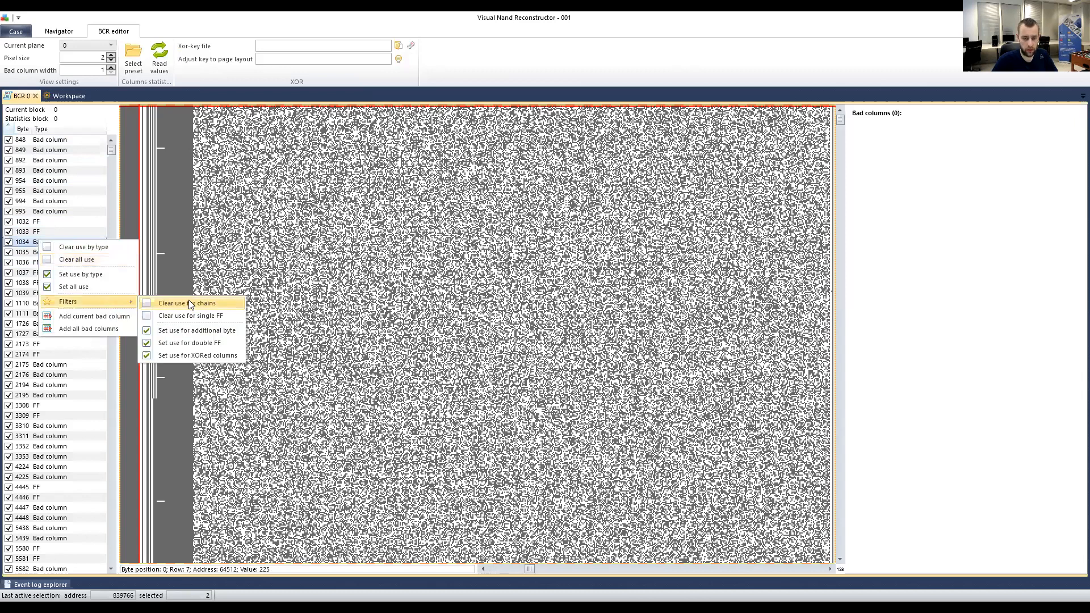
left_click(190, 302)
left_click(9, 128)
left_click(8, 129)
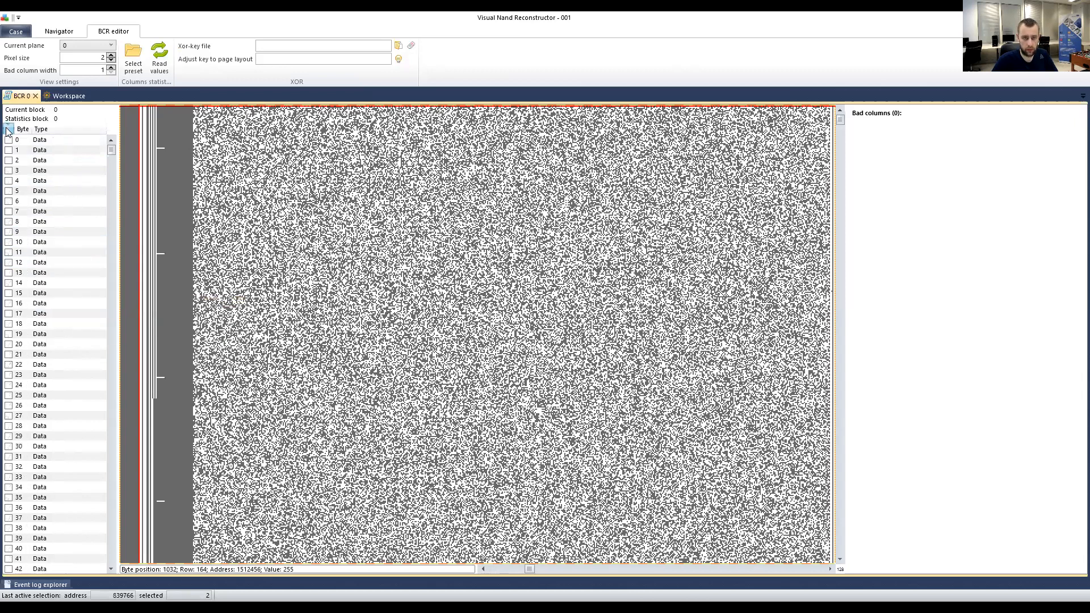
Step through bad columns 848 to 8639 on the bitmap, rechecking the last ones around 7659–8639.
left_click(44, 145)
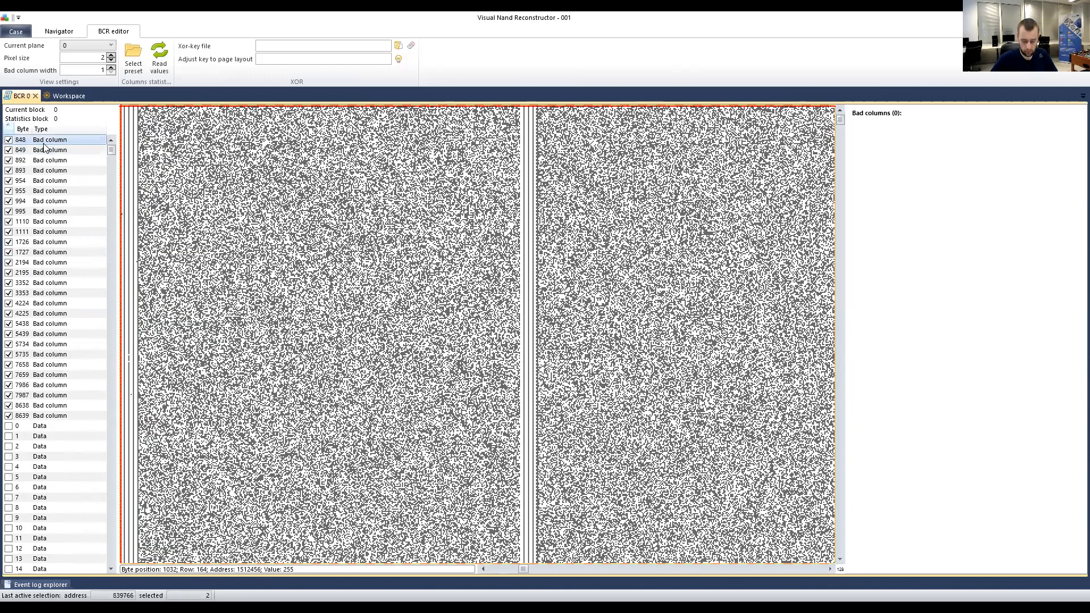
key("Down")
key("Down")
key("Down")
key("Down")
key("Down")
key("Down")
key("Down")
key("Down")
key("Down")
key("Down")
key("Down")
key("Down")
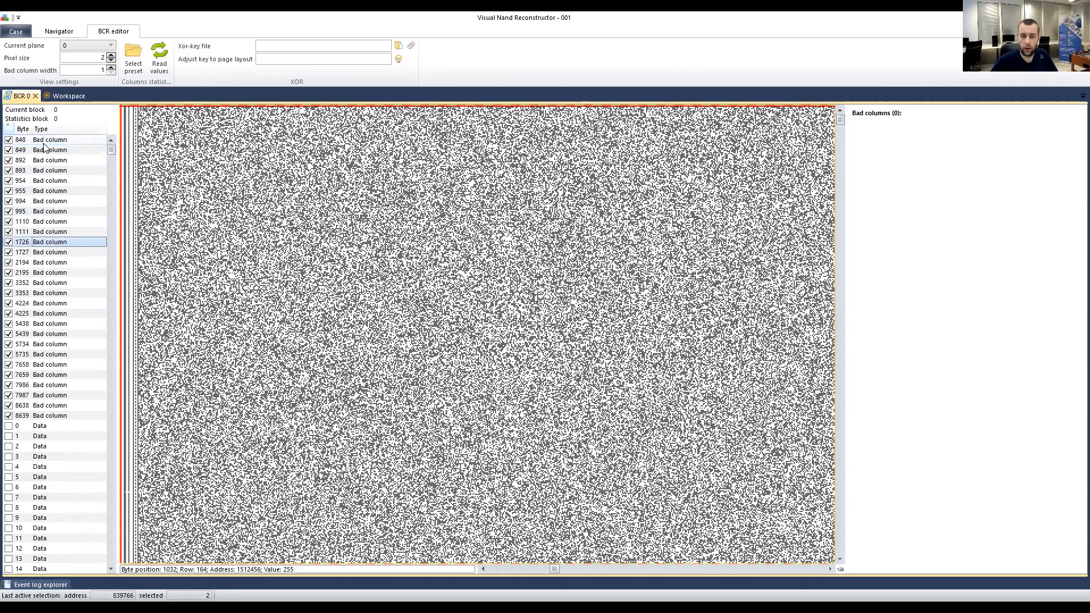
key("Down")
key("Down")
key("Down")
key("Down")
key("Down")
key("Down")
key("Down")
key("Down")
key("Down")
key("Down")
key("Down")
key("Down")
key("Down")
key("Down")
key("Down")
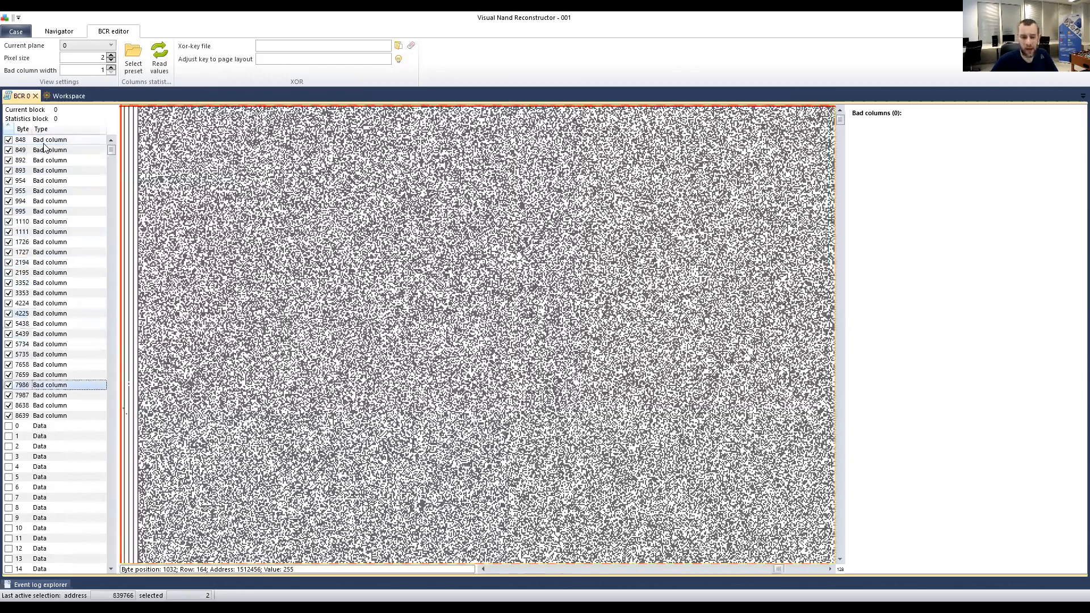
key("Down")
key("Up")
key("Up")
key("Up")
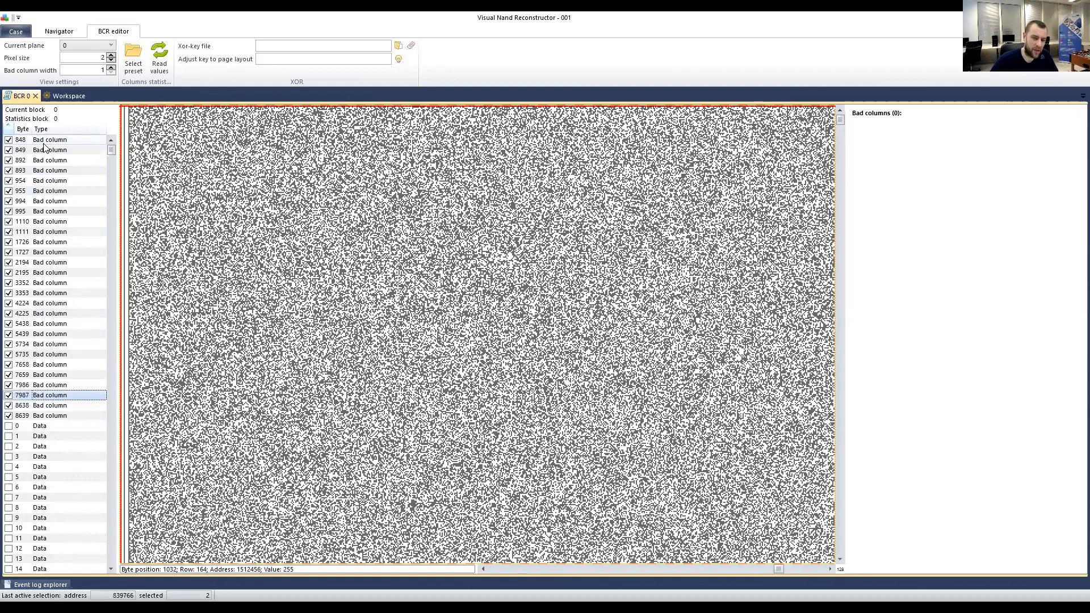
key("Down")
key("Up")
key("Down")
key("Down")
key("Up")
key("Up")
key("Down")
key("Down")
key("Down")
key("Up")
key("Up")
key("Up")
key("Up")
key("Down")
key("Down")
key("Down")
key("Up")
key("Up")
key("Up")
key("Up")
key("Up")
key("Up")
key("Up")
key("Up")
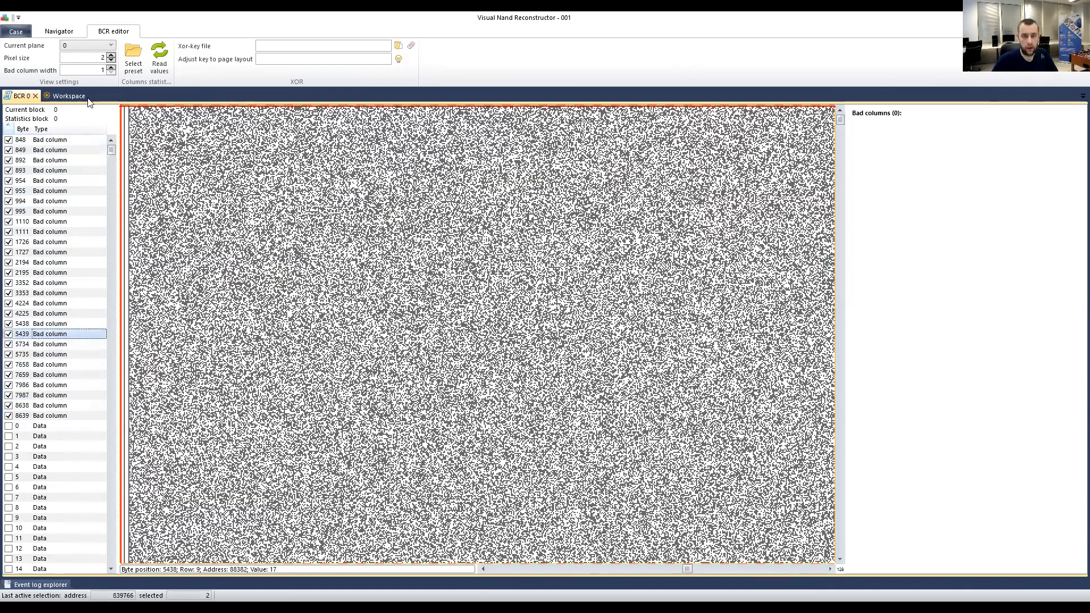
left_click(70, 97)
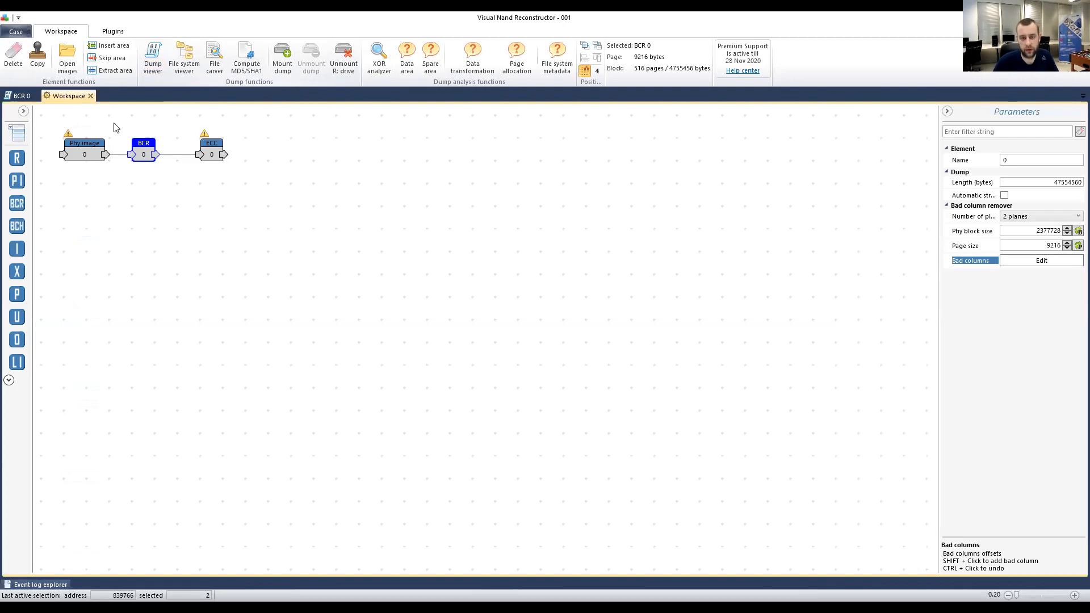
Review the ECC node's settings and map, then return to the BCR editor's plane list.
left_click(210, 146)
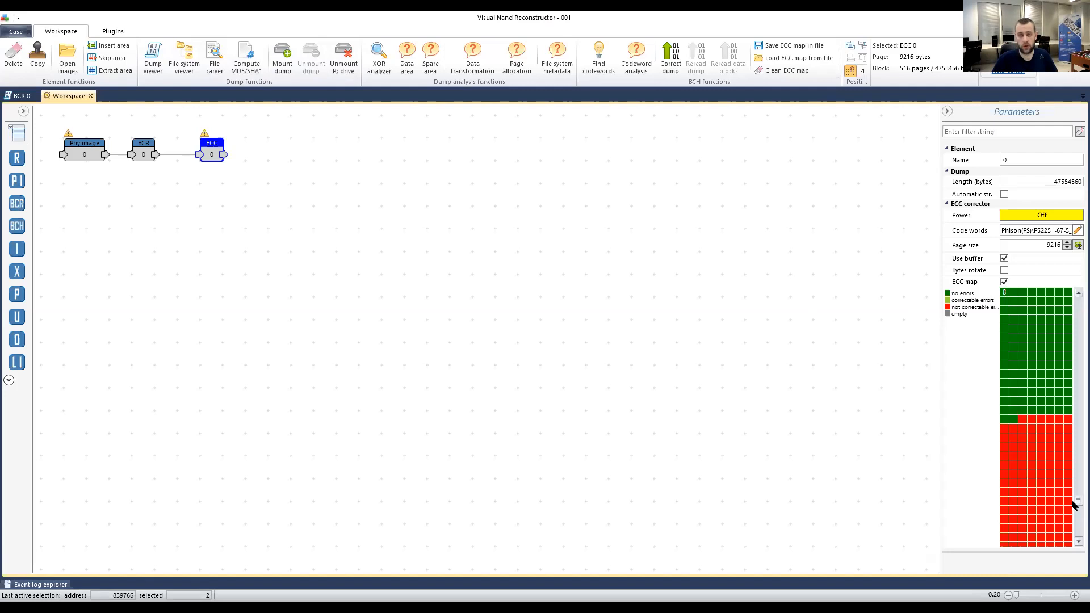
left_click_drag(1075, 501, 1072, 401)
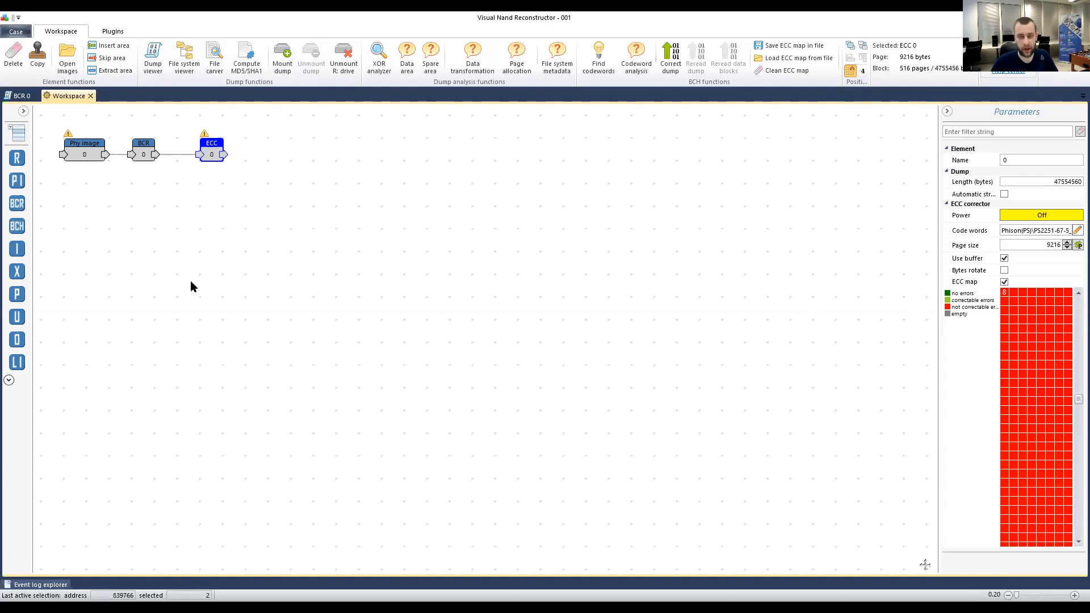
left_click(21, 96)
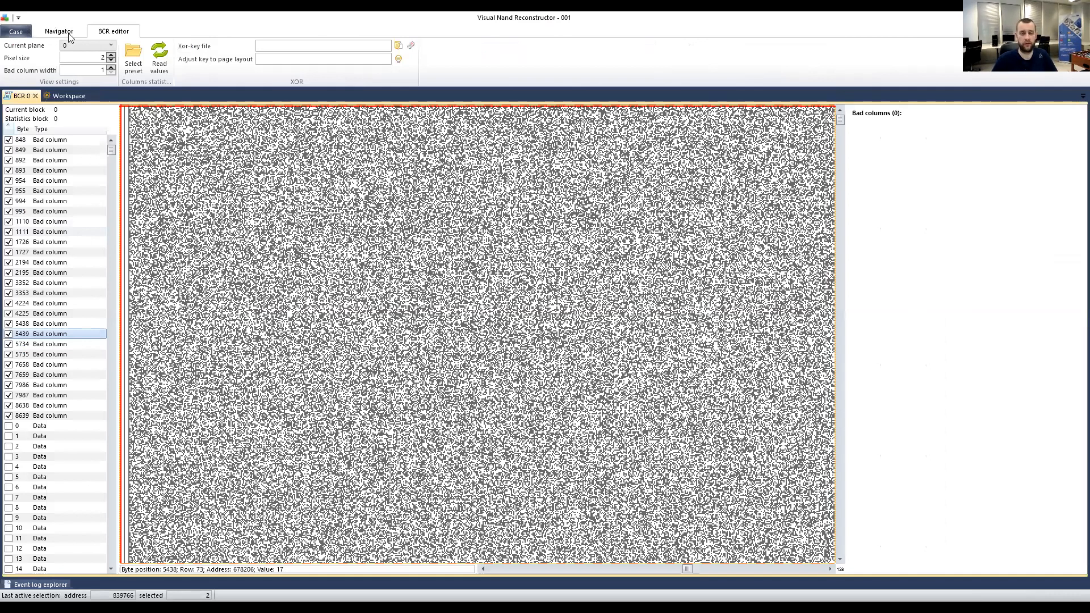
left_click(85, 46)
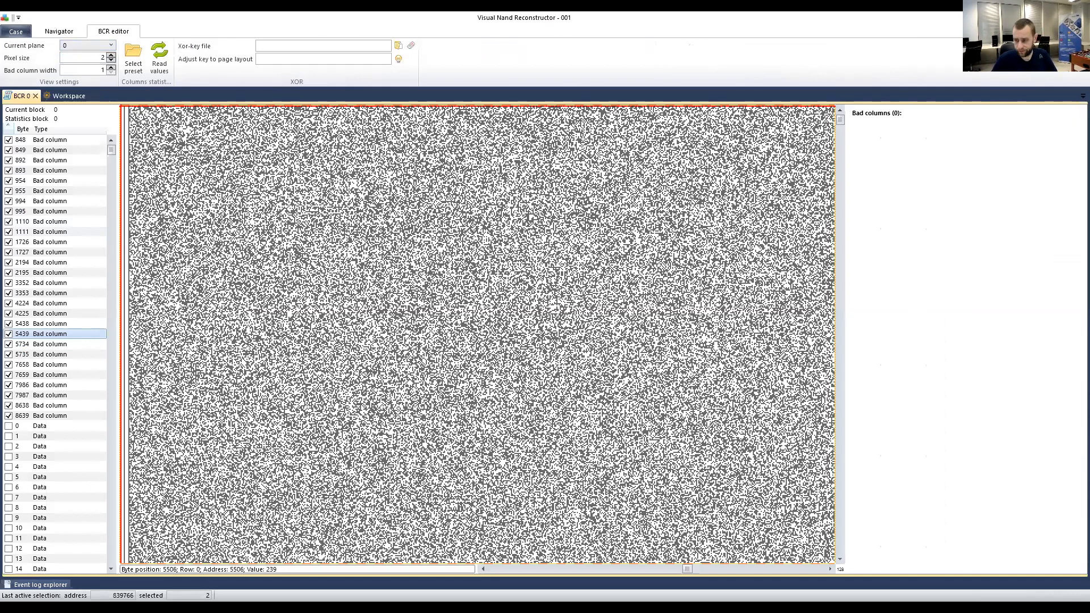
Open case 002 without saving case 001 and select its ECC element.
left_click(575, 339)
left_click(195, 183)
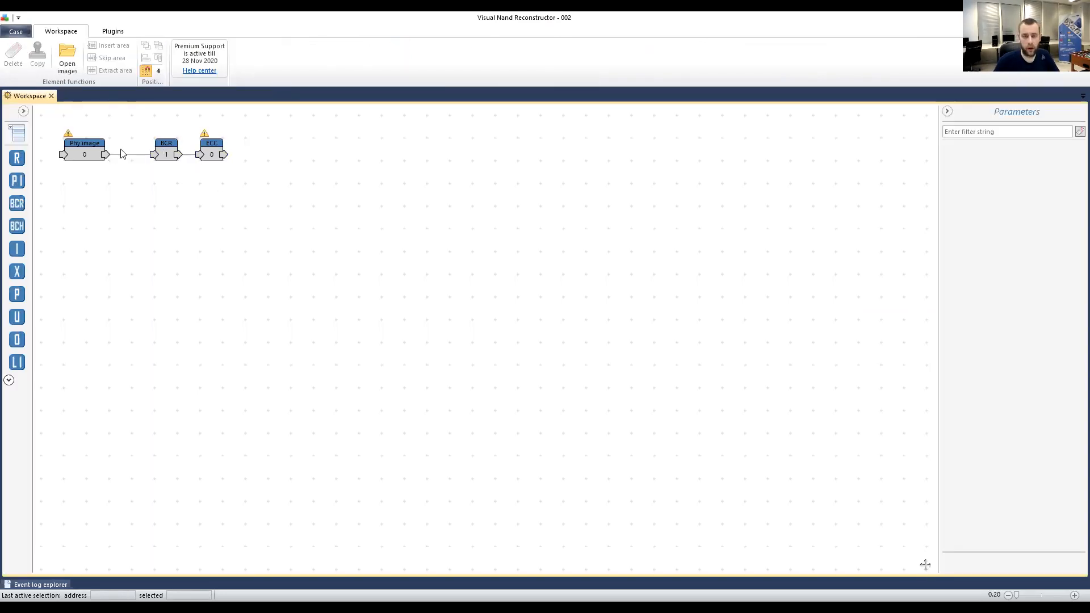
left_click(165, 154)
Enable the ECC map for case 002's ECC element and inspect a red uncorrectable cell.
left_click(216, 151)
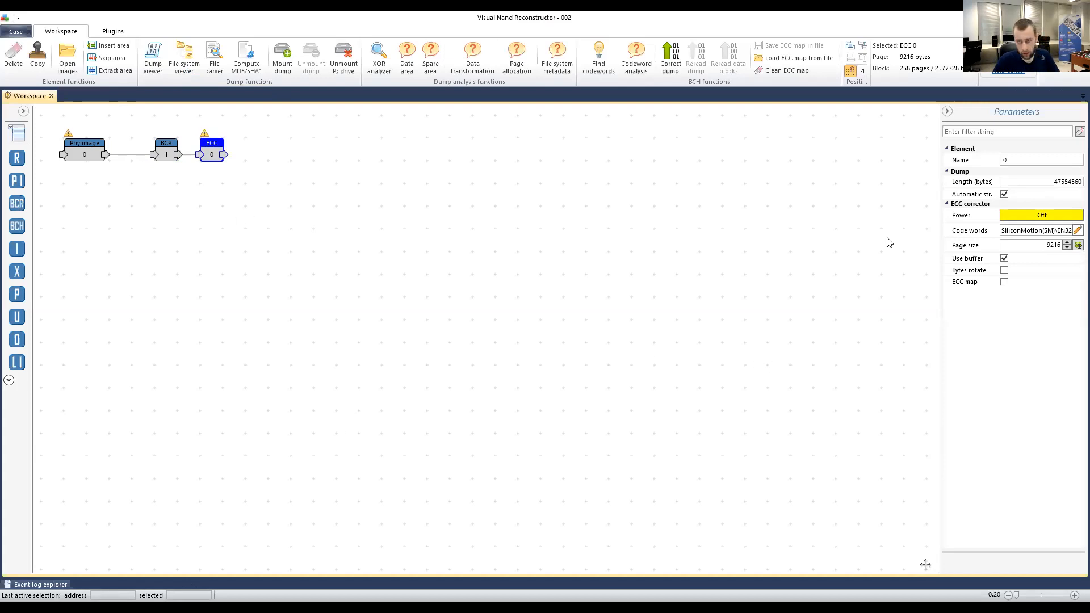
left_click(1005, 289)
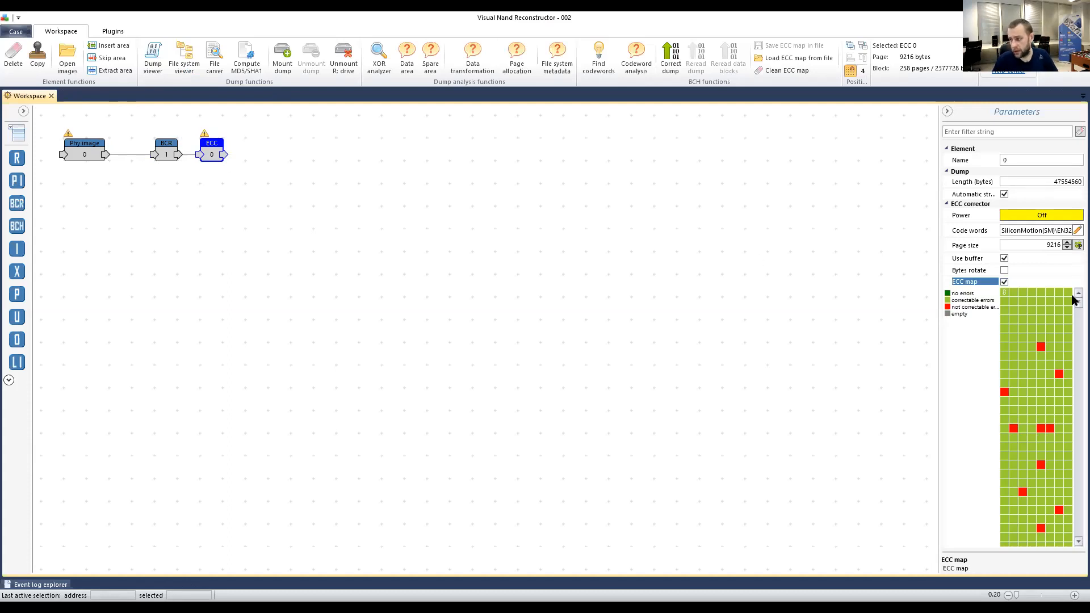
mouse_move(1075, 303)
left_mouse_down()
mouse_move(1075, 293)
mouse_move(1074, 316)
mouse_move(1072, 292)
left_mouse_up()
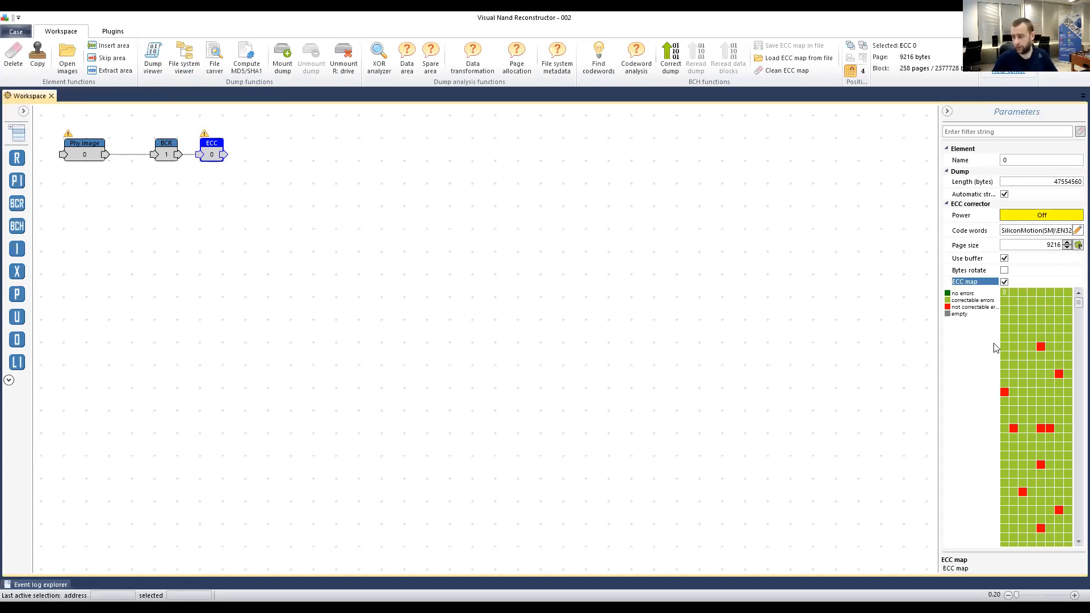
mouse_move(1035, 347)
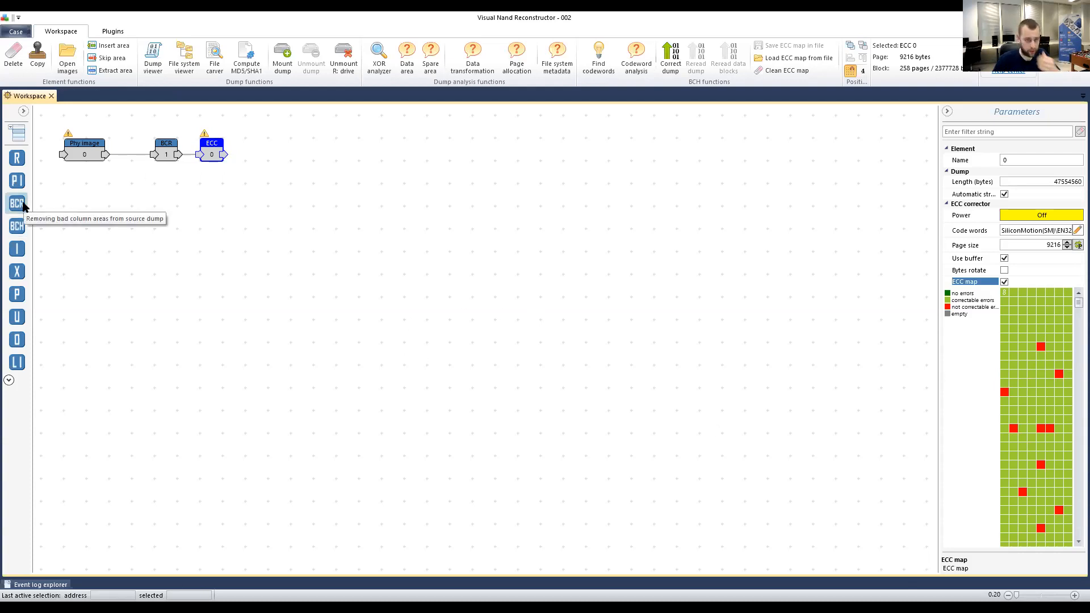
Add a second BCR element fed by Phy image and paste BCR 1's block size 2377728 into it.
left_click_drag(23, 209, 148, 230)
left_click_drag(106, 155, 159, 175)
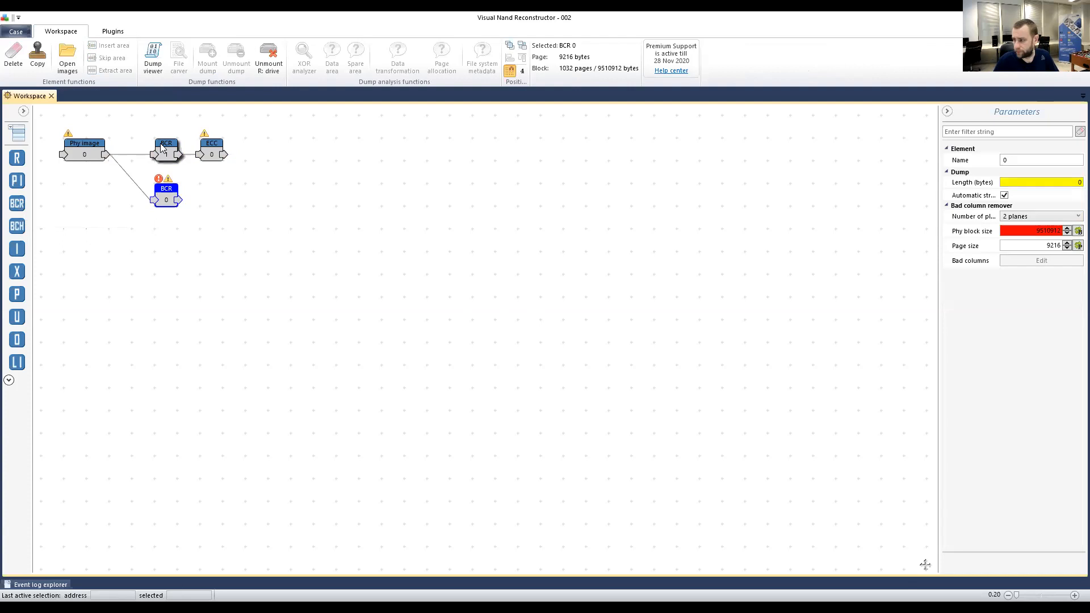
left_click(161, 147)
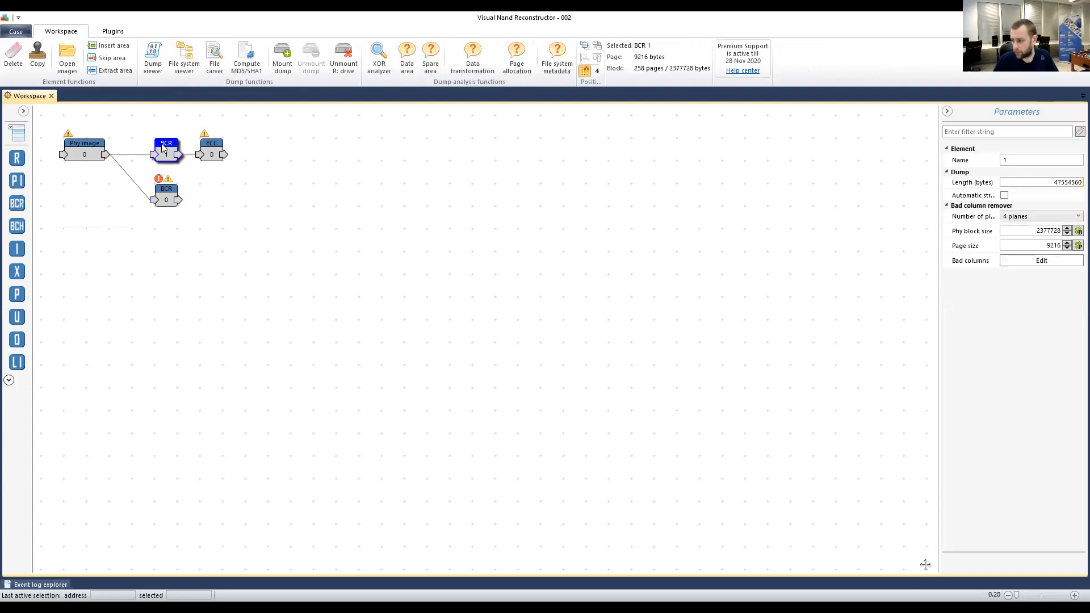
left_click(1047, 230)
key("ctrl+c")
left_click(166, 194)
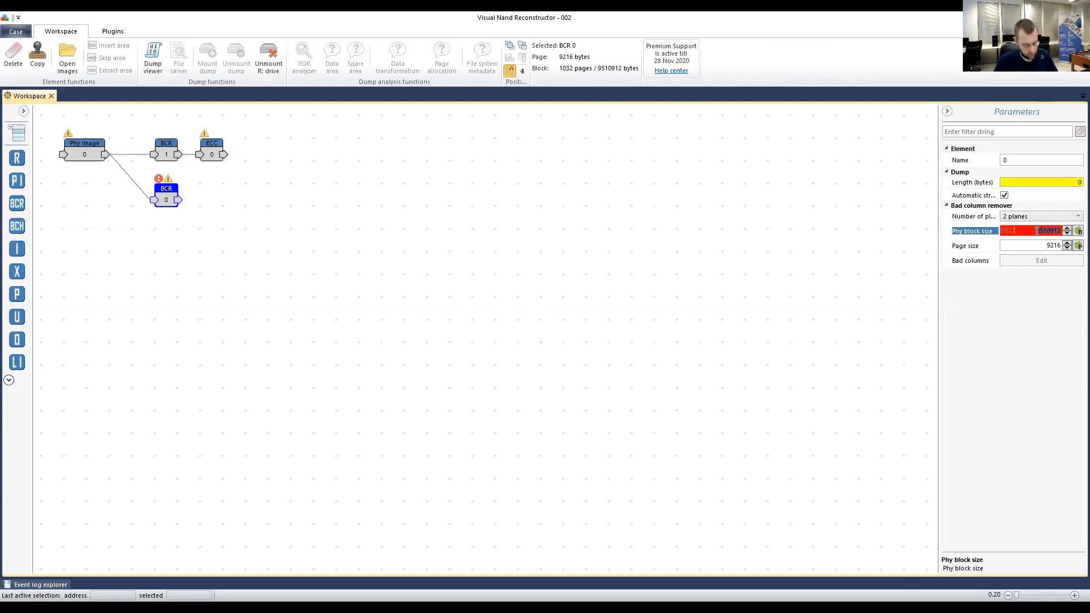
key("ctrl+v")
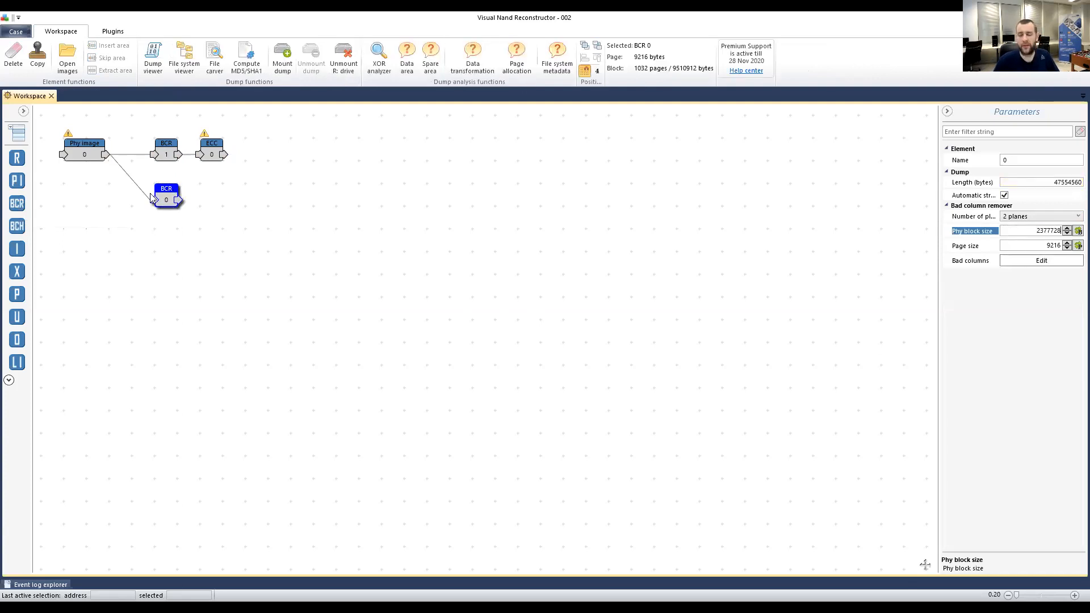
left_click(69, 159)
Open the Phy image as a bitmap and show its view settings and markers.
double_click(68, 158)
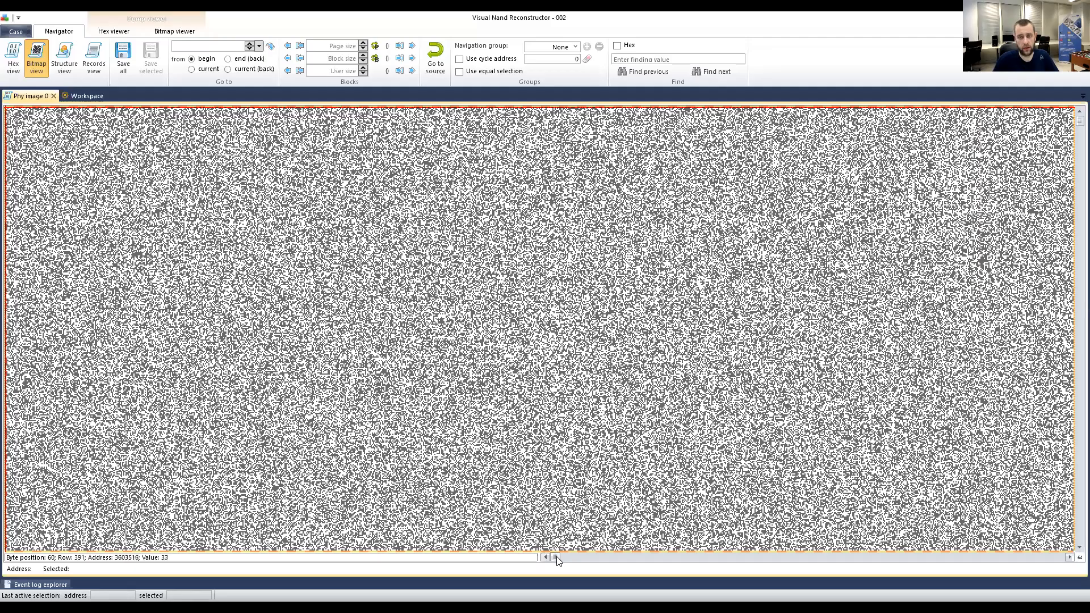
left_click_drag(559, 561, 599, 556)
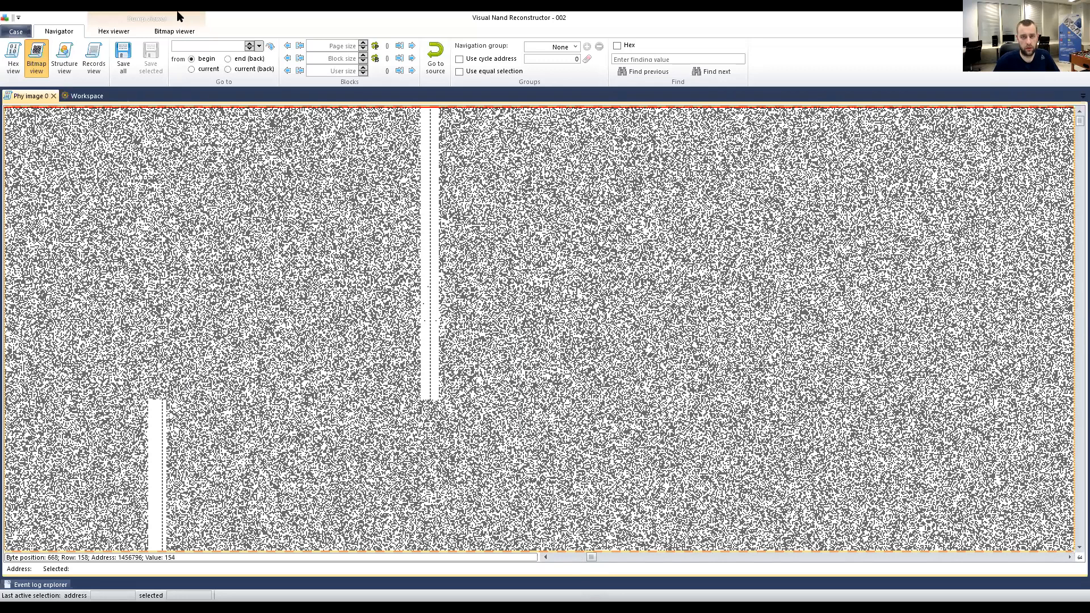
scroll(177, 26, "down", 2)
left_click(171, 32)
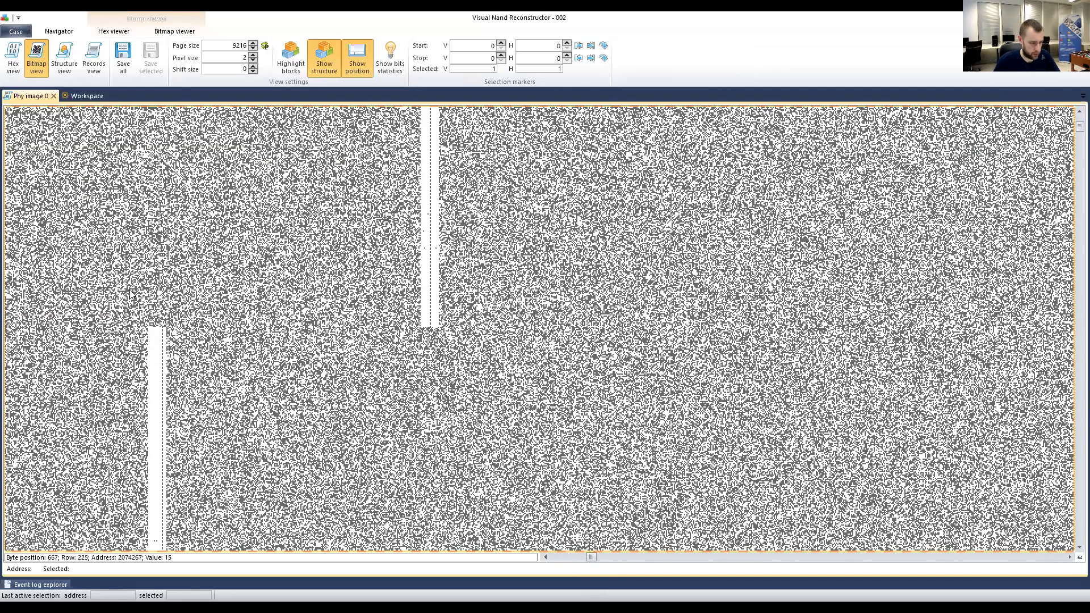
scroll(128, 292, "down", 2)
Mark rows 258 to 515 along the bad column, copy the 258-row height, and return to the workspace.
left_click(160, 257)
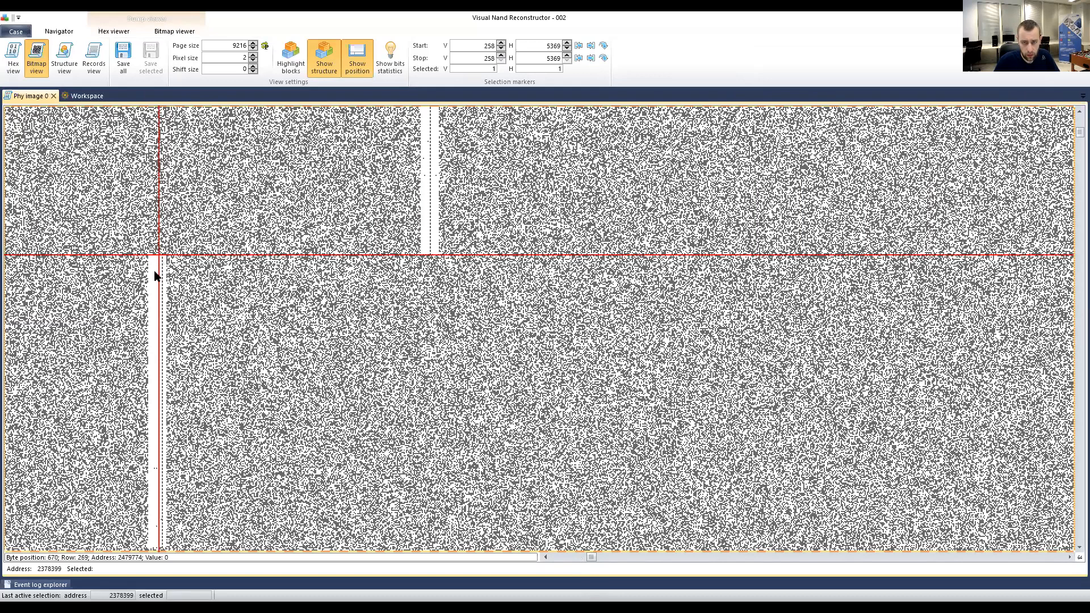
scroll(154, 272, "up", 3)
left_click(190, 237)
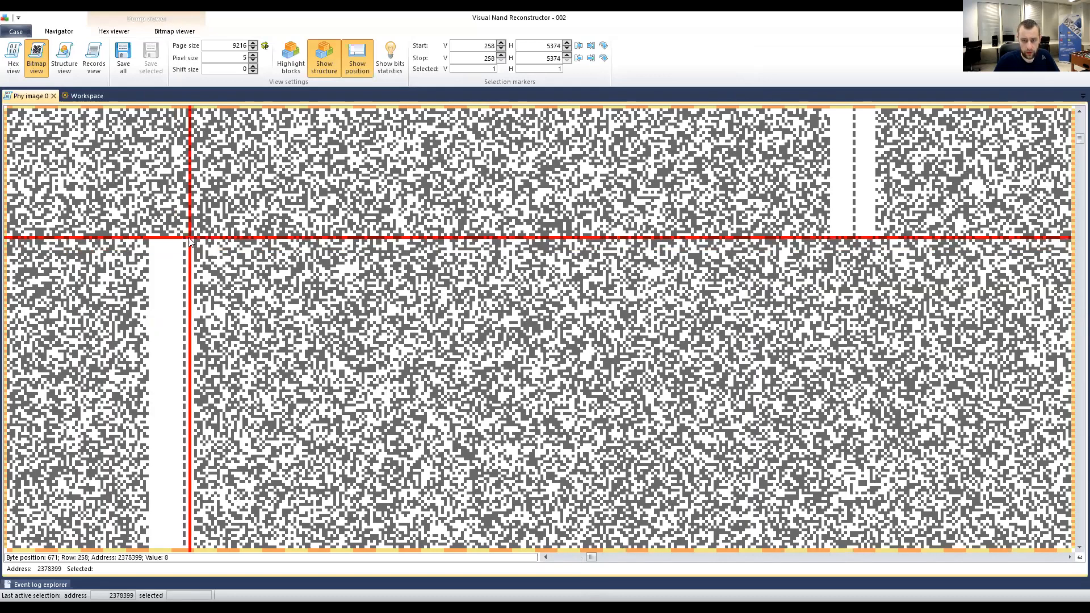
scroll(162, 310, "down", 6)
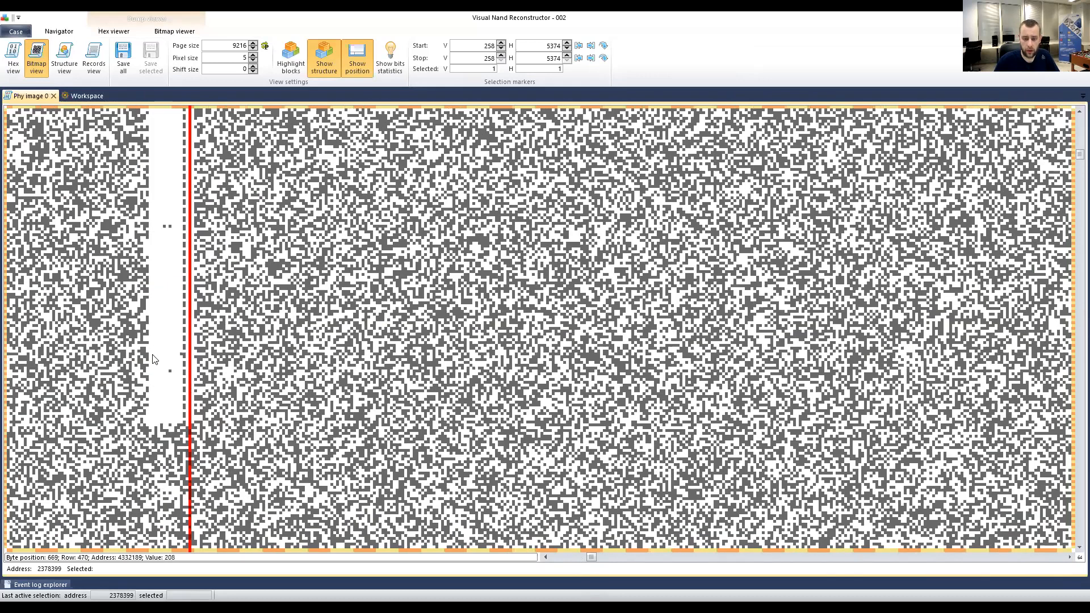
left_click(186, 427, "shift")
left_click(176, 423, "shift")
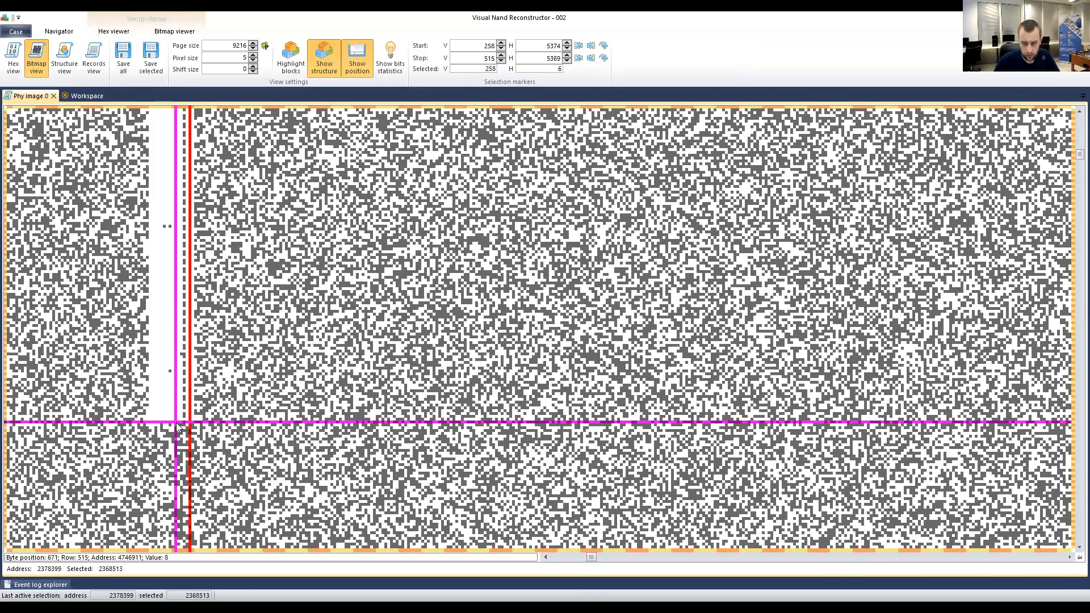
double_click(482, 71)
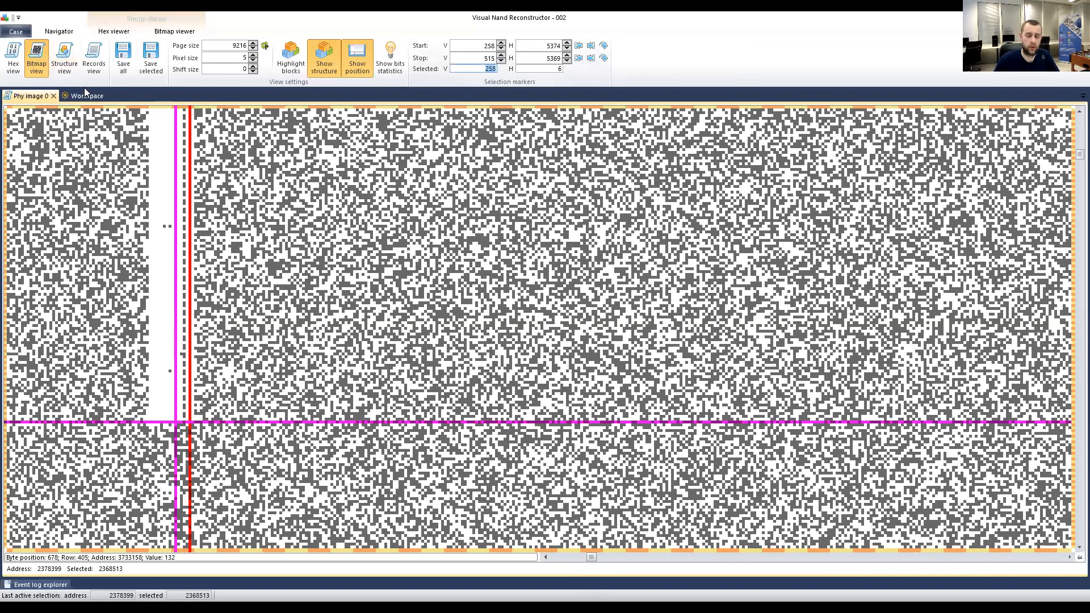
scroll(189, 221, "down", 2)
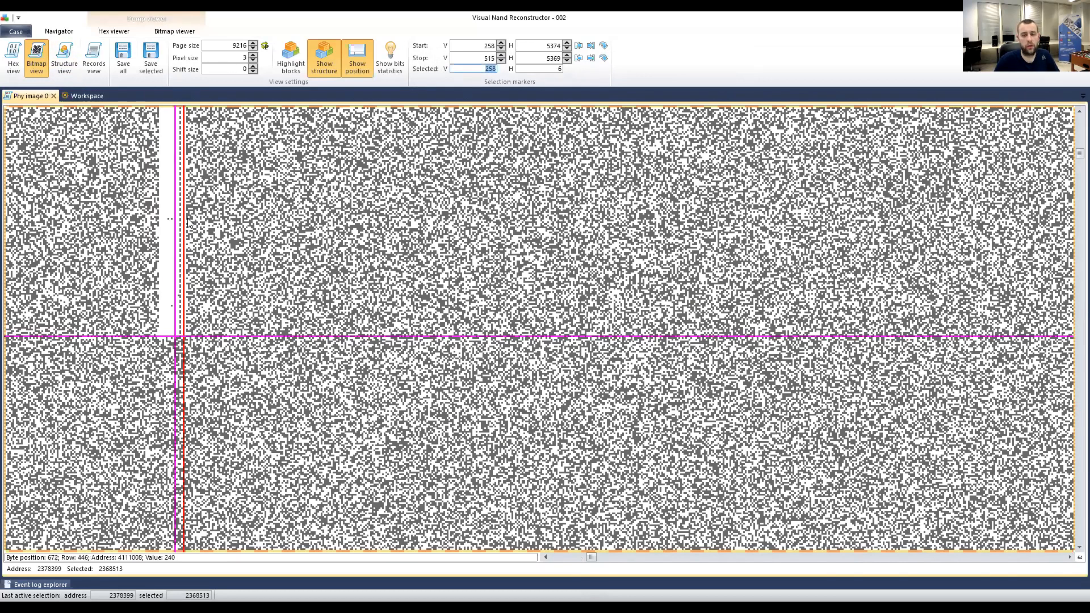
scroll(189, 221, "down", 1)
scroll(222, 244, "up", 2)
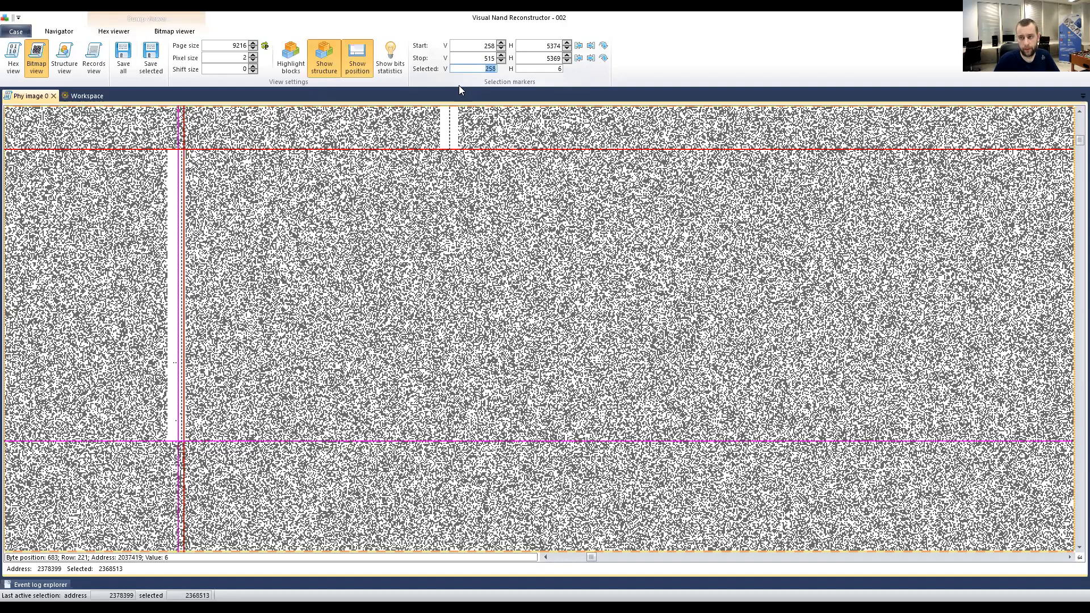
left_click(85, 95)
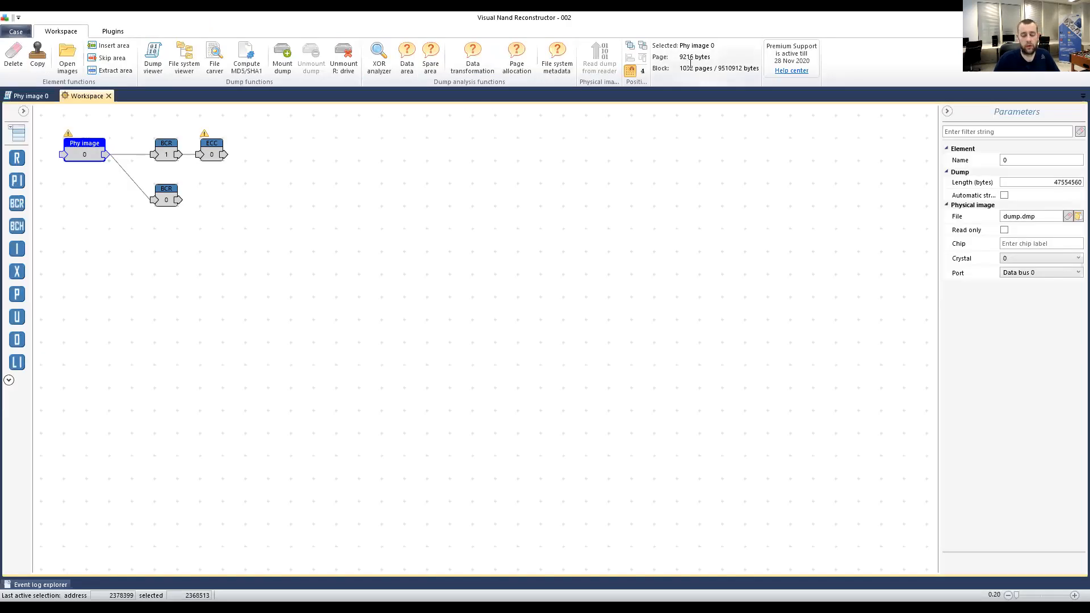
left_click(23, 112)
Add a Note reading 9216 x 258 = 2377728, check BCR 1's block size, and return to Phy image 0.
left_click(24, 149)
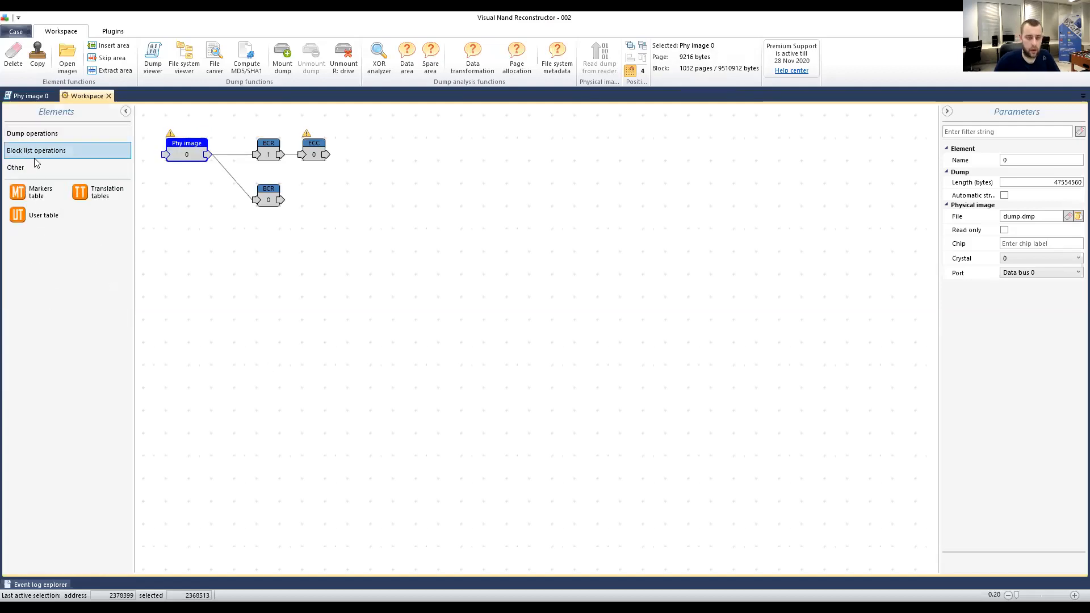
left_click(36, 166)
left_click_drag(47, 193, 381, 309)
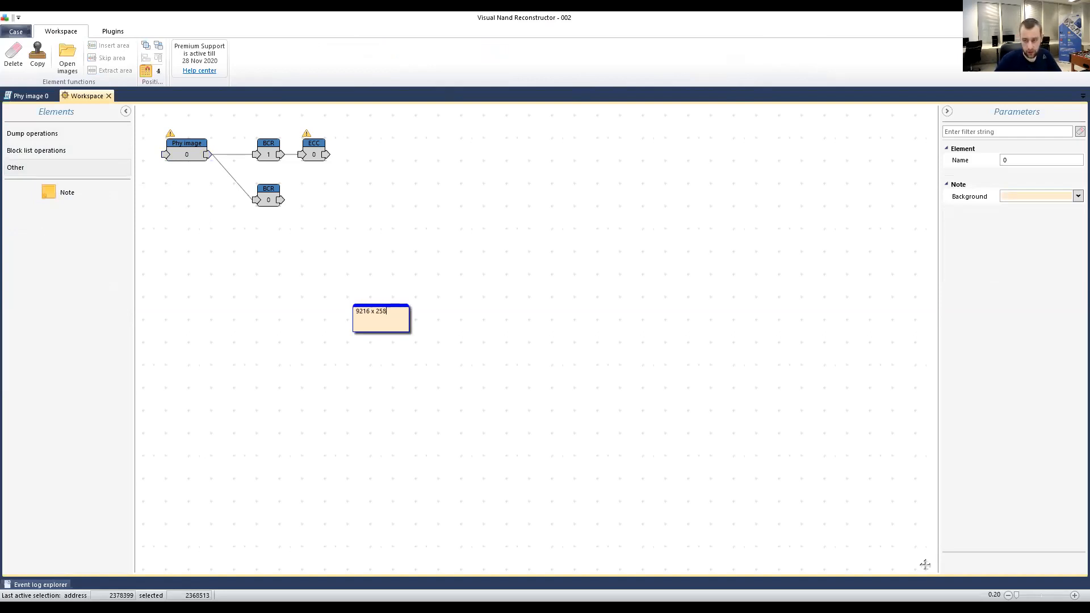
key("super")
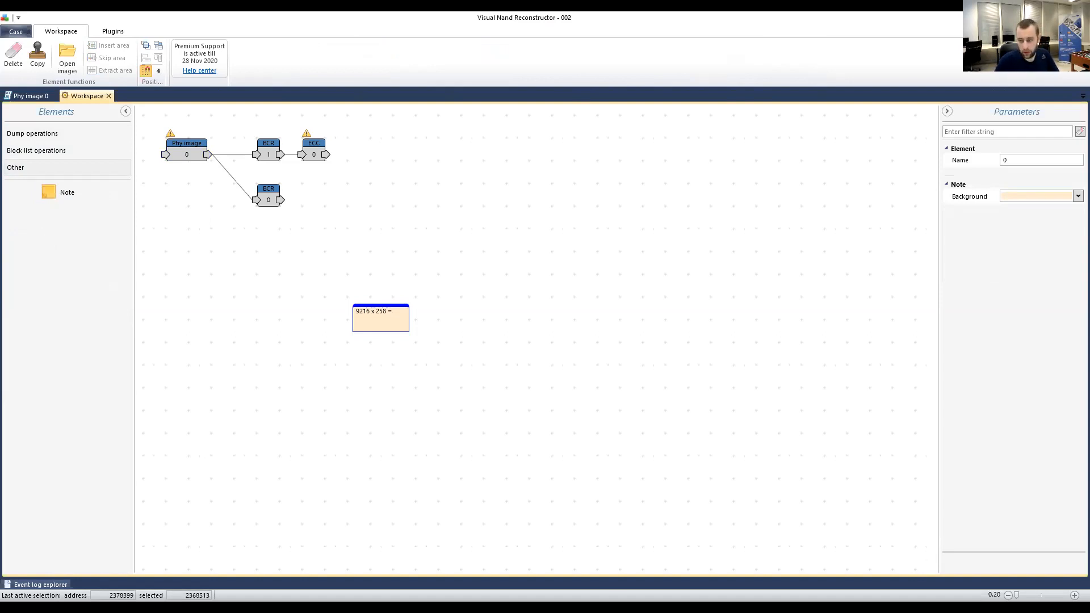
left_click(401, 316)
key("ctrl+v")
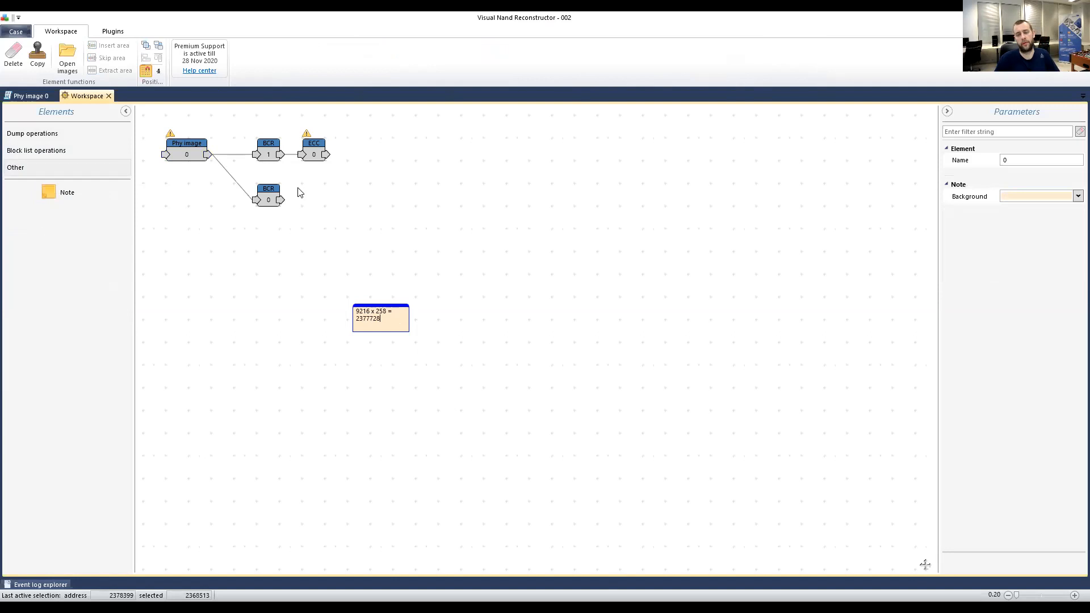
left_click(268, 148)
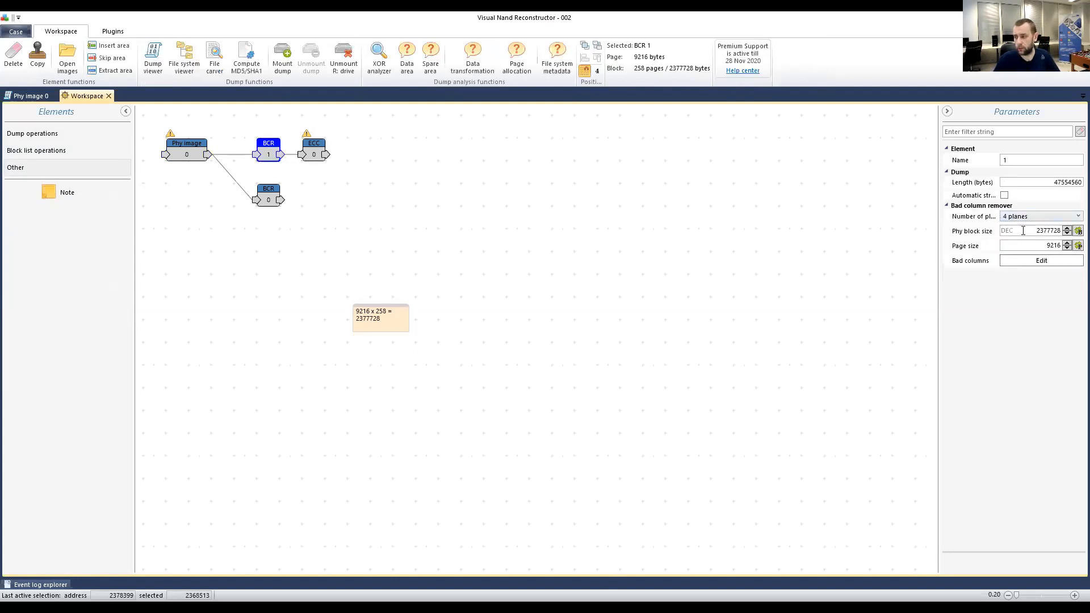
left_click(23, 97)
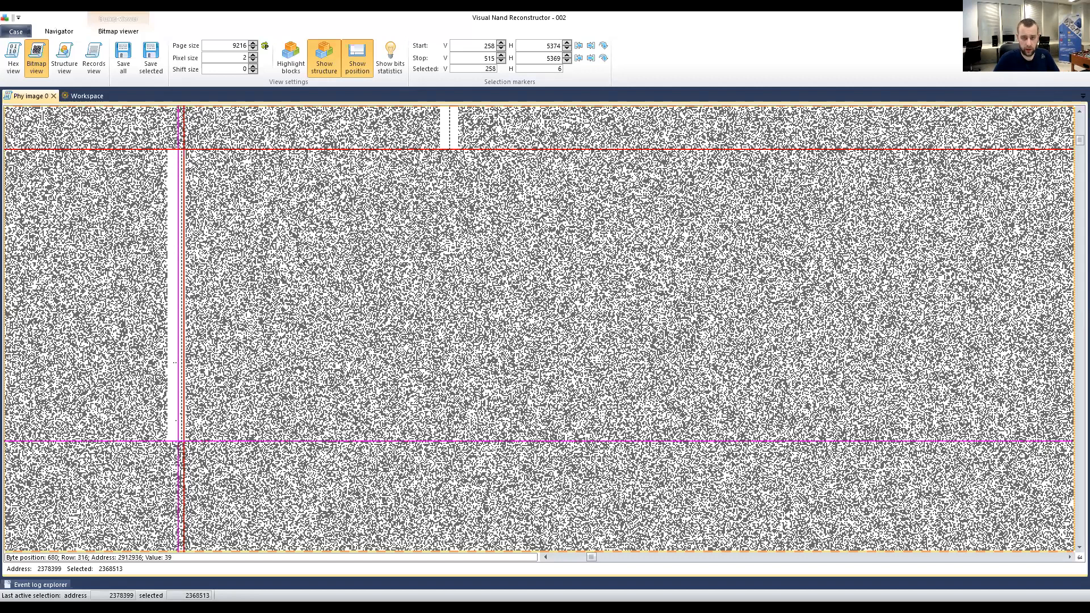
Close the Phy image 0 view and select the lower BCR 0 node to show its Parameters.
scroll(353, 390, "down", 3)
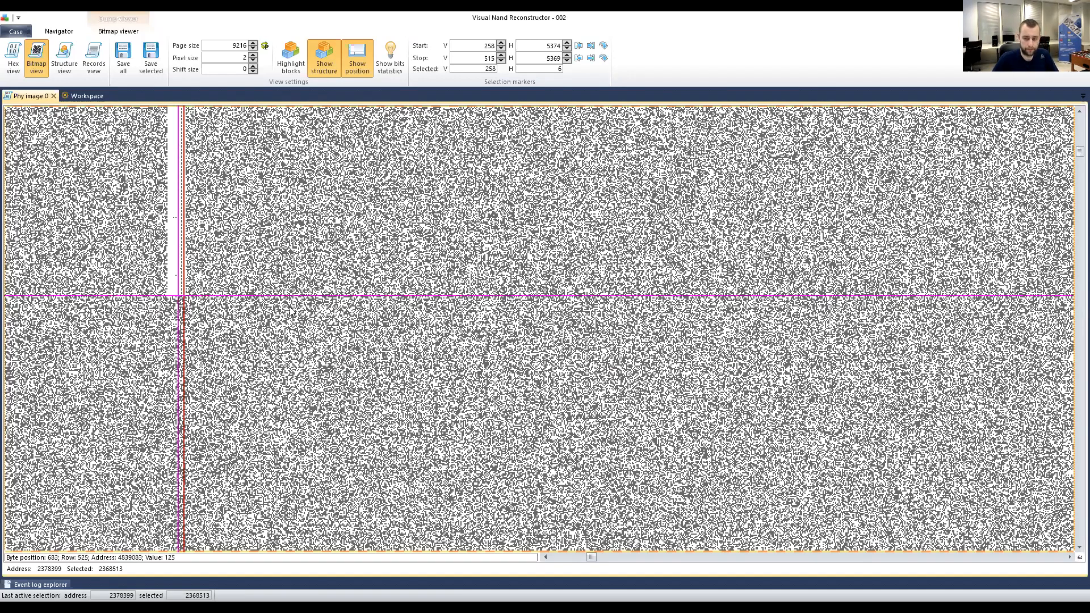
scroll(289, 311, "down", 5)
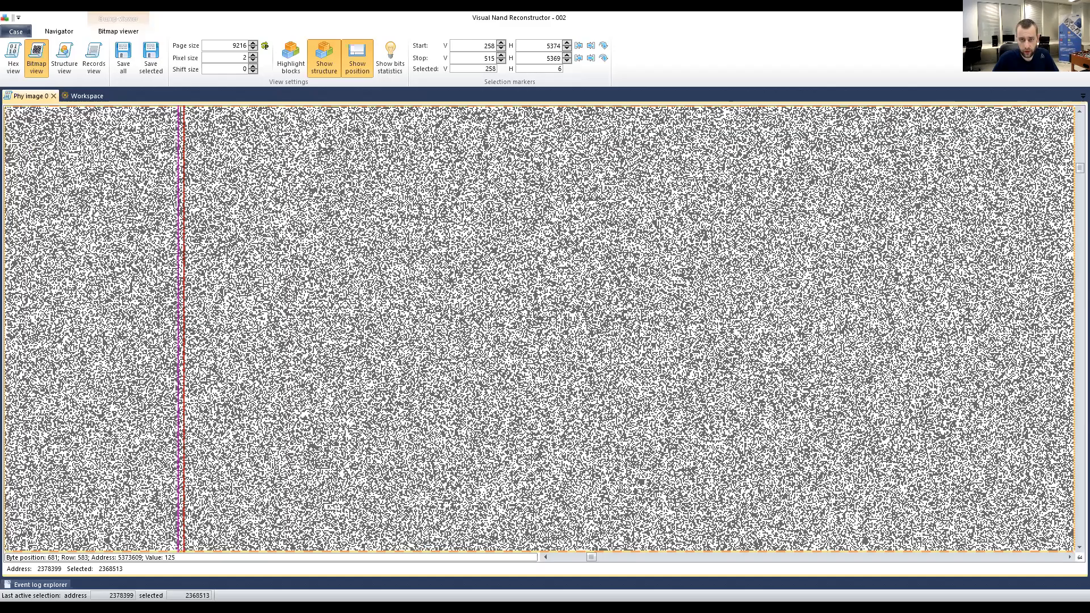
scroll(281, 267, "up", 6)
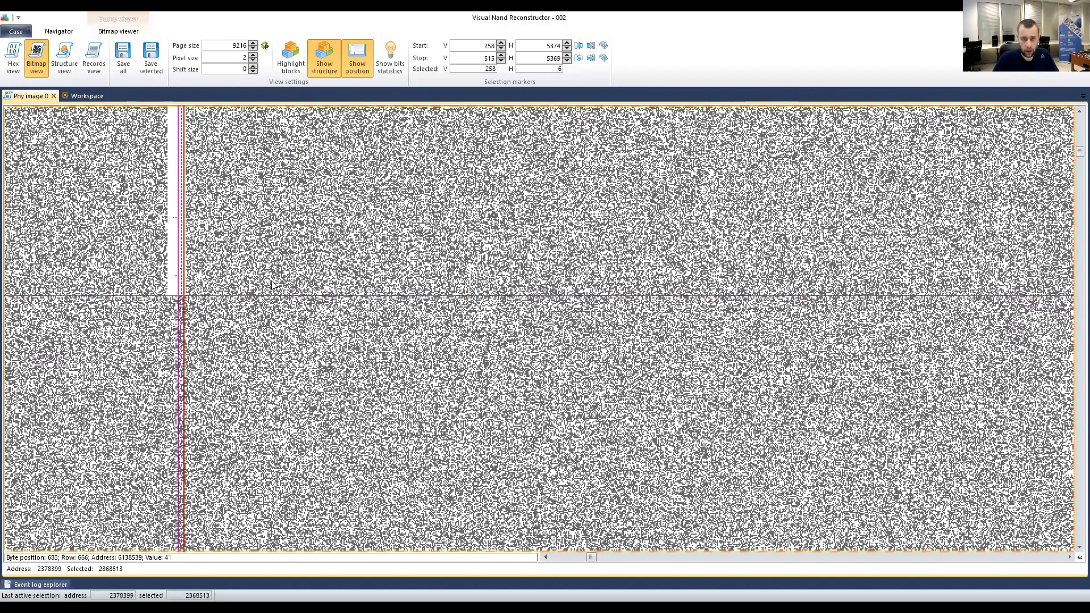
scroll(273, 286, "down", 2)
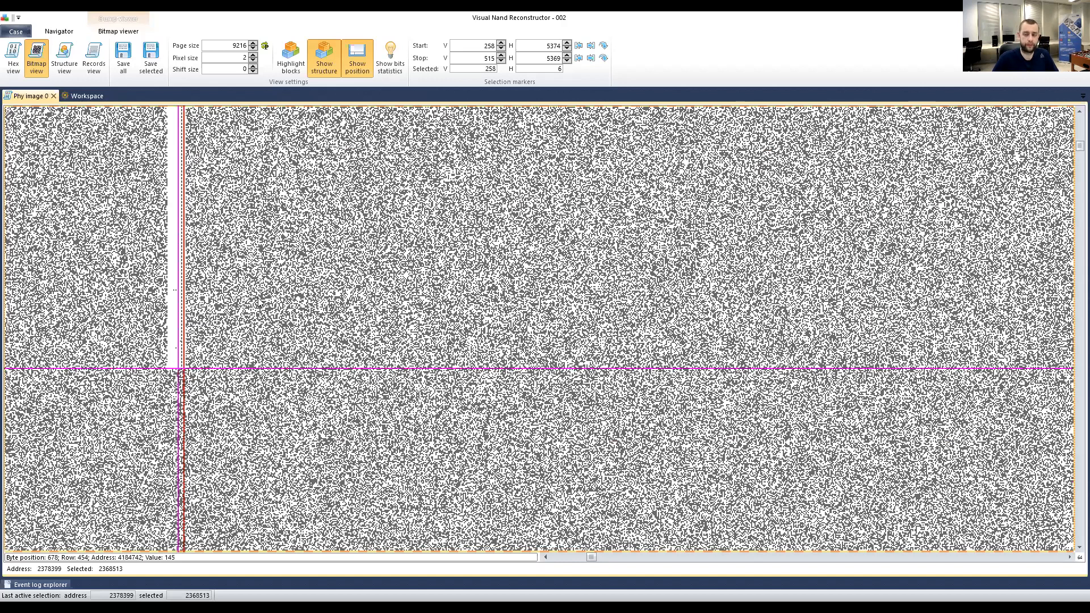
scroll(258, 302, "up", 4)
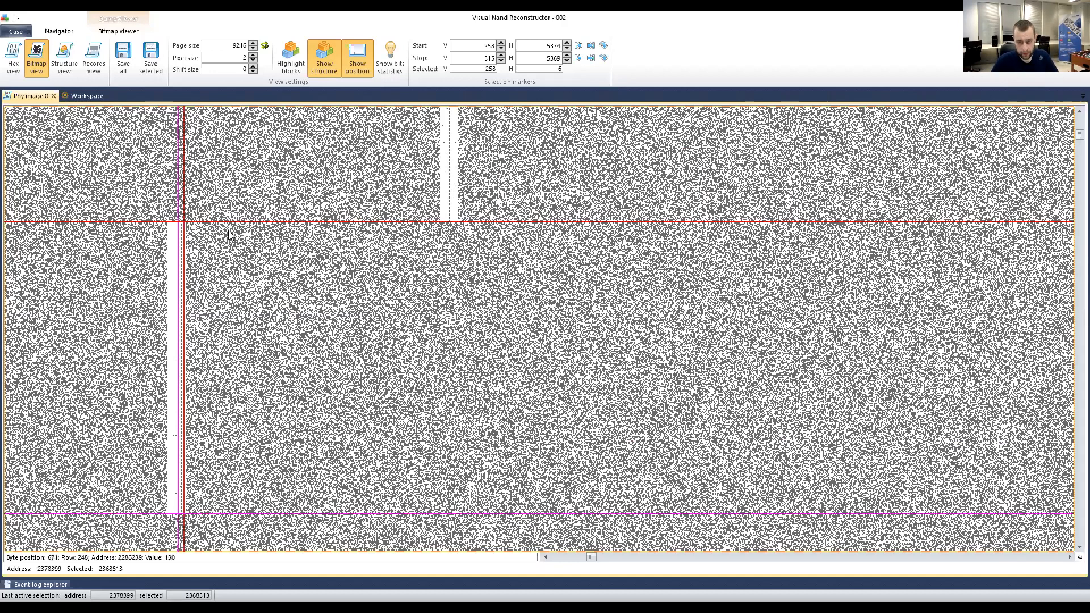
scroll(257, 295, "up", 2)
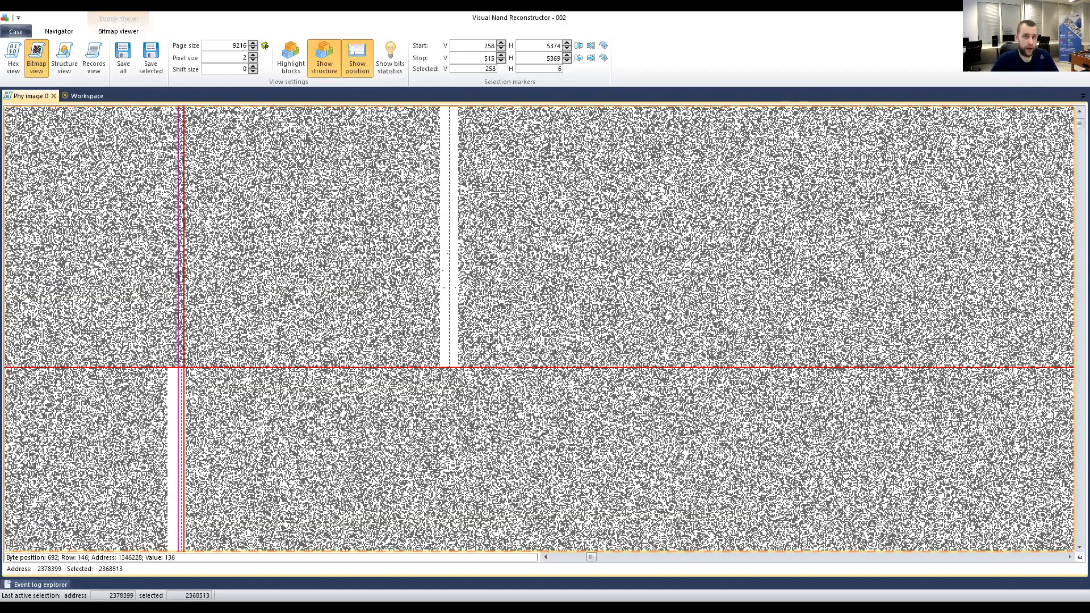
scroll(370, 244, "up", 1)
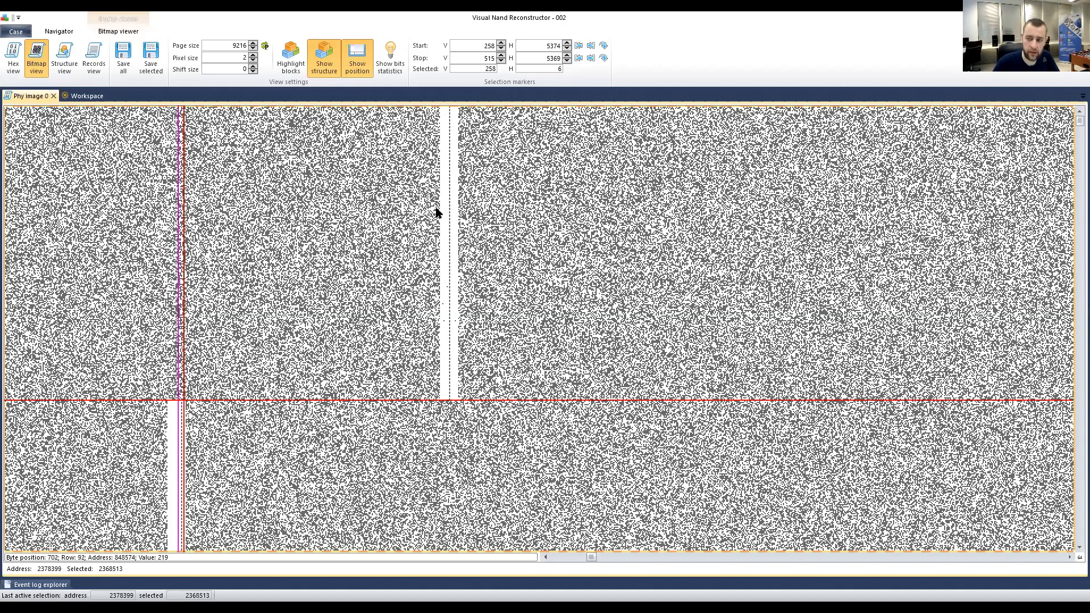
scroll(19, 54, "down", 2)
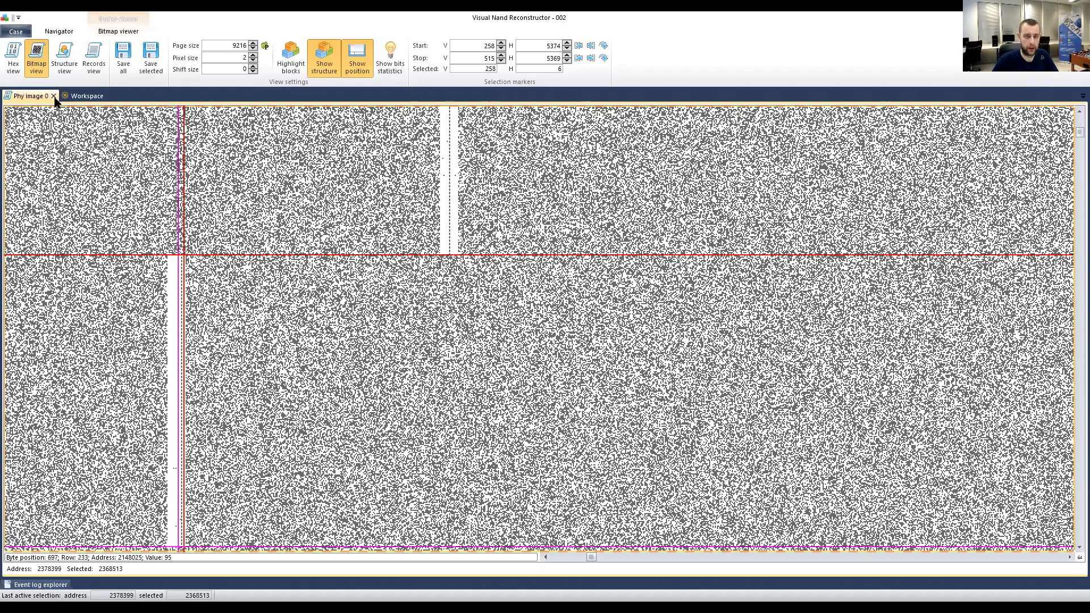
left_click(54, 96)
left_click(267, 193)
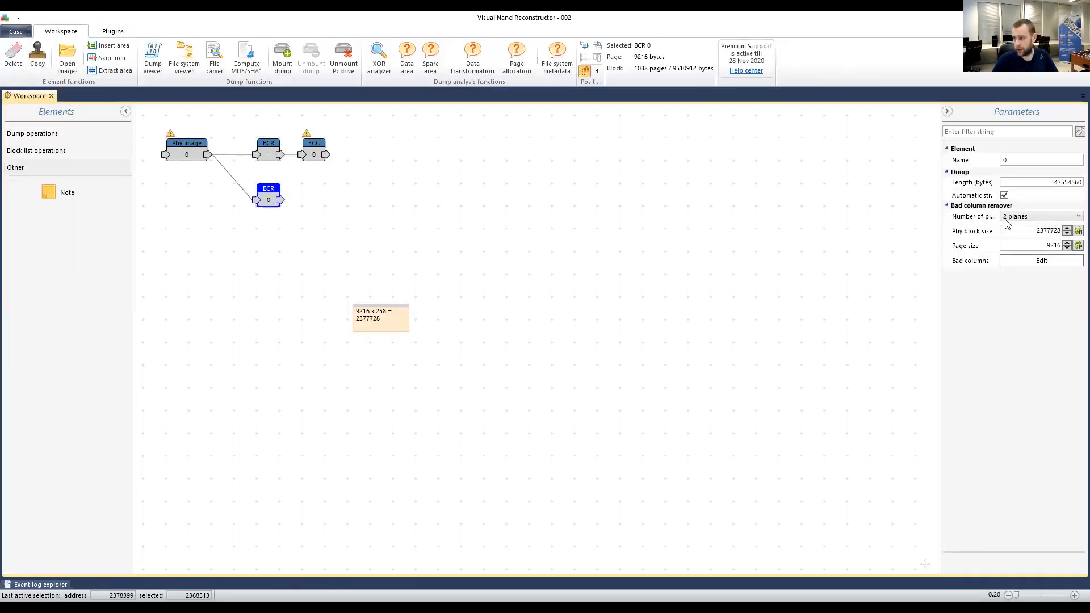
Set BCR 0's Number of planes to 4 and open its Bad columns editor tab.
left_click(1029, 216)
left_click(1019, 242)
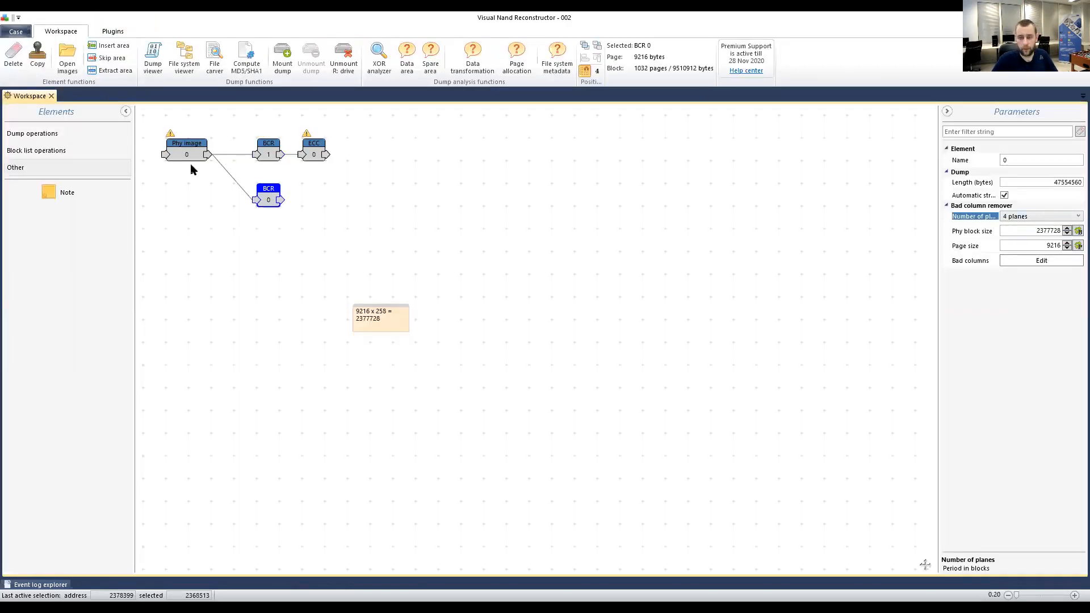
left_click(265, 144)
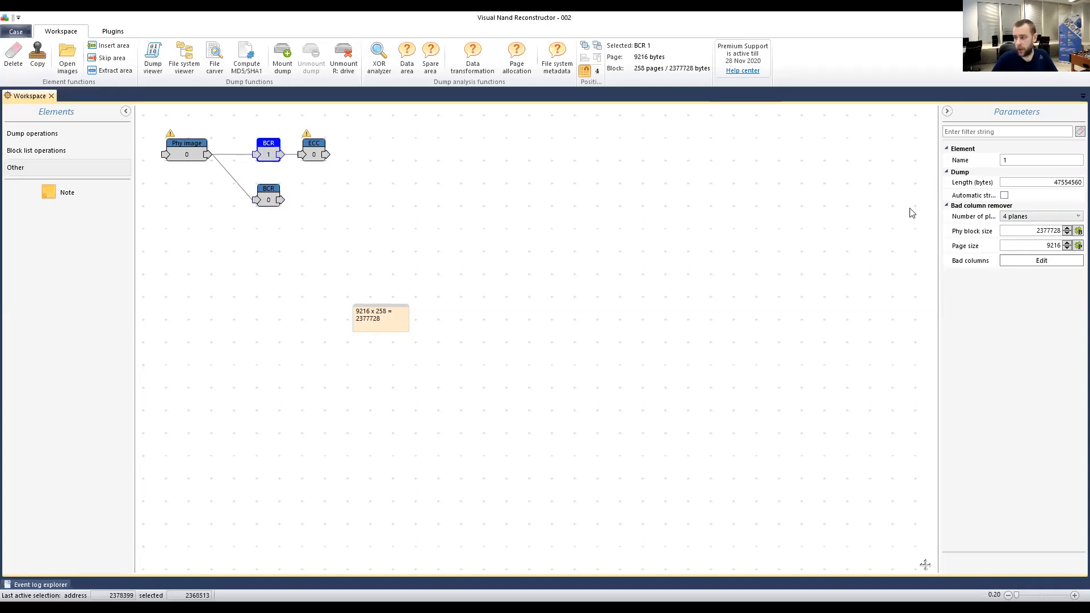
left_click(276, 209)
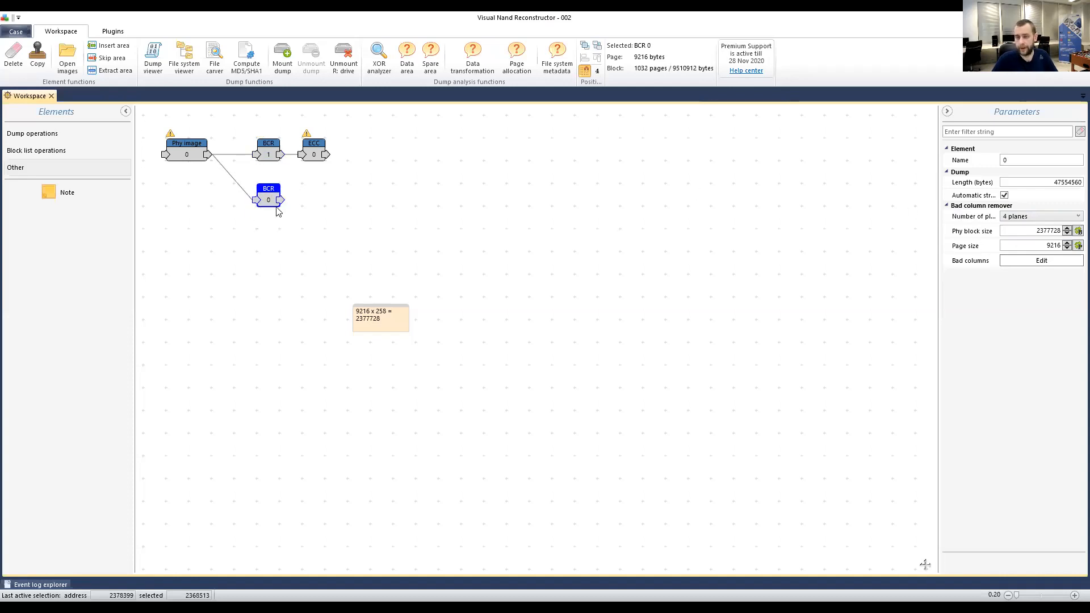
left_click(1033, 261)
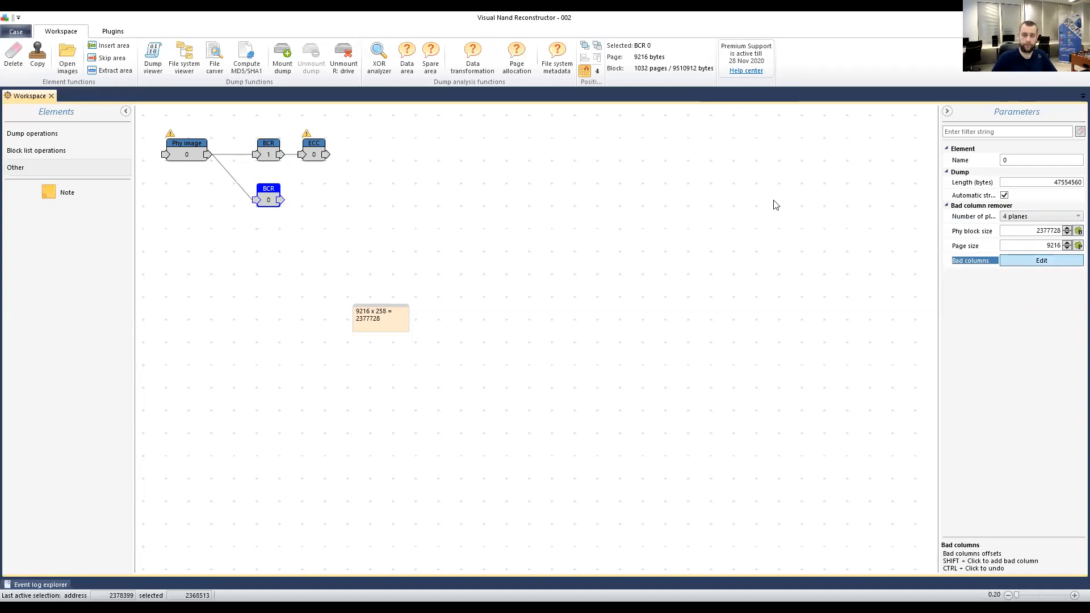
left_click(69, 96)
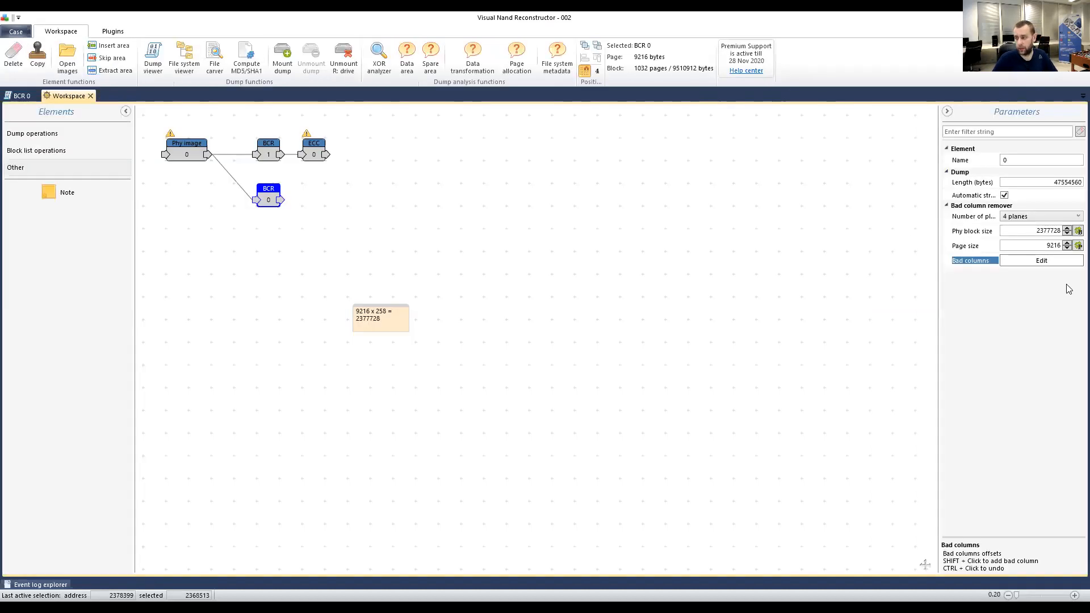
left_click(22, 96)
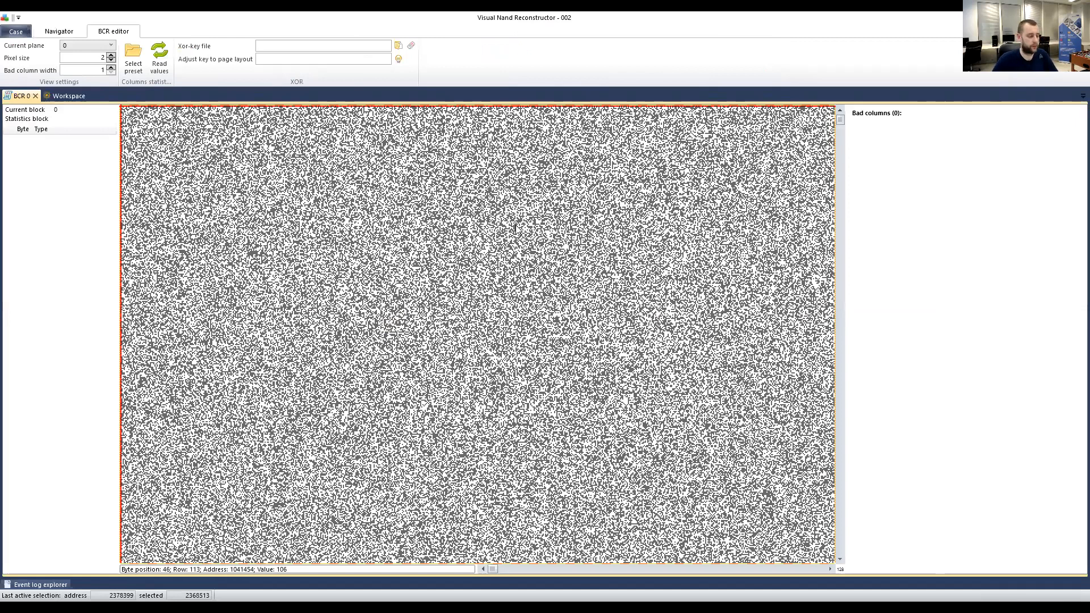
Load the SiliconMotion_SMxxxx.bcpreset preset and read the column statistics into the byte list.
left_click(133, 54)
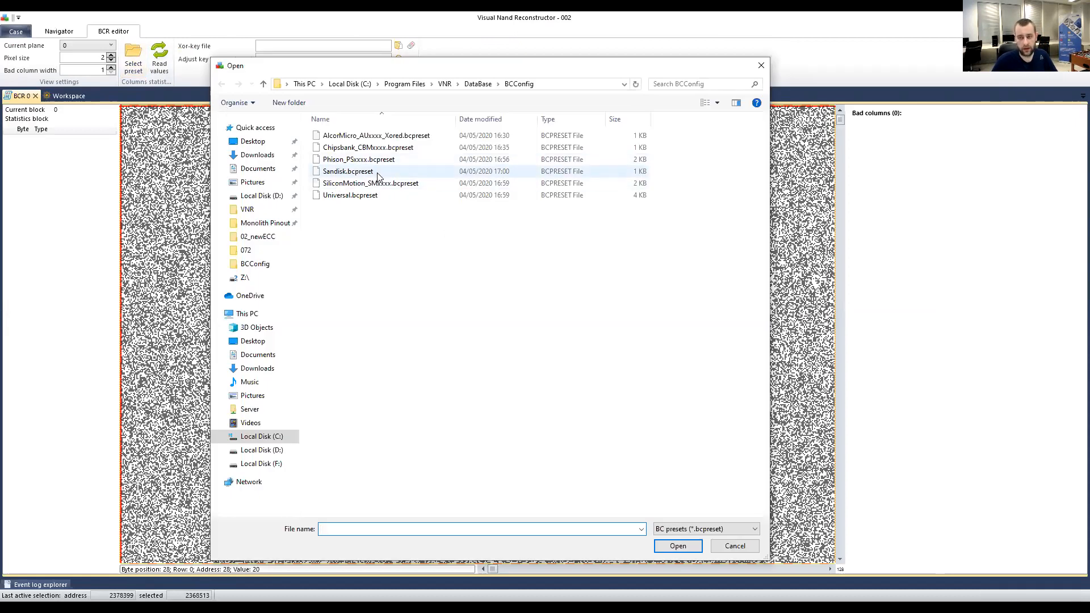
left_click(355, 182)
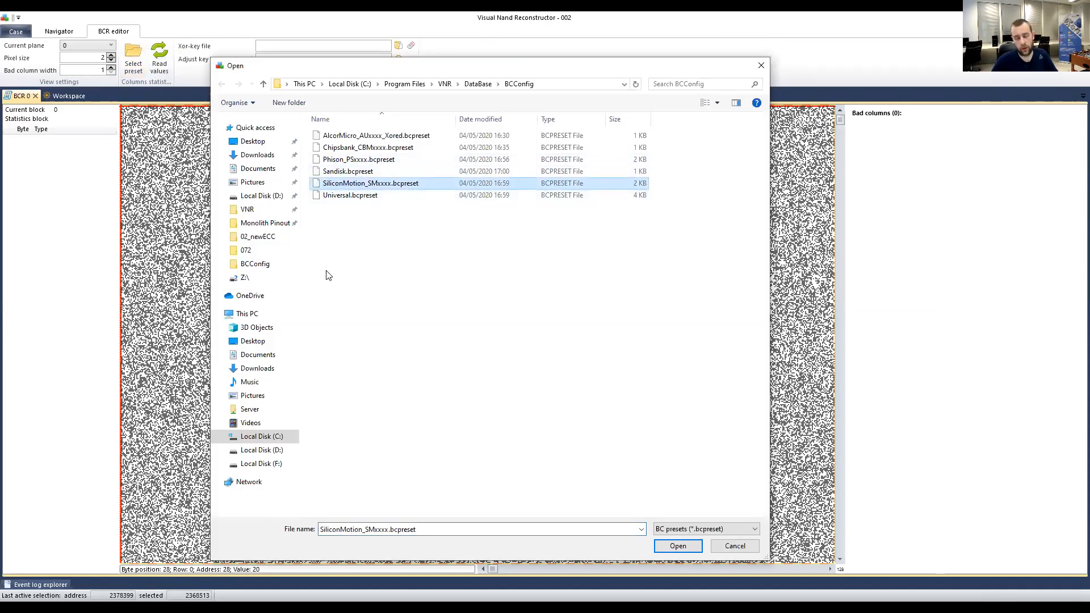
left_click(676, 546)
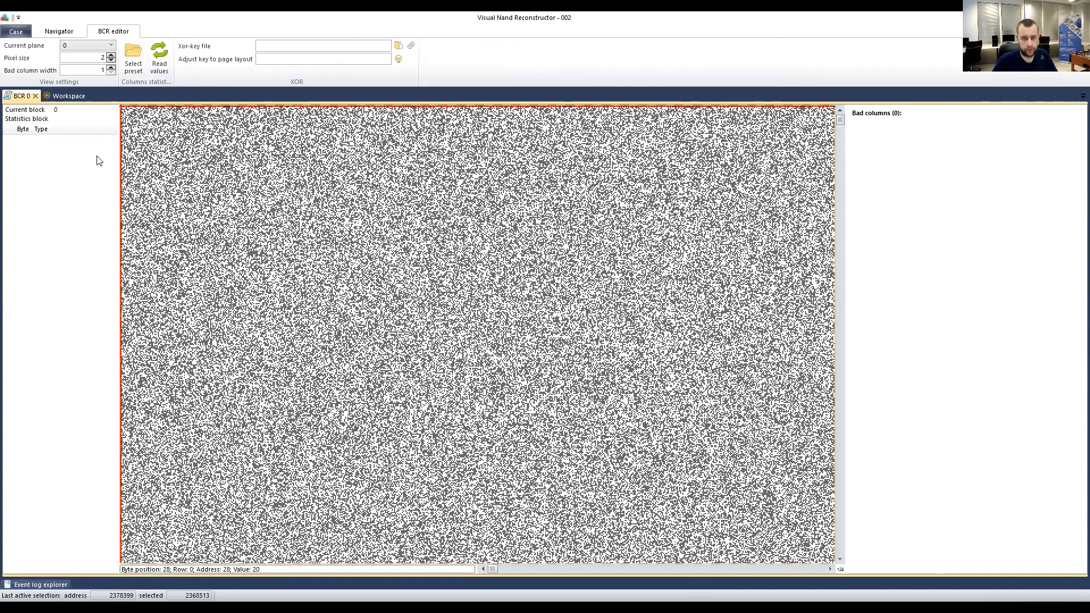
left_click(159, 66)
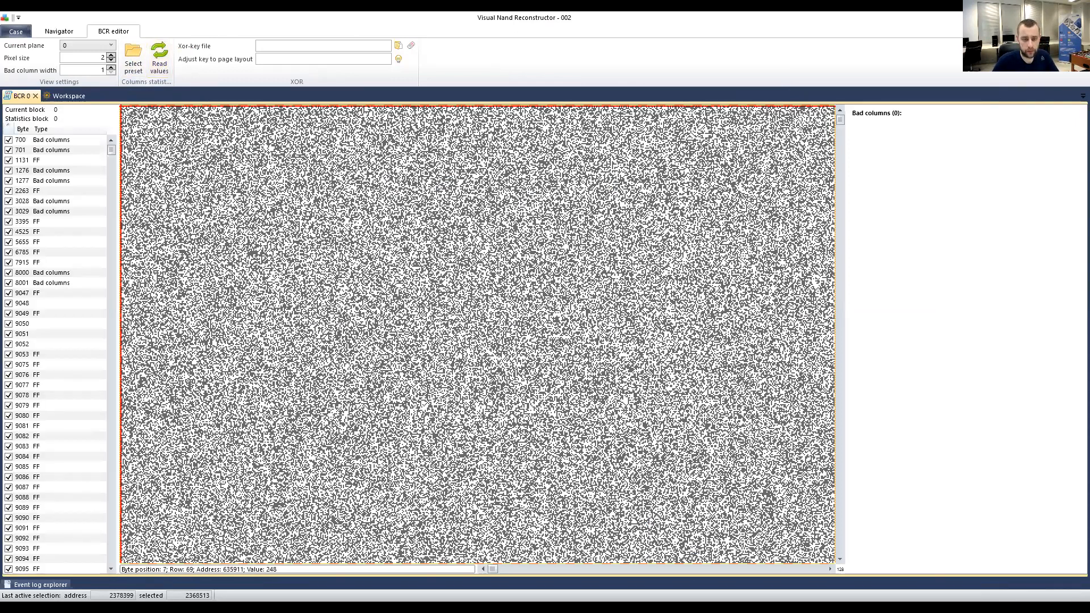
Inspect byte columns 6785 and 9142 in the plane 0 bitmap.
left_click(35, 253)
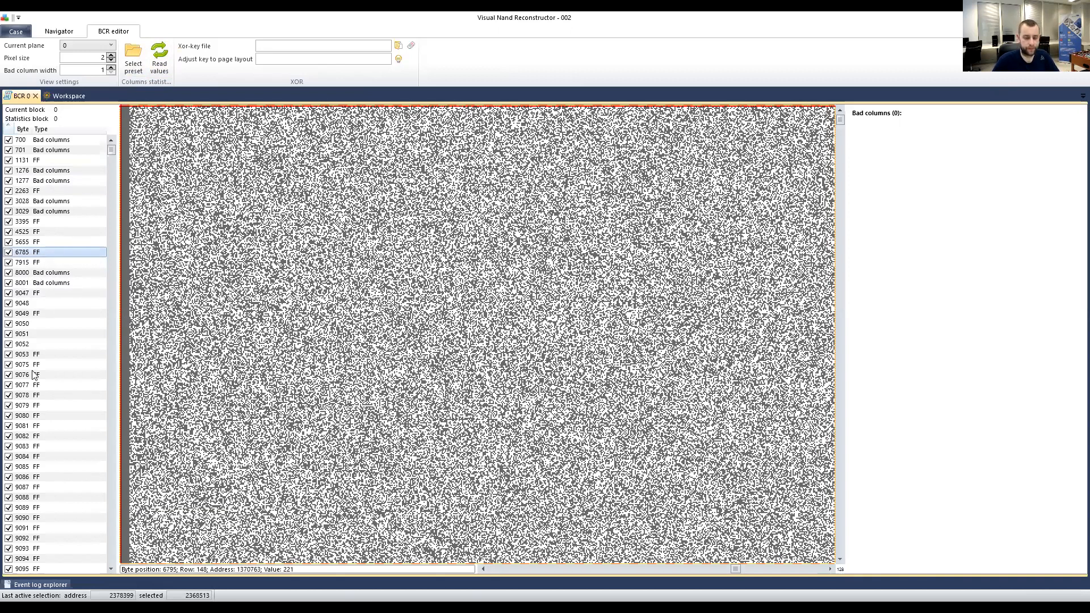
scroll(68, 340, "down", 5)
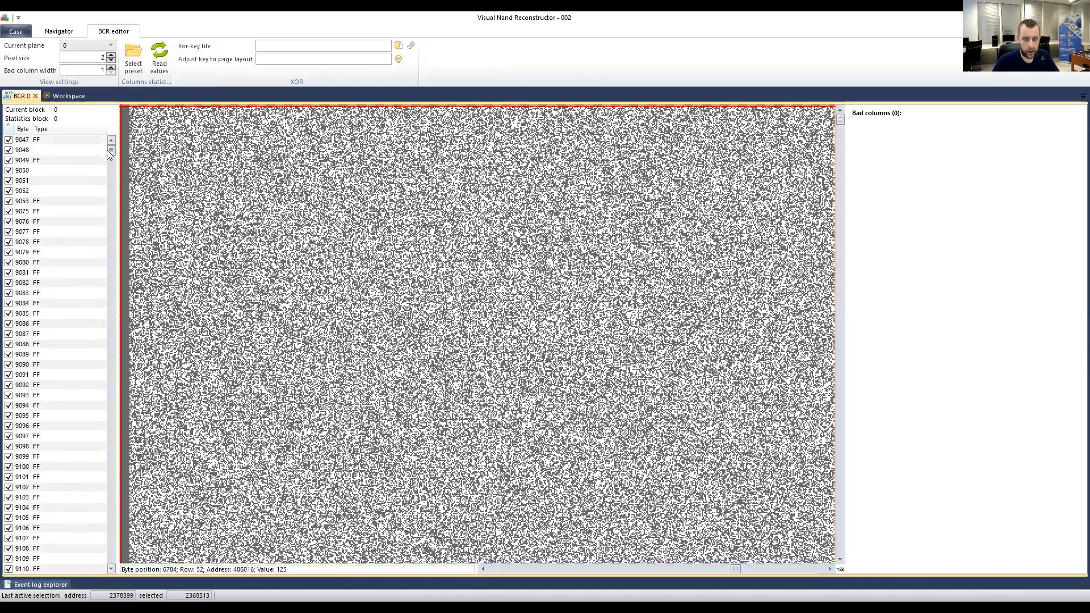
mouse_move(111, 151)
left_mouse_down()
mouse_move(117, 240)
mouse_move(107, 140)
left_mouse_up()
scroll(34, 272, "down", 10)
scroll(37, 275, "down", 19)
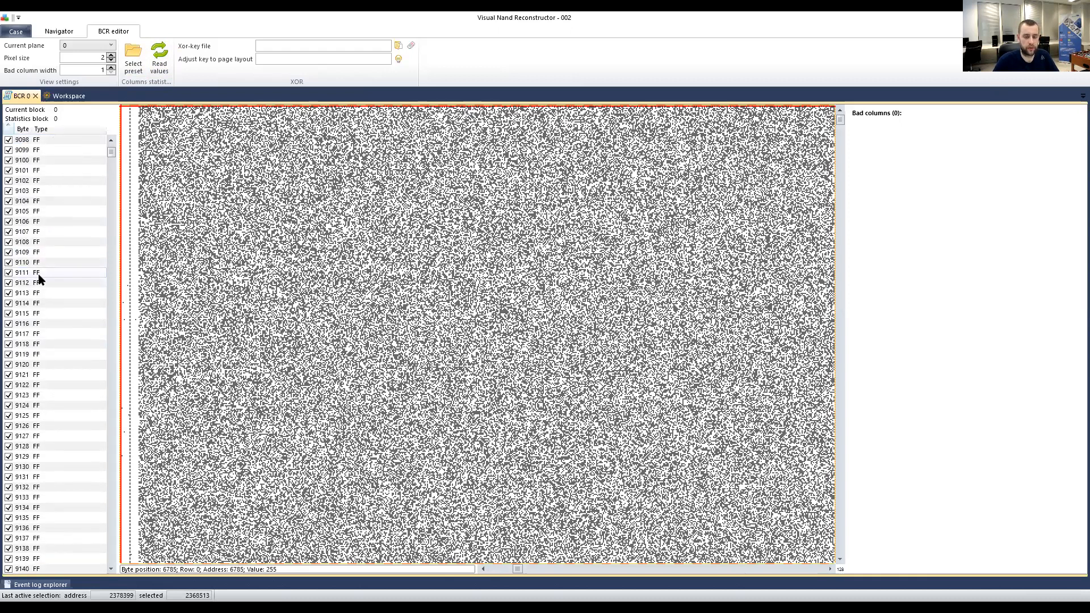
scroll(40, 284, "up", 4)
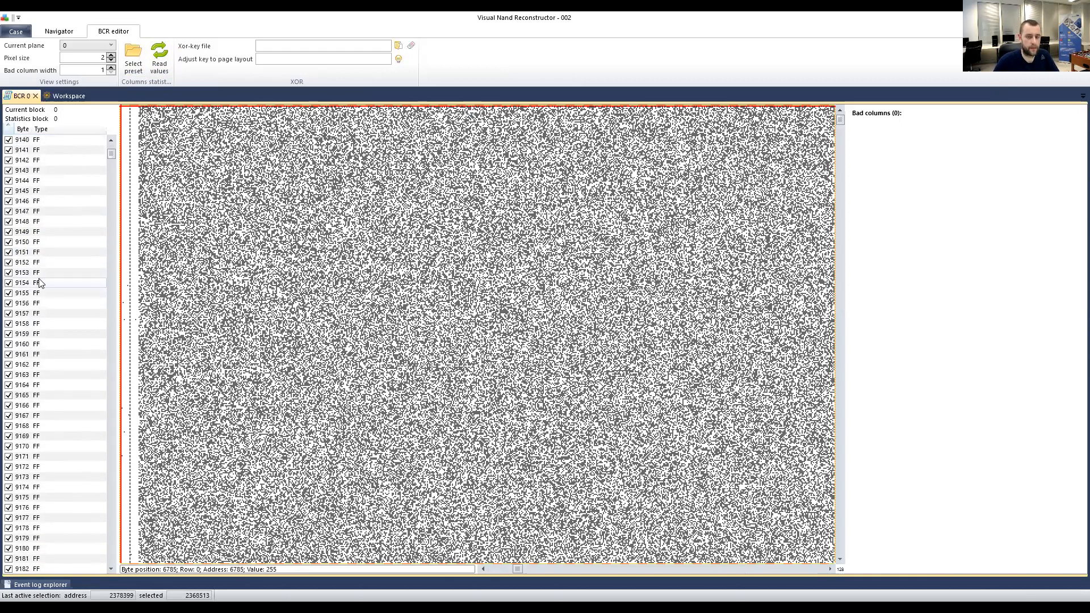
left_click(40, 283)
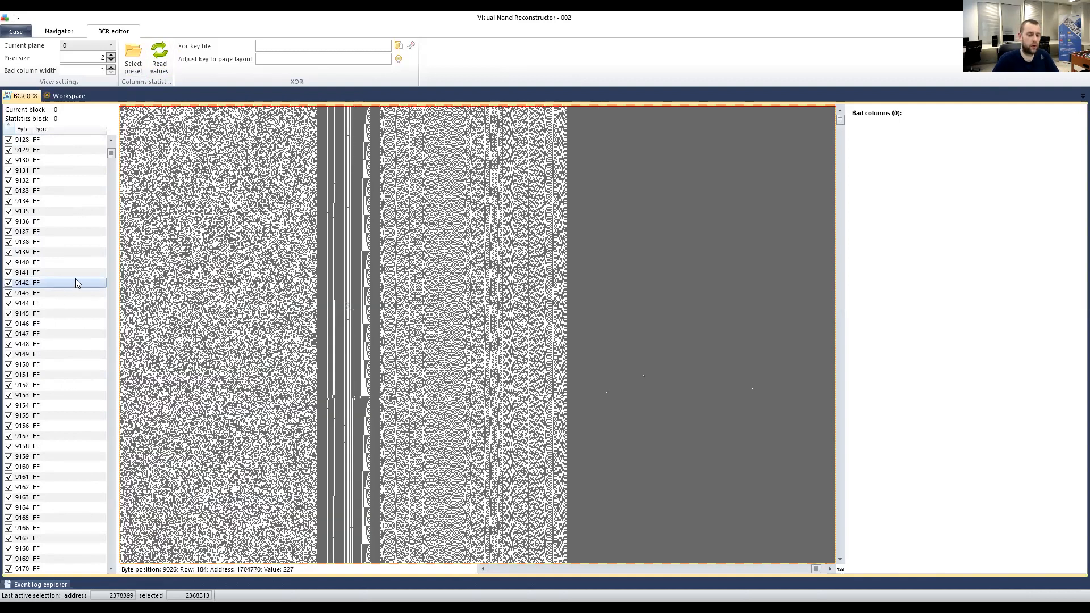
Apply Filters > Clear use for chains to untick chained FF bytes from 9047, then view byte 9052.
right_click(38, 288)
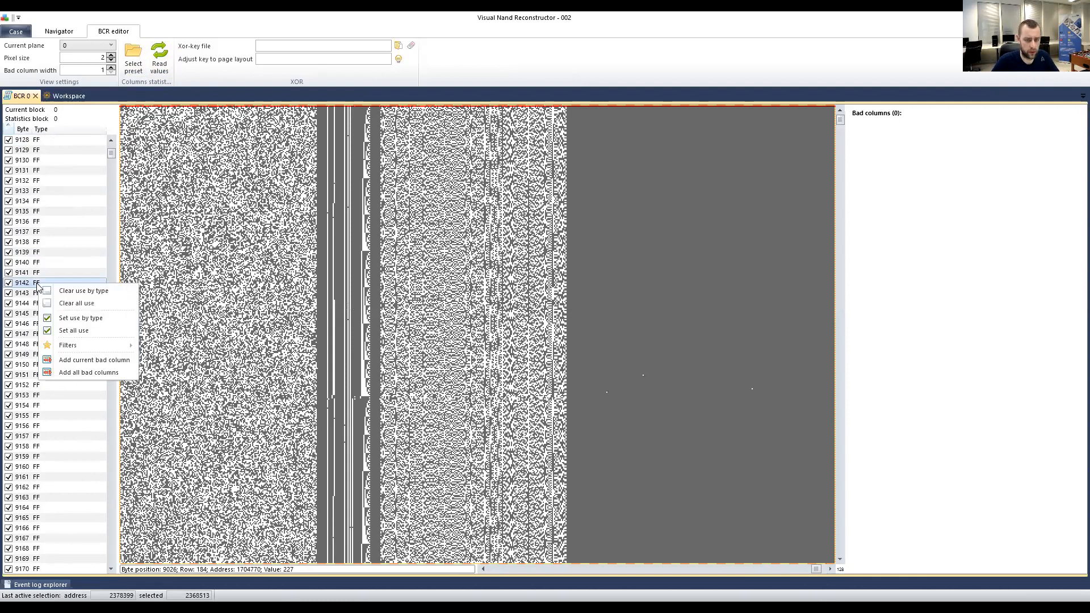
mouse_move(86, 345)
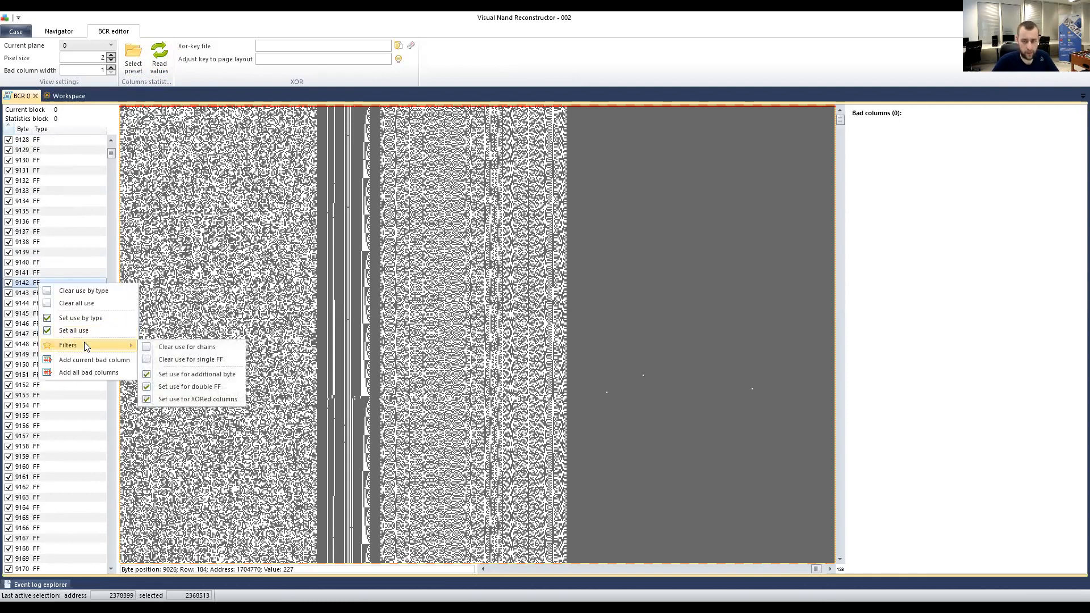
left_click(181, 347)
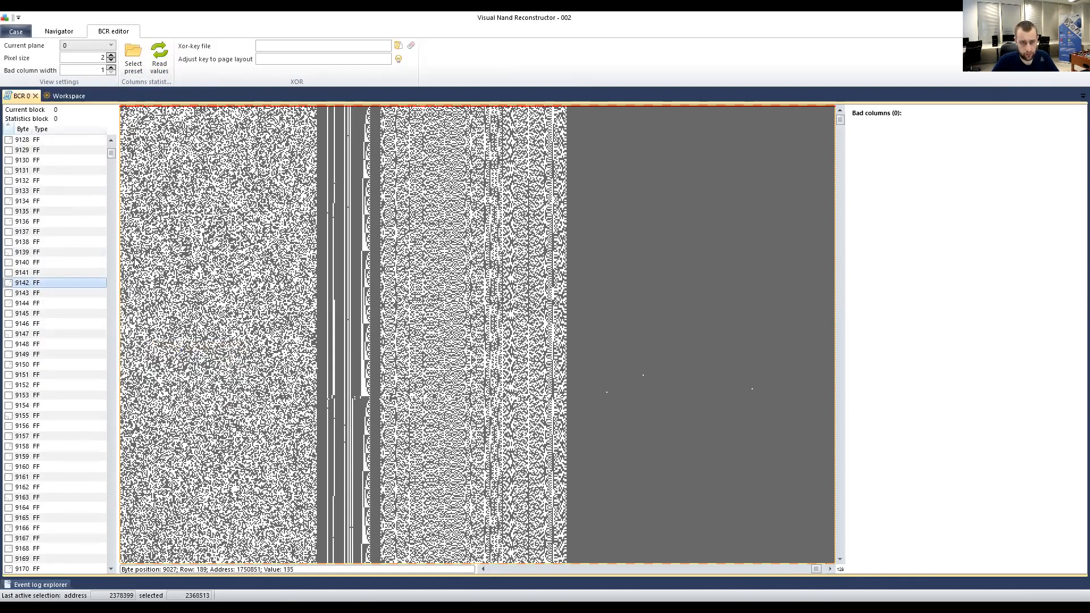
scroll(41, 242, "up", 14)
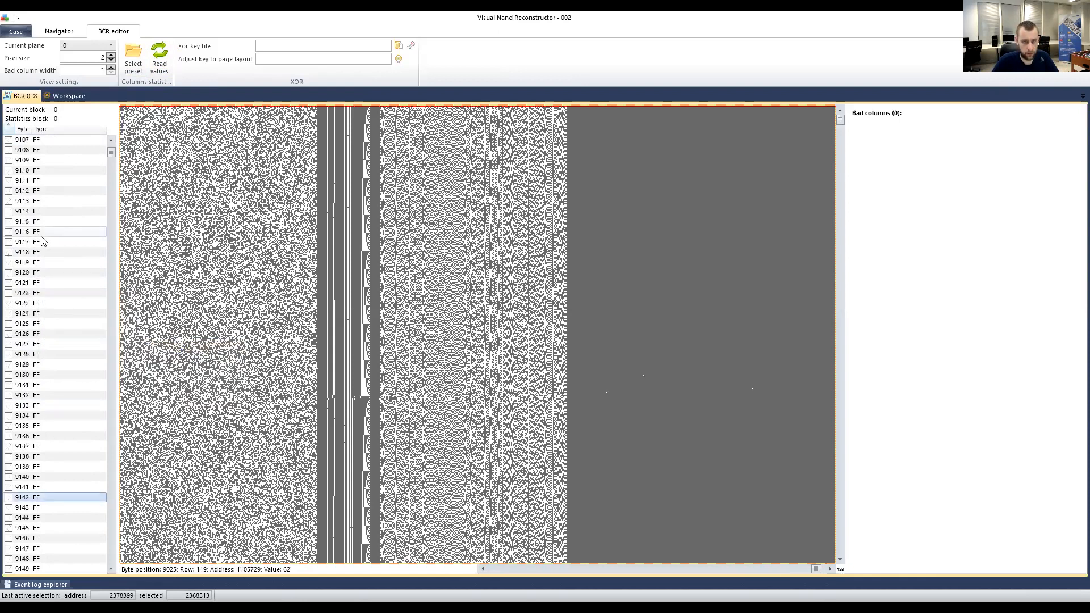
scroll(41, 242, "up", 11)
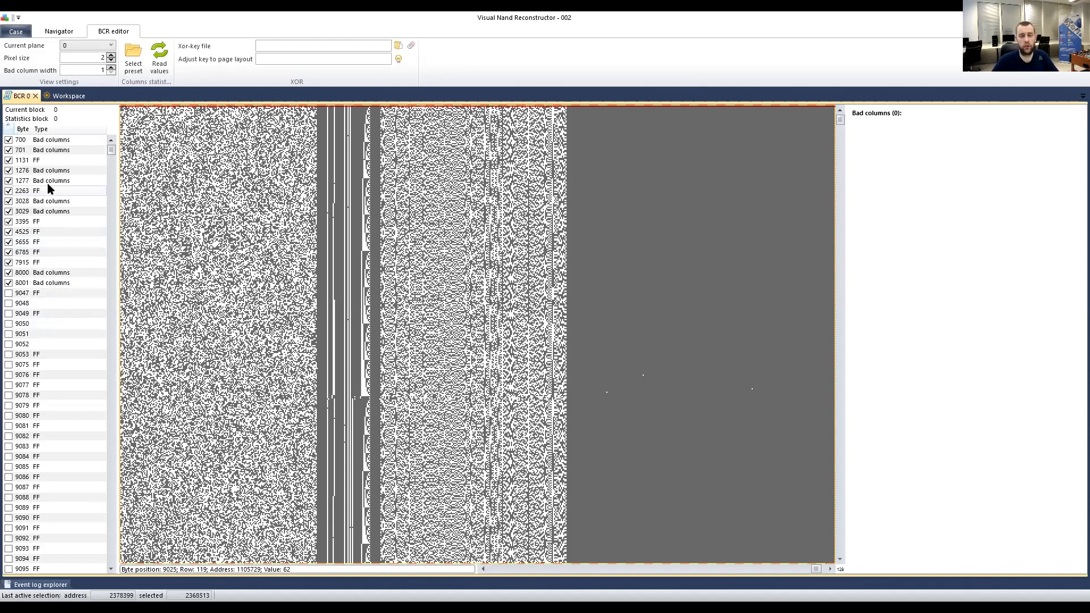
left_click(46, 343)
left_click(44, 335)
left_click(43, 325)
left_click(45, 334)
left_click(45, 345)
left_click(48, 334)
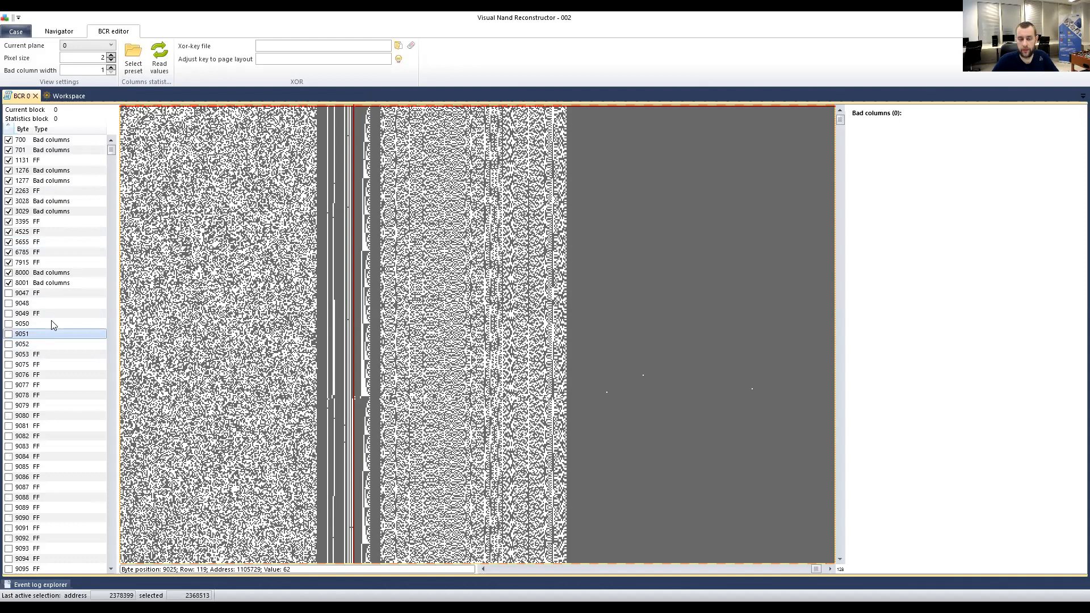
left_click(49, 325)
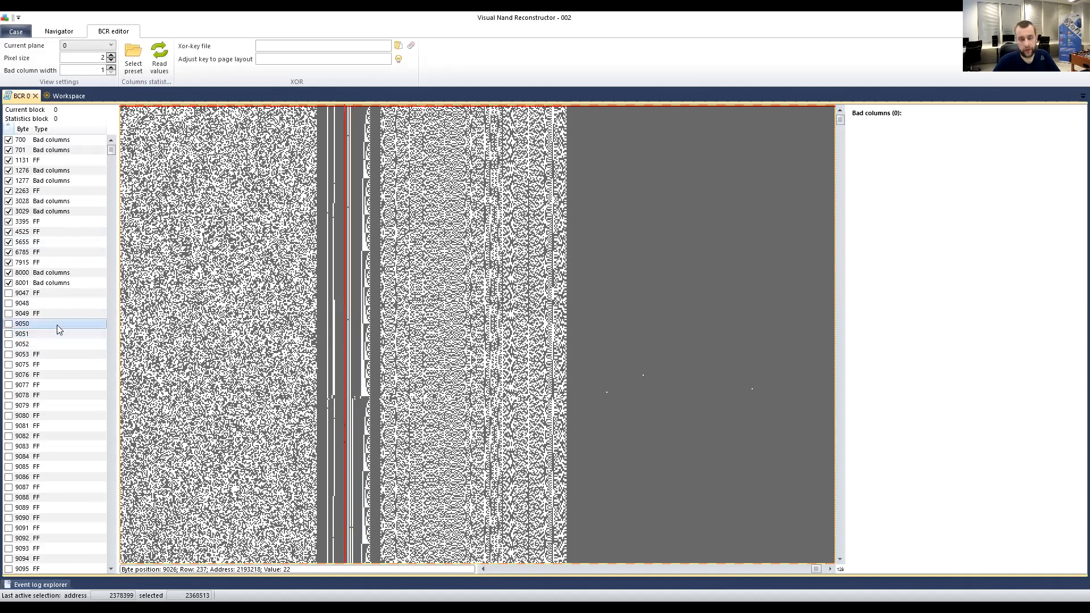
left_click(60, 294)
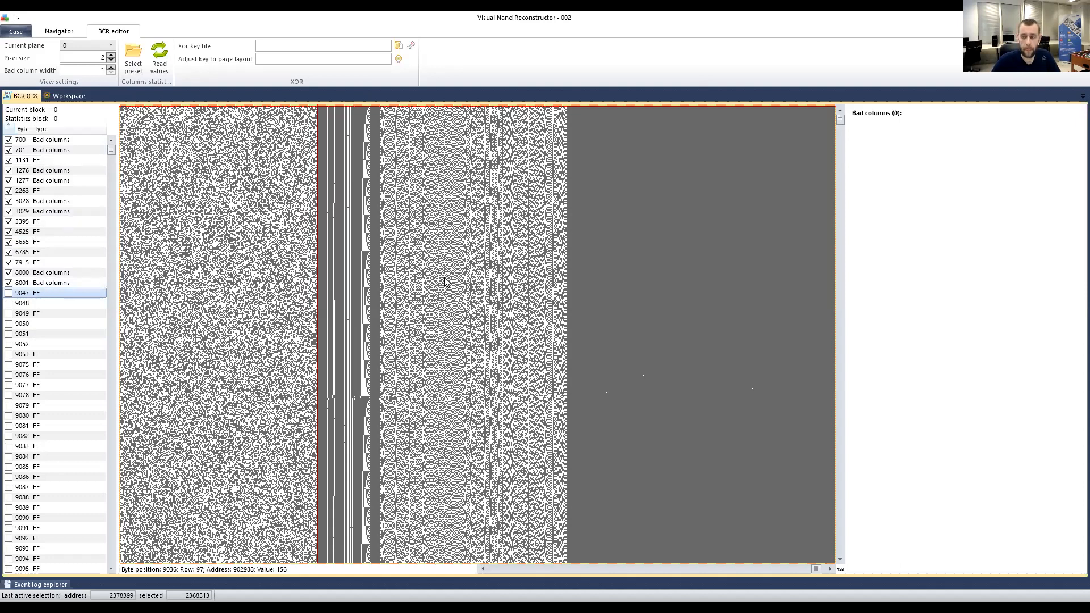
left_click(48, 140)
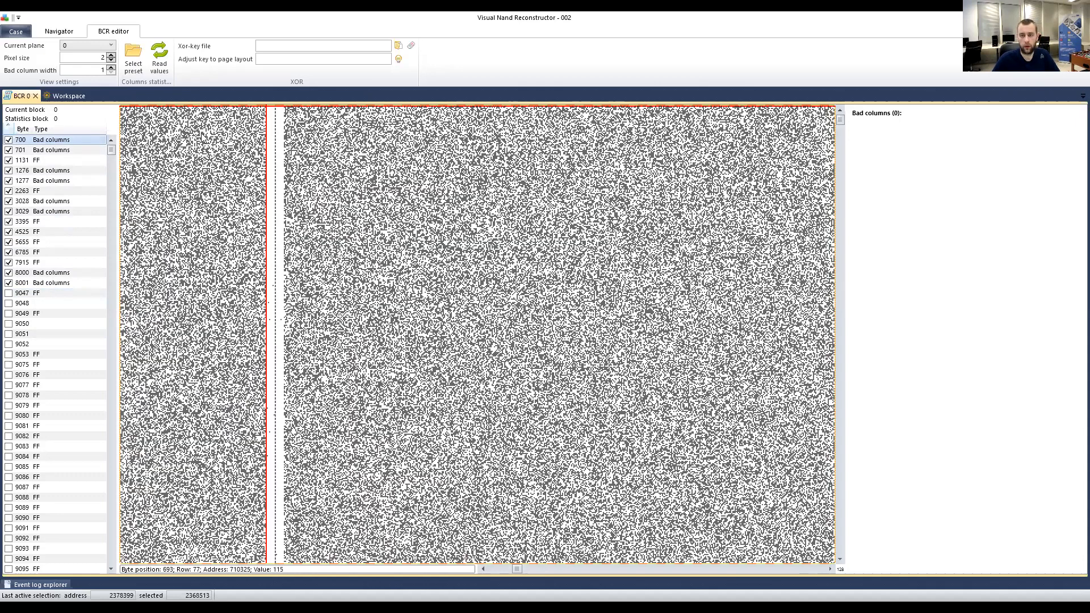
scroll(285, 171, "down", 3)
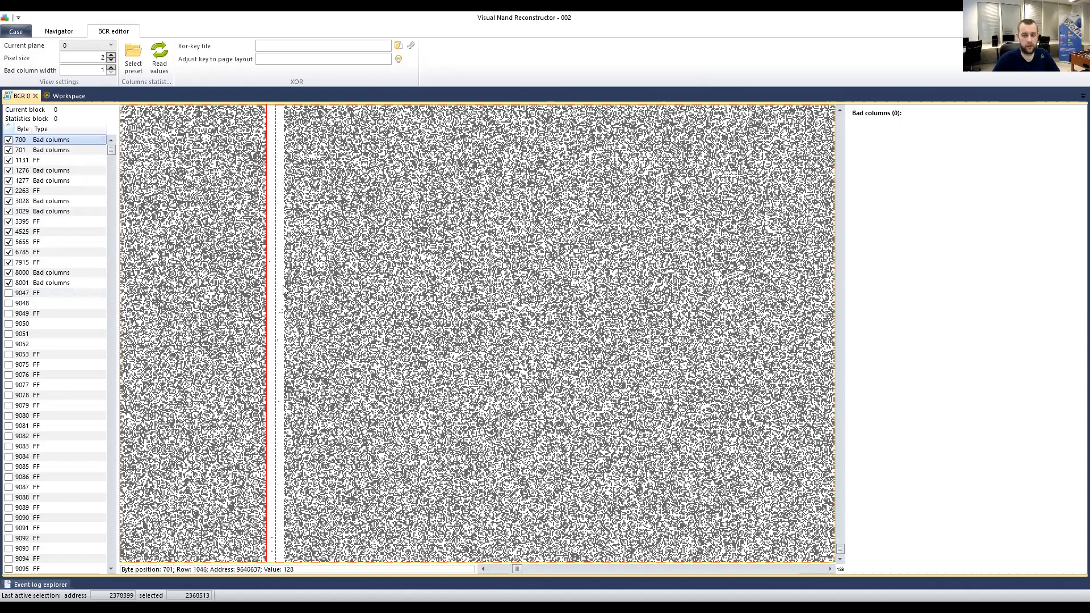
scroll(284, 170, "down", 3)
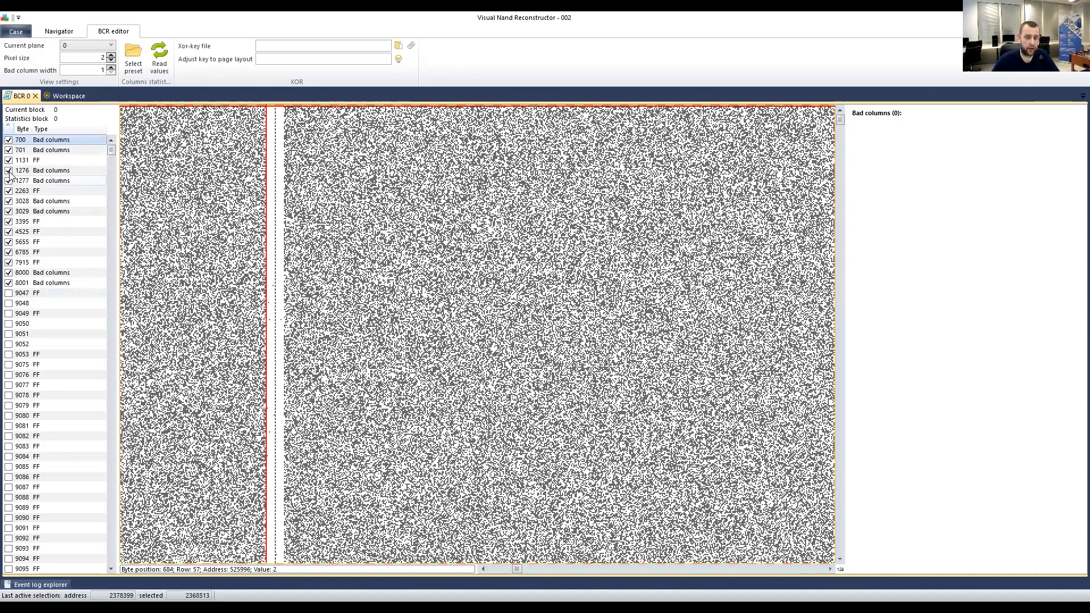
left_click(48, 172)
scroll(299, 146, "left", 2)
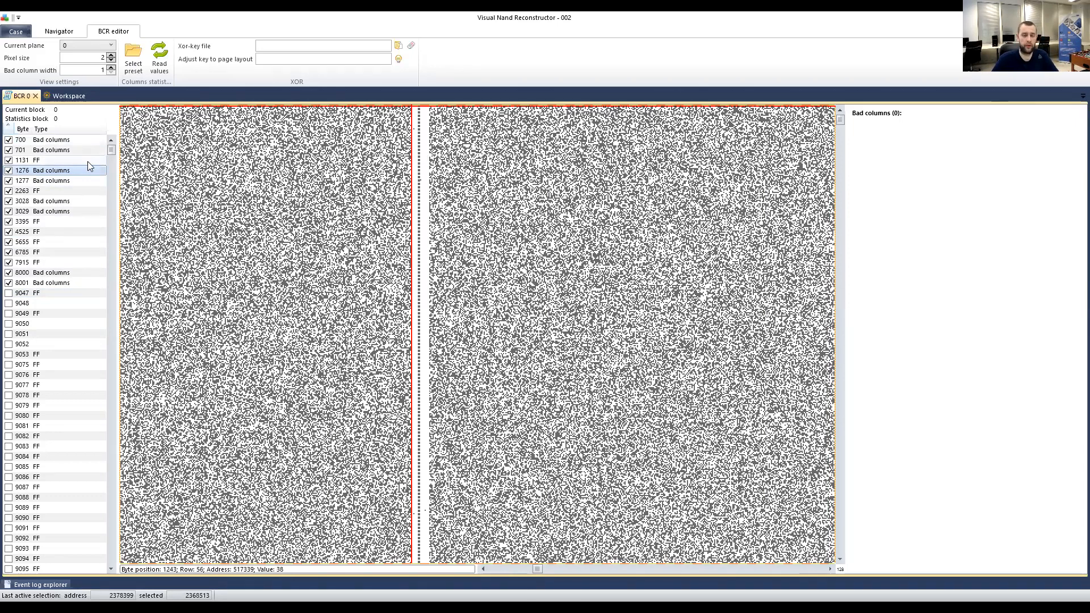
left_click(52, 140)
left_click(35, 160)
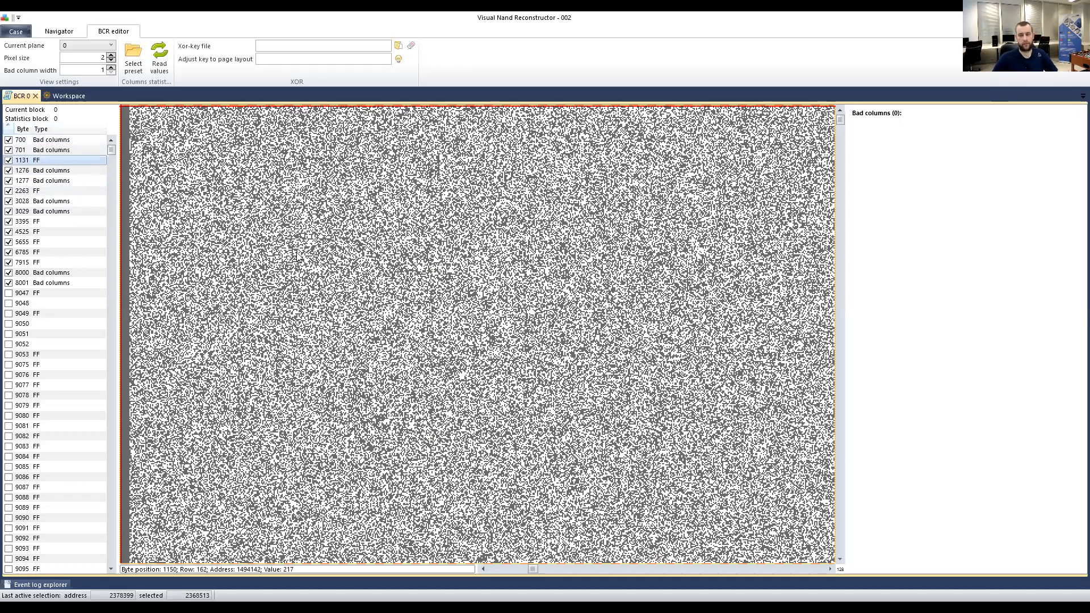
scroll(287, 255, "left", 2)
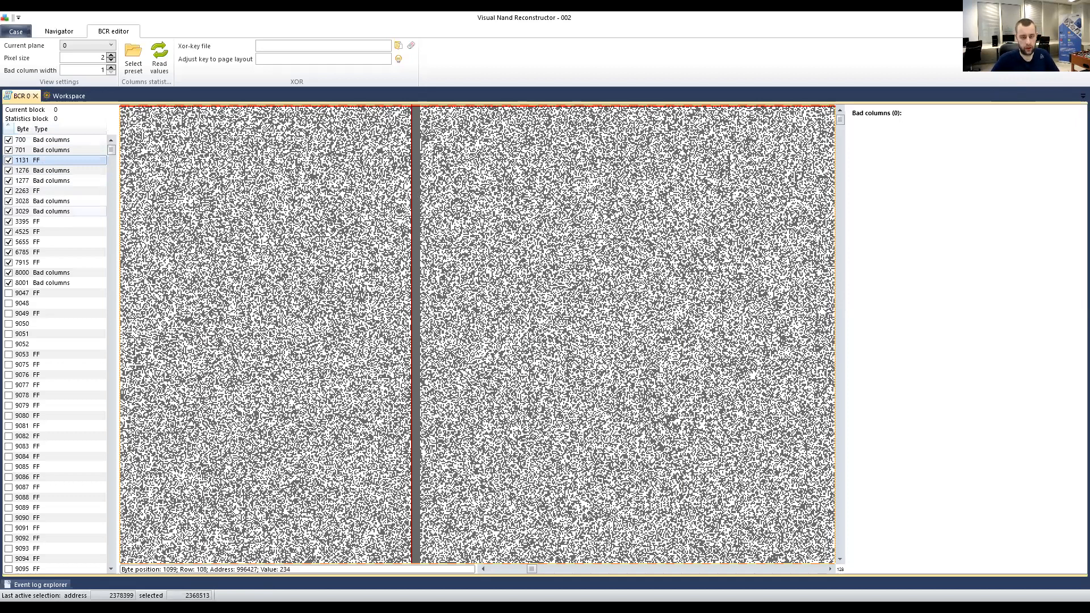
left_click(27, 222)
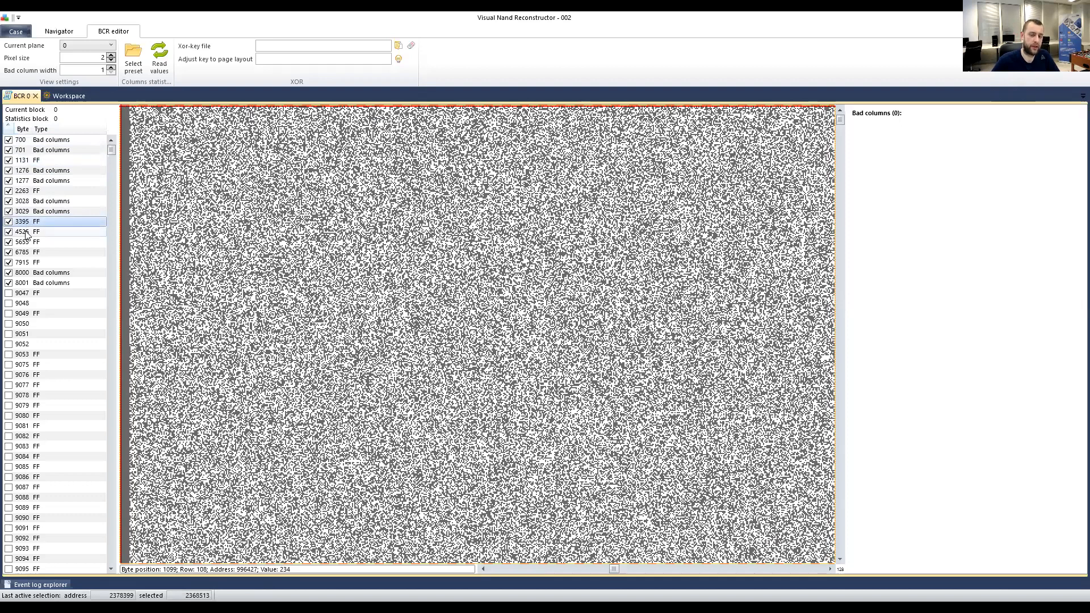
left_click(26, 232)
left_click(25, 243)
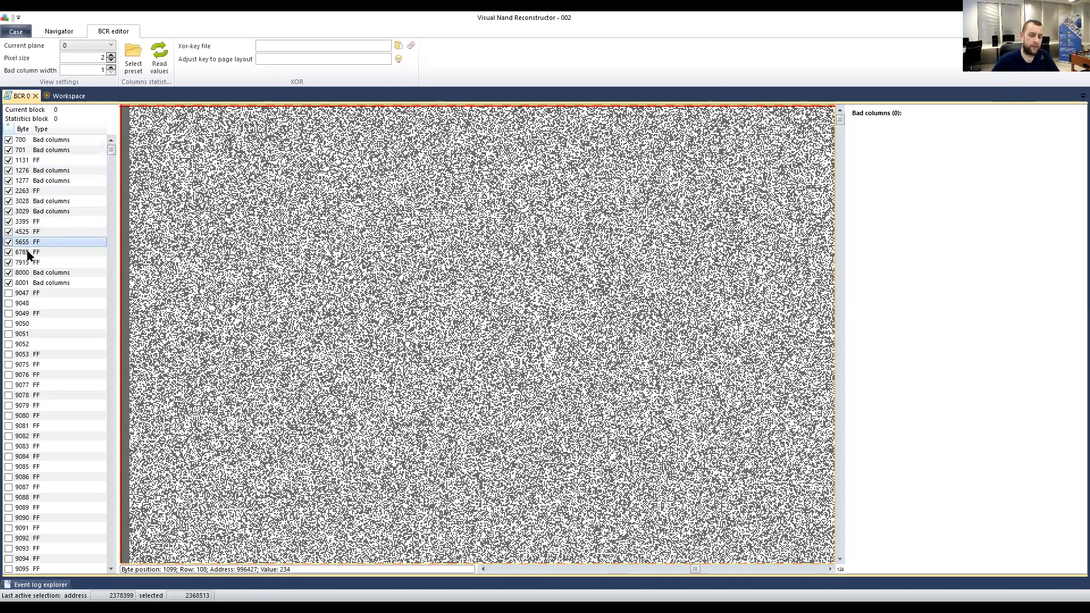
left_click(27, 252)
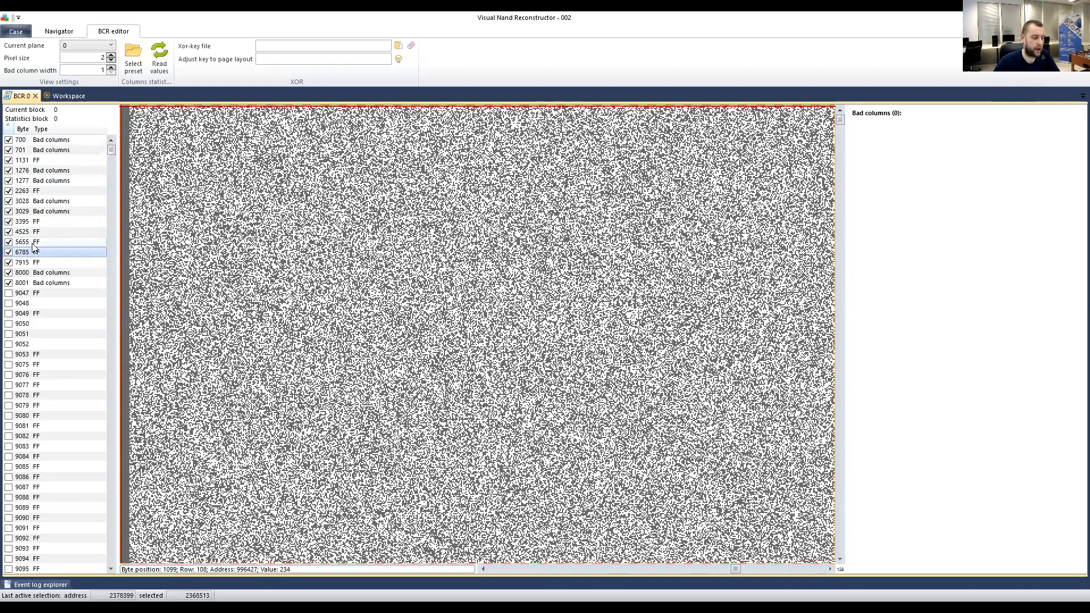
left_click(33, 241)
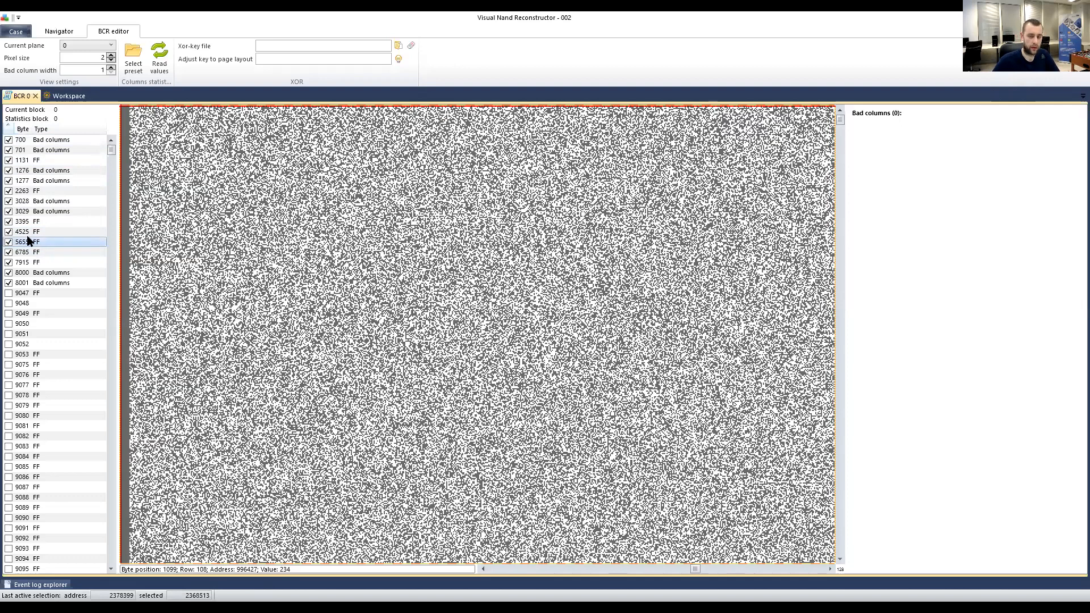
left_click(35, 231)
left_click(34, 224)
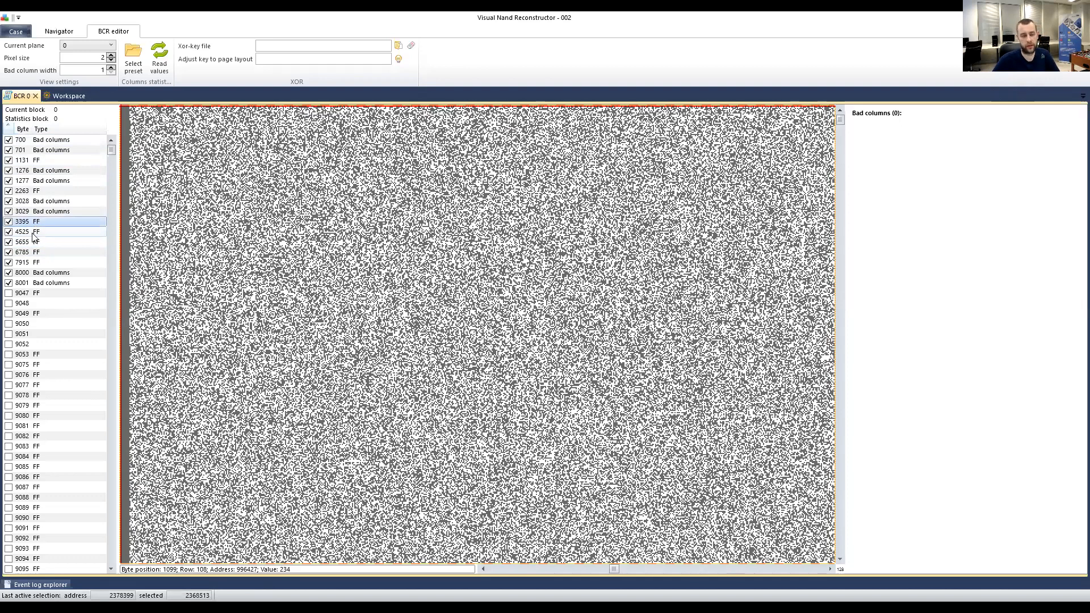
left_click(35, 231)
left_click(34, 243)
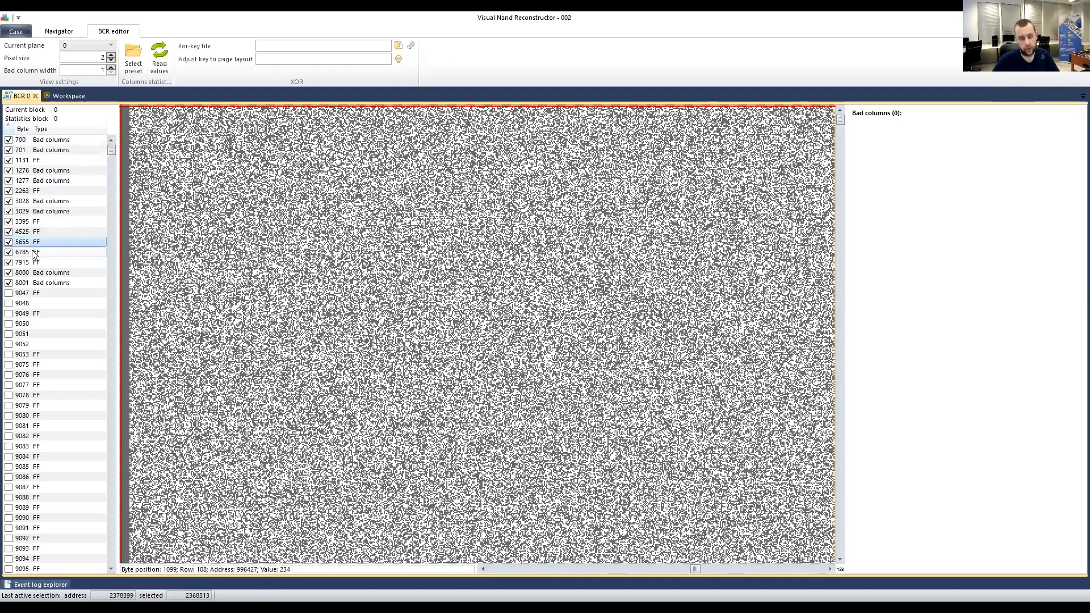
left_click(34, 252)
left_click(37, 242)
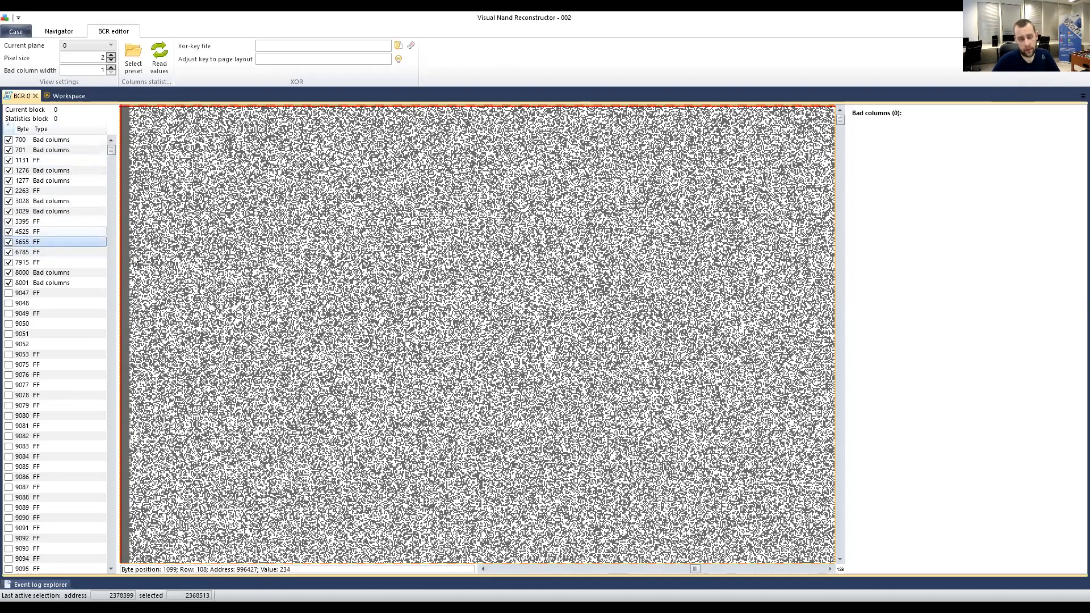
key("Up")
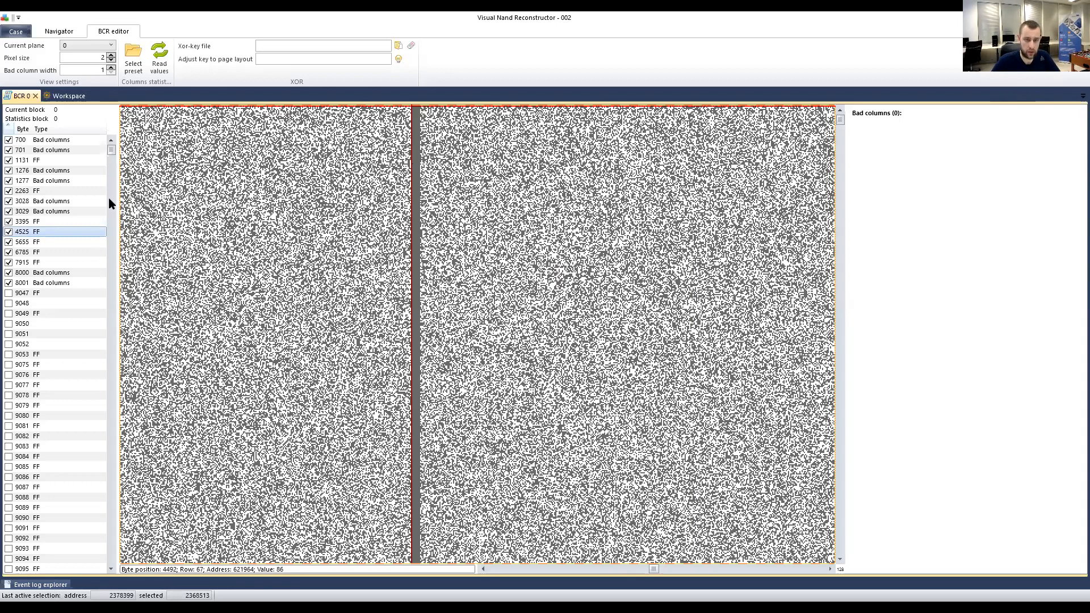
key("Down")
key("Down")
key("Down")
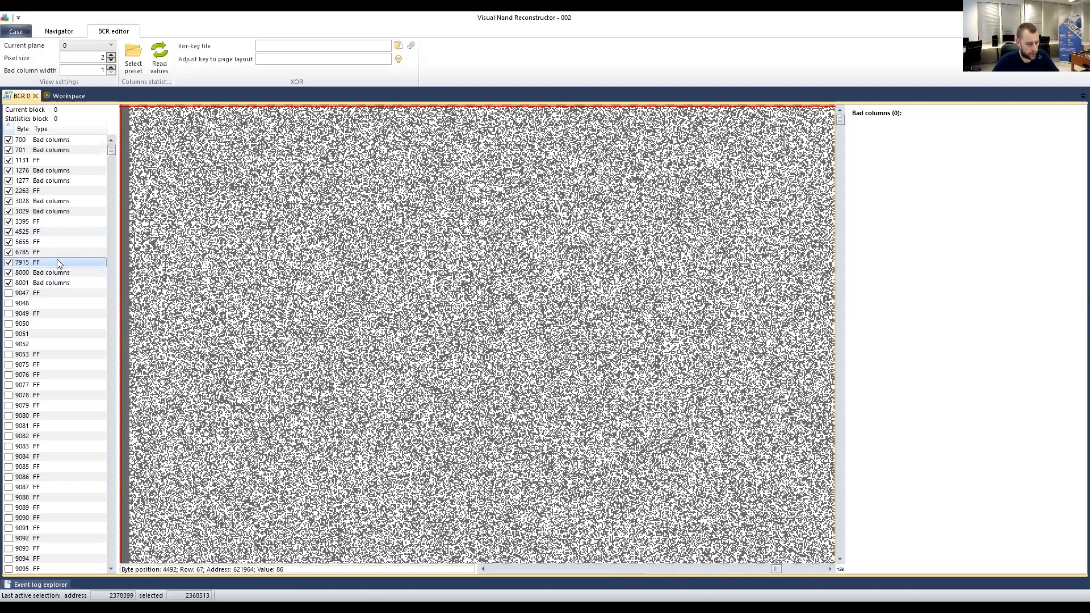
Compare bad columns 700 and 701 back and forth in the plane 0 bitmap.
left_click(46, 143)
left_click(46, 148)
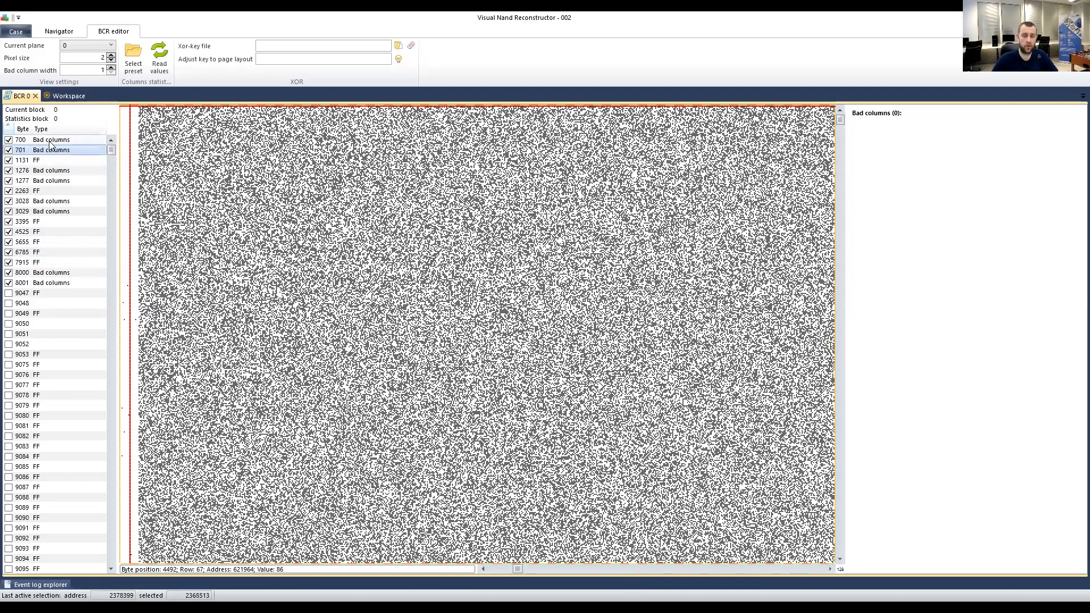
left_click(50, 143)
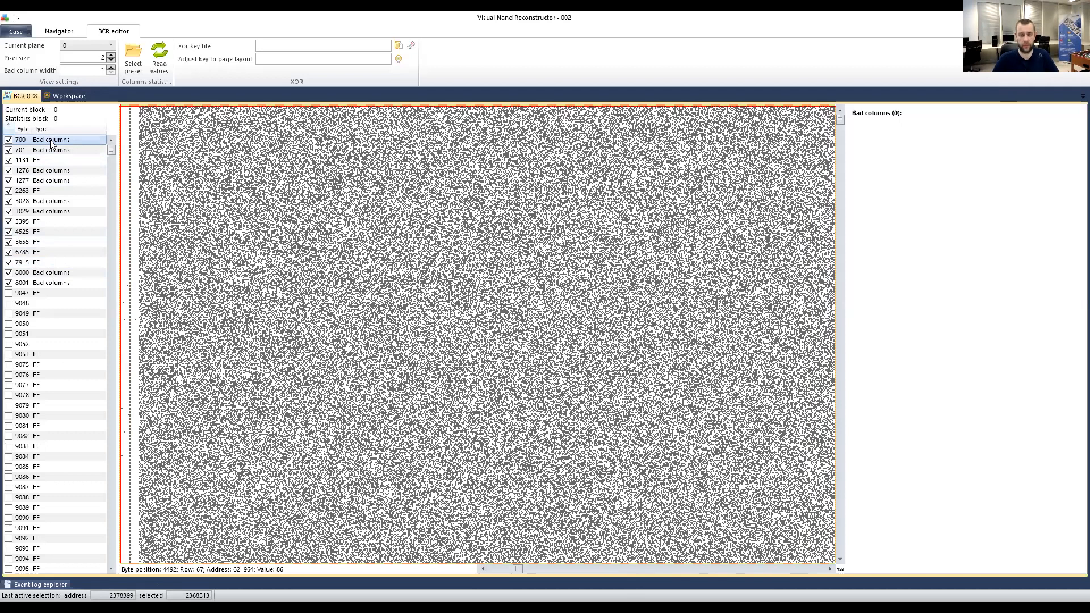
left_click(45, 148)
left_click(44, 142)
left_click(40, 149)
left_click(45, 142)
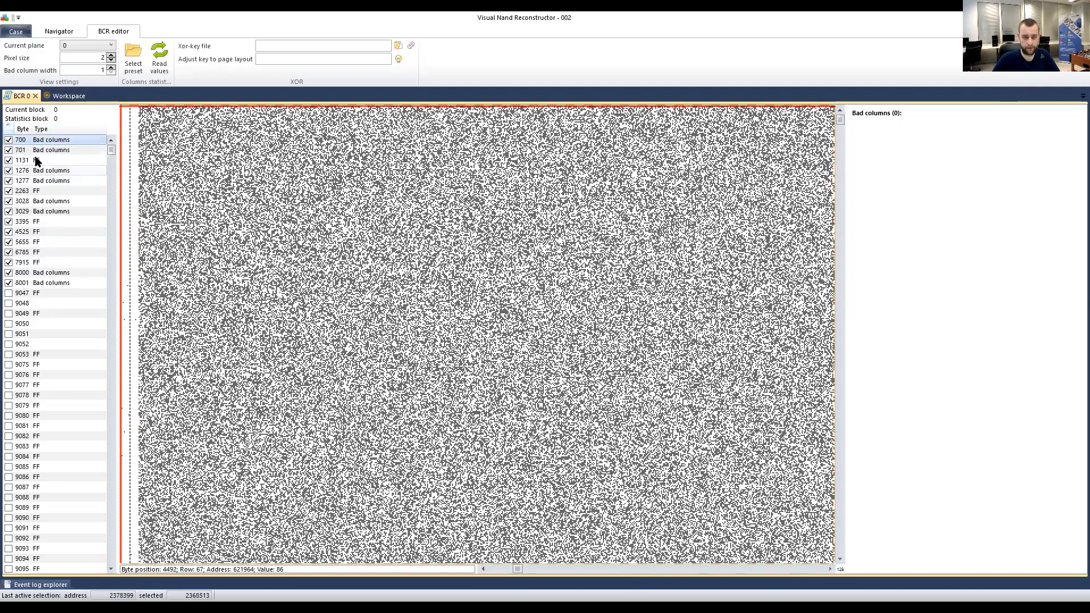
Inspect columns 1131, 1276, 1277, 3028, 3029, 2263 and 3395 in the bitmap.
left_click(46, 163)
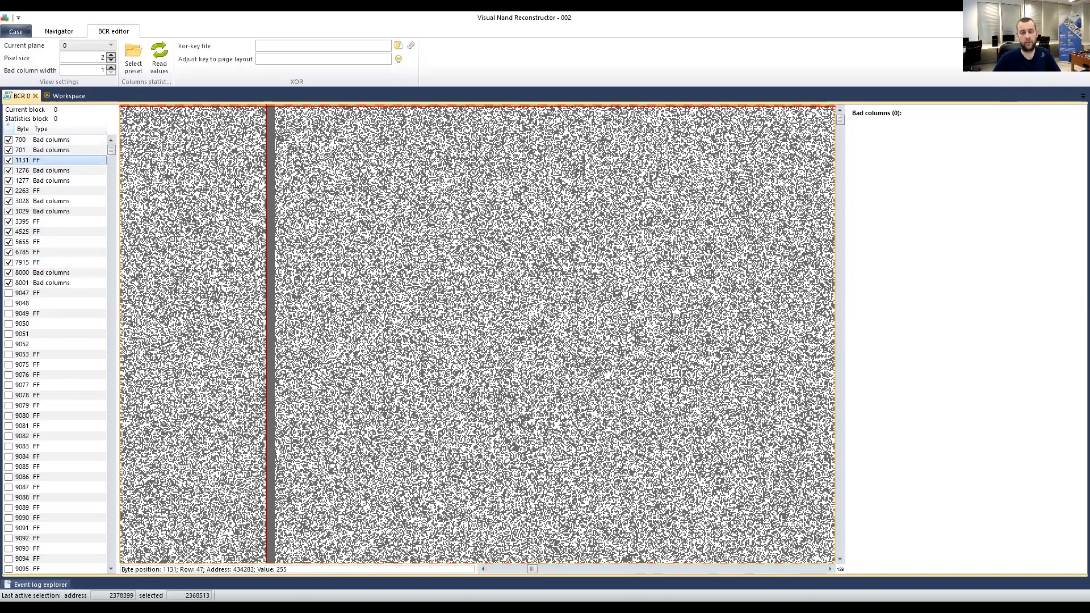
left_click(48, 171)
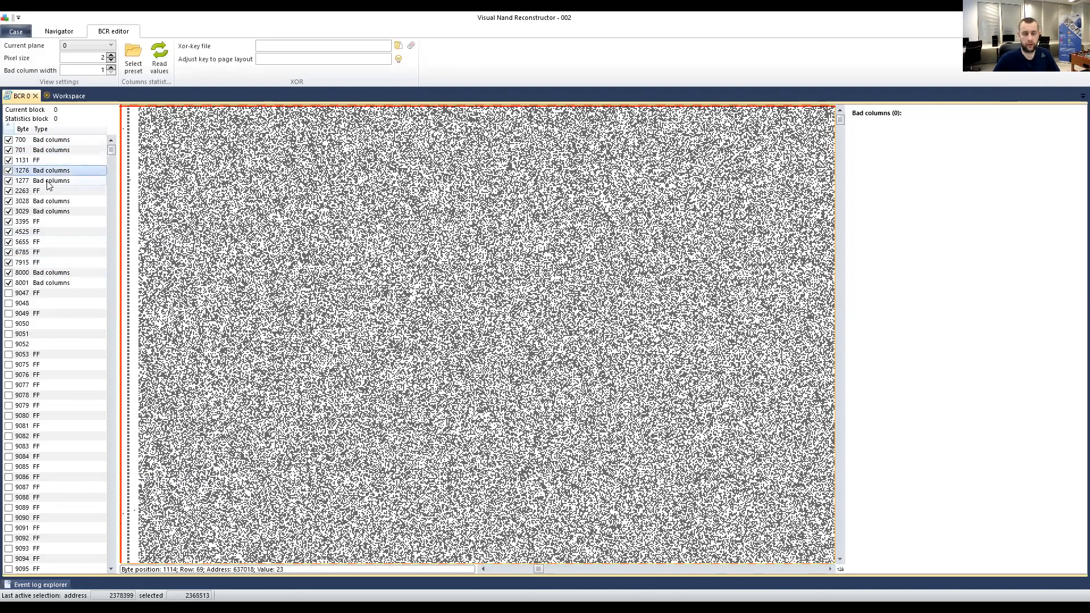
left_click(49, 181)
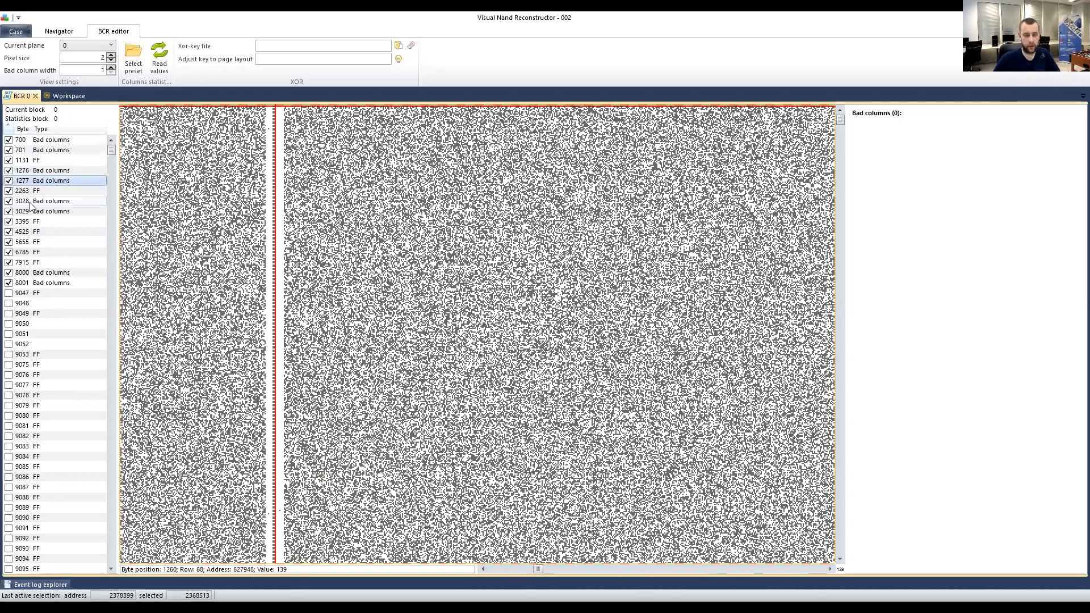
left_click(52, 204)
left_click(52, 212)
left_click(33, 191)
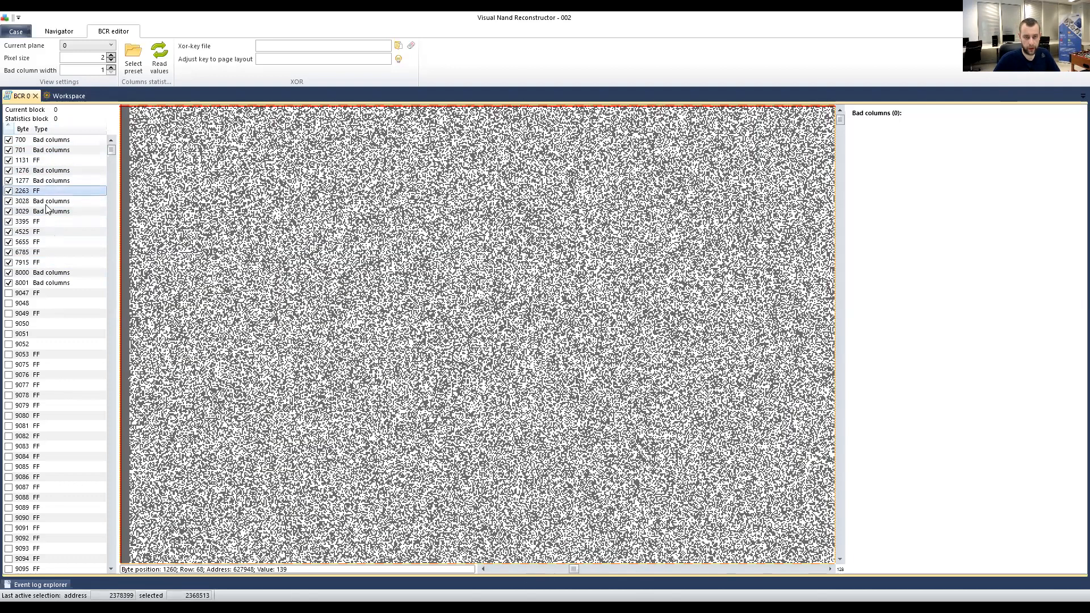
left_click(44, 221)
Step through columns 4525, 5655, 6785, 7915 and 8000–8001, ending back at 3028.
key("Down")
key("Down")
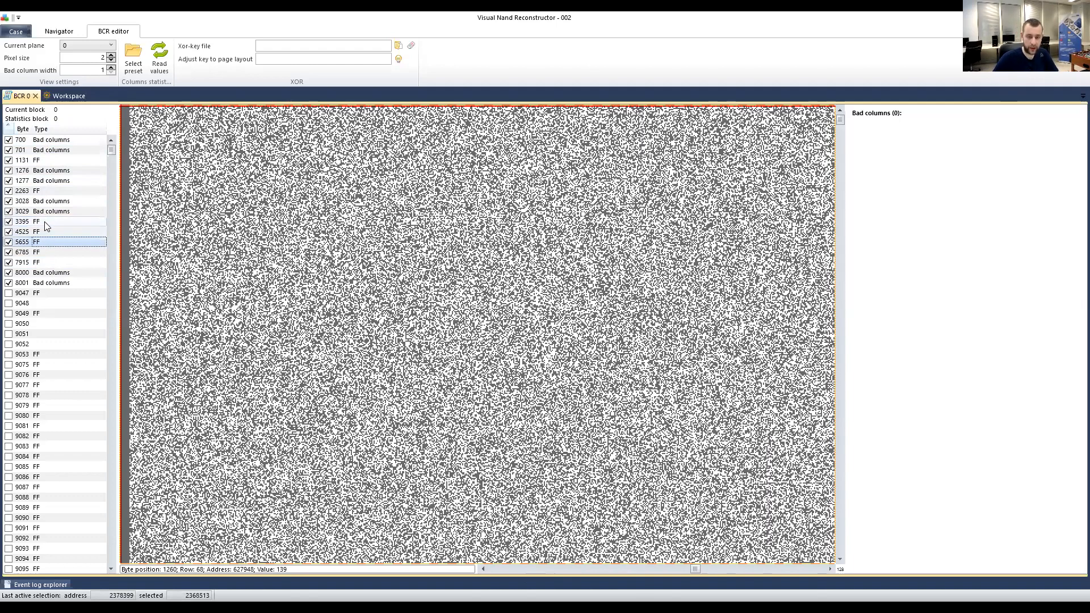
key("Down")
key("Down")
key("Down")
key("Up")
key("Up")
key("Down")
key("Down")
key("Down")
key("Up")
key("Up")
key("Up")
key("Up")
key("Up")
key("Up")
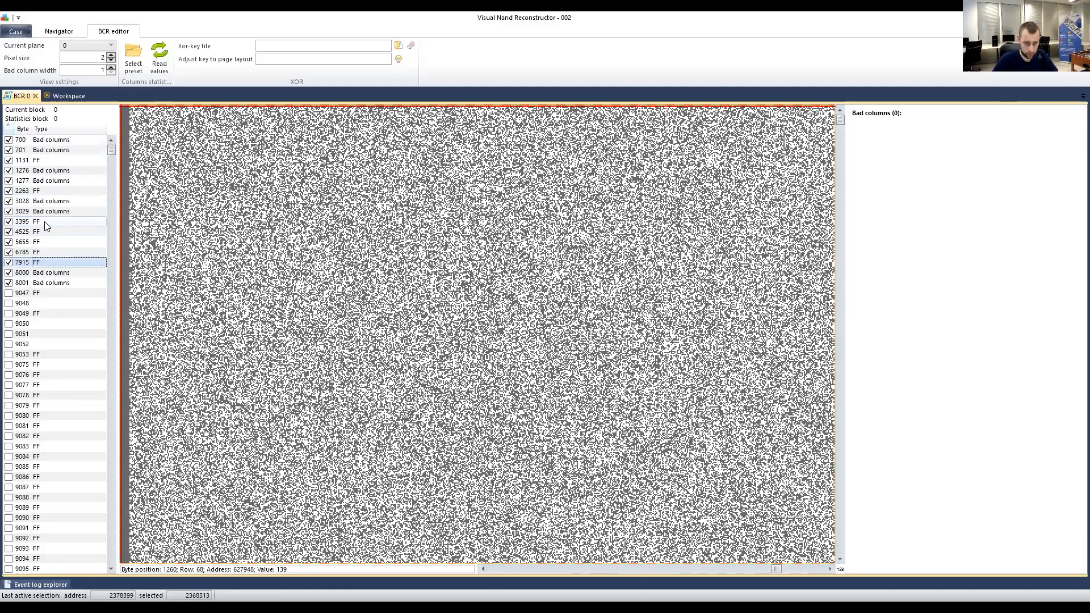
key("Down")
key("Down")
key("Down")
key("Down")
key("Down")
key("Up")
key("Up")
key("Up")
key("Up")
key("Up")
key("Down")
key("Down")
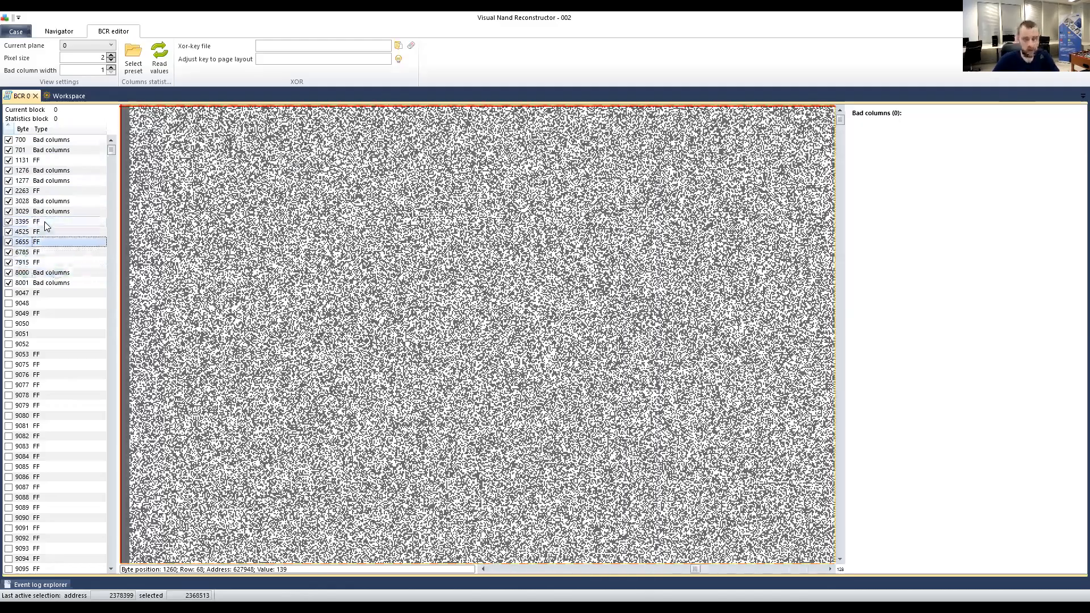
key("Up")
key("Up")
key("Up")
key("Up")
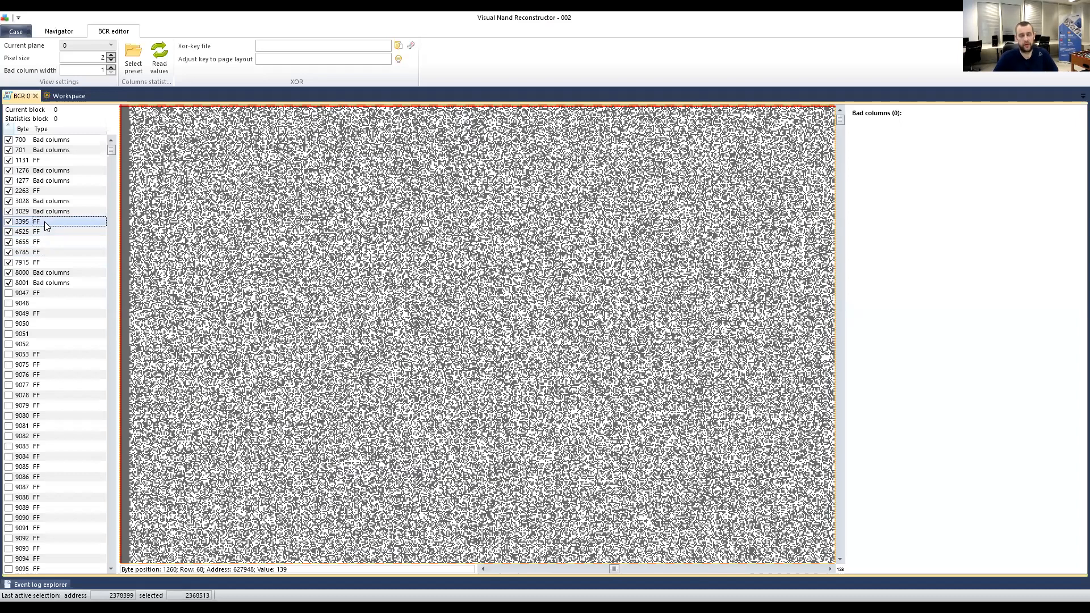
key("Down")
key("Up")
key("Down")
key("Up")
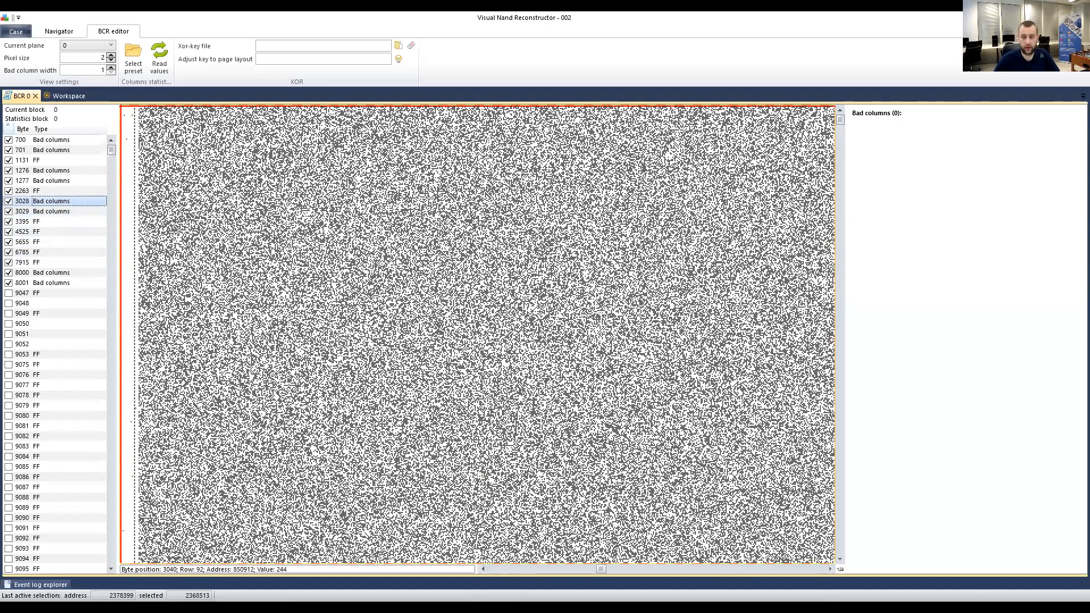
Re-examine columns 8001, 1276, 2263 and 1131, then bring up the byte list options.
scroll(234, 210, "left", 1)
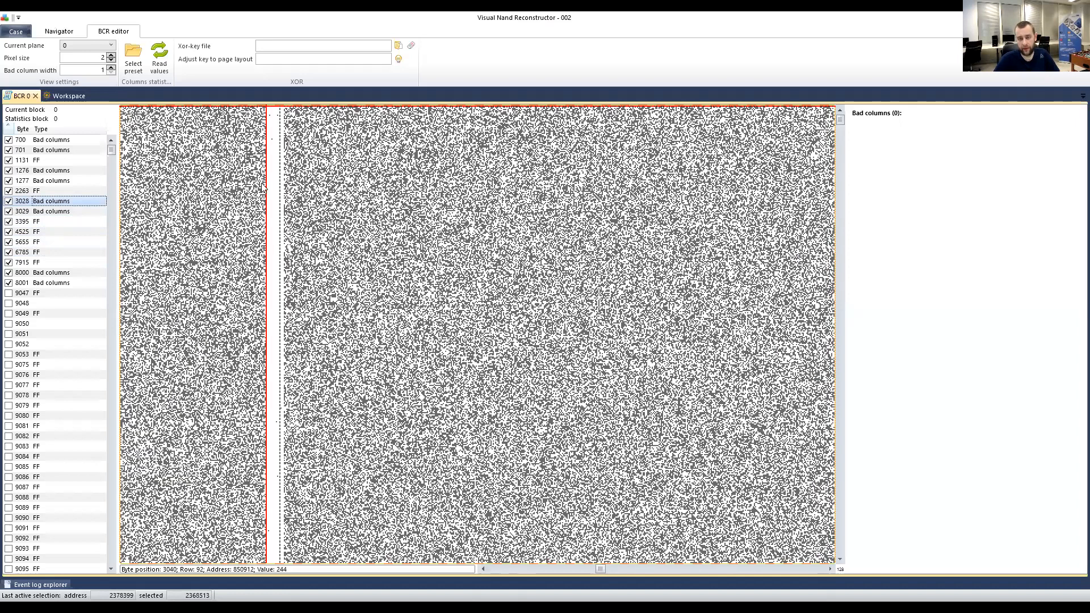
left_click(55, 282)
scroll(290, 260, "left", 2)
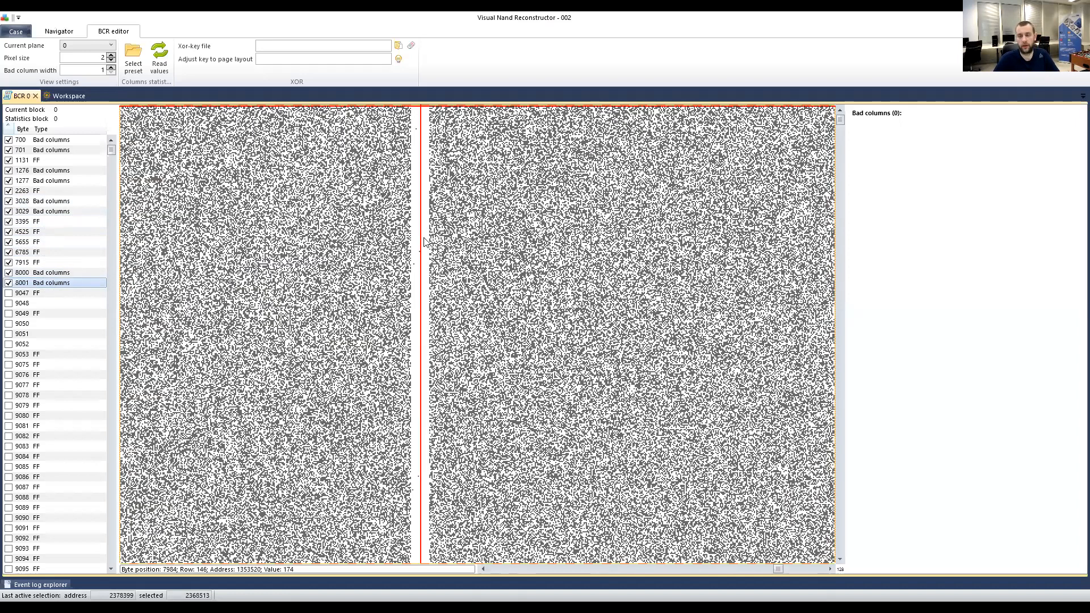
left_click(366, 194)
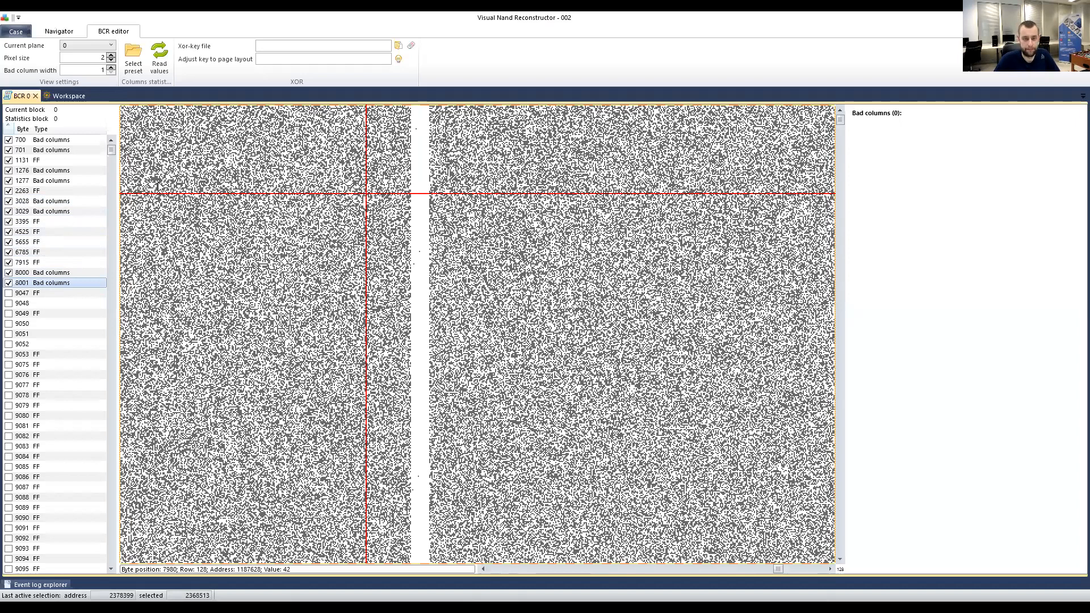
left_click(57, 171)
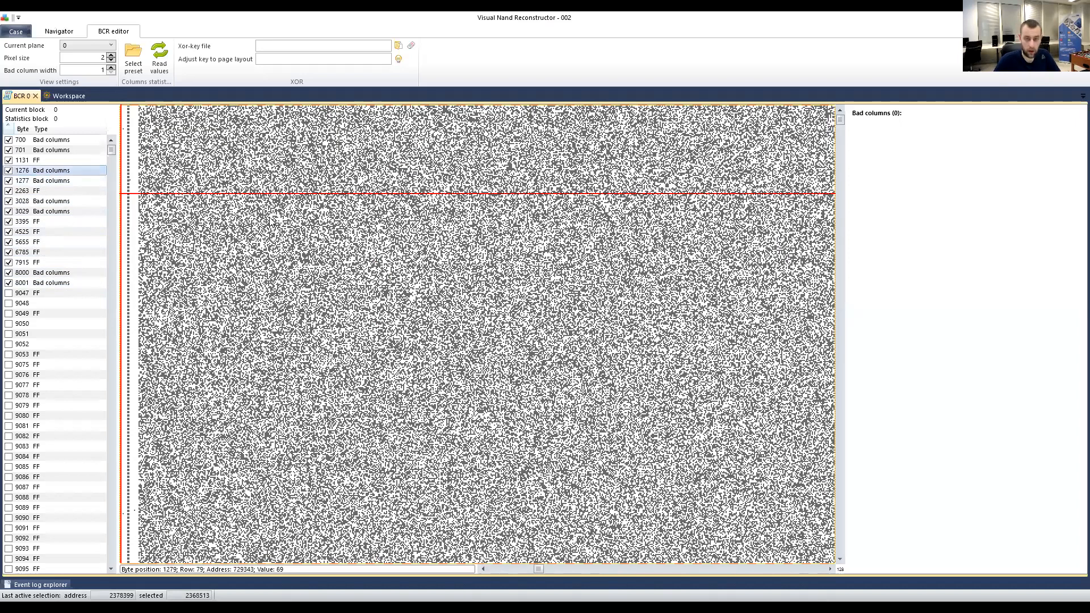
scroll(199, 227, "left", 1)
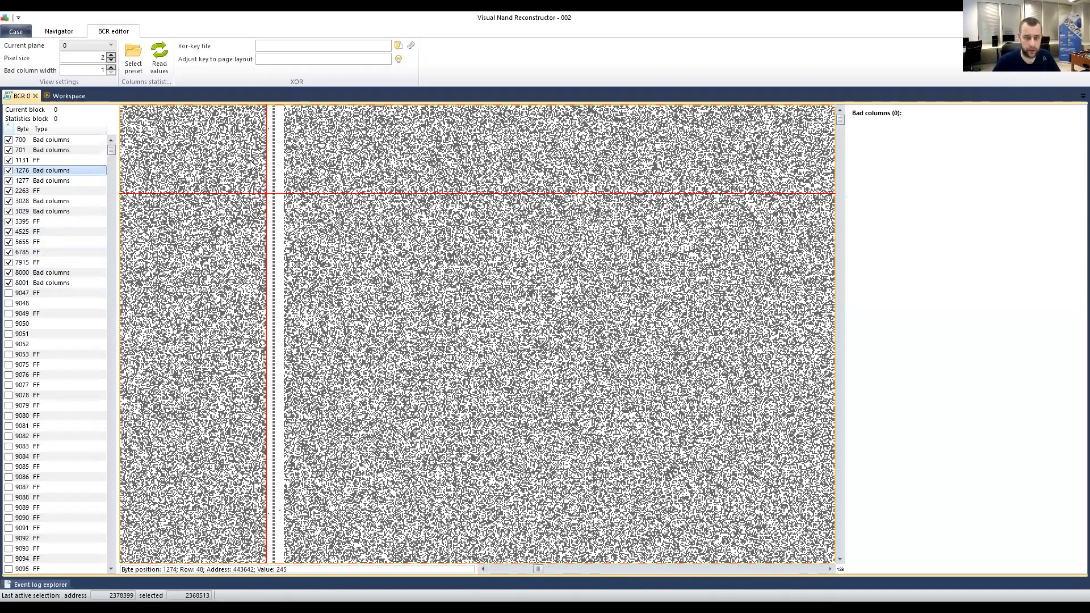
left_click(64, 192)
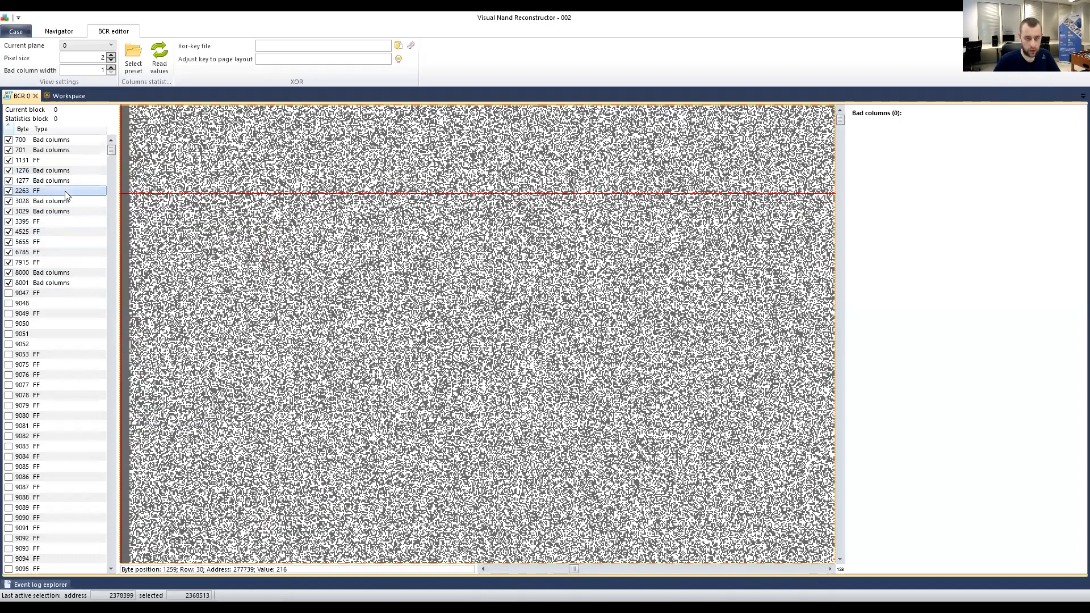
left_click(46, 165)
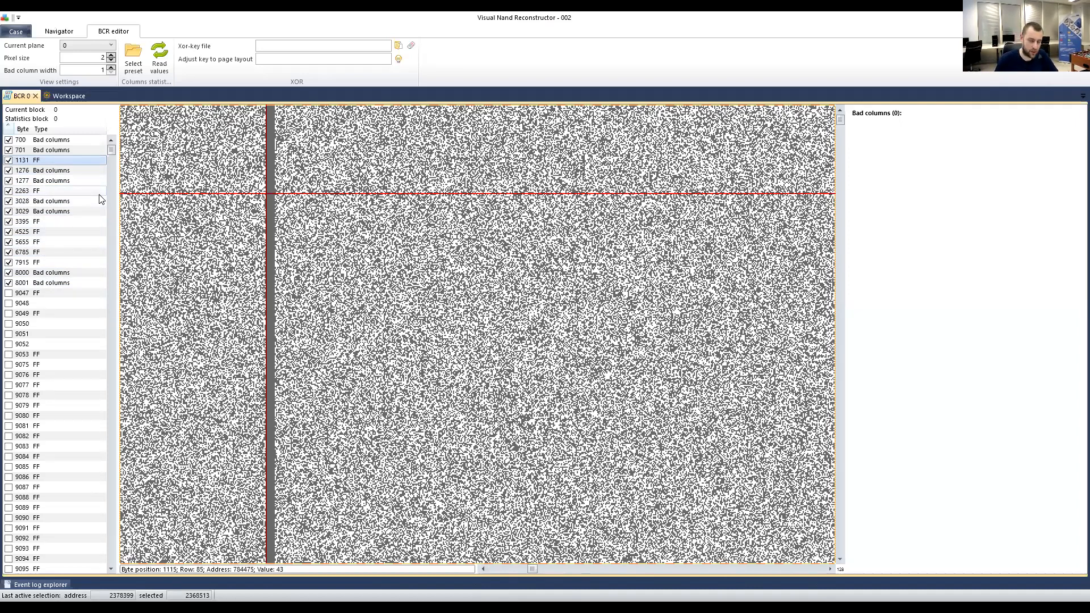
right_click(44, 163)
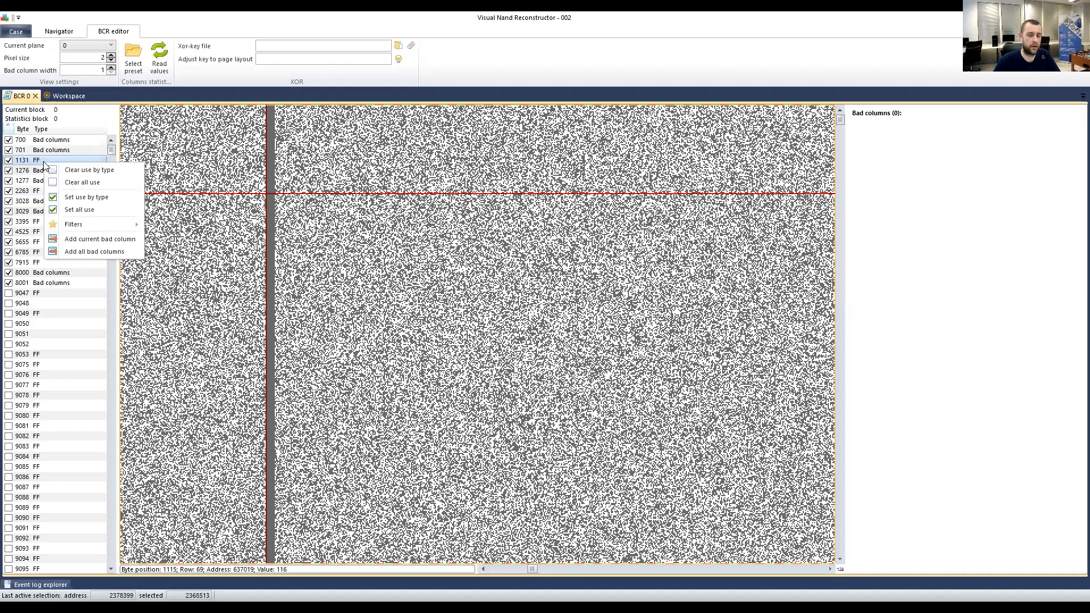
Untick all single FF entries with Filters > Clear use for single FF, then sort checked entries first.
left_click(29, 161)
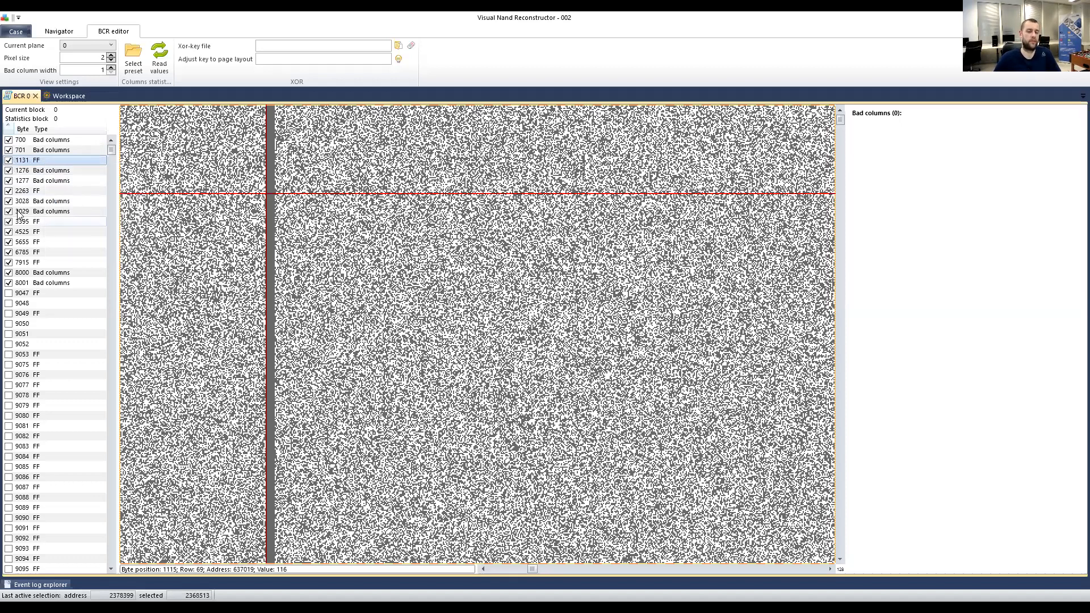
left_click(9, 161)
left_click(8, 162)
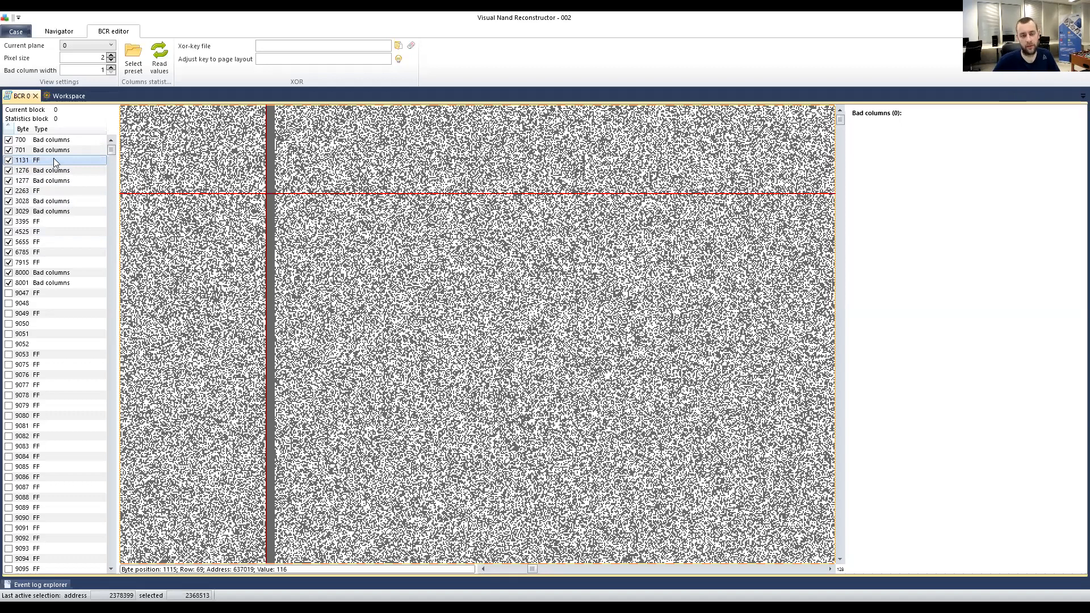
right_click(35, 164)
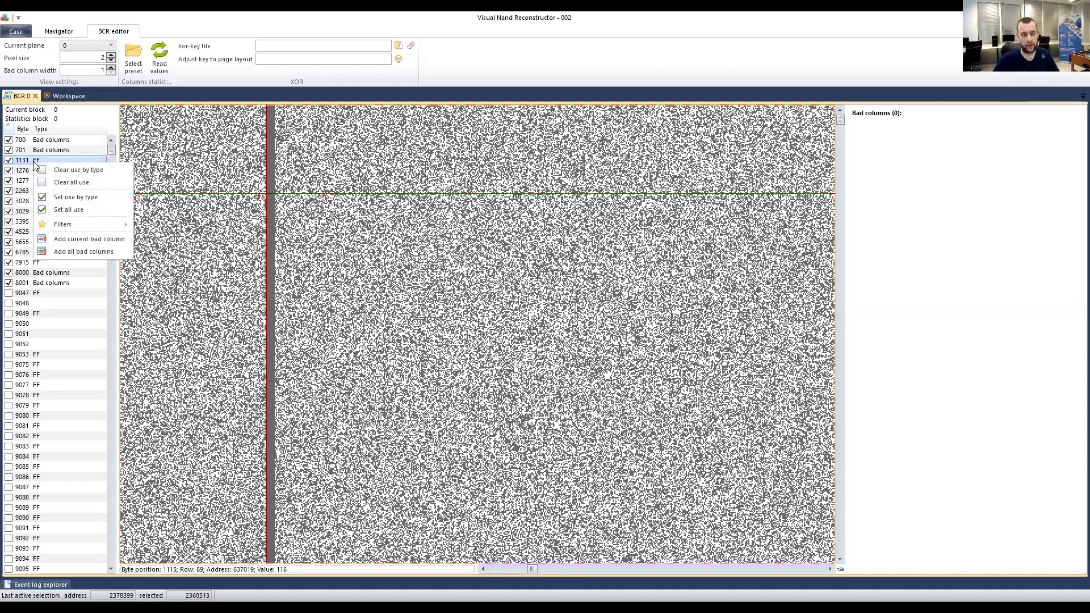
mouse_move(86, 228)
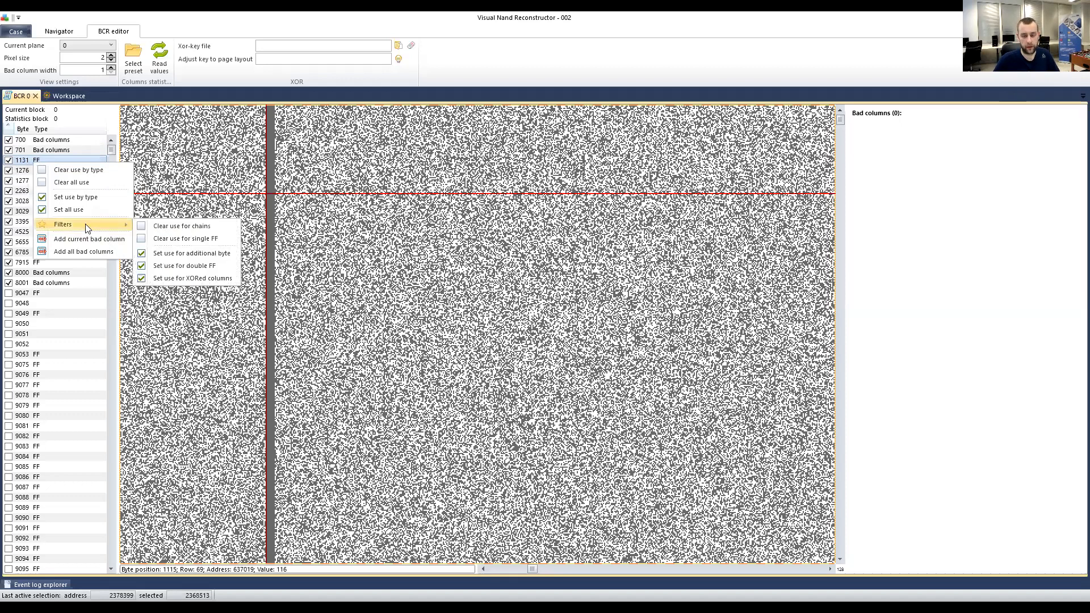
left_click(178, 241)
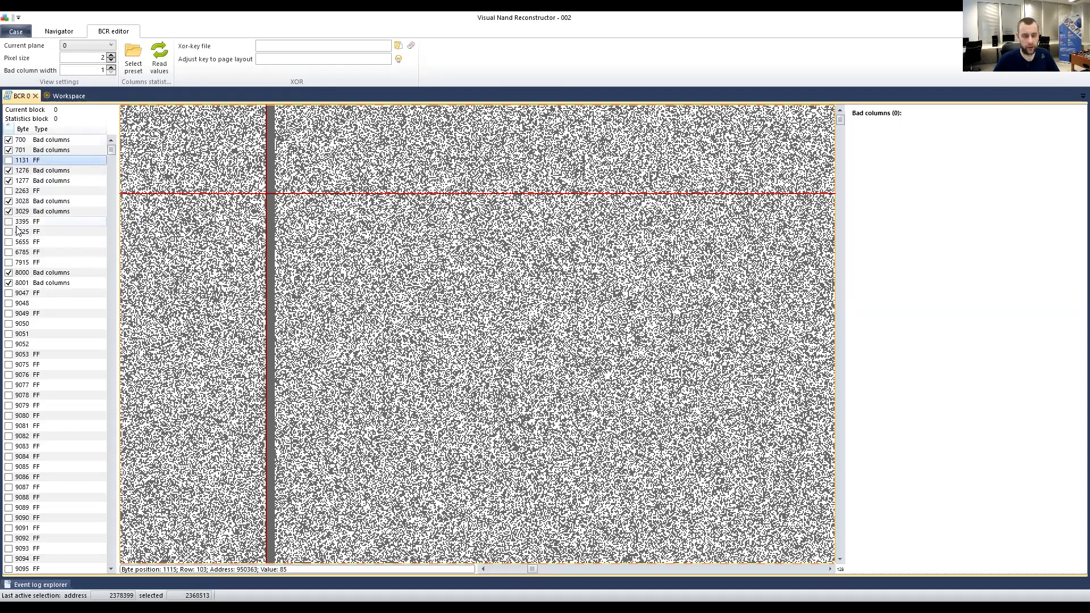
left_click(7, 129)
Sort by the check column and review checked bad columns 700 through 3028 in the bitmap.
left_click(7, 130)
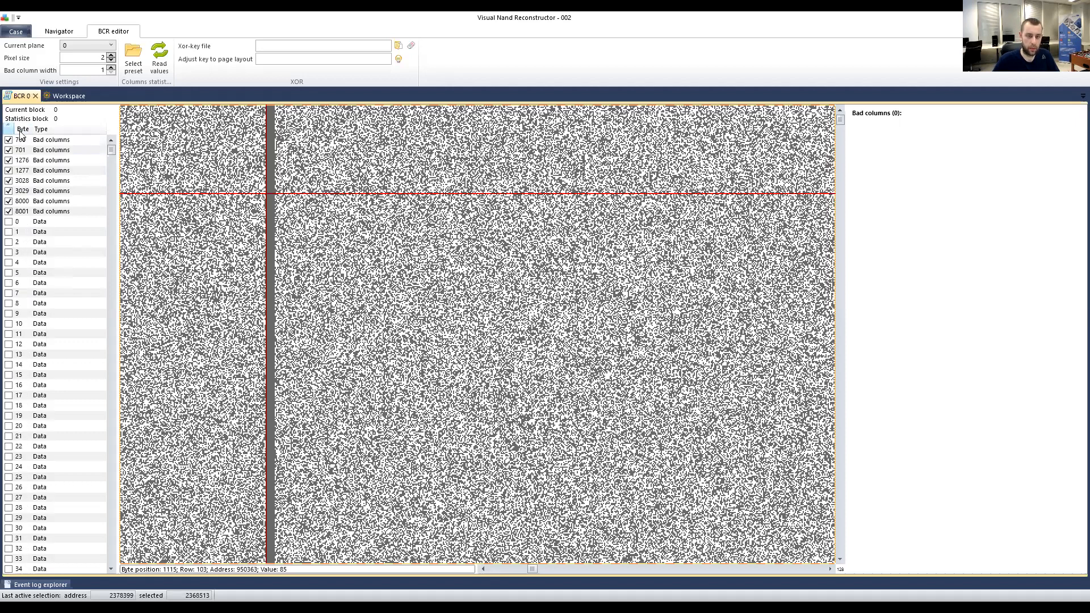
left_click(70, 141)
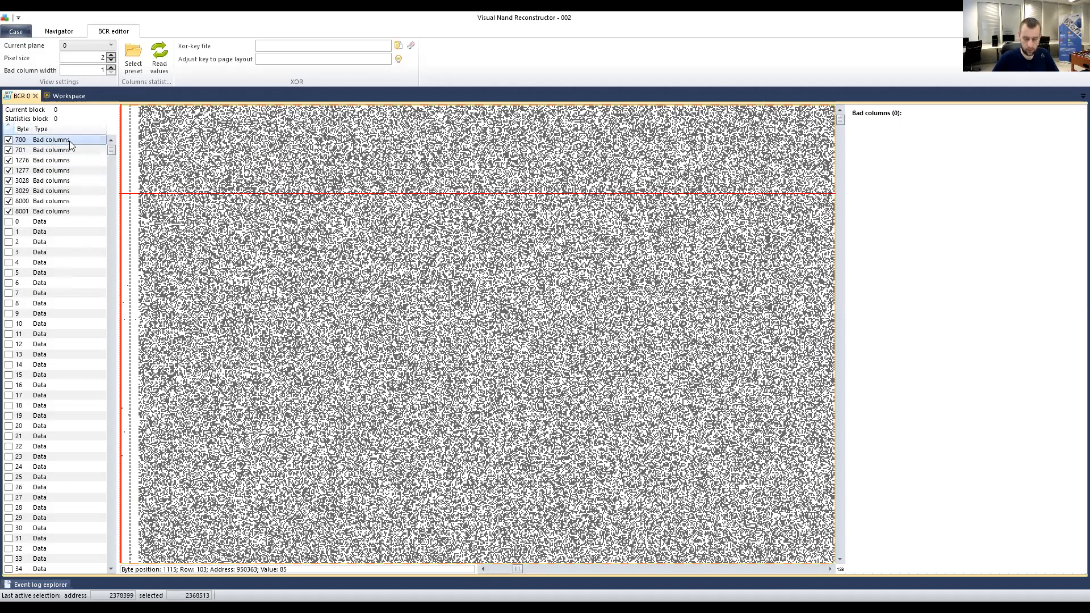
key("Down")
key("Down")
key("Down")
key("Down")
key("Down")
key("Down")
key("Down")
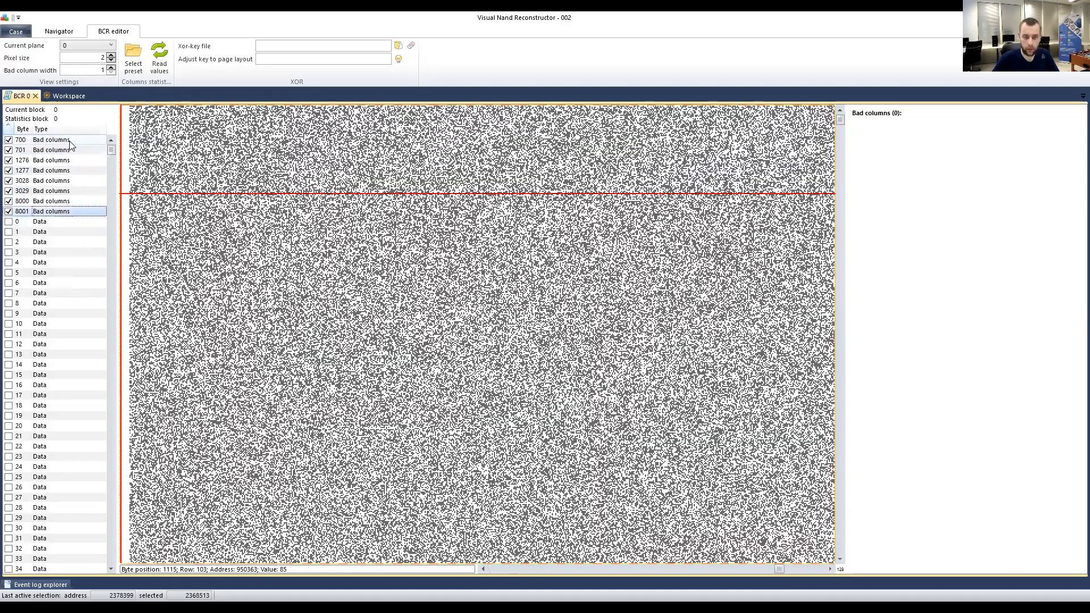
key("Up")
key("Up")
key("Up")
key("Up")
key("Up")
key("Up")
key("Up")
key("Down")
key("Down")
key("Down")
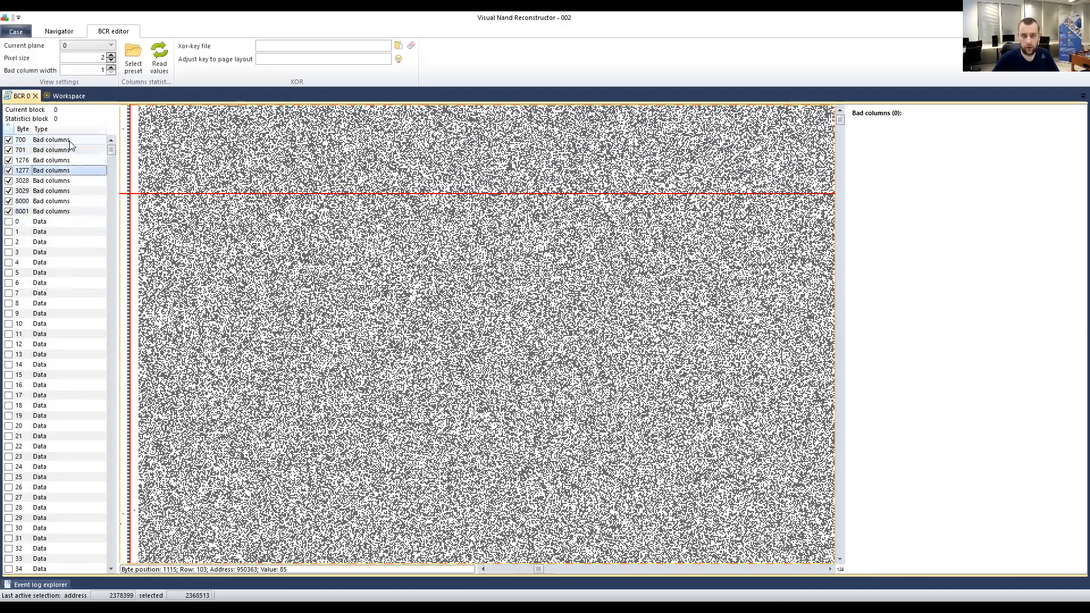
key("Down")
key("Down")
key("Down")
key("Down")
key("Down")
key("Up")
key("Up")
key("Up")
key("Up")
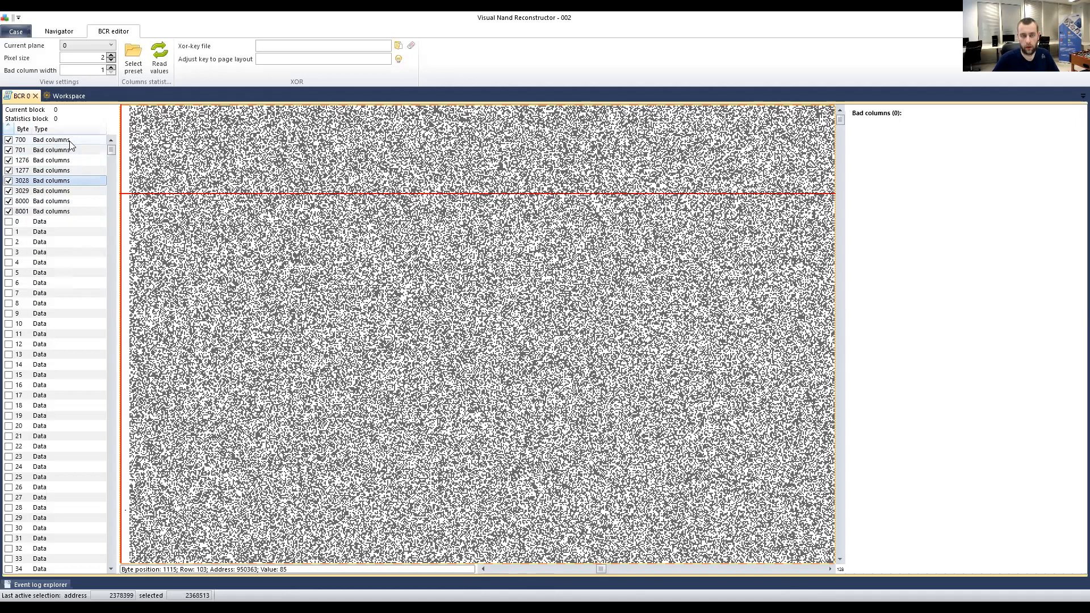
key("Up")
key("Up")
key("Up")
key("Up")
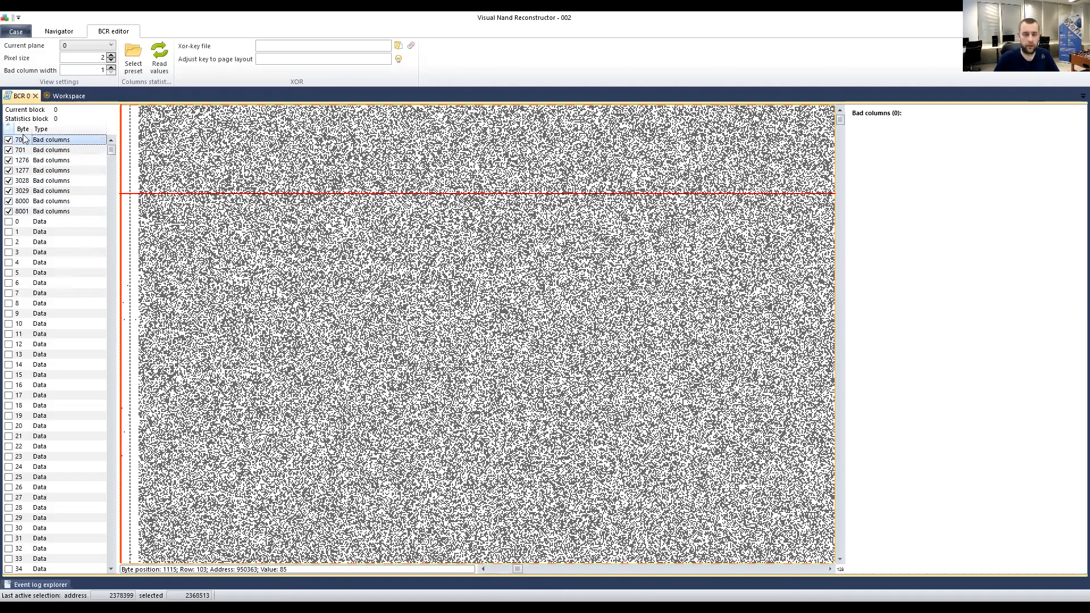
Add all bad columns 700, 1276, 3028 and 8000, then select the ECC element in the workspace.
right_click(56, 152)
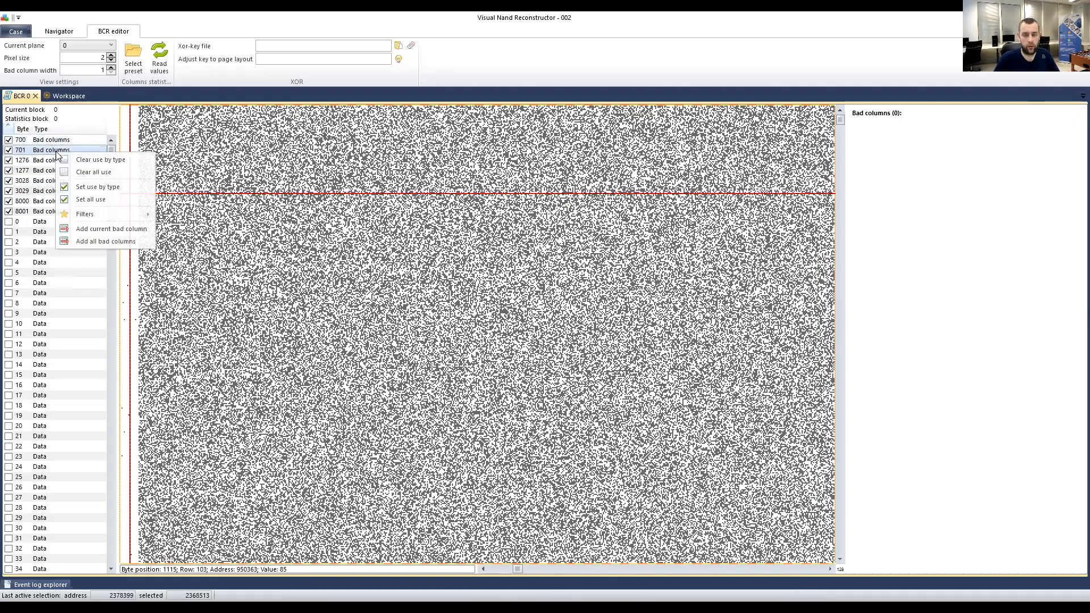
left_click(105, 242)
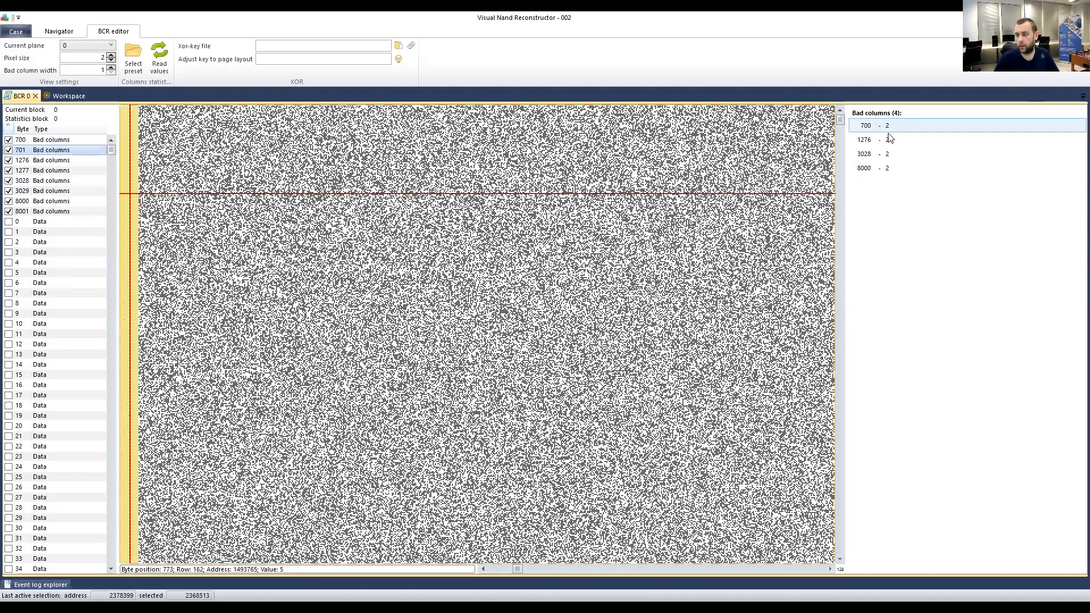
left_click(65, 94)
left_click(314, 149)
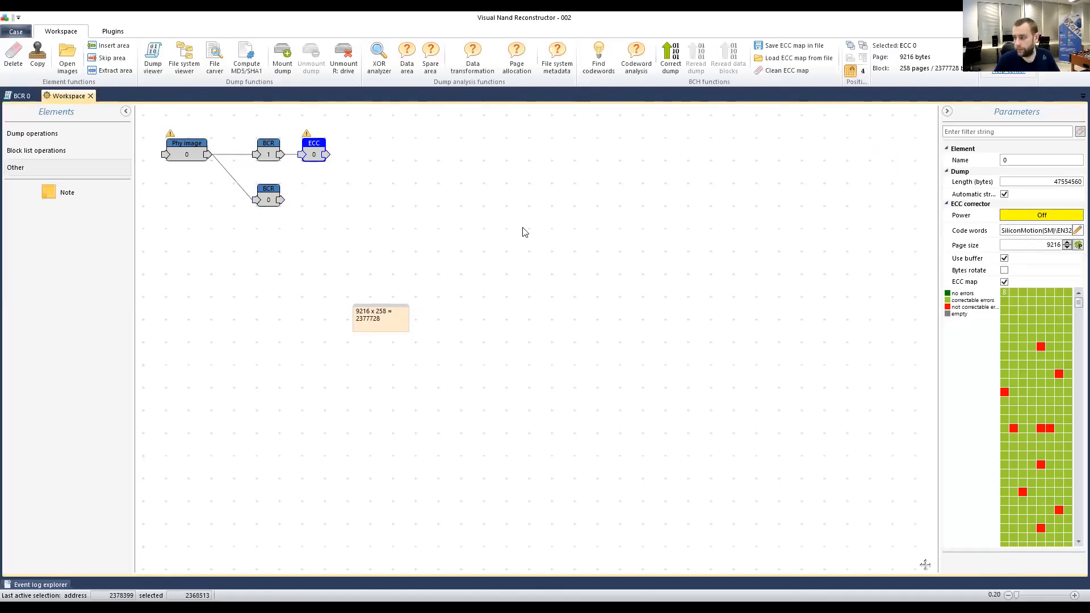
Copy ECC 0 into ECC 1 after BCR 0, enable its ECC map, then return to BCR 0.
left_click(37, 54)
left_click_drag(317, 155, 302, 200)
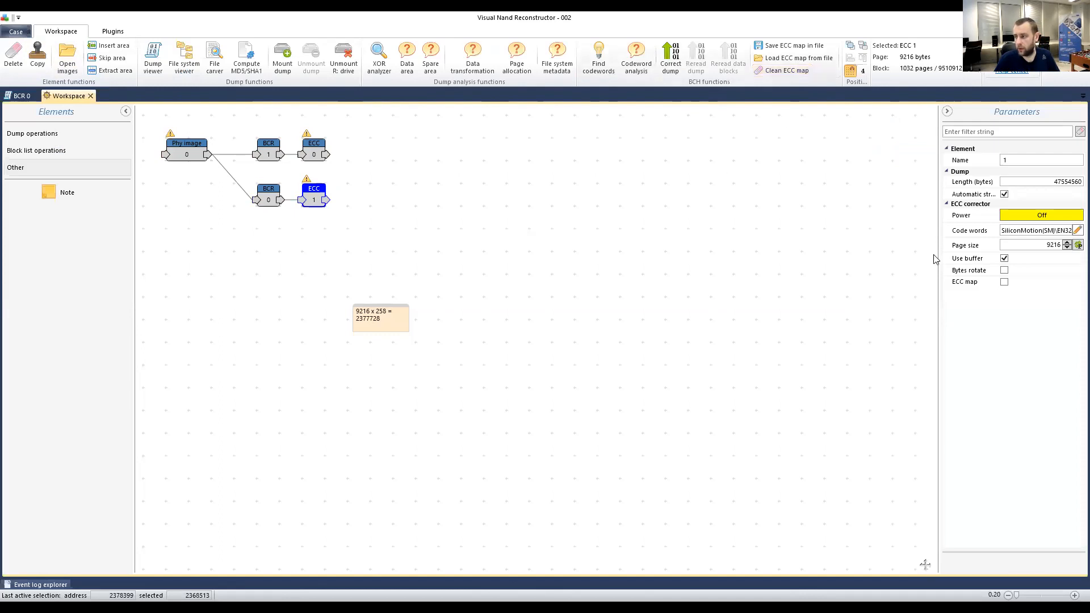
left_click(1005, 283)
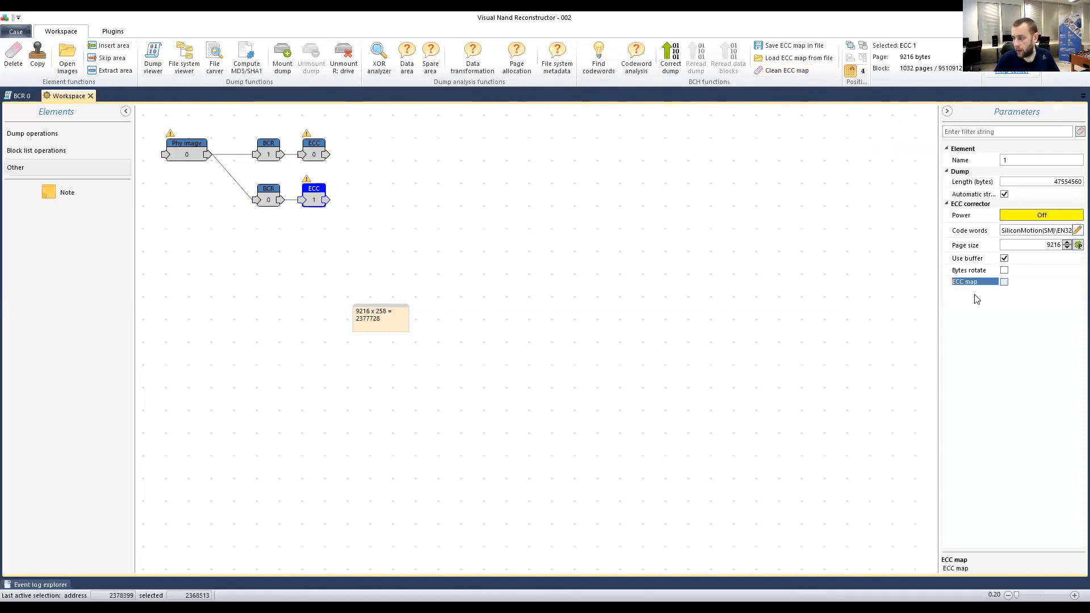
left_click(1004, 281)
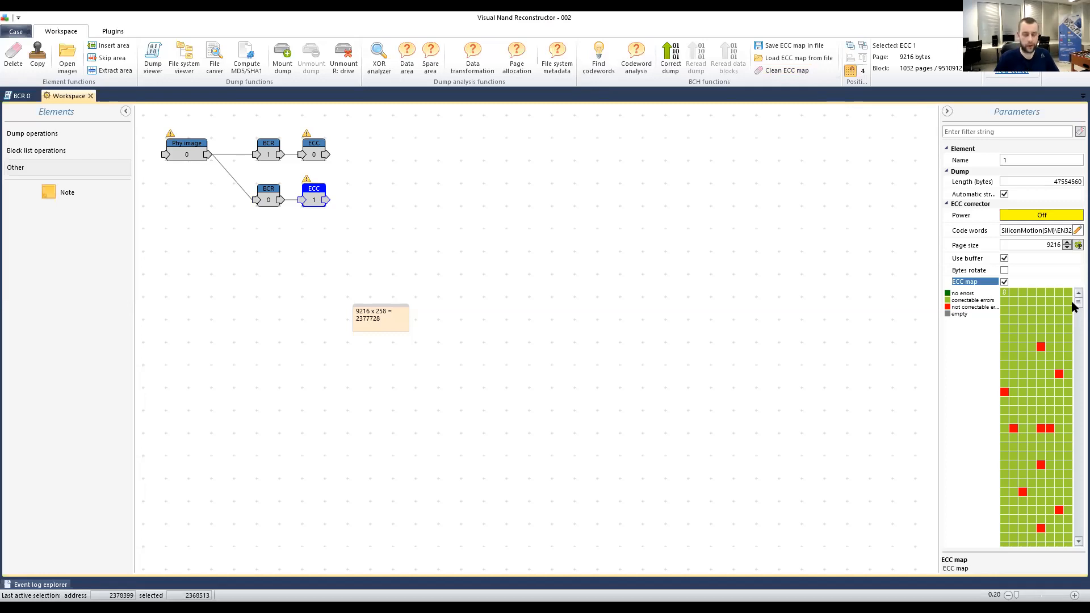
scroll(1074, 318, "down", 1)
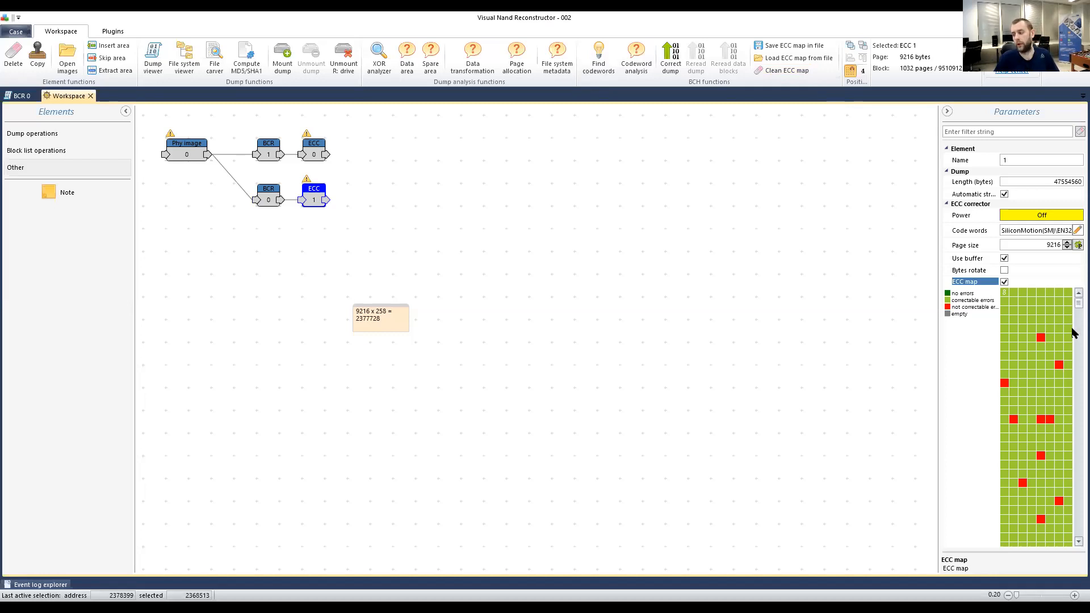
scroll(1074, 335, "down", 5)
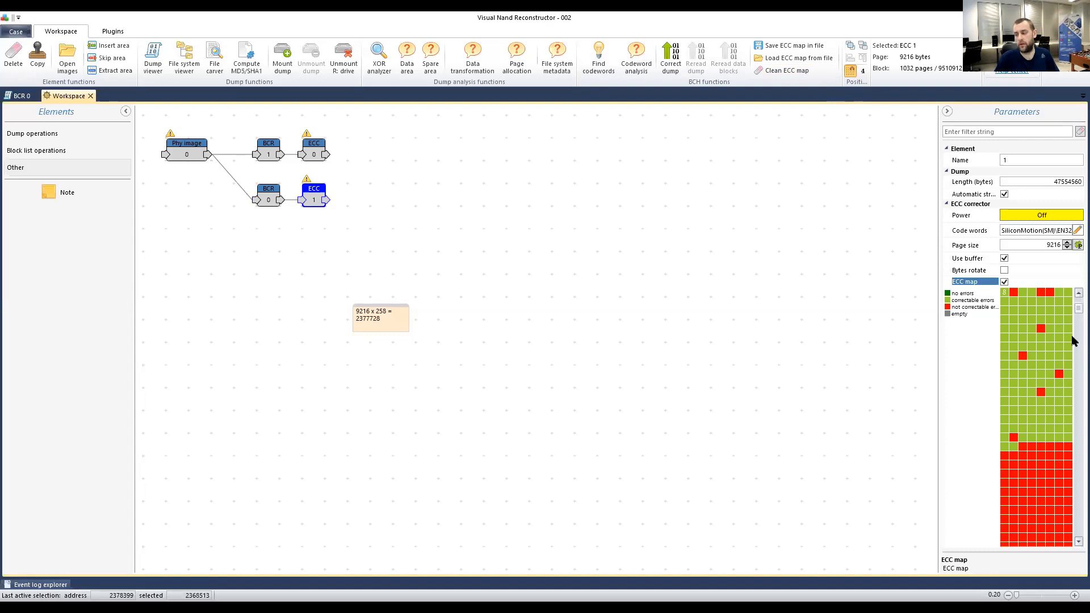
scroll(1073, 340, "down", 5)
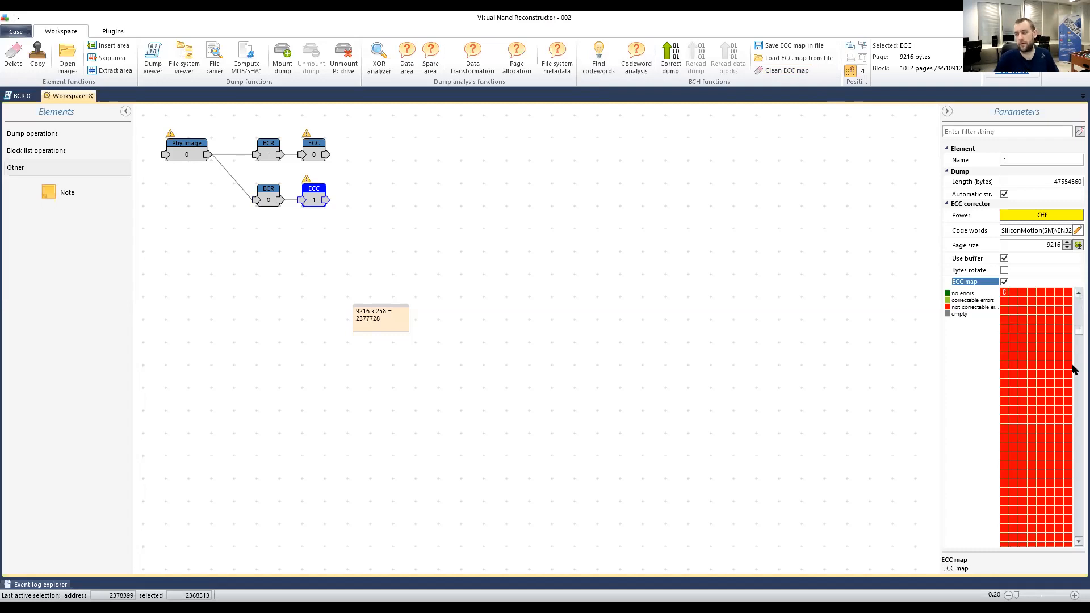
scroll(1073, 369, "down", 1)
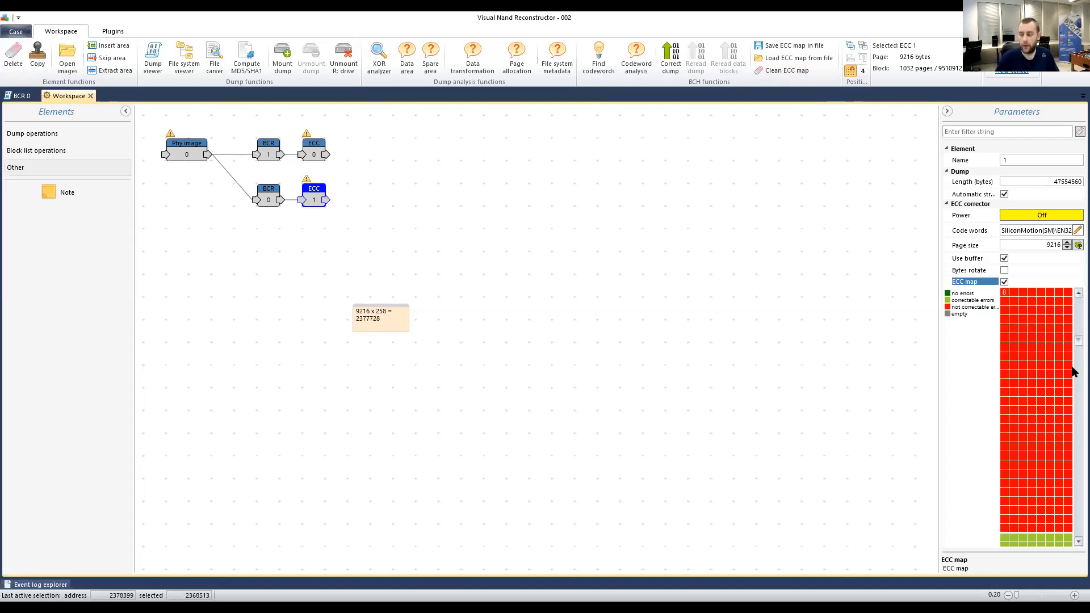
scroll(1073, 372, "down", 3)
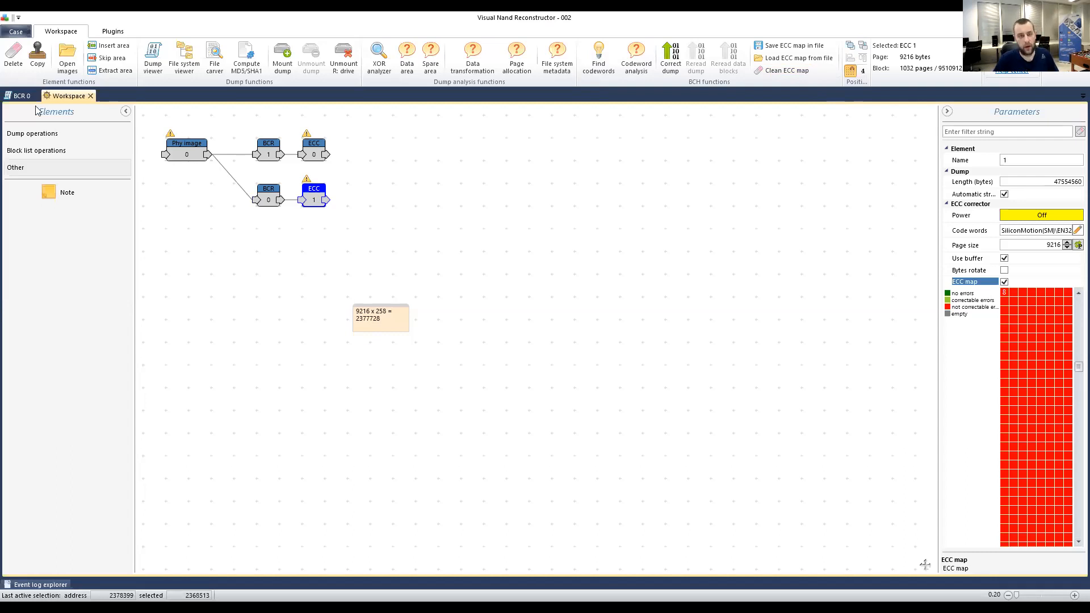
left_click(24, 94)
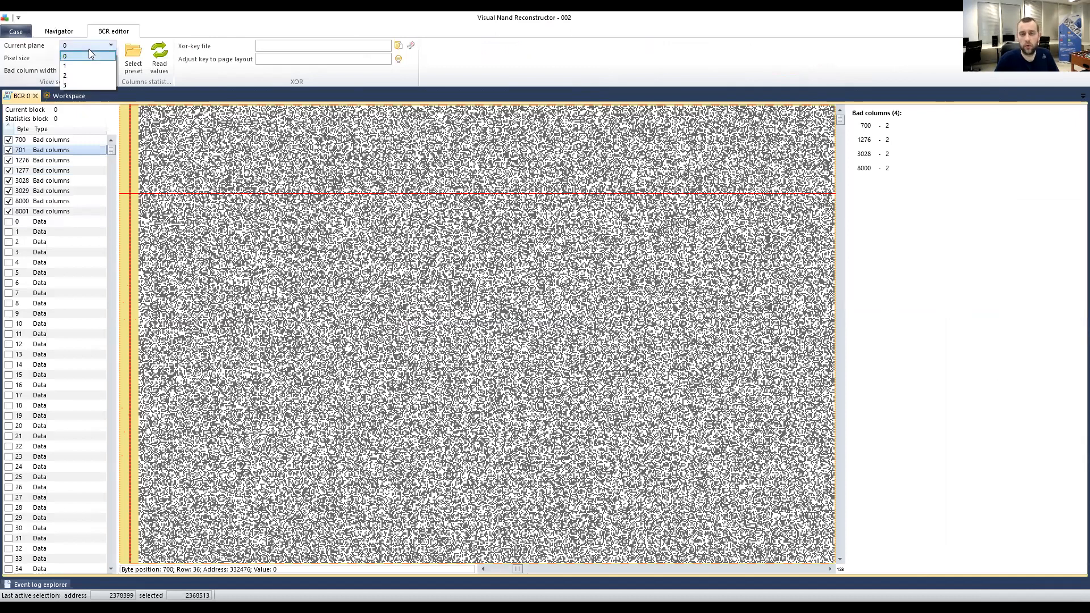
Keep plane 0 selected, close the BCR 0 editor tab, and close case 002.
left_click(89, 50)
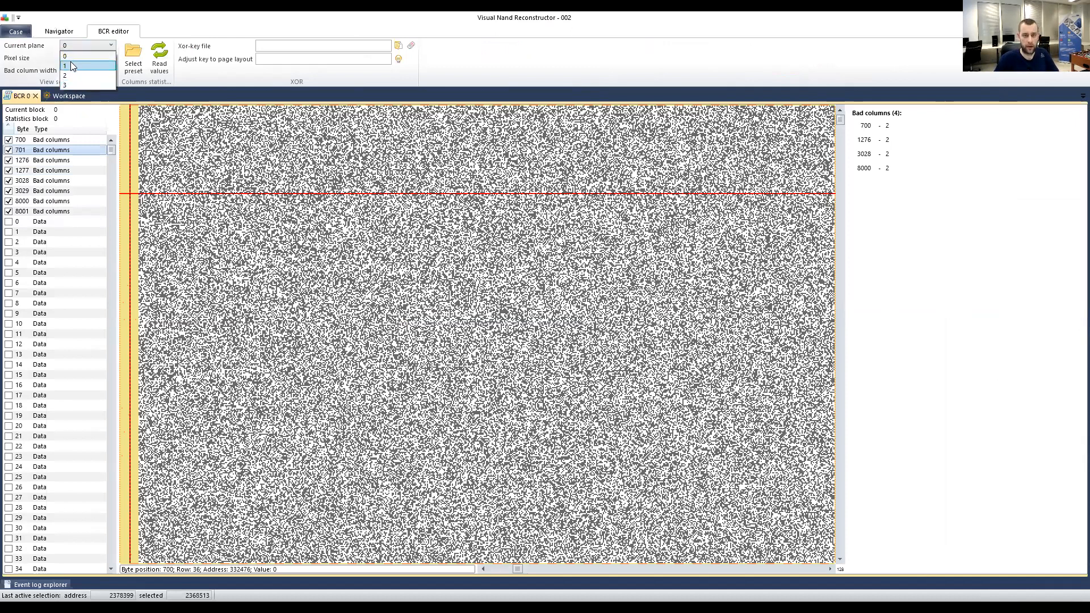
left_click(100, 43)
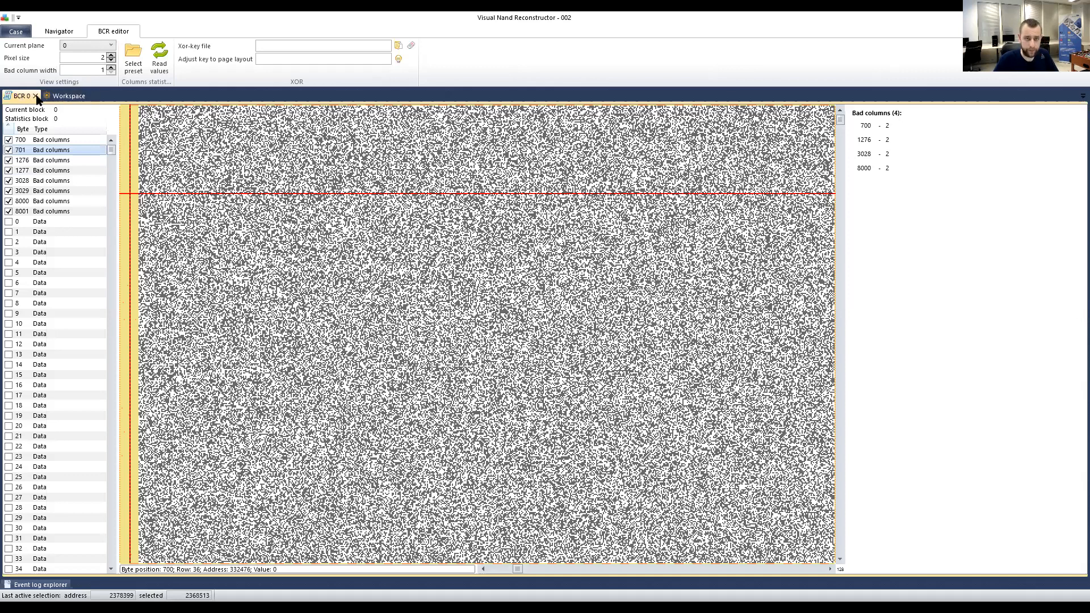
left_click(36, 96)
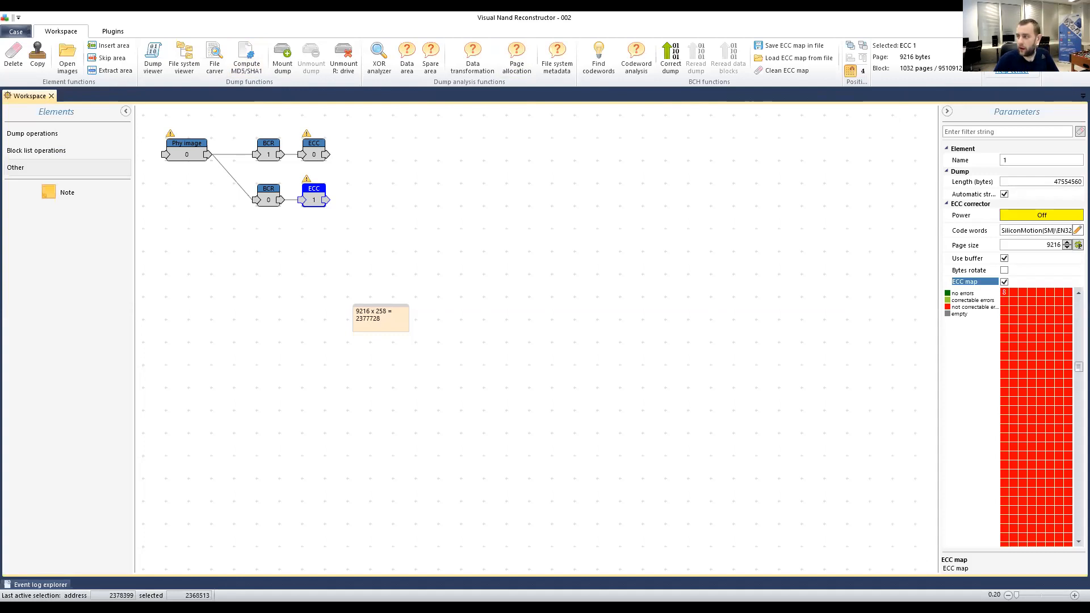
left_click(1077, 17)
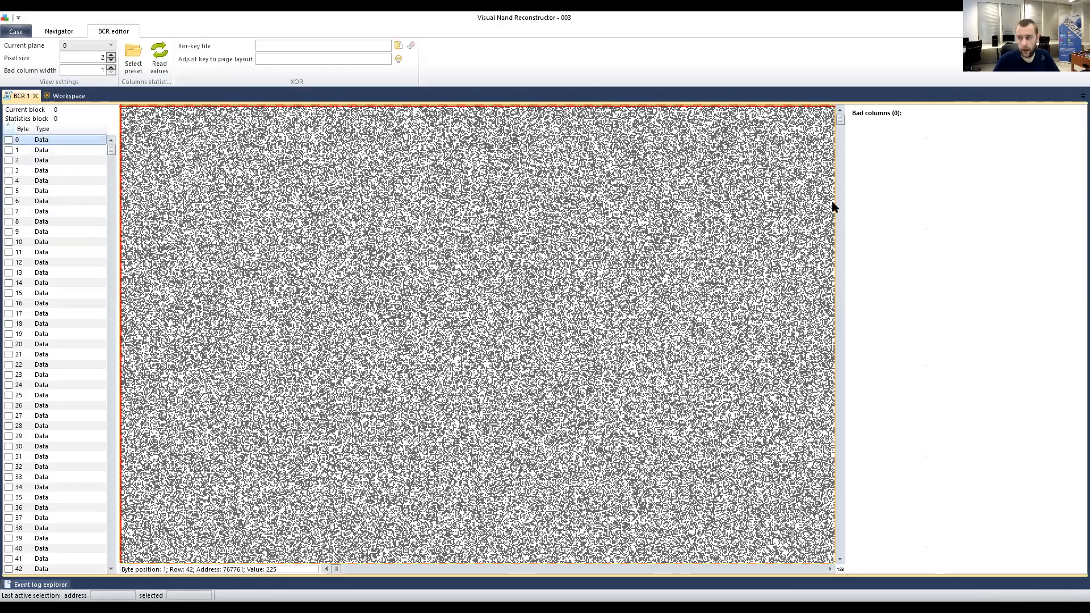
Scroll through case 003's BCR 1 byte list and open its context menu on row 0.
left_click_drag(113, 163, 109, 571)
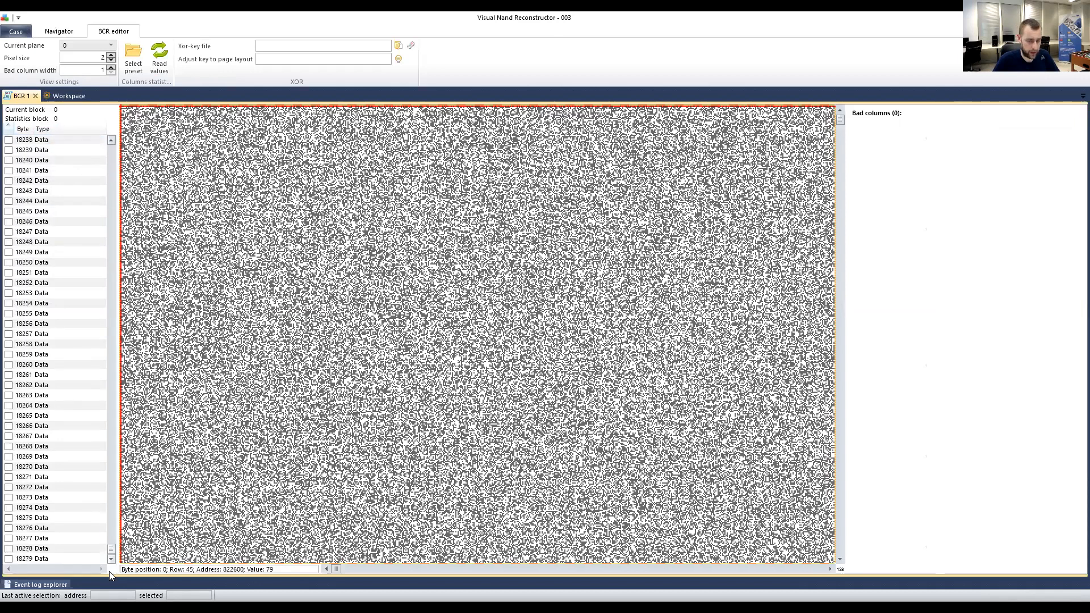
left_click_drag(112, 449, 114, 122)
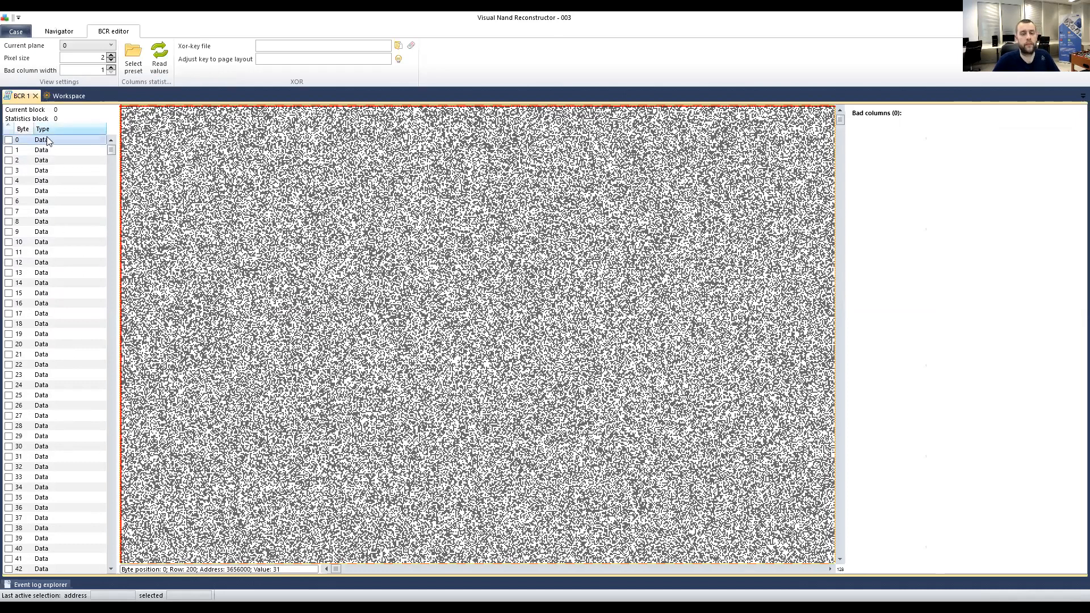
right_click(61, 140)
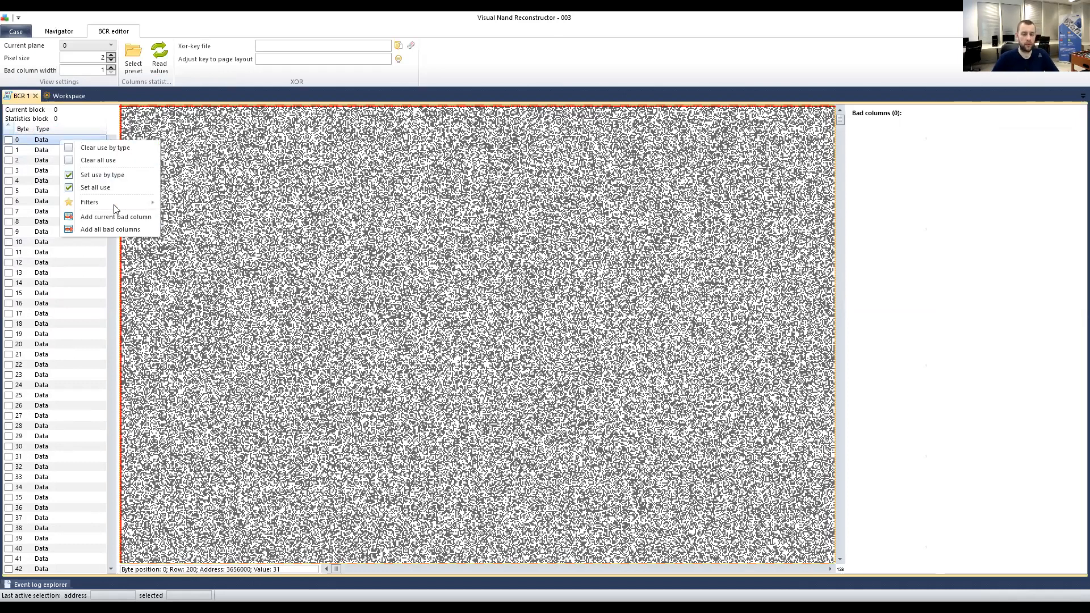
Run Filters > Set use for XORed columns with Auto detection to check the XORed bytes.
mouse_move(114, 205)
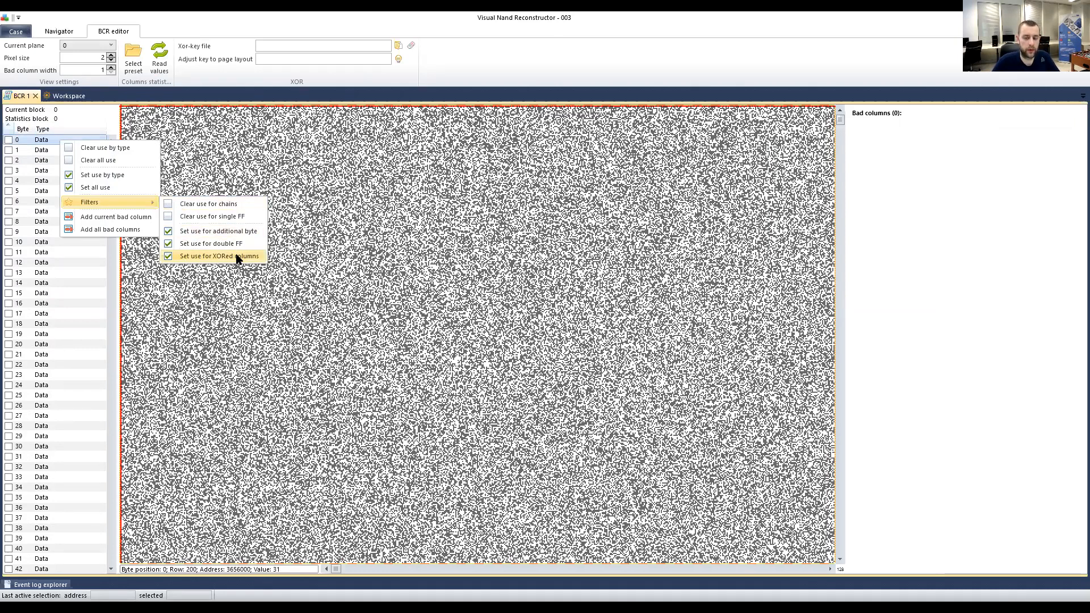
left_click(42, 147)
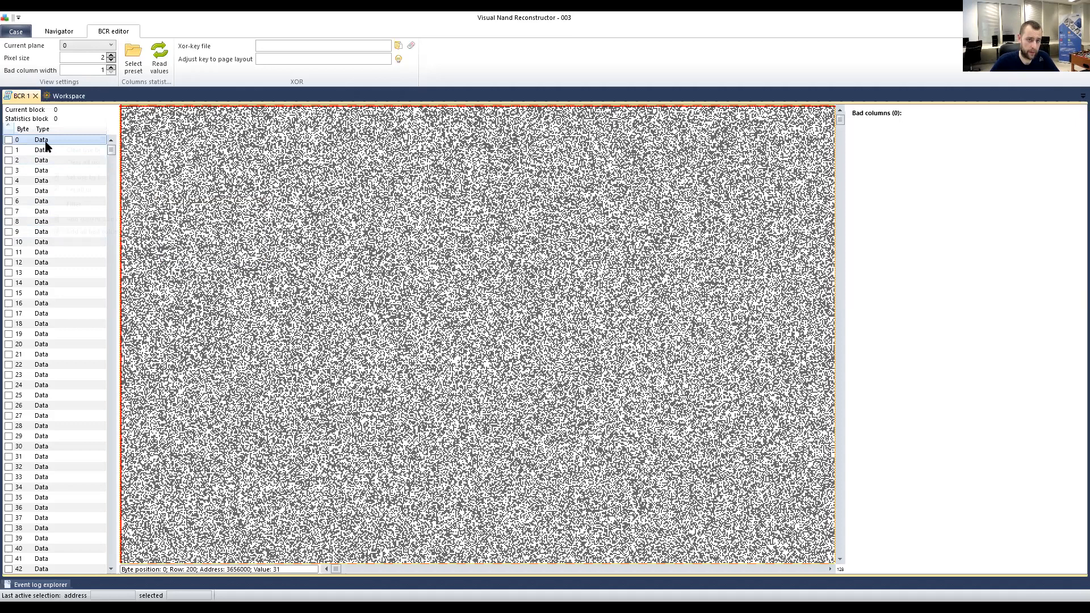
mouse_move(76, 207)
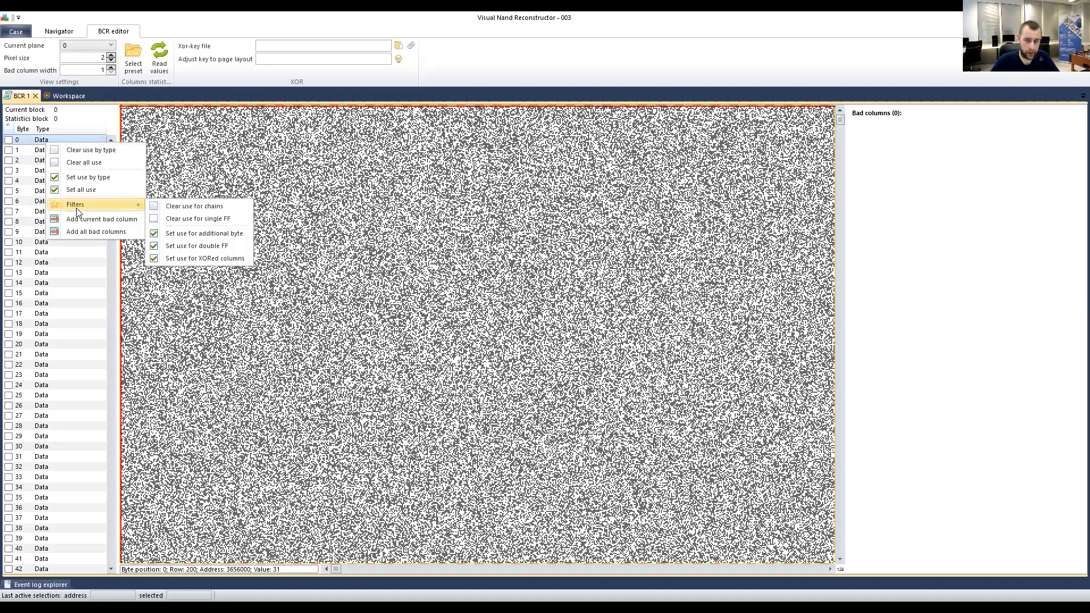
left_click(196, 259)
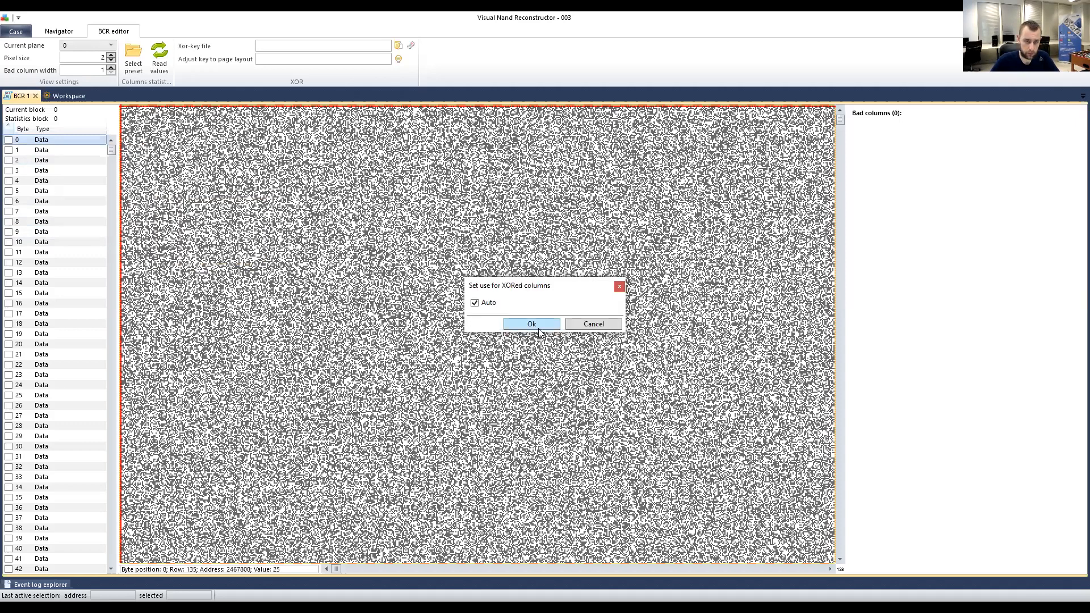
left_click(536, 328)
Sort the byte list so the twelve checked bytes, 3602–13845, appear at the top.
left_click_drag(112, 155, 107, 460)
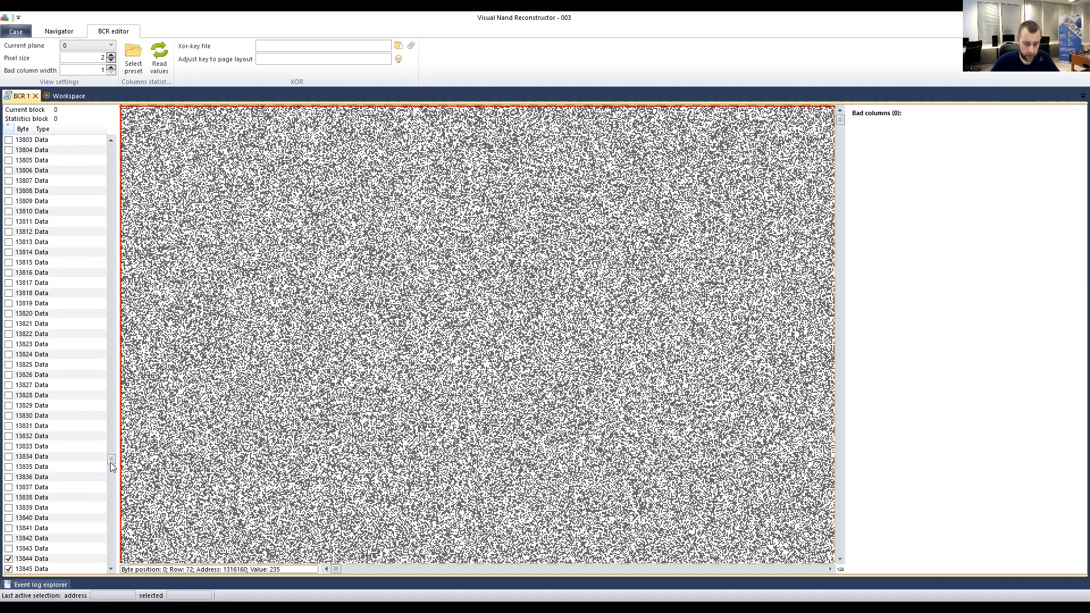
scroll(45, 466, "down", 3)
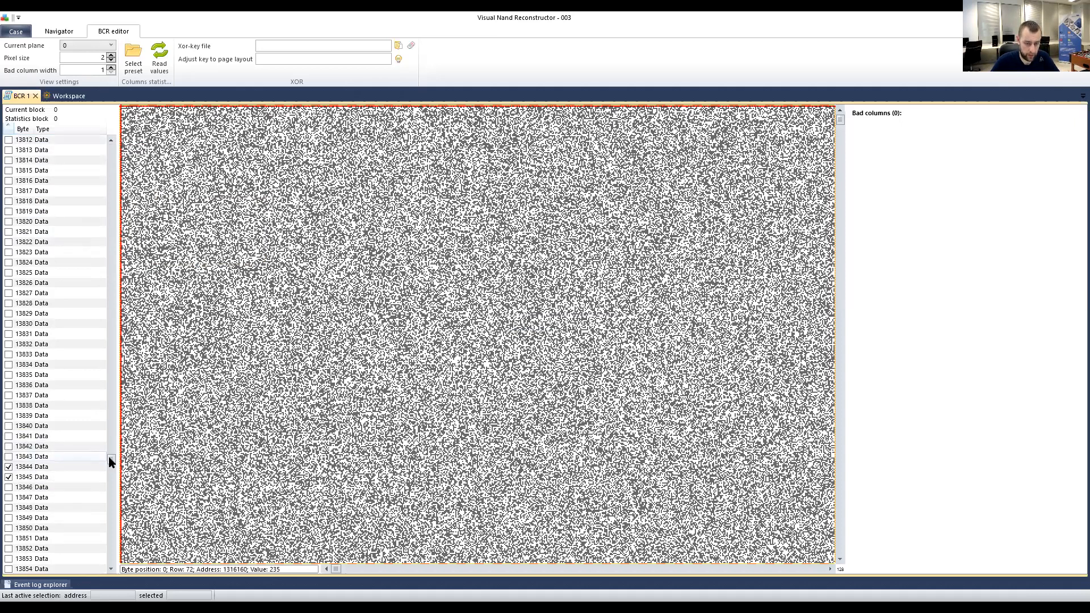
left_click_drag(111, 458, 111, 417)
left_click_drag(91, 245, 78, 133)
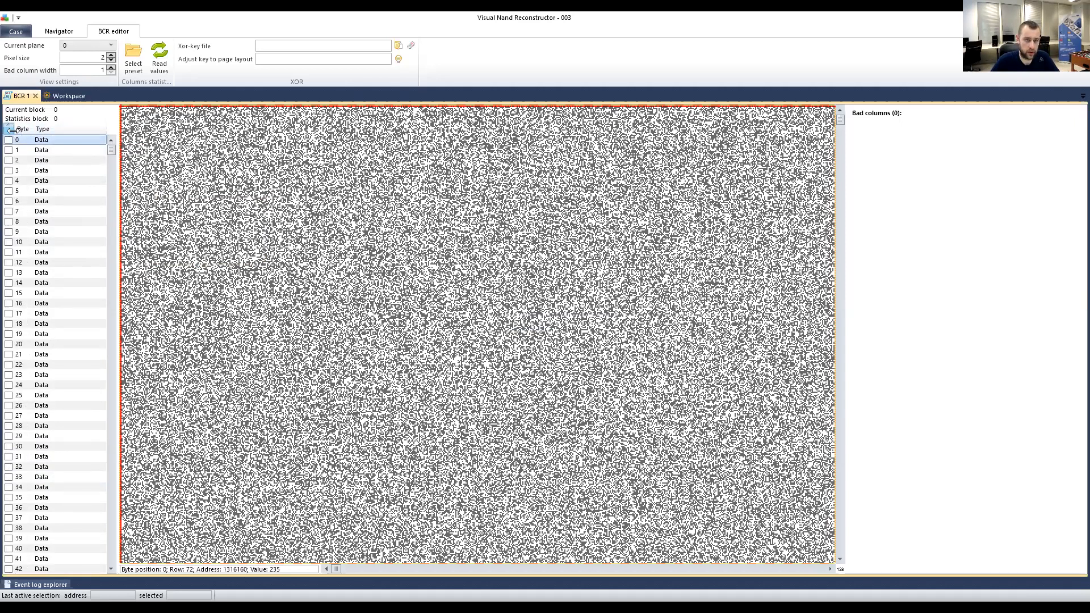
left_click(9, 129)
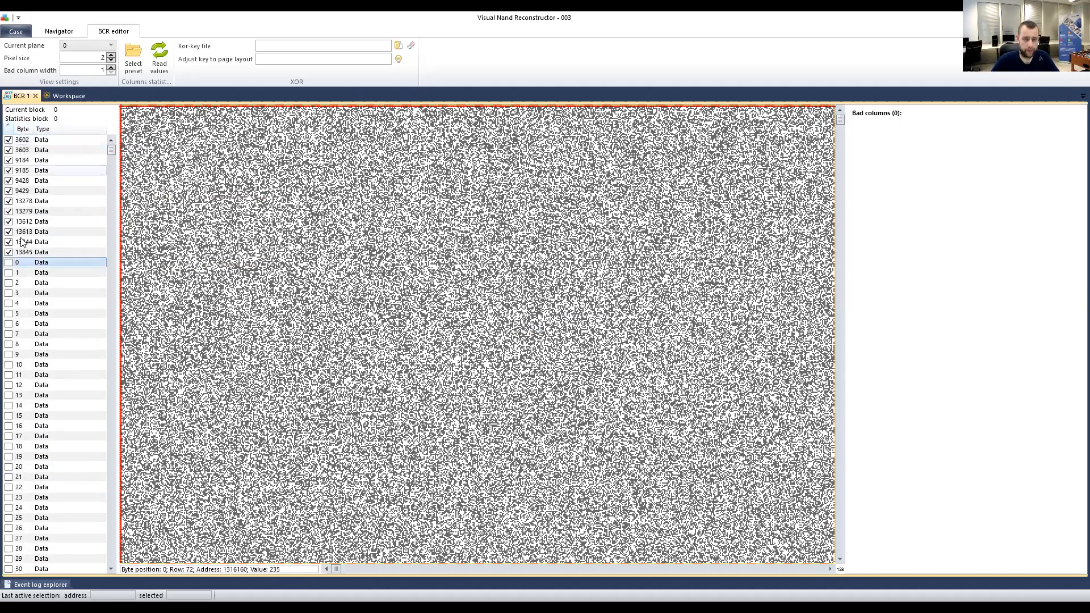
Toggle checkbox and Byte sorting, ending with the twelve checked bytes on top.
left_click(10, 132)
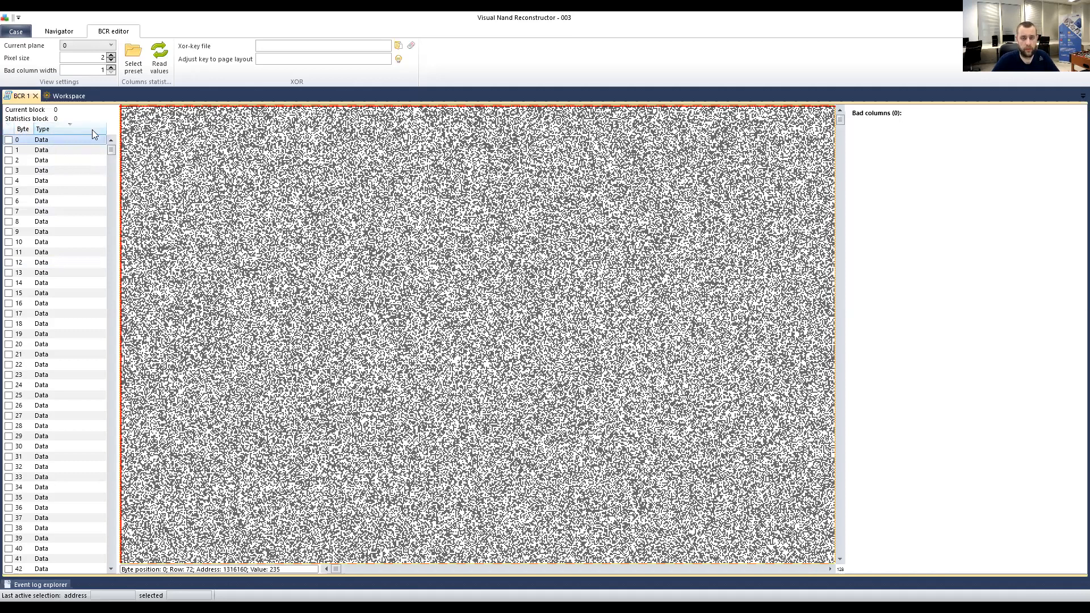
left_click(22, 130)
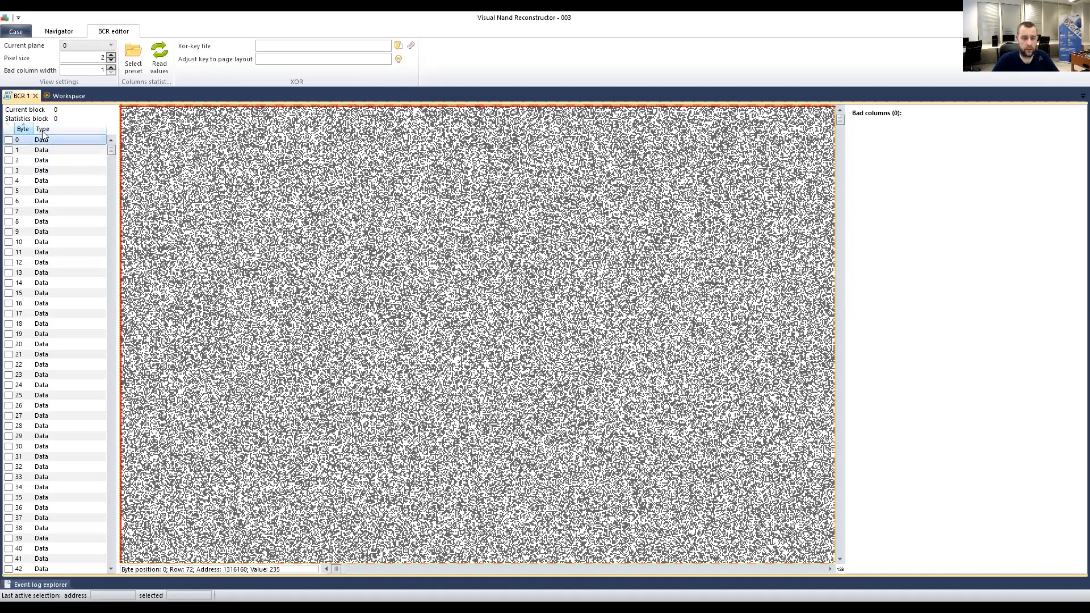
left_click(7, 130)
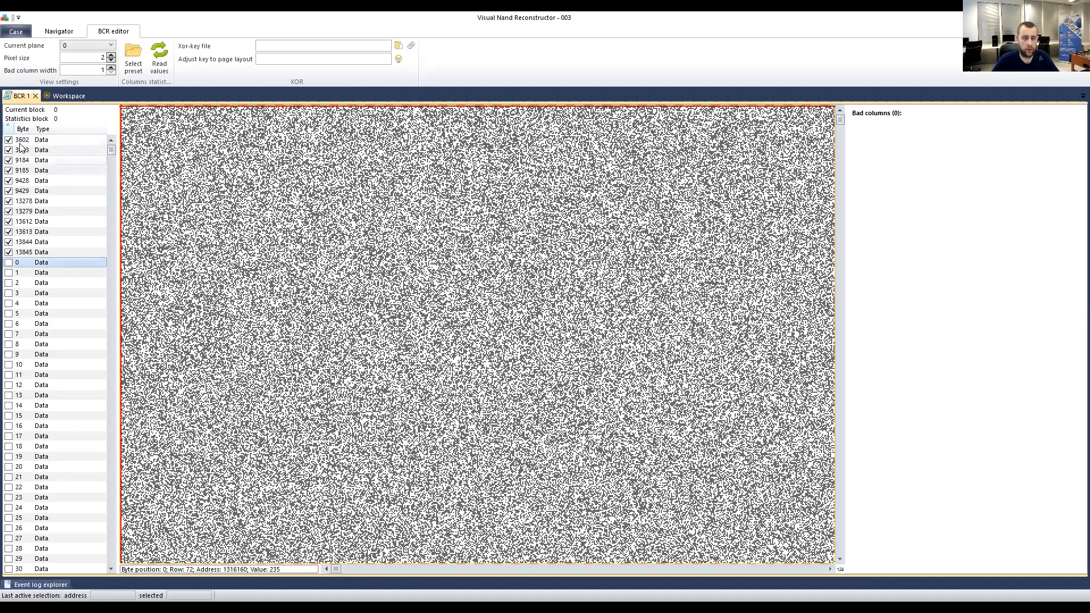
left_click(8, 129)
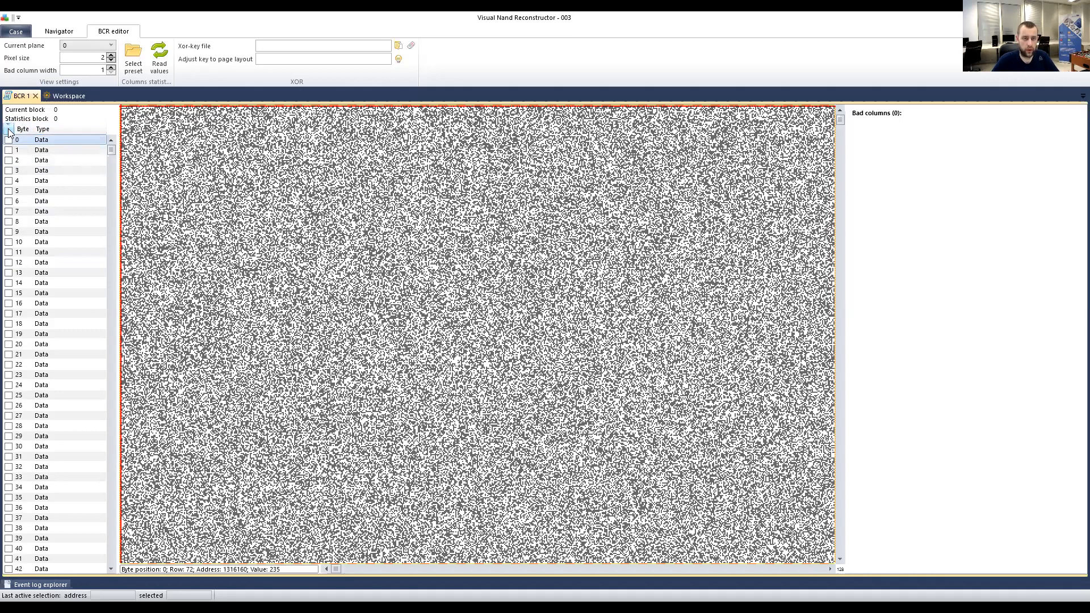
left_click(8, 129)
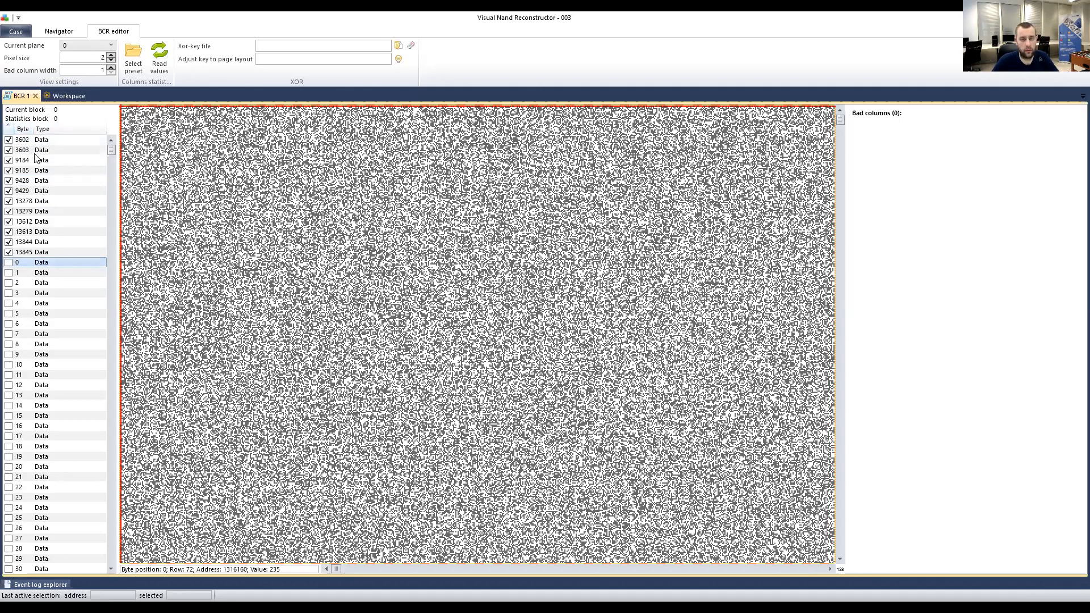
Inspect bytes 3602, 3603 and 9185 in the bitmap, marking points near byte 3600, row 22.
left_click(52, 141)
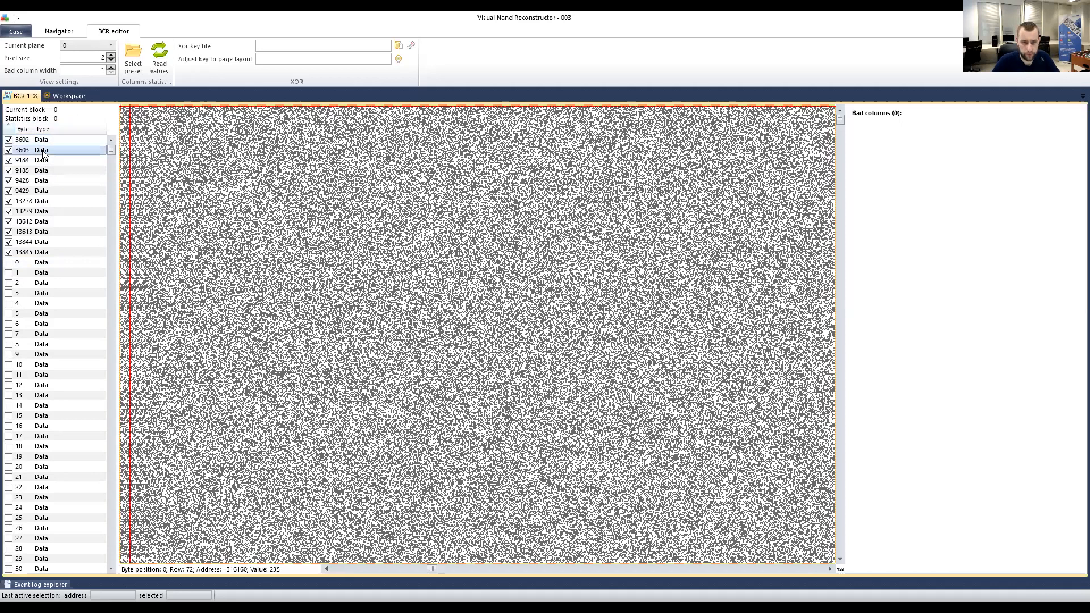
left_click(50, 146)
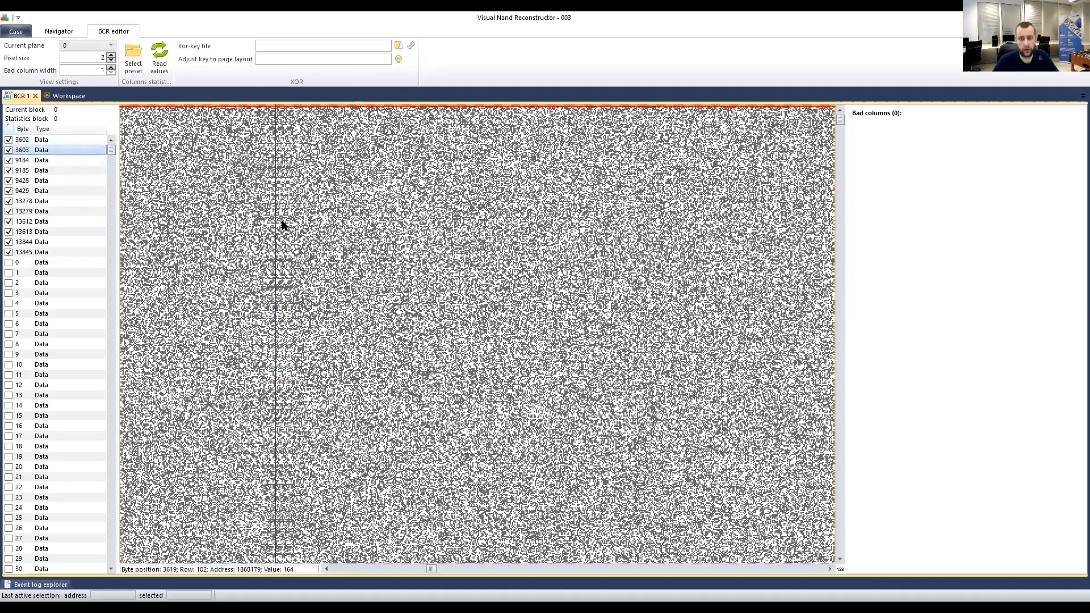
left_click(312, 156)
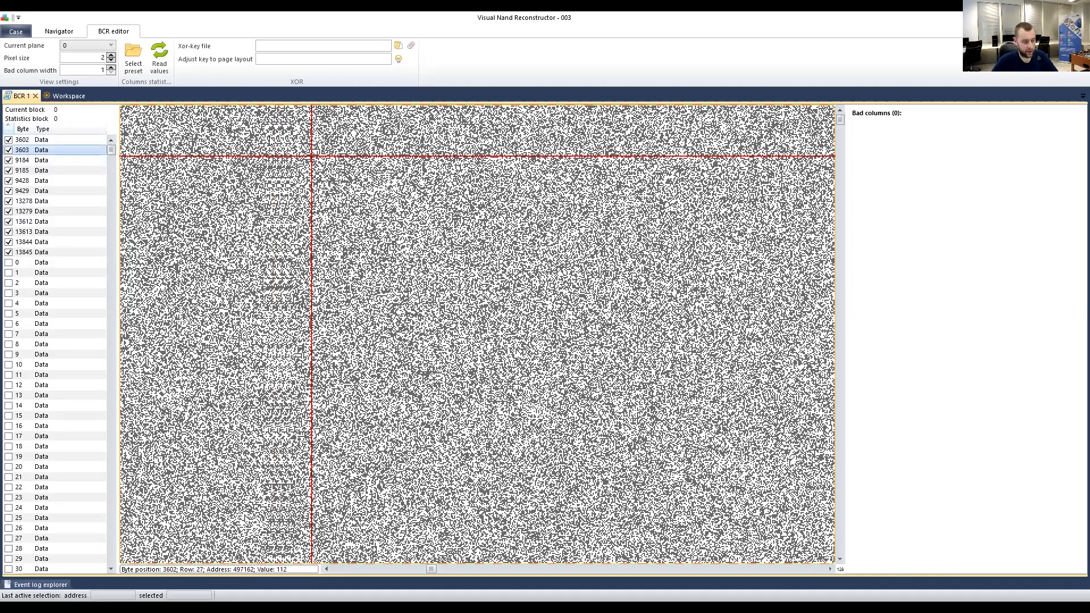
left_click(203, 169)
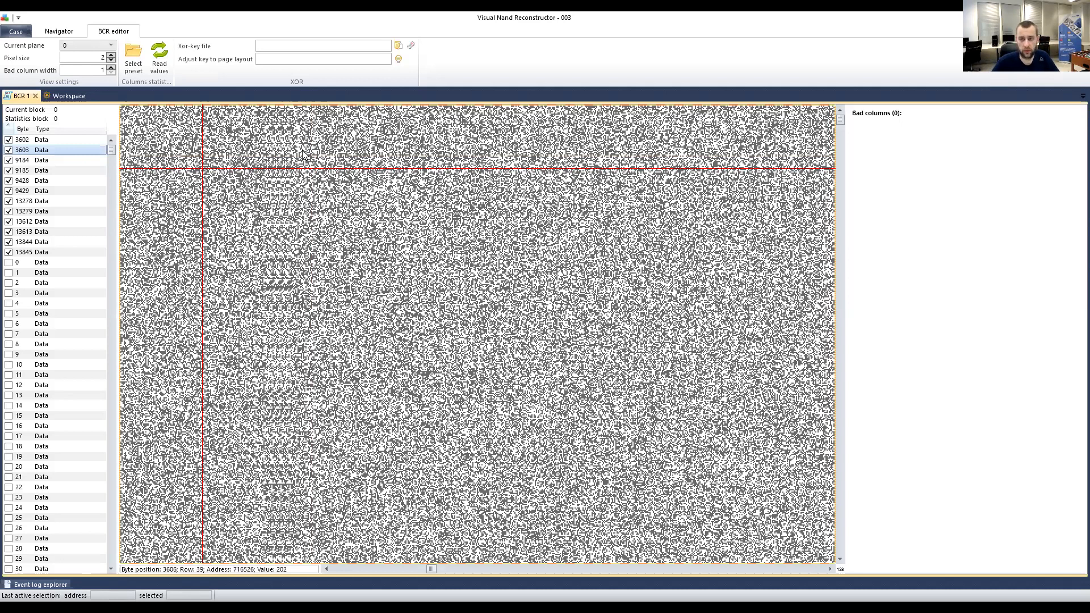
left_click(249, 132)
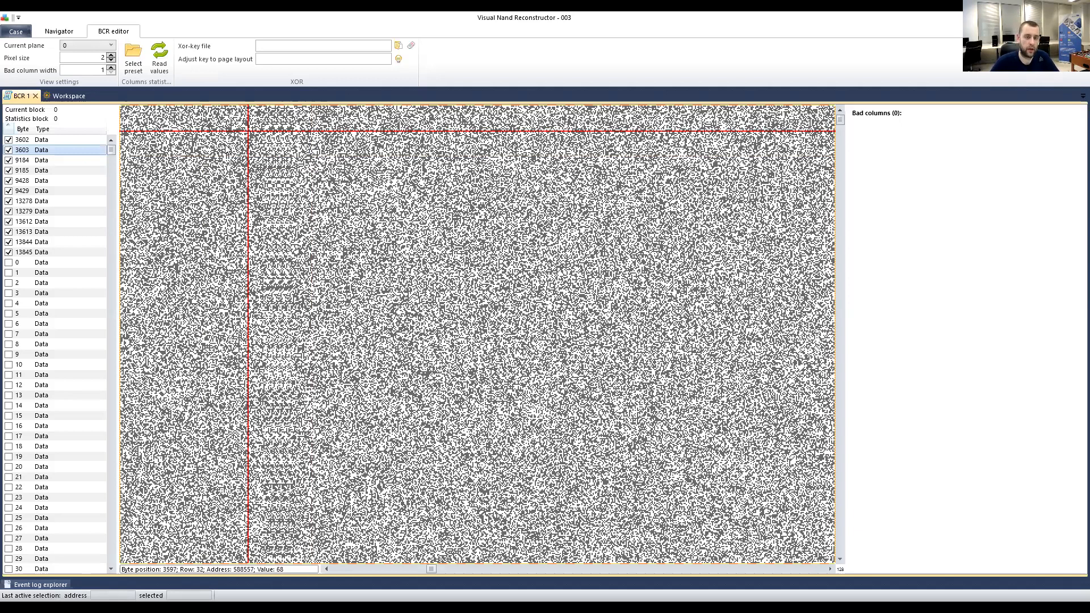
left_click(28, 164)
left_click(26, 139)
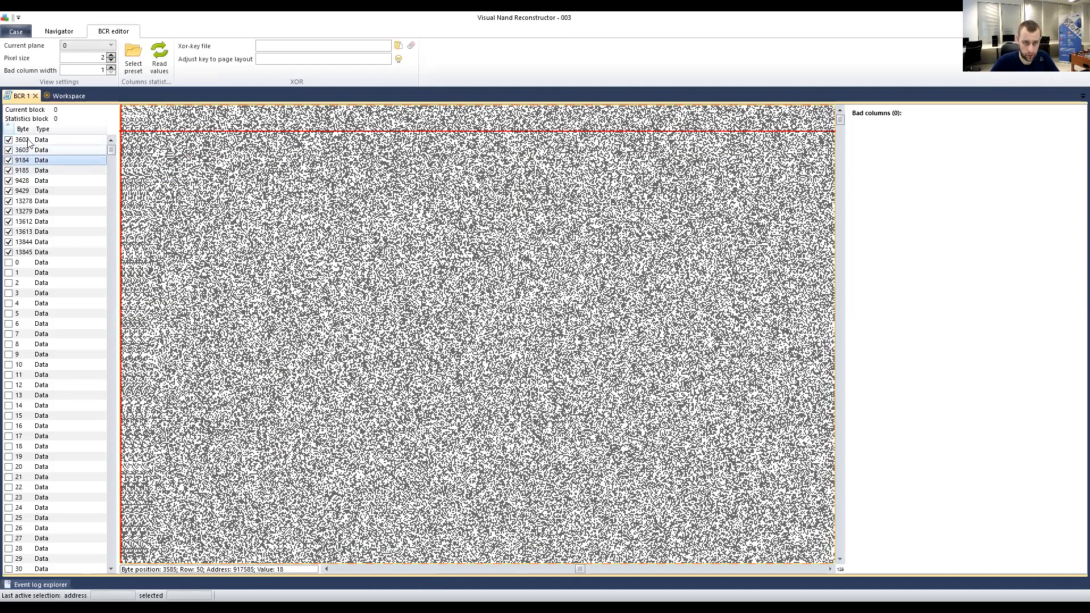
Add the checked bytes as bad columns, review entries 9428 and 13844, then return to the ECC map.
right_click(29, 141)
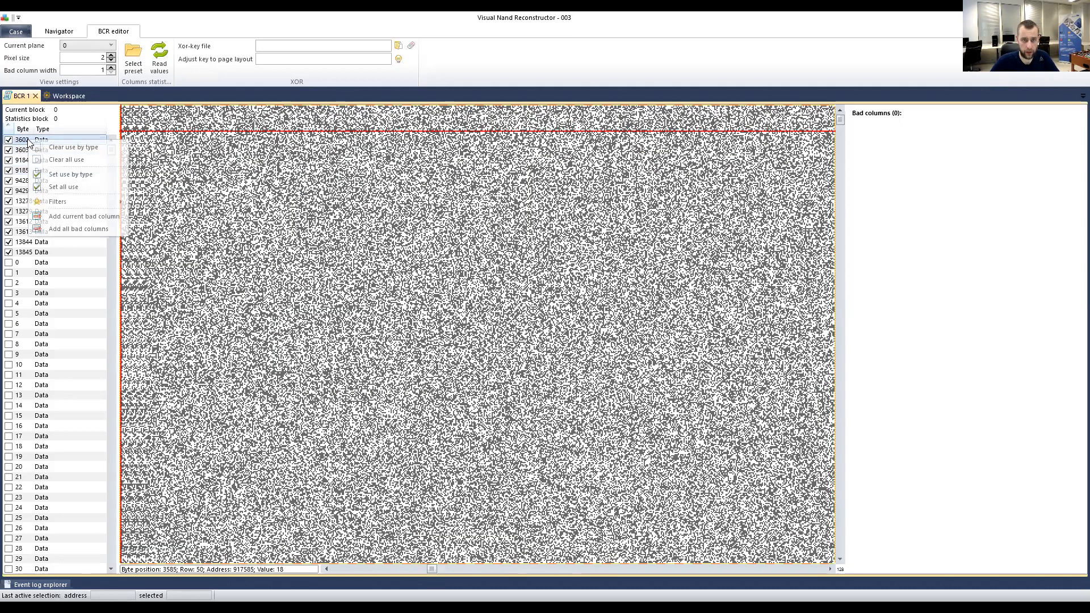
left_click(80, 228)
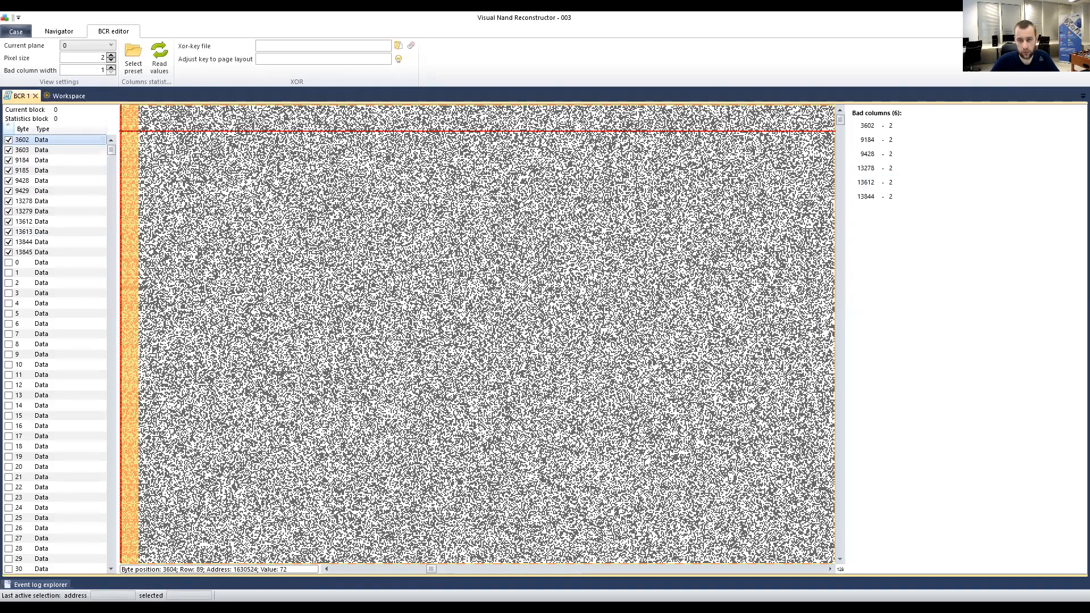
scroll(357, 223, "left", 2)
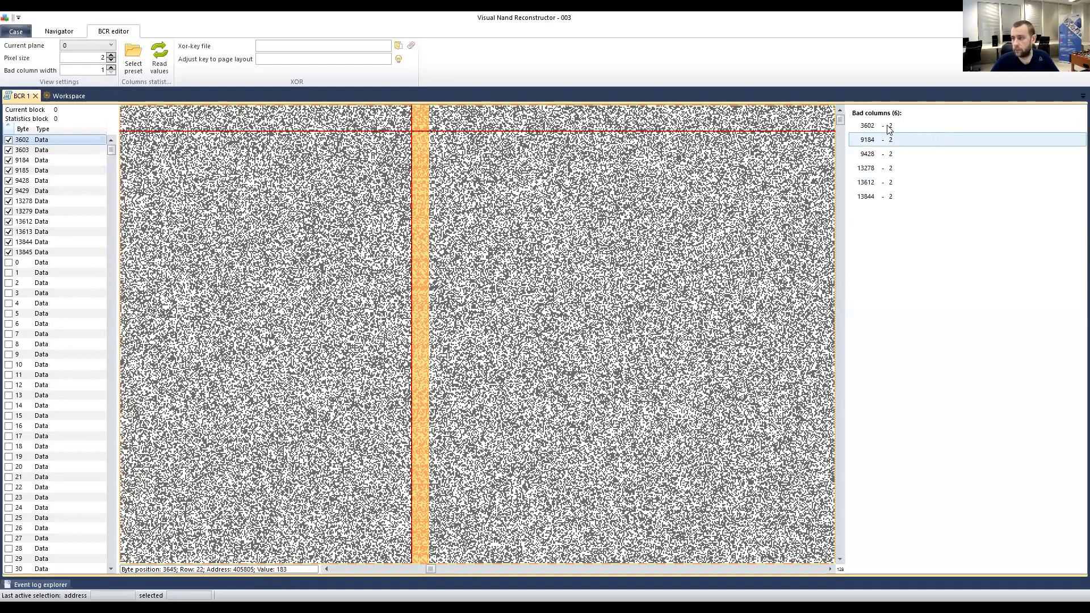
left_click(883, 154)
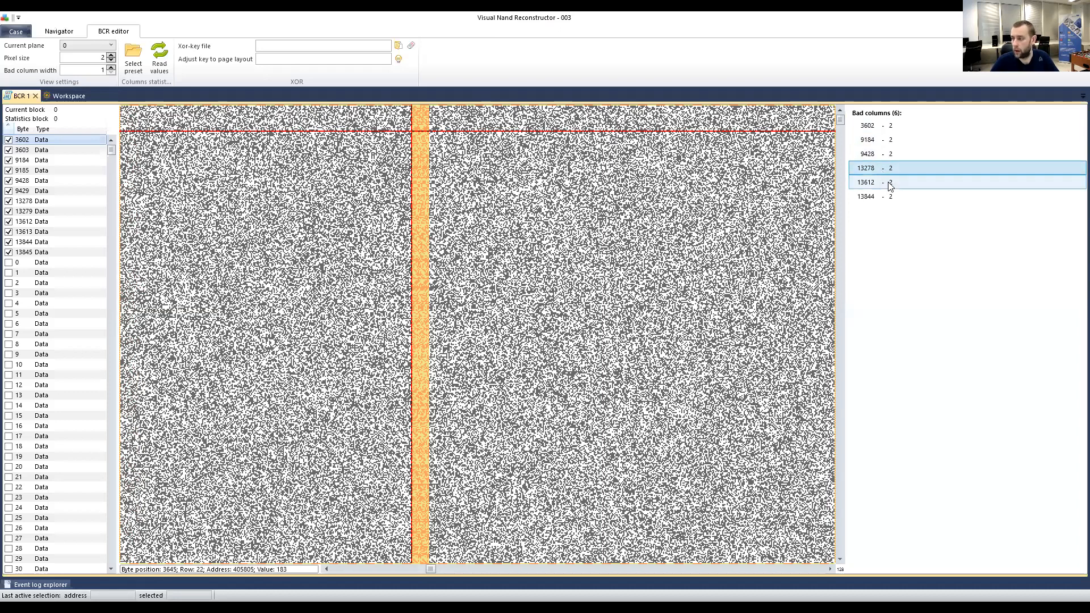
left_click(882, 196)
left_click(68, 95)
left_click(252, 175)
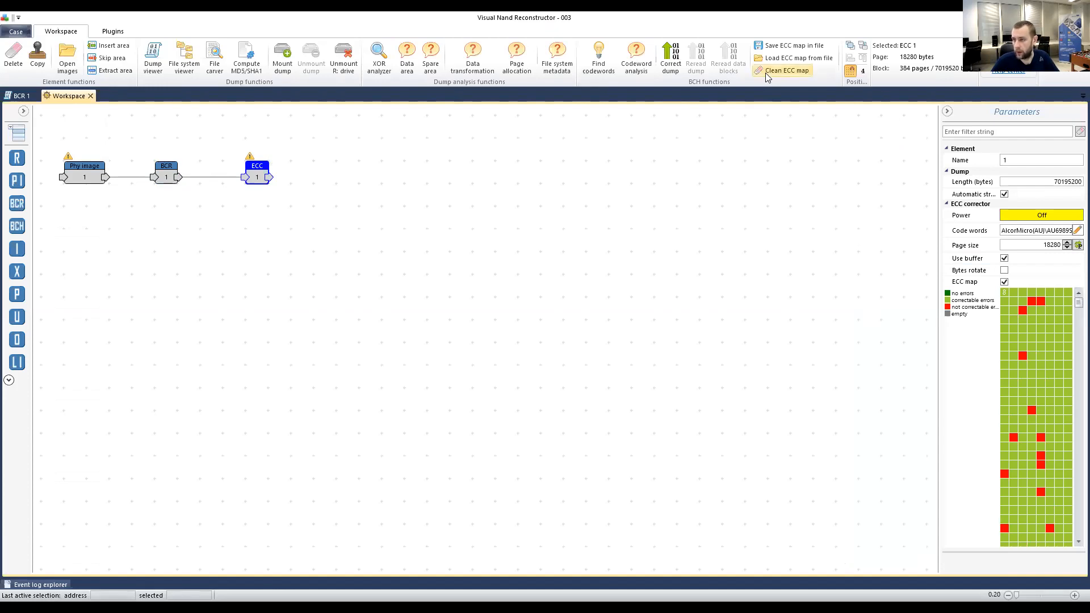
Nudge the ECC node slightly left and scroll through the plane-0 ECC map.
left_click_drag(257, 173, 234, 174)
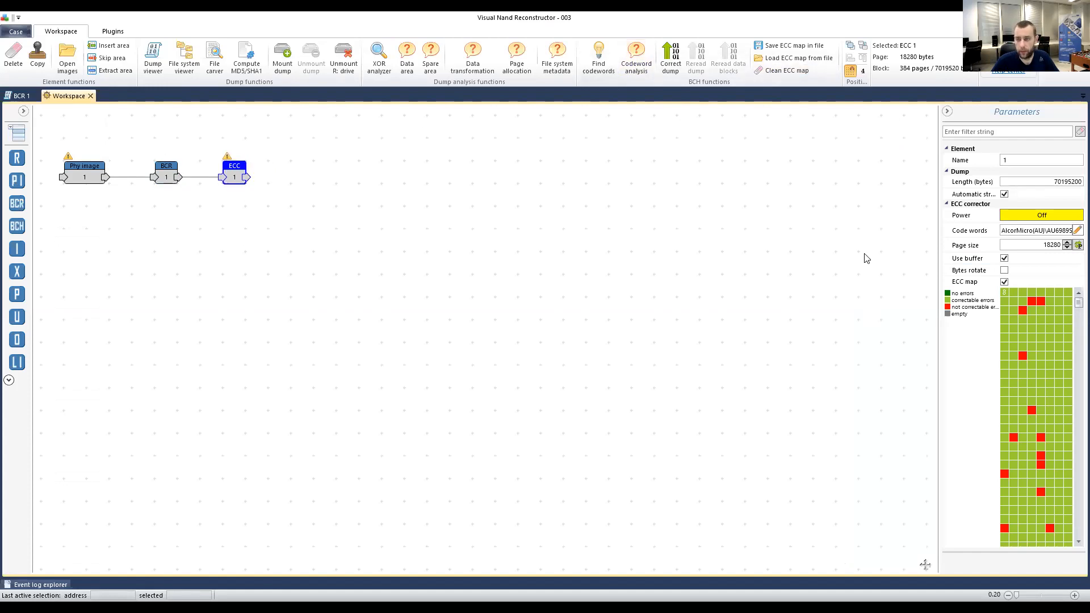
scroll(1073, 327, "down", 1)
scroll(1073, 382, "down", 3)
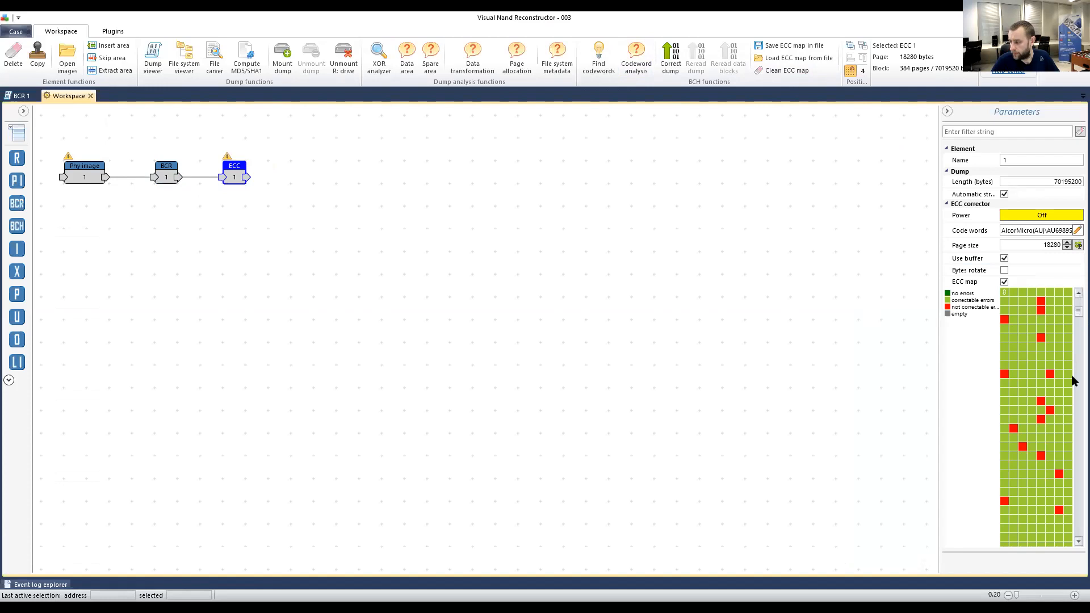
scroll(1073, 443, "down", 3)
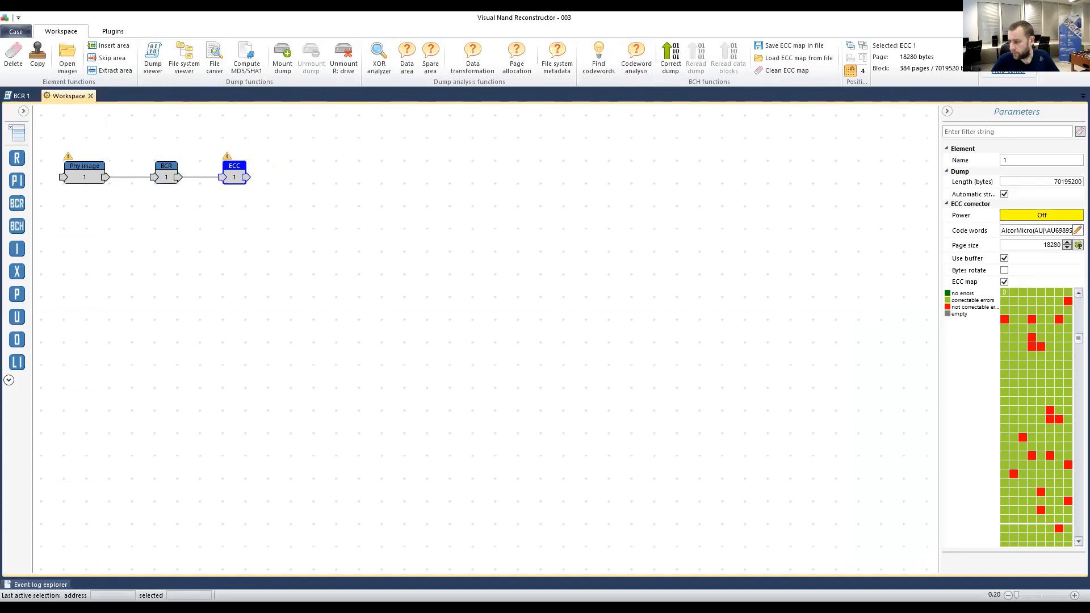
Briefly view plane 1 in BCR 1, switch back to plane 0, and return to the editor.
left_click(16, 100)
left_click(90, 45)
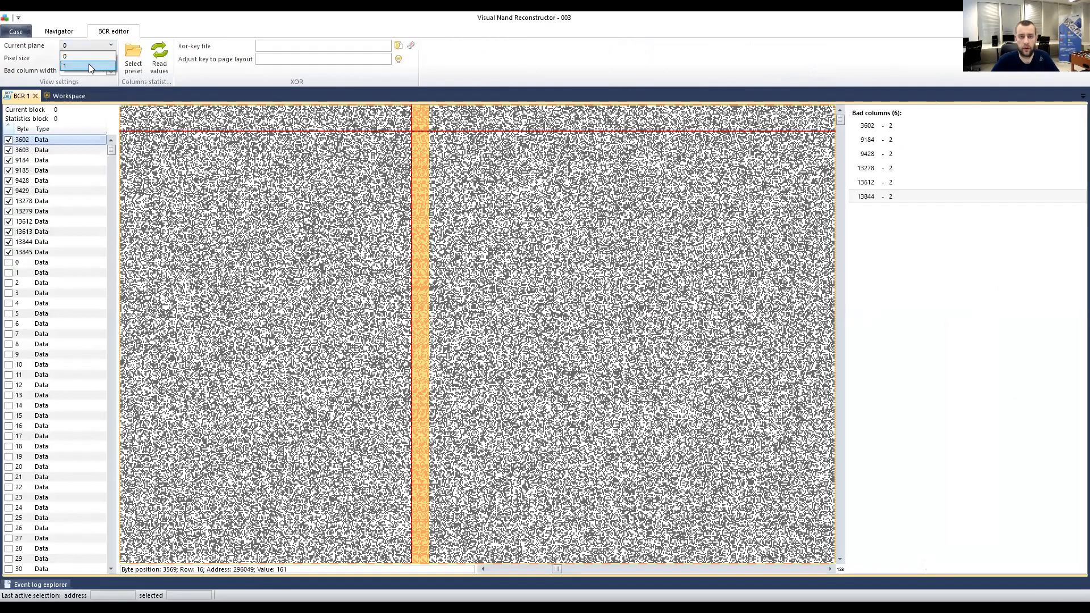
left_click(89, 65)
left_click(92, 46)
left_click(76, 56)
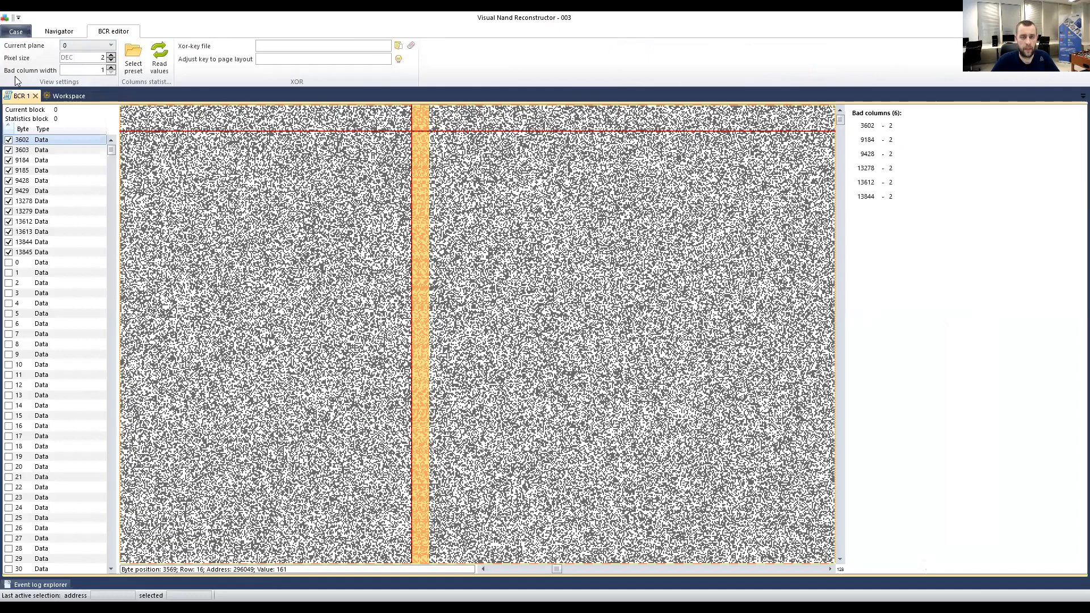
left_click(69, 95)
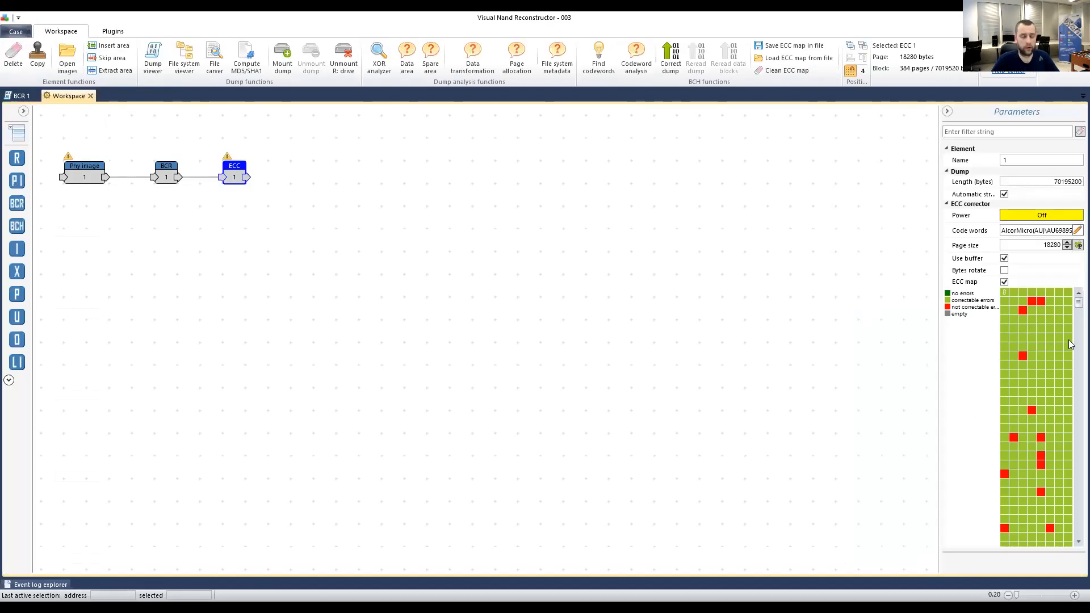
left_click(27, 97)
Remove all bad columns and refresh the ECC map to see it without them.
right_click(881, 192)
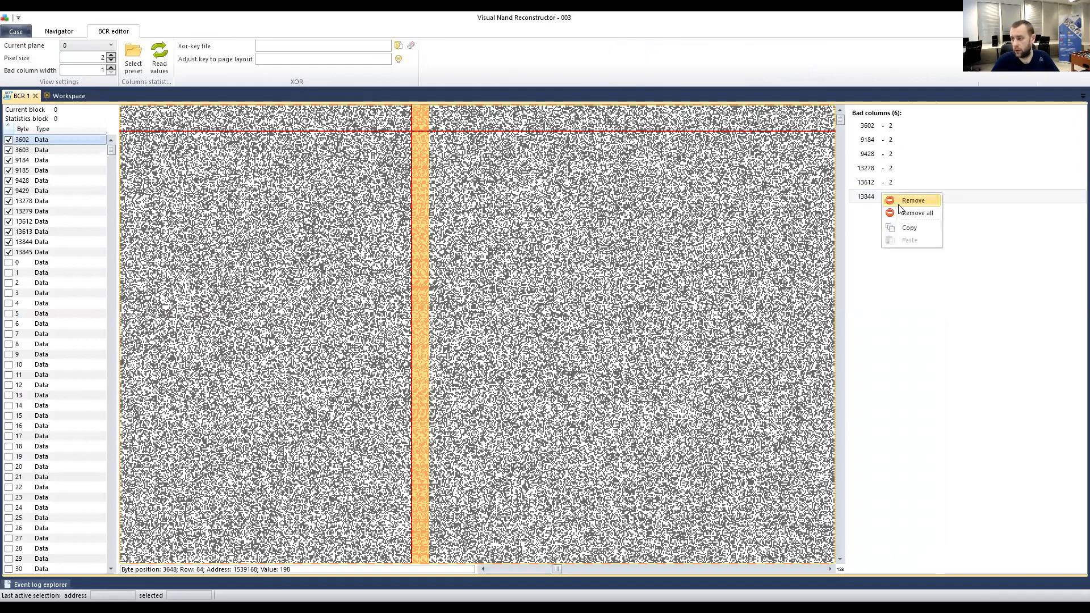
left_click(911, 213)
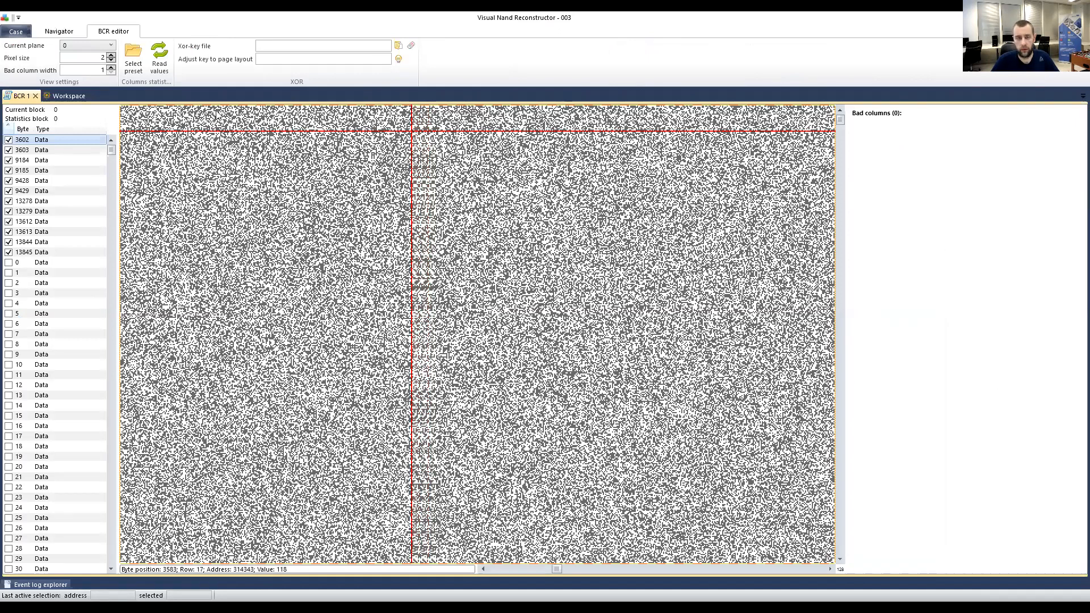
left_click(67, 96)
left_click(1003, 282)
left_click(1004, 282)
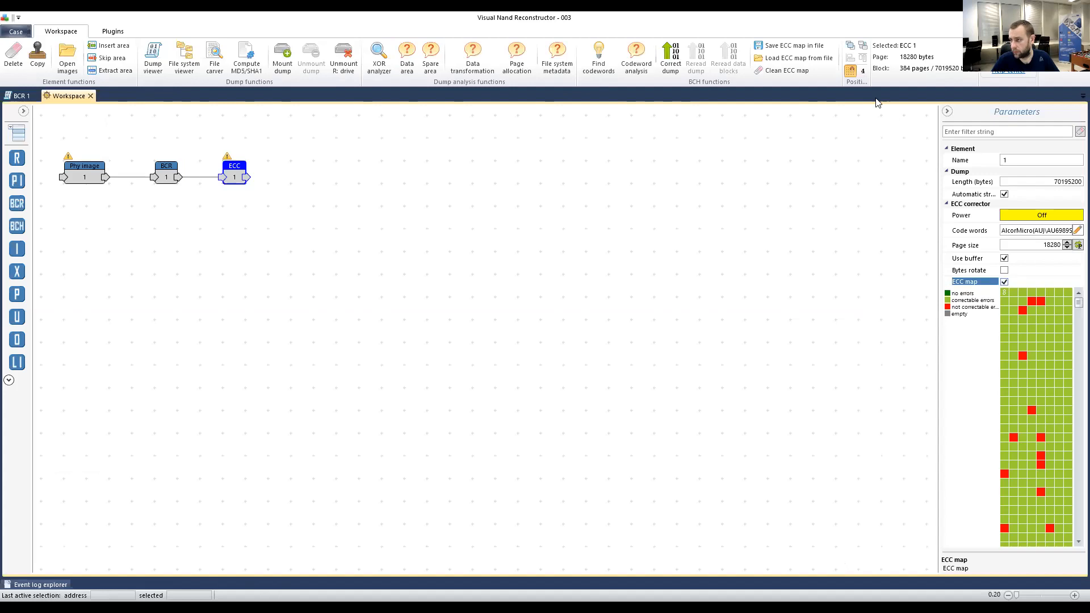
left_click(1003, 283)
left_click(1004, 283)
left_click_drag(1078, 303, 1072, 344)
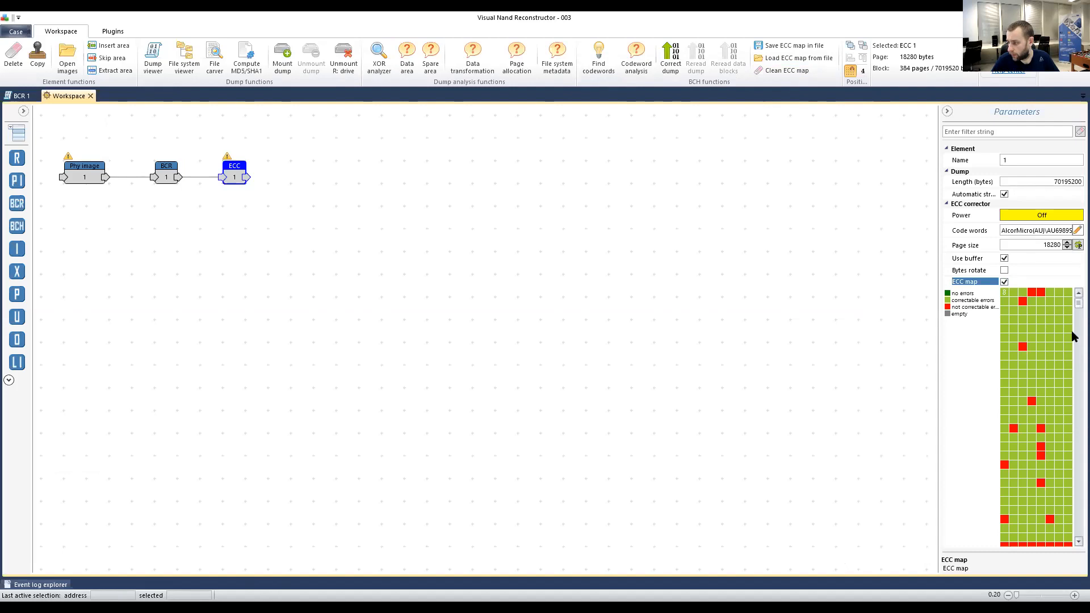
scroll(1072, 300, "down", 2)
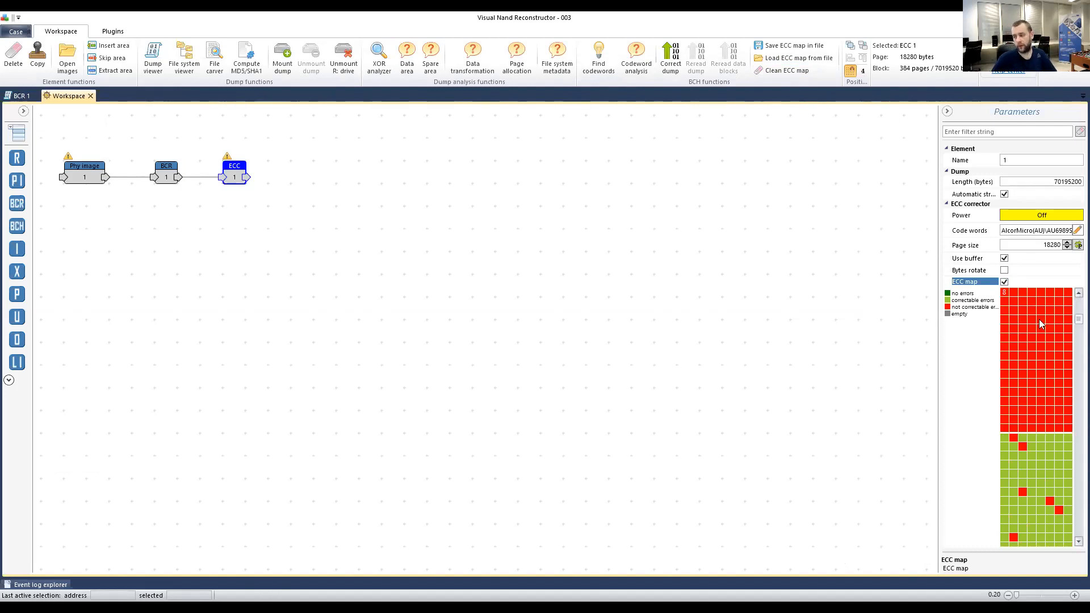
Add all six bad columns back from the byte list and refresh the ECC map.
left_click(20, 96)
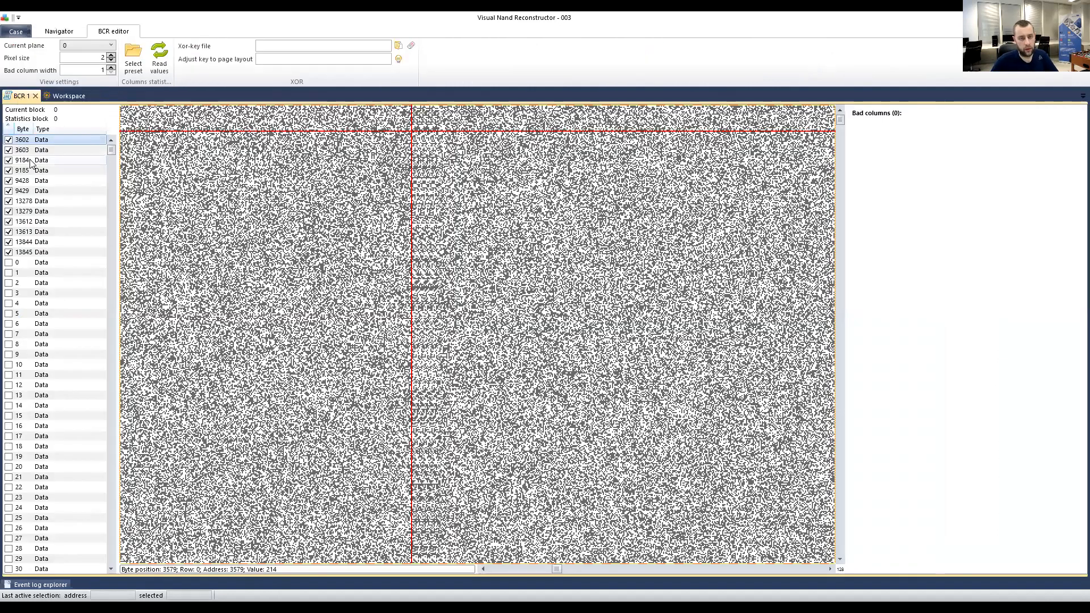
right_click(31, 160)
mouse_move(59, 222)
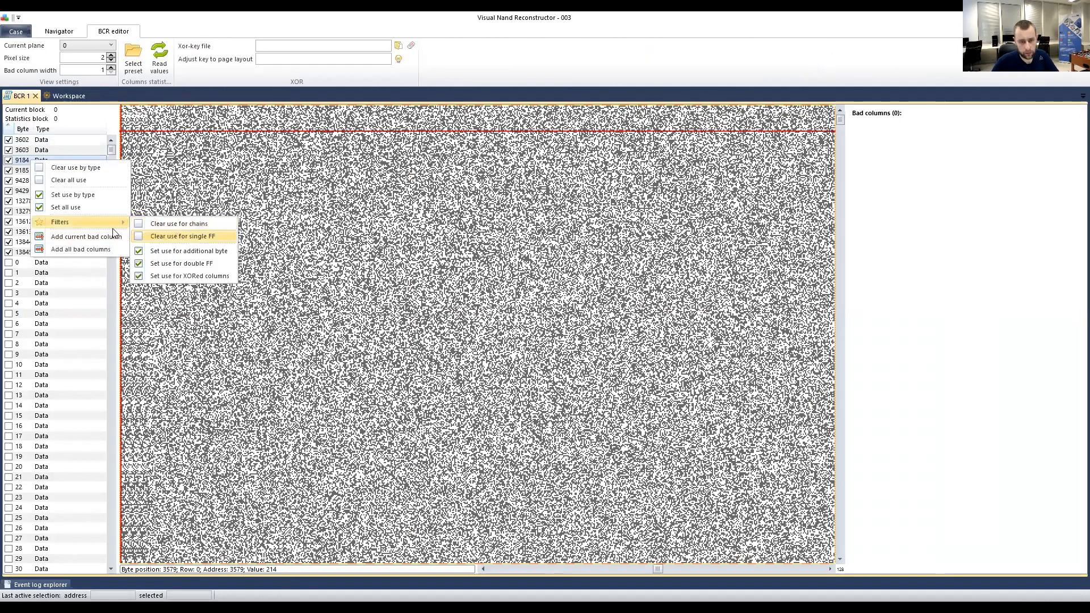
left_click(80, 249)
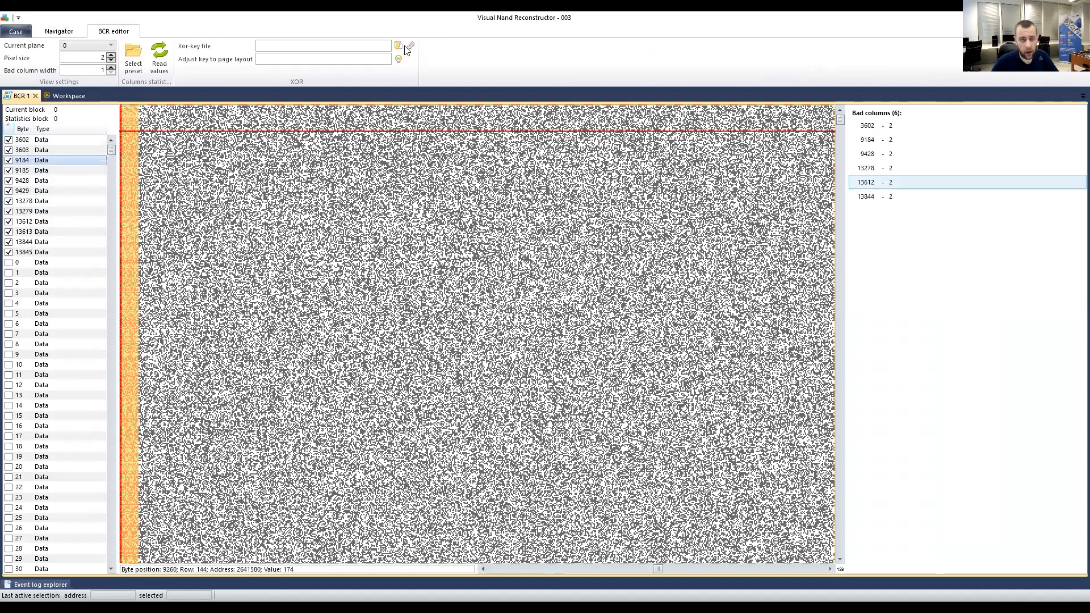
left_click(63, 96)
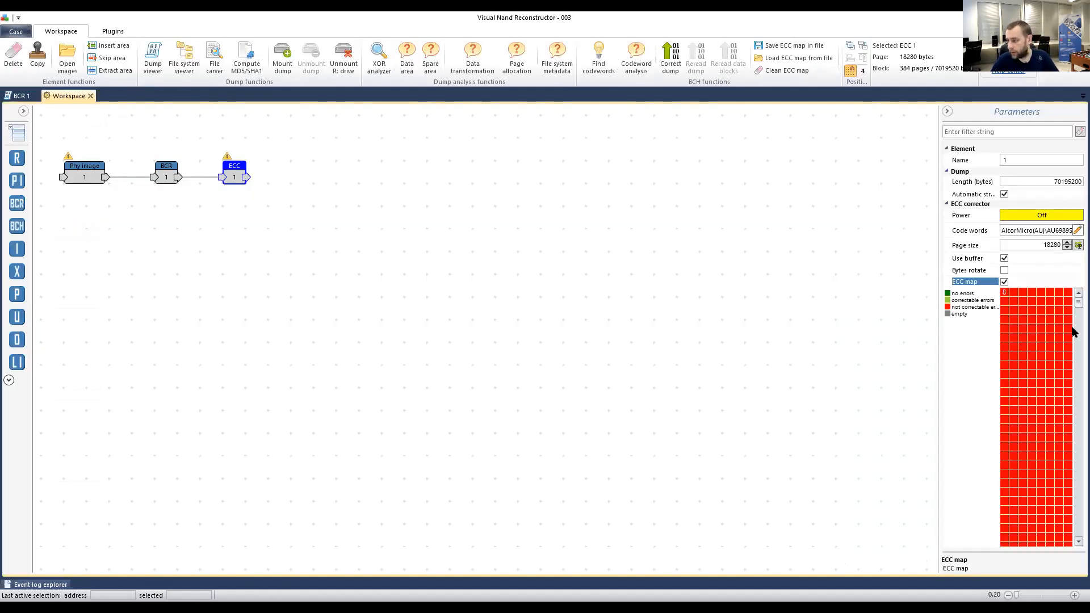
left_click_drag(1078, 302, 1072, 329)
left_click(1004, 282)
left_click(1004, 282)
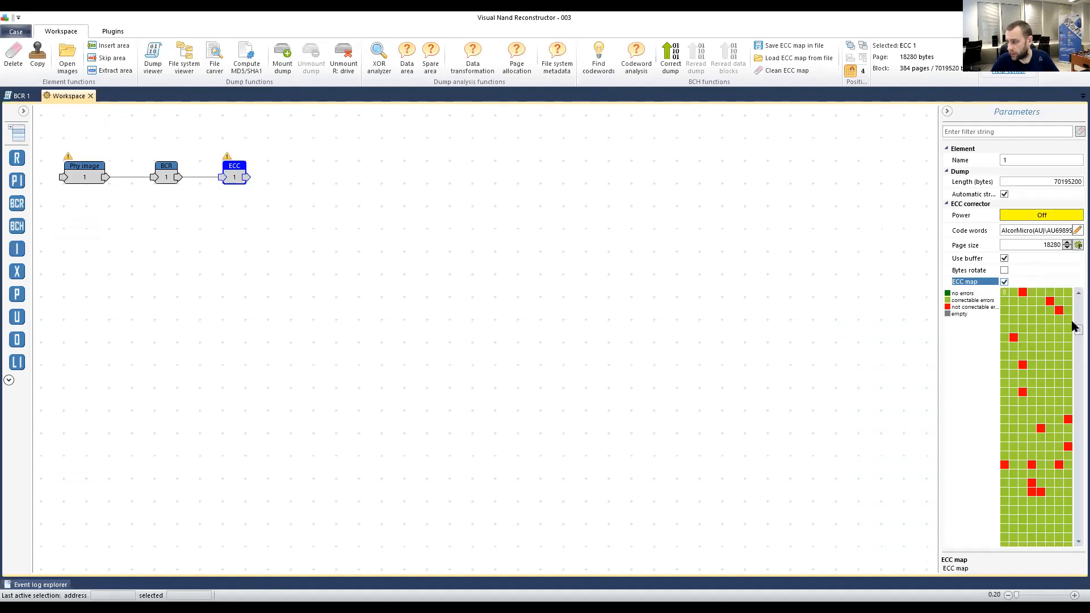
scroll(1073, 380, "down", 1)
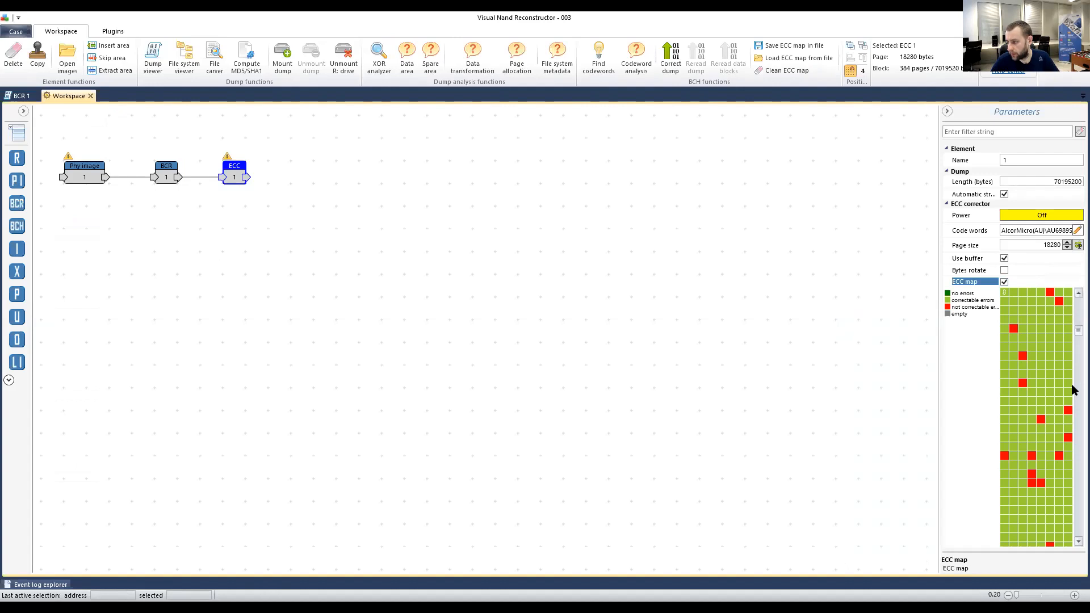
scroll(1072, 385, "down", 10)
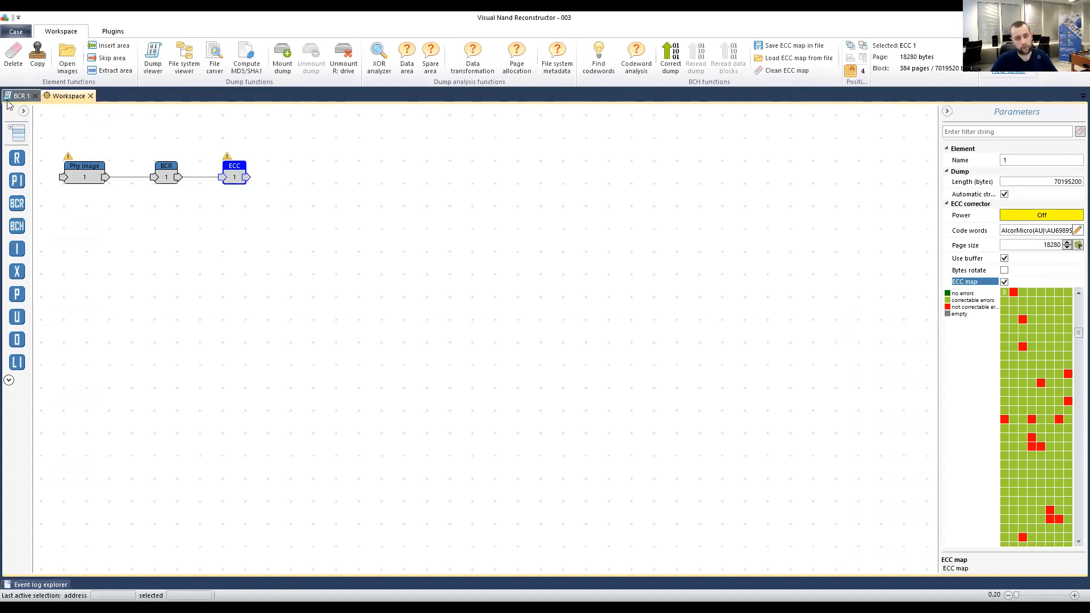
left_click(17, 96)
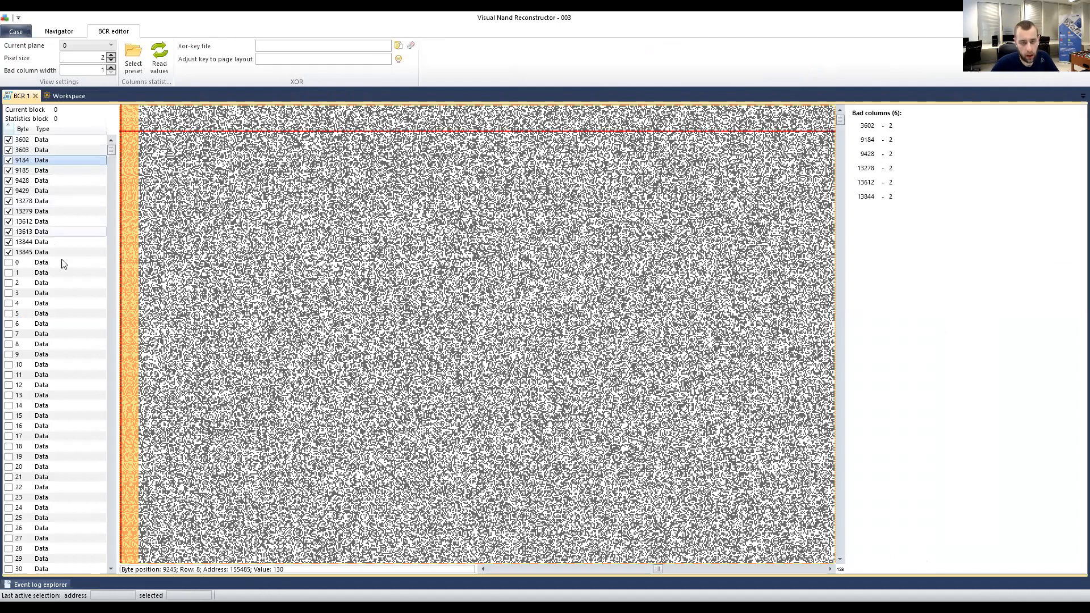
Jump the plane-0 bitmap to byte 13845 and mark a spot to read its position.
left_click(41, 252)
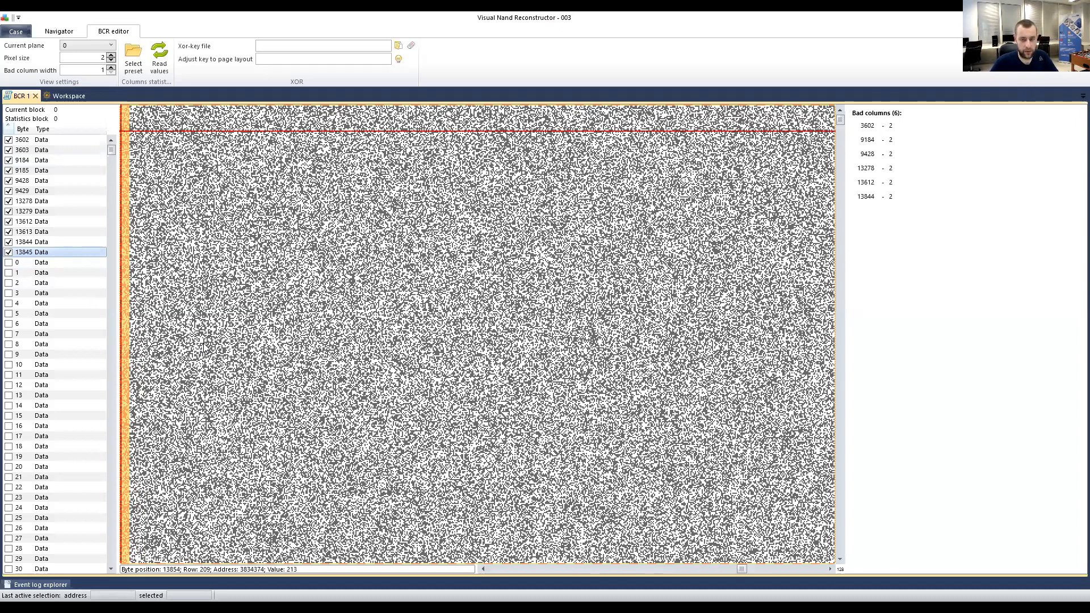
scroll(244, 318, "left", 1)
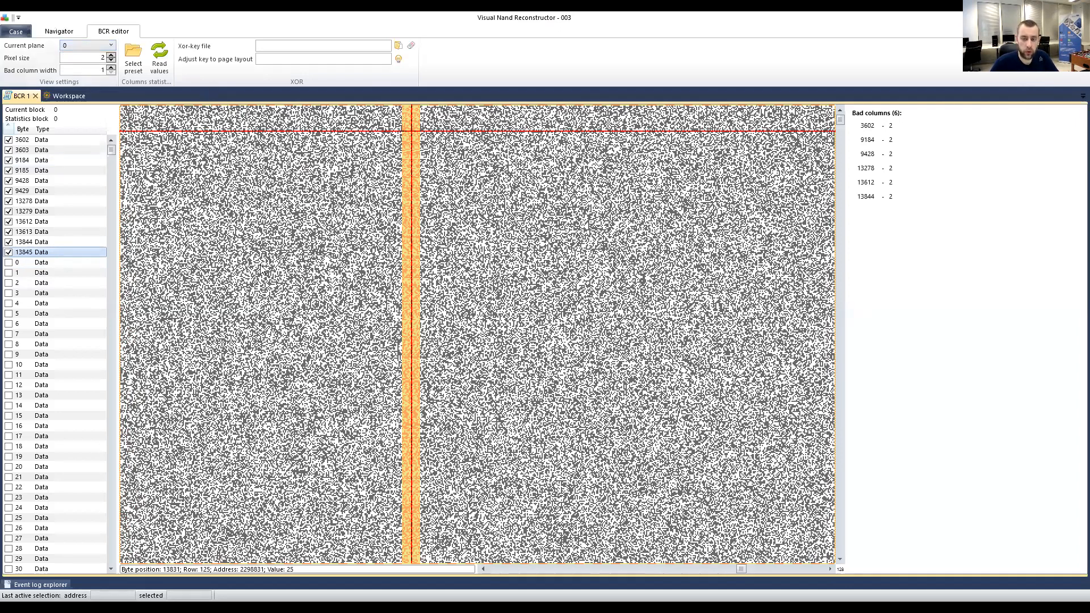
left_click(193, 162)
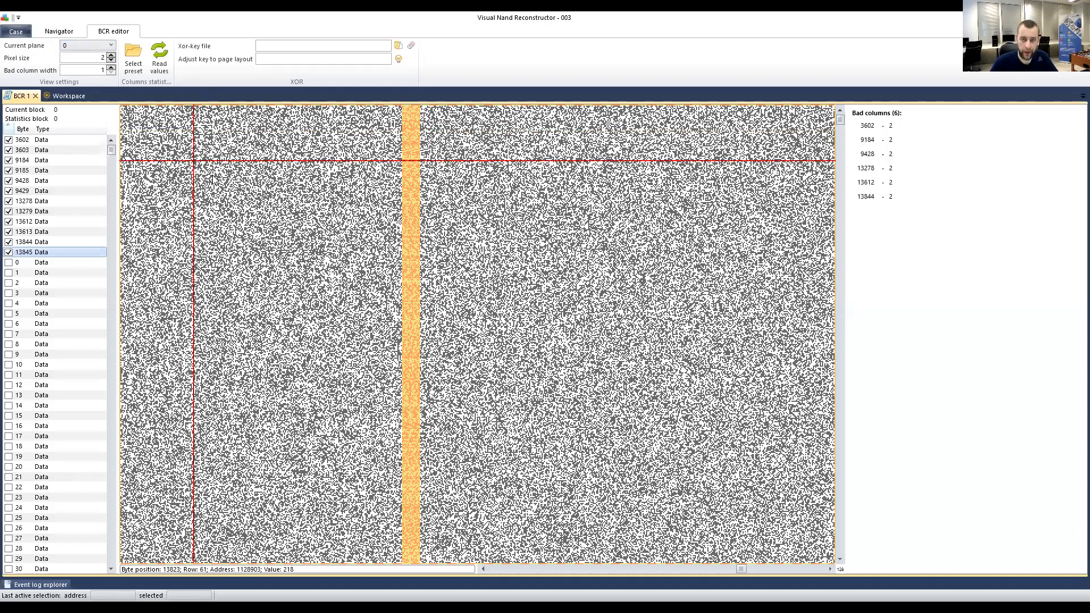
Set Current plane to 1 and scroll its bitmap, showing bad columns 5093, 9141, 9541, 16183.
left_click(91, 47)
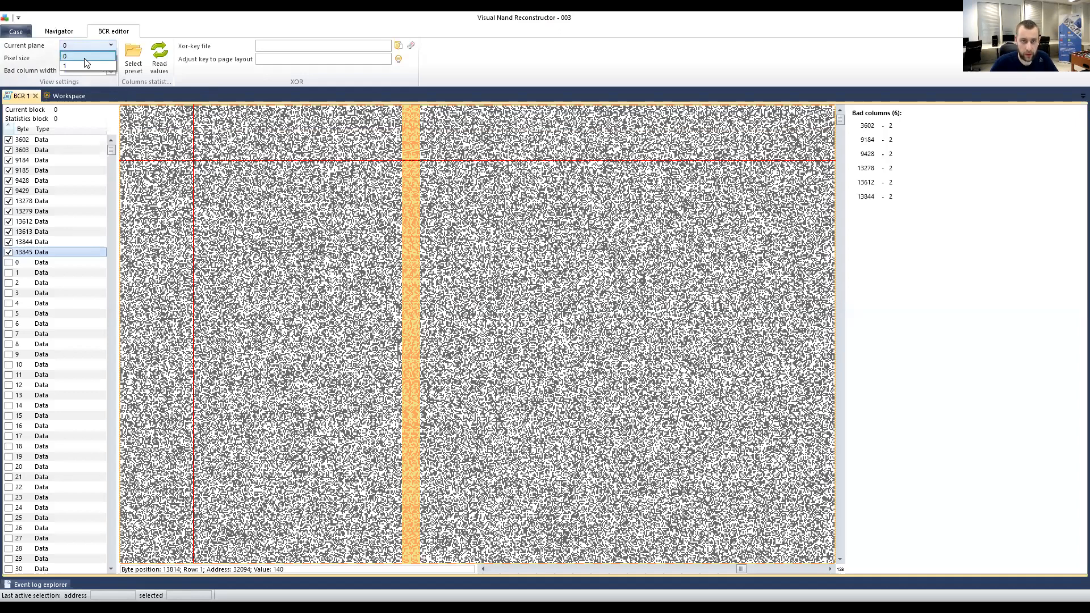
left_click(84, 62)
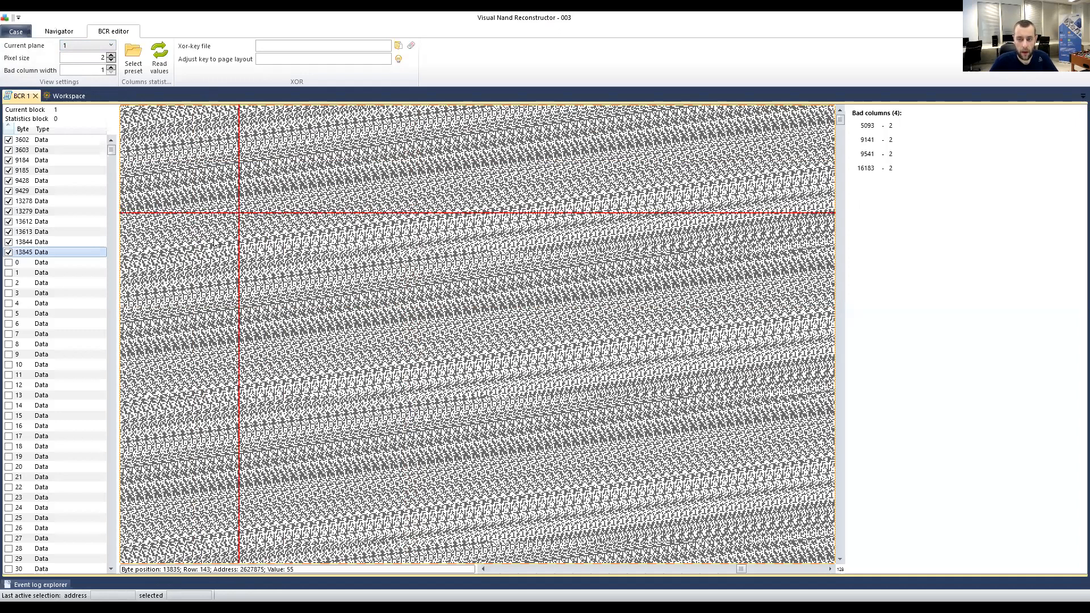
scroll(267, 279, "down", 10)
scroll(318, 303, "down", 6)
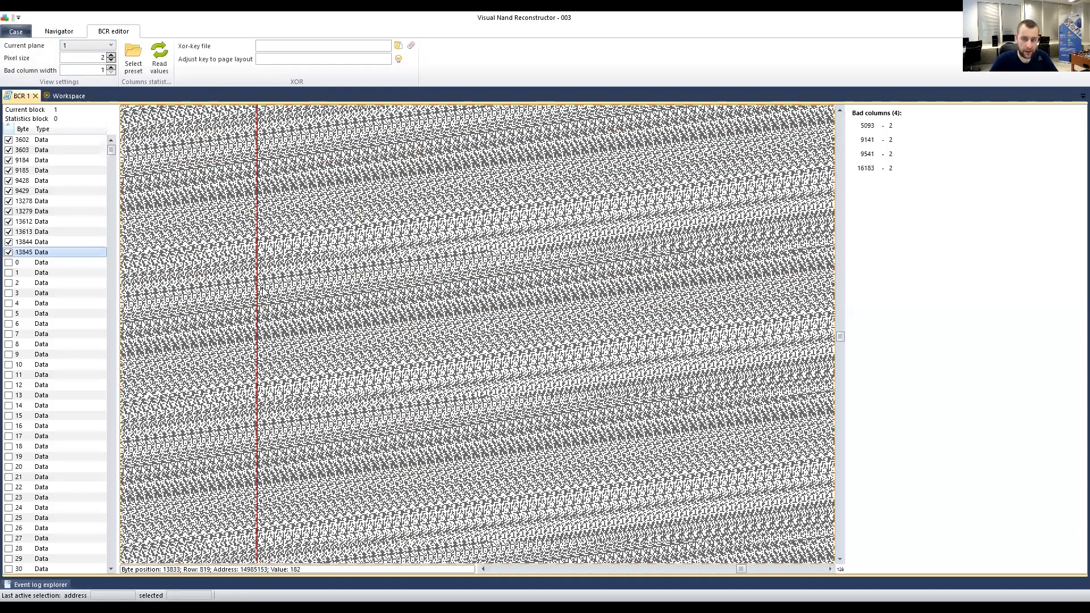
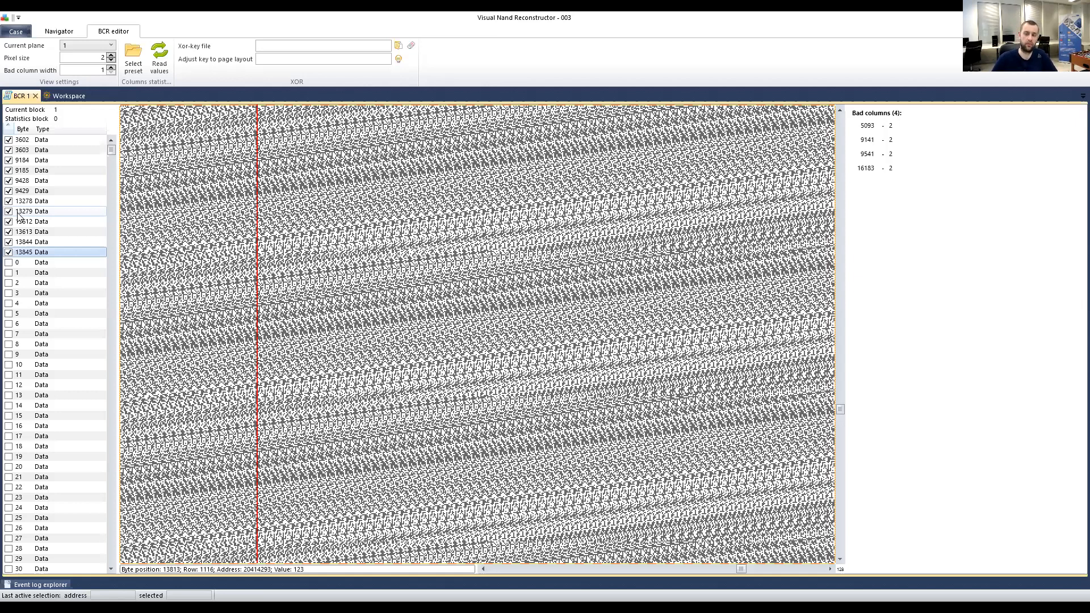
Close the BCR 1 bad-column editor, reopen it from Bad columns, then close it again.
left_click(36, 96)
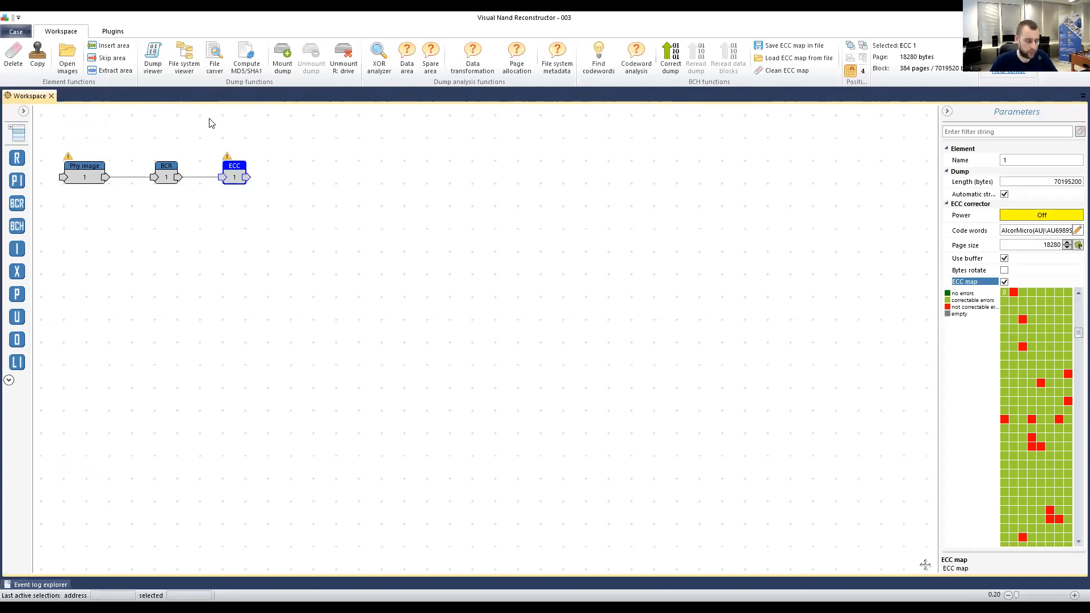
left_click(166, 175)
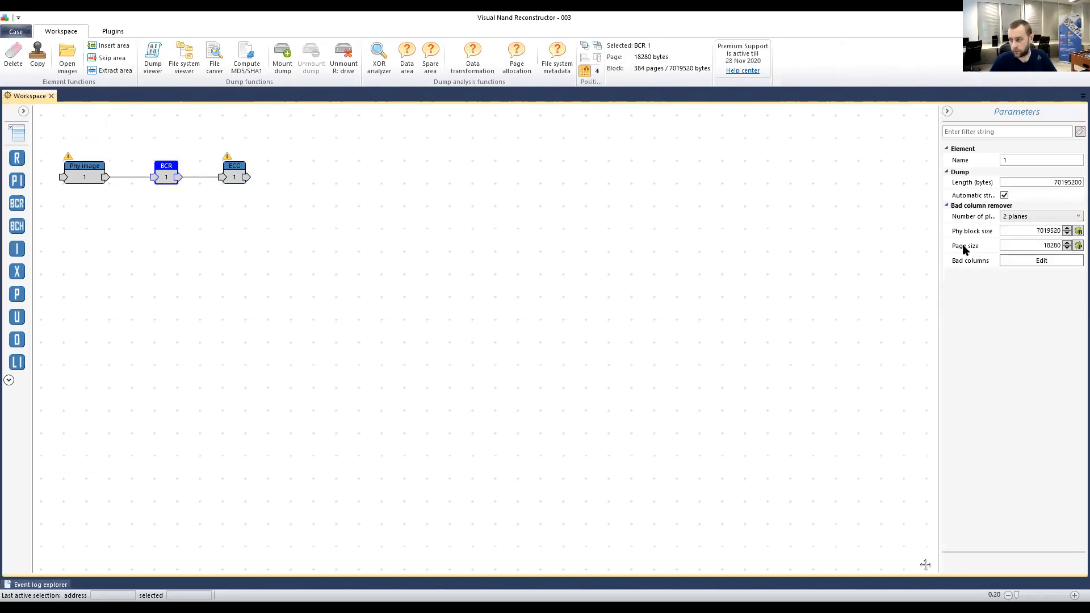
left_click(1027, 261)
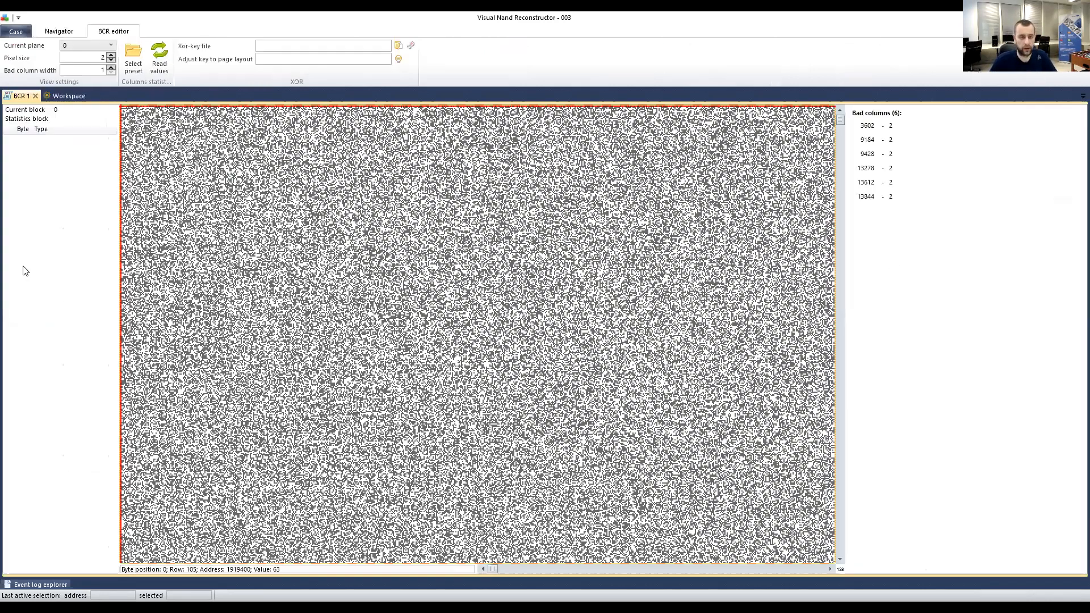
left_click(34, 96)
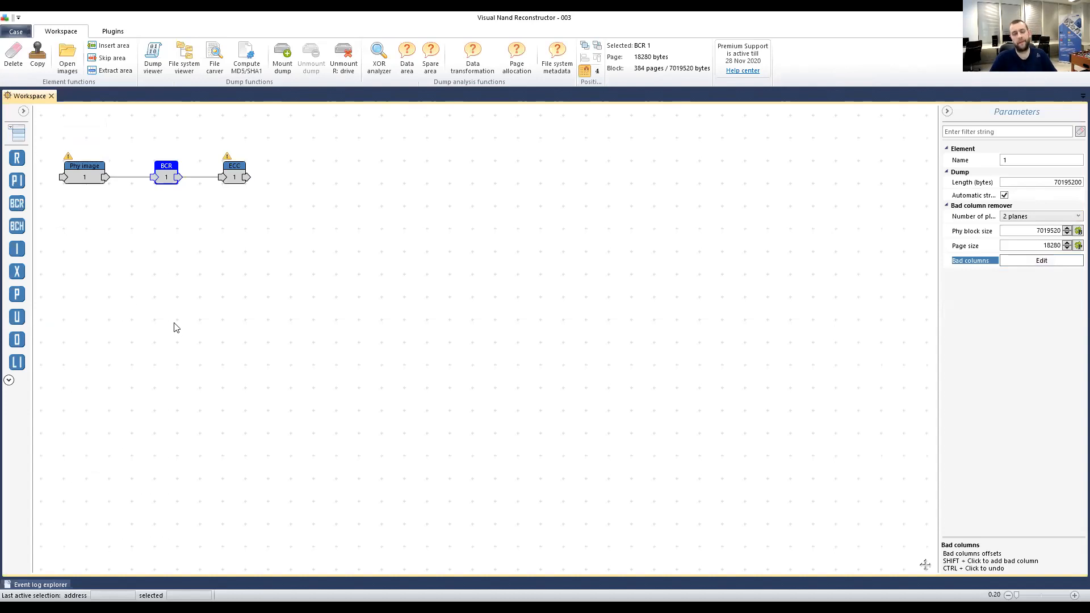
left_click(159, 227)
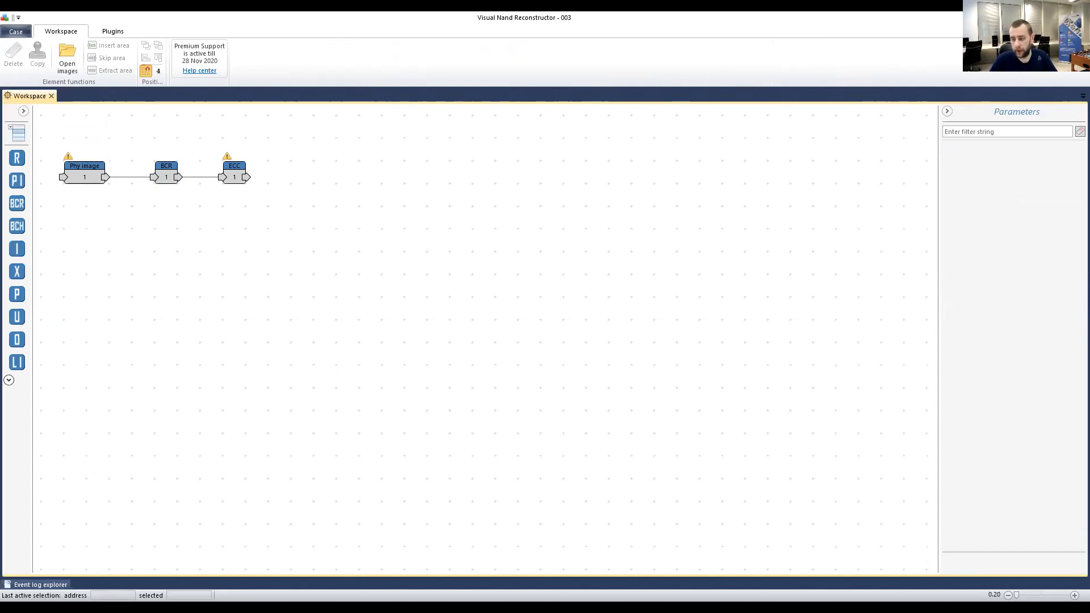
left_click(1077, 17)
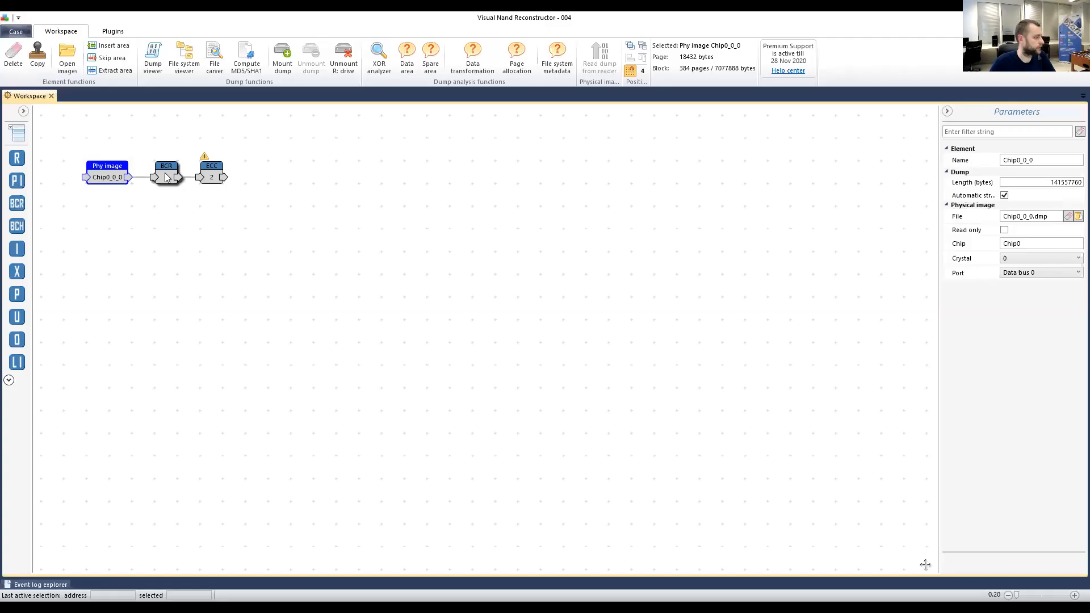
Select the case 004 workspace nodes, ending on the ECC corrector to view its settings.
left_click(166, 172)
left_click(211, 171)
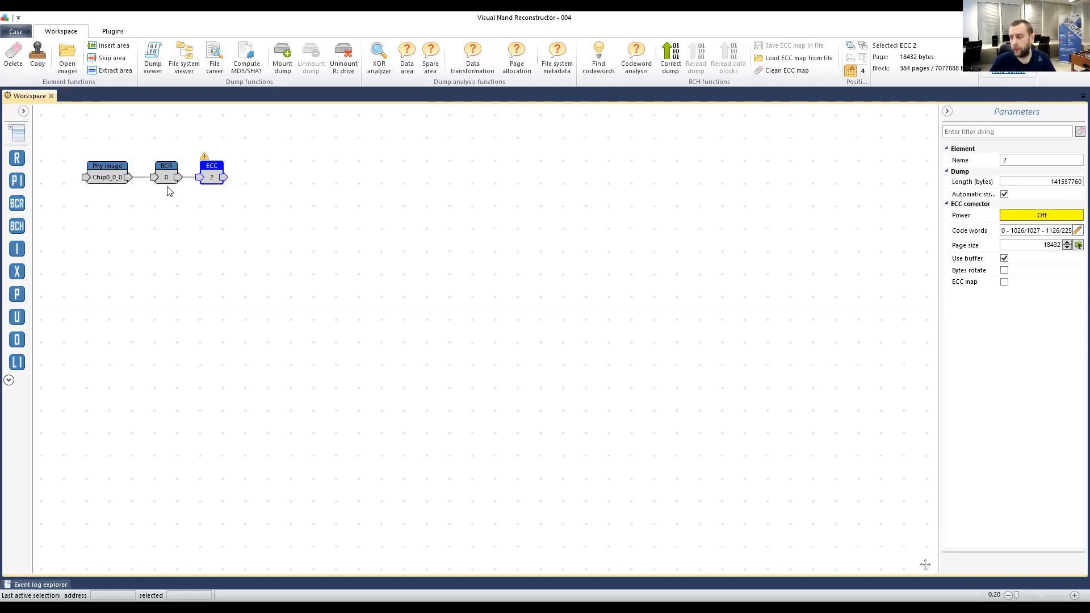
Turn on the ECC error map in the ECC node's Parameters.
left_click(1006, 284)
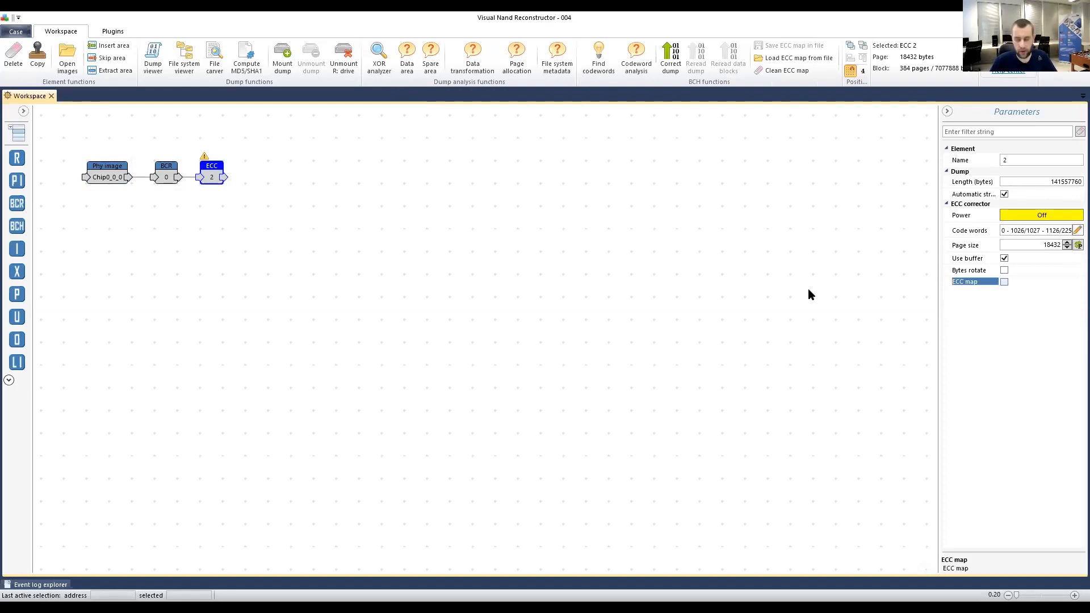
left_click(1003, 282)
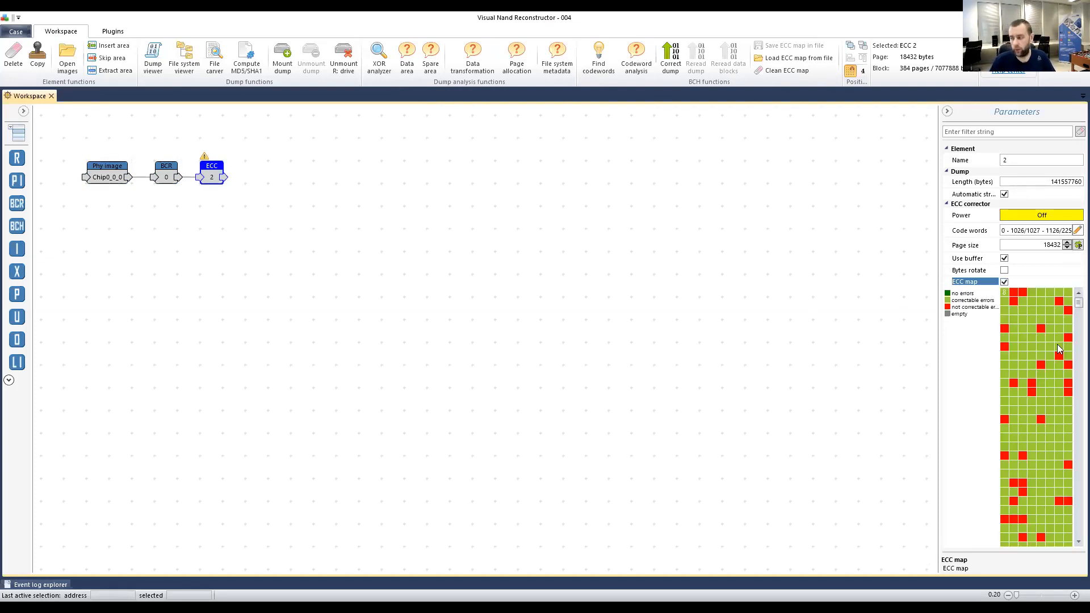
mouse_move(1031, 378)
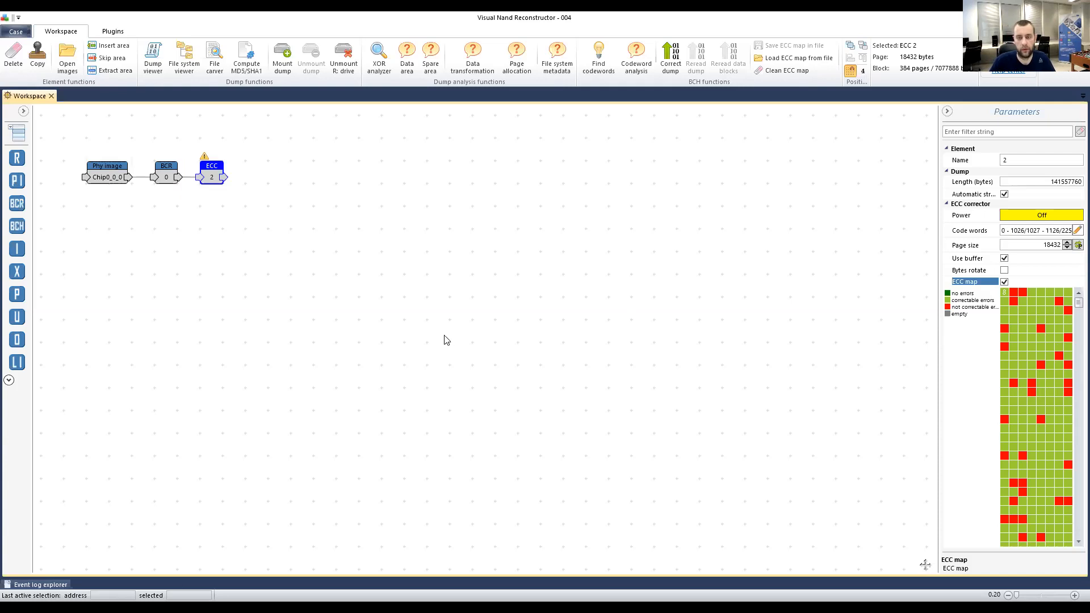
Nudge the Phy image node left, then open BCR 0's editor showing 283 bad columns from 185.
left_click(76, 215)
left_click_drag(103, 183, 80, 183)
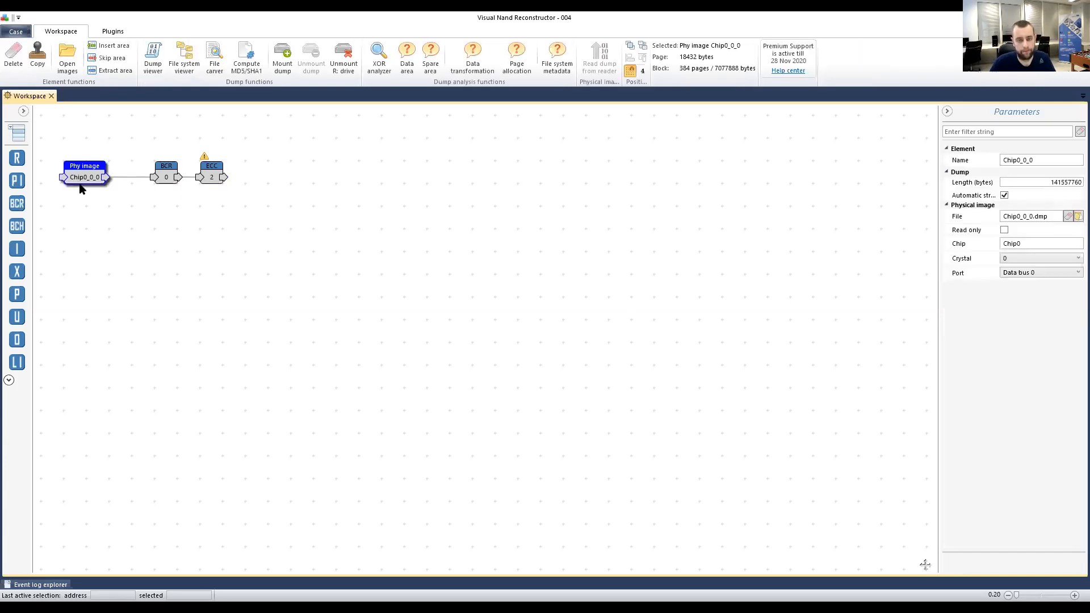
left_click(141, 223)
left_click(167, 176)
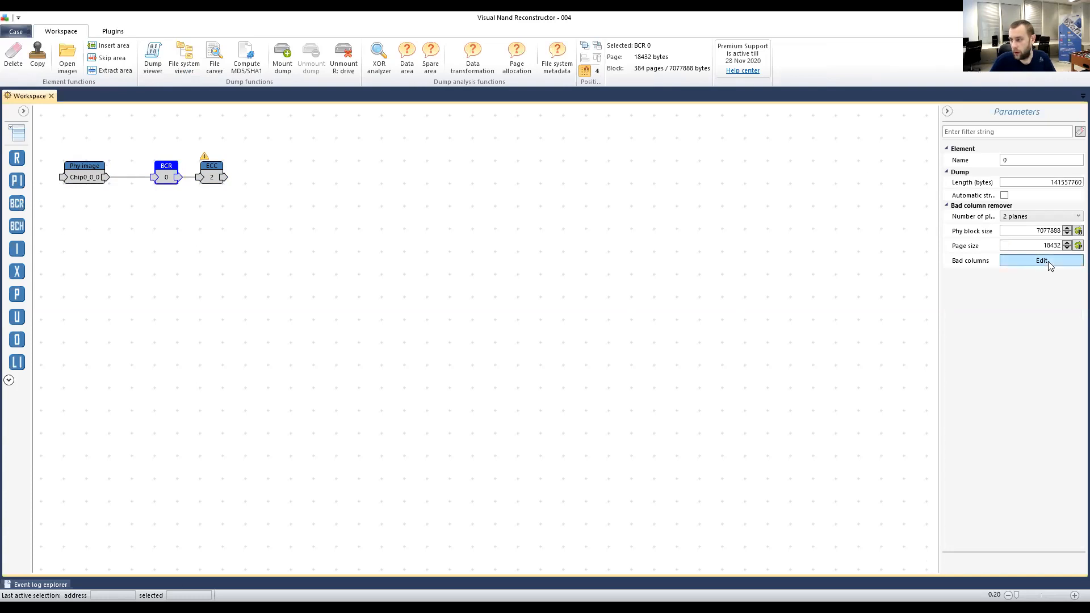
left_click(1048, 262)
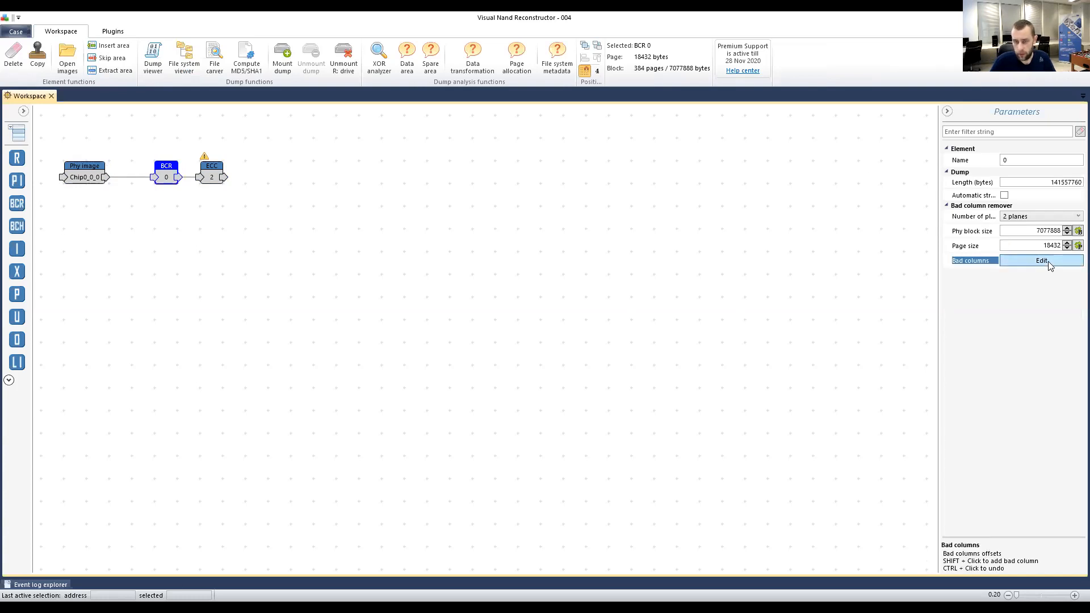
left_click(1043, 262)
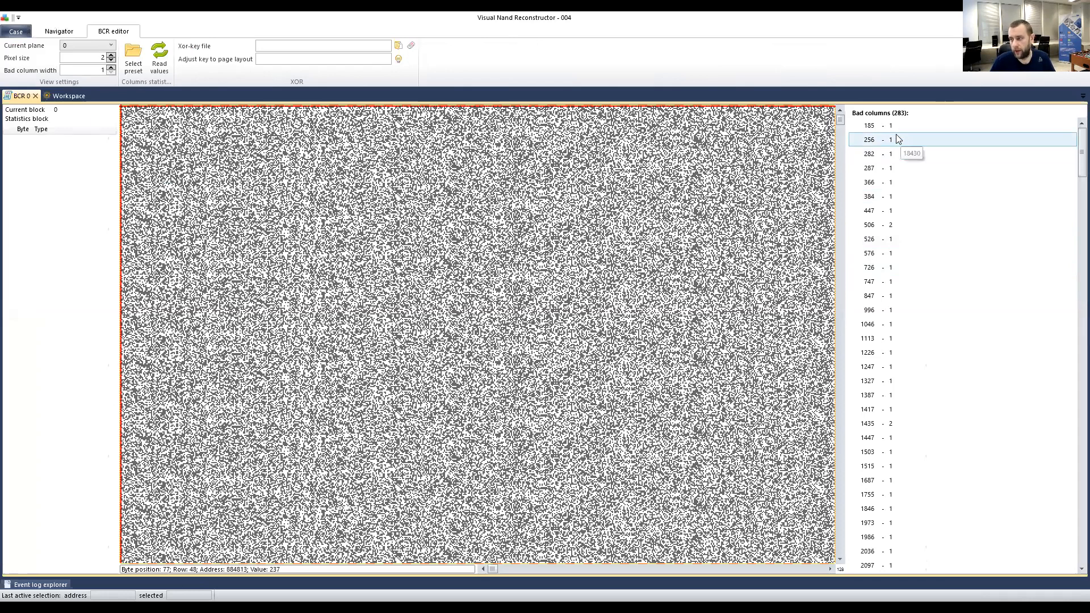
left_click(883, 127)
Inspect bad columns 256 and 576 on the bitmap and mark a row position.
left_click(883, 142)
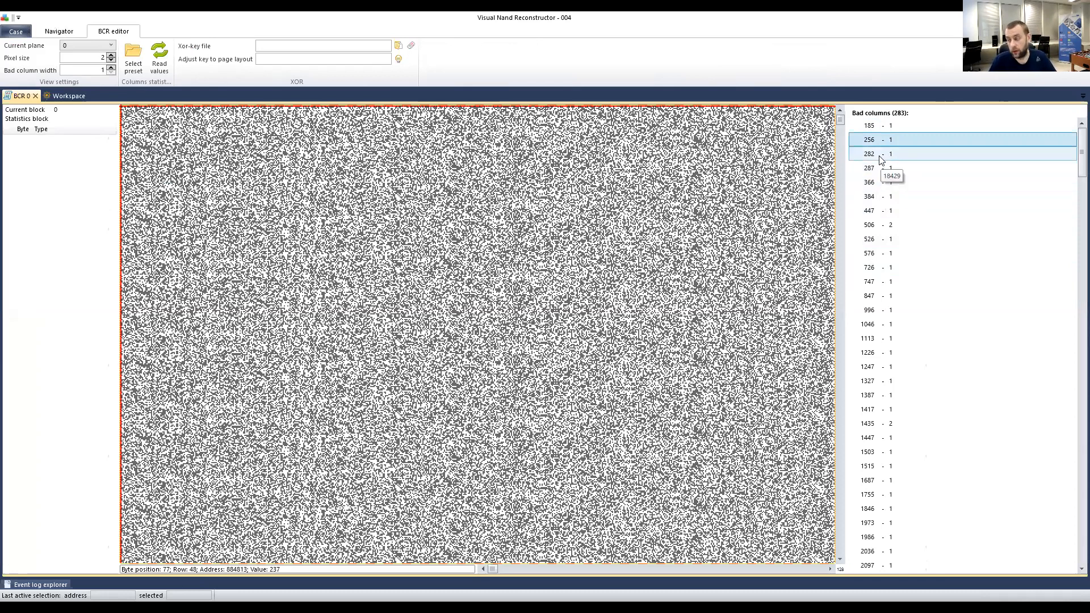
left_click(883, 255)
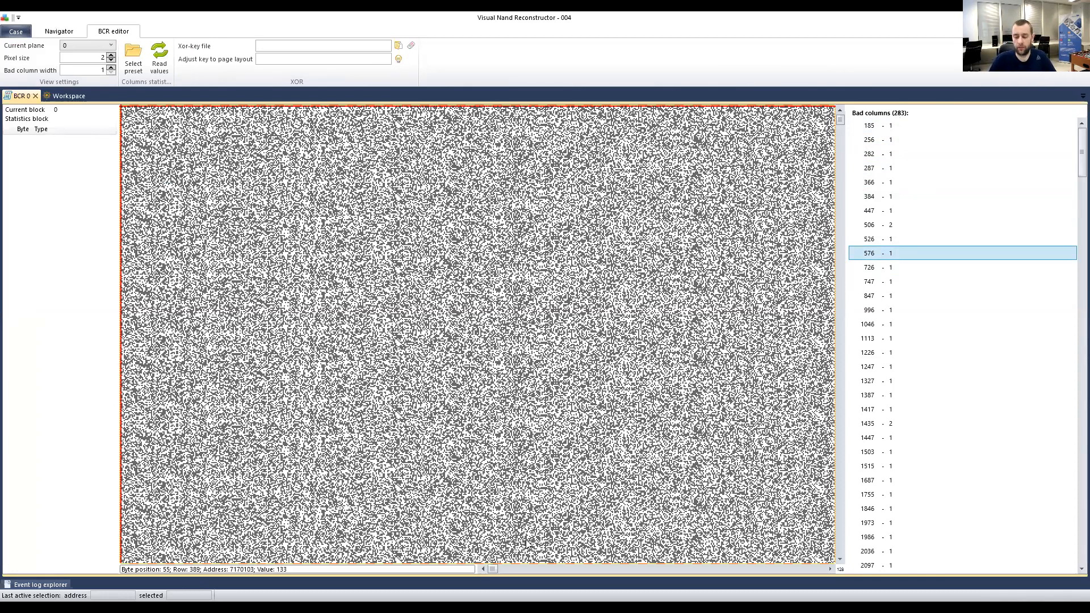
left_click_drag(475, 569, 354, 570)
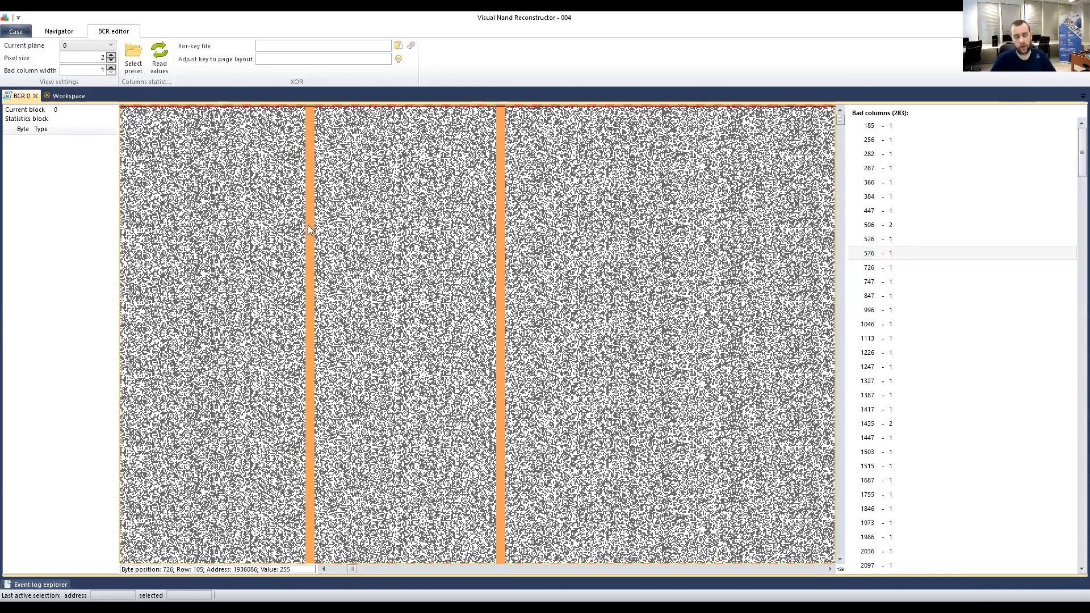
scroll(236, 225, "right", 1)
scroll(235, 225, "left", 1)
left_click(307, 152)
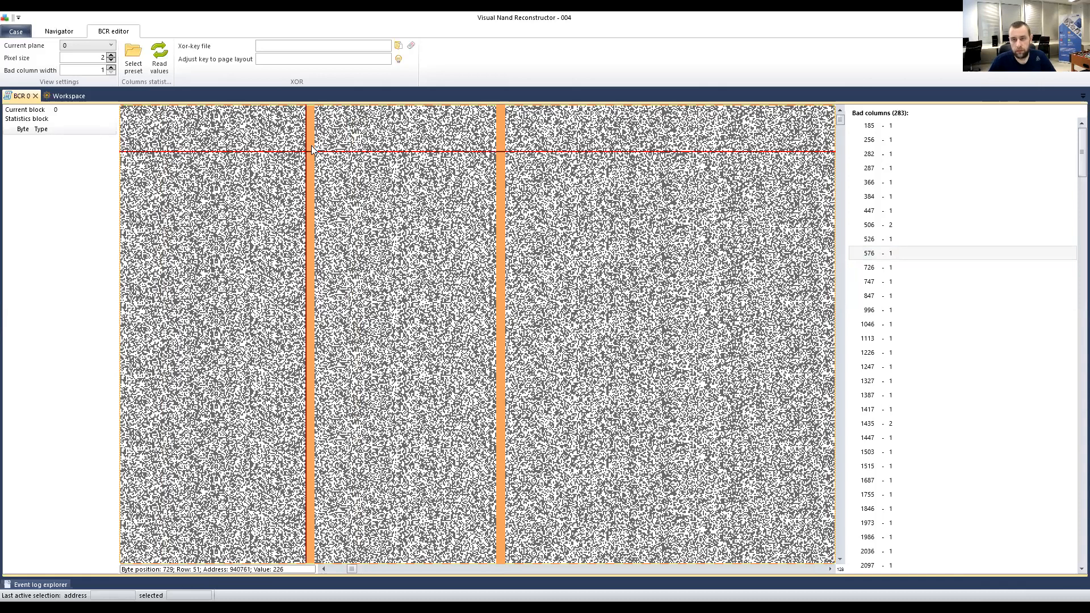
Turn off the ECC map on the ECC node and return to the BCR 0 editor.
left_click(69, 95)
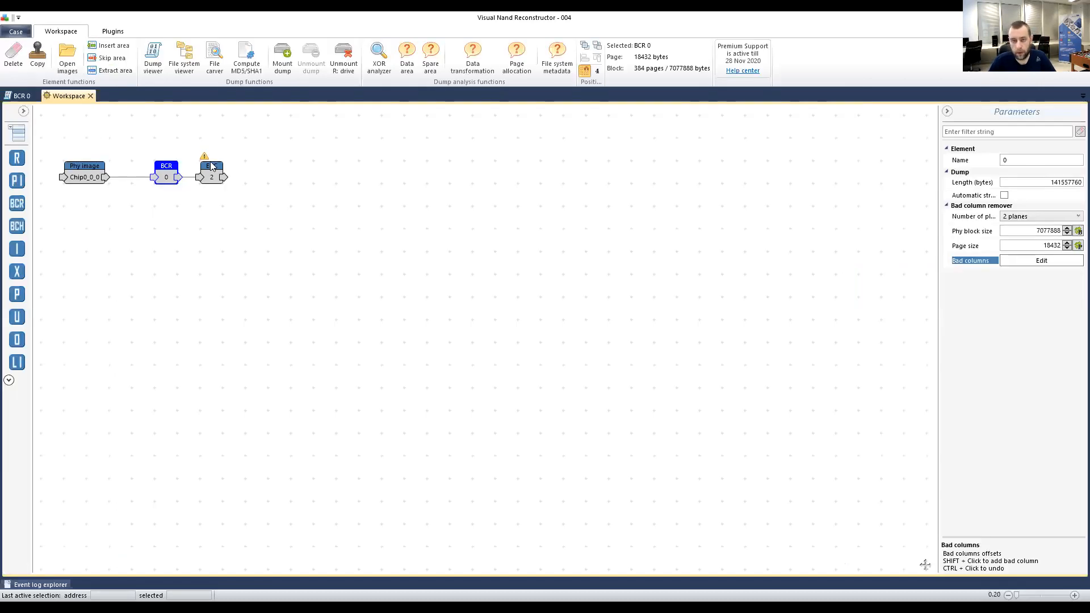
left_click(223, 176)
left_click(1003, 282)
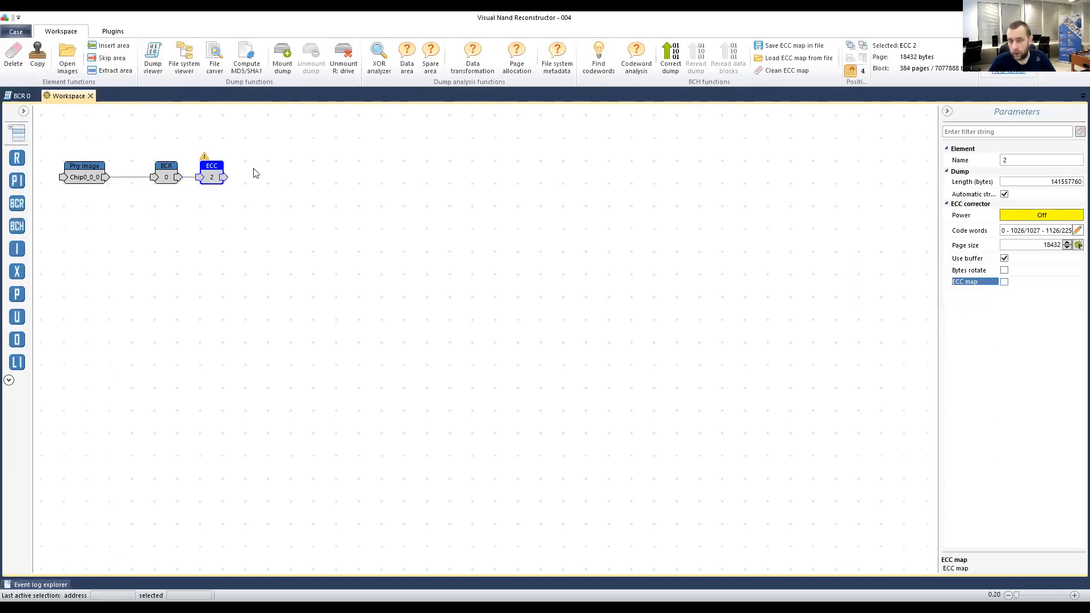
left_click(16, 96)
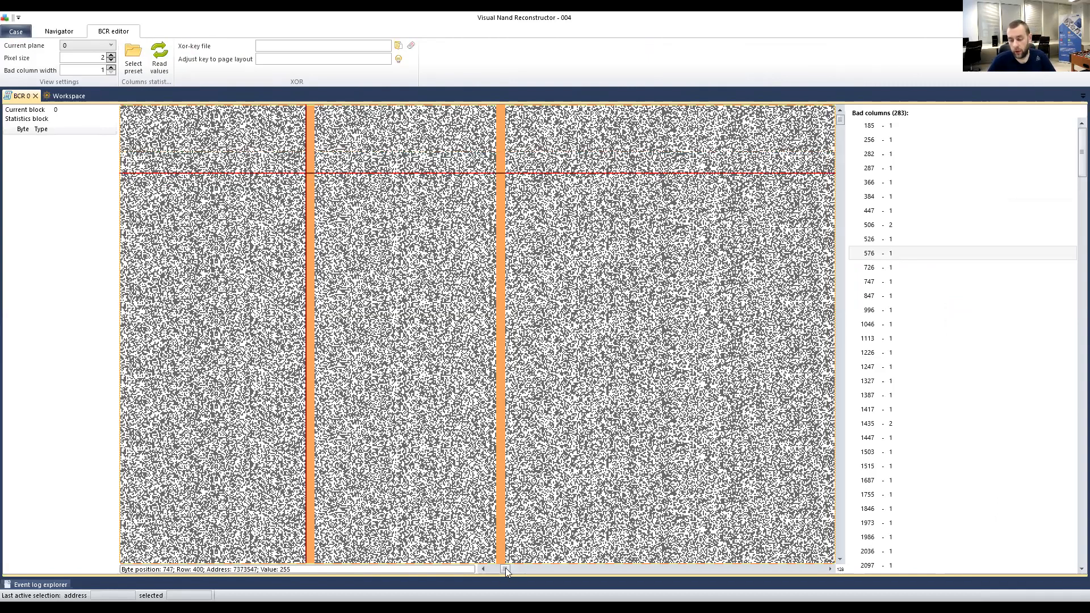
Bring earlier bitmap columns into view and mark a new position.
left_click_drag(607, 579, 849, 581)
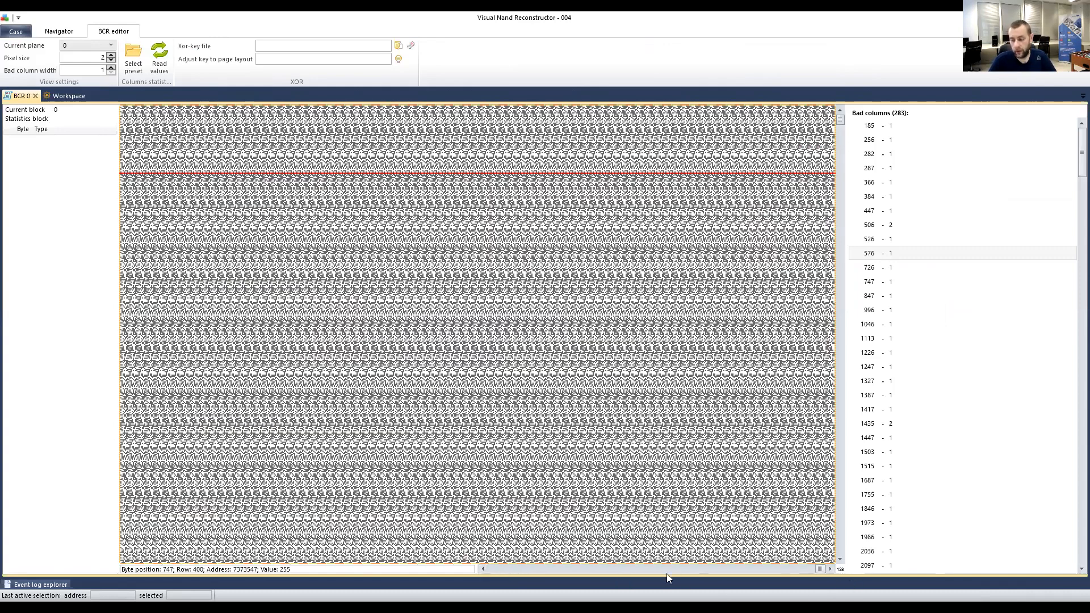
left_click(540, 569)
left_click(537, 570)
left_click(536, 570)
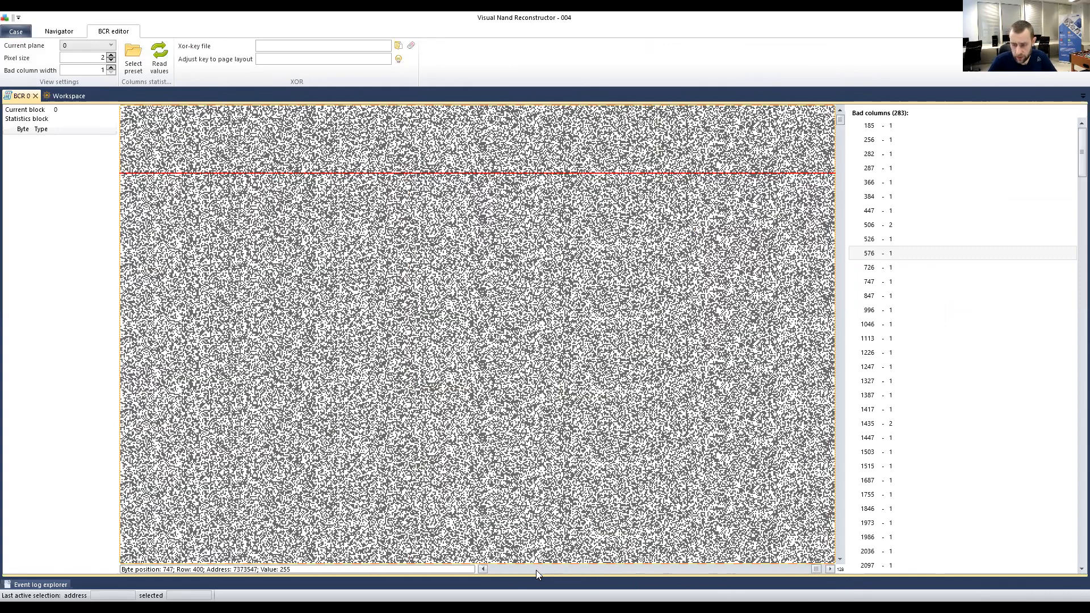
left_click(536, 570)
left_click(792, 569)
left_click_drag(814, 569, 56, 462)
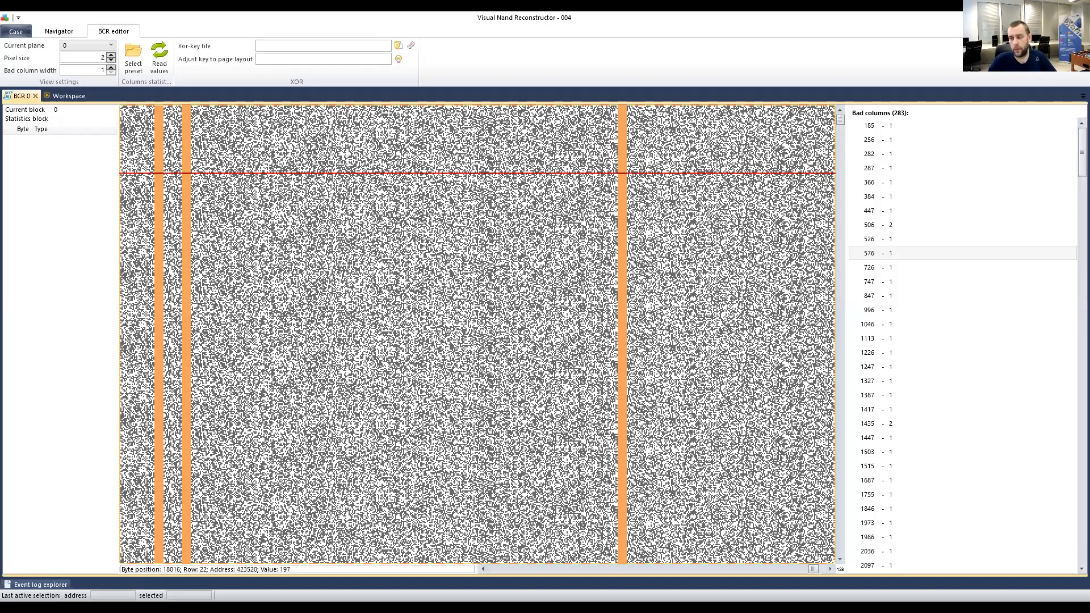
left_click(473, 170)
Select all 283 bad columns and remove them all from the list.
left_click(915, 152)
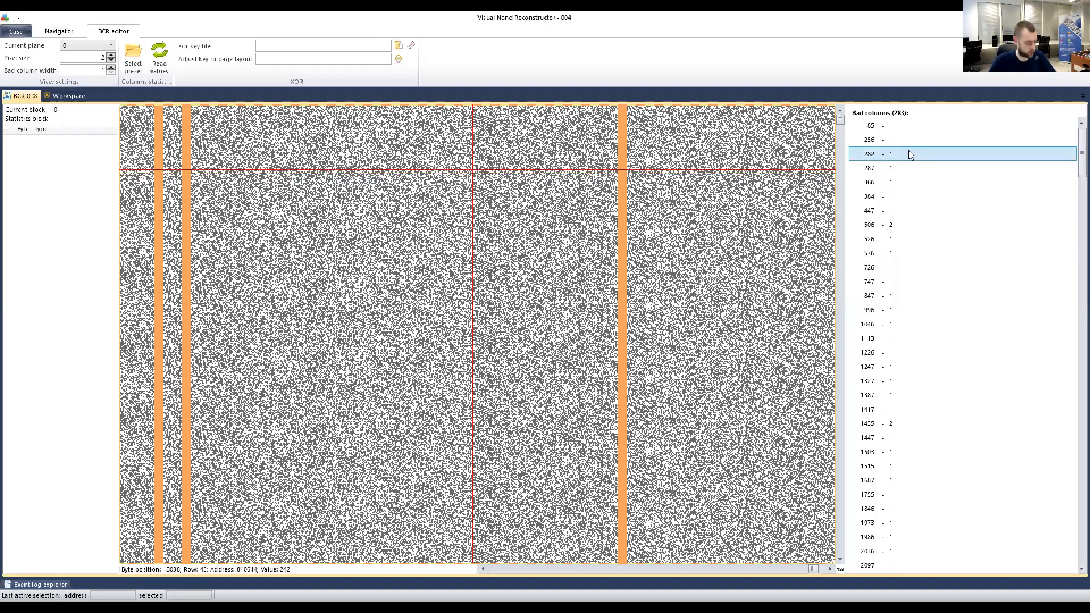
key("ctrl+a")
right_click(904, 151)
left_click(889, 146)
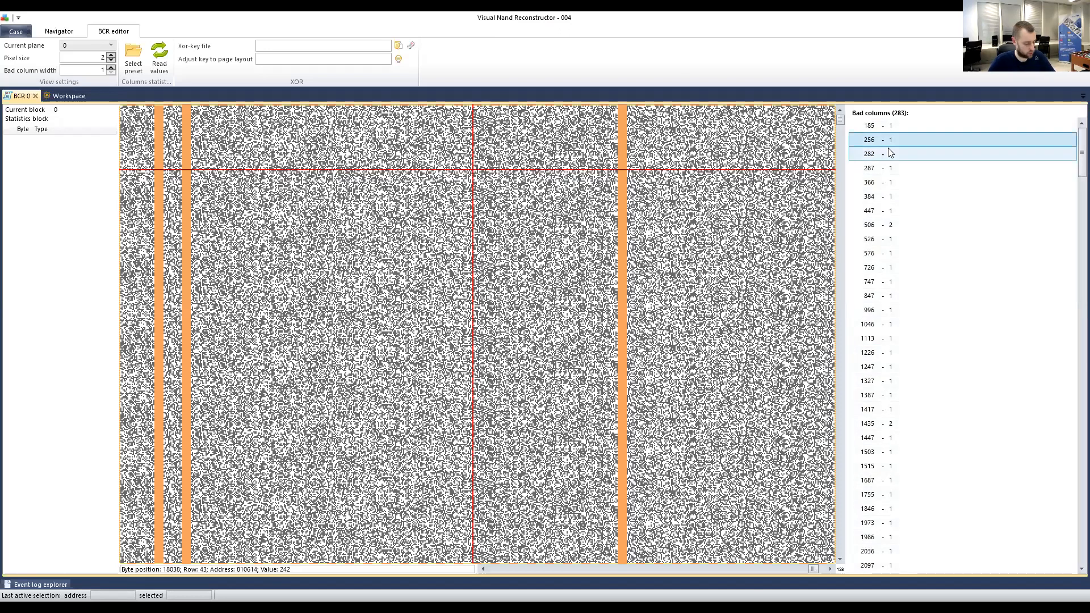
key("ctrl+a")
right_click(889, 151)
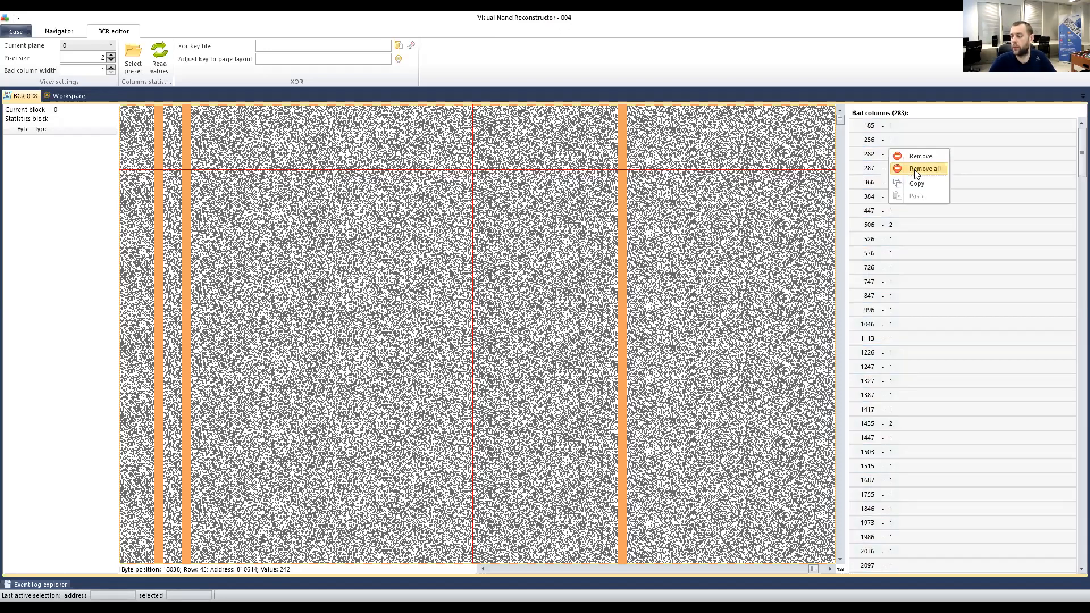
left_click(914, 170)
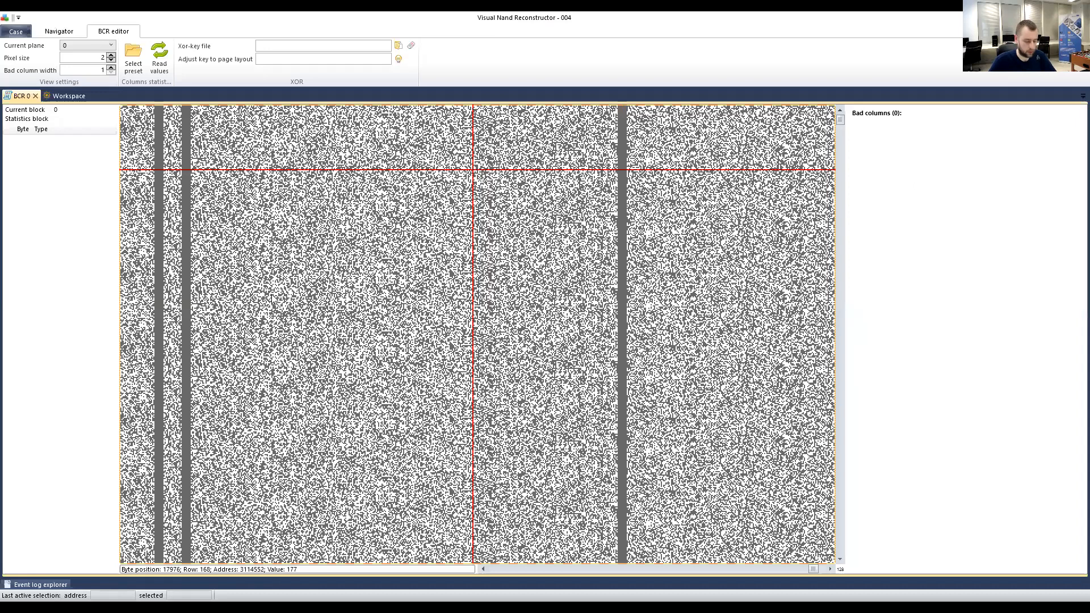
Mark the dark column on the left of the bitmap with two markers.
scroll(220, 215, "left", 3)
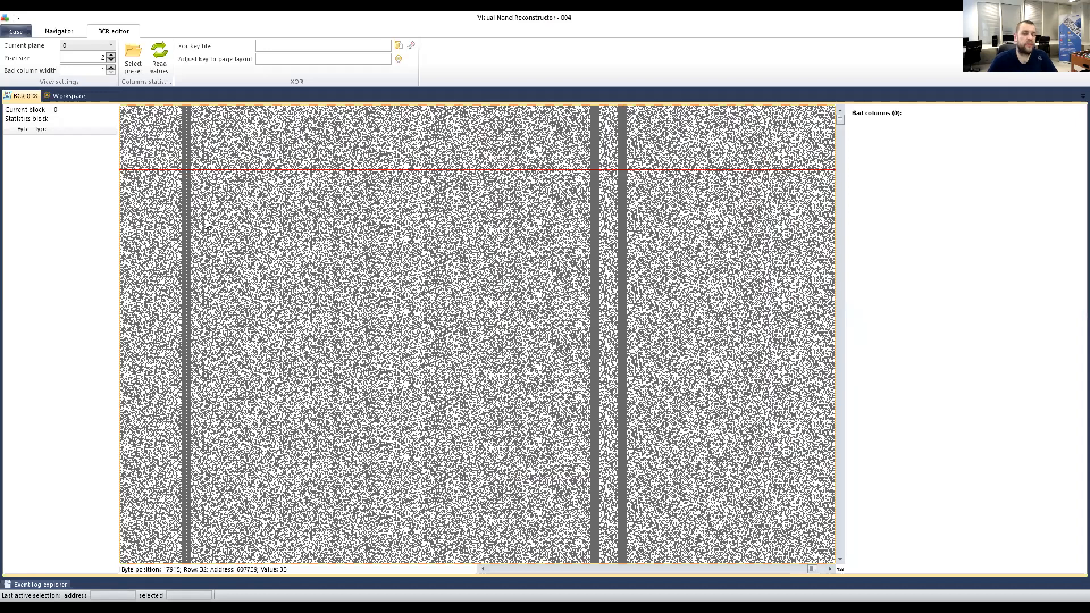
scroll(224, 219, "left", 2)
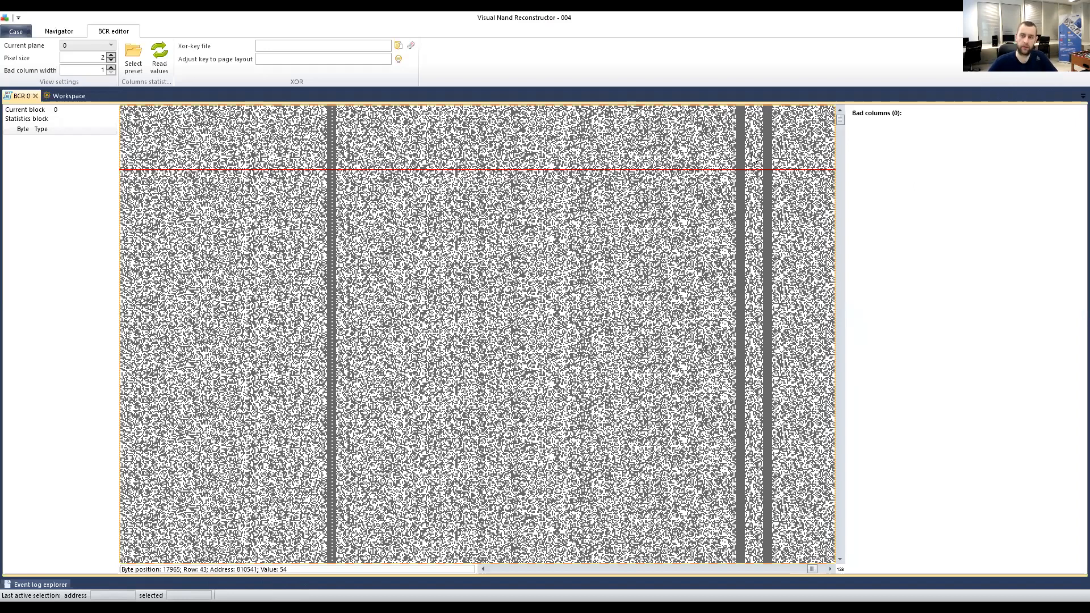
left_click(738, 130)
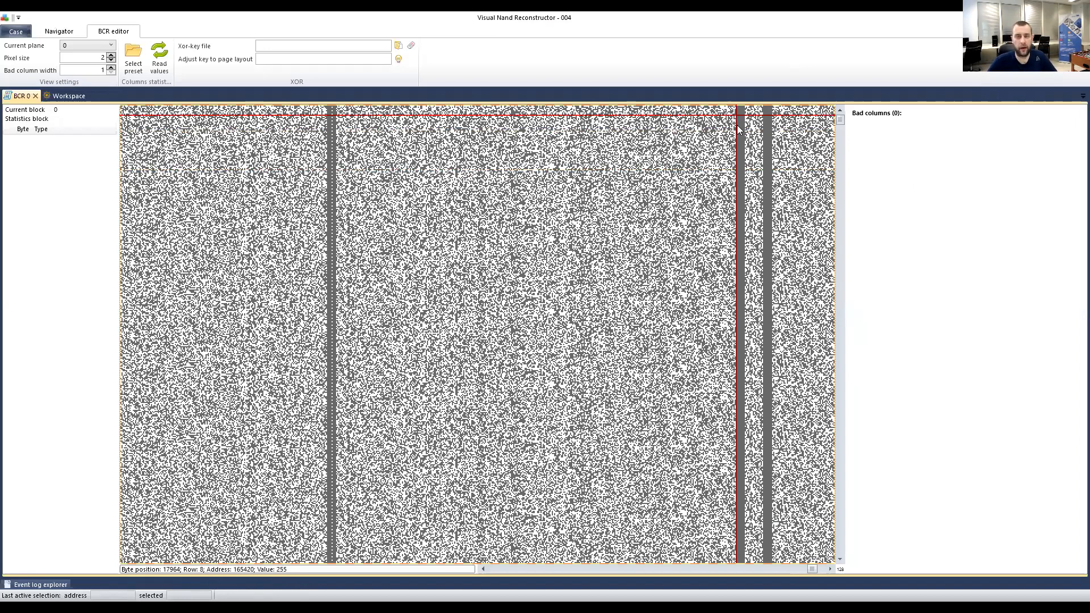
left_click(327, 128)
right_click(335, 129)
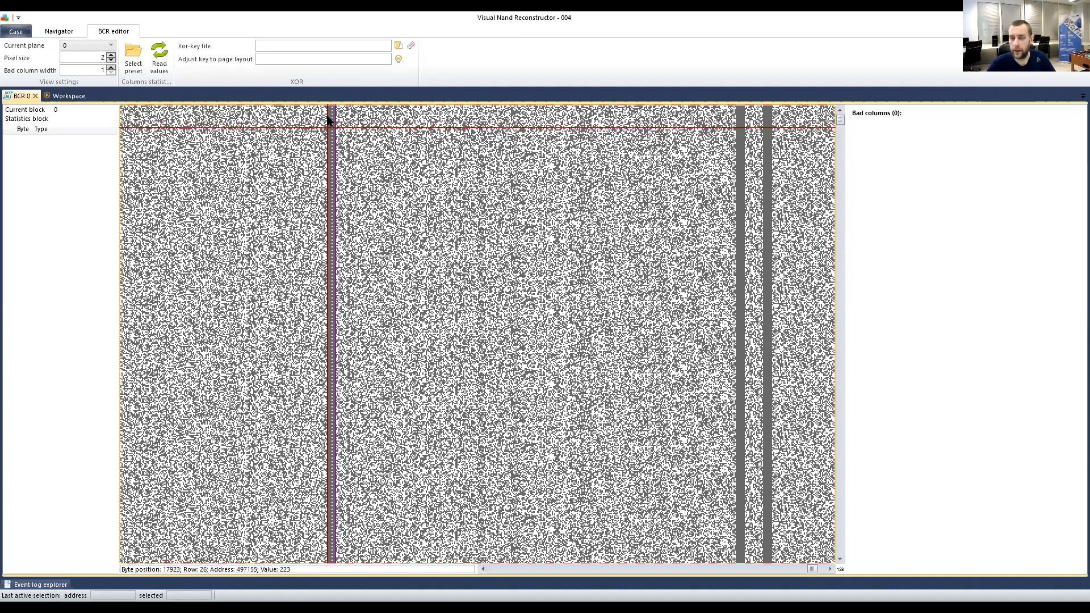
Move the marker across the bitmap, scroll back to the start, and open Select preset.
left_click(332, 161)
left_click(491, 160)
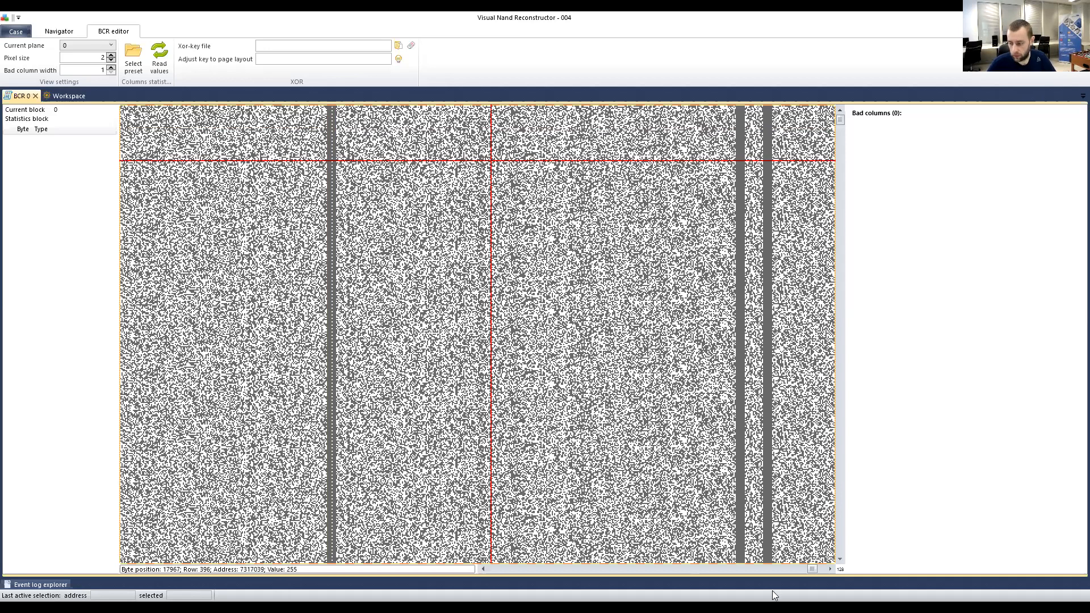
left_click_drag(812, 568, 443, 566)
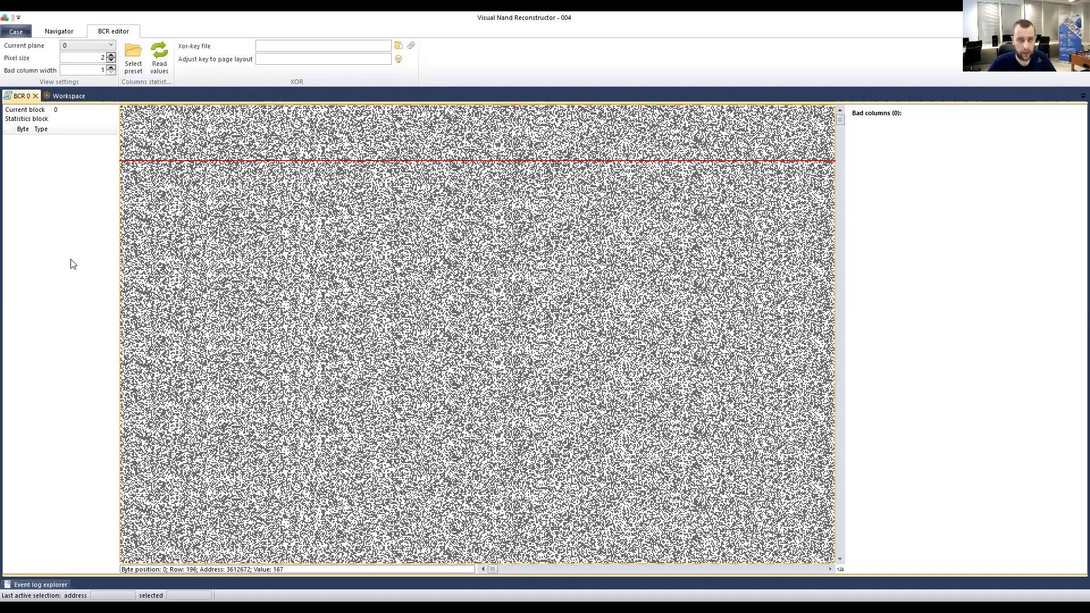
left_click(132, 52)
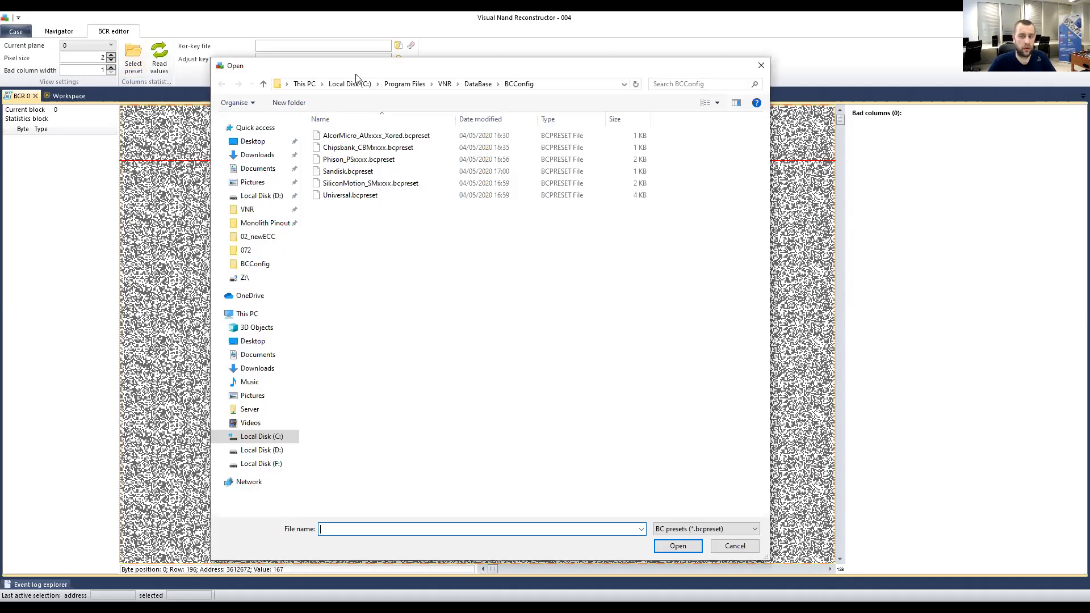
Load the Universal.bcpreset file from the BCConfig folder.
left_click_drag(357, 72, 319, 70)
left_click(301, 195)
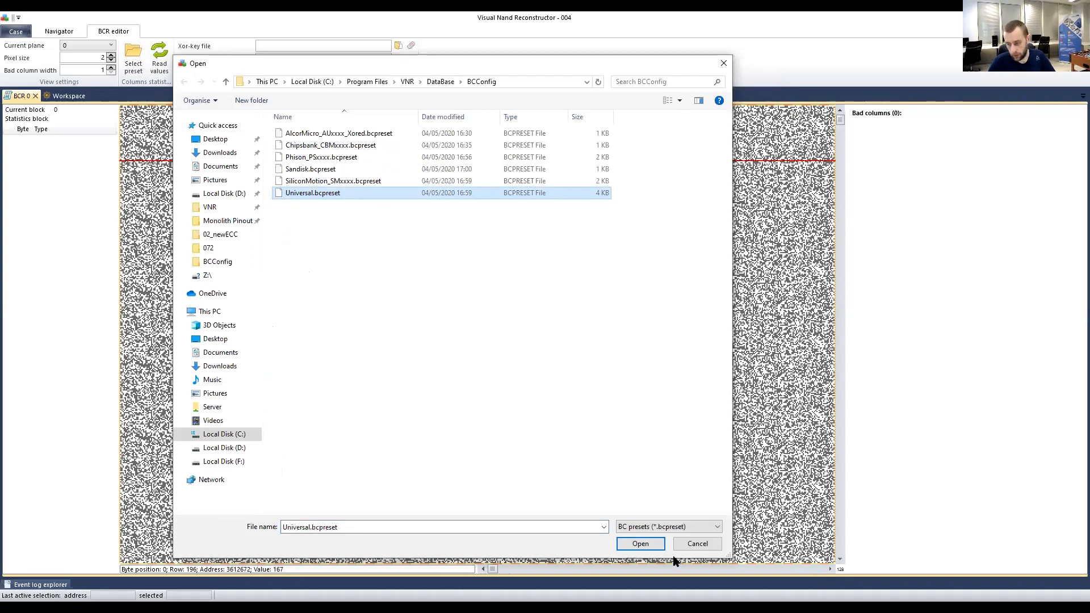
left_click(641, 544)
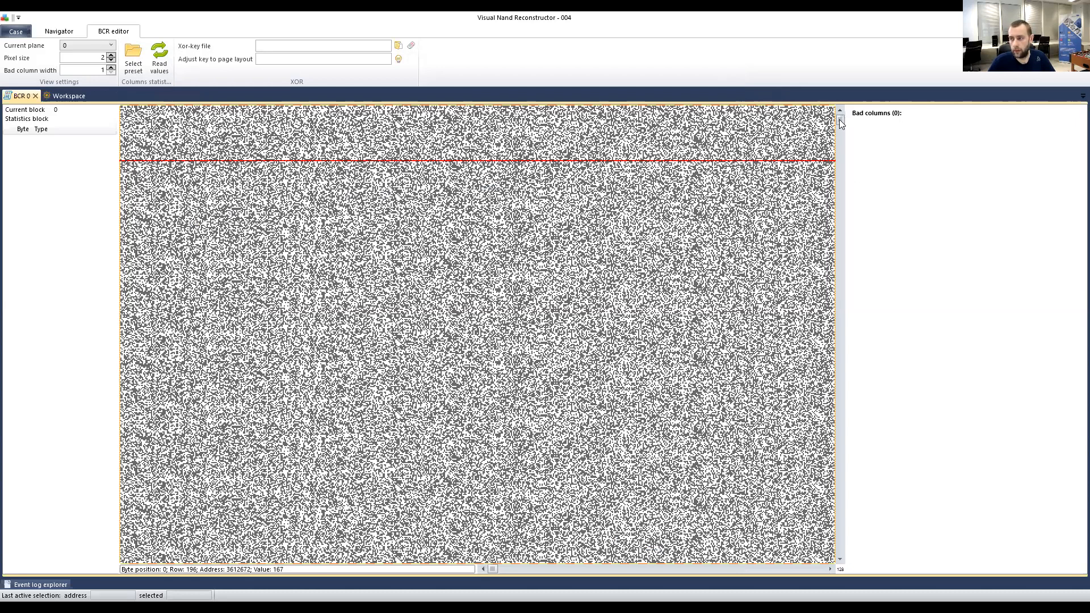
Move through the dump with markers until Current block reads 8.
left_click_drag(840, 120, 840, 249)
scroll(335, 261, "up", 5)
left_click(232, 189)
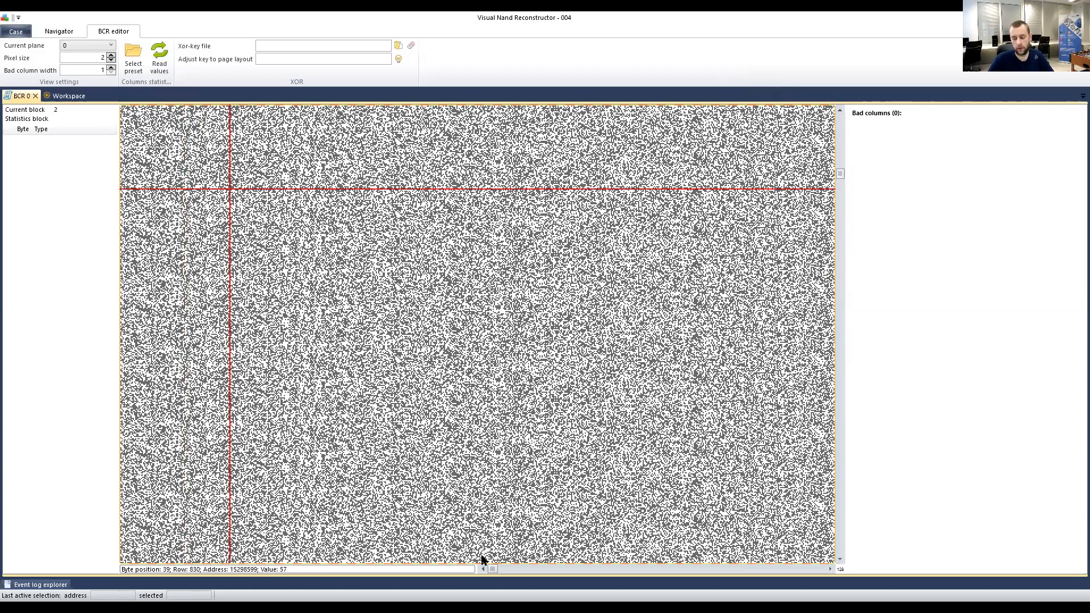
left_click(466, 261)
scroll(476, 256, "down", 6)
scroll(476, 256, "down", 7)
scroll(476, 256, "up", 2)
left_click(140, 178)
left_click(284, 147)
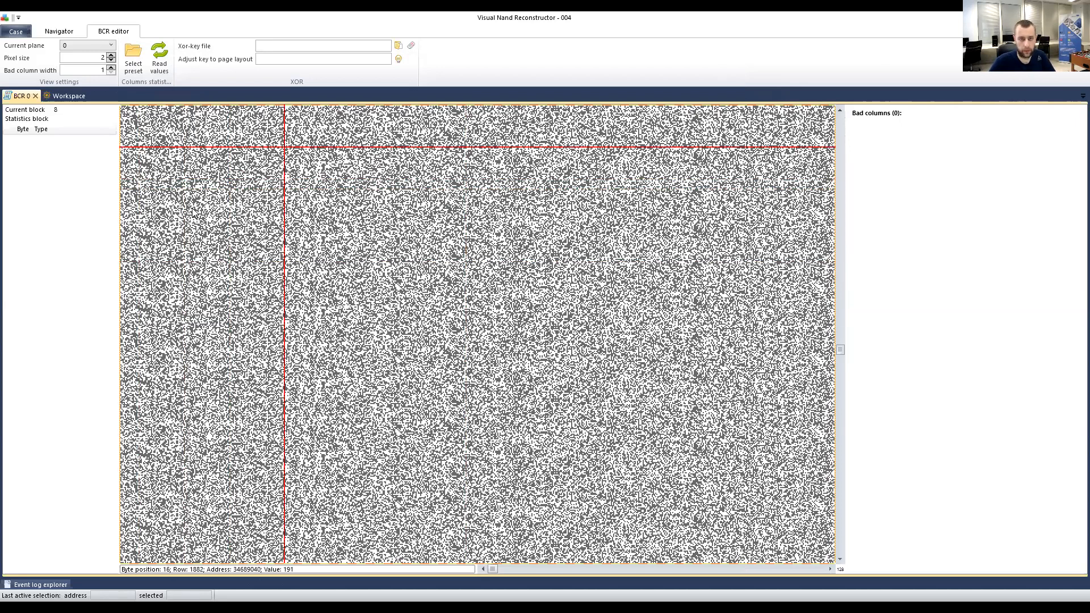
Calculate column statistics for block 8 and jump the bitmap to bad column 256.
left_click(162, 57)
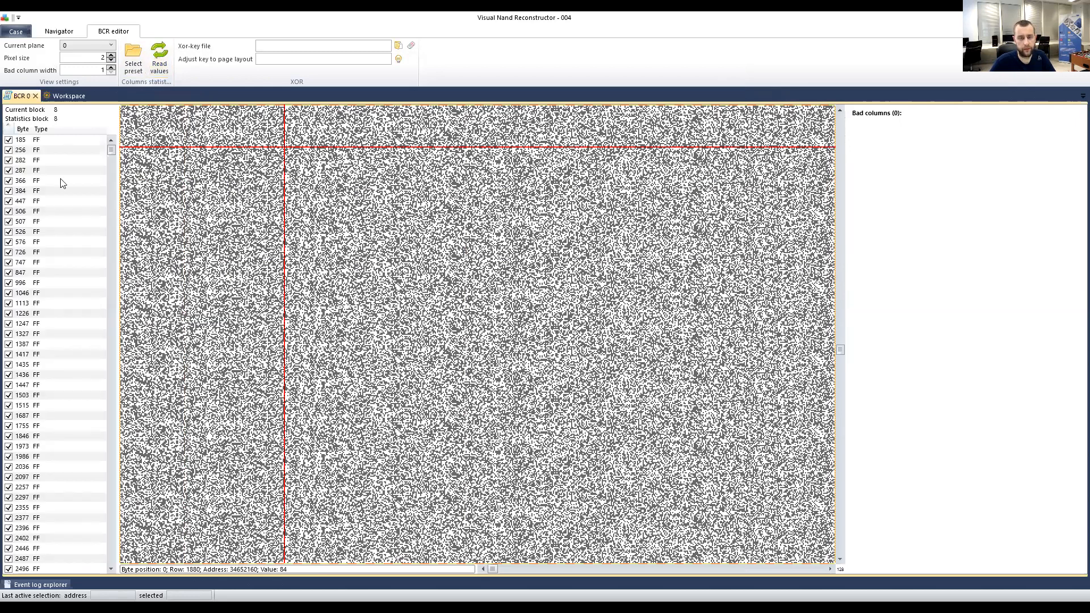
left_click_drag(111, 149, 112, 182)
left_click_drag(116, 231, 110, 124)
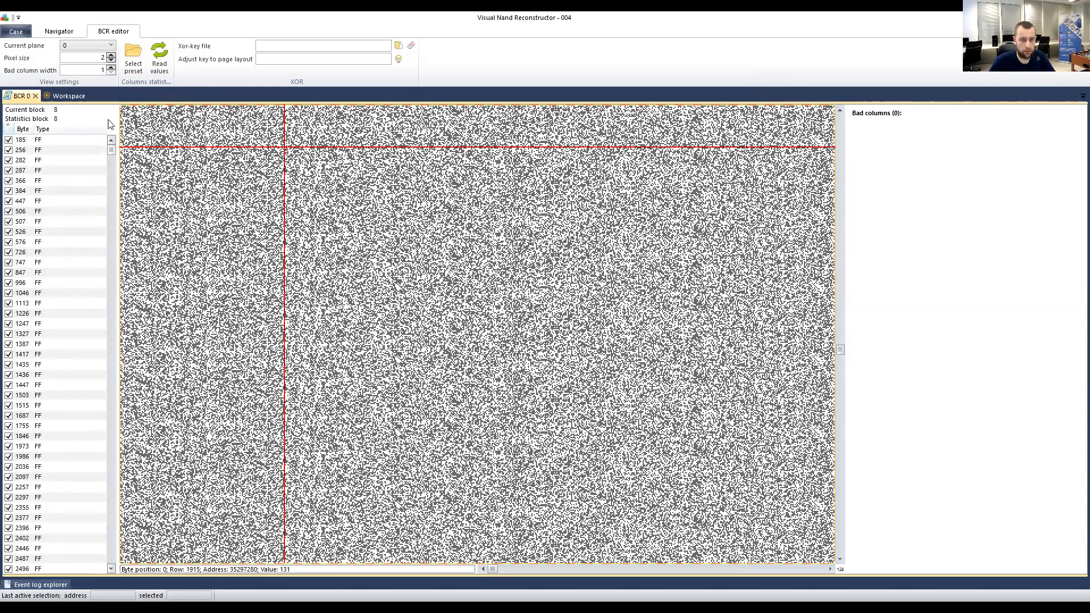
left_click(48, 150)
Step through the candidate list to column 1436, comparing it with neighbour 1435.
scroll(61, 256, "down", 3)
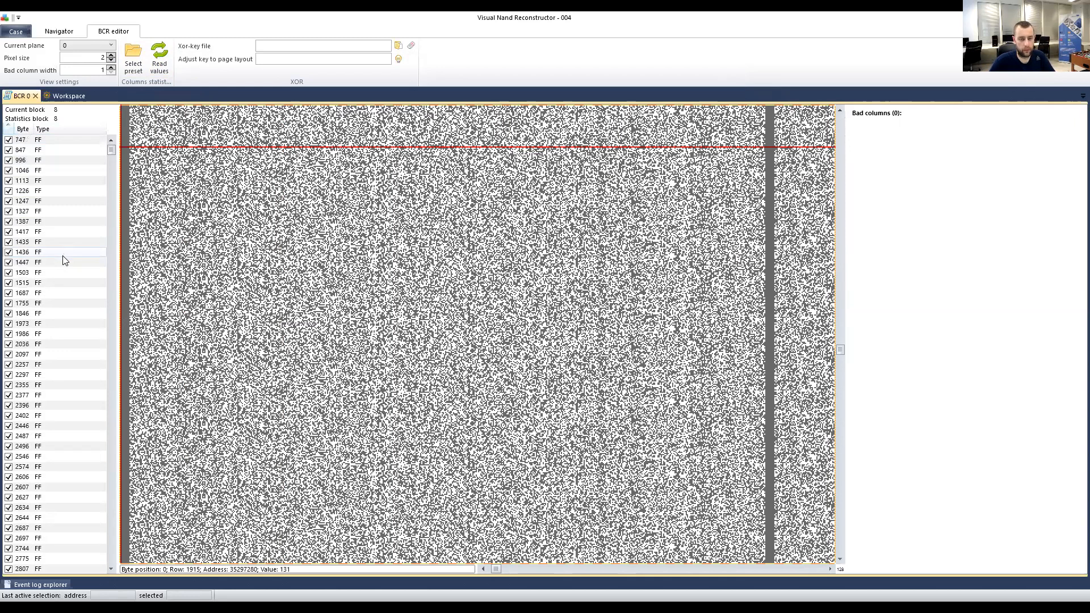
scroll(65, 260, "down", 9)
scroll(64, 260, "down", 8)
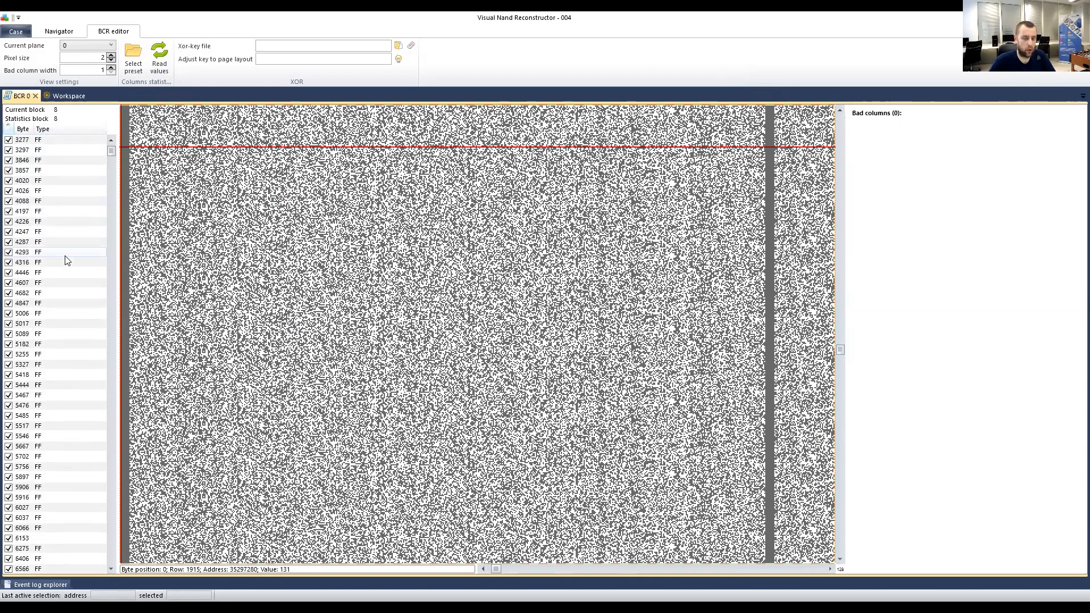
scroll(66, 260, "down", 6)
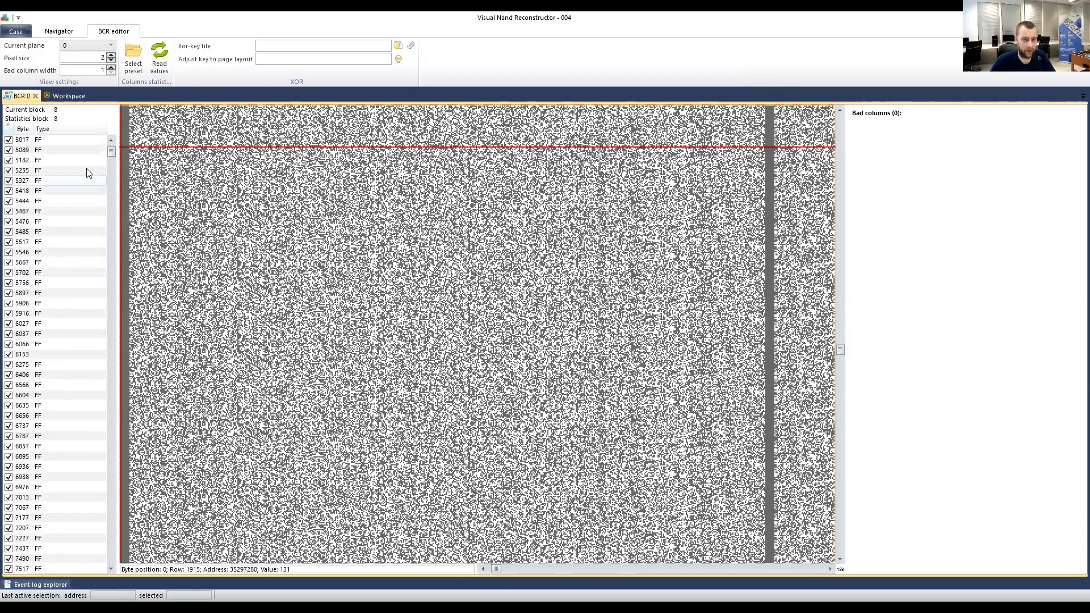
left_click_drag(110, 140, 108, 138)
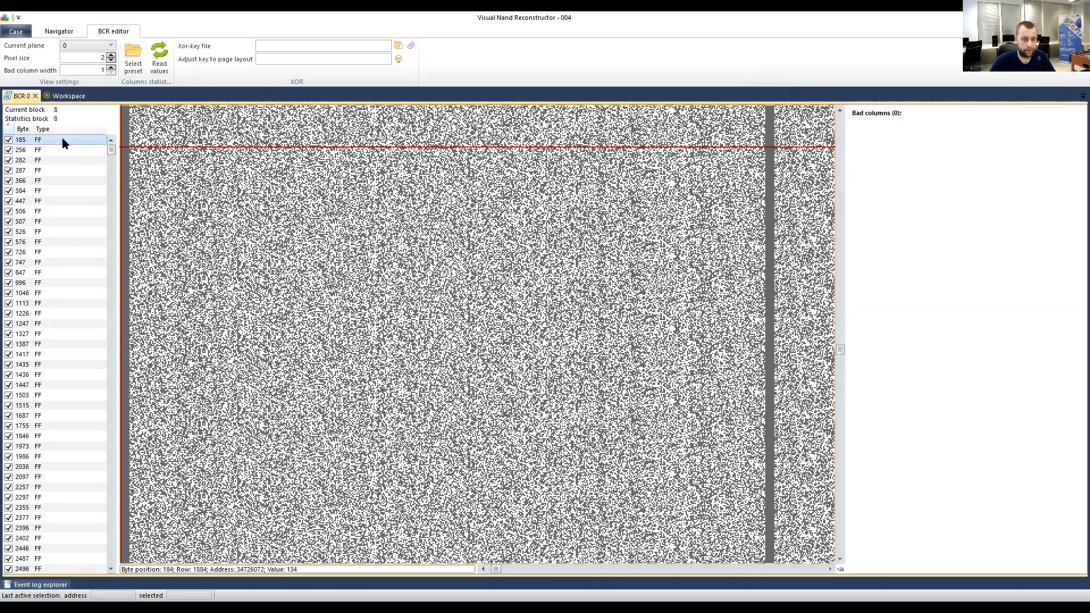
key("Down")
key("Down")
key("Down")
key("Down")
key("Down")
key("Down")
key("Down")
key("Down")
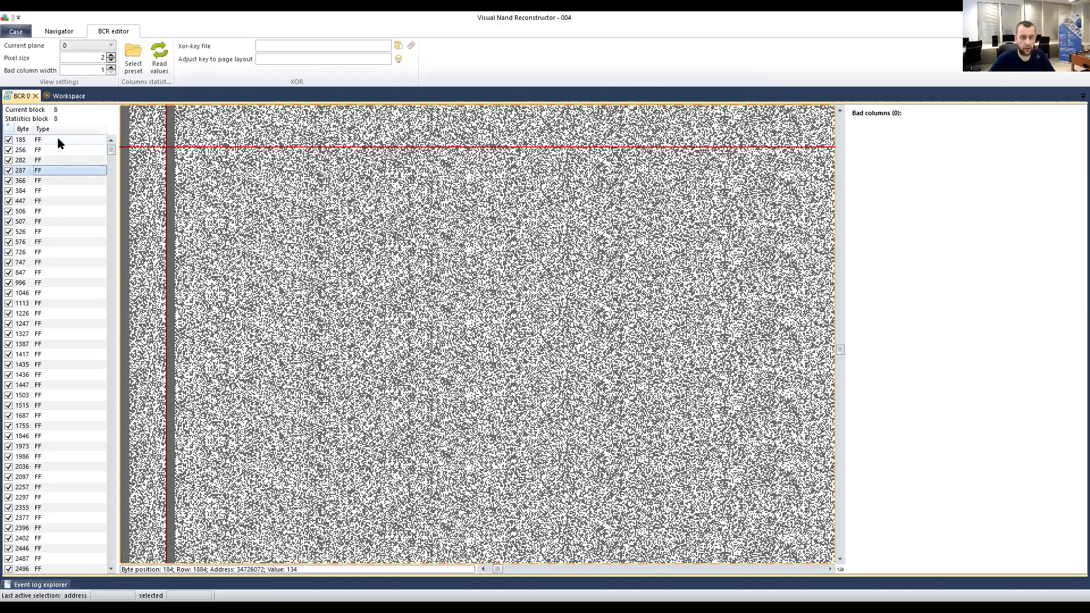
key("Down")
key("Down")
key("Down")
key("Down")
key("Down")
key("Down")
key("Down")
key("Down")
key("Down")
key("Down")
key("Down")
key("Down")
key("Down")
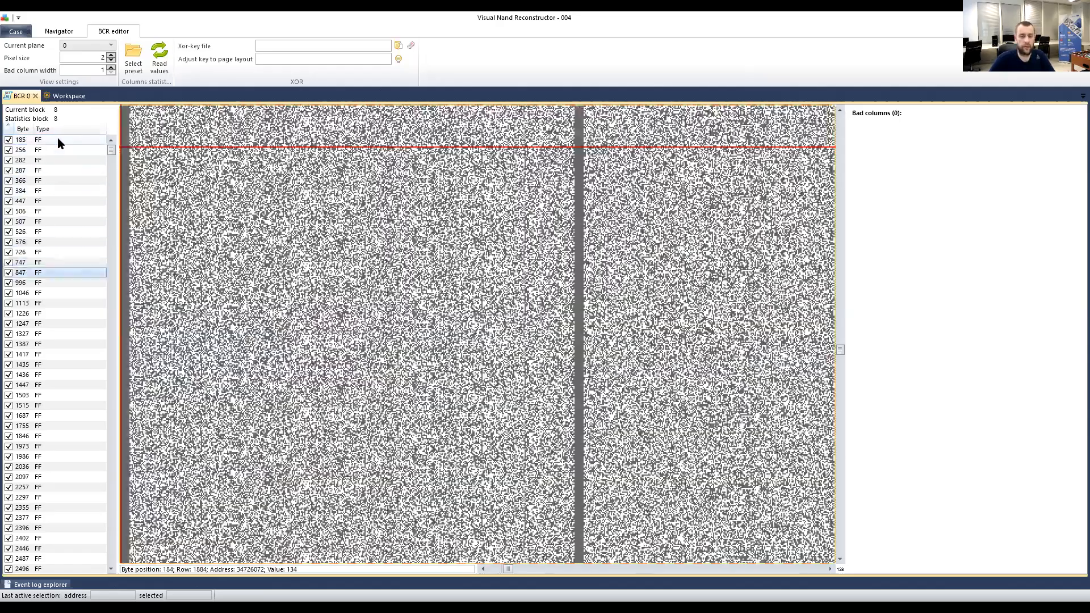
key("Down")
key("Down")
key("Down")
key("Down")
key("Down")
key("Down")
key("Up")
key("Up")
key("Up")
key("Up")
key("Up")
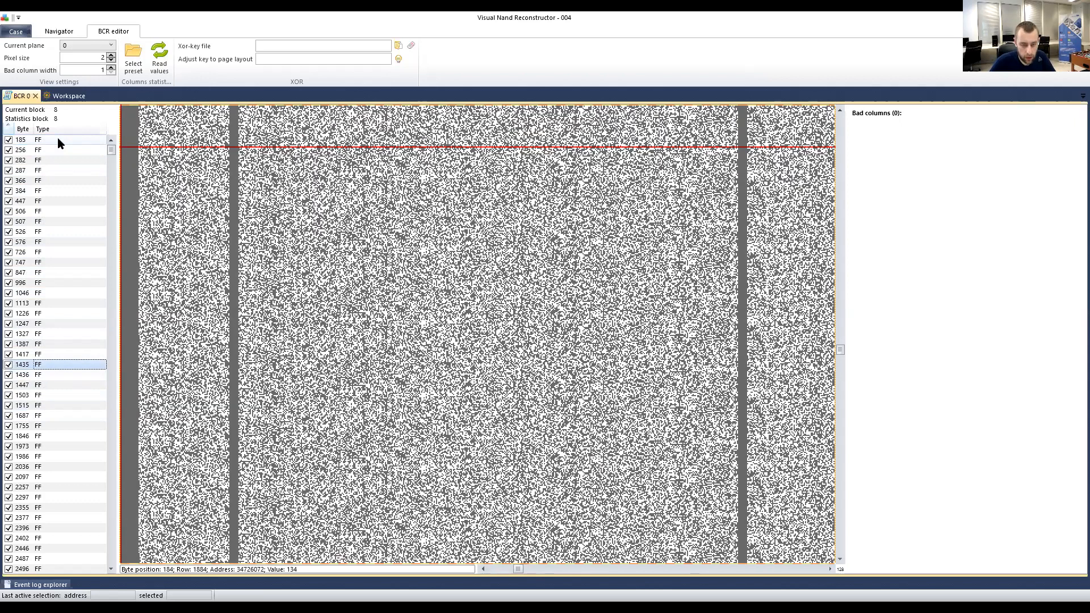
key("Down")
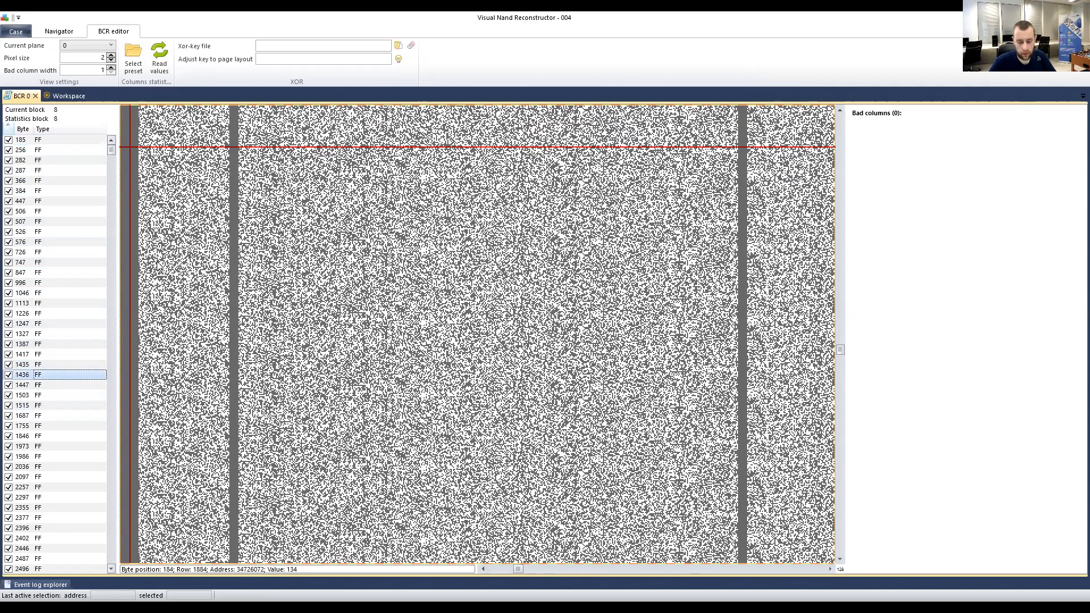
Scroll the bitmap into the next block and place the marker there.
scroll(275, 324, "left", 1)
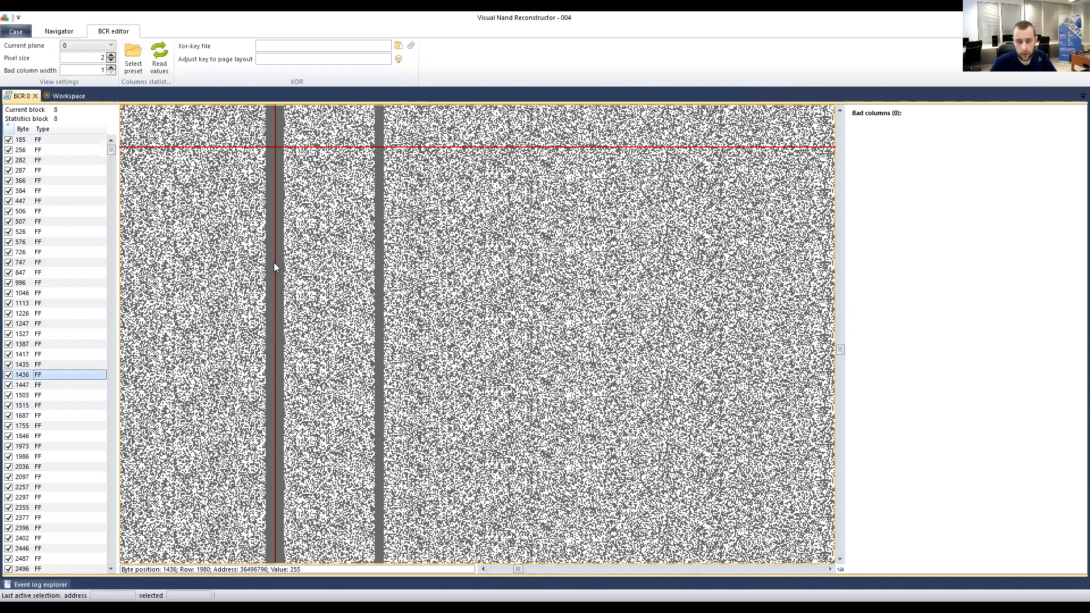
scroll(445, 276, "right", 1)
scroll(445, 277, "left", 1)
scroll(445, 276, "down", 2)
left_click(397, 226)
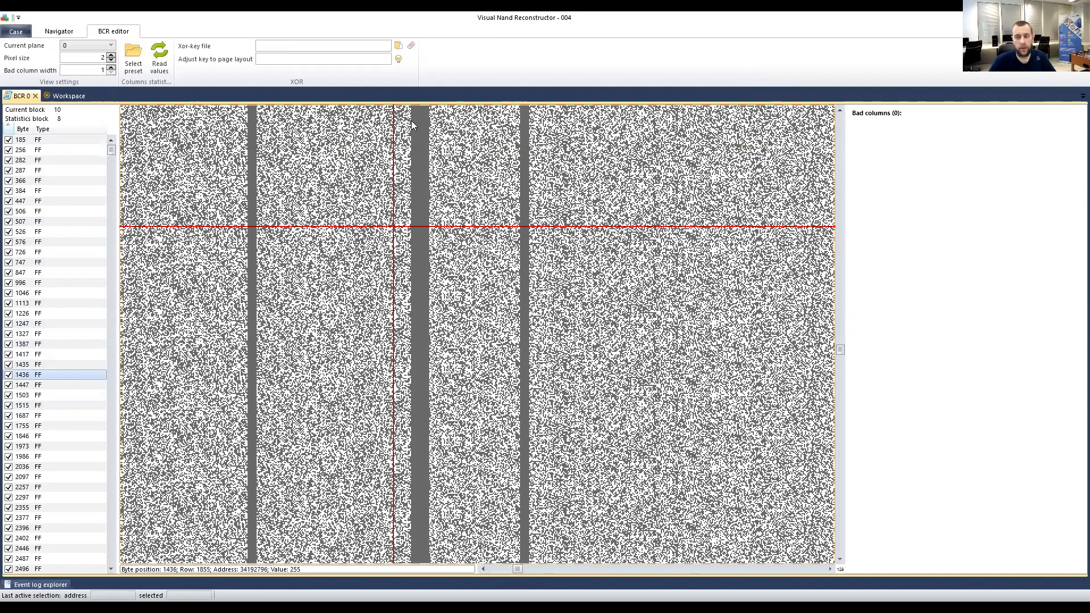
left_click_drag(518, 570, 846, 573)
scroll(637, 425, "left", 10)
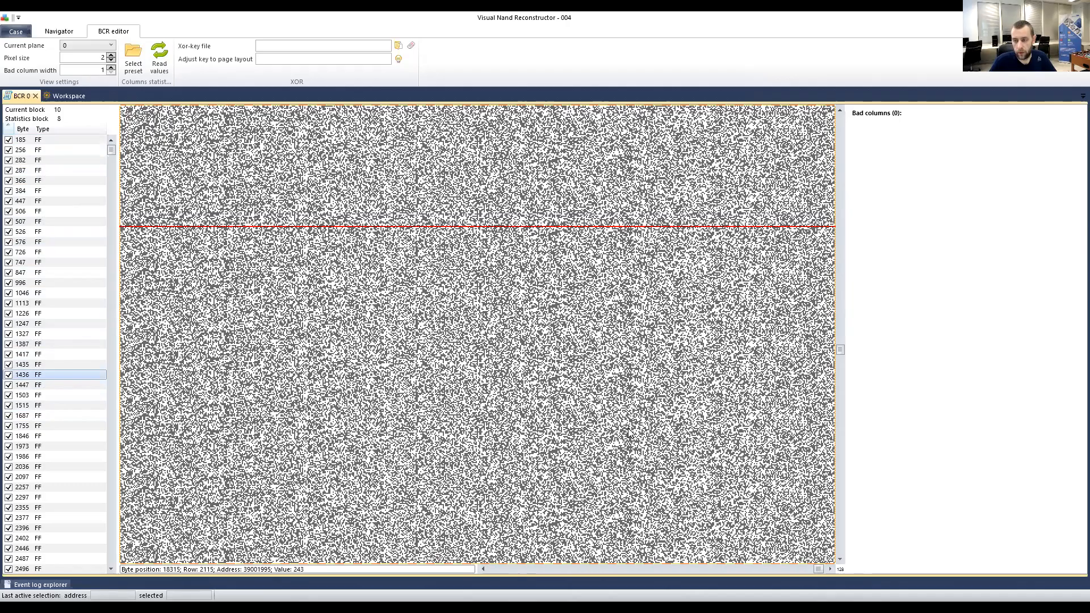
scroll(604, 407, "right", 5)
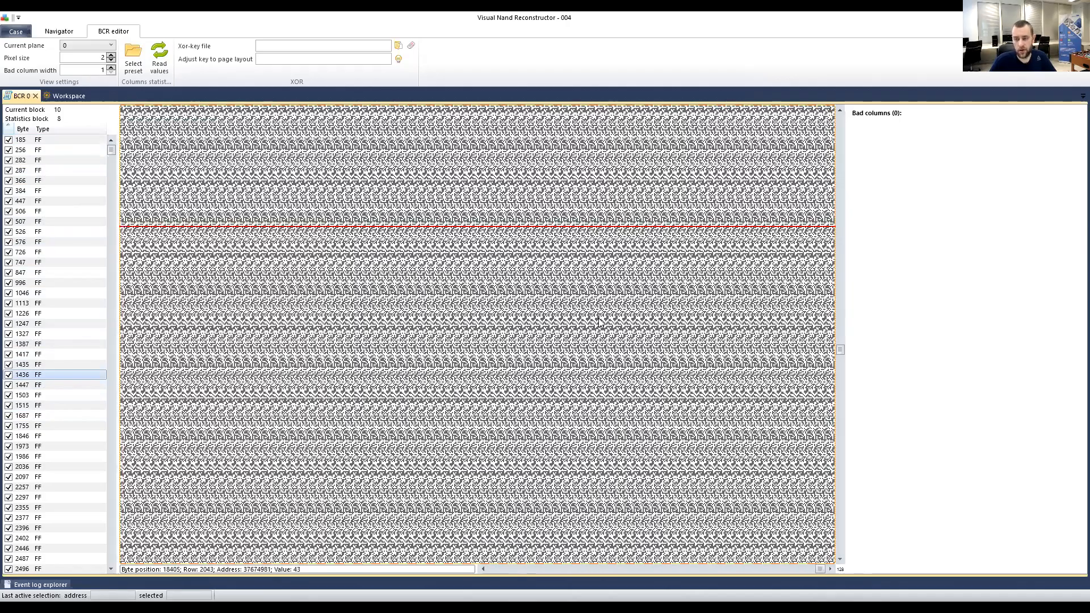
scroll(499, 228, "left", 2)
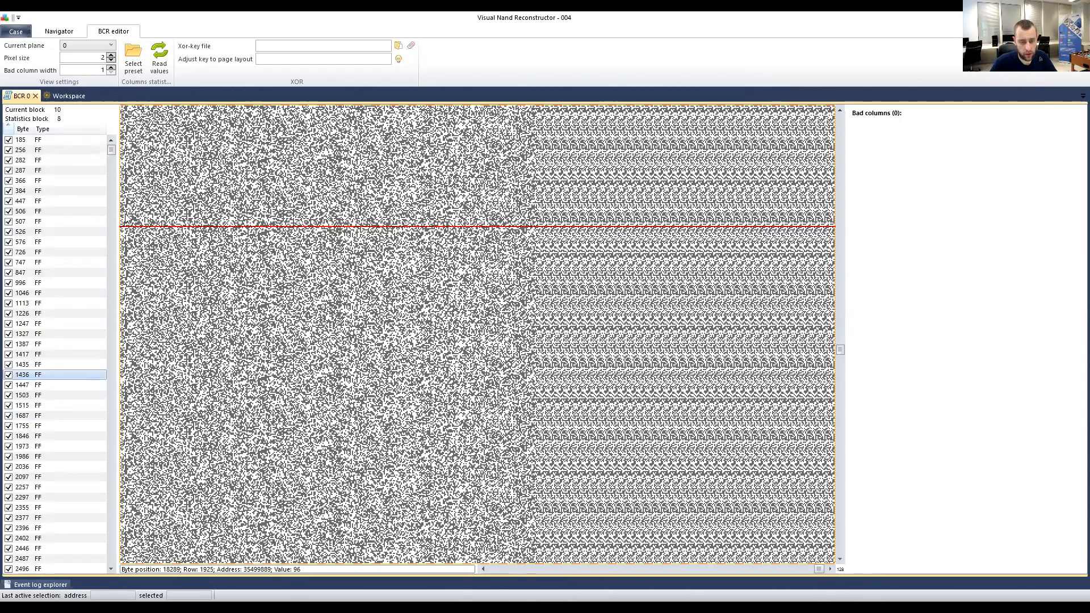
scroll(88, 274, "down", 6)
scroll(84, 276, "down", 11)
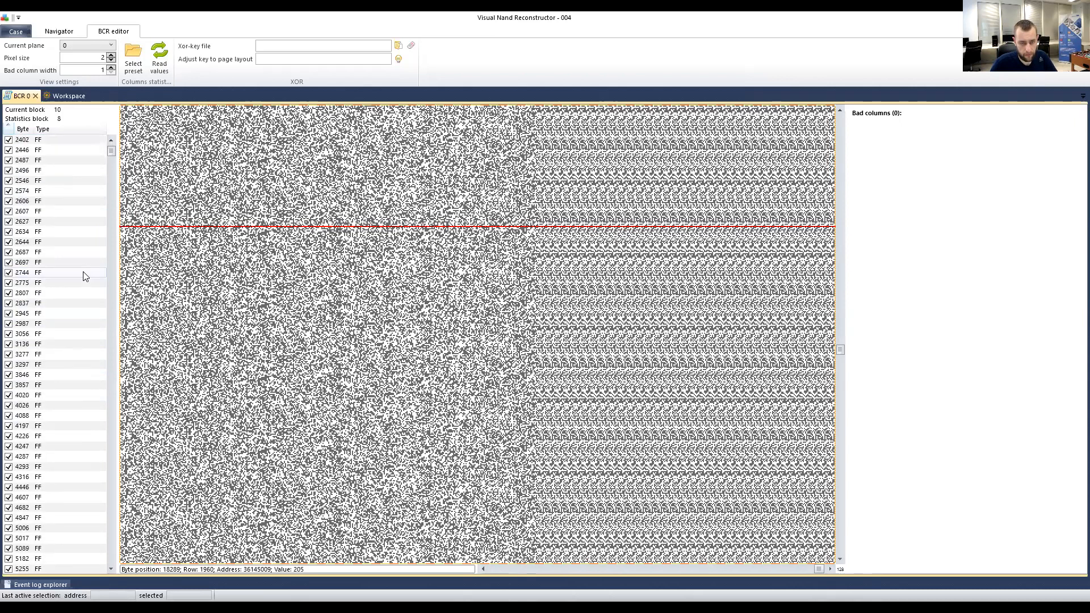
Jump the bitmap to bad column 2987 and scroll through the candidate list.
left_click(108, 199)
scroll(111, 196, "down", 20)
scroll(48, 221, "down", 12)
scroll(48, 219, "down", 7)
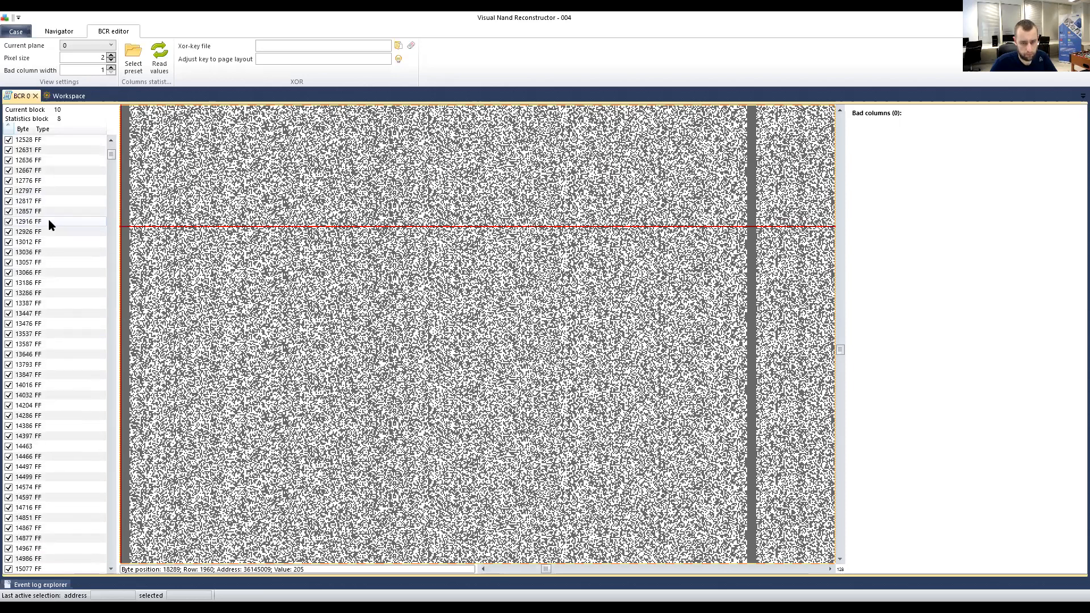
scroll(114, 268, "down", 14)
scroll(114, 268, "down", 11)
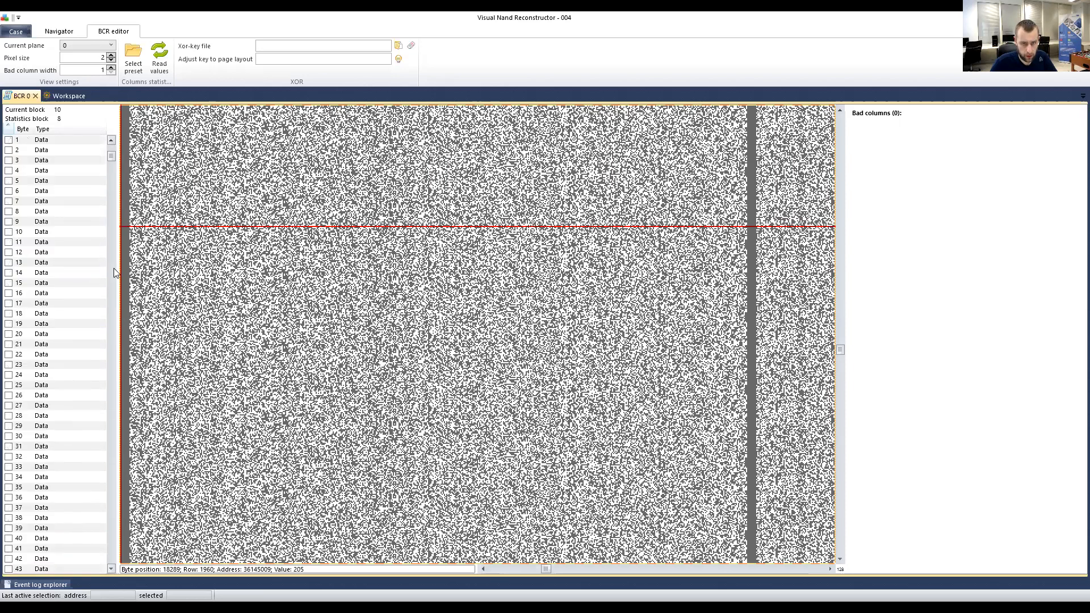
scroll(68, 268, "up", 5)
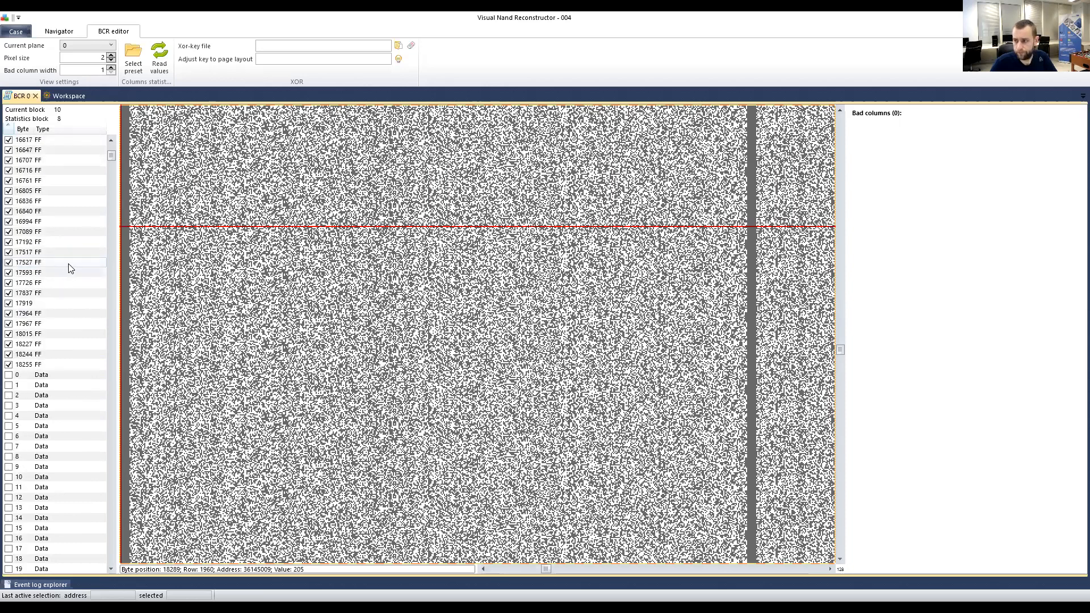
scroll(69, 268, "up", 5)
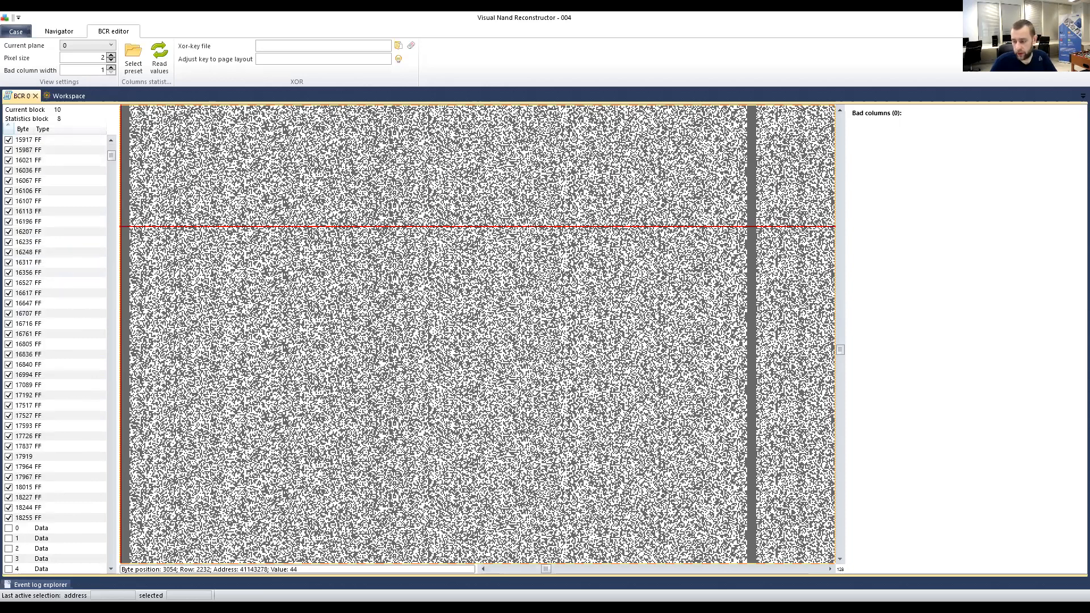
left_click_drag(544, 570, 821, 570)
left_click_drag(650, 573, 476, 571)
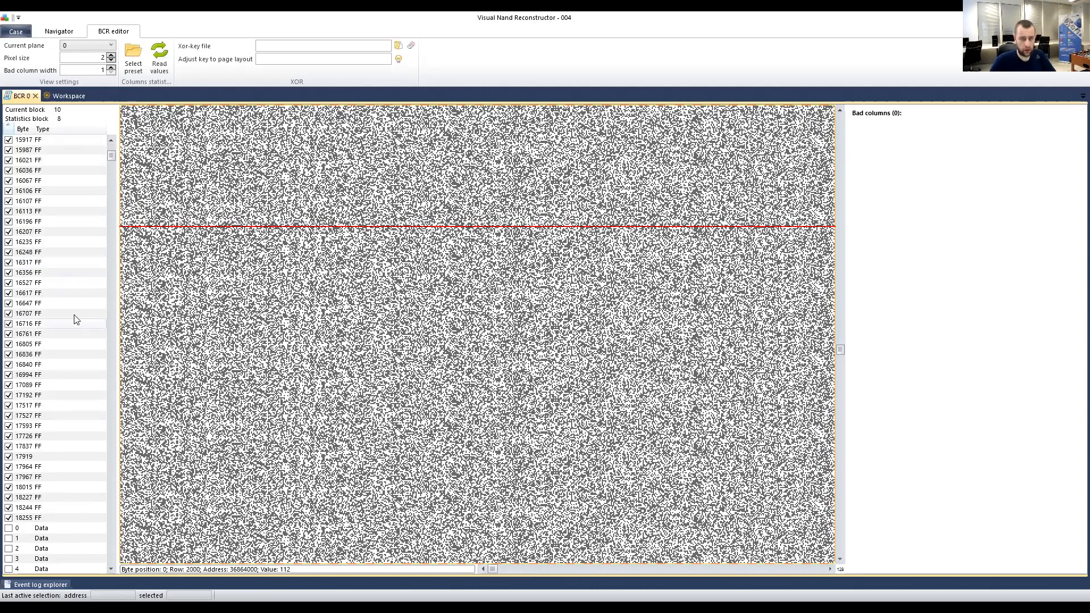
left_click_drag(112, 157, 112, 143)
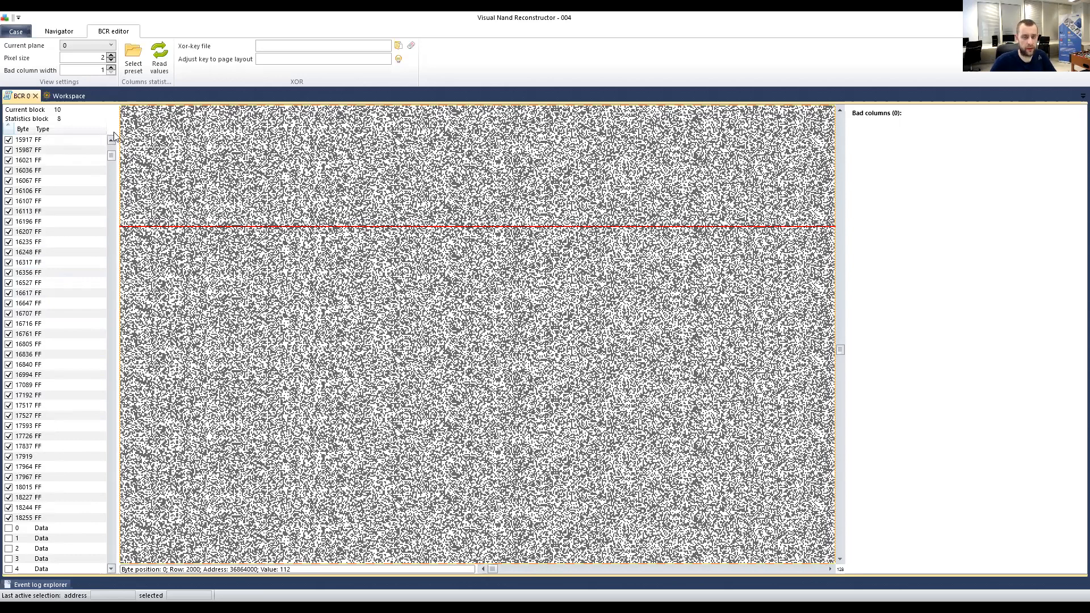
Show the candidate column at byte 185 in the block 10 bitmap, then sort by type.
left_click(65, 143)
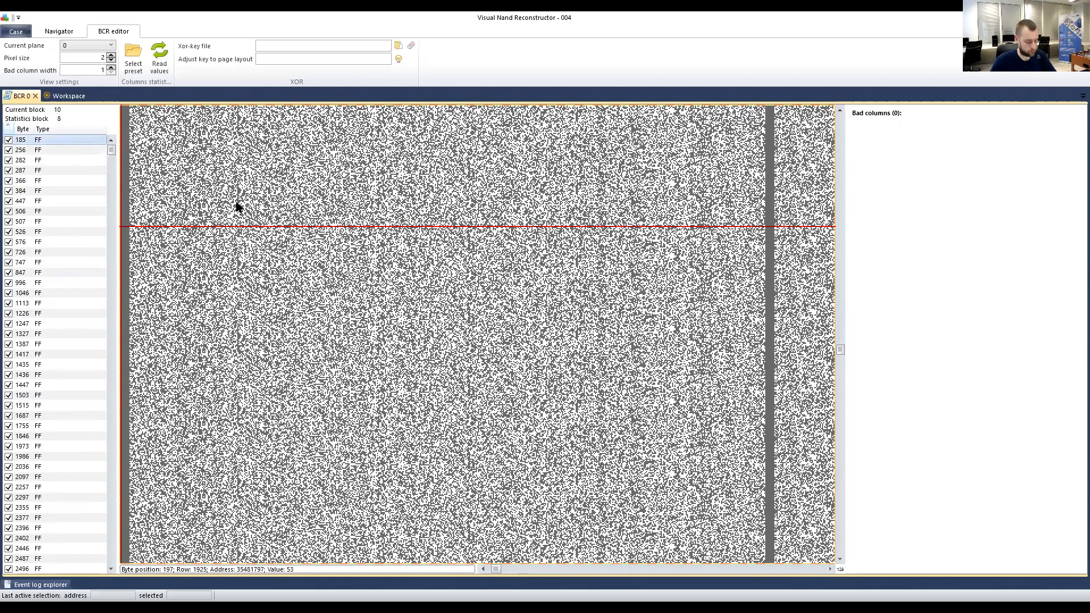
scroll(273, 221, "left", 3)
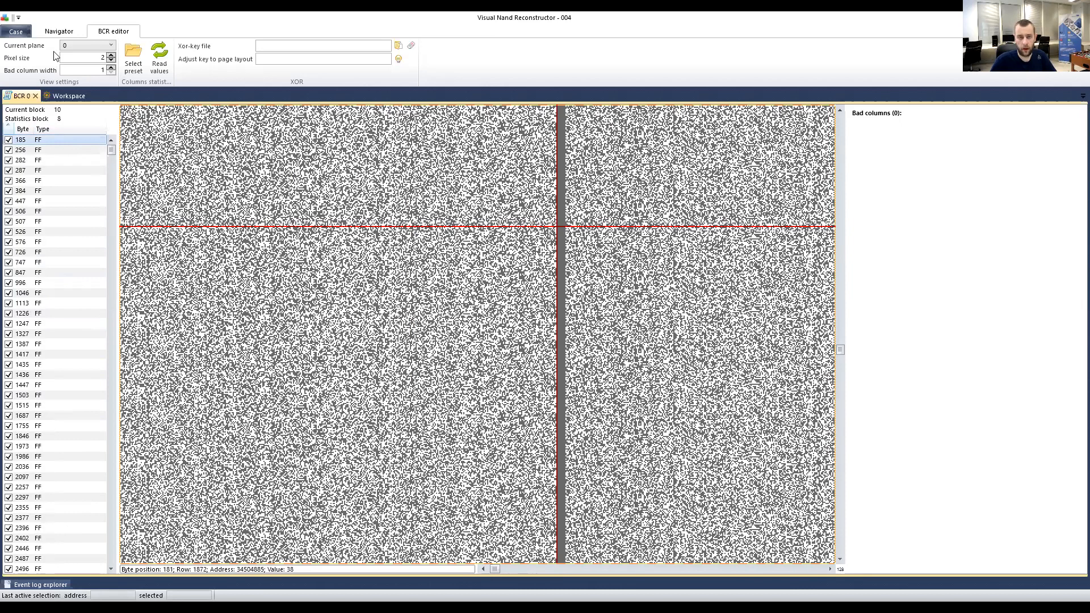
left_click(42, 134)
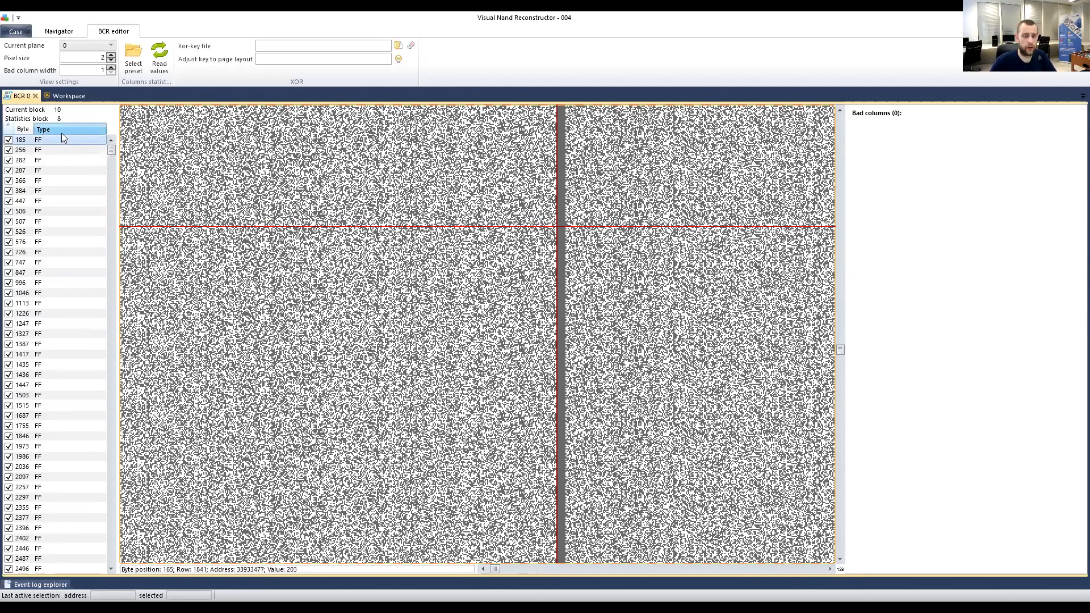
Re-sort by type and inspect candidates 282, 287, 366, 384 and 506.
left_click(61, 130)
left_click(46, 211)
left_click(48, 222)
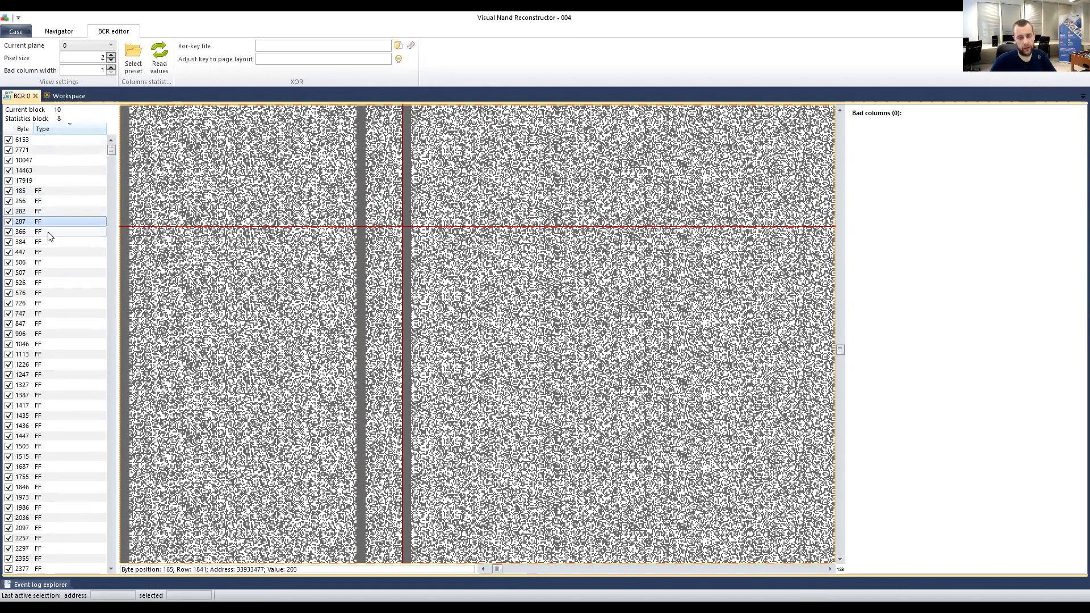
left_click(48, 232)
left_click(43, 242)
left_click(39, 262)
Inspect untyped candidates 7771, 10047, 14463 and 17919 on the bitmap.
left_click(28, 150)
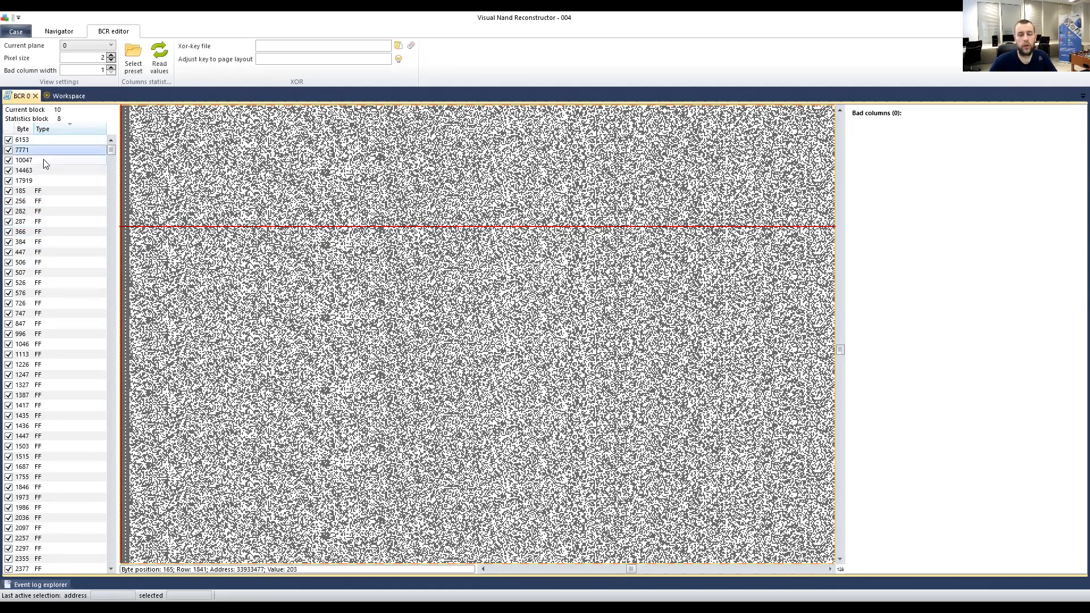
left_click(46, 160)
left_click(48, 170)
left_click(51, 181)
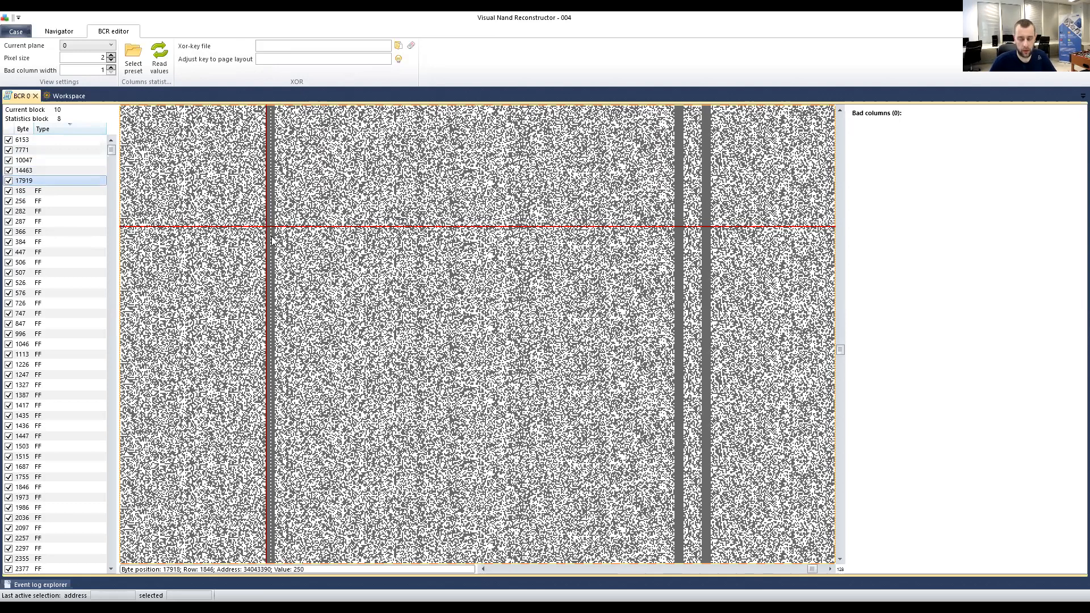
scroll(450, 297, "right", 5)
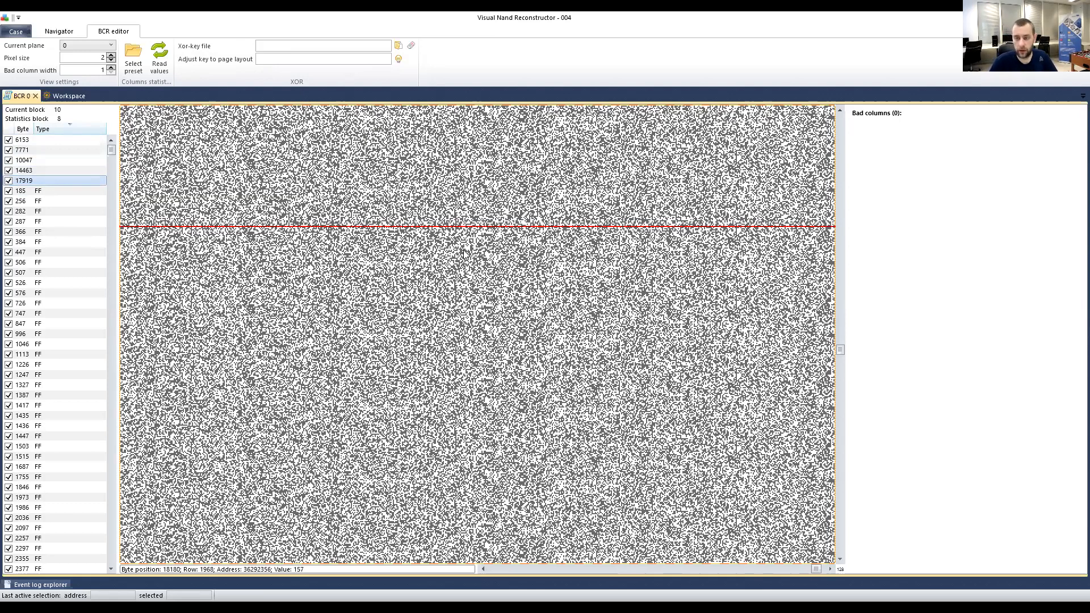
scroll(464, 254, "right", 5)
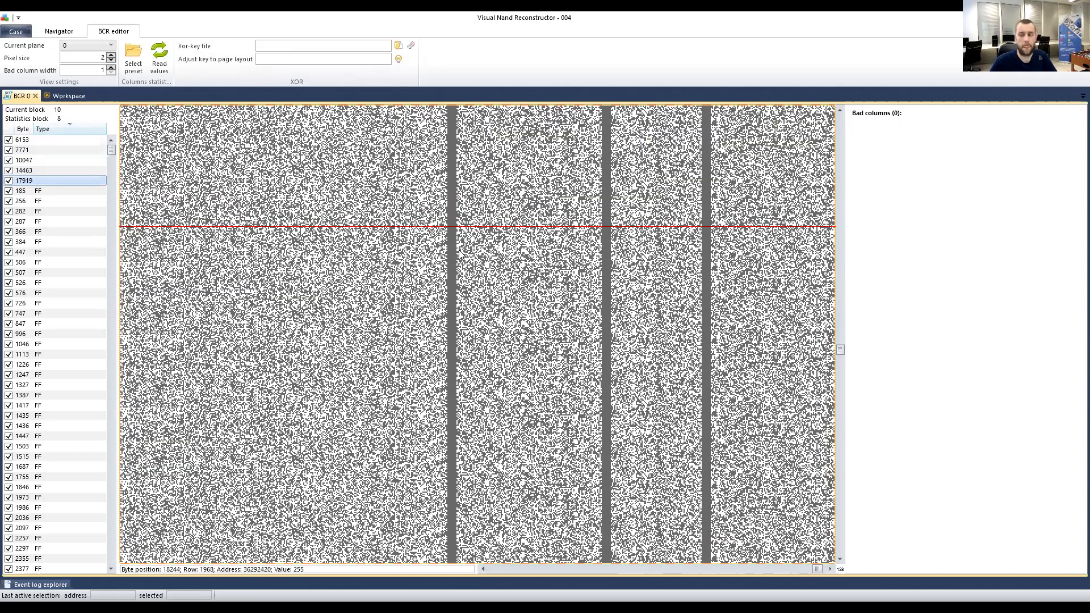
scroll(454, 253, "left", 5)
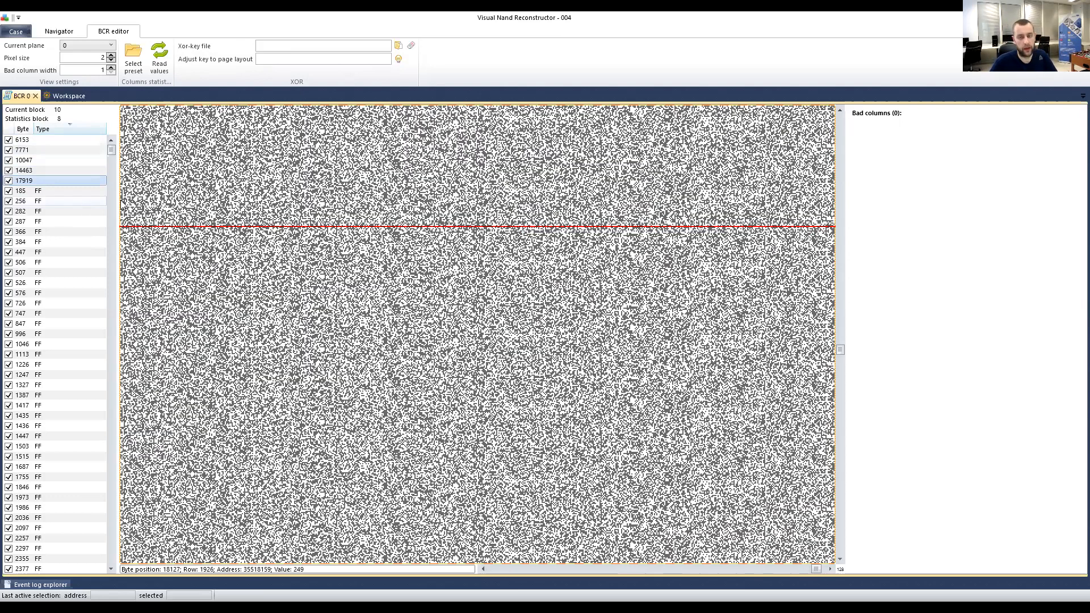
scroll(423, 321, "left", 5)
scroll(415, 324, "left", 10)
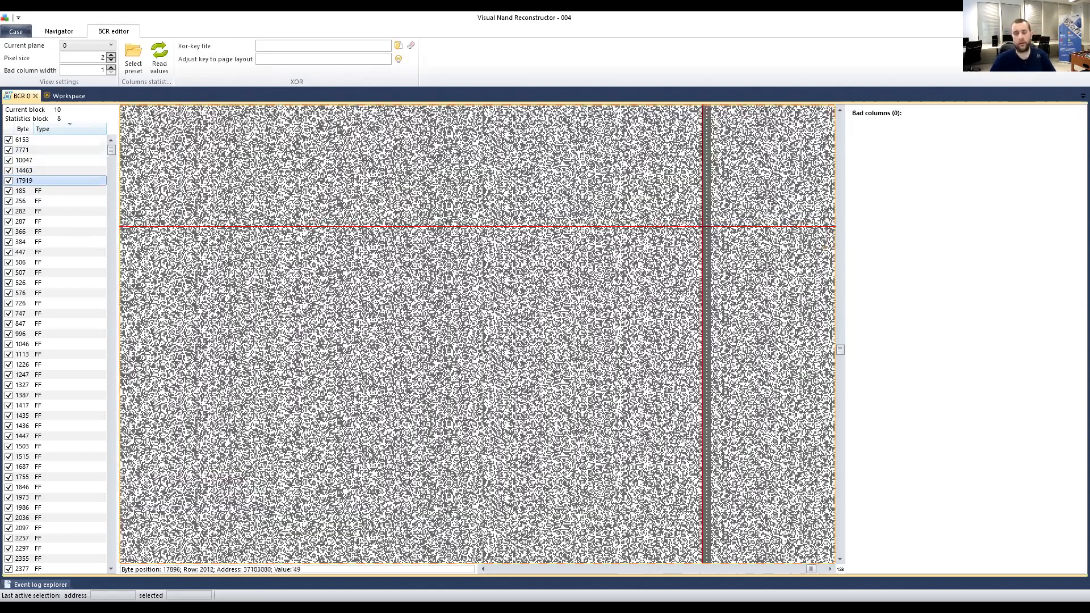
scroll(494, 306, "right", 1)
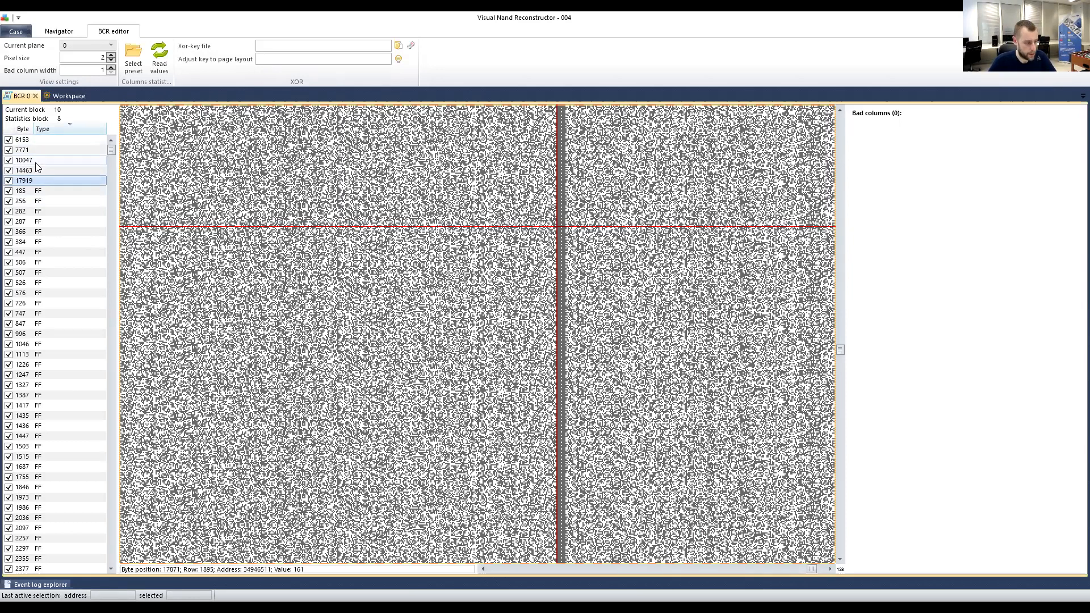
right_click(51, 163)
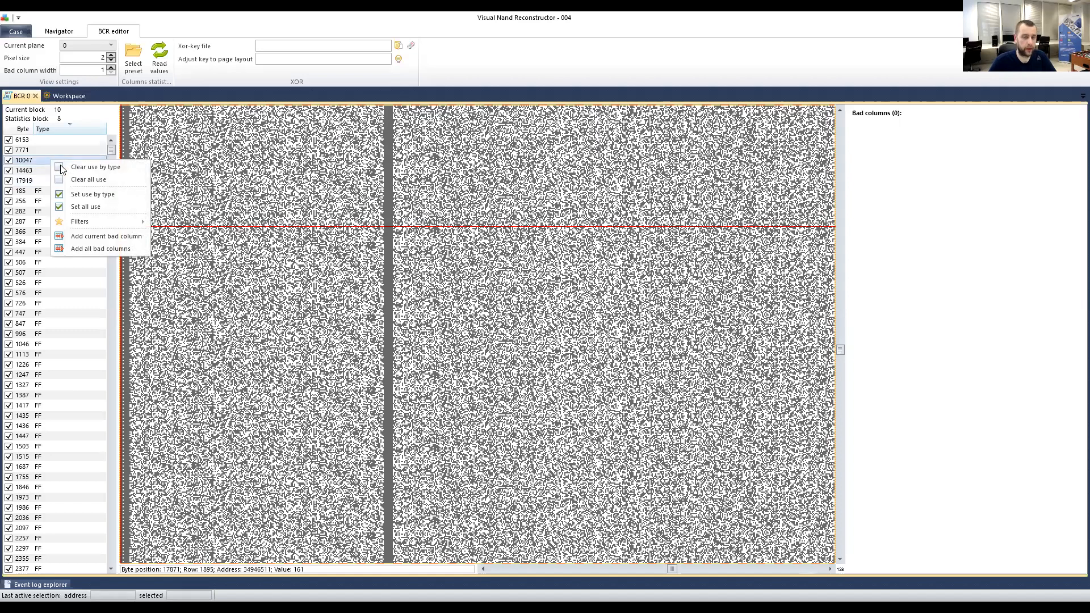
Add all 283 candidate columns to the Bad columns list and mark a bitmap position.
mouse_move(90, 227)
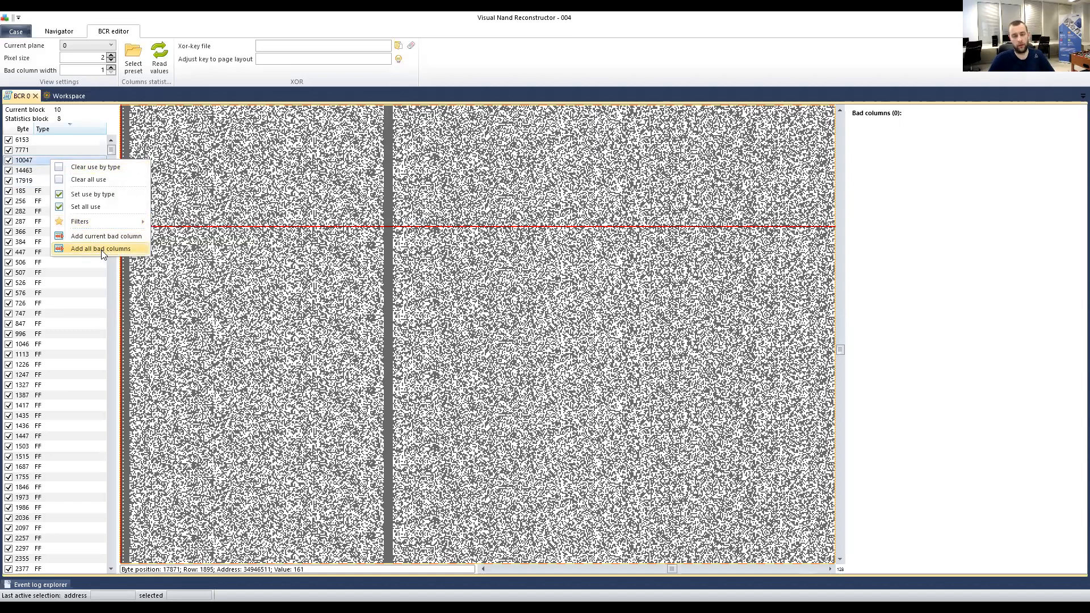
left_click(100, 250)
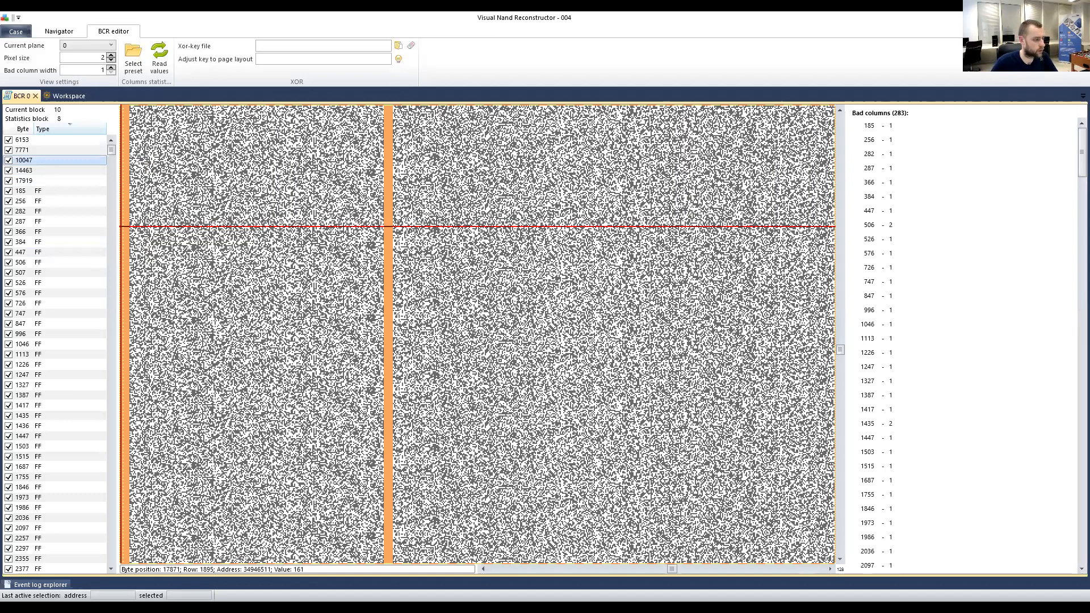
left_click(358, 286)
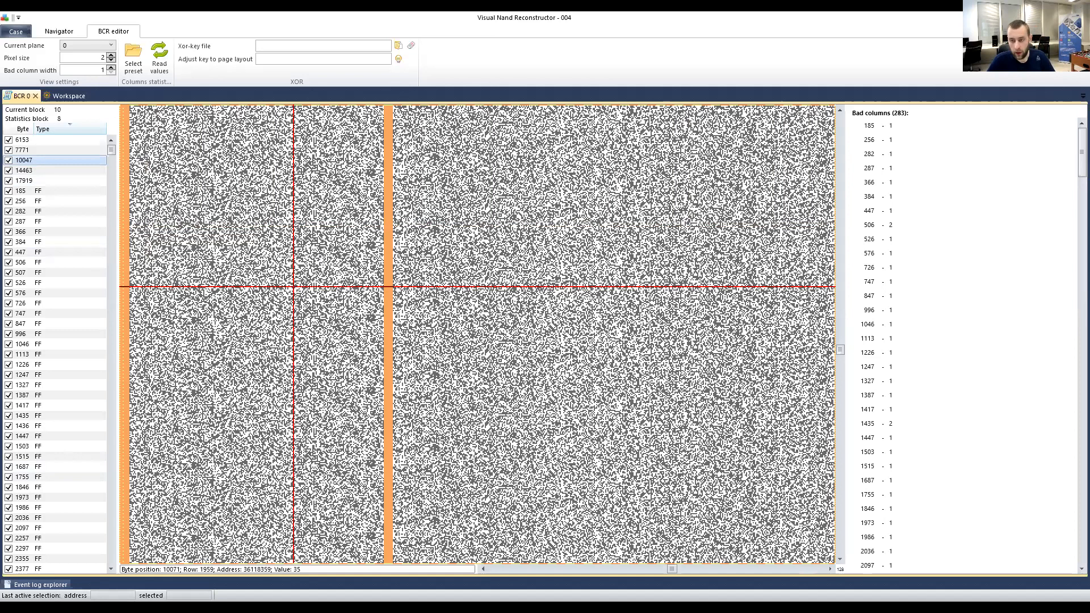
Inspect bad columns 256 and 185 on the bitmap.
scroll(406, 278, "left", 2)
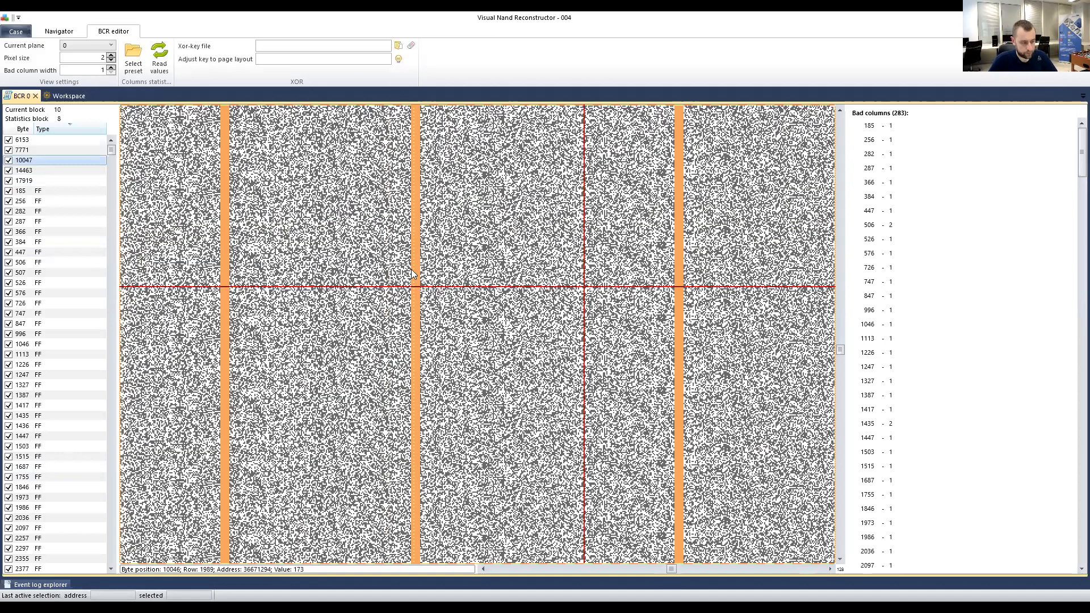
scroll(411, 271, "right", 1)
left_click(913, 140)
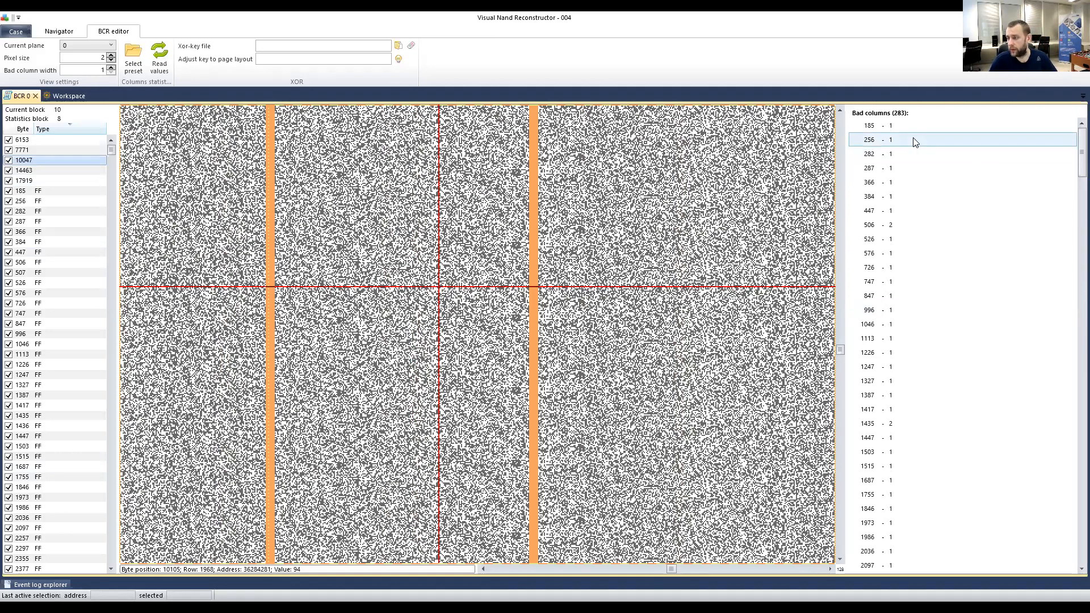
left_click(903, 127)
left_click(884, 139)
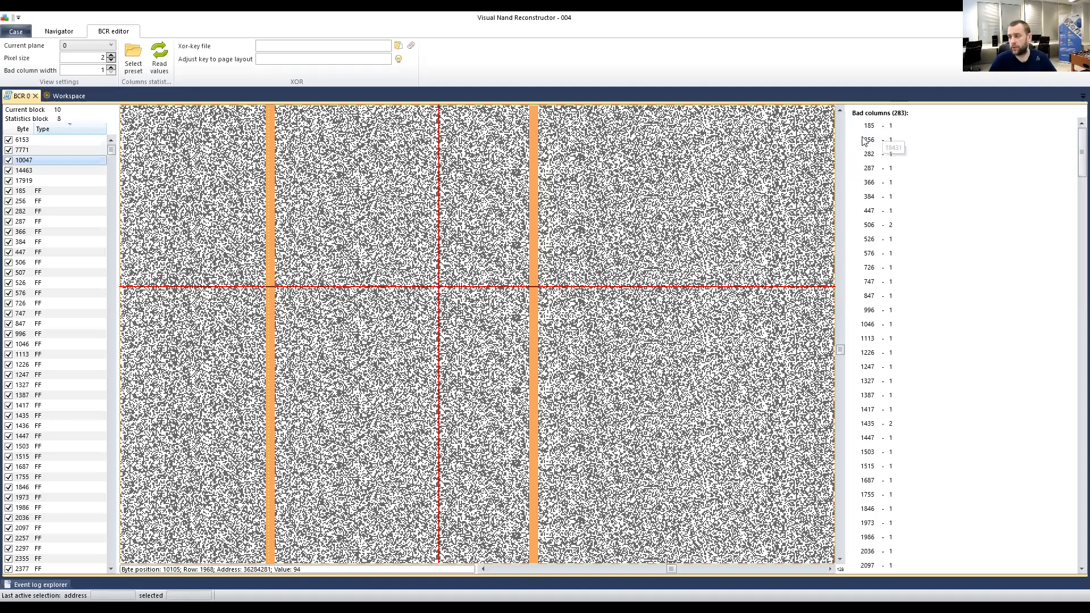
Tick ECC map on the ECC element, scroll its error pattern, then go back to BCR 0.
left_click(63, 96)
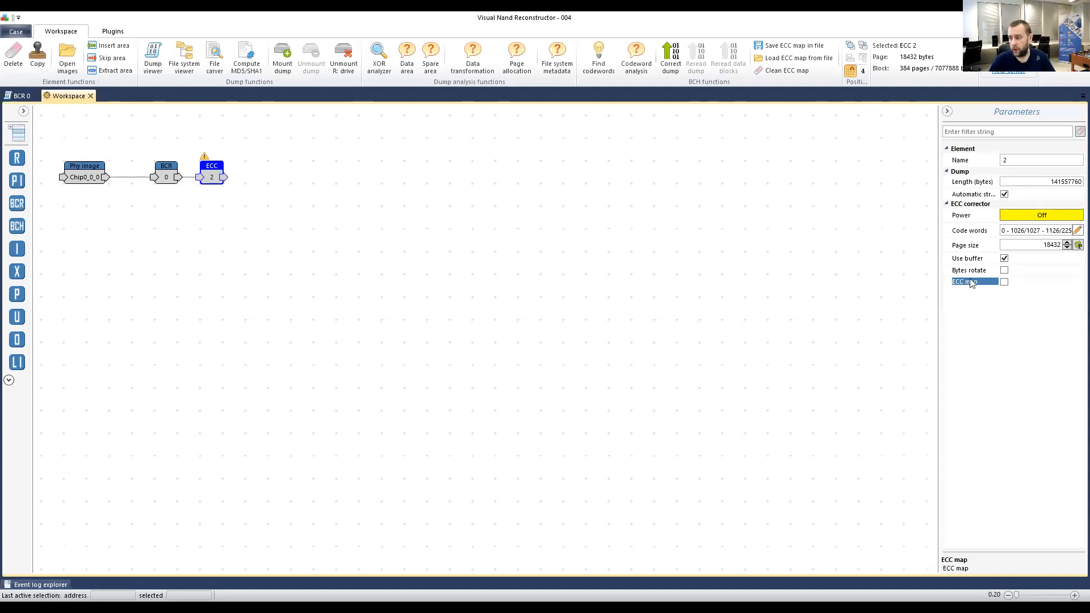
left_click(1006, 283)
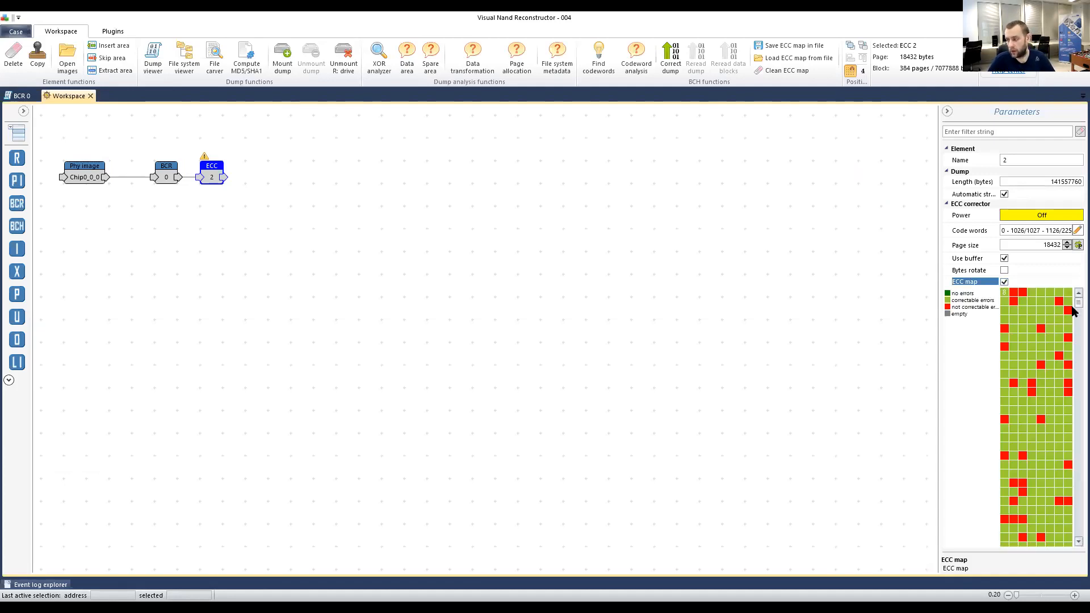
left_click_drag(1078, 302, 1072, 333)
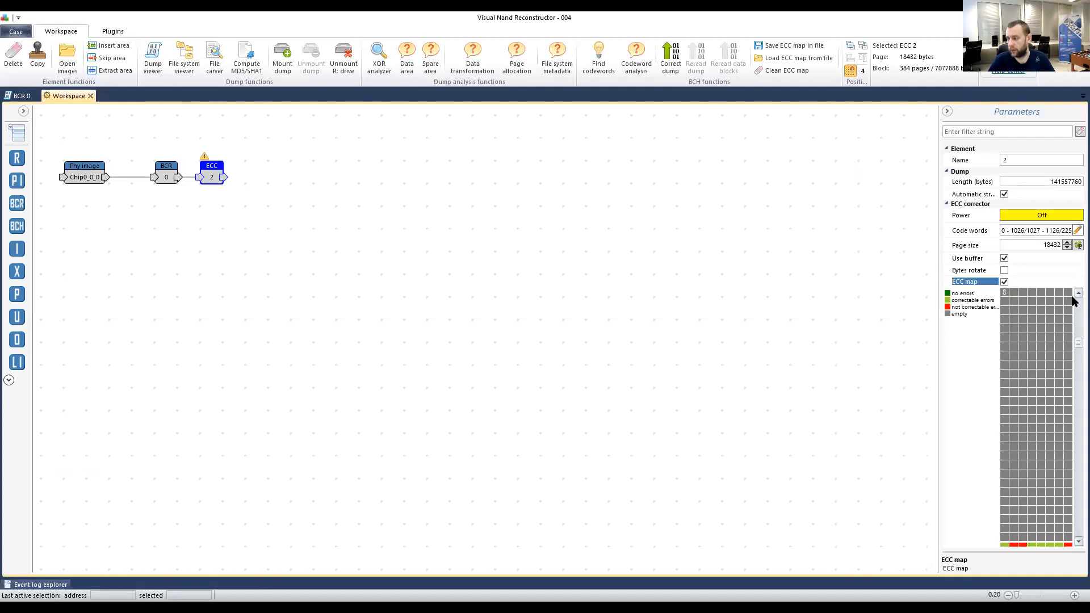
scroll(1072, 314, "down", 1)
scroll(1071, 314, "up", 4)
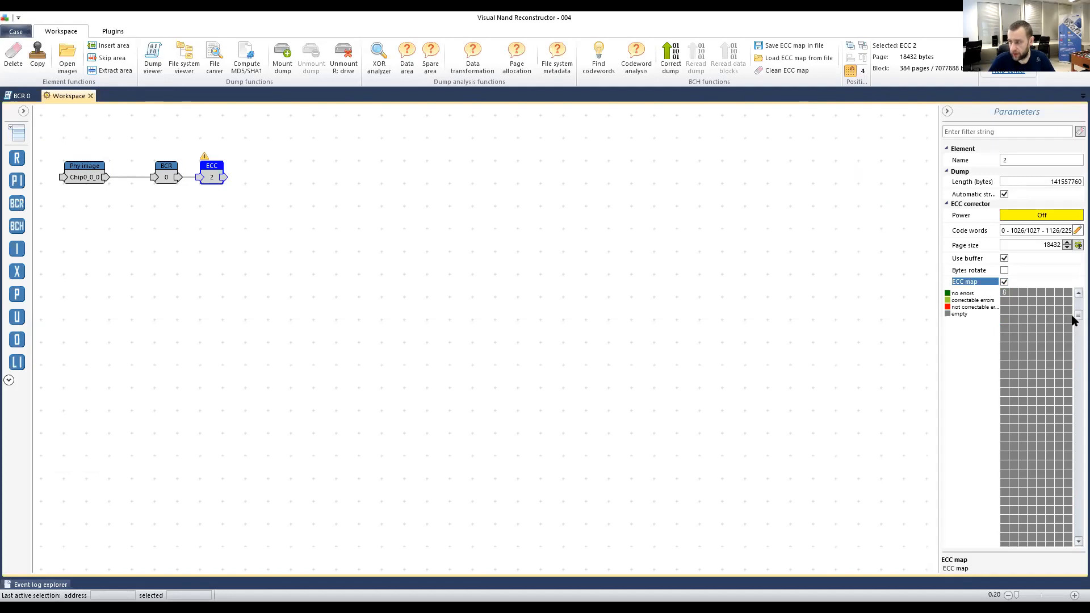
scroll(1072, 321, "down", 1)
scroll(1072, 321, "up", 1)
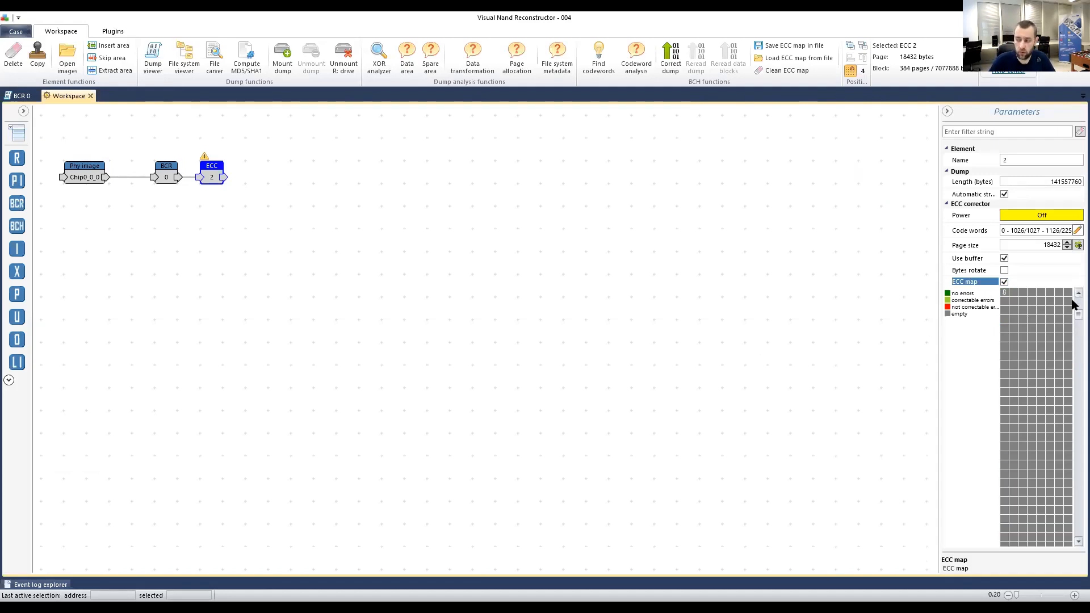
scroll(1072, 327, "up", 1)
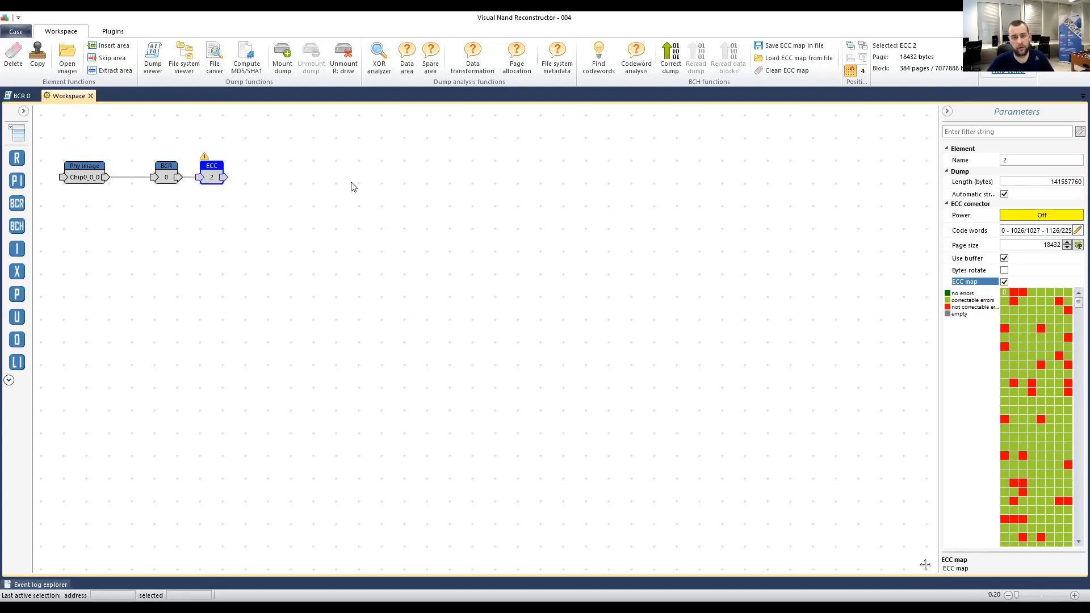
left_click(20, 96)
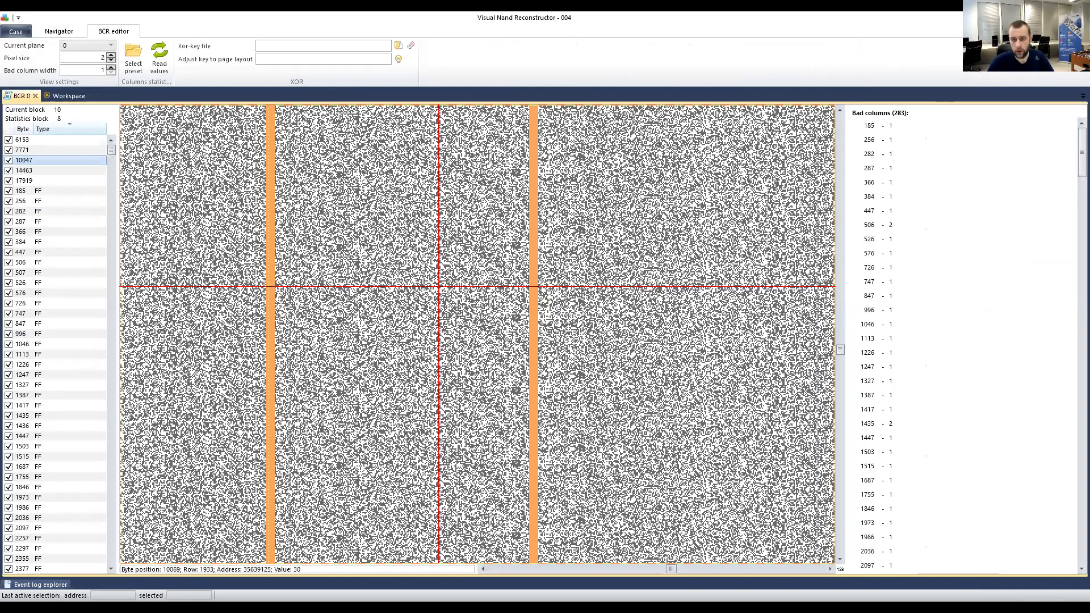
Inspect bad column 526 and switch the BCR bitmap view to plane 1.
left_click(885, 239)
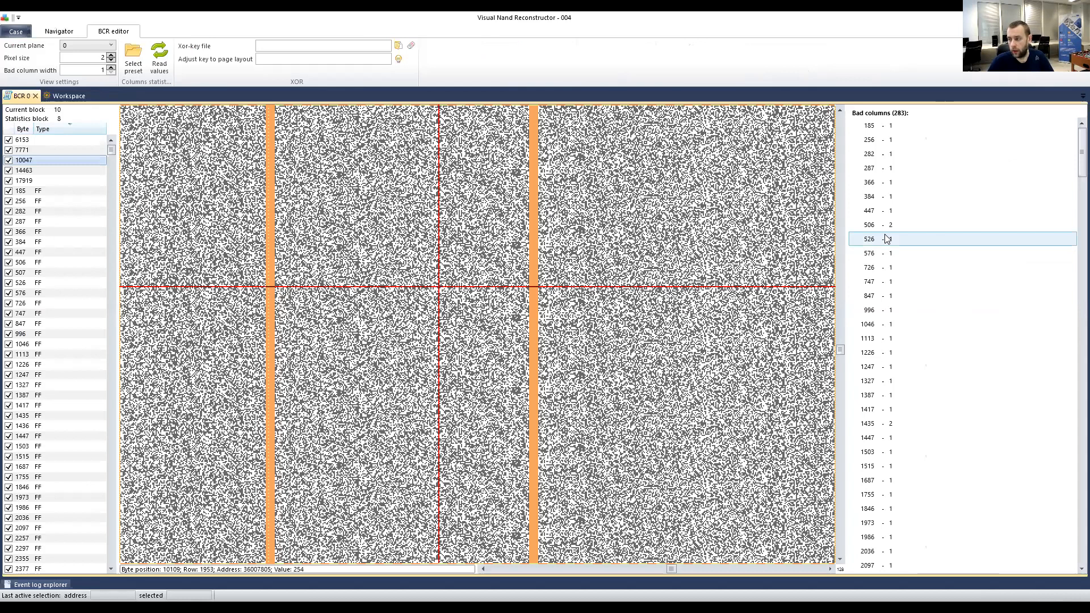
left_click(84, 46)
left_click(64, 66)
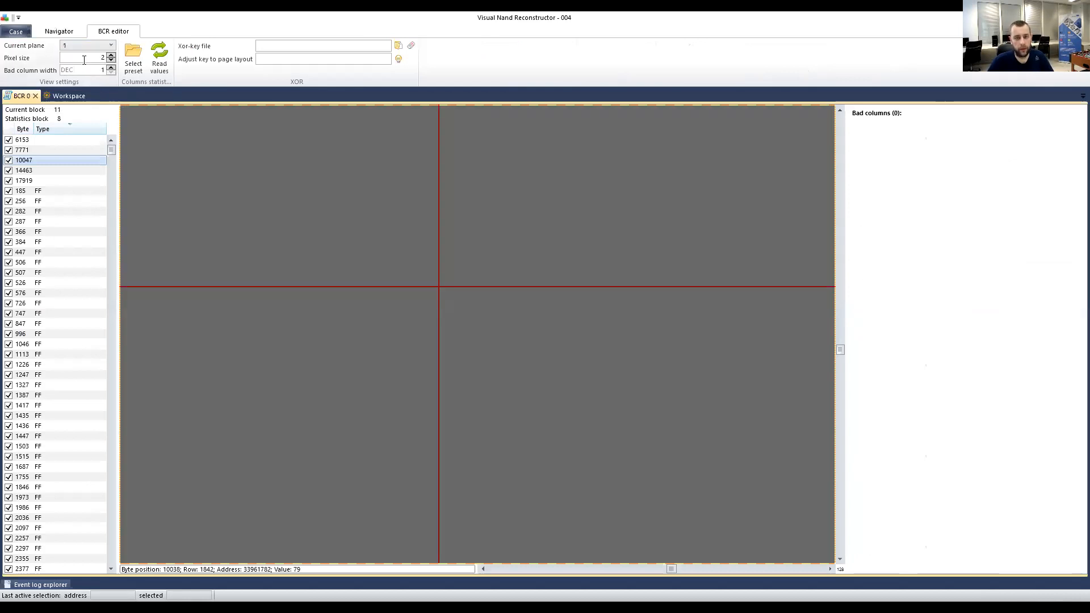
left_click_drag(840, 350, 806, 557)
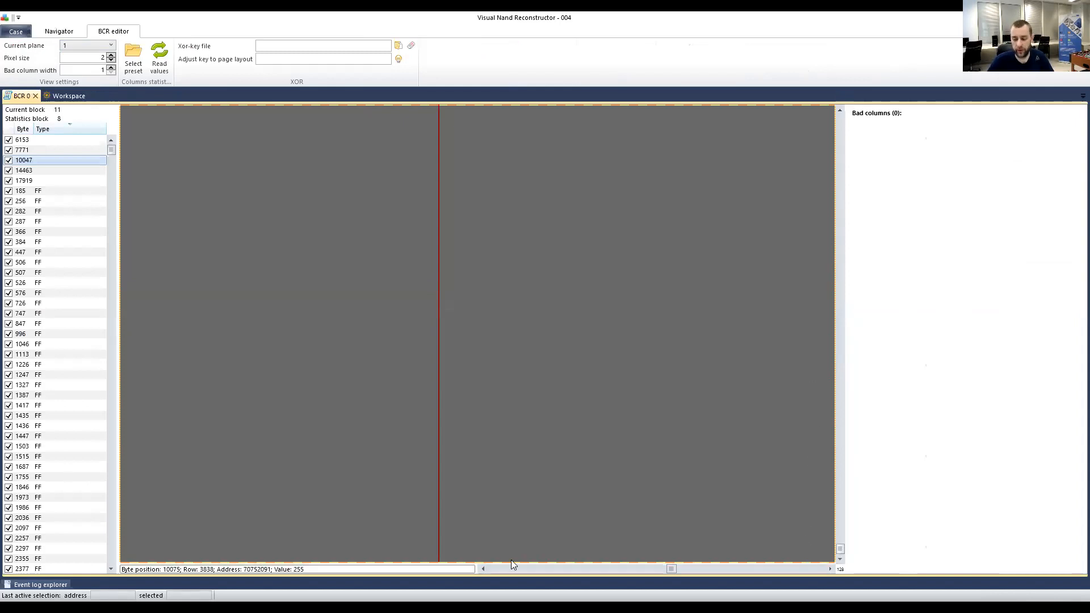
left_click_drag(670, 569, 709, 569)
Close the BCR 0 editor and deselect the ECC element on the workspace canvas.
left_click_drag(402, 531, 390, 522)
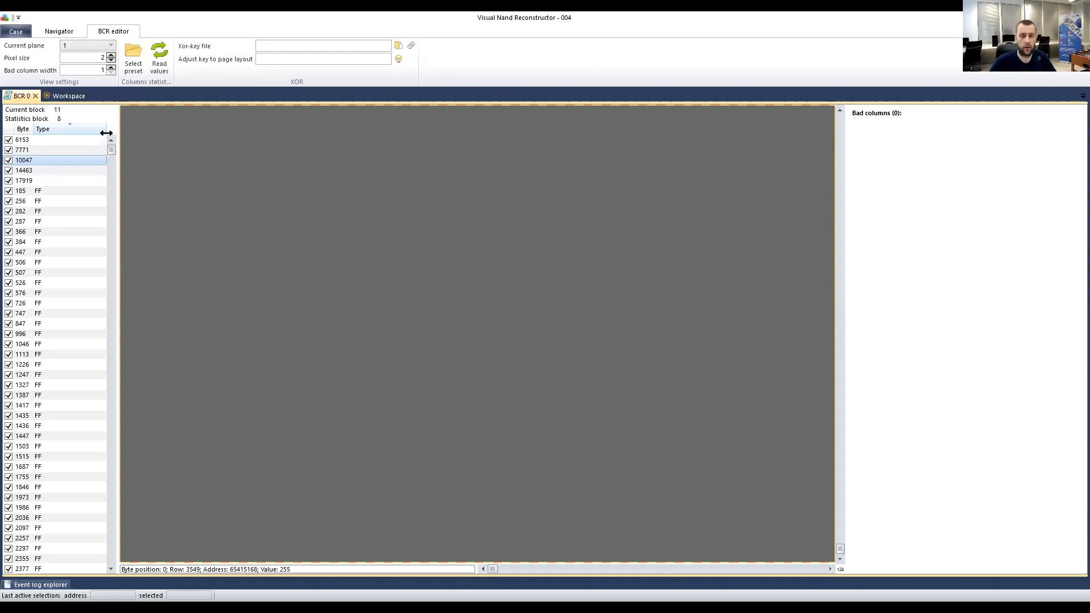
left_click(36, 96)
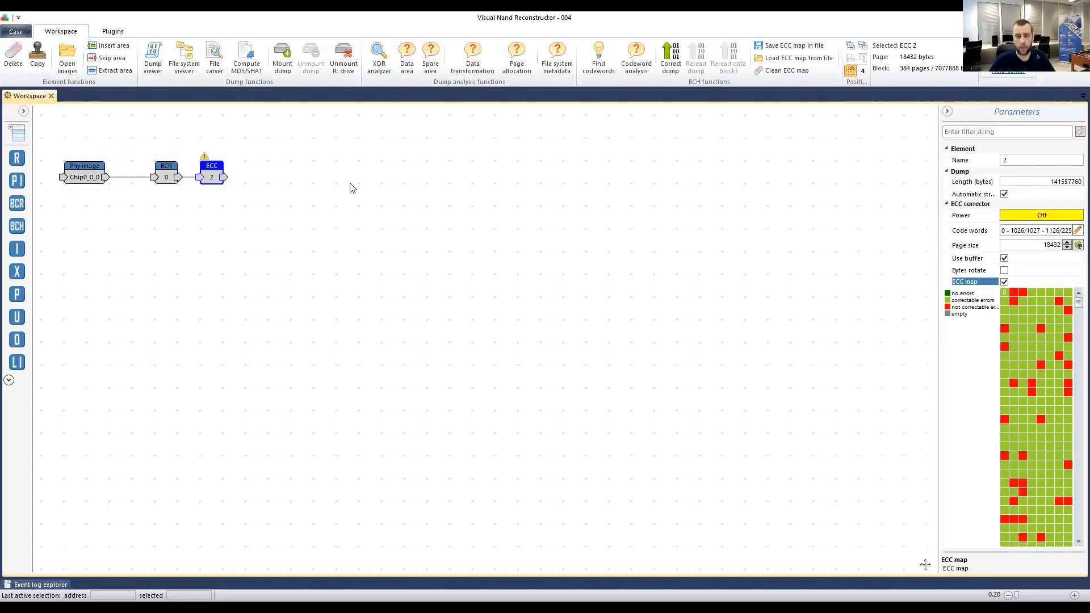
left_click(335, 191)
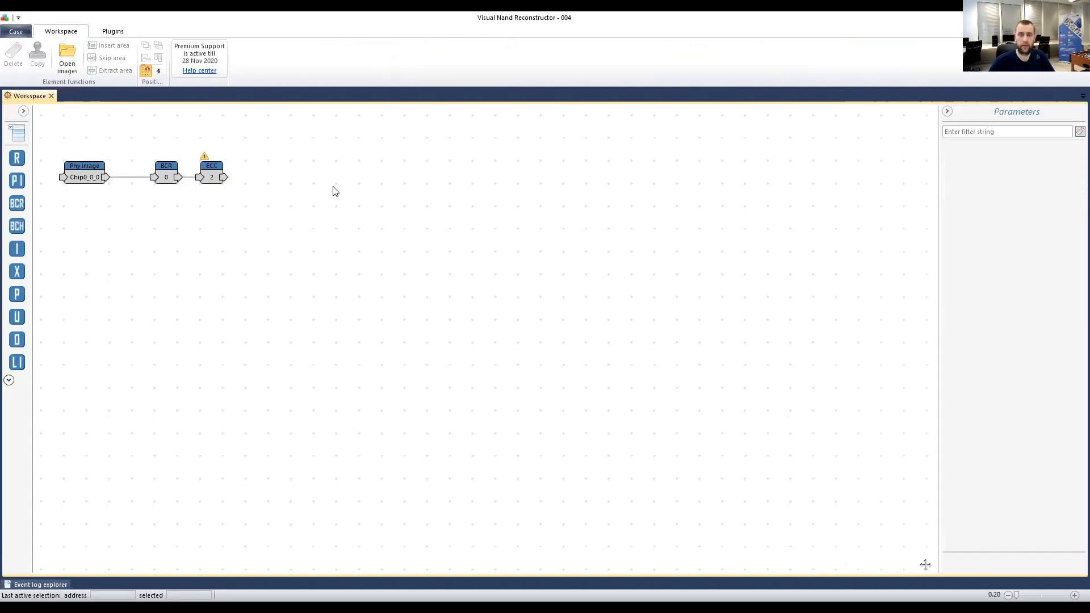